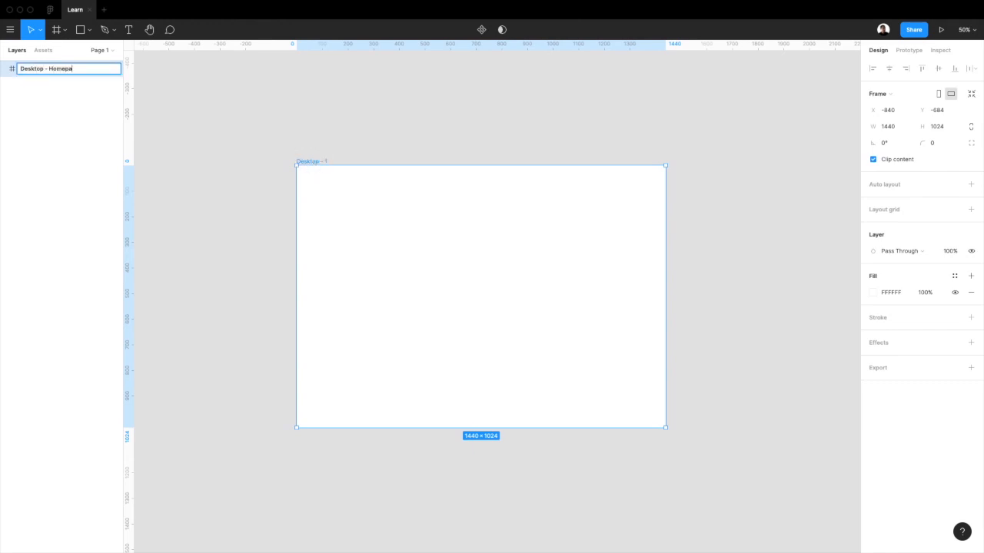
Step: Finish renaming the frame as "Desktop - Homepage" and select it
left_click(302, 136)
left_click(380, 213)
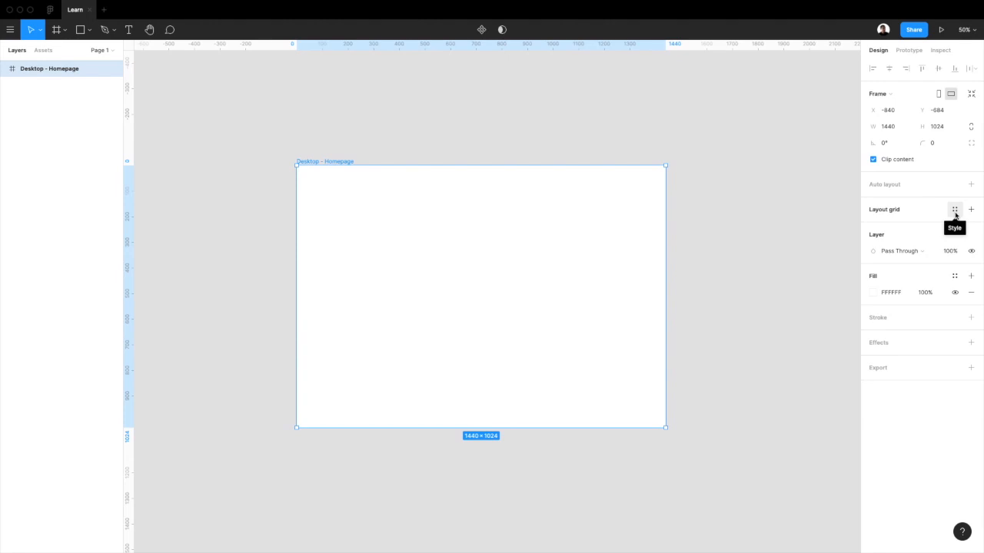
Step: Add a layout grid to the Desktop - Homepage frame
left_click(956, 216)
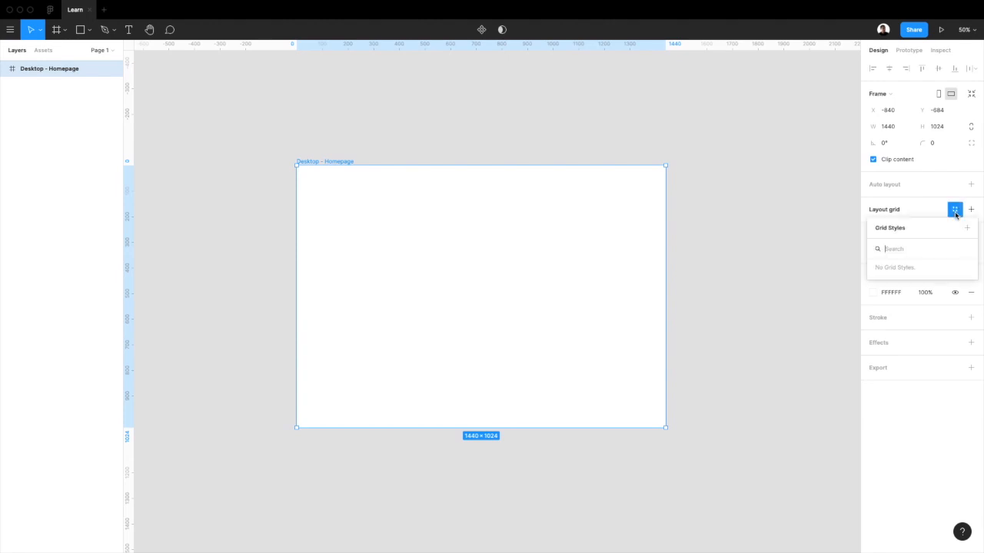
left_click(916, 209)
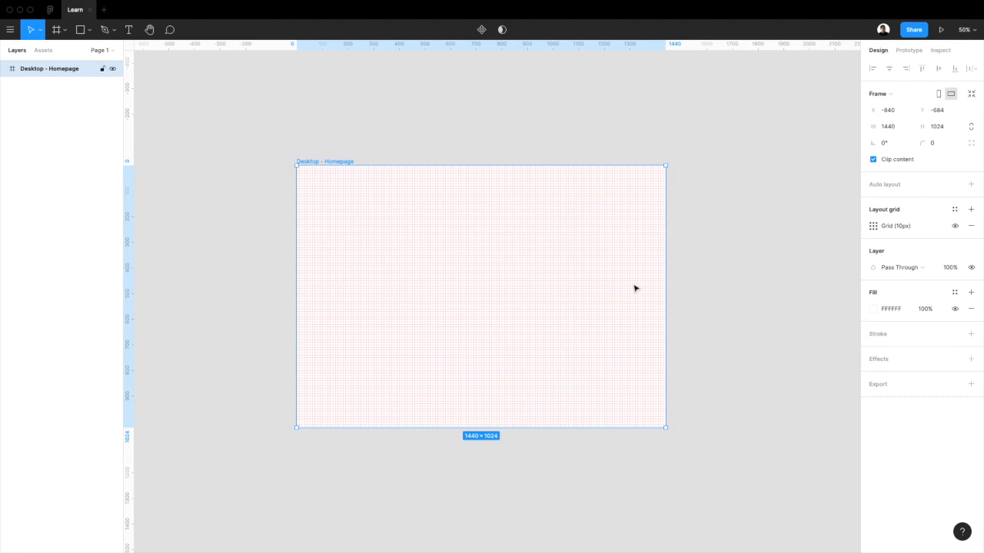
left_click(971, 225)
left_click(972, 209)
Step: Change the frame's layout grid from a uniform grid to columns with a count of 12
left_click(873, 226)
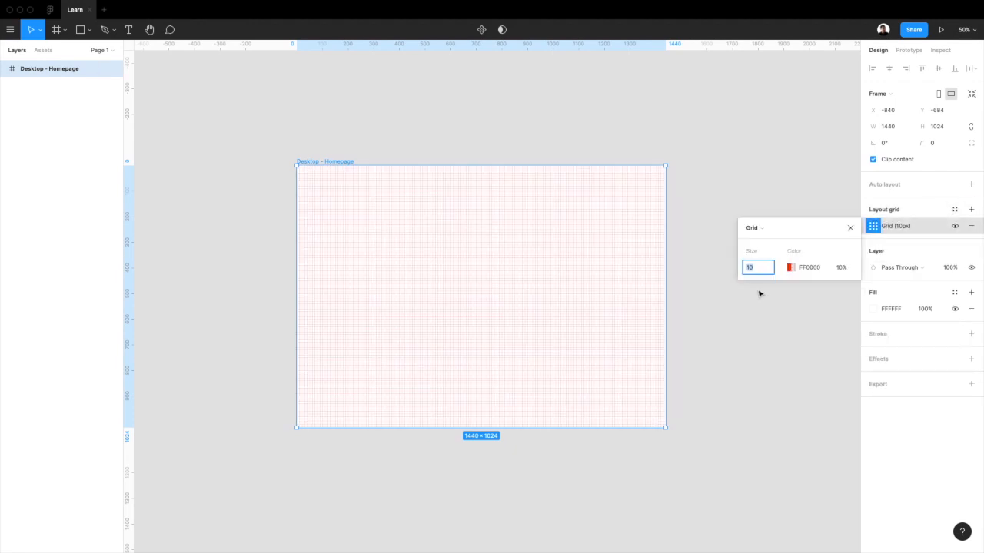
key("super+plus")
scroll(590, 285, "up", 3)
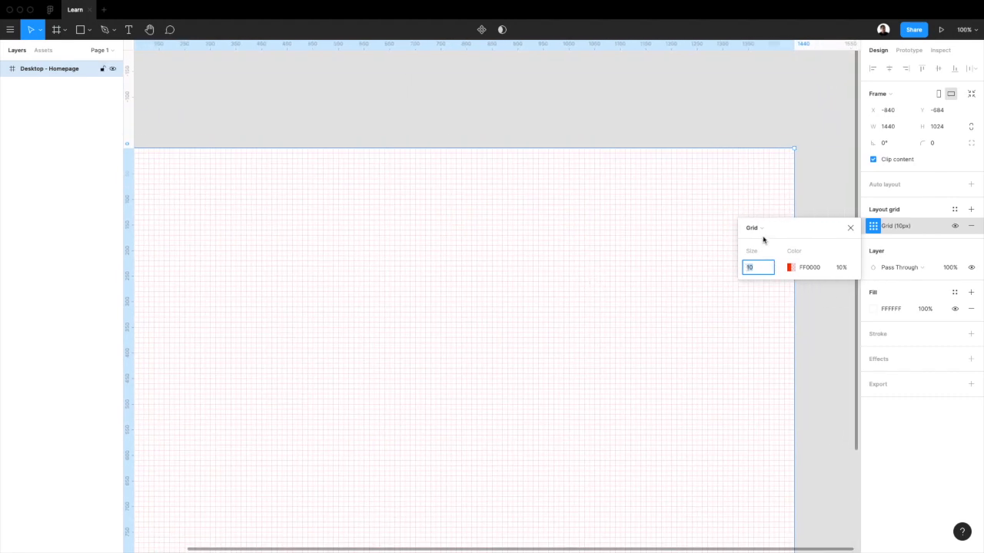
left_click(760, 229)
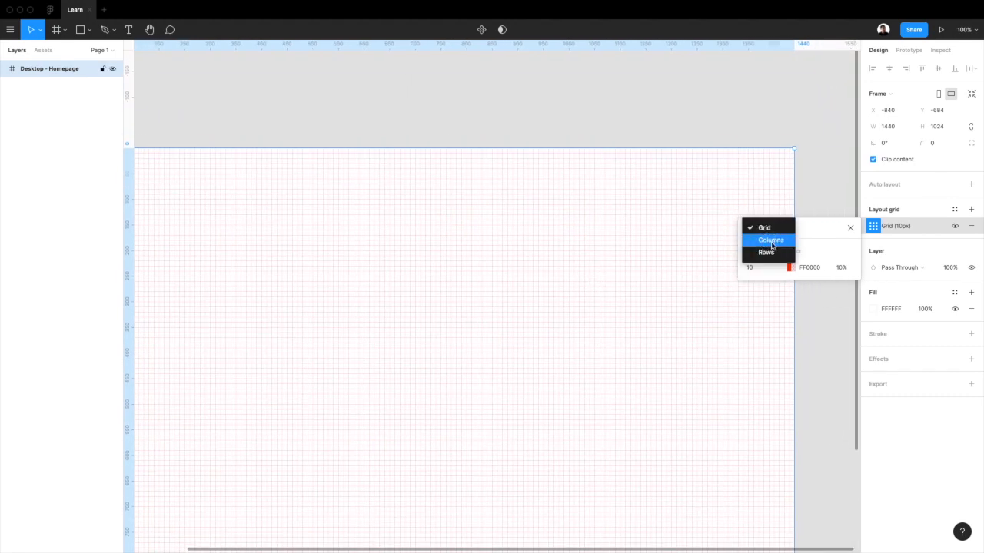
left_click(771, 240)
left_click(755, 272)
double_click(755, 271)
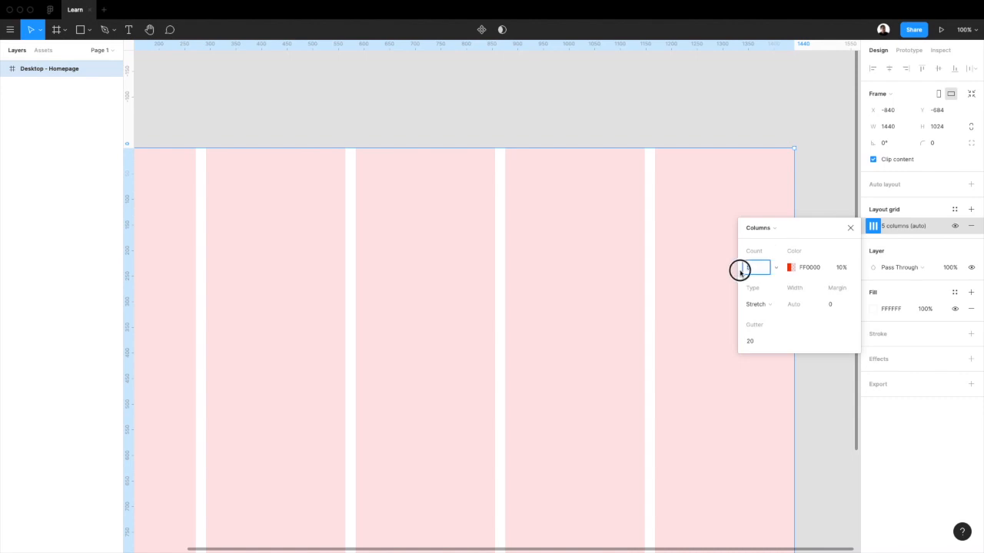
key("Return")
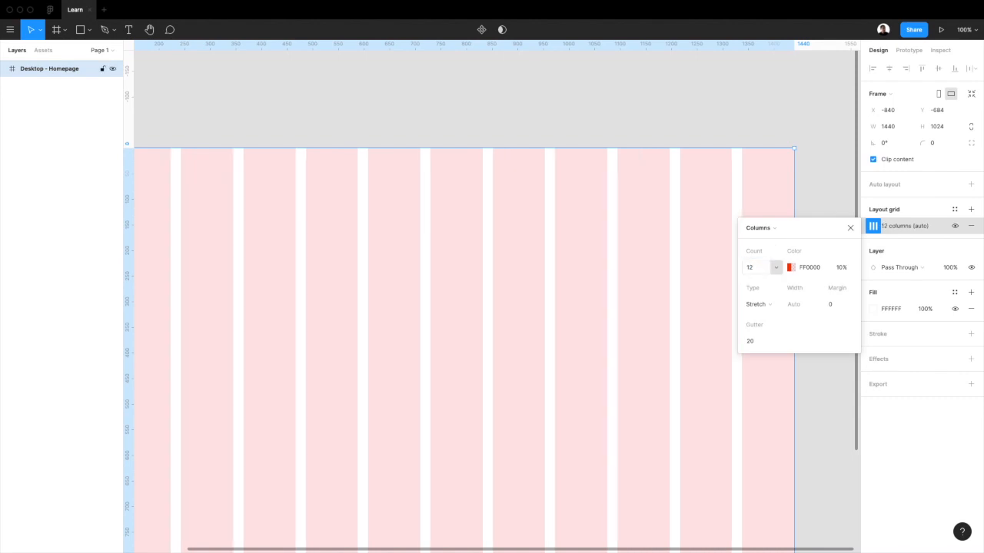
Step: Set the column grid's type to Center and its column width to 65
key("ctrl+minus")
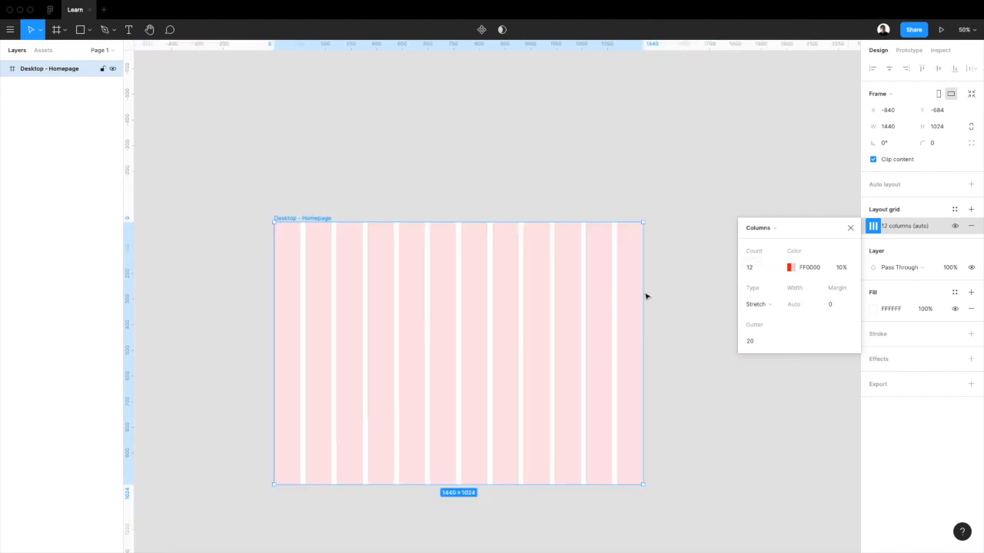
left_click(771, 304)
left_click(771, 292)
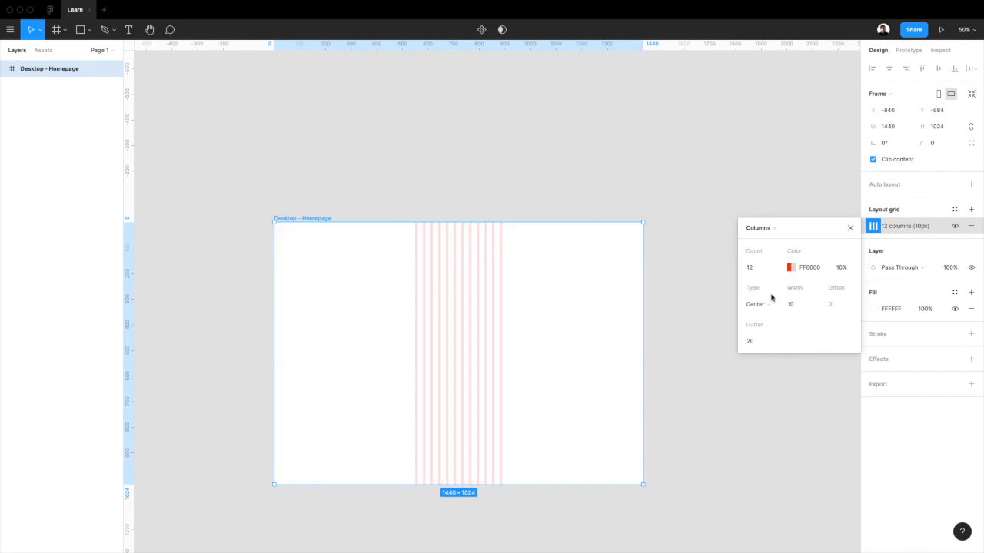
left_click(760, 343)
left_click(797, 306)
type("65")
key("Return")
Step: Measure the combined width of the twelve columns with a temporary rectangle and delete it
key("shift+0")
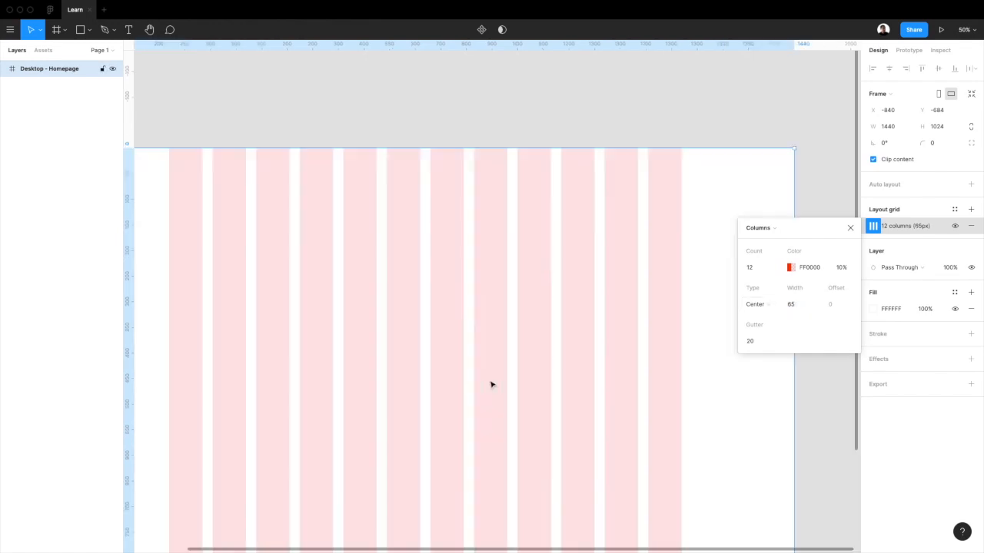
scroll(491, 384, "left", 1)
key("r")
mouse_move(225, 312)
left_mouse_down()
mouse_move(382, 417)
mouse_move(646, 368)
mouse_move(735, 370)
left_mouse_up()
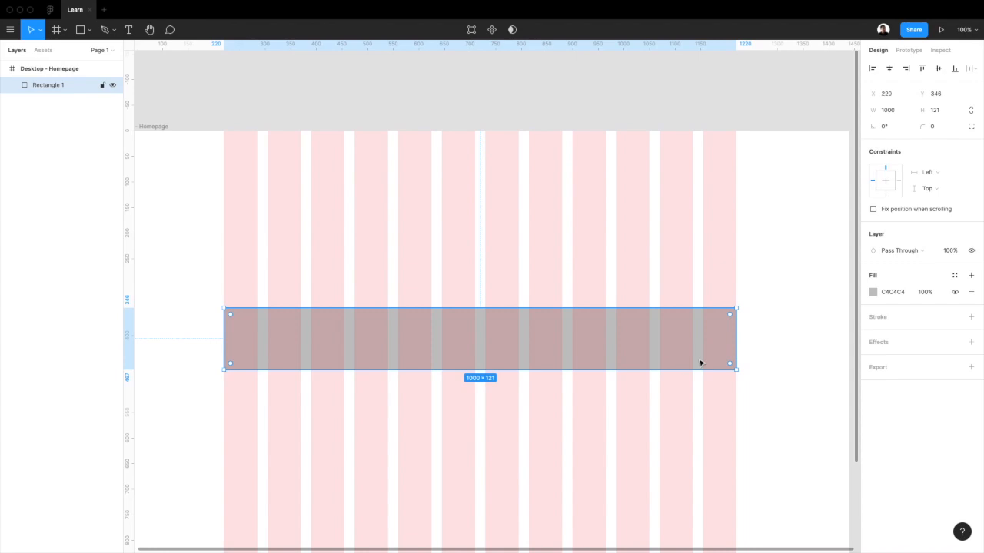
key("Delete")
key("minus")
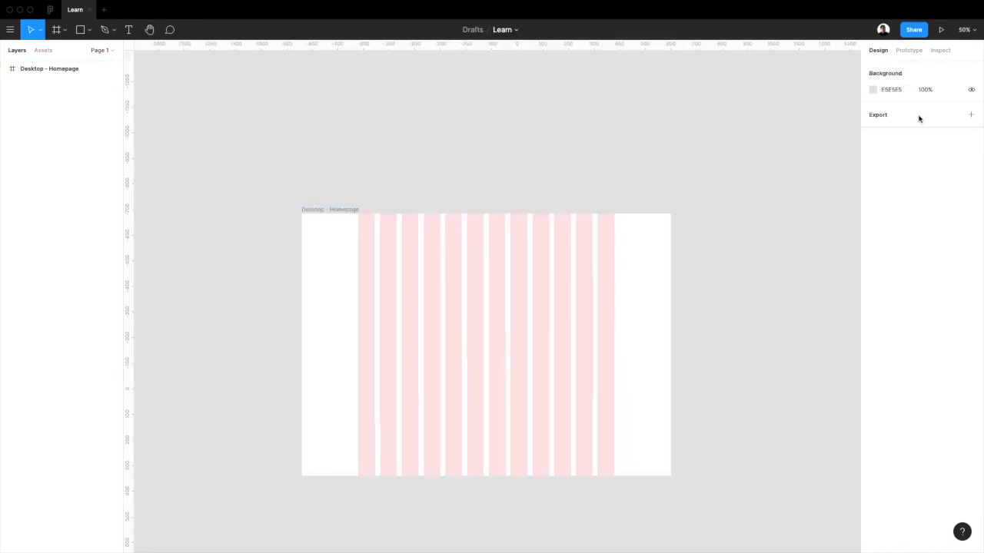
Step: Set the column width of the frame's layout grid to 70
left_click(532, 296)
left_click(873, 226)
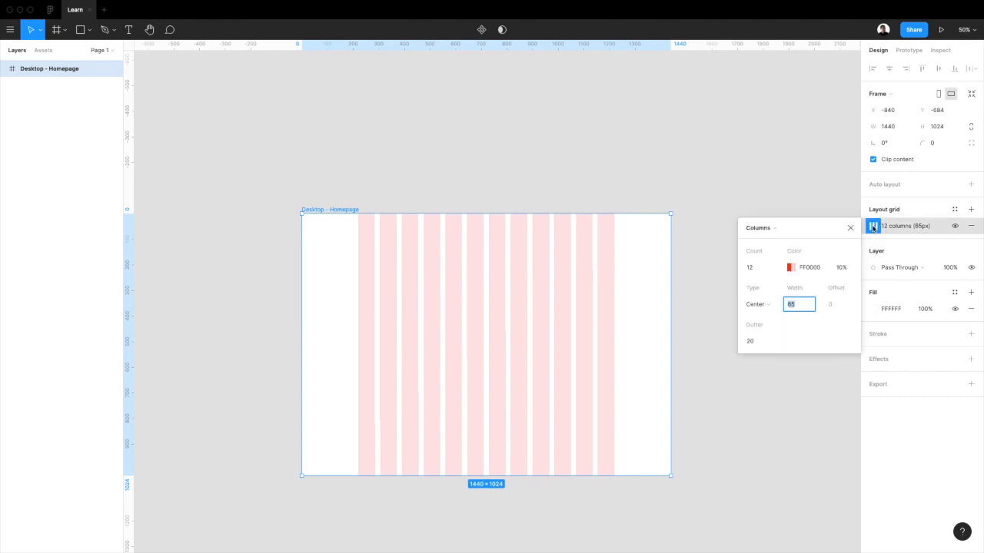
left_click(792, 300)
double_click(790, 304)
type("7")
key("Return")
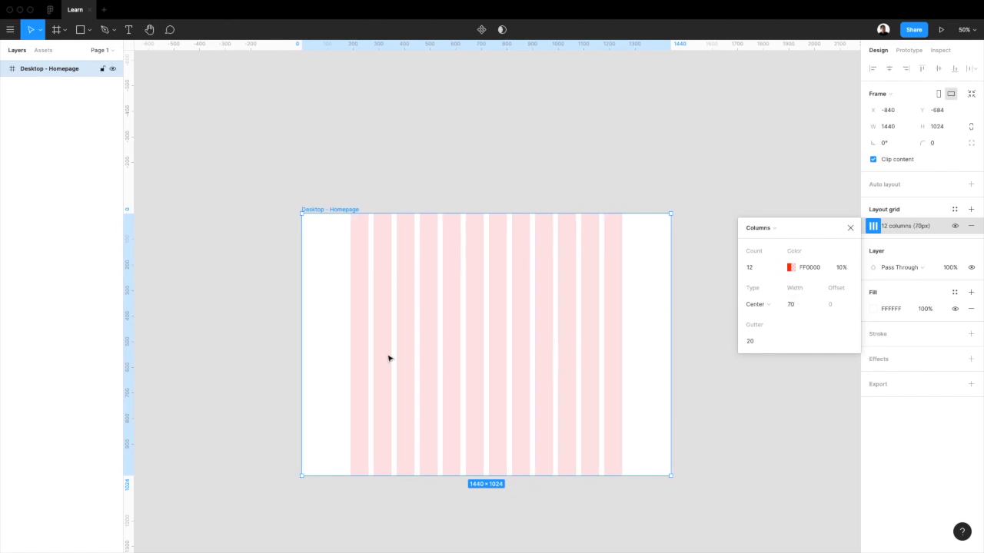
Step: Measure the full span of the 70 px columns with another temporary rectangle and delete it
key("r")
mouse_move(349, 322)
left_mouse_down()
mouse_move(389, 360)
mouse_move(622, 375)
left_mouse_up()
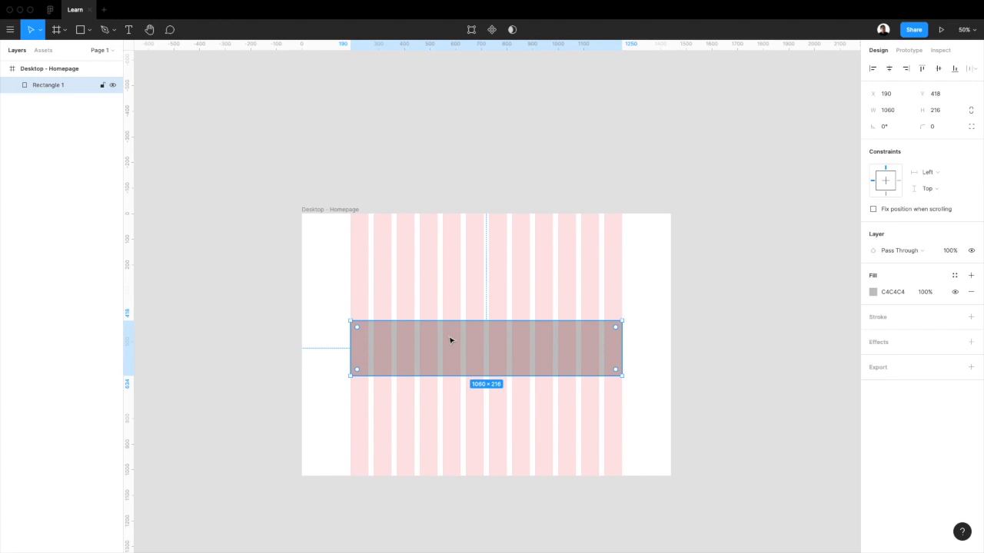
key("Delete")
key("shift+0")
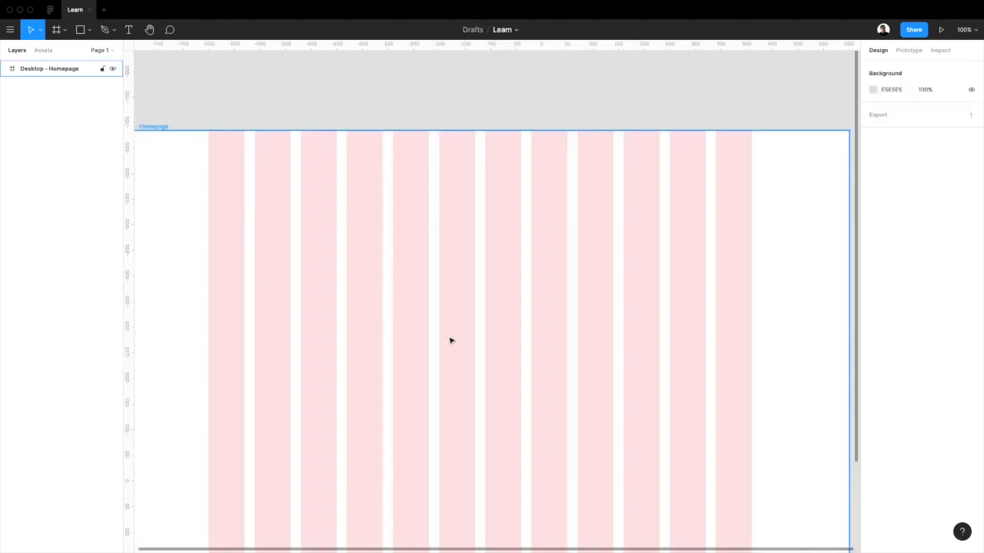
key("minus")
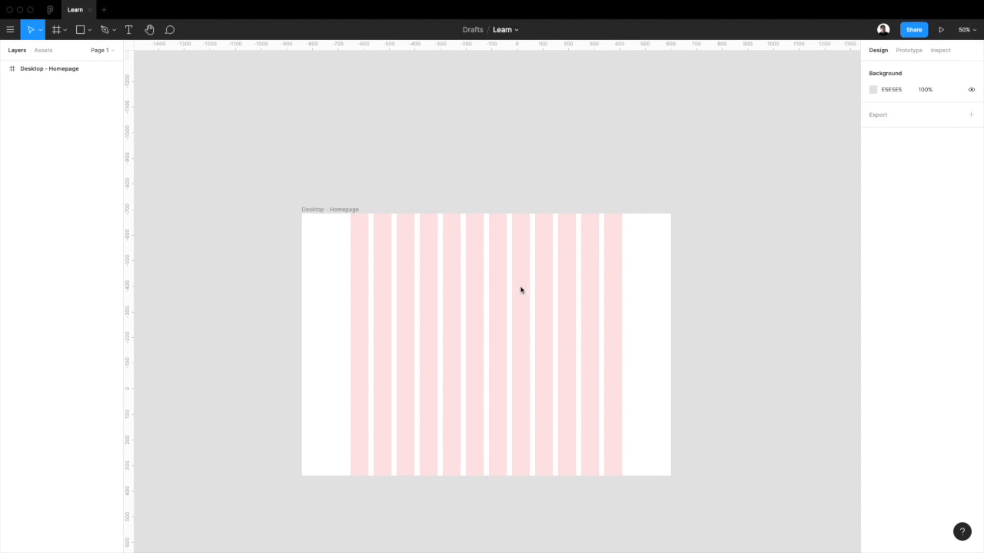
Step: Draw a rectangle about 1440 × 56 across the full width of the frame along its top edge
key("shift+0")
scroll(461, 314, "up", 2)
scroll(461, 313, "left", 2)
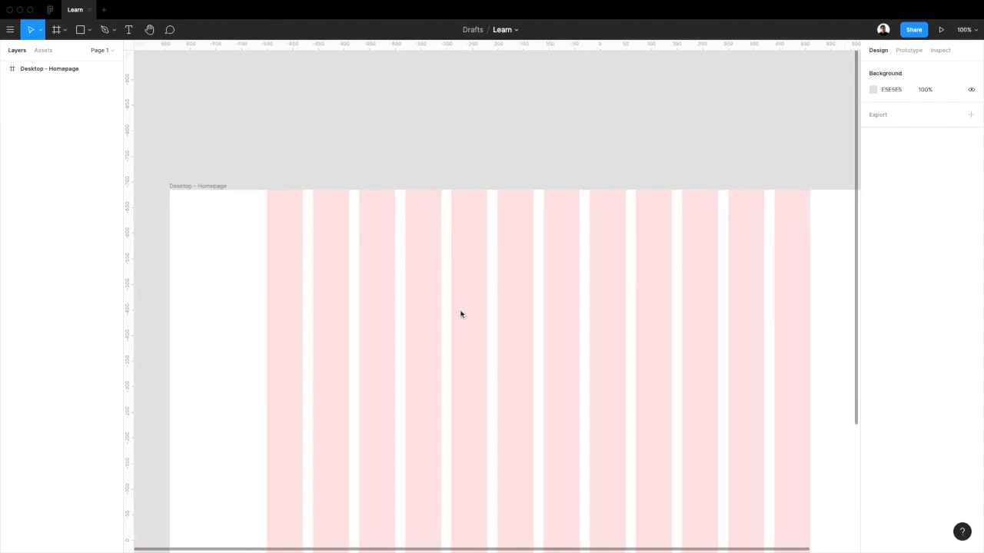
key("r")
mouse_move(169, 187)
left_mouse_down()
mouse_move(669, 211)
mouse_move(867, 199)
mouse_move(740, 246)
mouse_move(810, 217)
left_mouse_up()
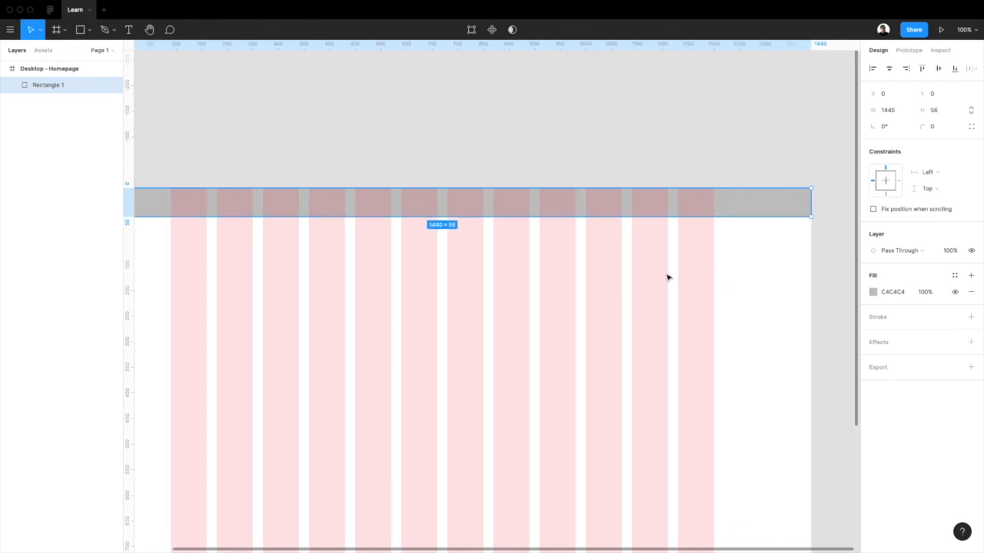
scroll(668, 276, "left", 2)
Step: Set the height of the header rectangle at the top of the frame to 80
left_click(671, 207)
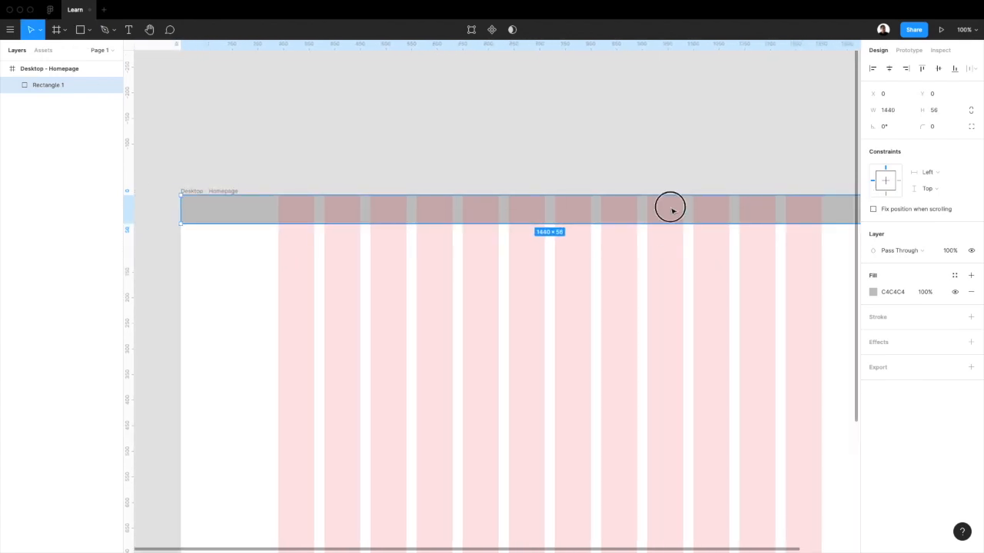
left_click(937, 110)
type("80")
key("Return")
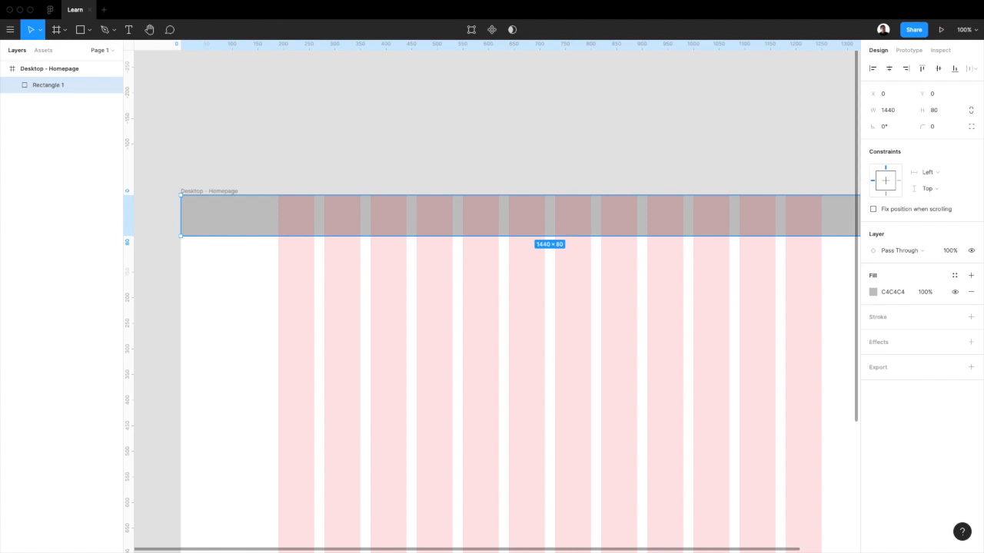
left_click(830, 135)
key("plus")
key("minus")
Step: Change the header rectangle's fill to dark purple 3A1451
left_click(329, 223)
left_click(873, 292)
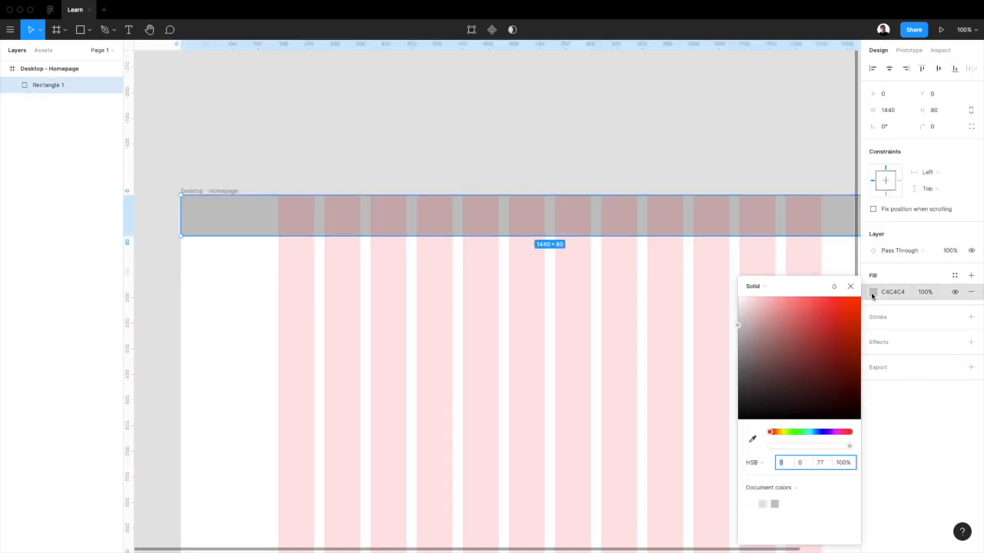
left_click(821, 432)
left_click_drag(830, 393, 831, 386)
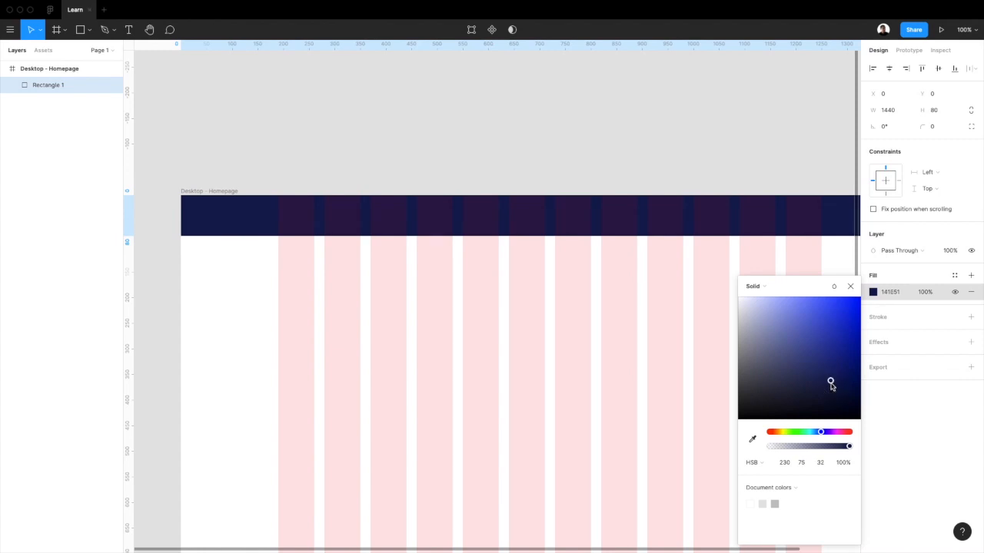
left_click_drag(821, 433, 831, 432)
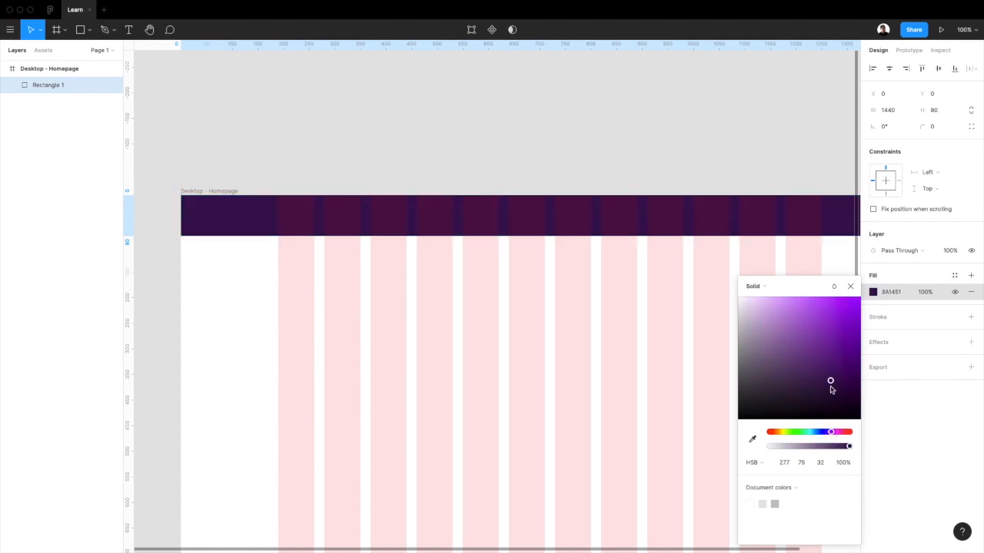
left_click(666, 180)
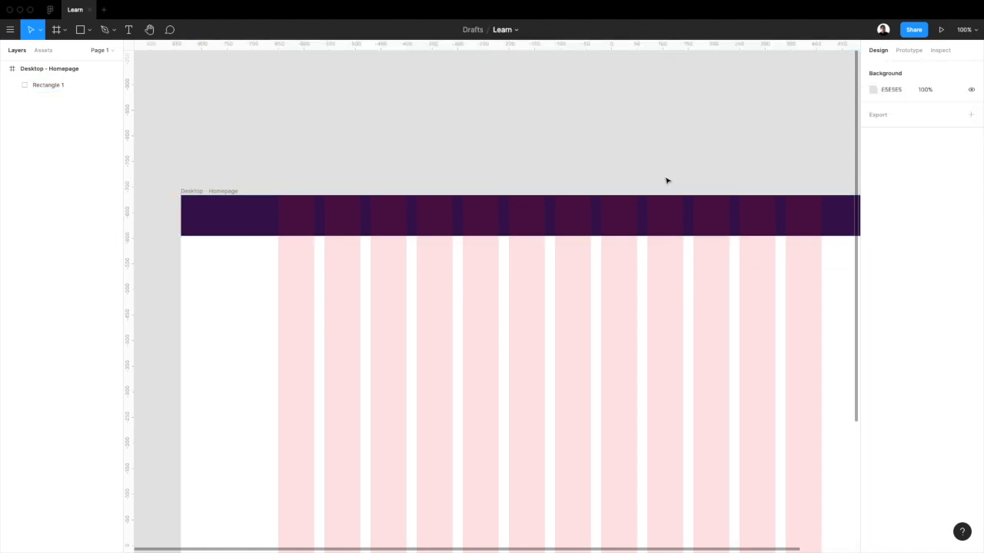
Step: Hide the layout grids and fine-tune the header rectangle's fill to a slightly deeper purple
key("ctrl+g")
left_click(633, 224)
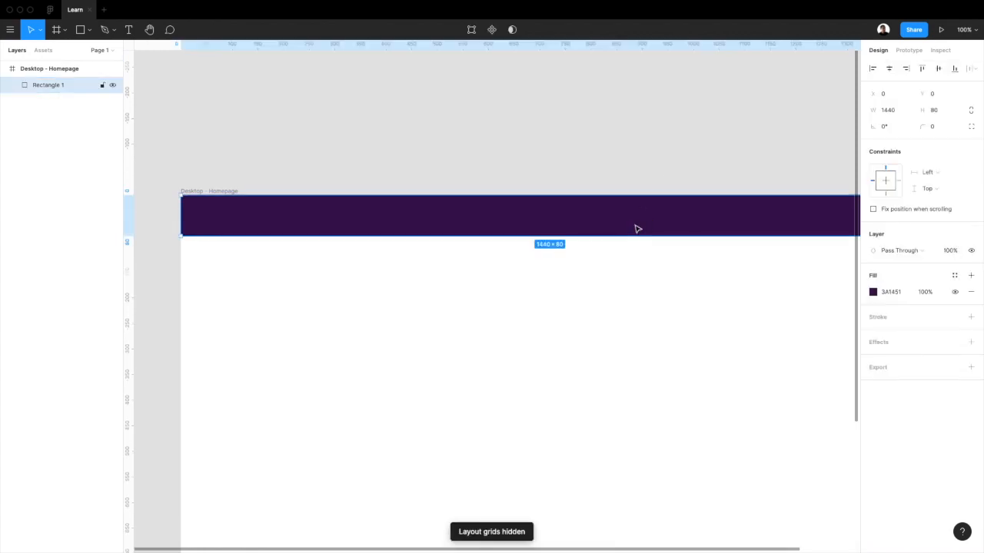
left_click(873, 292)
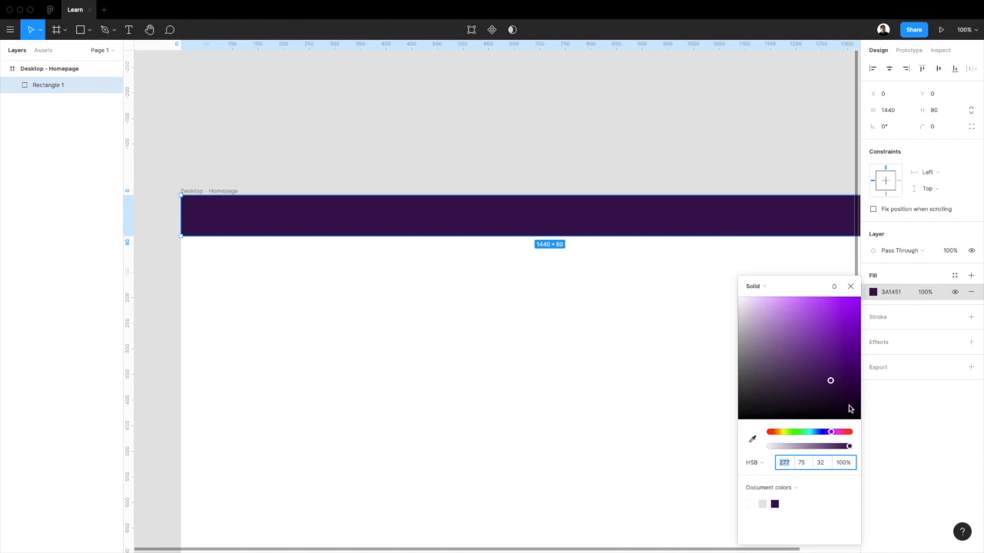
left_click(831, 382)
left_click(624, 386)
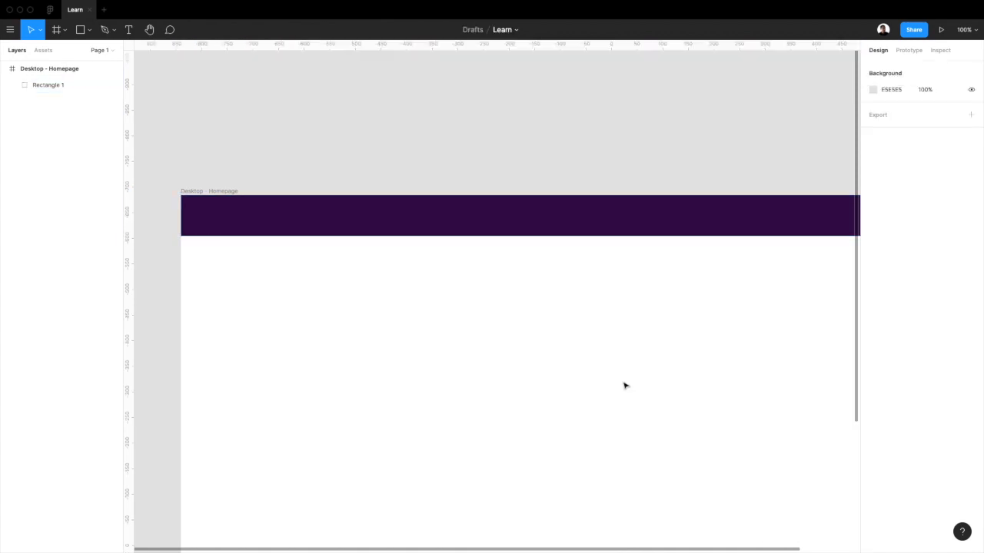
Step: Show the layout grids again and review the application's view options
key("ctrl+g")
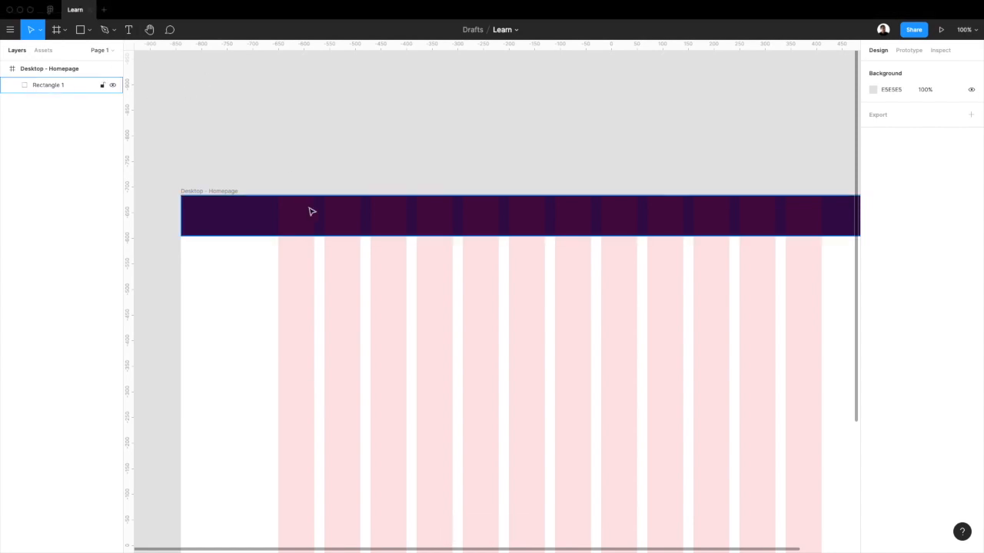
left_click(112, 7)
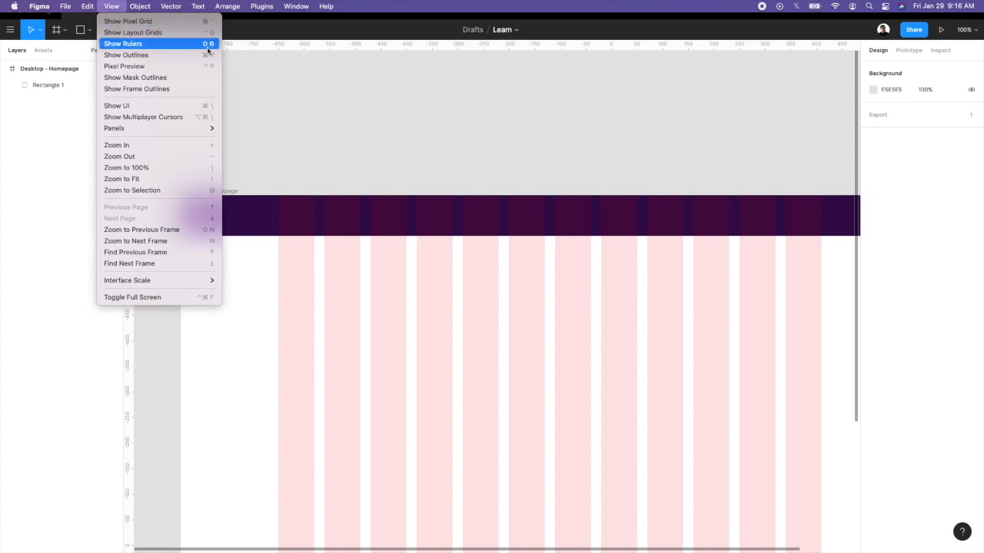
left_click(300, 154)
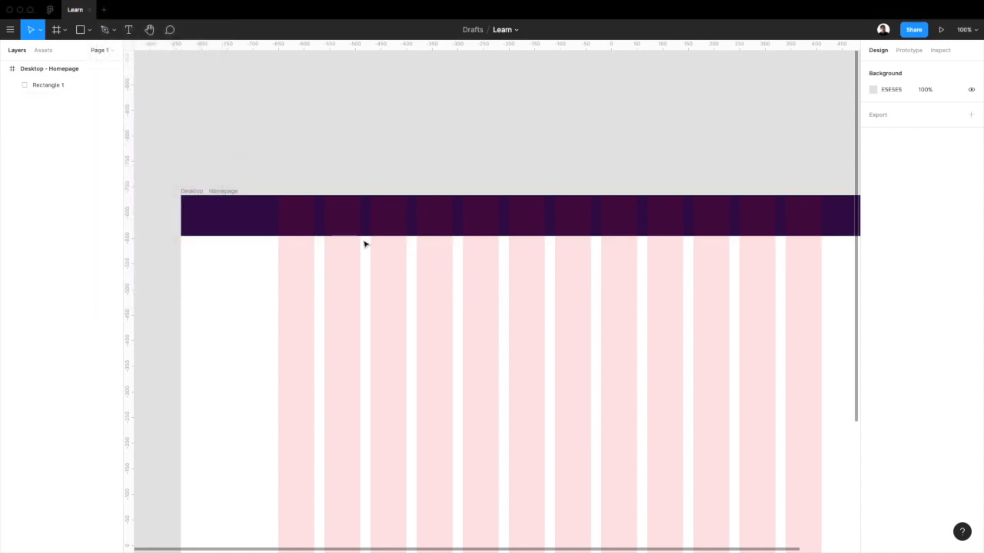
Step: Draw a rectangle about 160 × 39 inside the header bar, spanning the first two columns
key("r")
left_click_drag(278, 207, 335, 218)
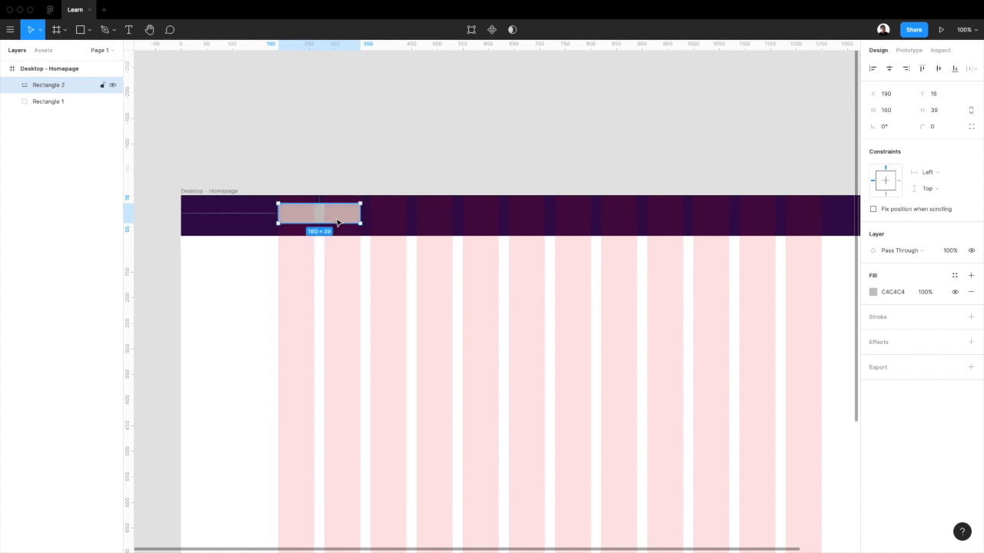
left_click(336, 170)
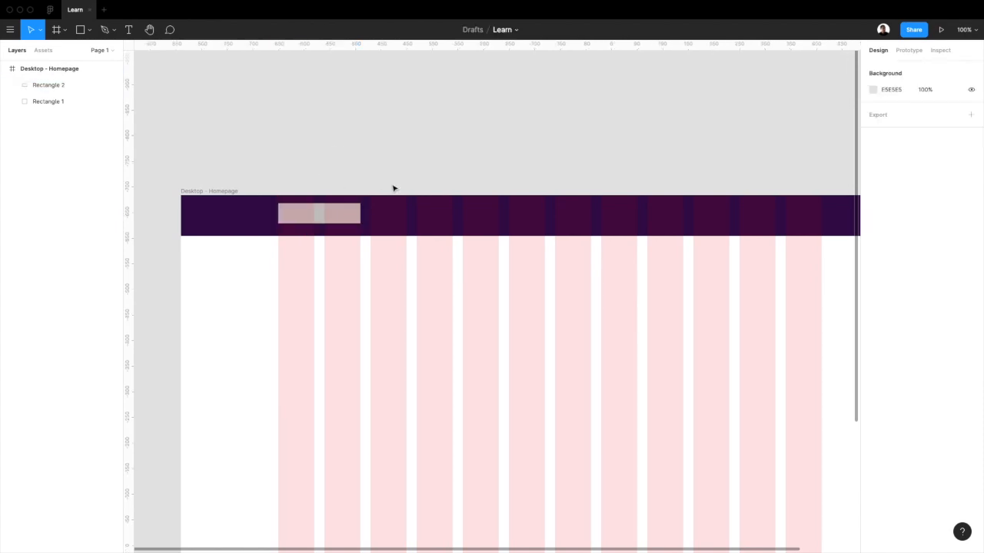
key("super+equal")
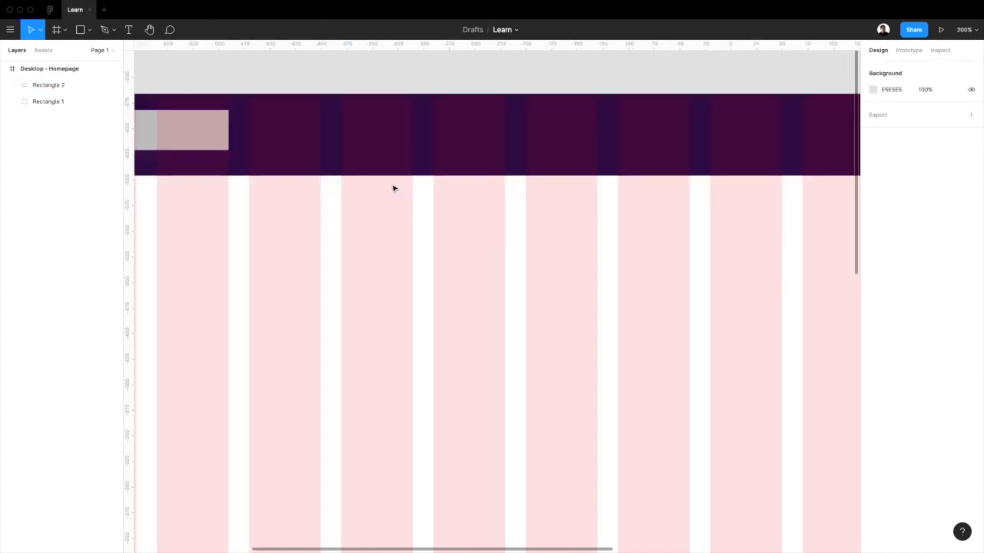
Step: Hide the layout grids and nudge the grey placeholder rectangle slightly down within the header bar
key("super+minus")
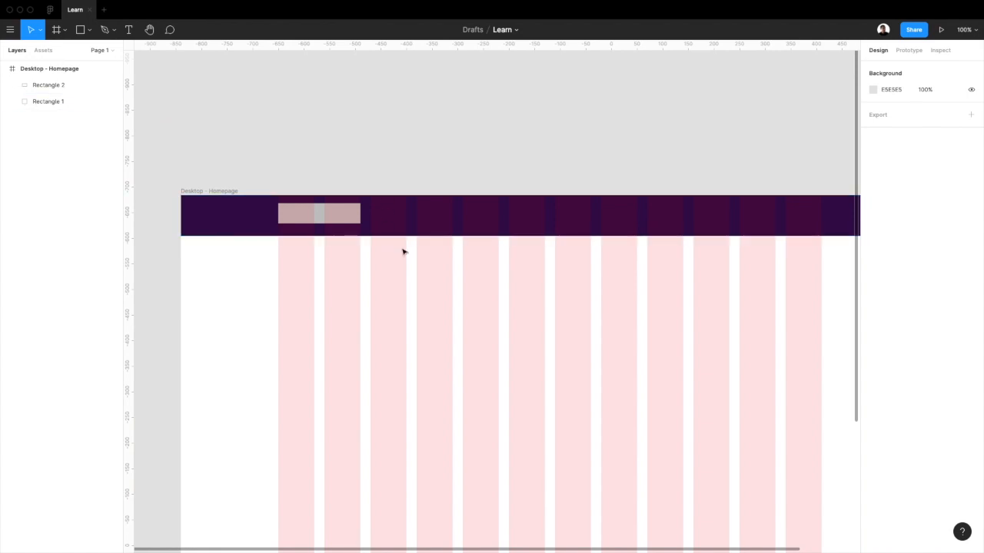
key("ctrl+g")
left_click(345, 222)
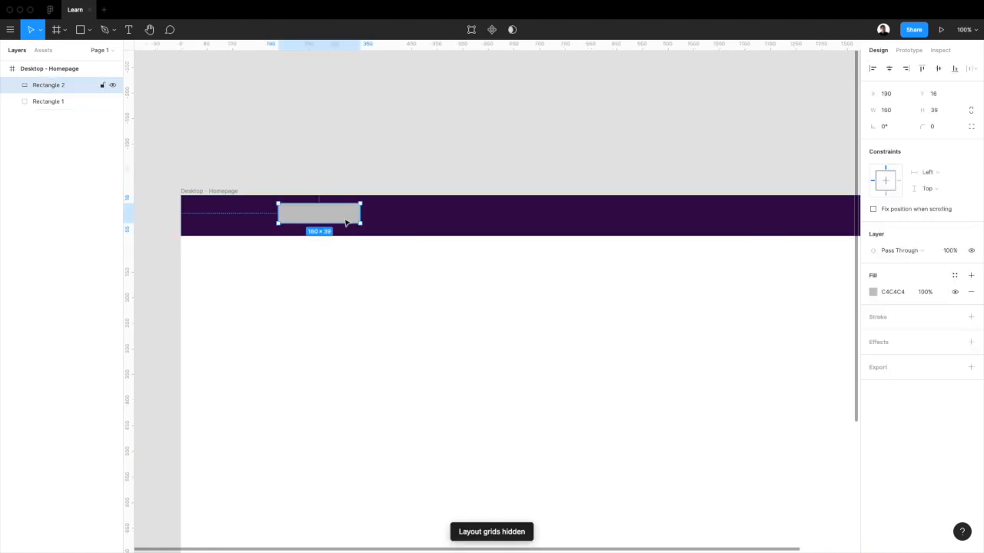
key("Down")
left_click(431, 158)
Step: Add the text label "Browse" in the header beside the grey rectangle and set its fill to white FFFFFF
key("t")
left_click(392, 217)
type("Rr")
left_click(893, 403)
type("FFF")
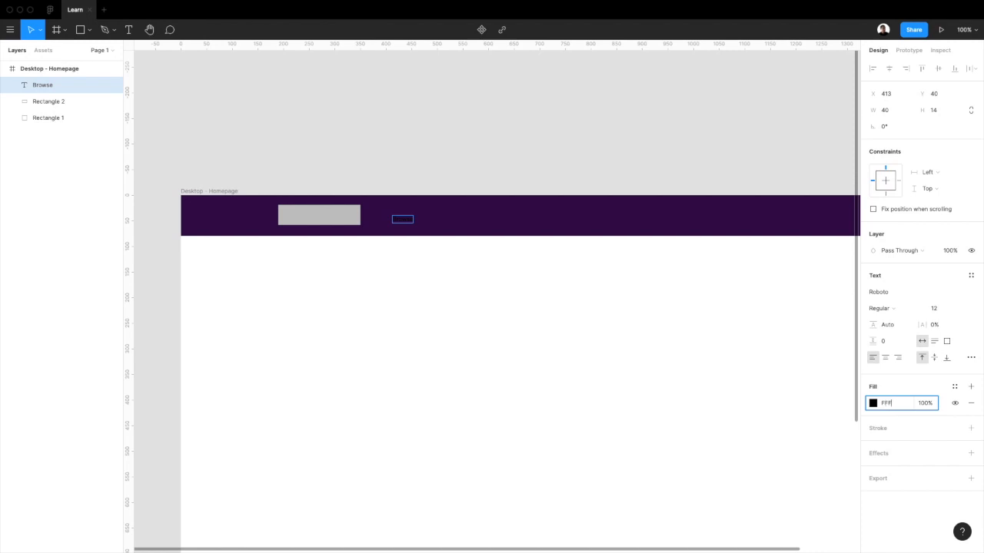
key("Escape")
left_click(896, 403)
type("FFF")
key("Return")
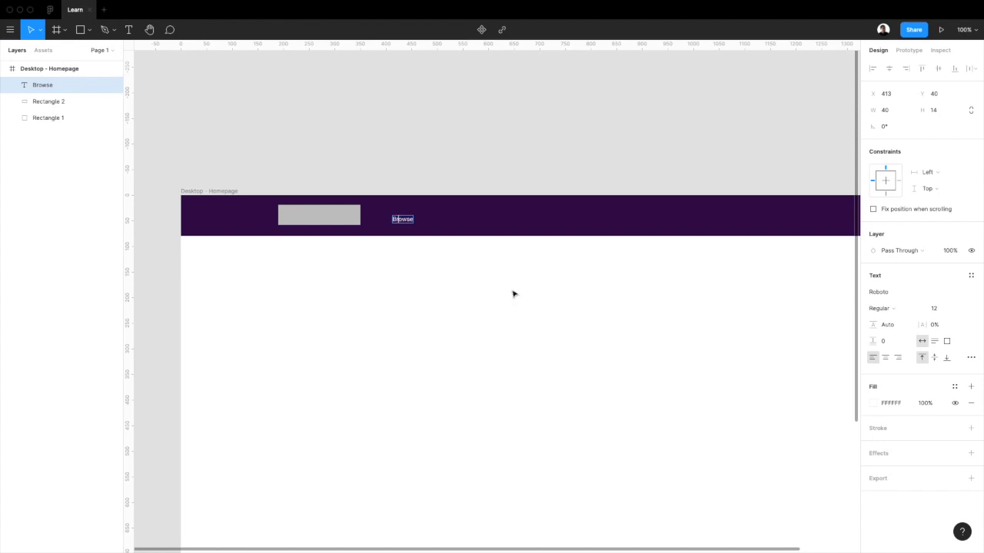
Step: Set the Browse label's font to Cera Basic, Bold, size 16
left_click(910, 294)
type("Cera")
key("Return")
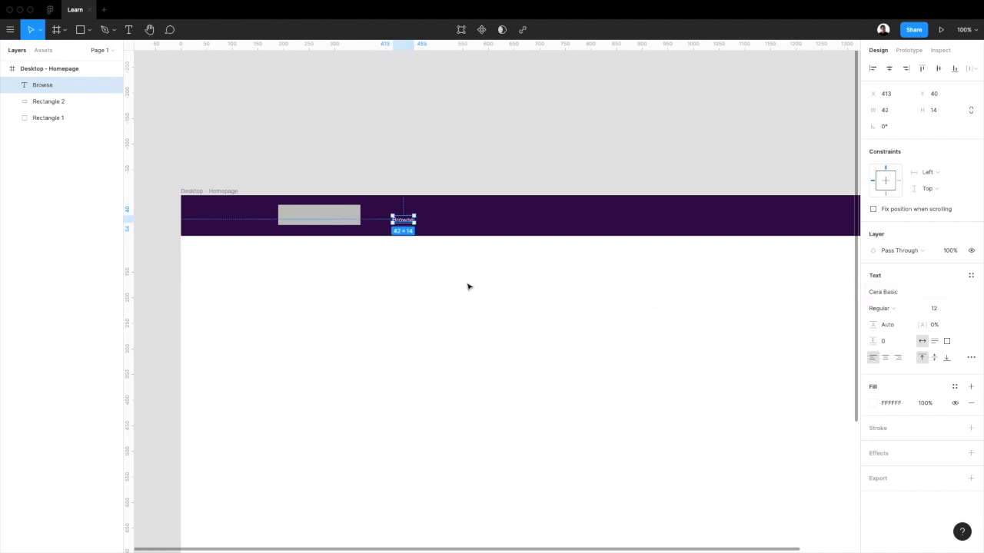
left_click(893, 308)
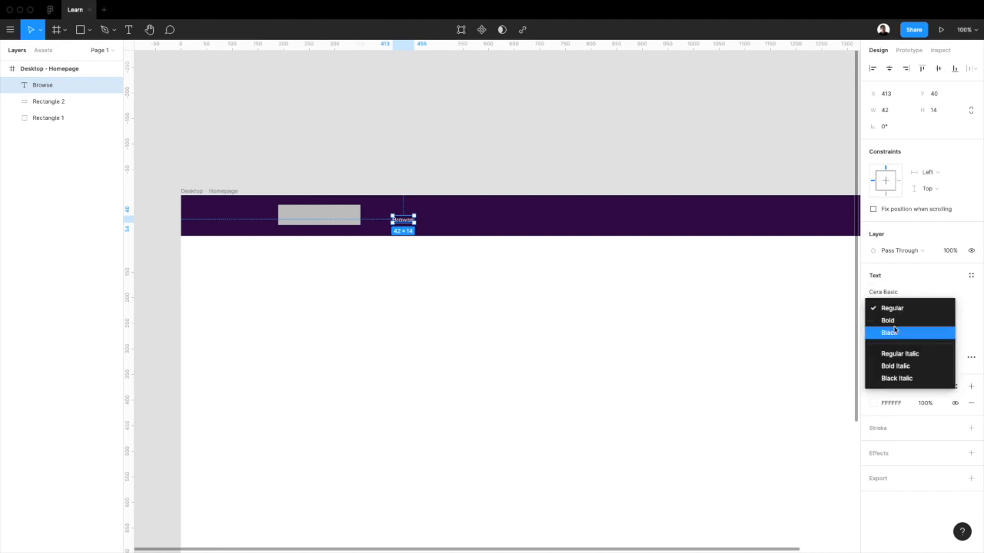
left_click(890, 320)
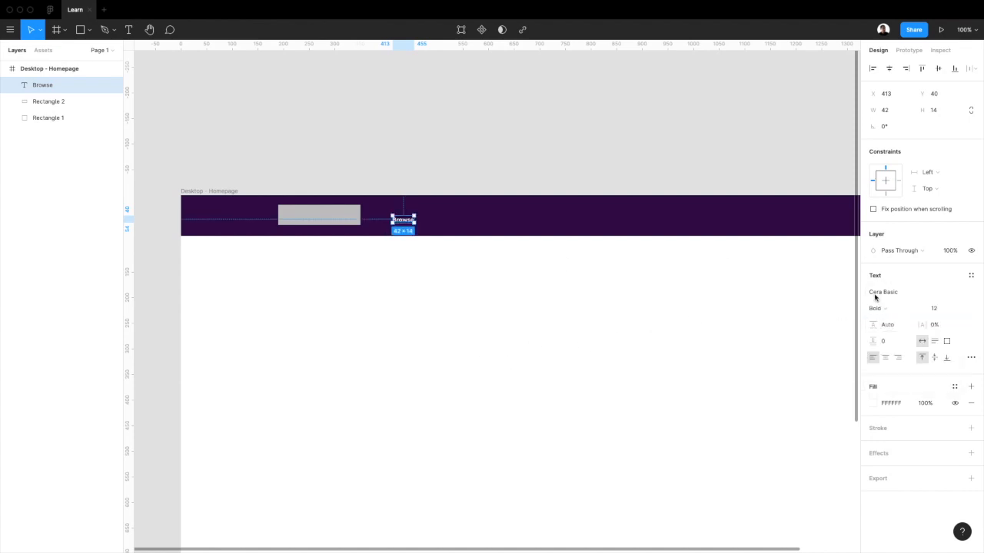
left_click(935, 308)
type("16")
key("Return")
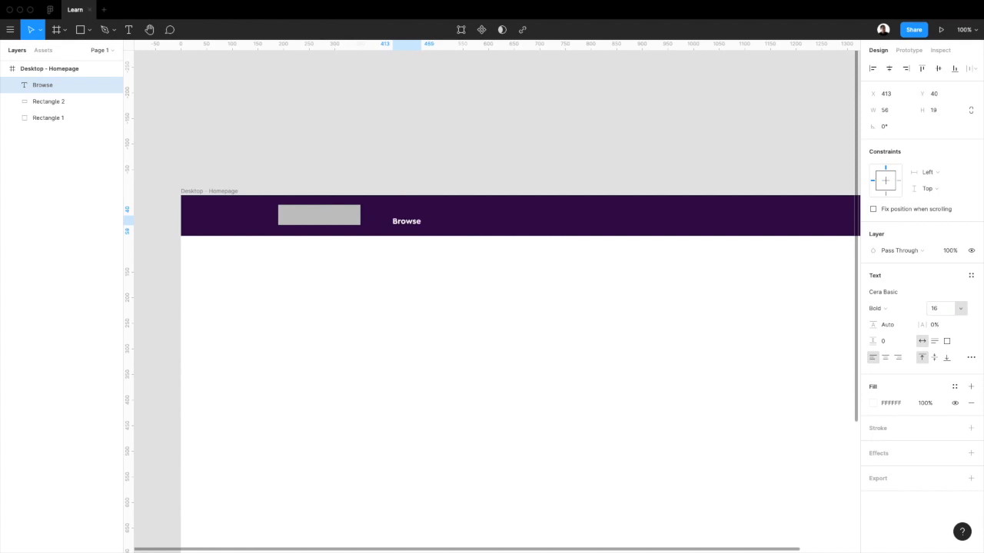
Step: Move the Browse label up to about the vertical middle of the header bar and keep its weight at Bold
left_click_drag(407, 222, 410, 220)
left_click(444, 287)
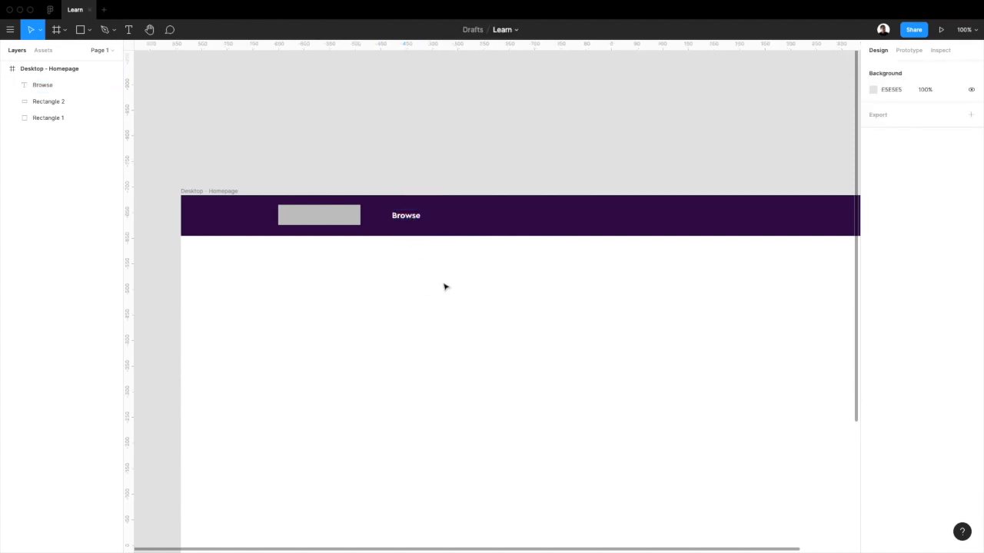
scroll(445, 287, "up", 5)
left_click(427, 206)
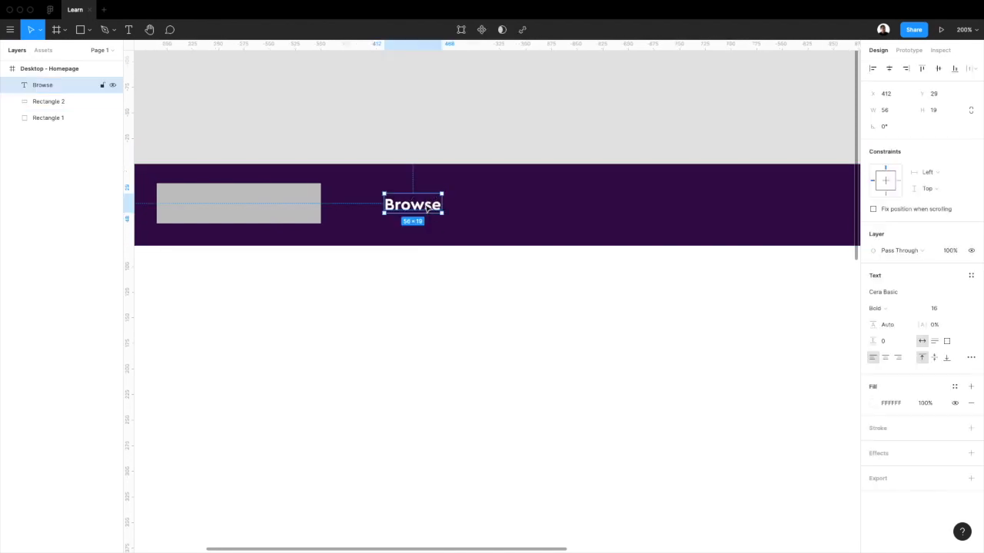
left_click(877, 309)
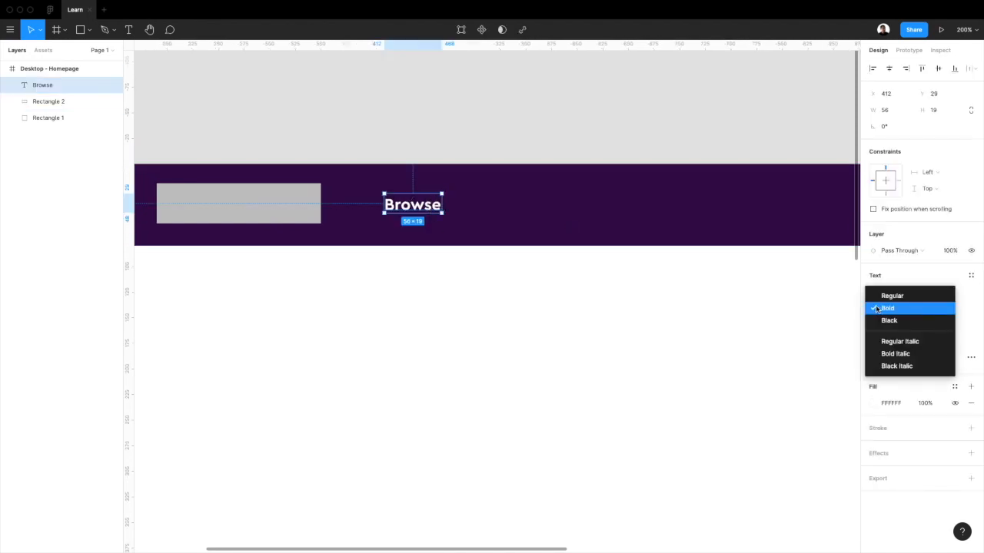
left_click(877, 309)
scroll(578, 339, "left", 2)
scroll(578, 339, "up", 1)
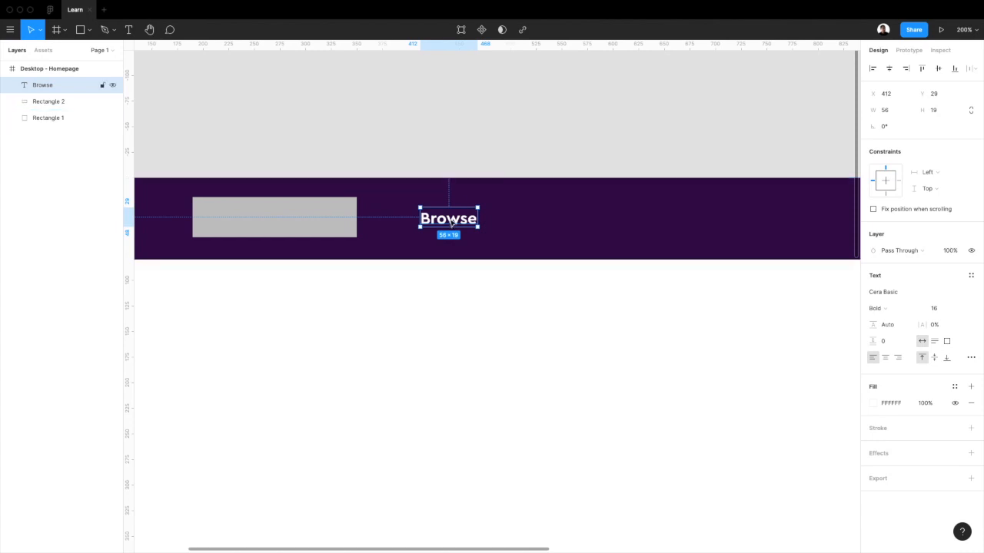
Step: Open the Iconify plugin and search its icons for "chevron"
left_click(10, 30)
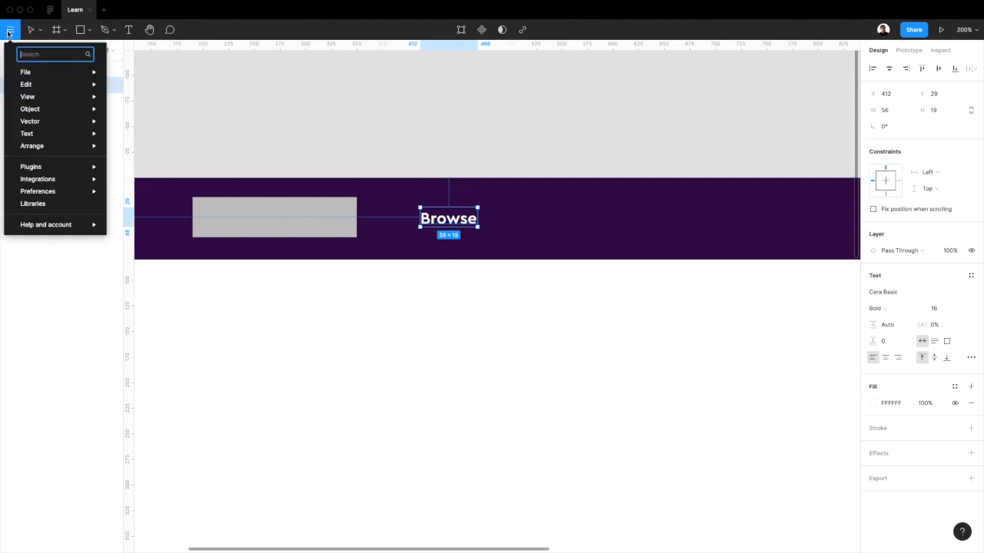
mouse_move(50, 169)
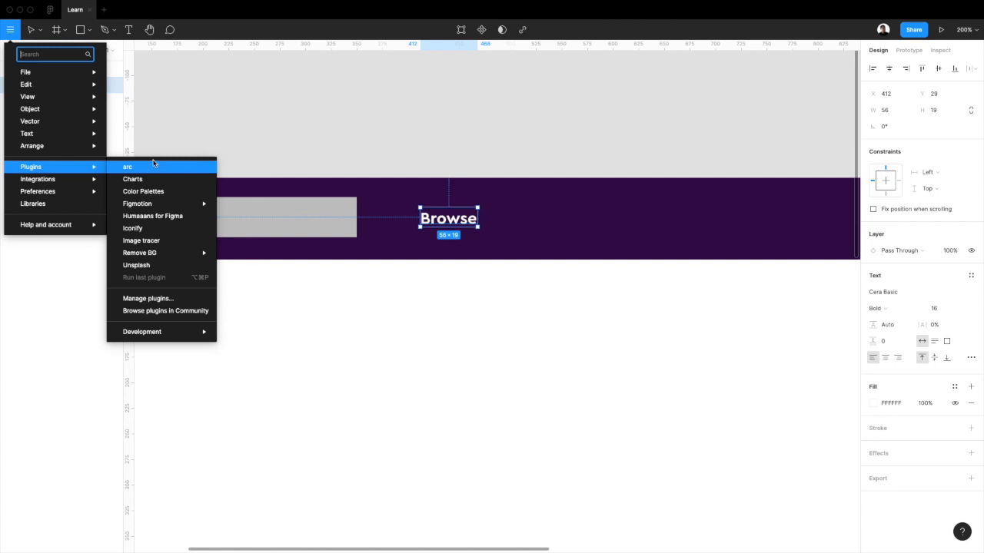
left_click(175, 232)
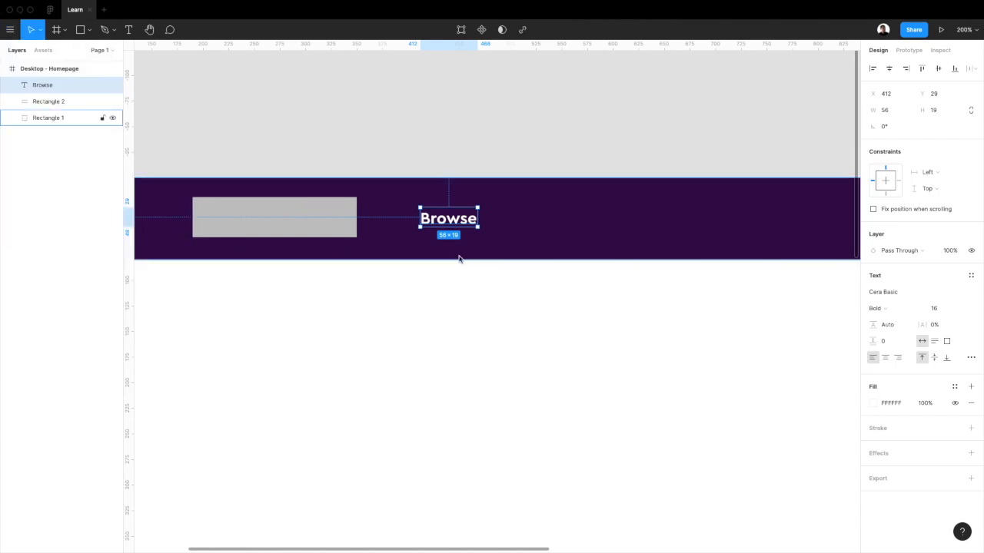
left_click_drag(211, 166, 165, 166)
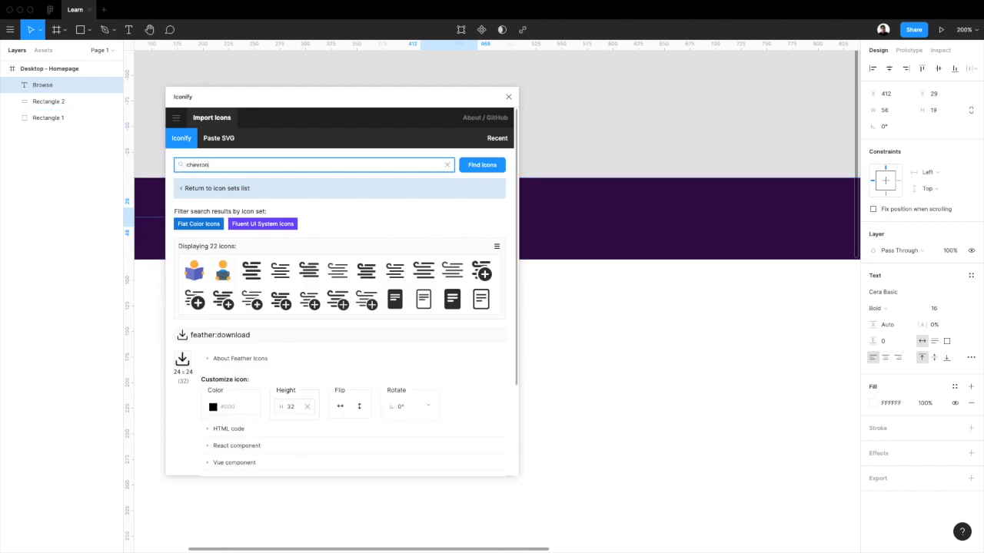
type("chevron]")
key("BackSpace")
key("Return")
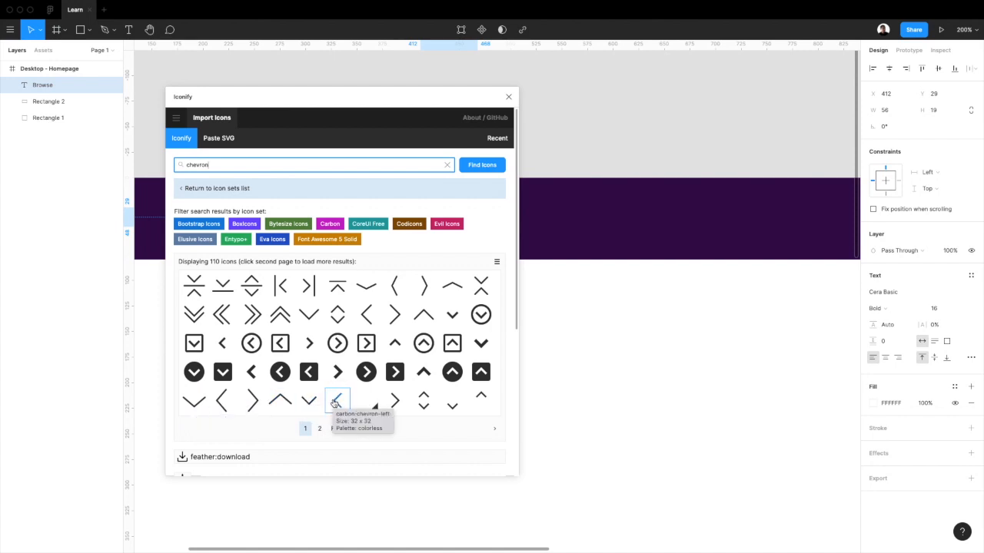
Step: Load more chevron results, insert the entypo chevron-small-down icon onto the homepage frame, and close the plugin
left_click(319, 429)
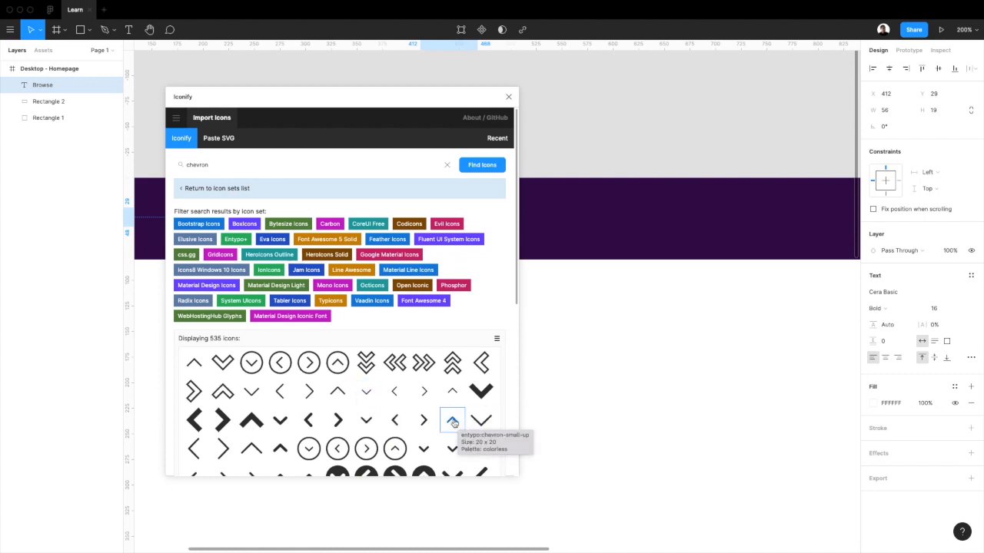
left_click_drag(365, 425, 587, 358)
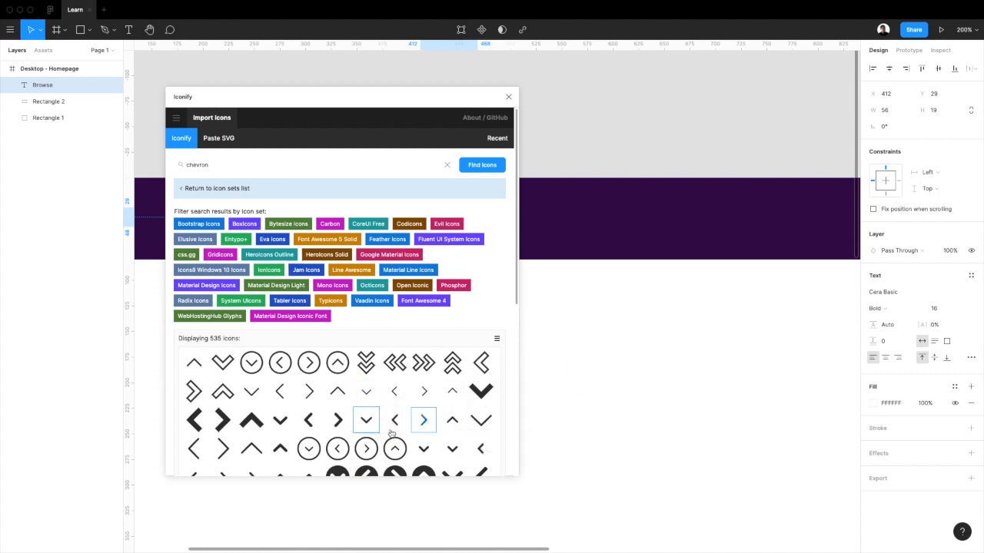
left_click(508, 97)
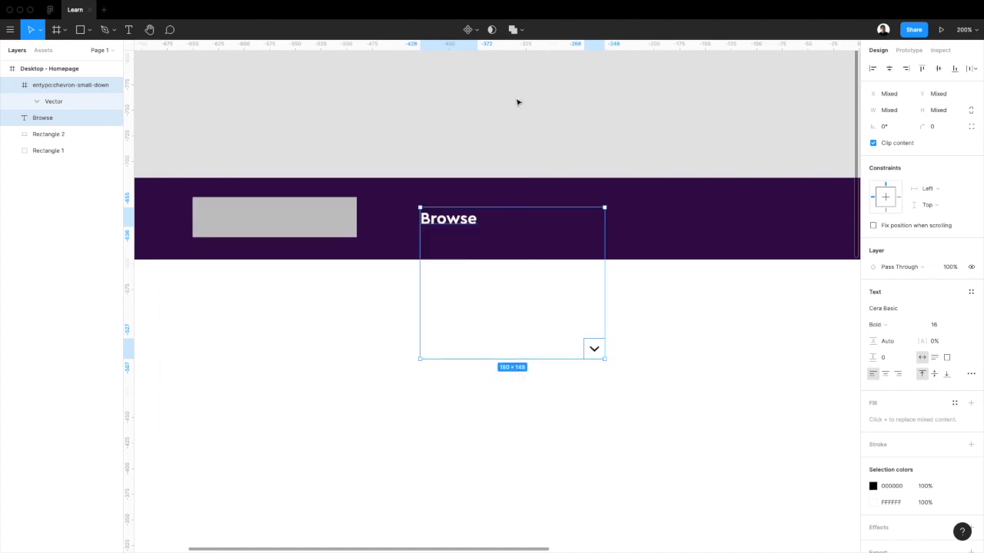
Step: Place the chevron icon just to the right of Browse in the header and recolour it white FFFFFF
left_click(597, 353)
left_click_drag(597, 353, 494, 224)
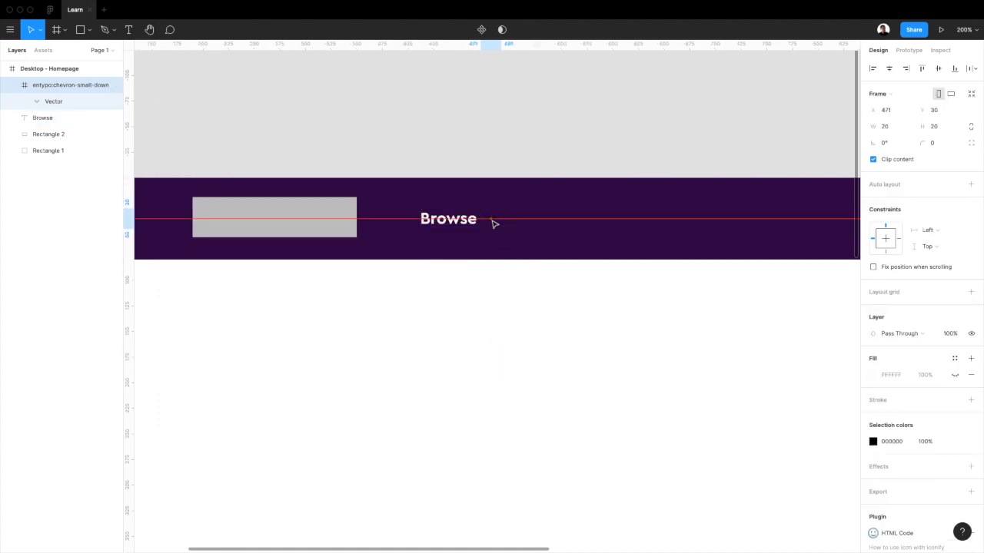
left_click(895, 446)
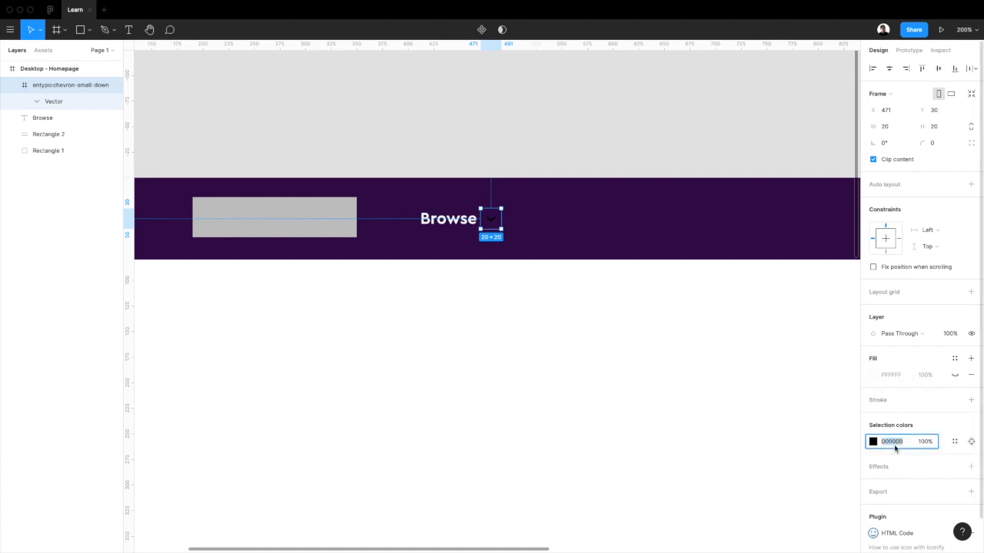
type("ff")
key("Return")
left_click(487, 421)
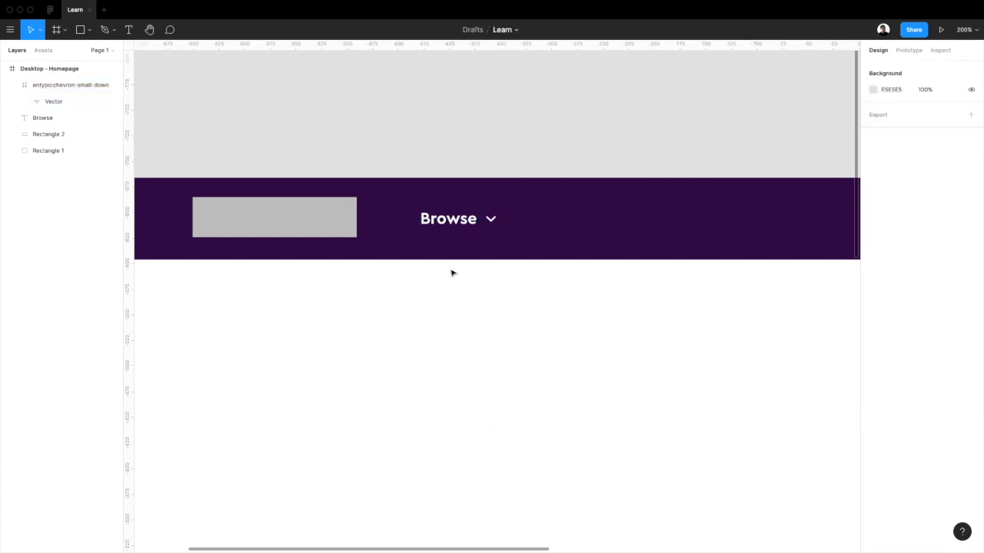
left_click(493, 225)
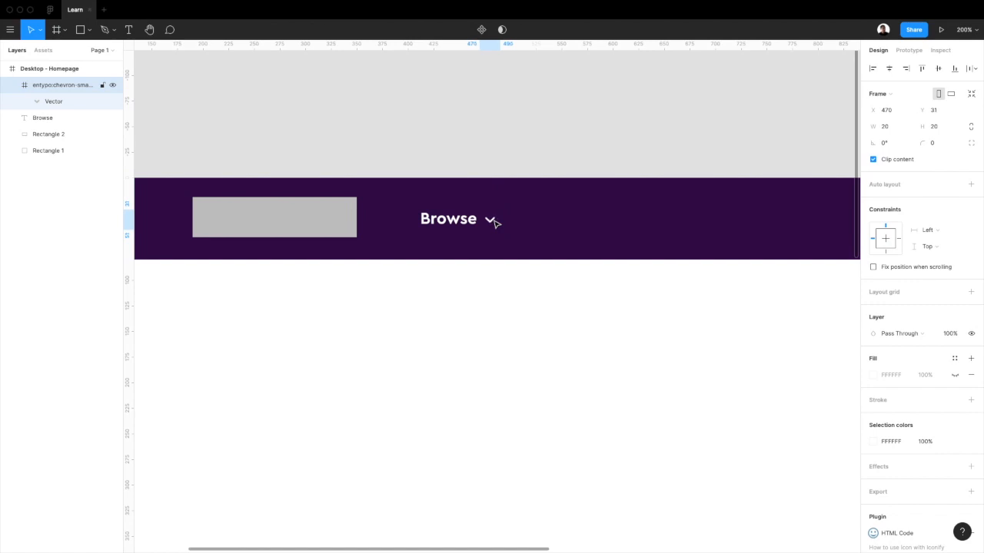
Step: Duplicate the Browse label to the right of the chevron and change the copy's text to "Workshops"
left_click(464, 224)
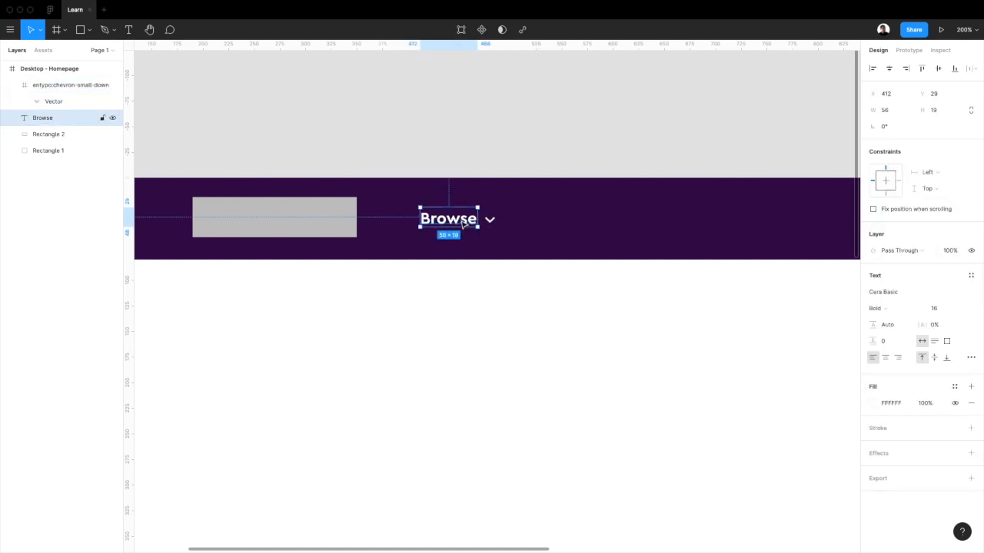
left_click_drag(463, 224, 547, 215)
double_click(547, 216)
type("Workshops")
left_click(577, 299)
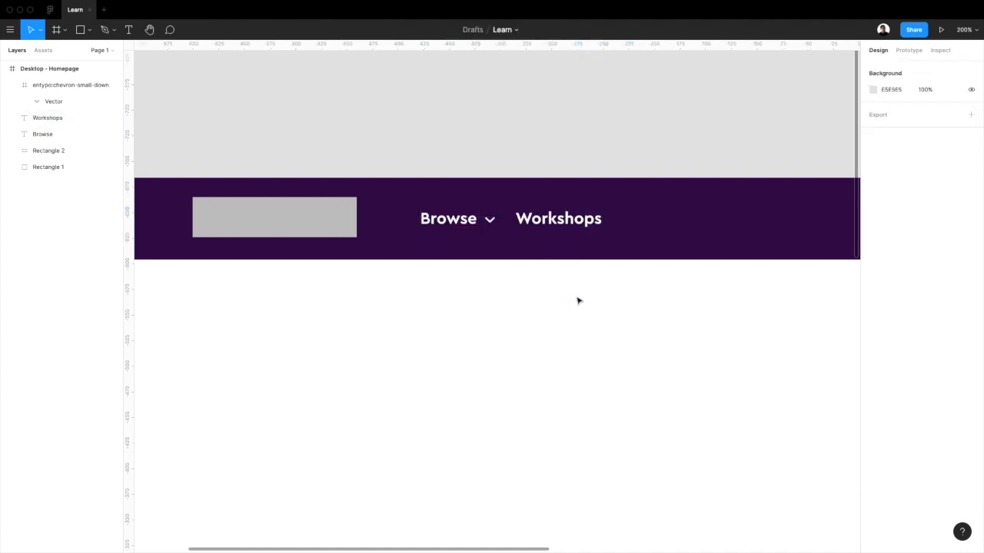
Step: Draw a rectangle about 265 wide to the right of Workshops, set its height to 36, and align it vertically in the header
scroll(578, 299, "right", 2)
scroll(578, 300, "right", 3)
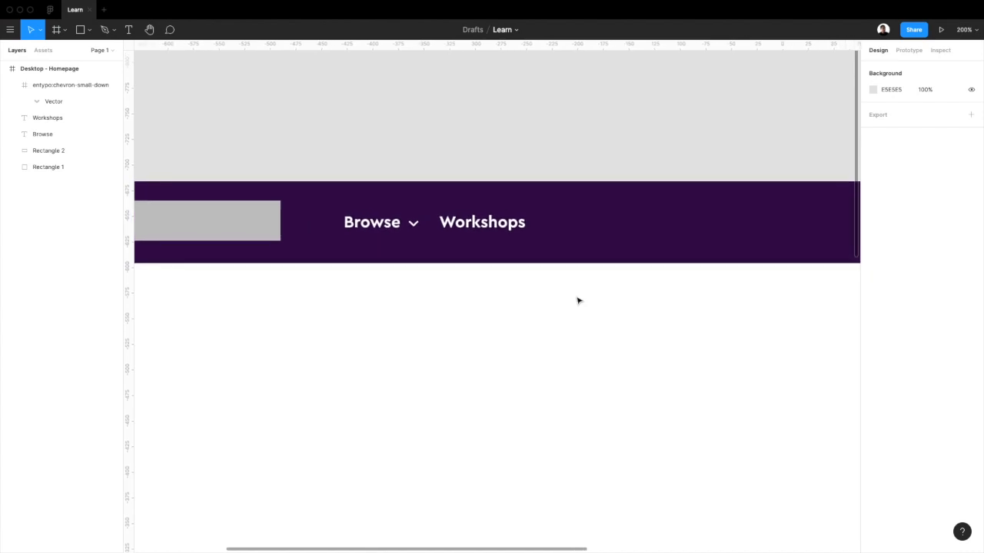
key("r")
left_click_drag(543, 211, 755, 205)
left_click(935, 112)
type("36")
key("Return")
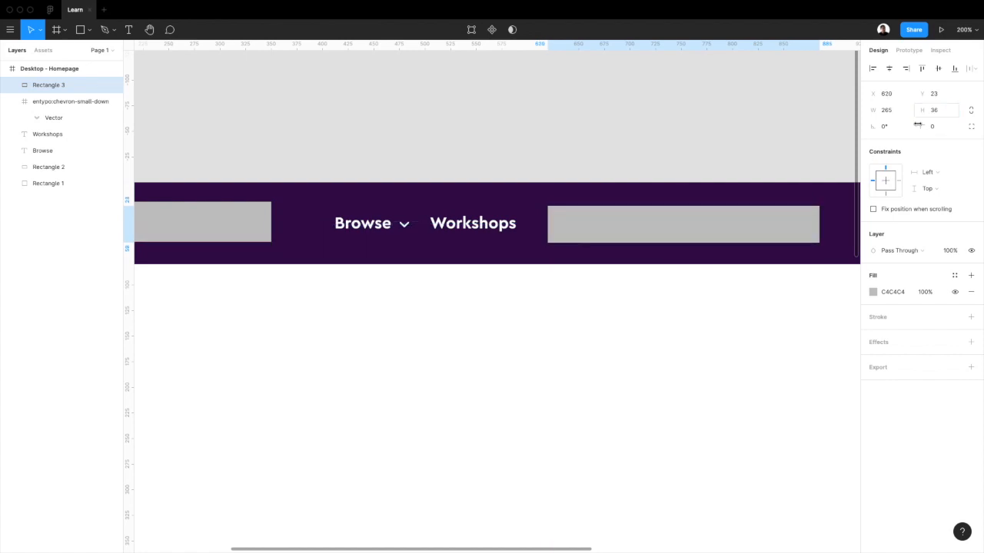
left_click_drag(681, 235, 679, 232)
Step: Sample the header's purple for the new rectangle's fill, then lighten it slightly to 3F1459
scroll(679, 232, "right", 2)
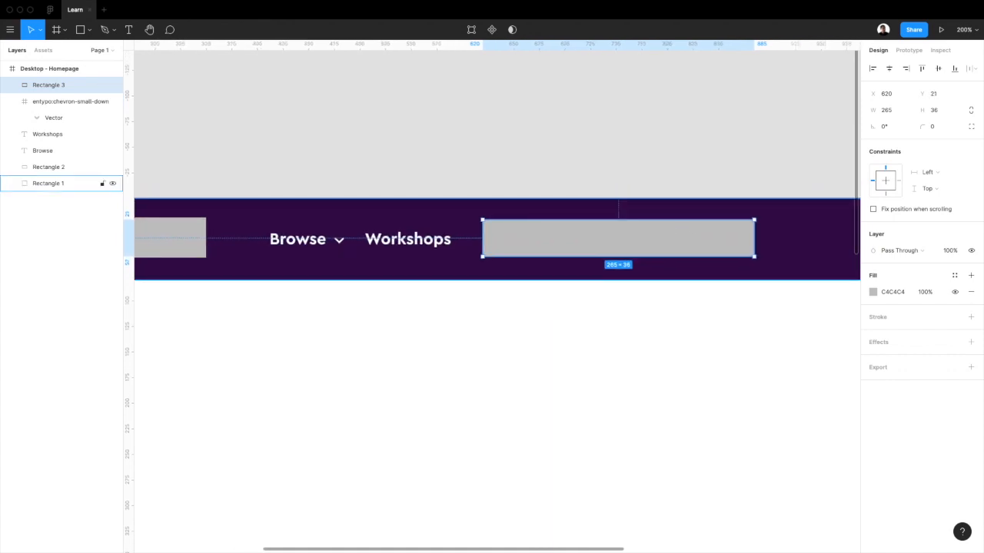
key("i")
left_click(799, 238)
left_click(873, 292)
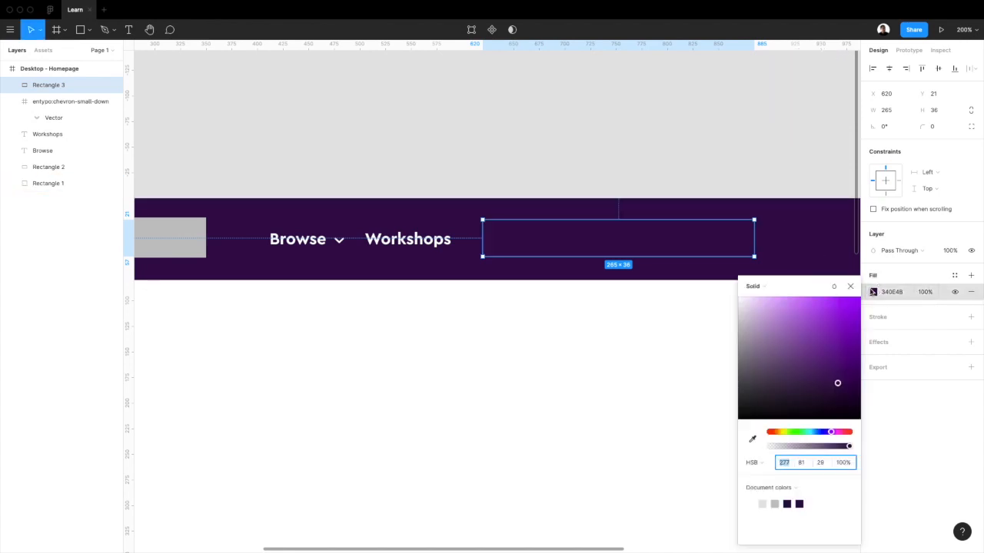
left_click_drag(787, 359, 839, 384)
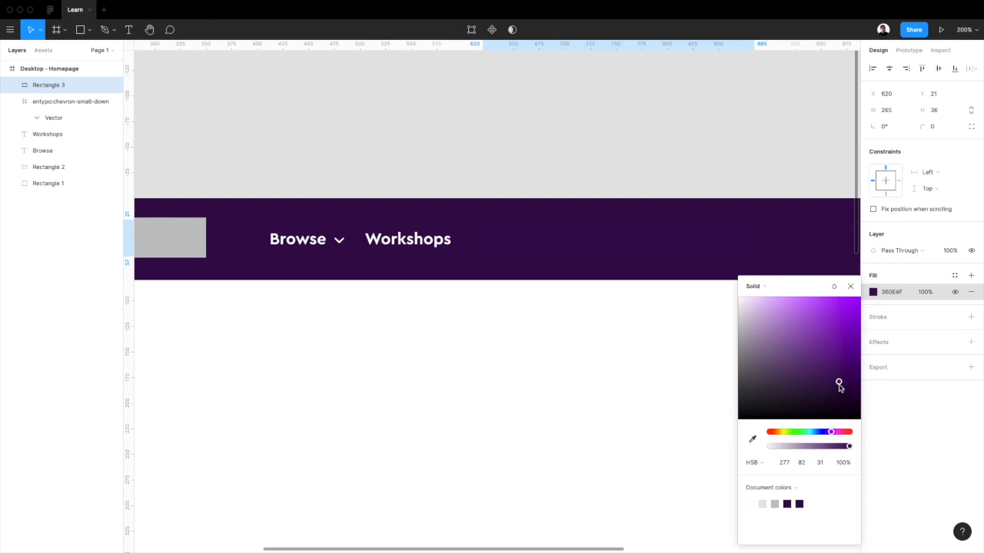
key("i")
left_click(779, 220)
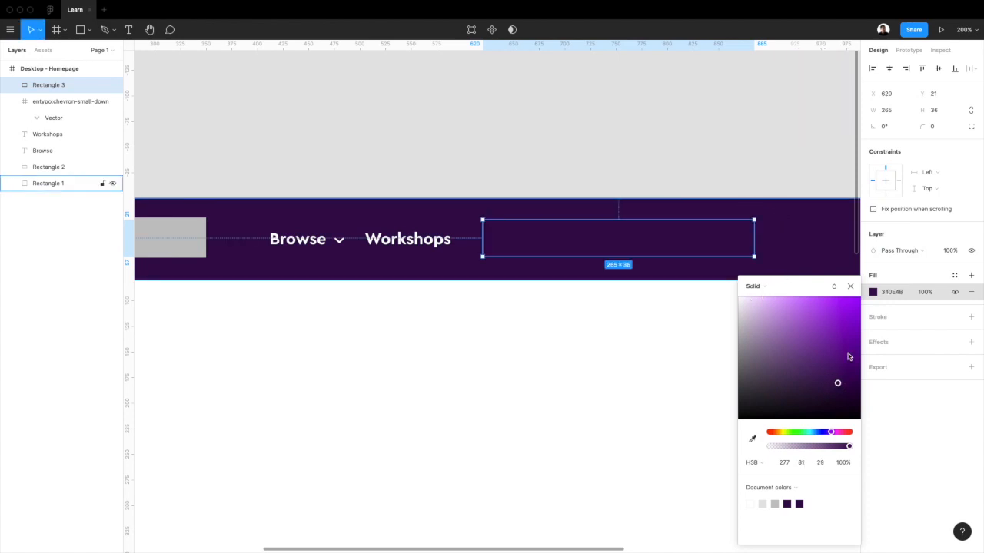
left_click_drag(839, 385, 834, 381)
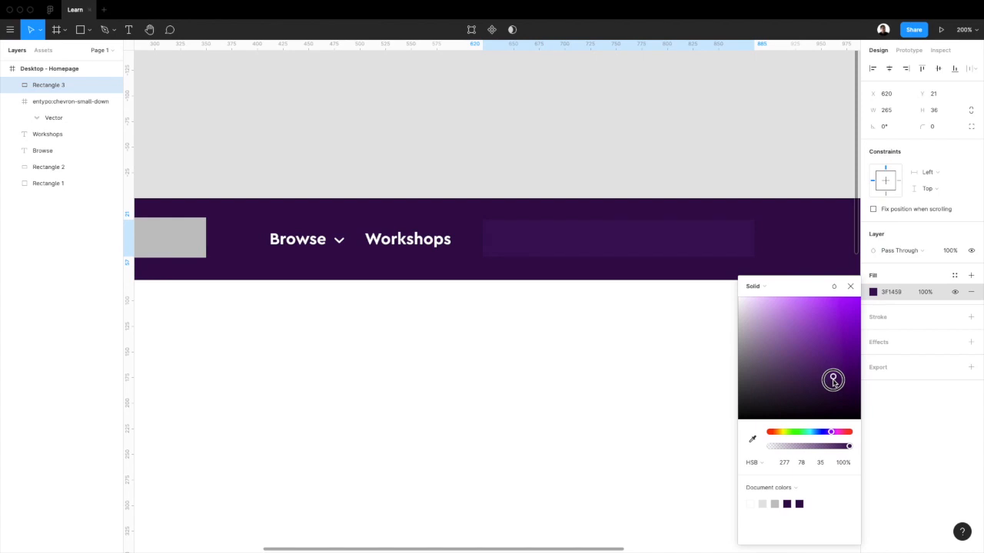
left_click(851, 287)
left_click(633, 409)
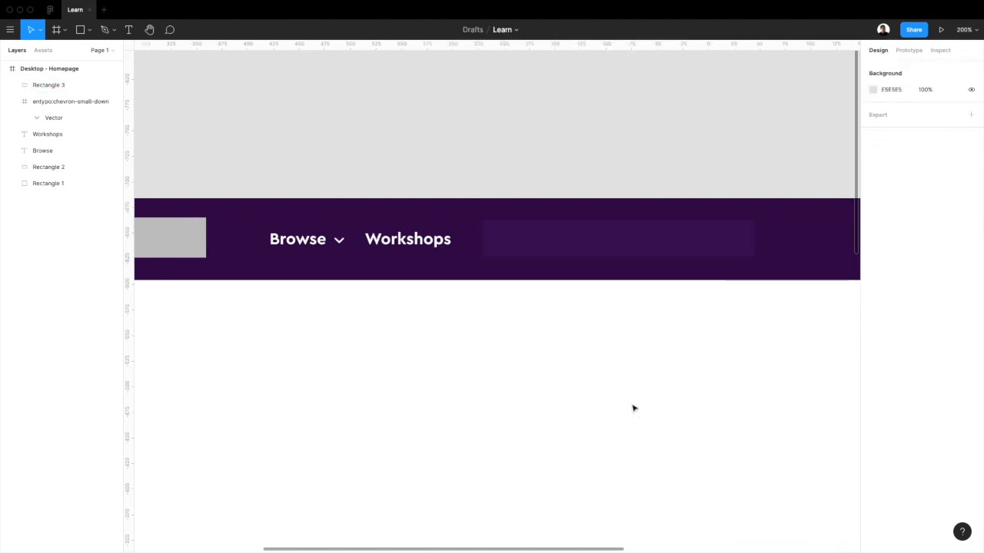
Step: Shift the purple rectangle beside Workshops slightly to X 622, Y 22
scroll(633, 408, "right", 1)
scroll(633, 408, "up", 1)
scroll(633, 408, "right", 1)
scroll(634, 408, "up", 1)
left_click_drag(576, 288, 577, 290)
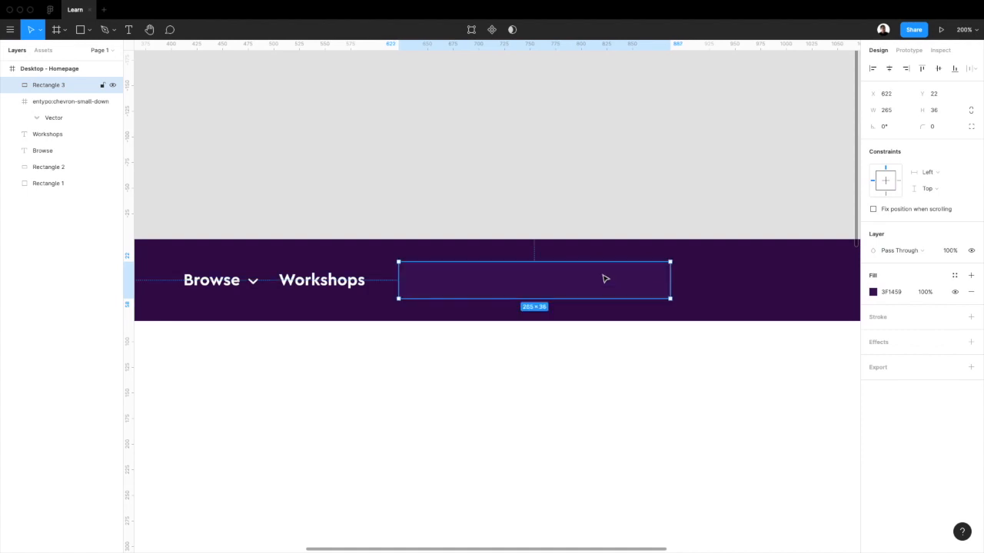
Step: Open the Iconify plugin and look up icons for "search"
left_click(715, 279, "shift")
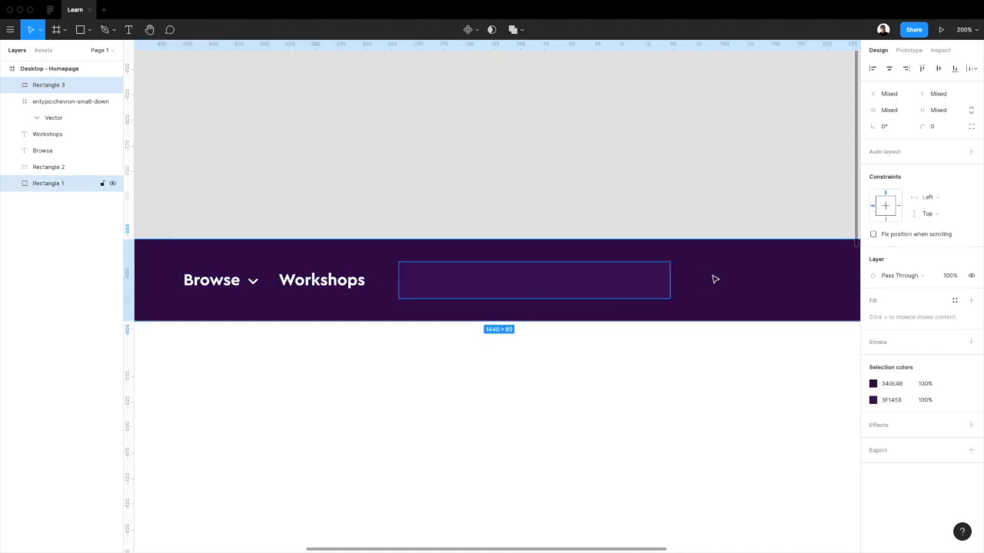
left_click(568, 417)
scroll(567, 415, "up", 1)
scroll(567, 415, "left", 1)
key("super+plus")
scroll(567, 415, "left", 1)
scroll(567, 415, "up", 1)
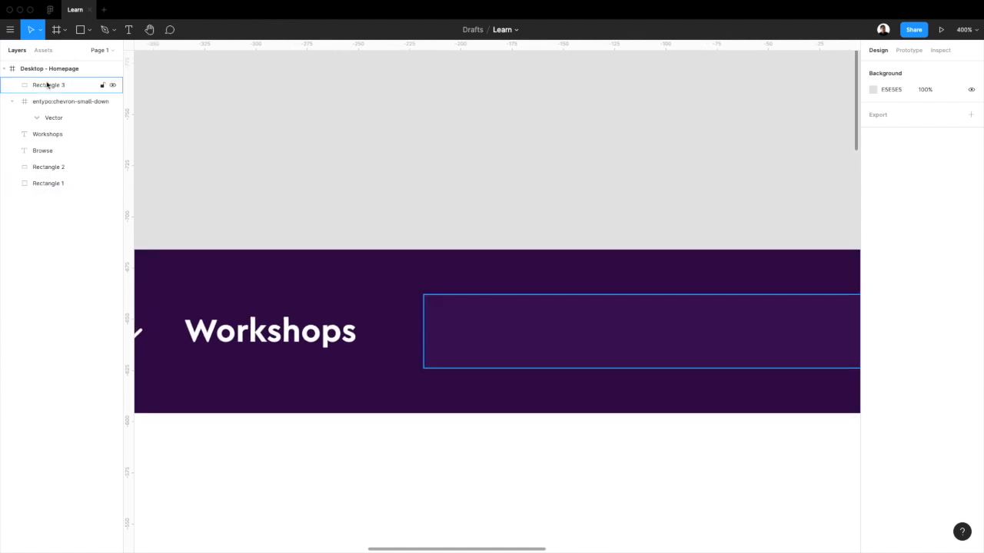
left_click(10, 29)
mouse_move(46, 147)
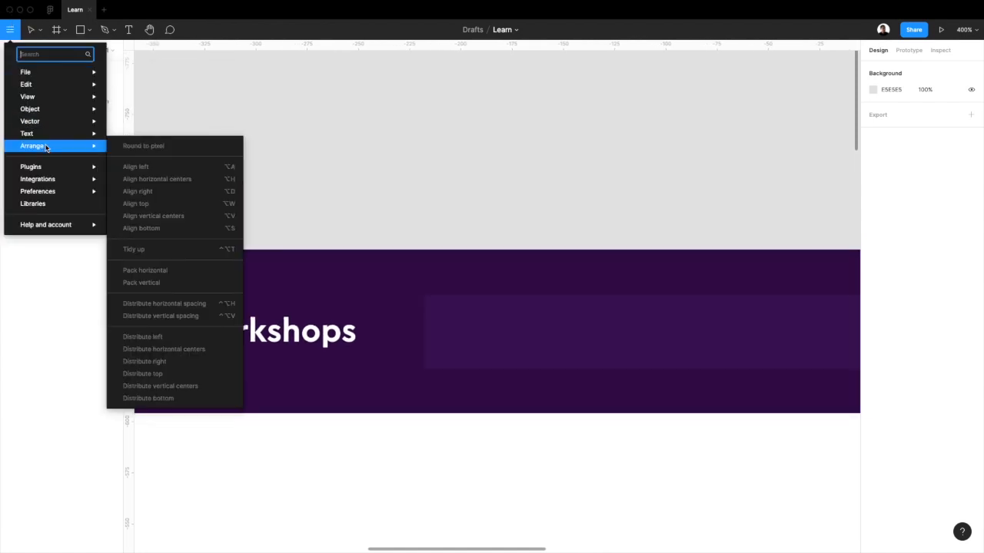
mouse_move(48, 166)
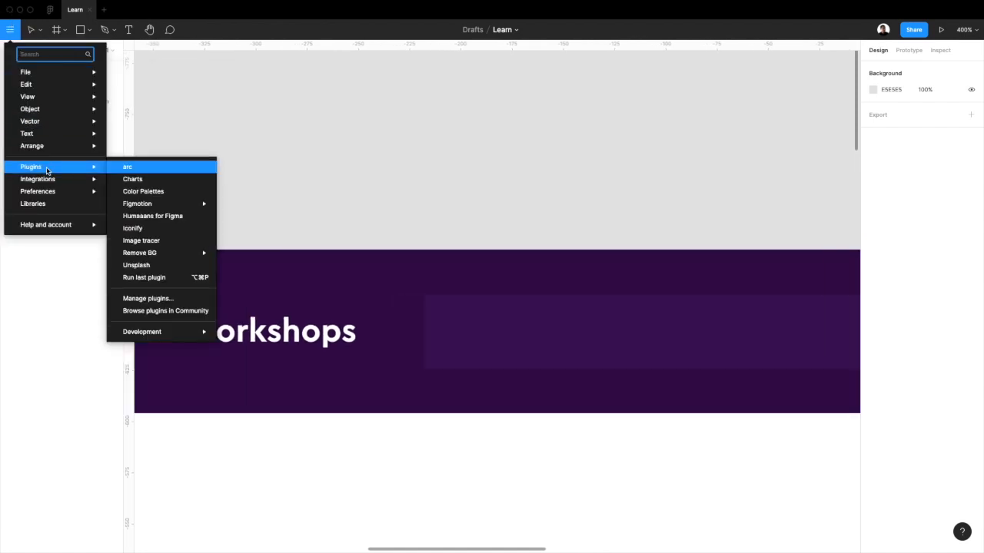
left_click(140, 229)
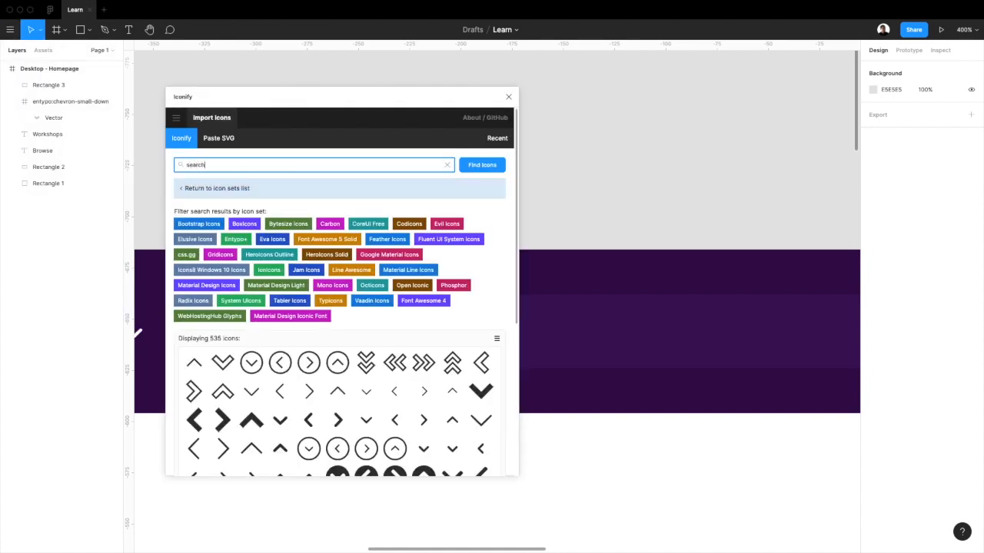
key("Return")
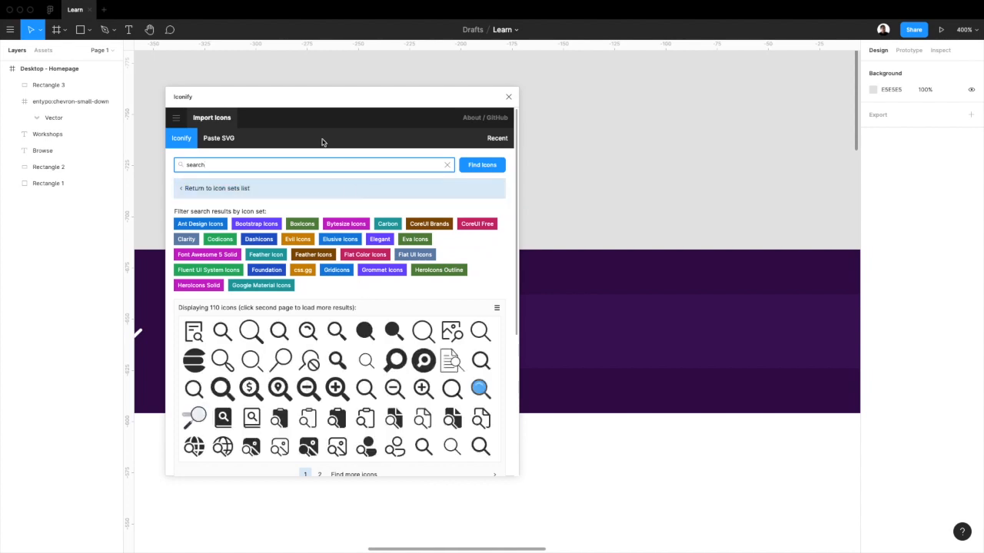
Step: Import the eva search-fill icon onto the canvas, close Iconify, and position the icon just above the purple field
left_click_drag(312, 103, 334, 106)
left_click_drag(503, 361, 584, 217)
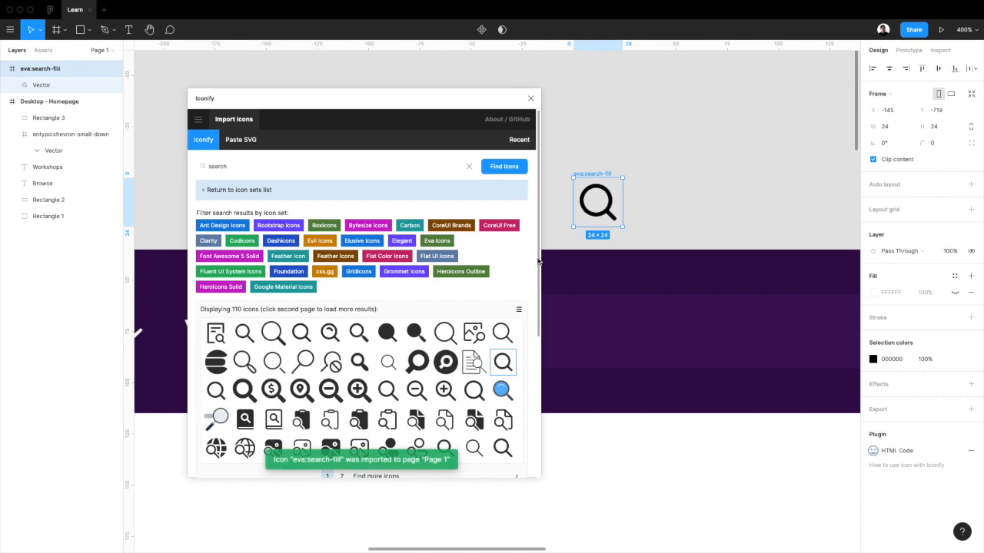
left_click(530, 99)
left_click_drag(597, 175, 440, 195)
scroll(307, 369, "left", 2)
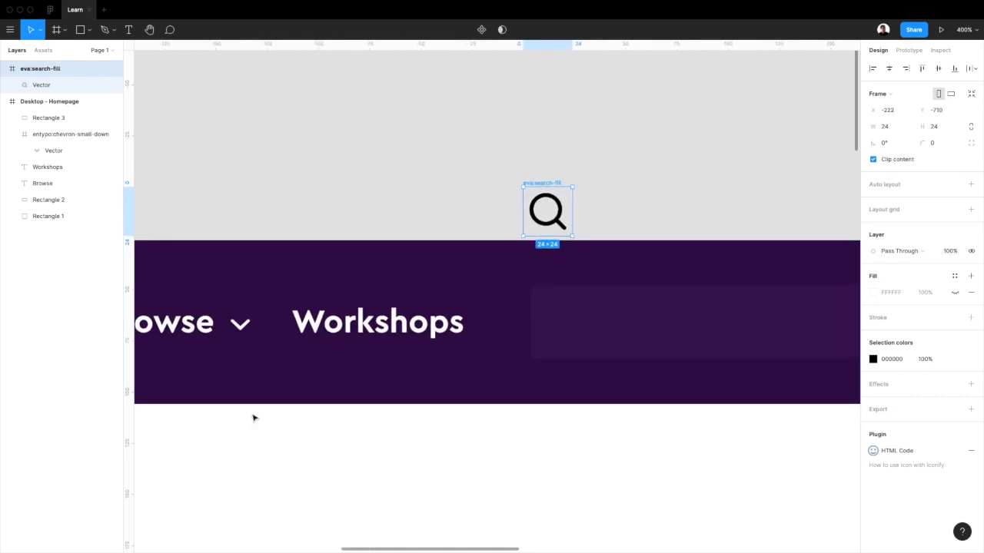
Step: Copy the header's chevron onto the canvas beside the search icon and sample the icon's black for the copy's vector fill
left_click(242, 334)
left_click_drag(241, 332, 476, 221)
key("i")
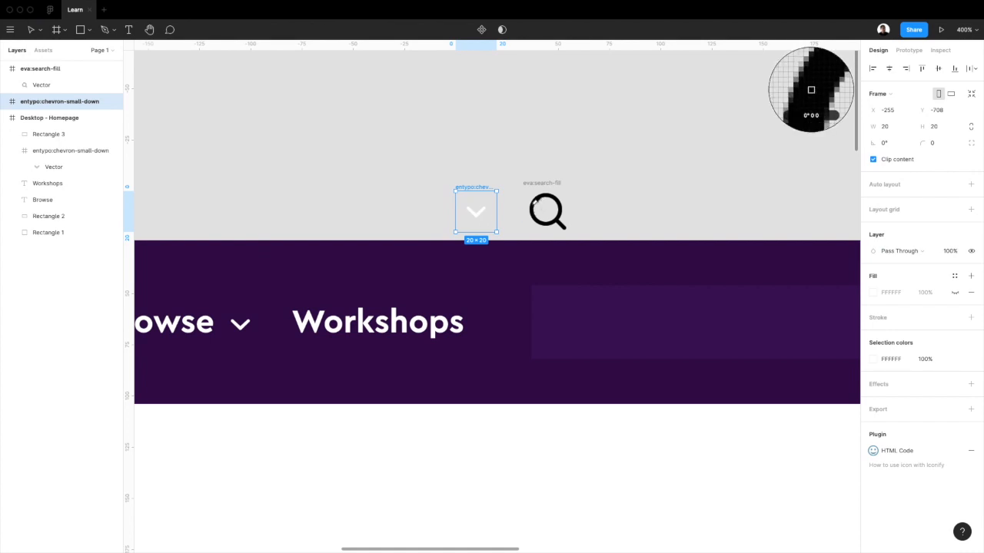
left_click(532, 213)
double_click(482, 216)
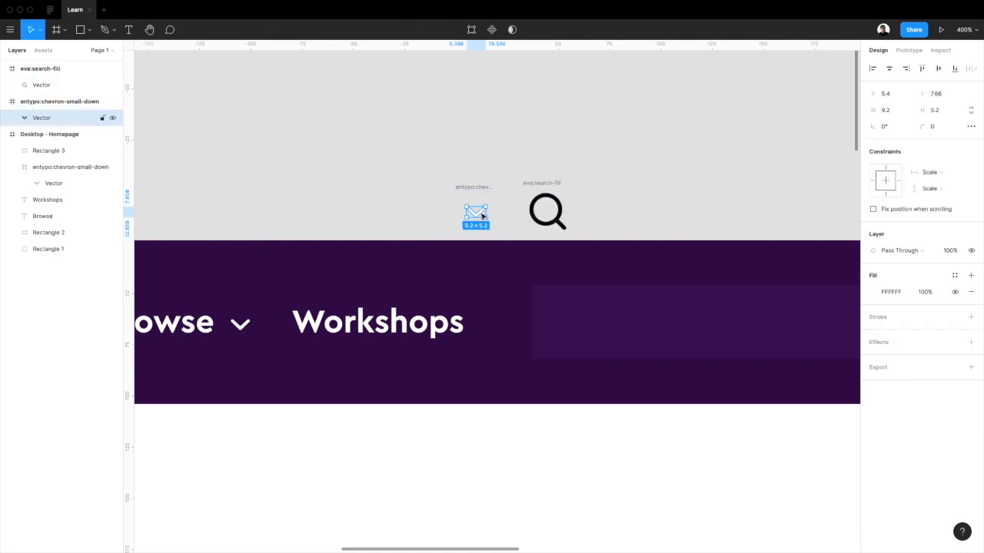
key("i")
left_click(542, 202)
left_click(496, 161)
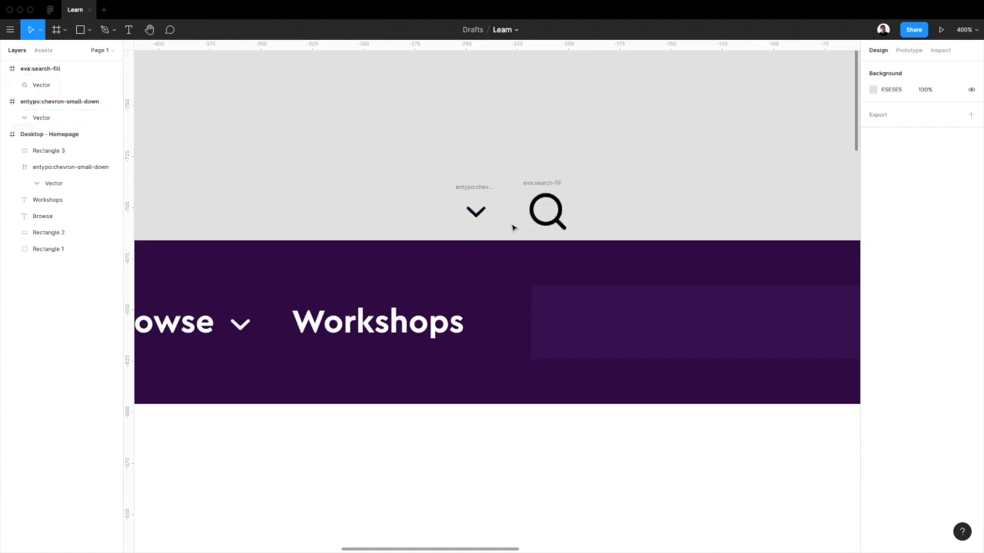
Step: Copy the search icon into the purple field at 18 × 18, X 632, Y 32, and set its color to FFFFFF
left_click(547, 211)
left_click_drag(547, 212, 569, 324)
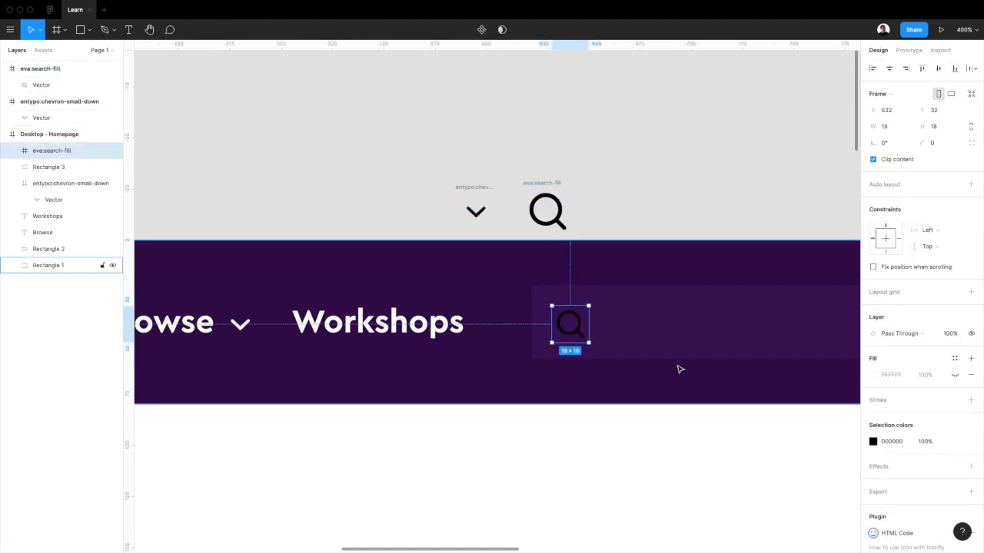
left_click(903, 444)
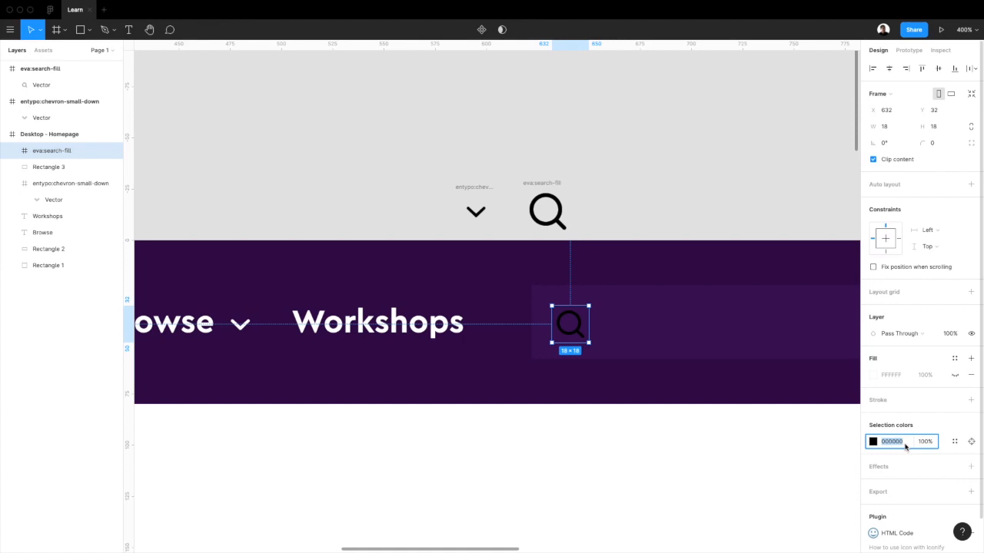
type("fff")
key("Return")
left_click(569, 449)
scroll(569, 449, "right", 2)
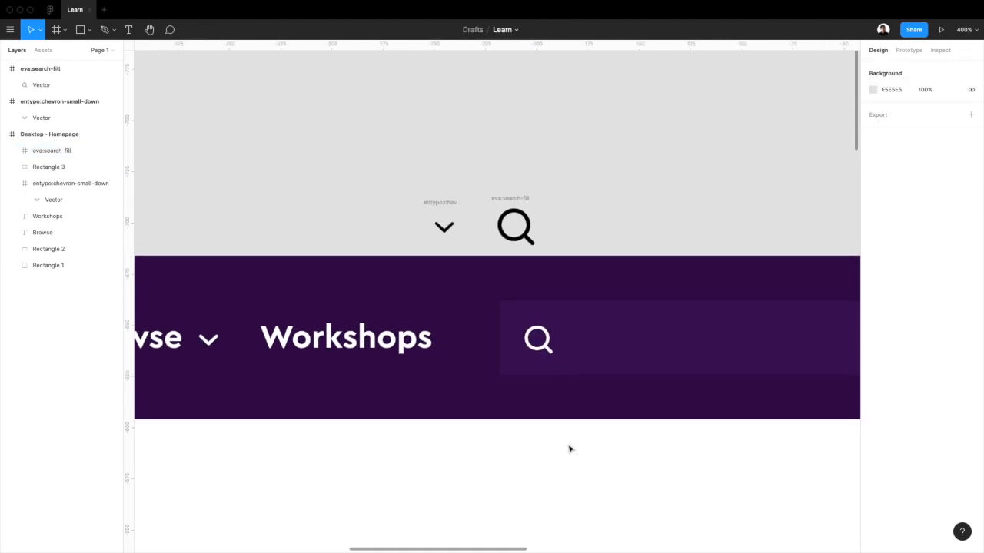
Step: Duplicate the Workshops label beside the white search icon and change the copy's text to "What do you want to learn today"
scroll(570, 449, "right", 2)
key("minus")
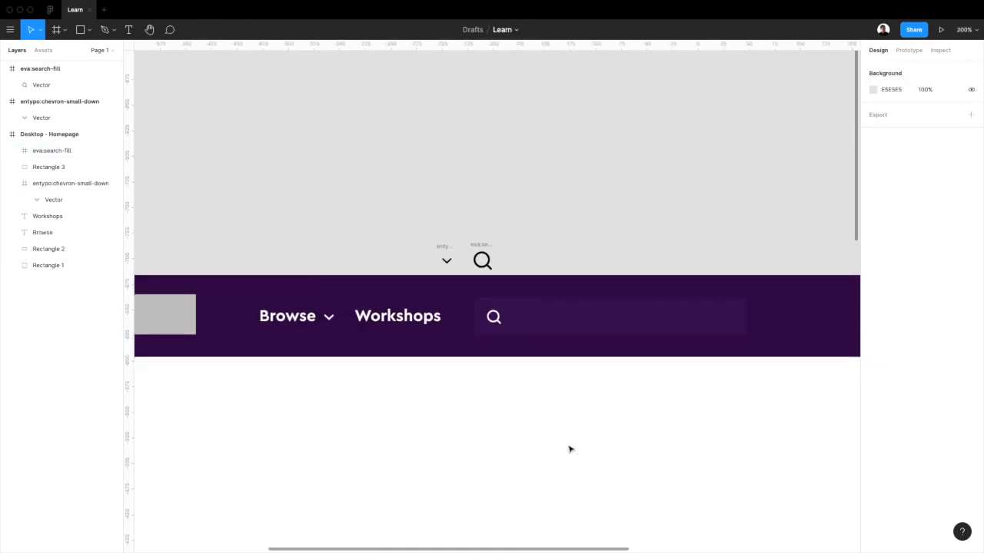
key("plus")
left_click(330, 336)
left_click_drag(331, 337, 593, 340)
right_click(631, 339)
left_click(657, 311)
double_click(592, 340)
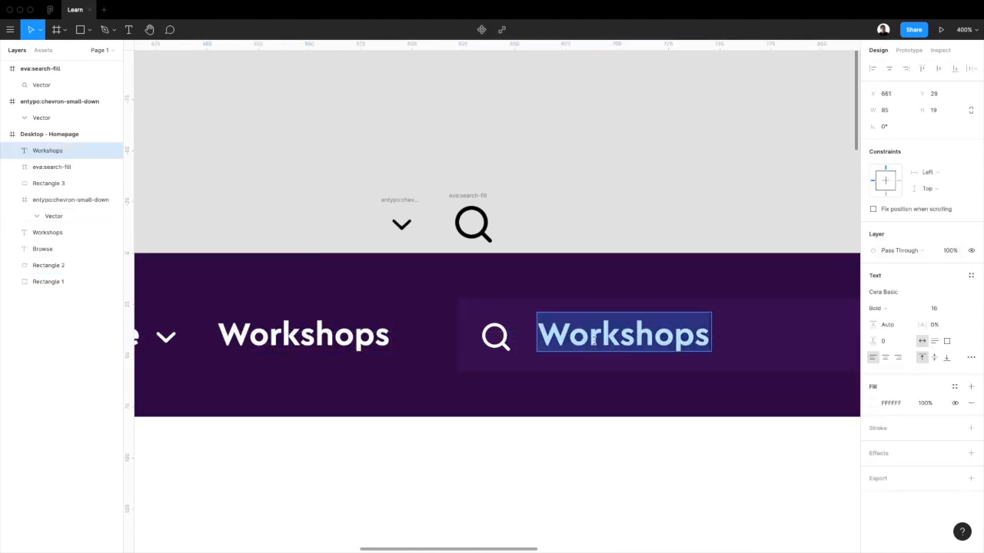
type("What do y")
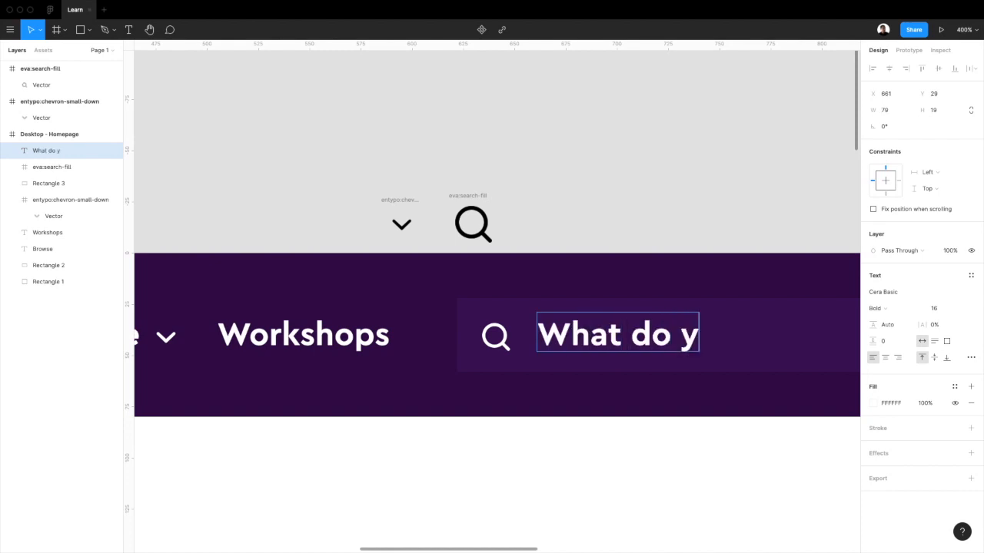
type("ou want to learn tod")
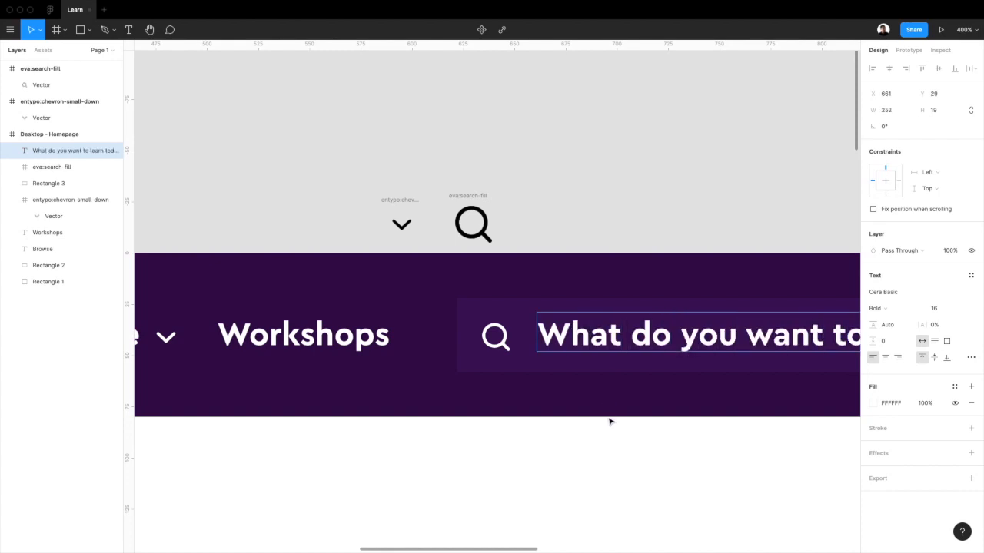
key("Escape")
key("minus")
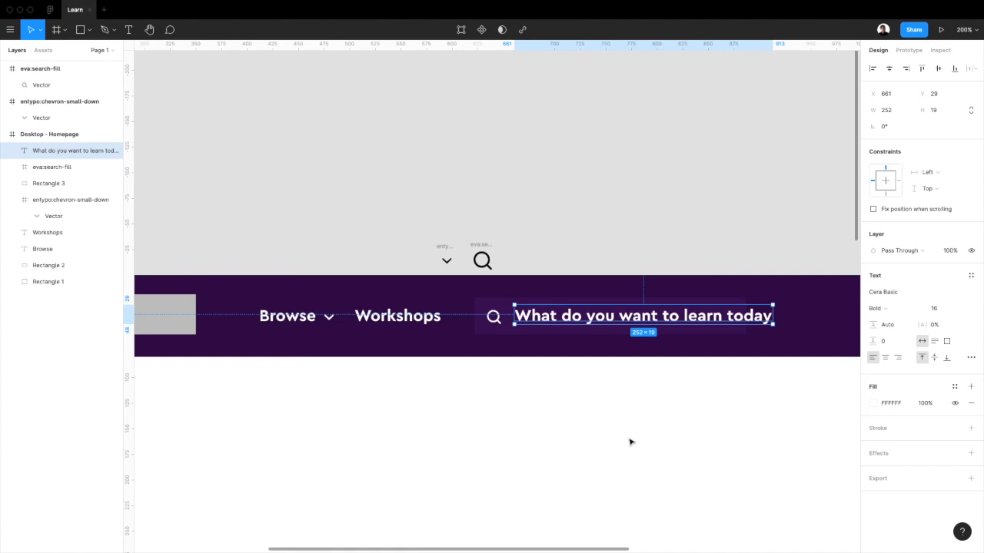
Step: Shift the search prompt text to X 658, Y 31, and set it to Regular weight and size 14
left_click_drag(629, 323, 627, 324)
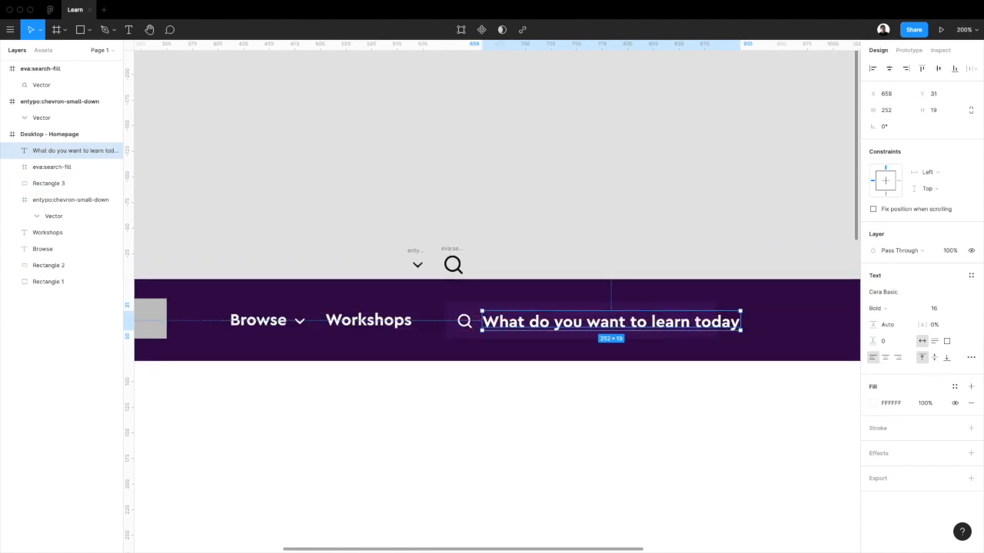
left_click(888, 308)
left_click(884, 292)
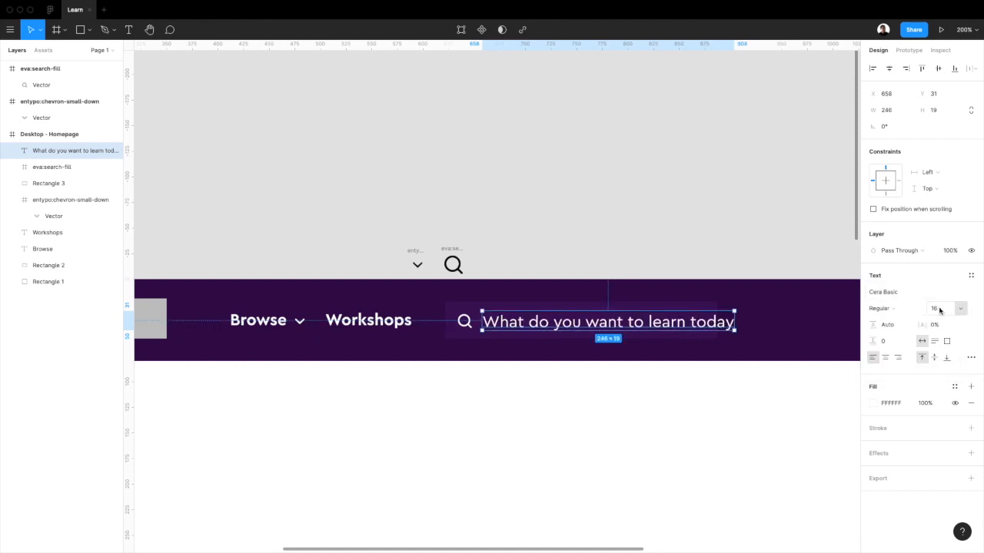
type("14")
key("Return")
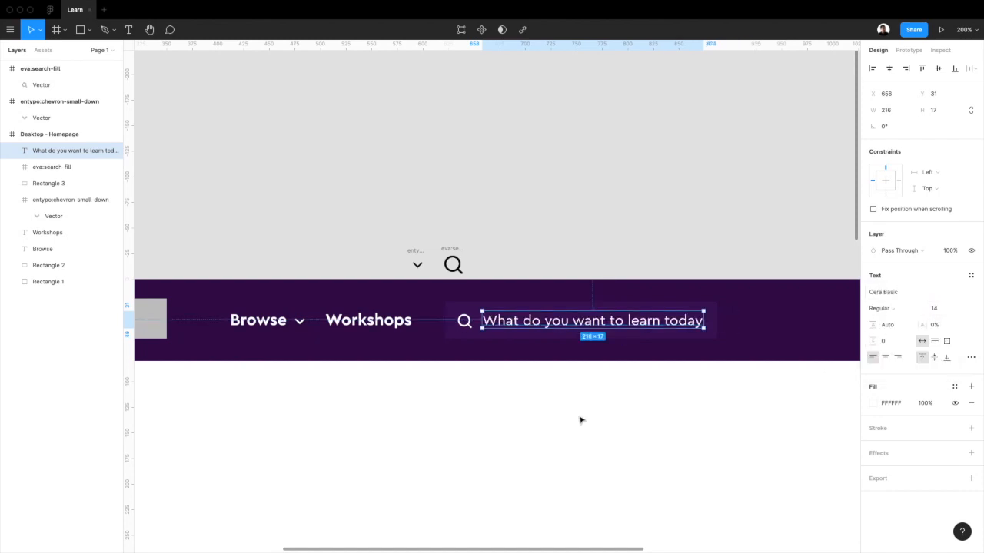
Step: Reduce the search prompt text's font size to 13
left_click(581, 417)
key("super+minus")
scroll(575, 409, "up", 1)
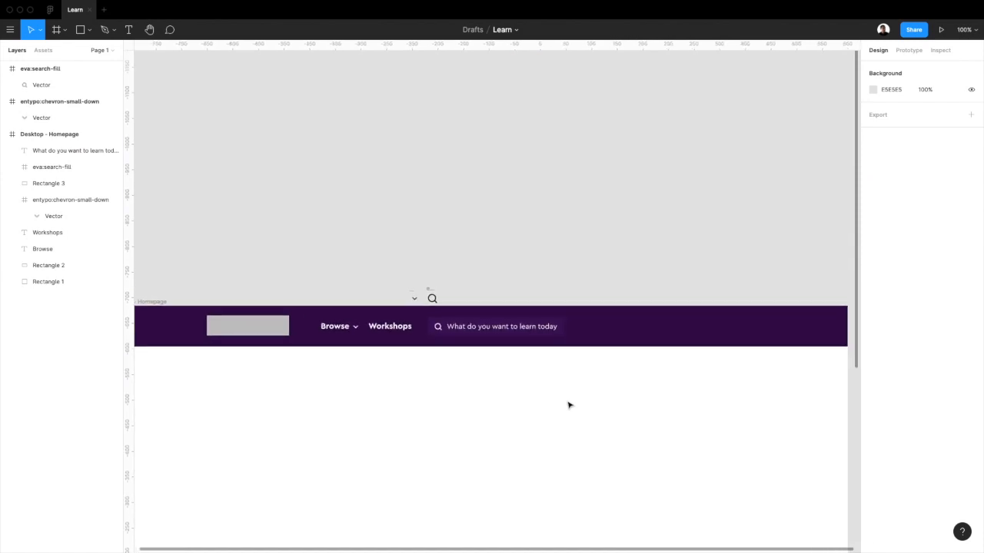
left_click(540, 332)
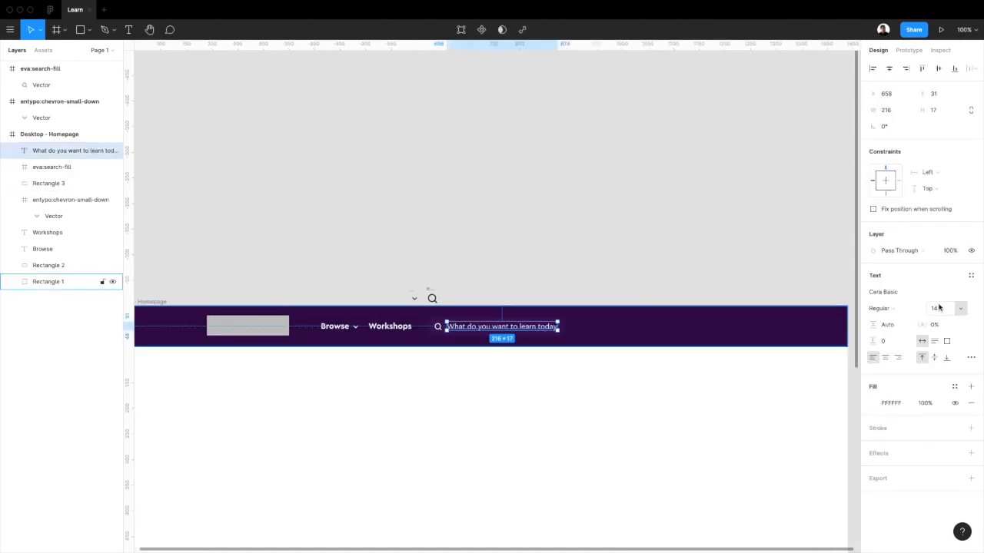
key("Return")
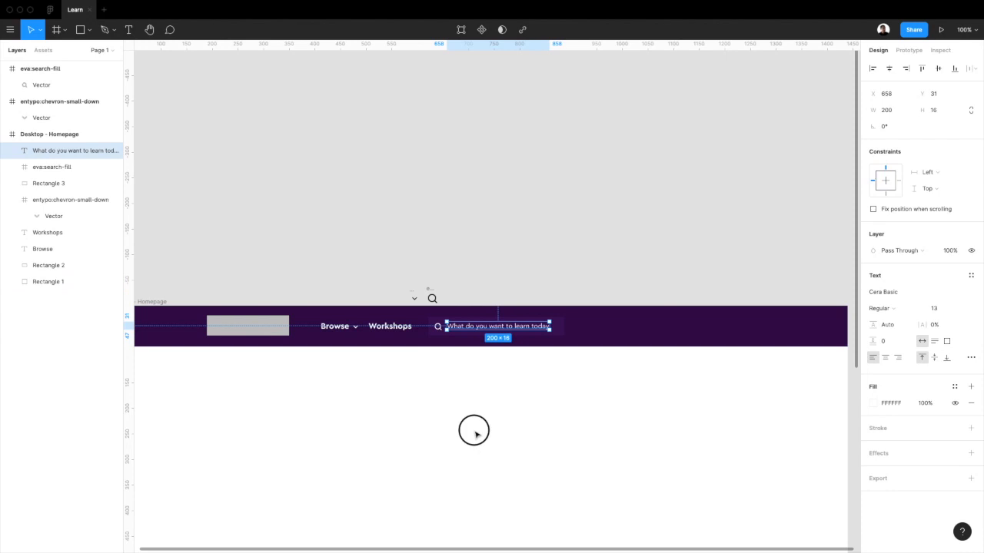
left_click(476, 435)
Step: Widen the purple search field slightly by extending its right edge further past the prompt text
scroll(475, 435, "up", 10)
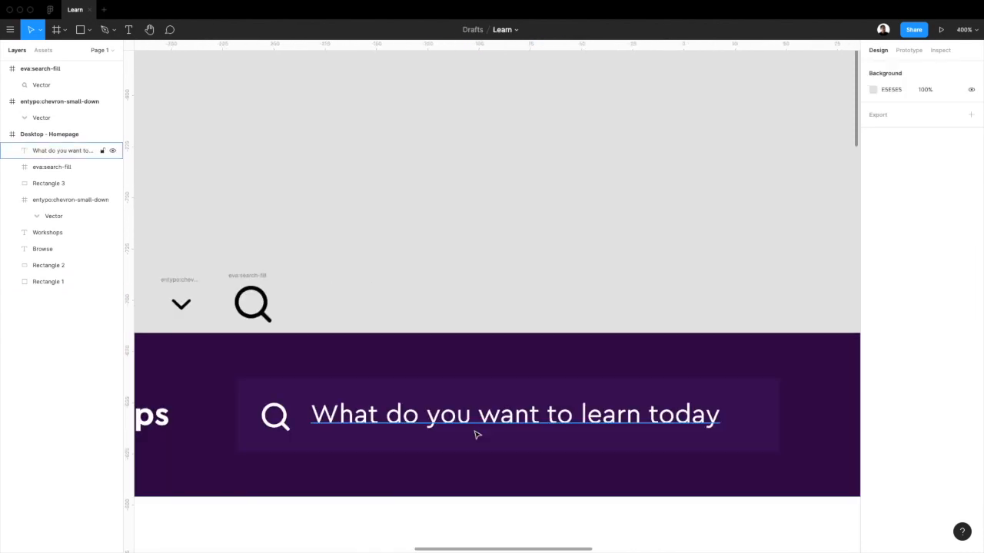
left_click(666, 402)
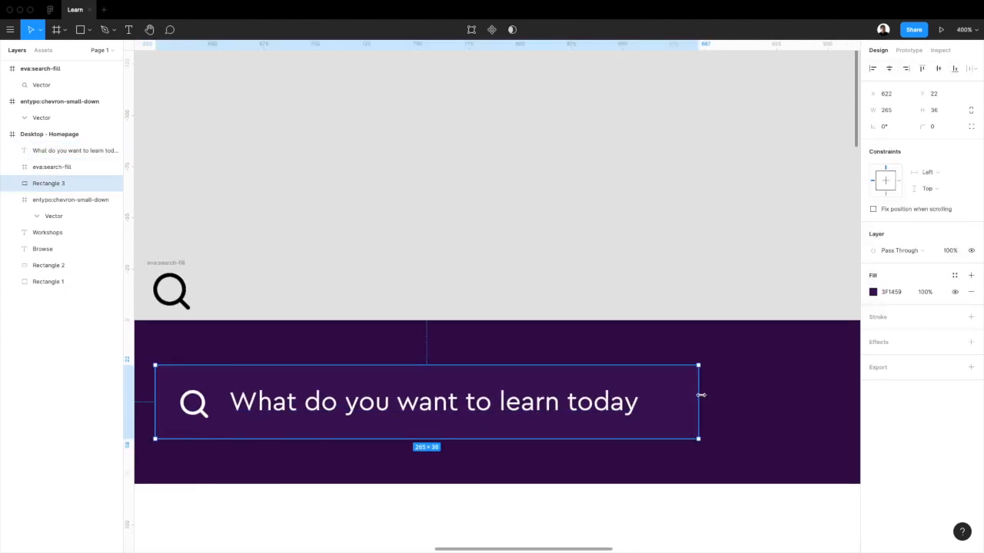
left_click_drag(701, 394, 738, 394)
Step: Add a question mark to the end of the search prompt and shift the text away from the icon to about X 670, Y 32
left_click(628, 412)
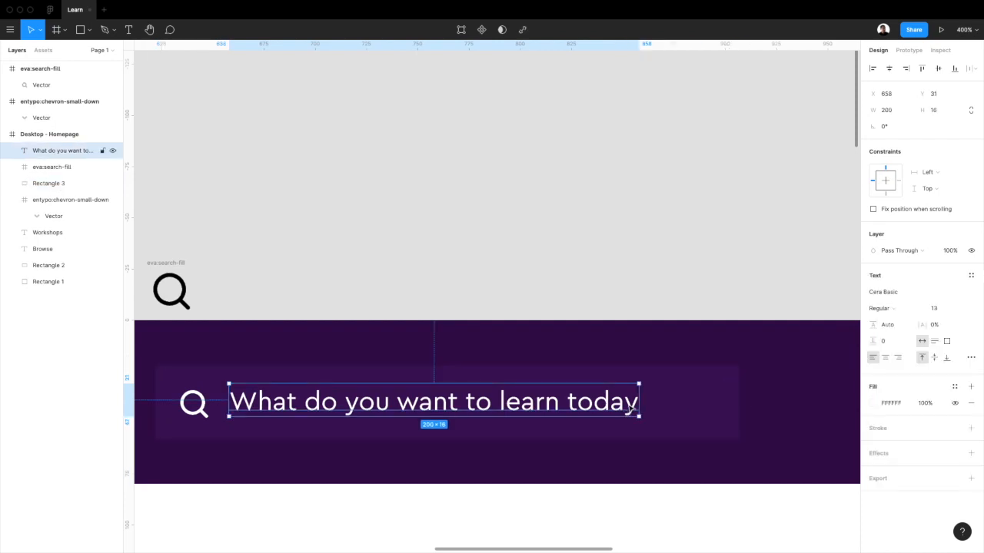
key("Return")
key("Right")
type("?")
key("Escape")
left_click(589, 505)
left_click(548, 411)
key("shift+Right")
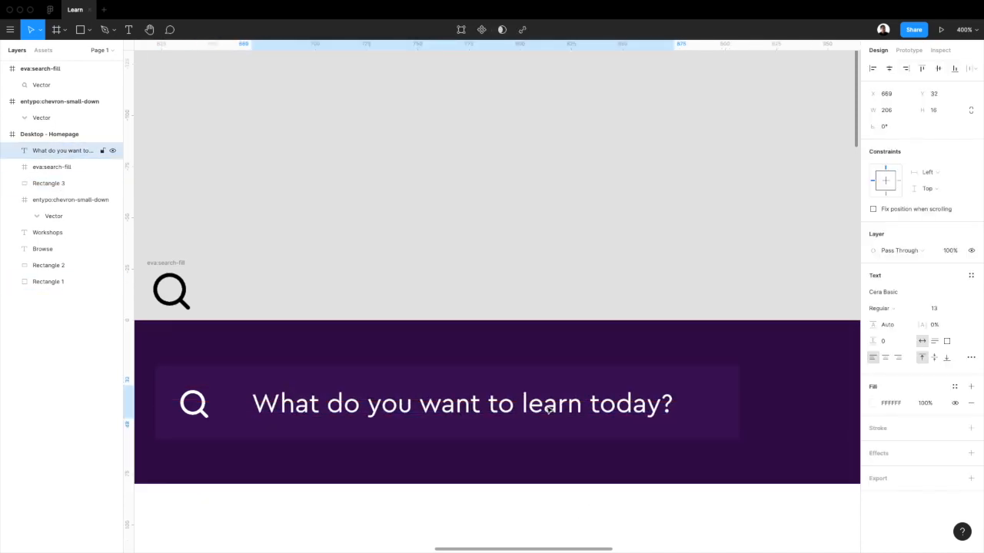
Step: Sample the field's purple for the search icon's vector inside it, then lighten that fill to 7F5897
key("minus")
scroll(461, 406, "left", 2)
left_click(381, 373)
key("i")
left_click(405, 361)
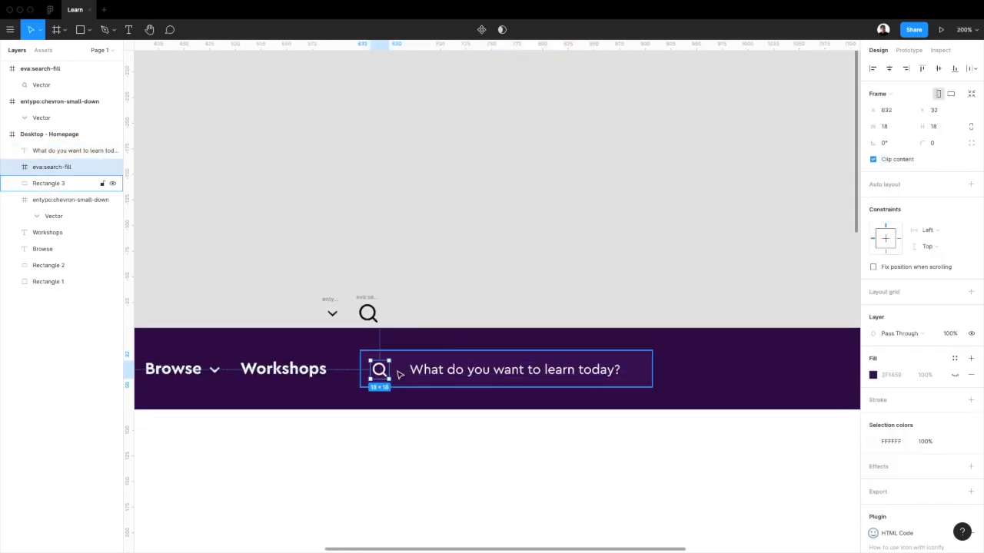
double_click(379, 371)
key("i")
left_click(402, 366)
left_click(872, 277)
left_click_drag(820, 365, 790, 344)
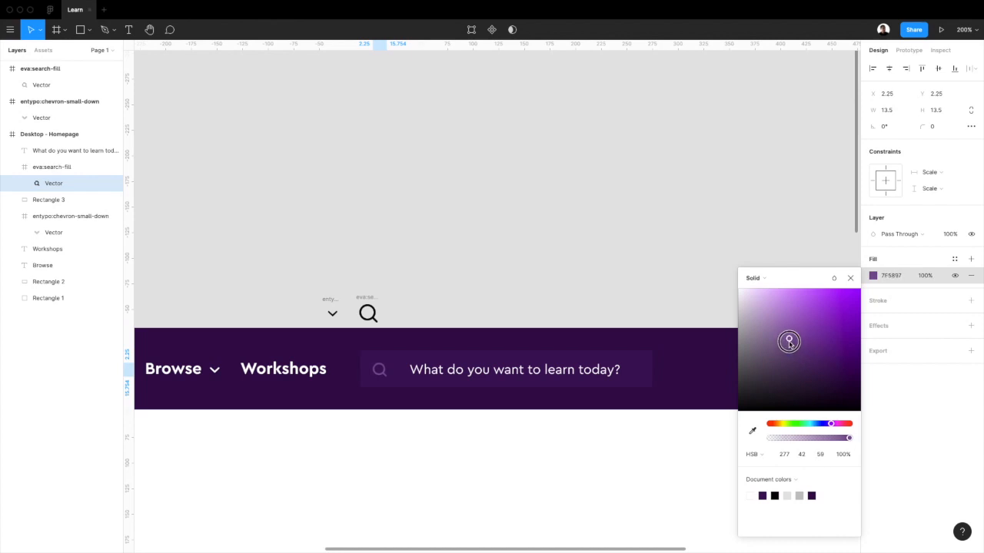
left_click(850, 278)
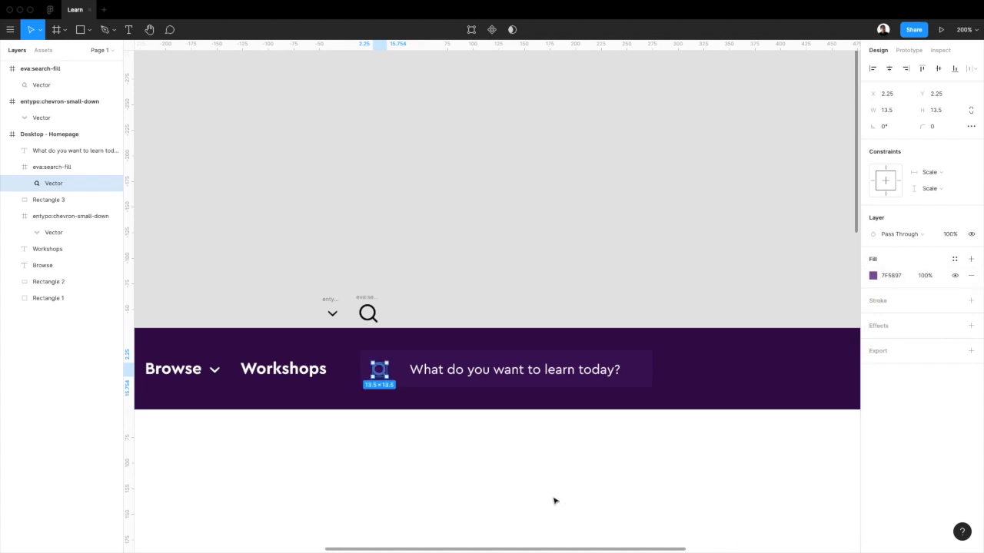
Step: Sample the search icon's purple, 7F5897, as the fill of the search prompt text
left_click(555, 501)
scroll(486, 495, "right", 1)
scroll(486, 495, "left", 1)
scroll(486, 495, "left", 1)
scroll(485, 494, "right", 1)
left_click(500, 383)
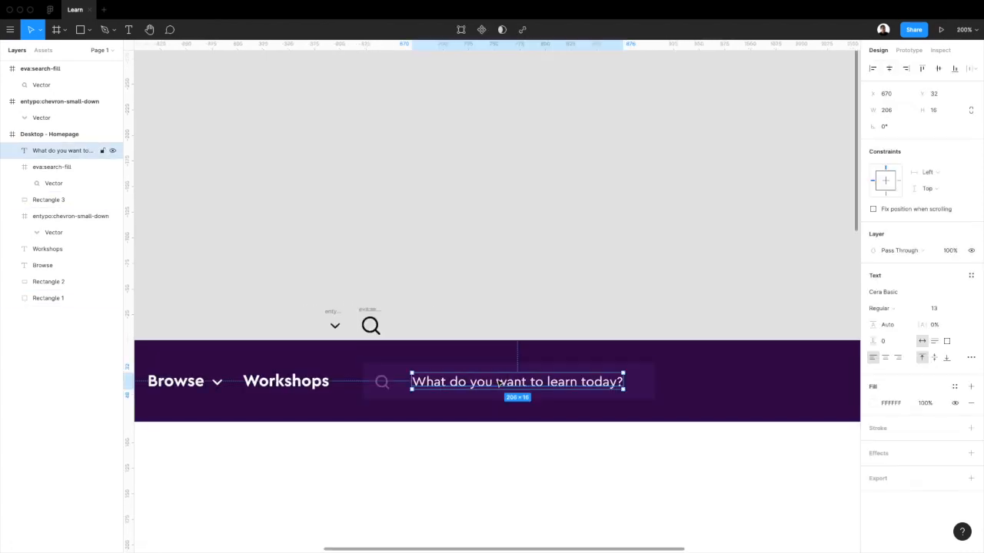
key("i")
left_click(387, 383)
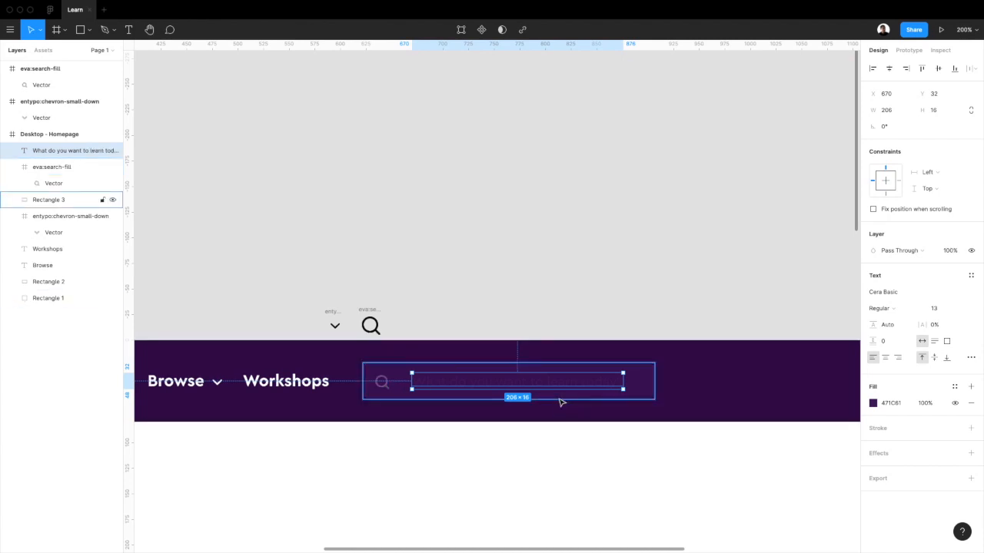
key("i")
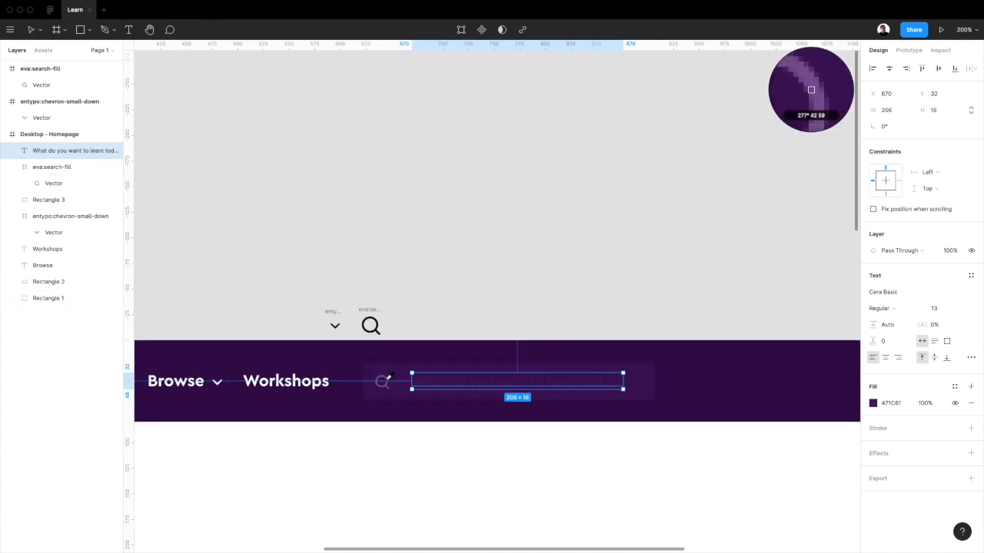
left_click(387, 380)
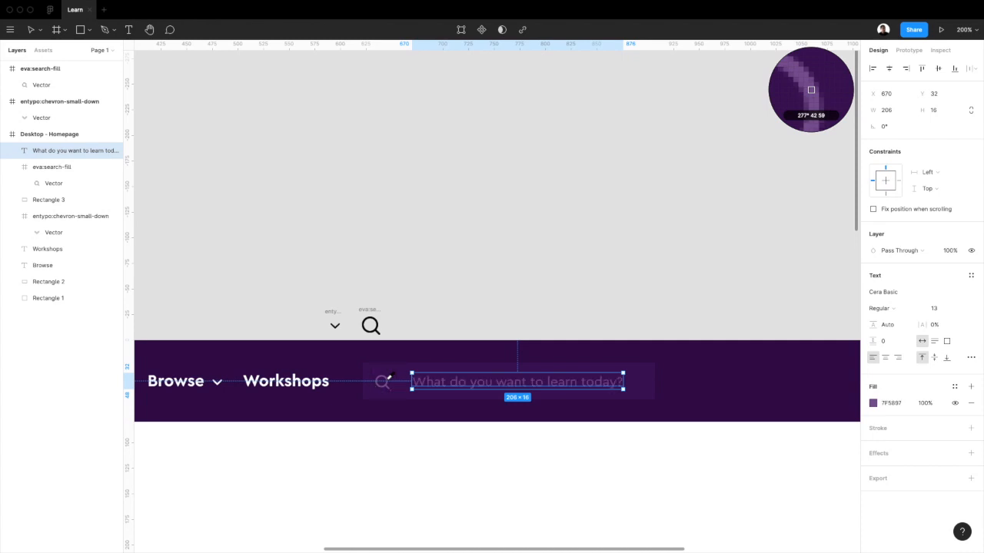
left_click(454, 276)
Step: Lighten the search prompt text's fill to BFA7CE
key("shift+0")
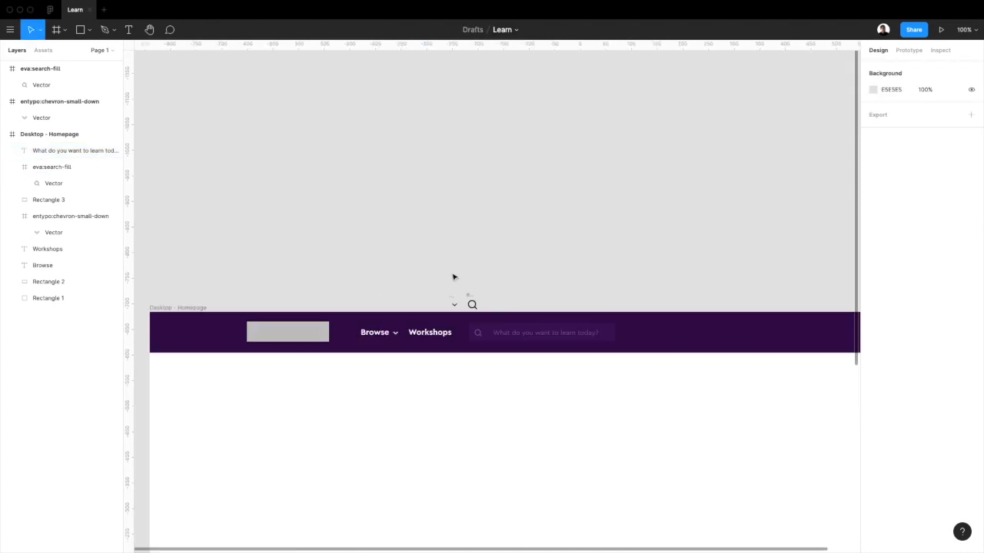
key("plus")
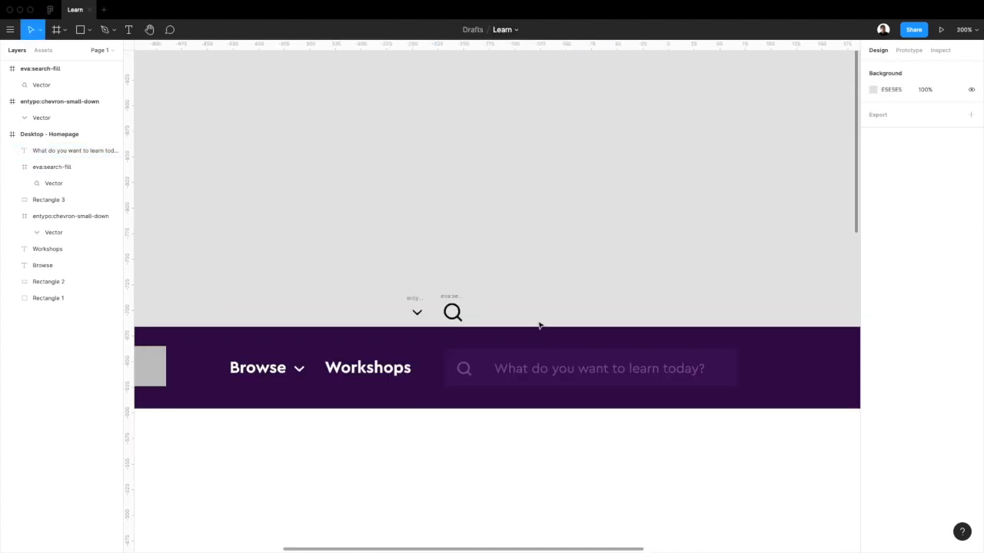
left_click(558, 374)
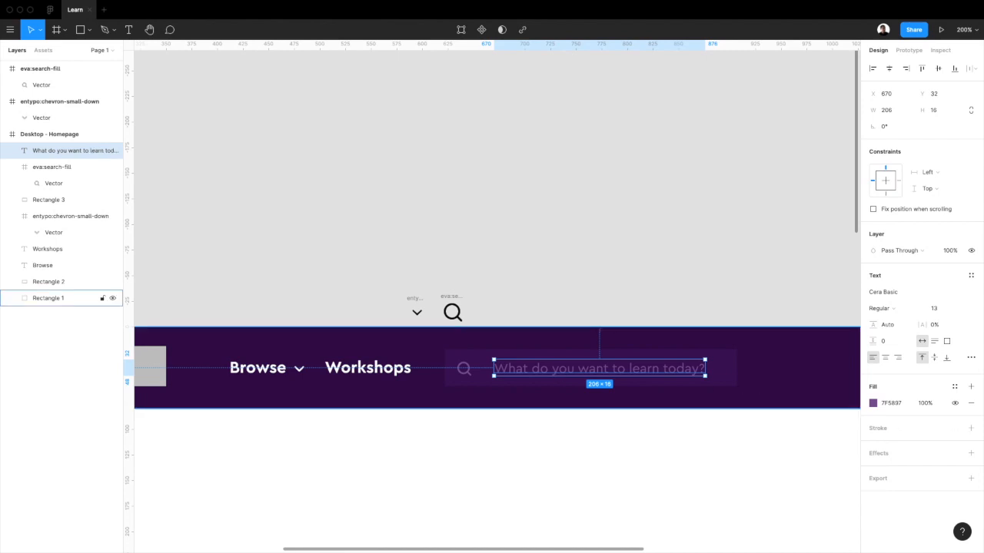
left_click(873, 403)
left_click_drag(785, 339, 761, 323)
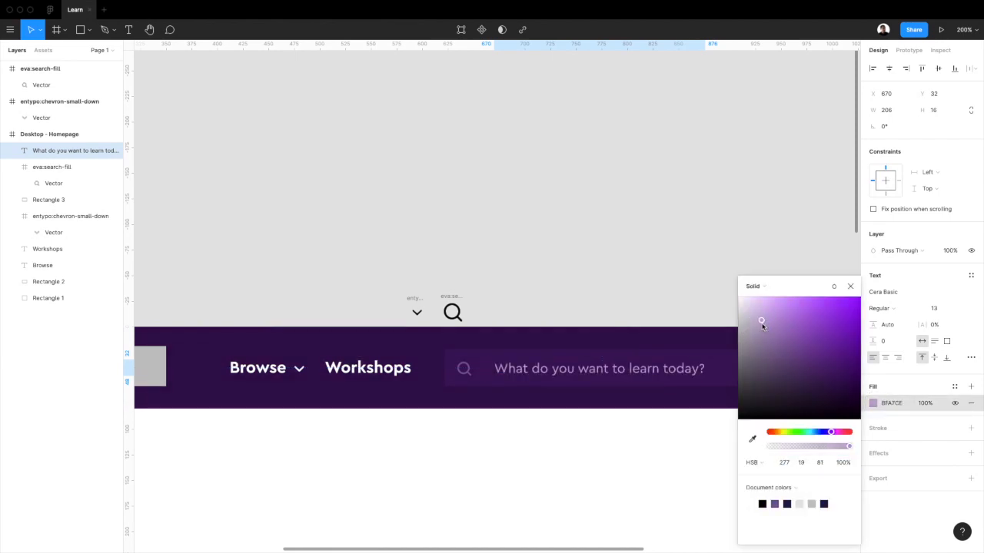
left_click(851, 287)
Step: Draw a swatch rectangle about 71 × 56 on the empty canvas above the header bar
scroll(689, 290, "down", 4)
scroll(689, 289, "right", 2)
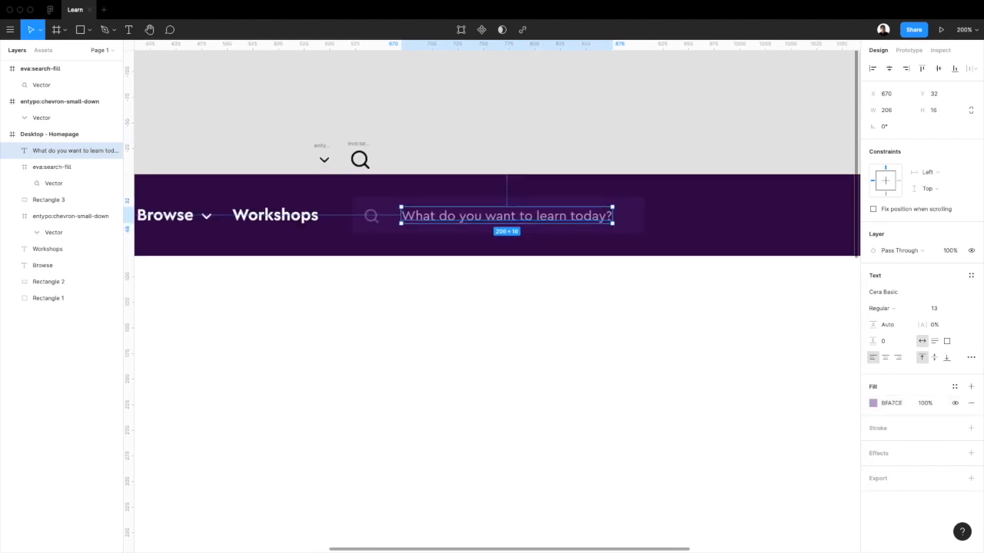
scroll(749, 377, "up", 3)
scroll(750, 378, "right", 1)
left_click(650, 193)
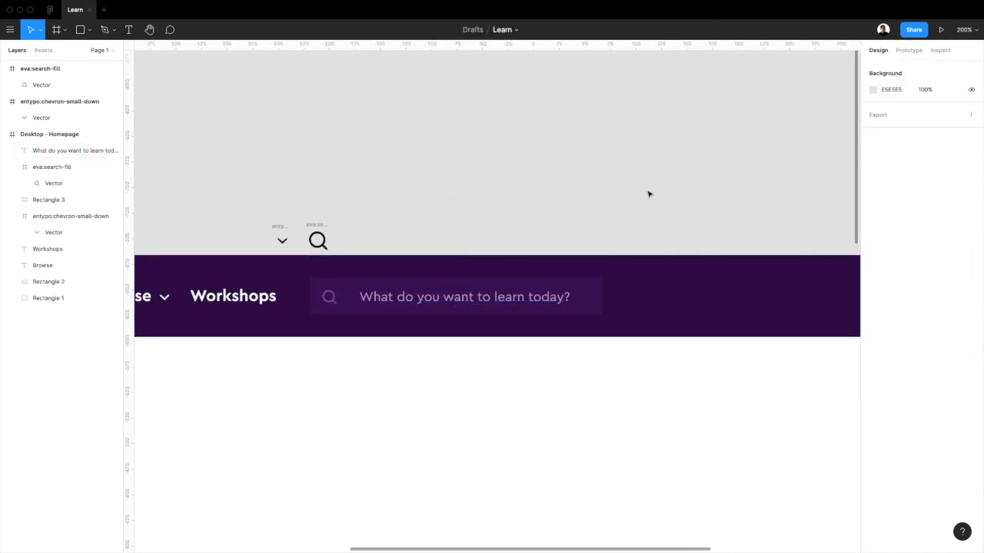
key("r")
left_click_drag(588, 171, 662, 229)
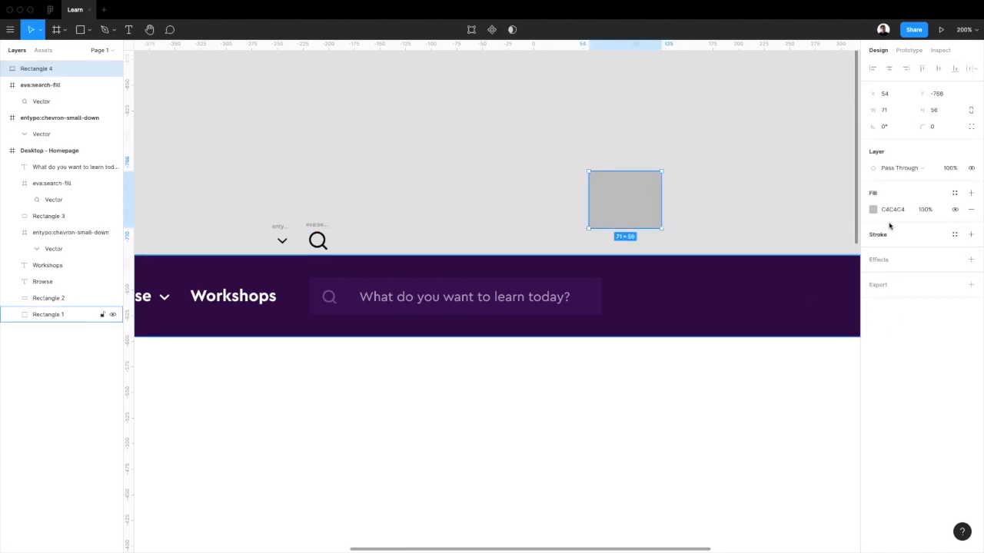
Step: Fill the swatch with the dark purple 340E4B from the document colors
left_click(954, 194)
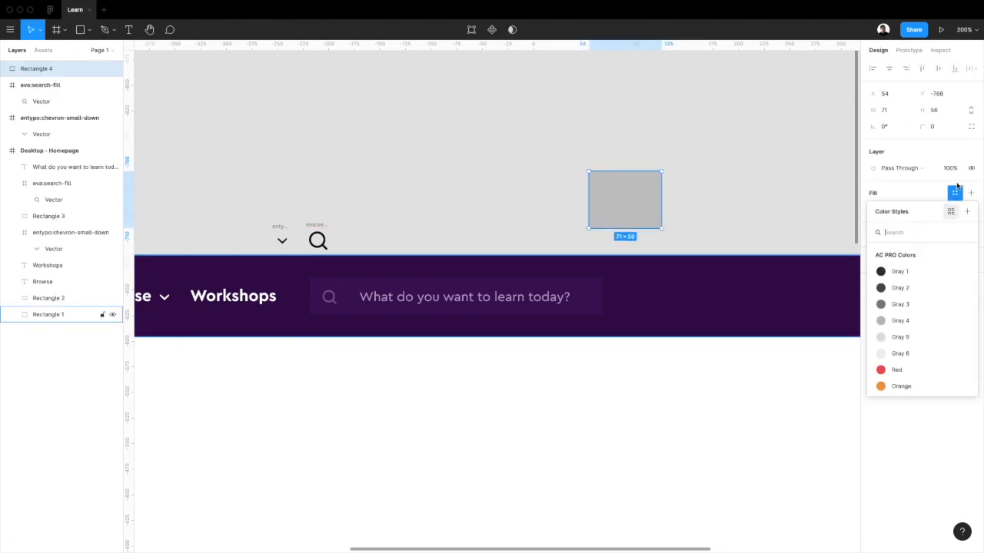
left_click(917, 196)
left_click(874, 210)
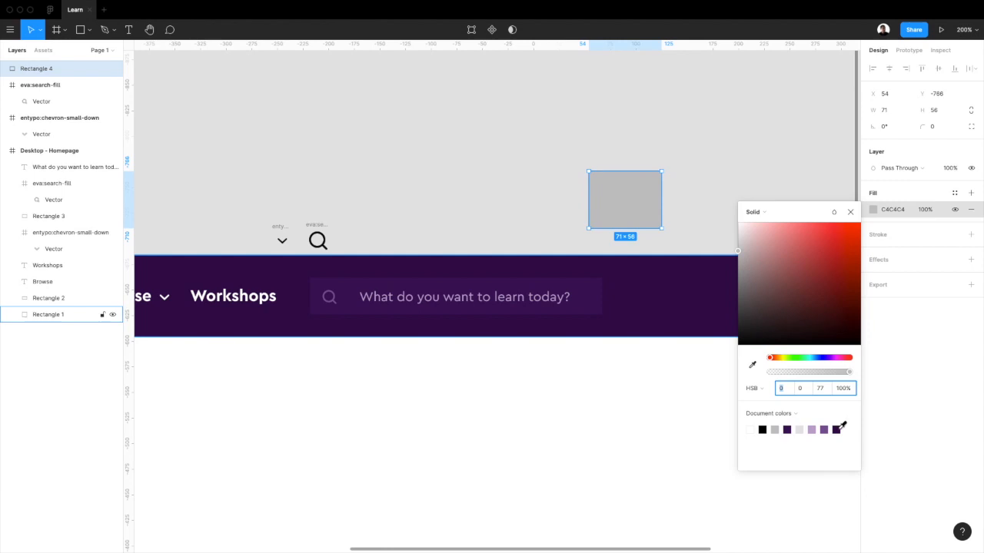
left_click(837, 430)
left_click(850, 212)
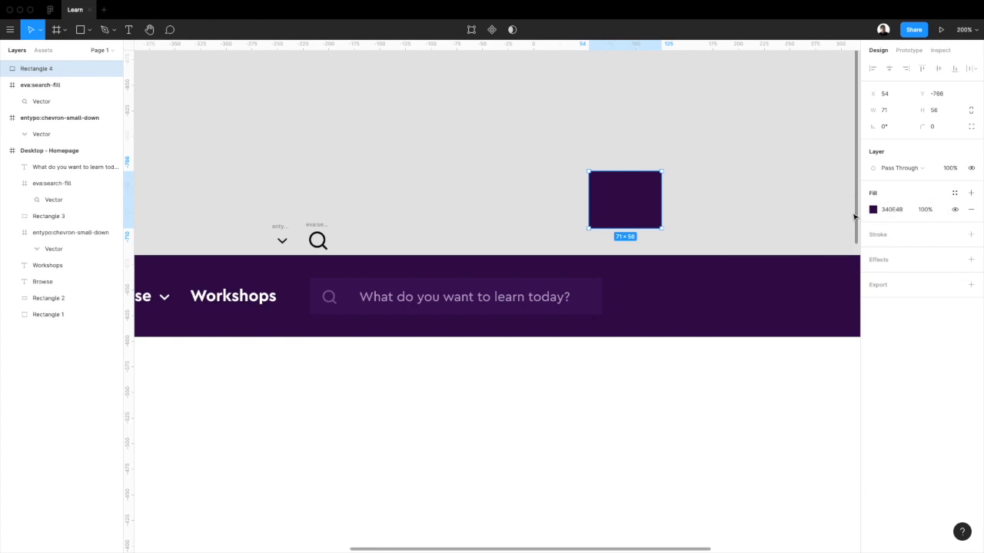
Step: Duplicate the dark purple swatch twice in a row beside it, at about X 140 and X 222
left_click_drag(630, 213, 722, 212)
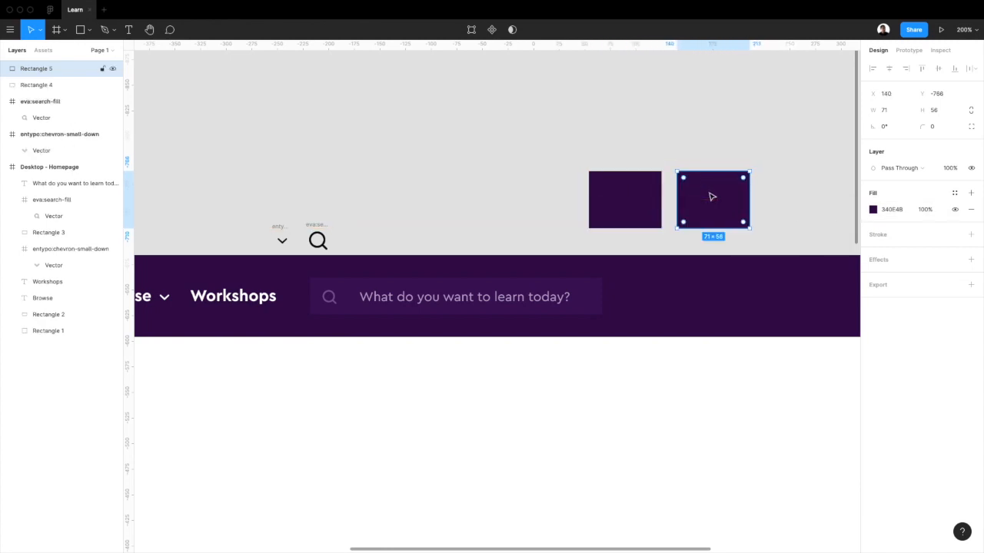
scroll(712, 195, "right", 3)
left_click_drag(661, 211, 813, 210)
key("Delete")
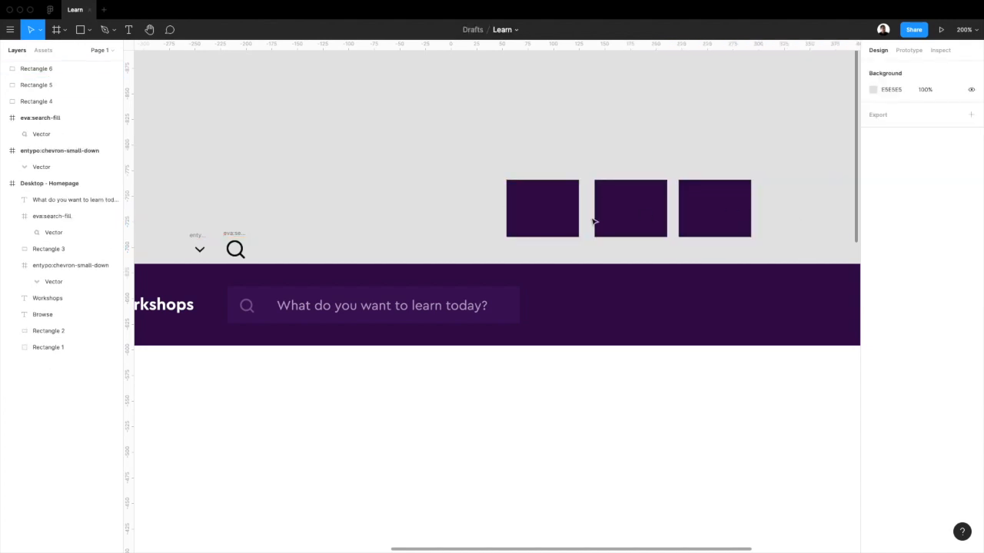
Step: Sample the search field's purple as the fill of the middle swatch
scroll(593, 220, "left", 2)
left_click(696, 198)
key("i")
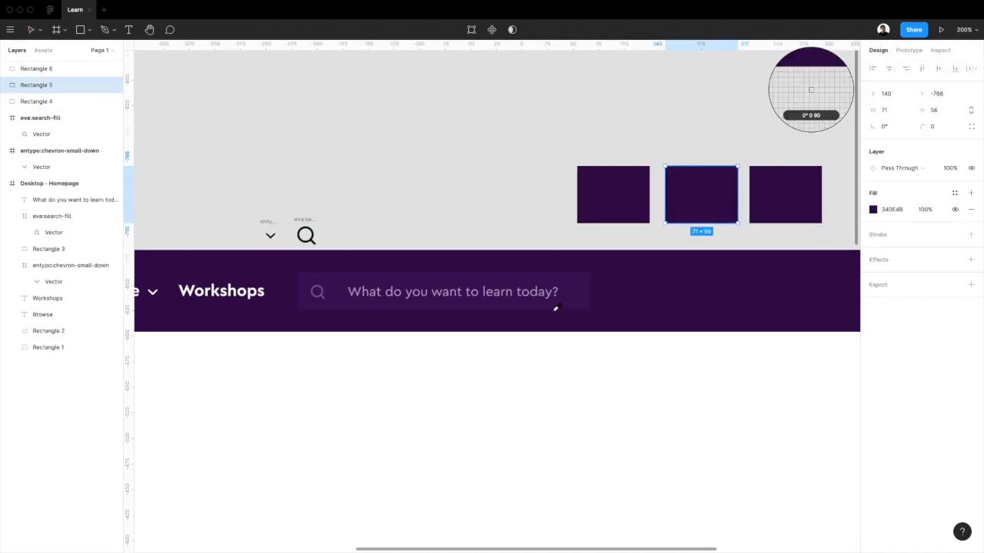
left_click(578, 295)
Step: Sample the search icon's lighter purple, 5F3678, as the fill of the third swatch
left_click(785, 195)
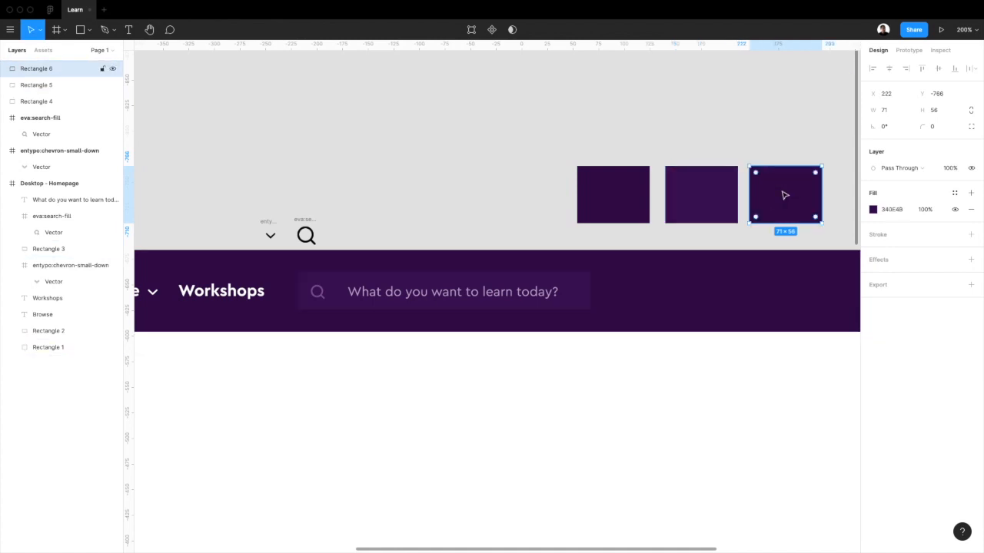
key("i")
left_click(320, 290)
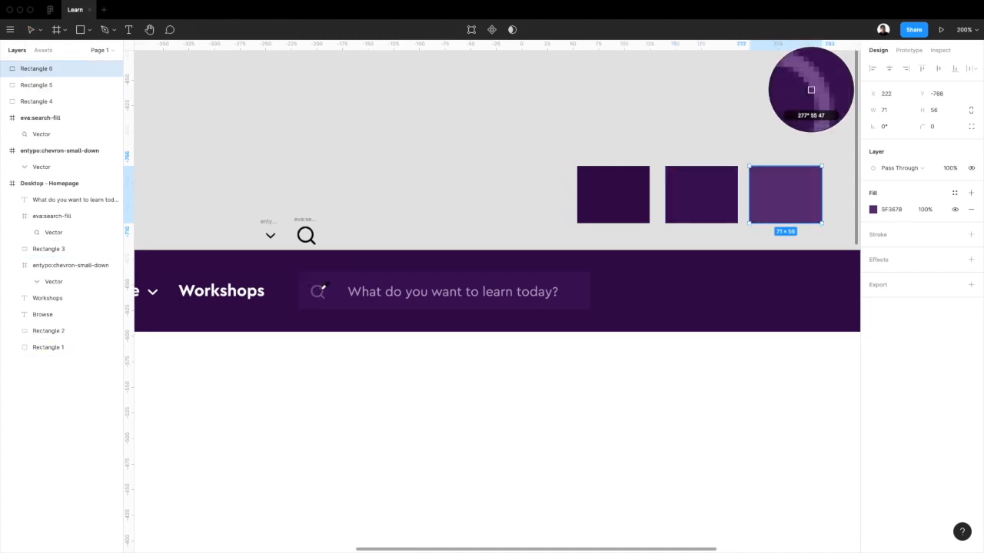
left_click(448, 202)
Step: Save the first swatch's fill as a new color style named Edu Primary 400 and copy that name
scroll(538, 200, "right", 2)
left_click(597, 212)
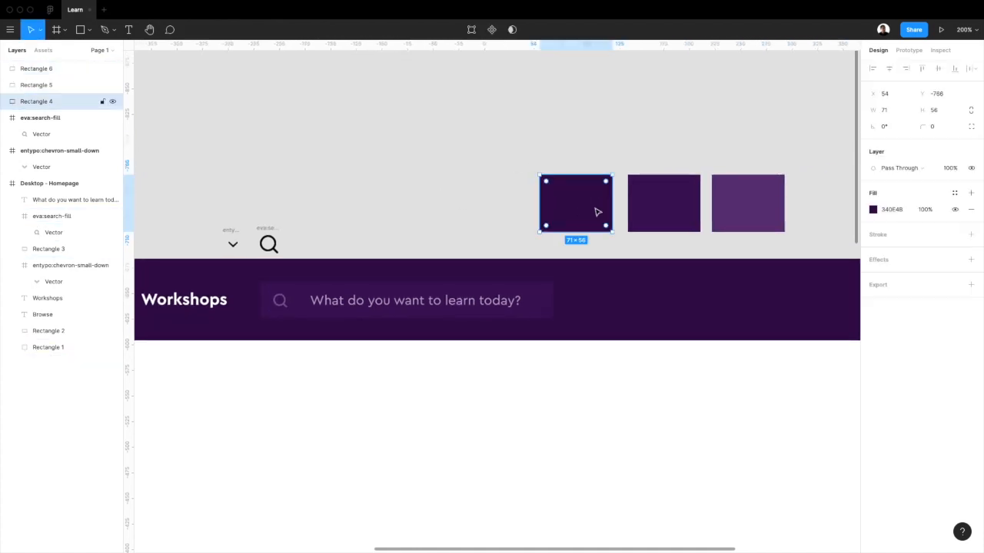
left_click(954, 194)
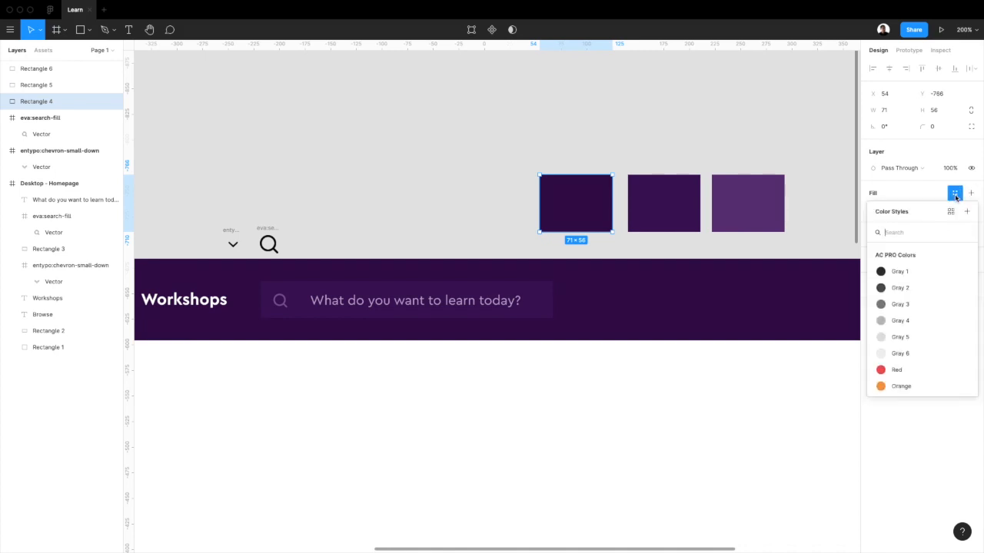
left_click(968, 210)
left_click(542, 283)
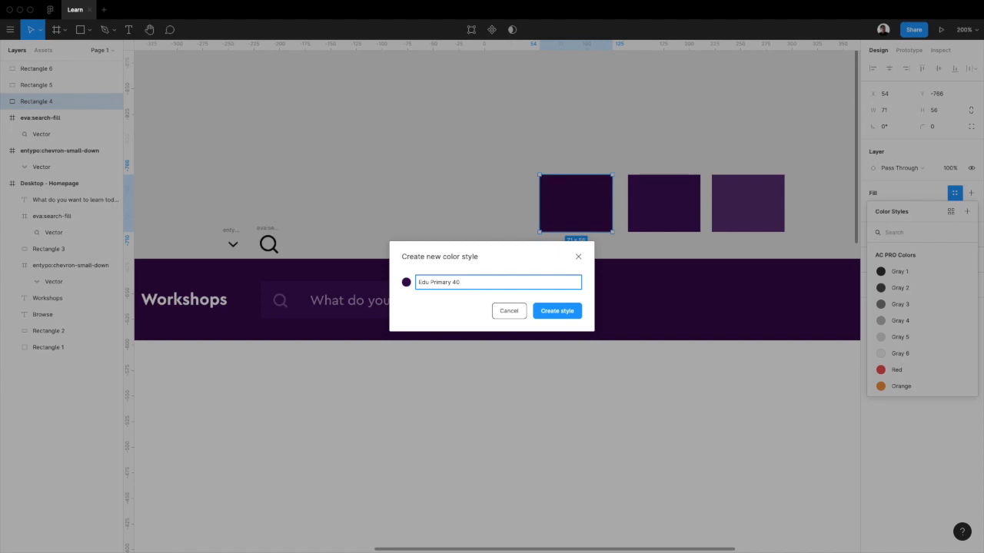
triple_click(490, 285)
key("ctrl+c")
left_click(557, 311)
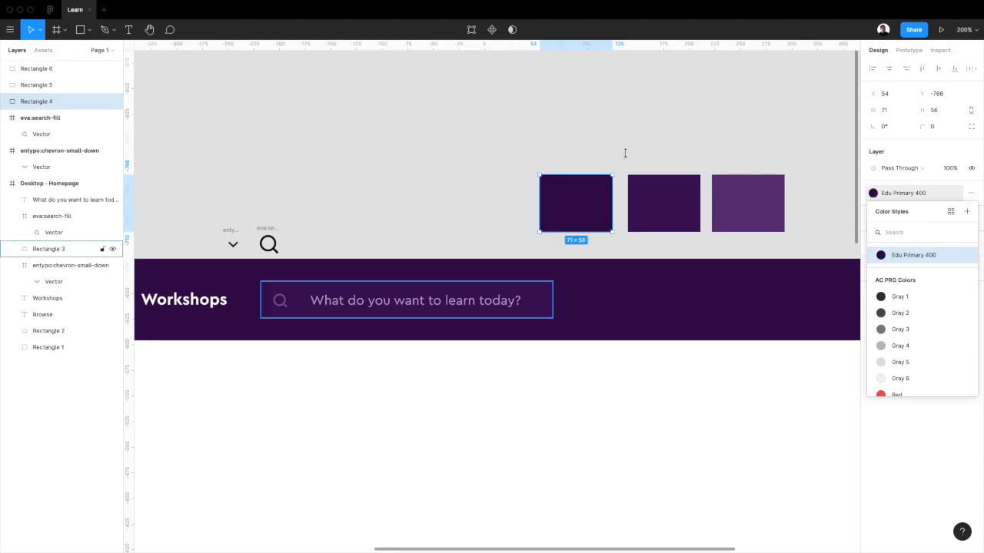
Step: Save the middle swatch's fill as a new color style named Edu Primary 300
left_click(657, 196)
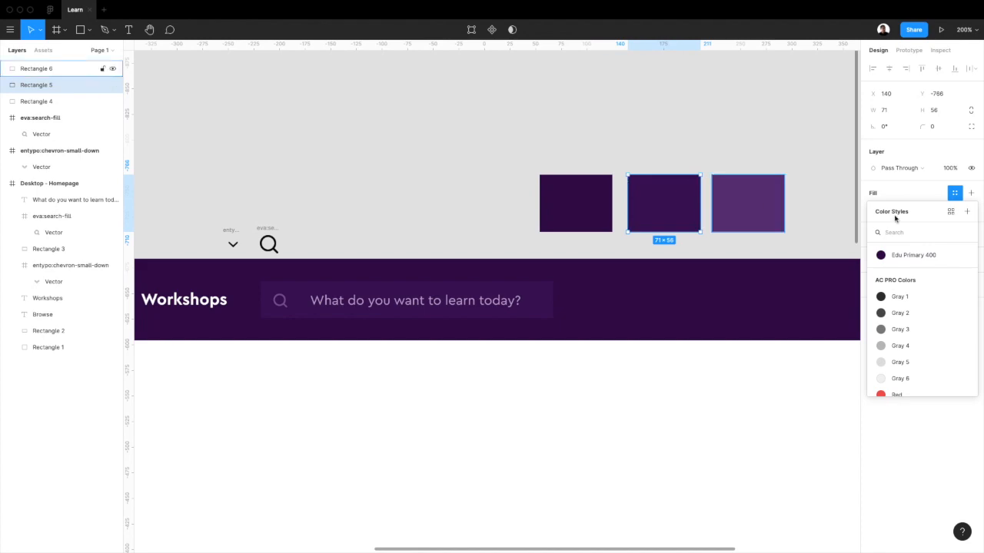
left_click(967, 212)
key("ctrl+v")
double_click(457, 282)
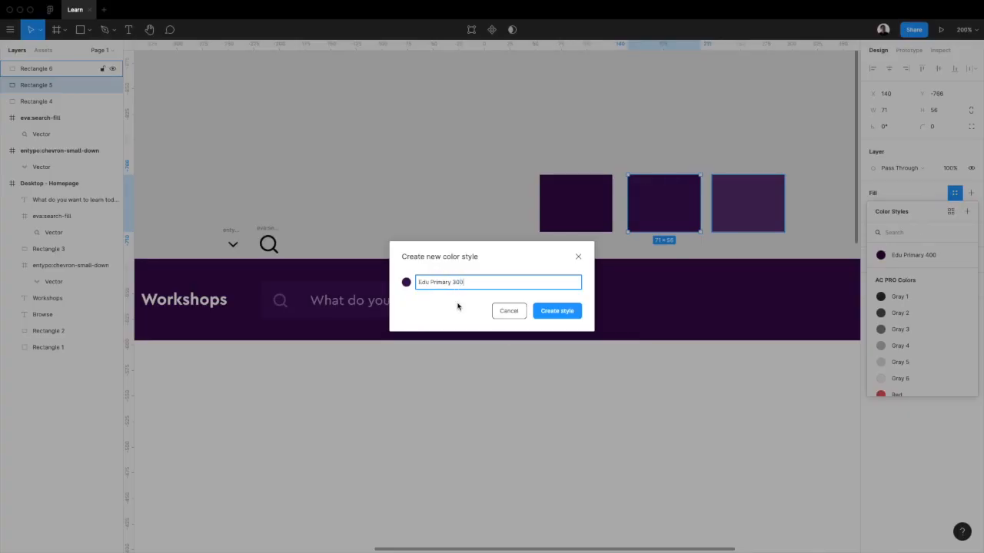
left_click(556, 311)
Step: Save the third, lightest swatch's fill as another new color style, also named Edu Primary 300
left_click(753, 200)
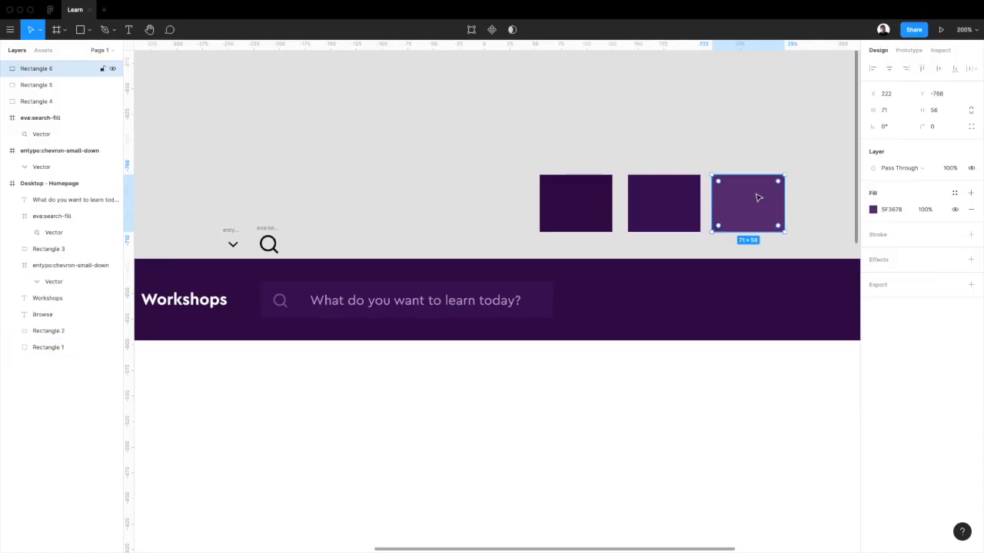
left_click(955, 193)
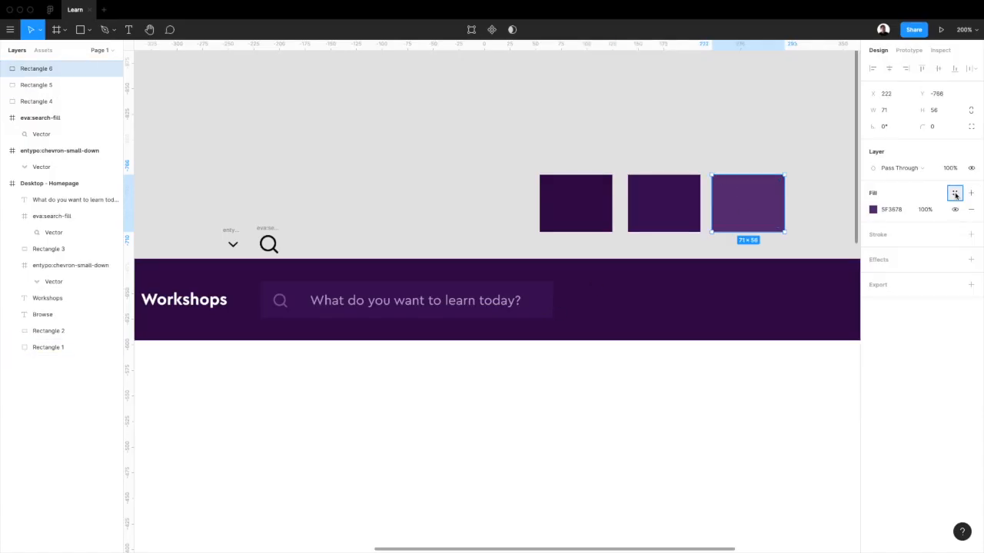
left_click(967, 212)
key("ctrl+v")
left_click(454, 284)
key("BackSpace")
type("3")
left_click(578, 311)
left_click(465, 214)
Step: Apply the Edu Primary 400 color style to the header bar's background rectangle
scroll(469, 213, "right", 2)
scroll(478, 212, "right", 1)
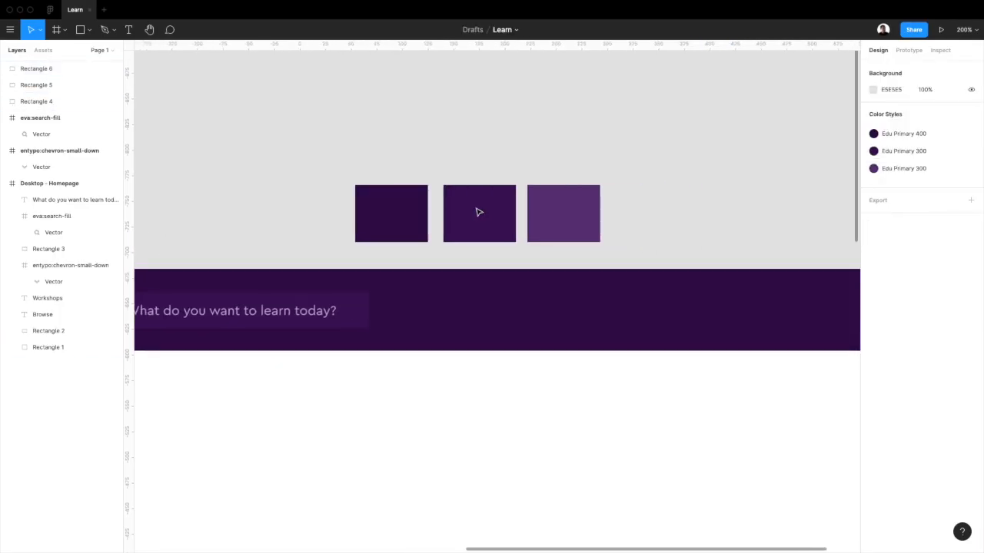
scroll(478, 212, "left", 3)
key("ctrl+minus")
scroll(445, 313, "left", 2)
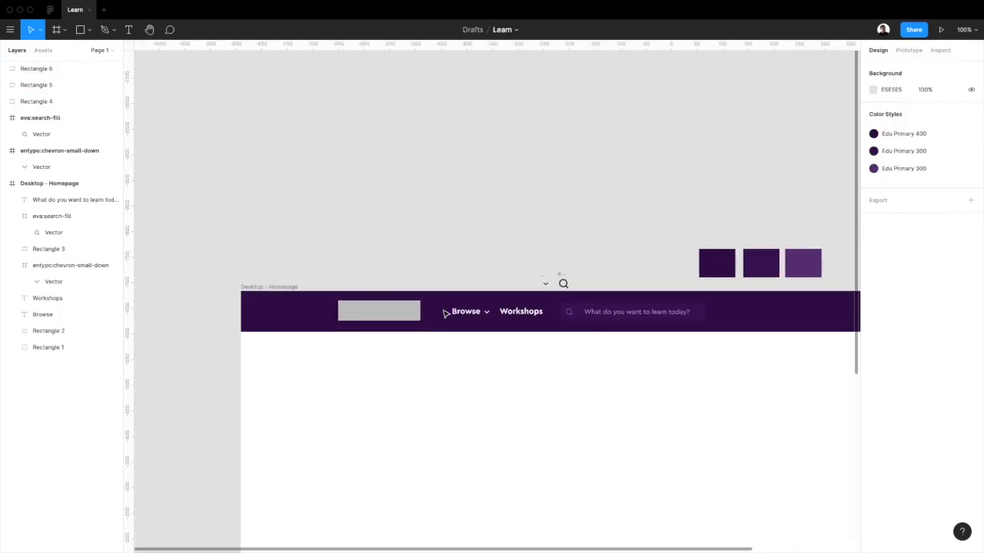
left_click(319, 312)
left_click(954, 276)
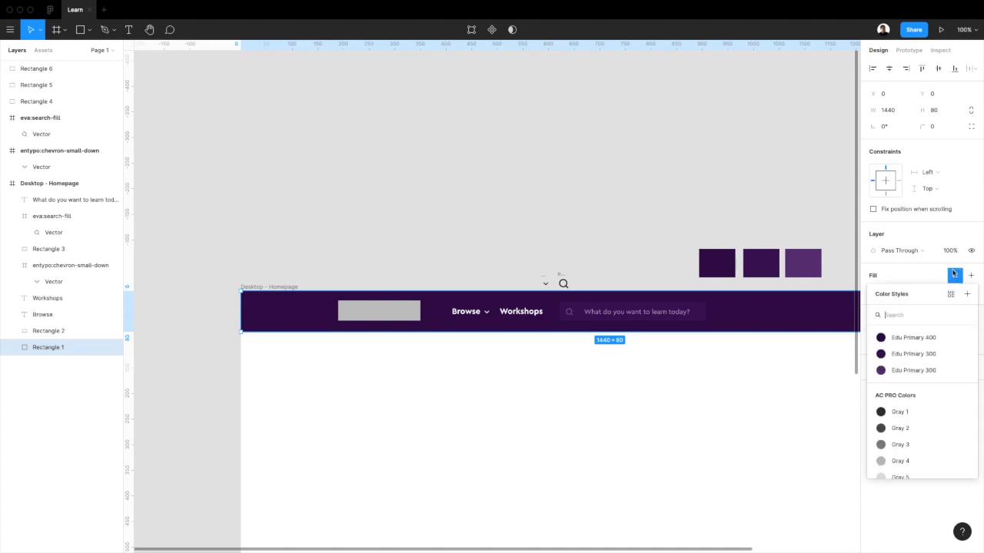
left_click(924, 341)
Step: Apply the darker Edu Primary 300 color style to the search field's rectangle
left_click(702, 321)
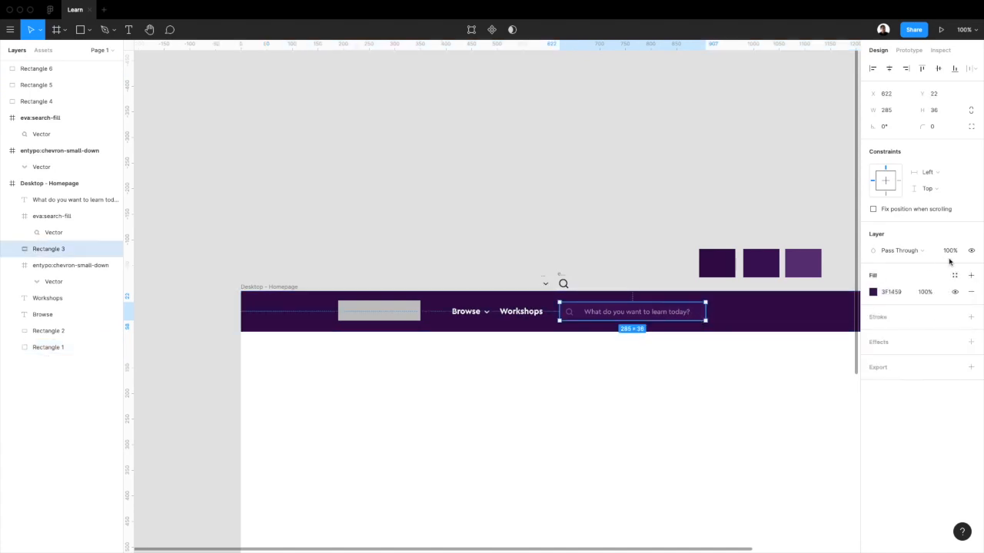
left_click(954, 275)
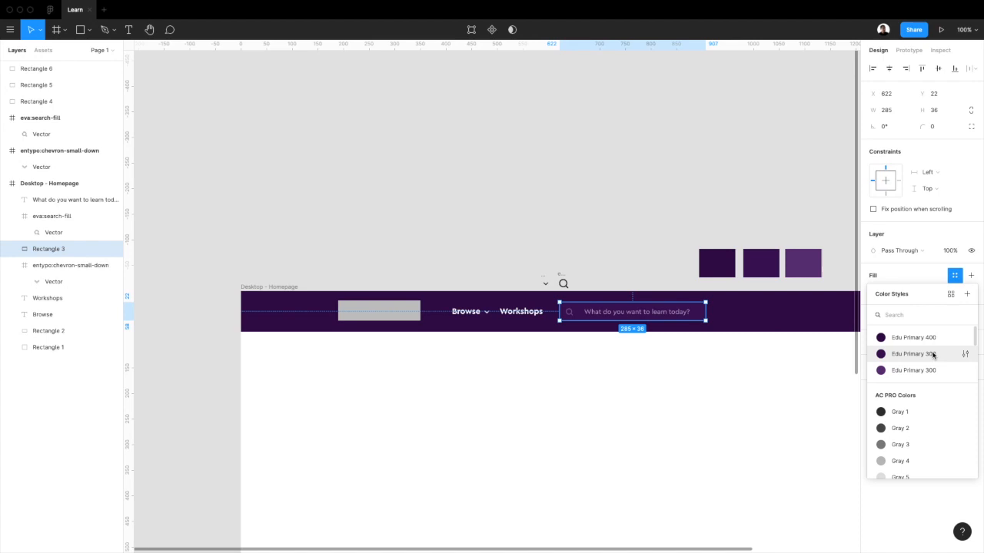
left_click(933, 354)
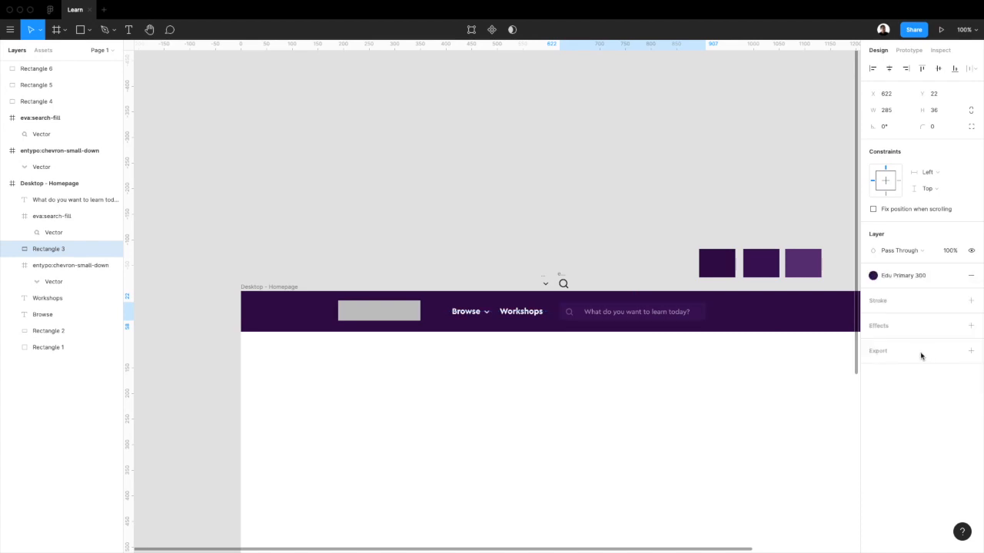
Step: Try to apply a shared color style to the fill of the search prompt text and search icon together
left_click(76, 200)
left_click(52, 216, "shift")
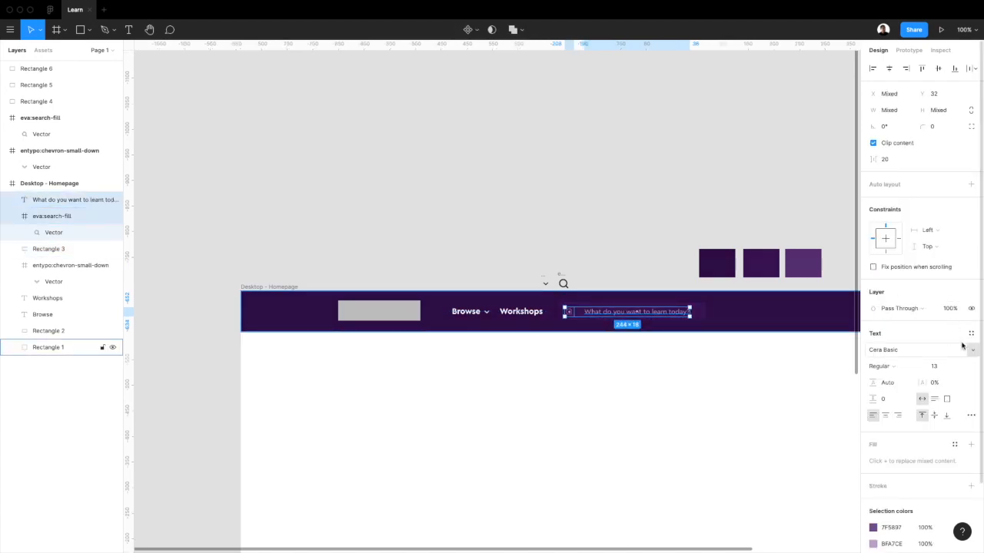
scroll(955, 354, "down", 2)
left_click(955, 365)
left_click(930, 445)
left_click(637, 366)
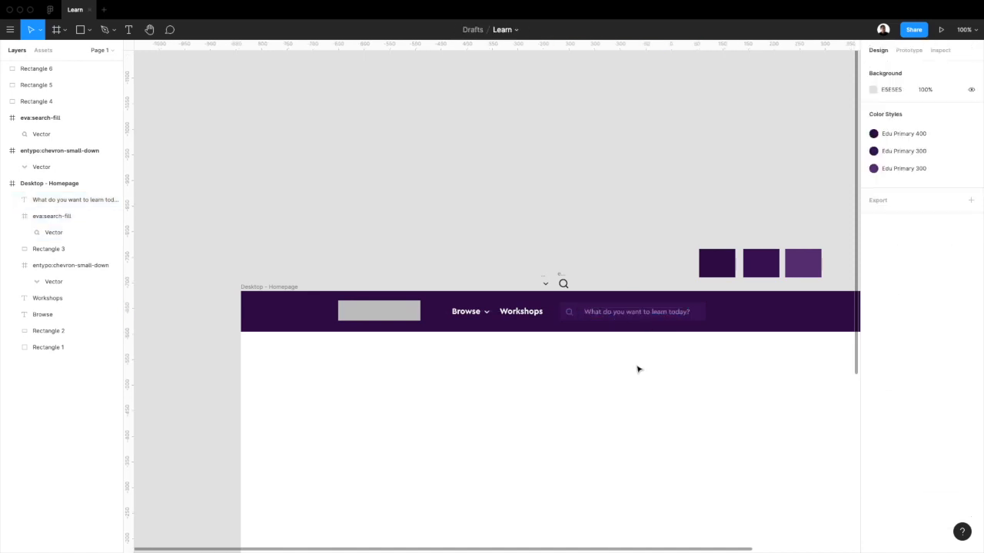
Step: Check the search prompt text's fill, and duplicate the third, medium purple swatch to its right as a fourth swatch
scroll(637, 367, "up", 5)
scroll(641, 343, "right", 3)
left_click(640, 340)
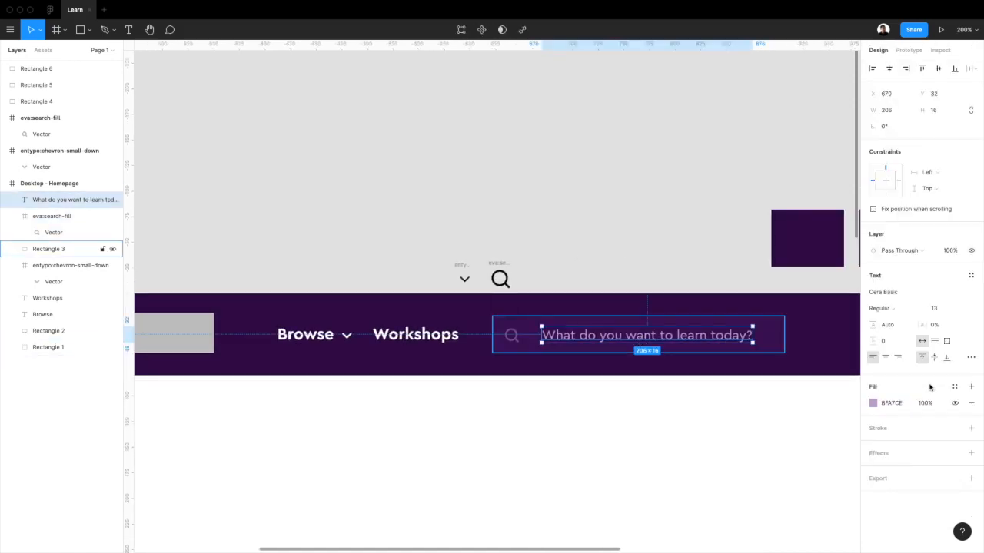
scroll(768, 351, "right", 6)
scroll(769, 352, "up", 2)
left_click_drag(696, 302, 773, 292)
Step: Sample the light purple of the search prompt text as the fourth swatch's fill
key("i")
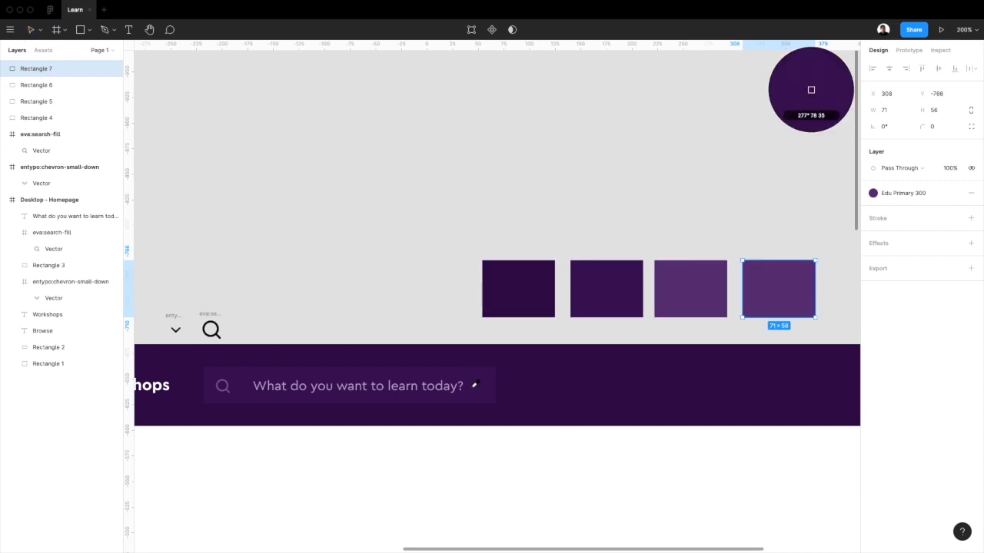
left_click(457, 387)
key("i")
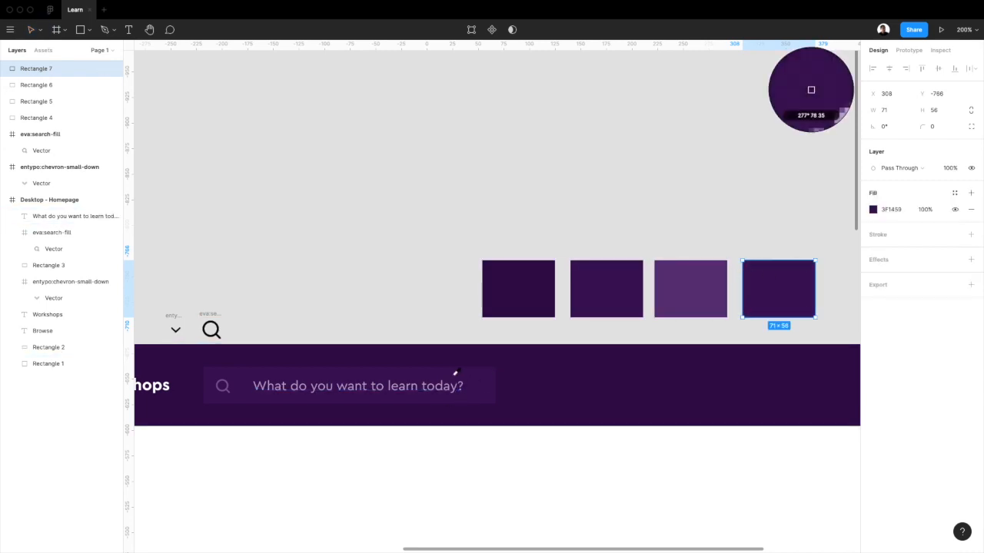
left_click(464, 384)
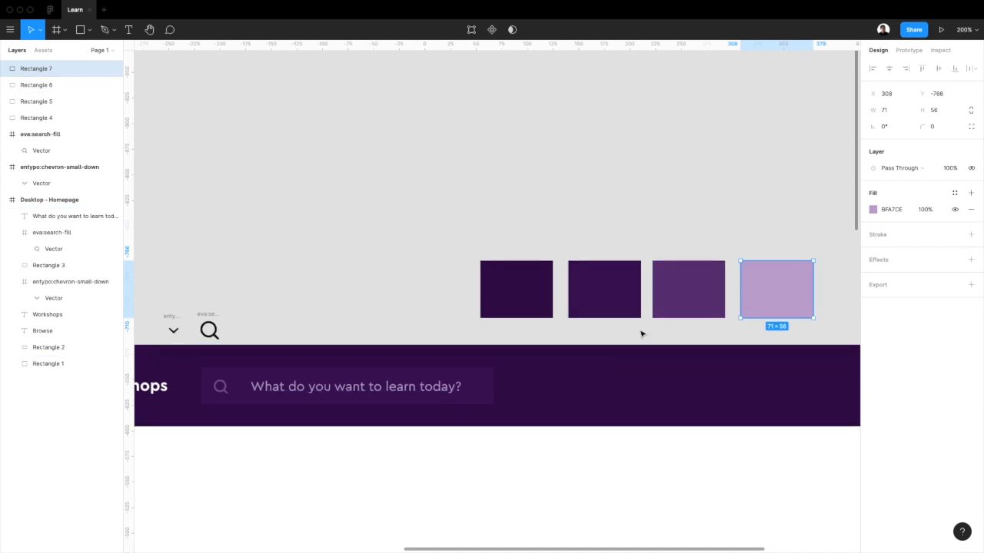
Step: Duplicate the light purple swatch to its right, and save the original's fill as the color style Edu Primary 100
scroll(644, 334, "right", 3)
left_click_drag(685, 307, 785, 308, "alt")
left_click(695, 304)
left_click(955, 194)
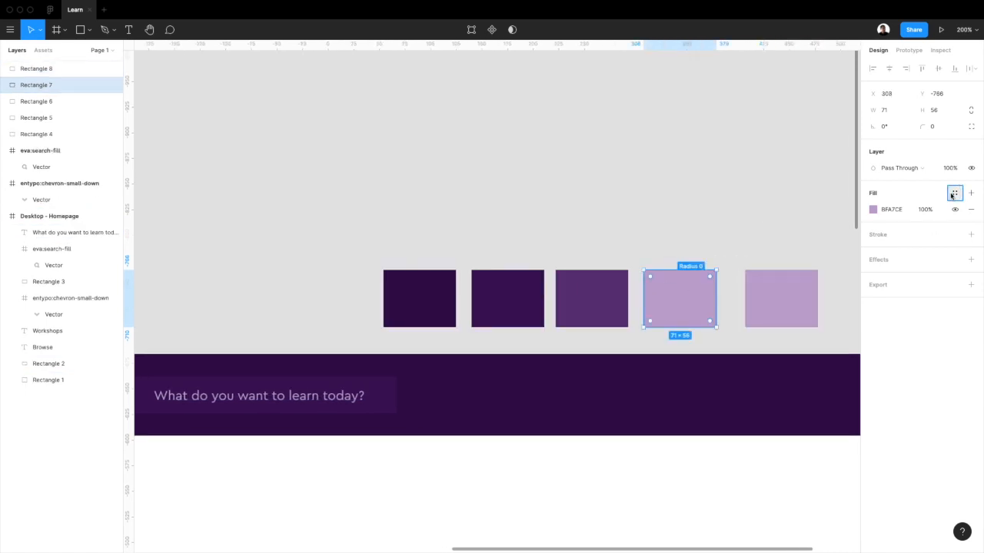
left_click(966, 213)
type("Edu Primary 400")
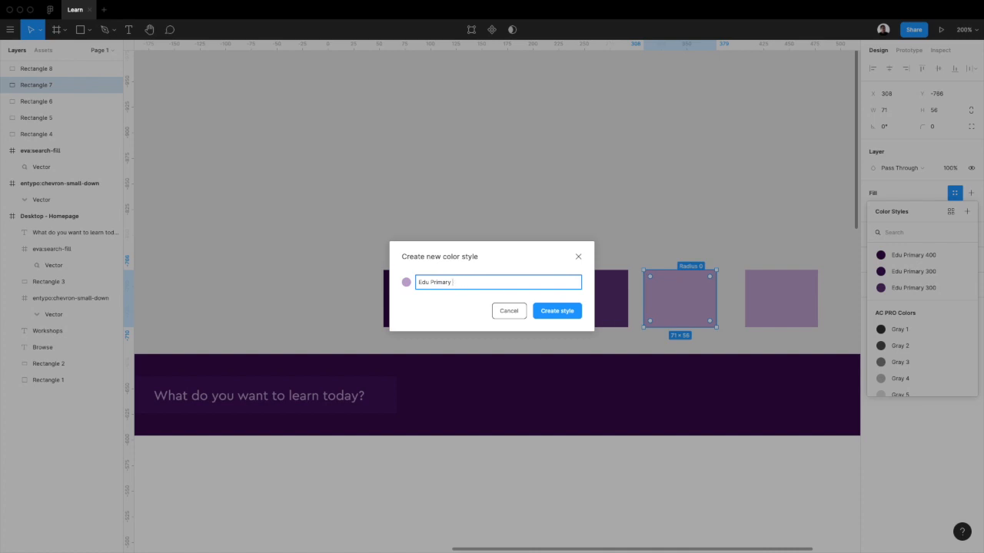
left_click(561, 311)
left_click(666, 205)
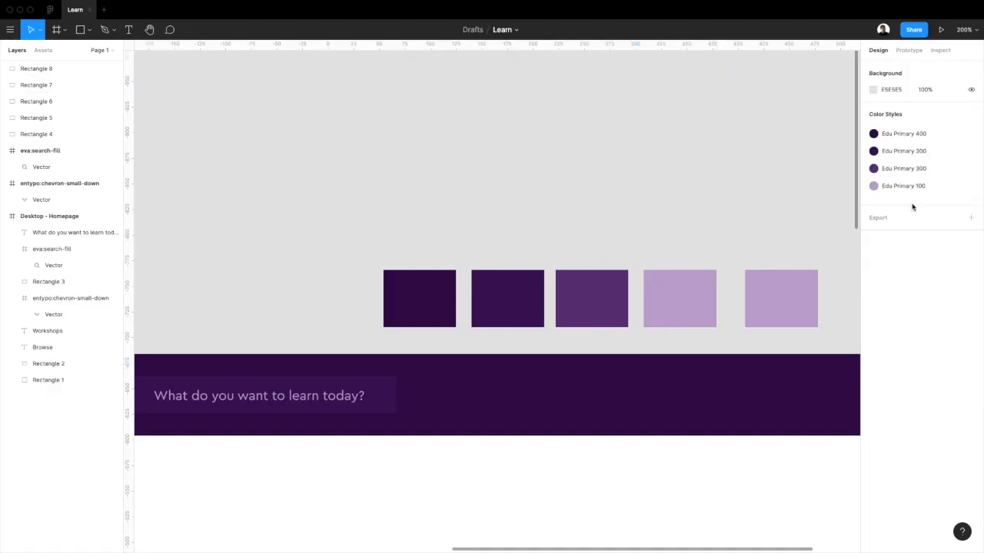
Step: Rename the lighter of the two Edu Primary 300 color styles to Edu Primary 200
mouse_move(918, 170)
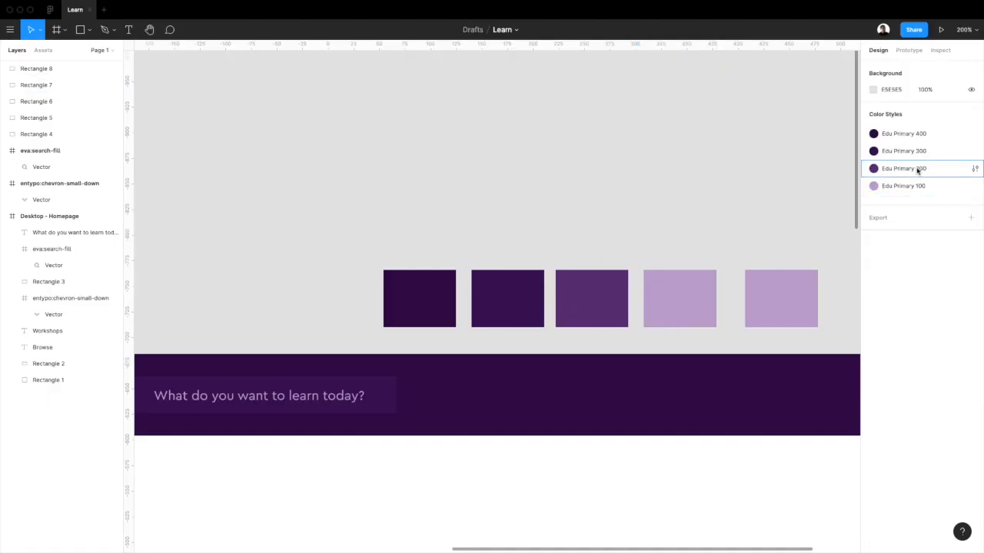
left_click(975, 169)
left_click(784, 195)
key("BackSpace")
type("2")
left_click(687, 208)
Step: Move the fifth, unstyled light purple swatch onto the dark header bar past the search field
scroll(688, 209, "down", 1)
scroll(687, 208, "right", 1)
left_click(755, 279)
left_click_drag(755, 279, 736, 254)
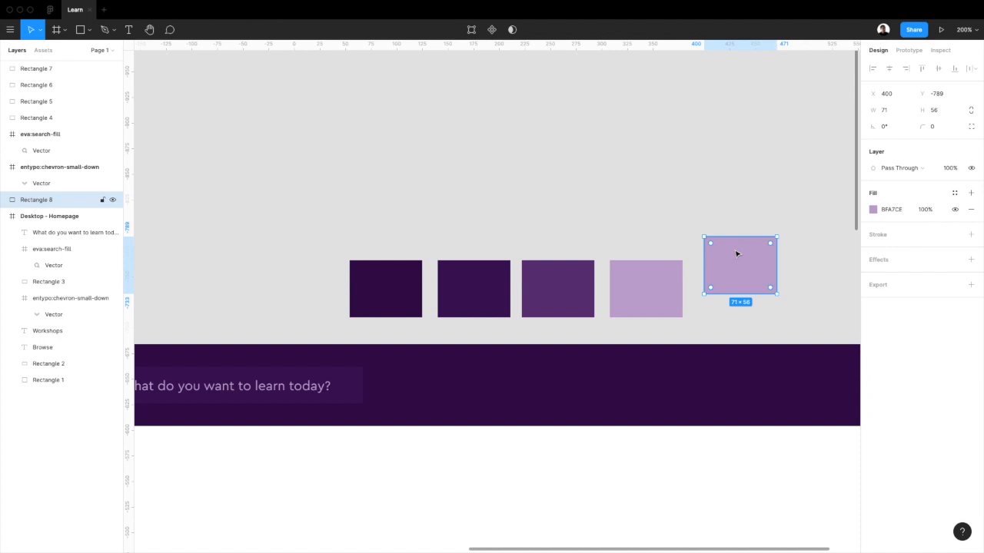
left_click_drag(736, 254, 728, 369)
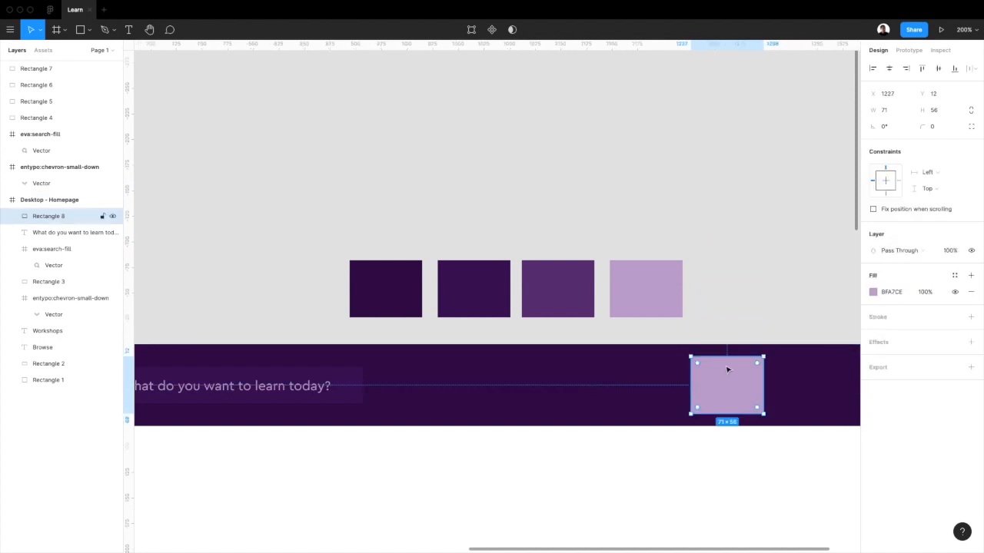
Step: Recolor the swatch on the header bar to turquoise 7AE1CF and move it back to the end of the swatch row
left_click(874, 296)
mouse_move(797, 326)
left_mouse_down()
mouse_move(787, 323)
mouse_move(799, 305)
mouse_move(785, 305)
mouse_move(794, 311)
left_mouse_up()
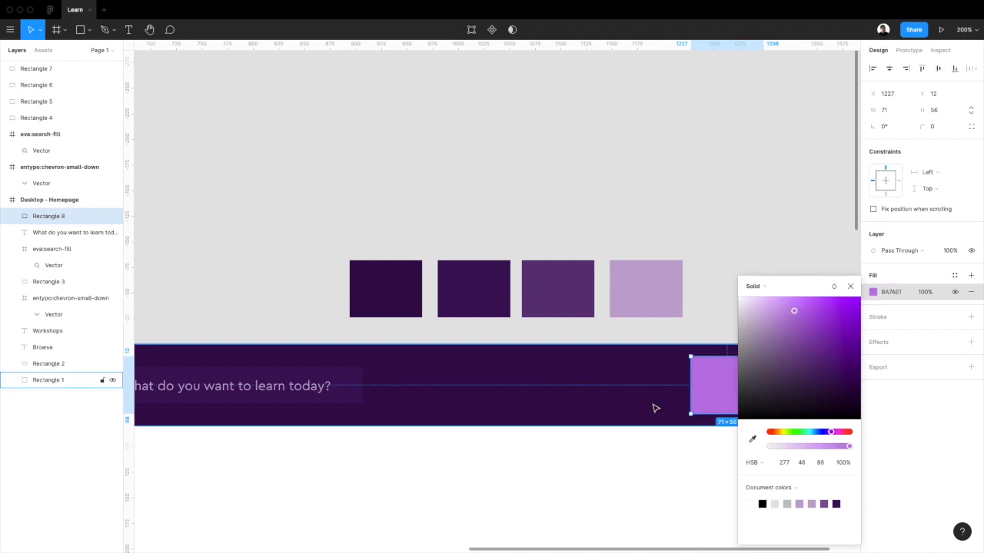
scroll(656, 408, "right", 3)
left_click_drag(831, 433, 809, 434)
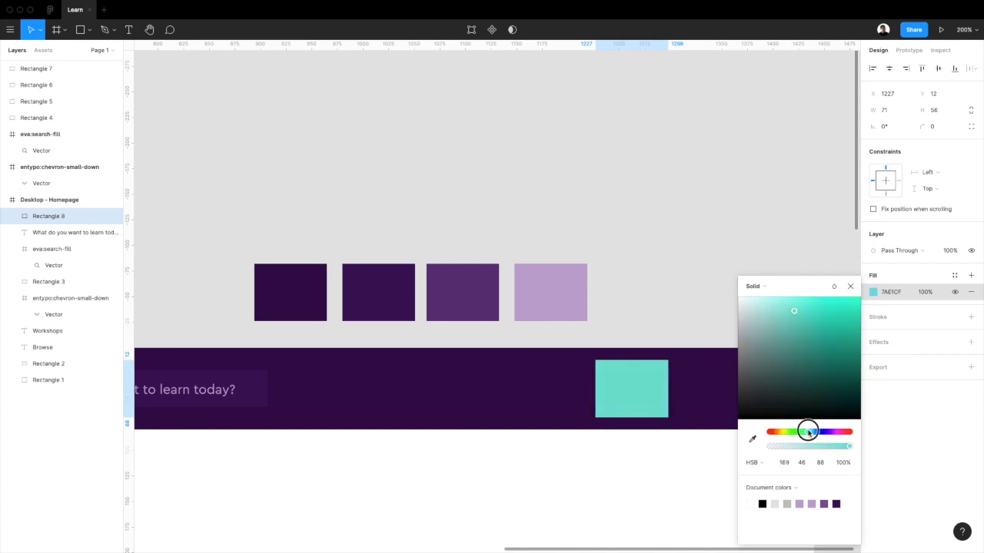
left_click(850, 285)
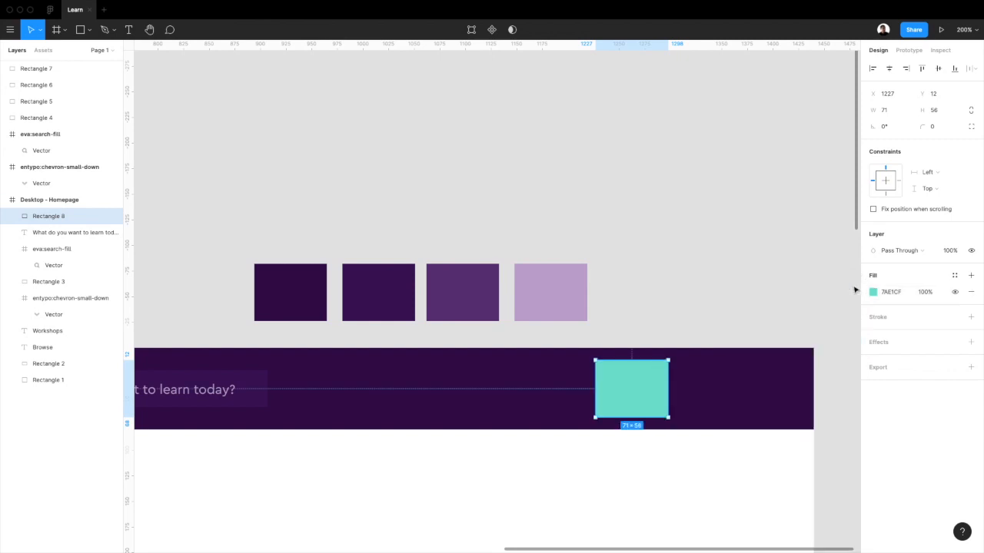
left_click(711, 302)
left_click_drag(644, 382, 650, 285)
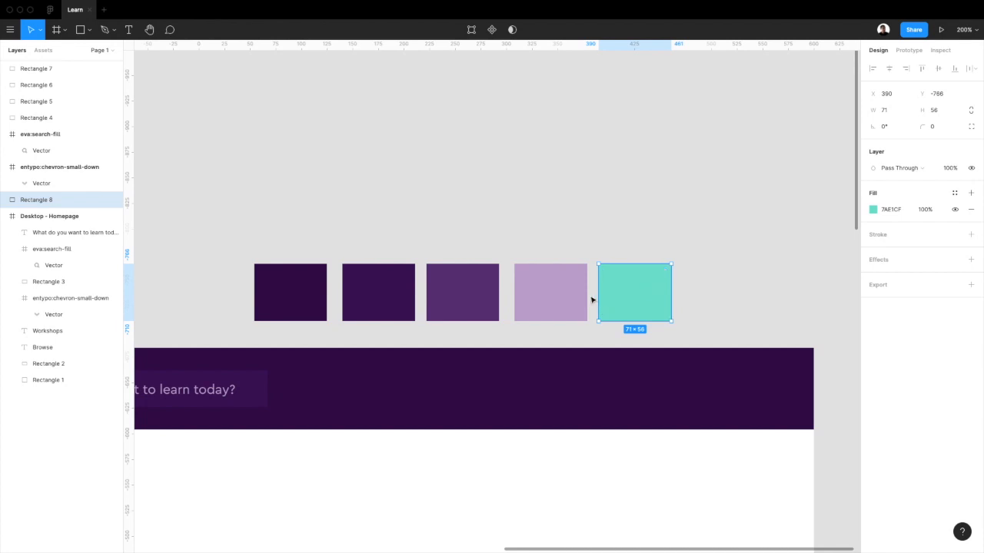
key("super+minus")
scroll(592, 300, "left", 3)
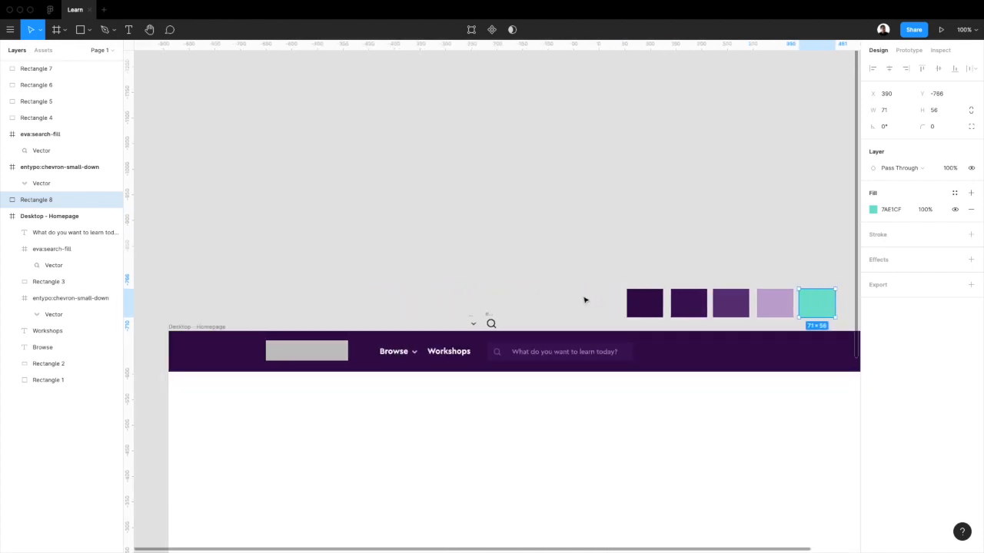
scroll(584, 300, "left", 3)
scroll(584, 300, "right", 4)
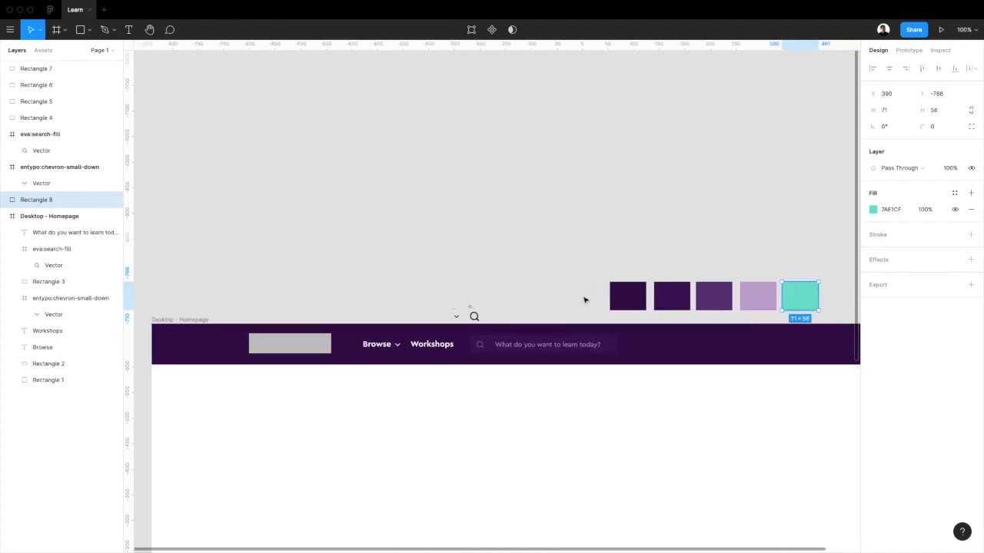
double_click(536, 346)
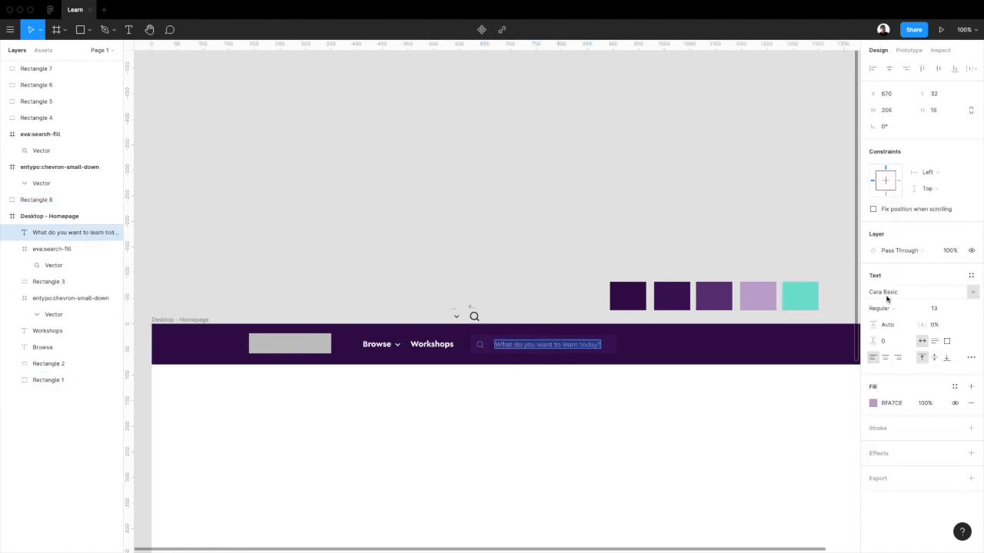
Step: Duplicate the turquoise swatch to its right and set the copy's fill to white
scroll(700, 287, "right", 3)
left_click_drag(700, 287, 742, 290)
left_click(875, 210)
left_click(887, 210)
type("ff")
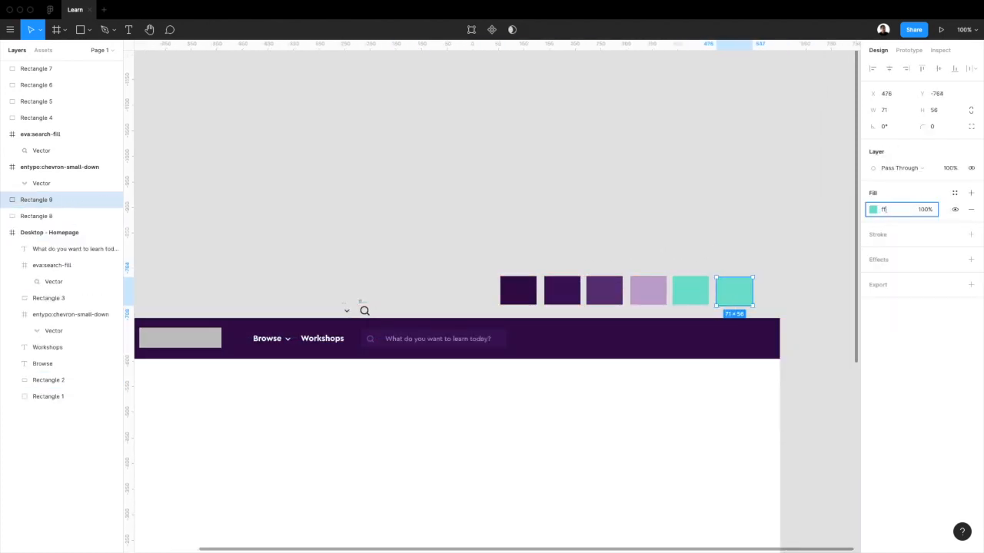
key("Return")
Step: Save the white swatch's fill as a new color style named Edu White
left_click(954, 193)
left_click(967, 212)
type("Edu White")
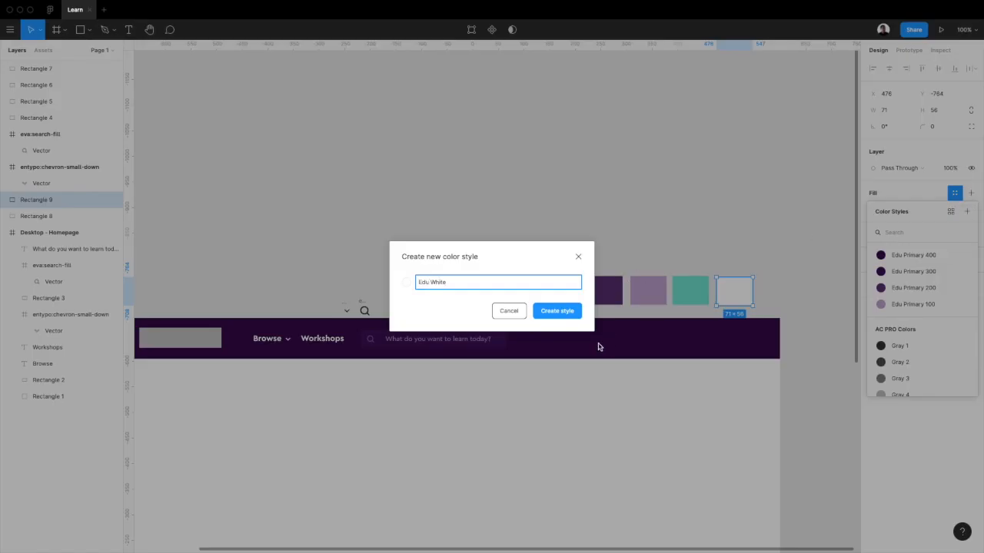
key("Return")
left_click(683, 243)
Step: Save the turquoise swatch's fill as a new color style named Edu Accent 400
left_click(690, 290)
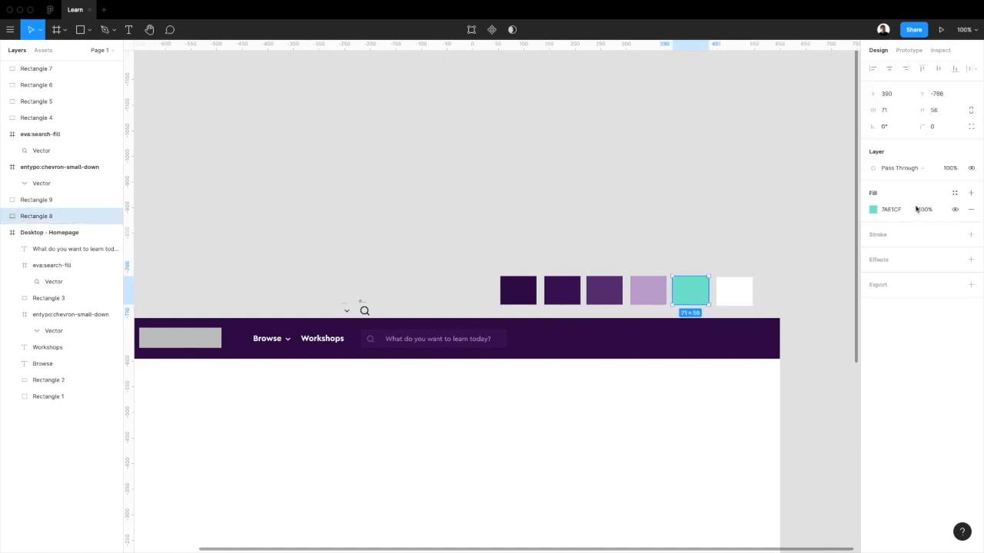
left_click(955, 193)
left_click(967, 212)
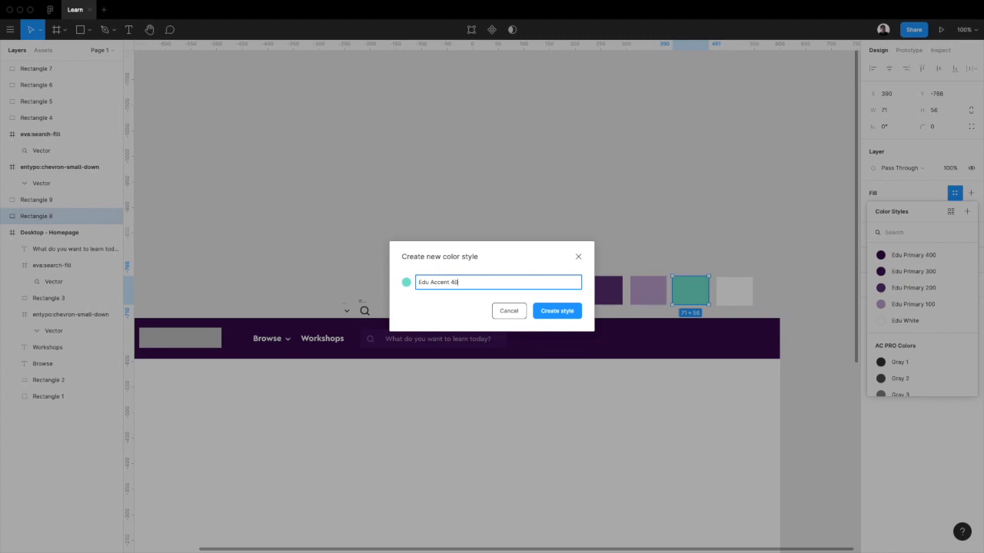
type("0")
key("Return")
left_click(559, 219)
Step: Line the white swatch up with the swatch row at X 472, Y -766
scroll(653, 236, "left", 2)
left_click(769, 291)
left_click_drag(754, 289, 772, 293)
key("super+z")
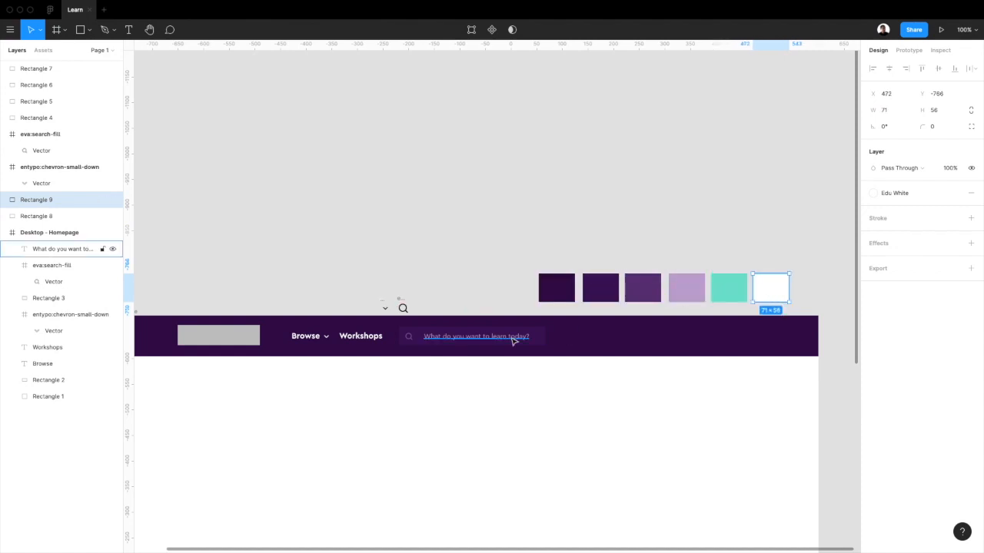
Step: Move the loose chevron and search icons above the header together, next to the first color swatch
left_click(311, 341)
scroll(311, 343, "left", 2)
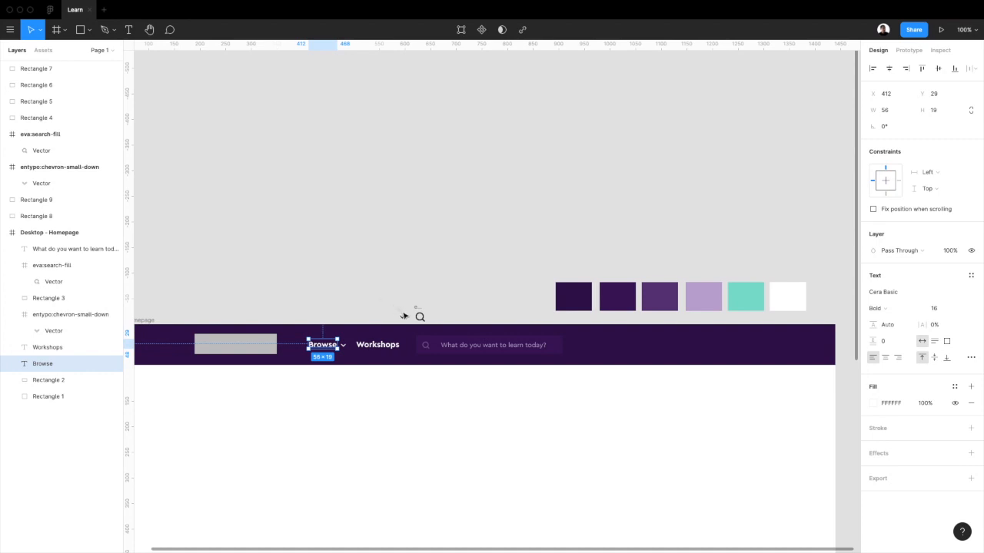
left_click(404, 316)
left_click(419, 311, "shift")
left_click_drag(419, 311, 504, 288)
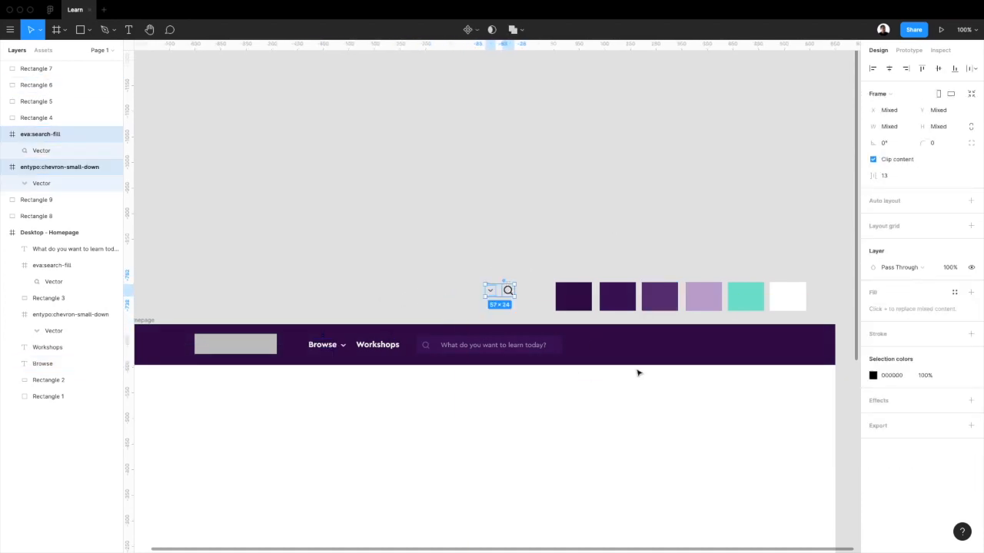
Step: Duplicate the Workshops label past the search field at about X 980, and show the layout grid
scroll(395, 369, "right", 1)
left_click(375, 345)
left_click_drag(375, 344, 628, 348)
key("ctrl+g")
Step: Change the duplicated Workshops label's text to My Classes
double_click(626, 346)
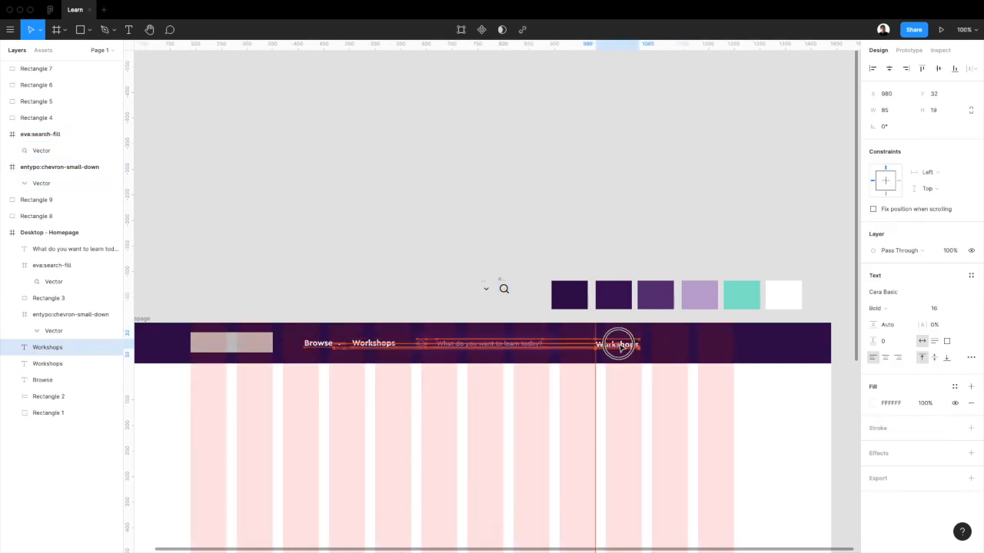
type("My Classes")
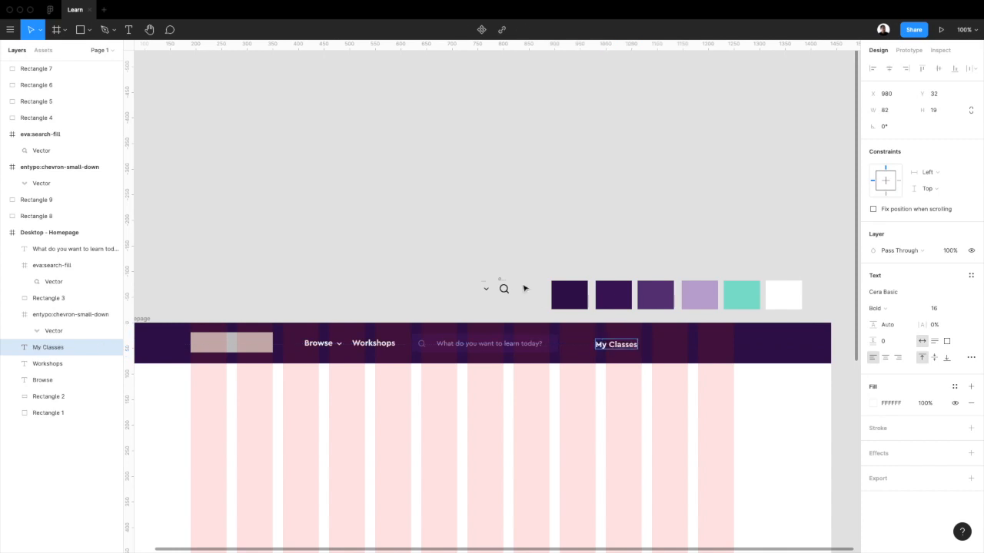
left_click(499, 307)
scroll(548, 313, "right", 3)
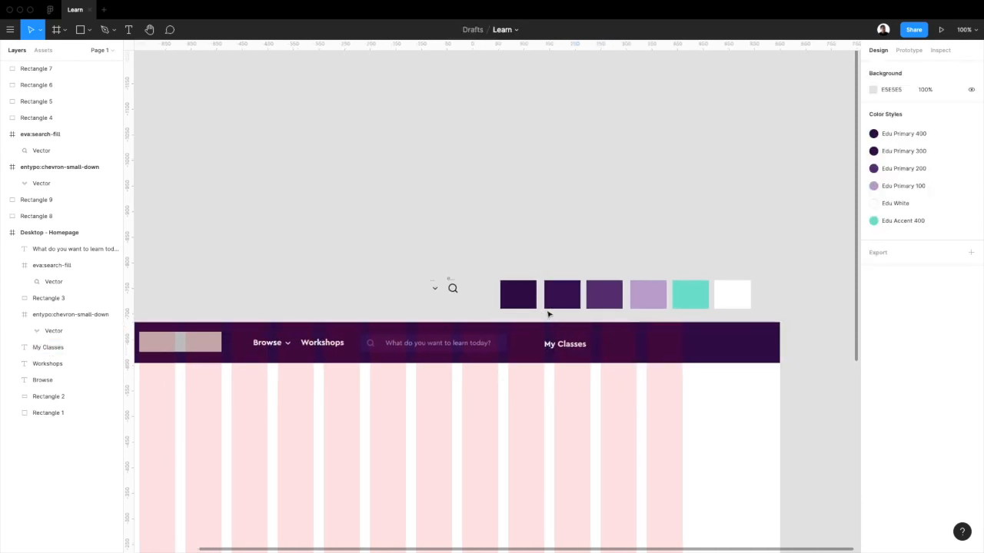
Step: Shift the Browse label, its chevron and the Workshops label left together to line up with the layout grid column
left_click(267, 343)
left_click(287, 343, "shift")
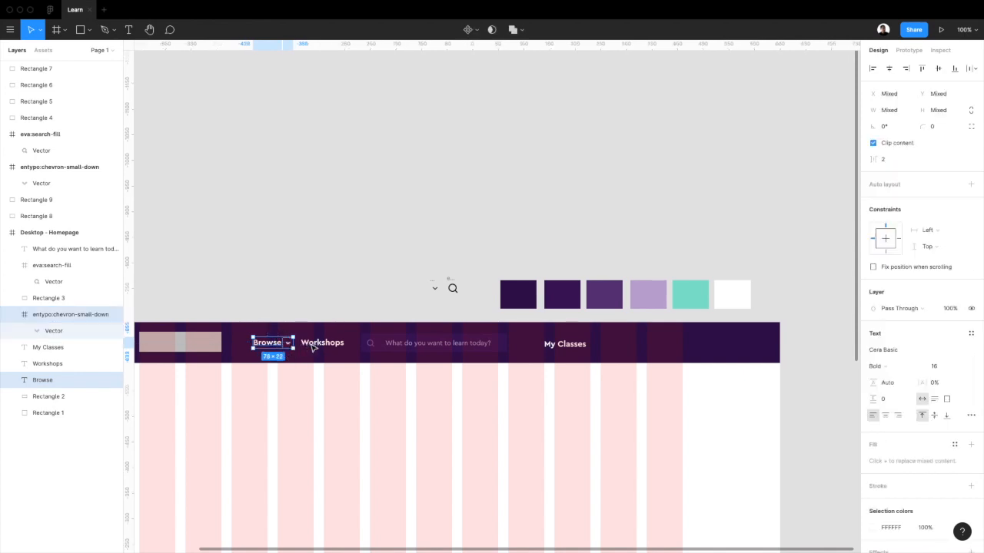
left_click(315, 347, "shift")
scroll(306, 277, "left", 2)
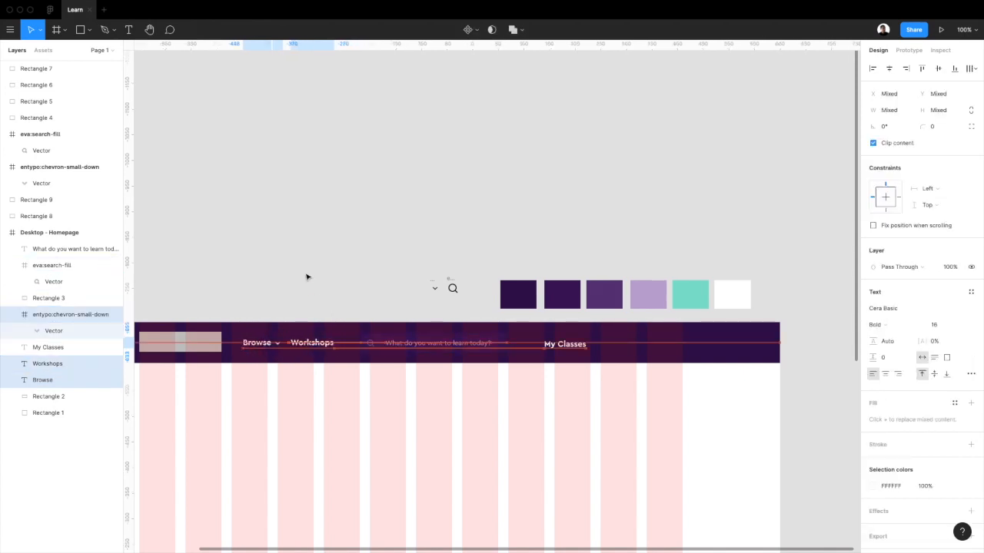
key("shift+Left")
key("Left")
key("Left")
key("Left")
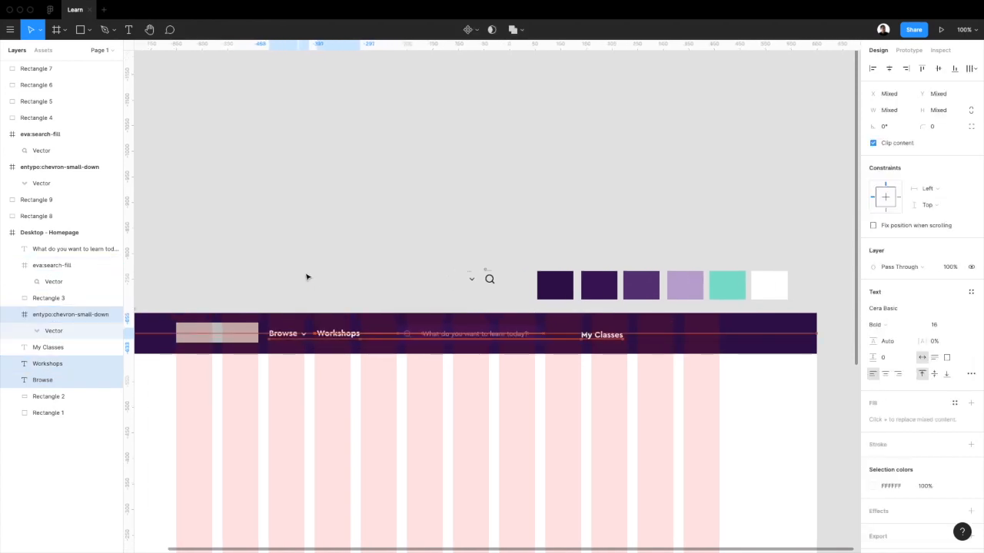
Step: Group the search prompt text, search icon and field rectangle, and name the group search box
left_click(436, 334)
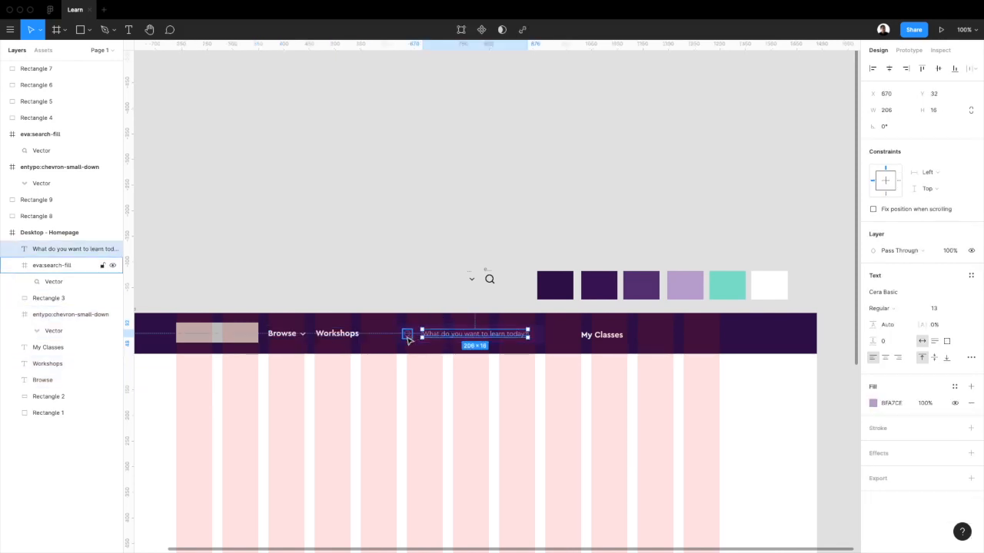
left_click(407, 335, "shift")
left_click(419, 324, "shift")
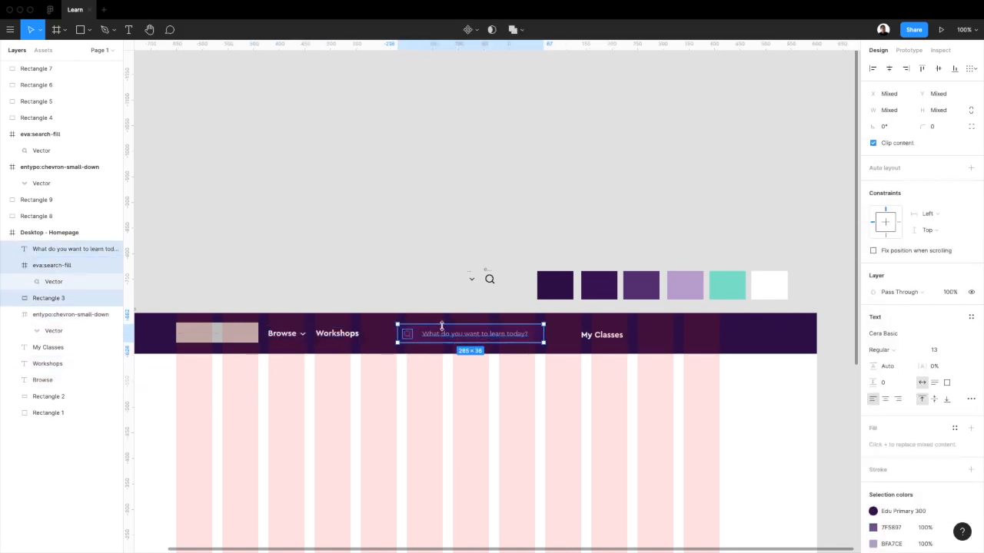
key("ctrl+g")
double_click(43, 249)
type("search box")
key("Return")
Step: Shift the search box group left to X 612
key("shift+Left")
key("shift+Left")
key("shift+Left")
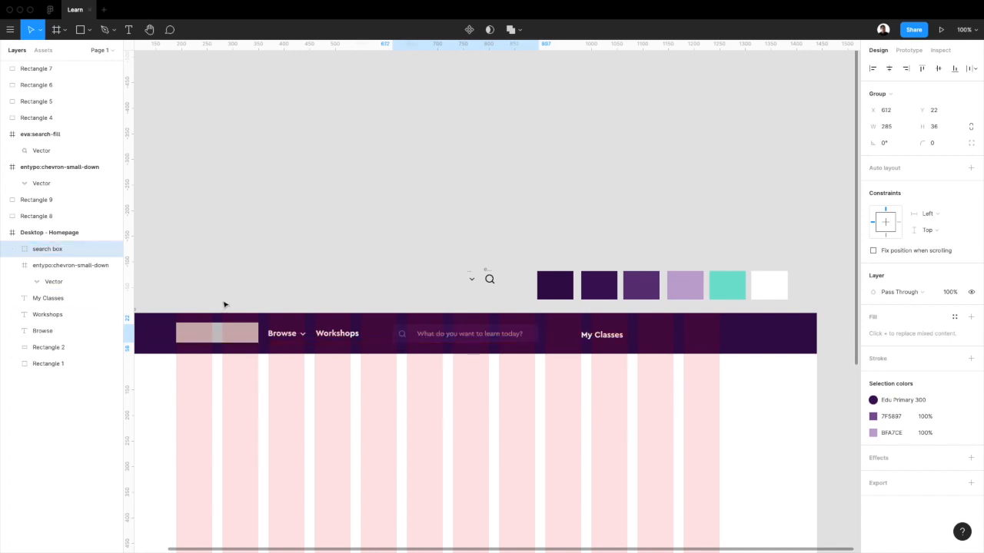
Step: Move the My Classes label slightly left to X 956
scroll(602, 345, "up", 5)
scroll(601, 345, "right", 3)
left_click(541, 366)
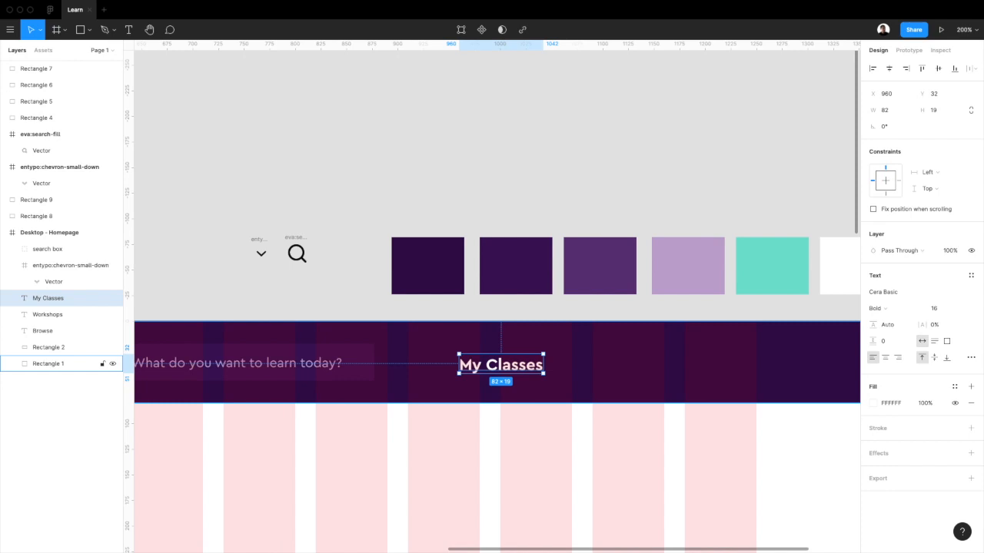
left_click_drag(498, 370, 494, 370)
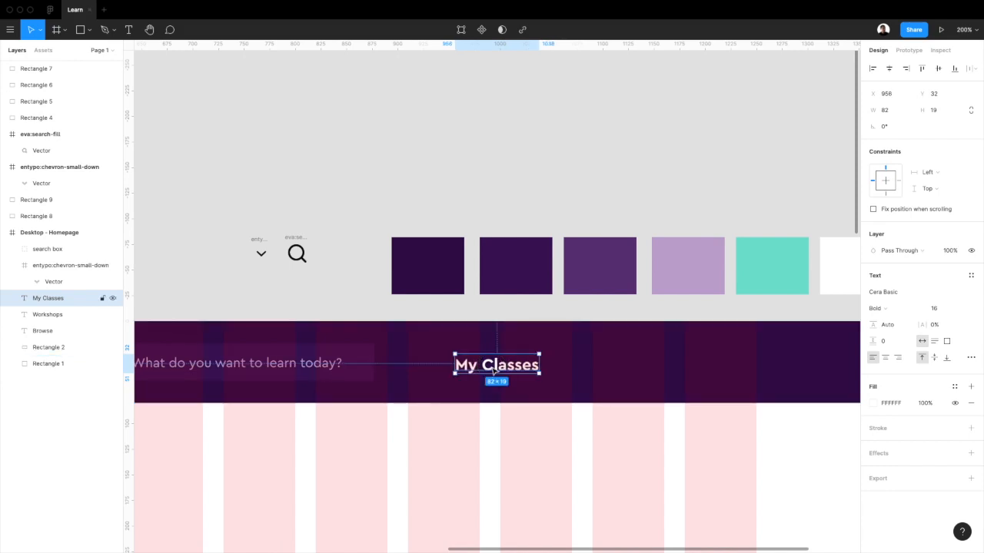
Step: Search the Iconify plugin for notification icons and import the ion:notifications-outline bell onto the page
scroll(495, 370, "right", 2)
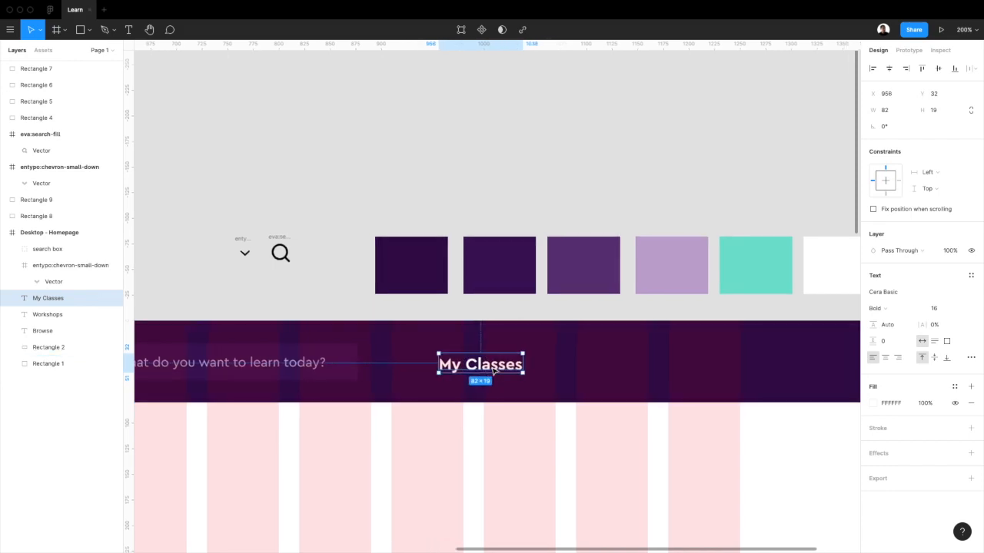
left_click(10, 31)
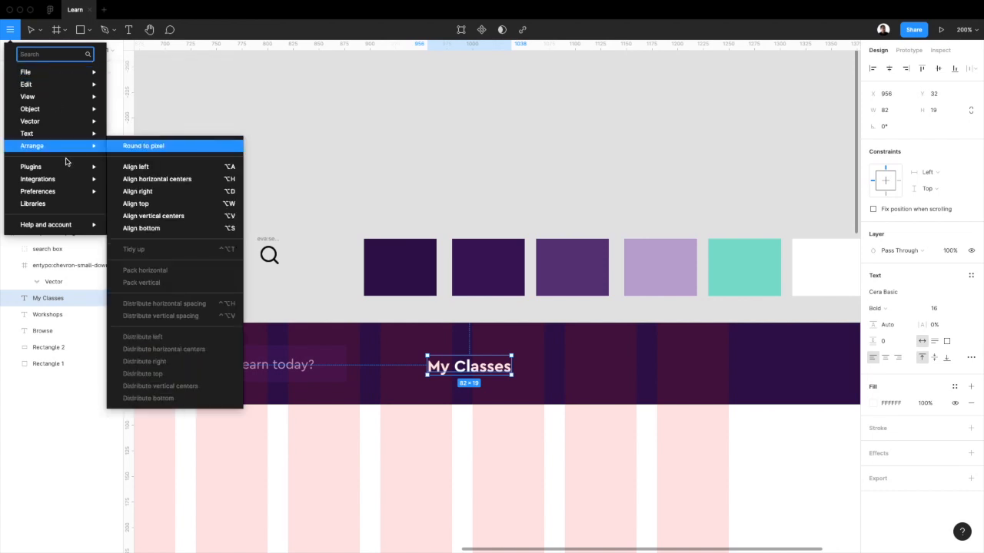
mouse_move(72, 168)
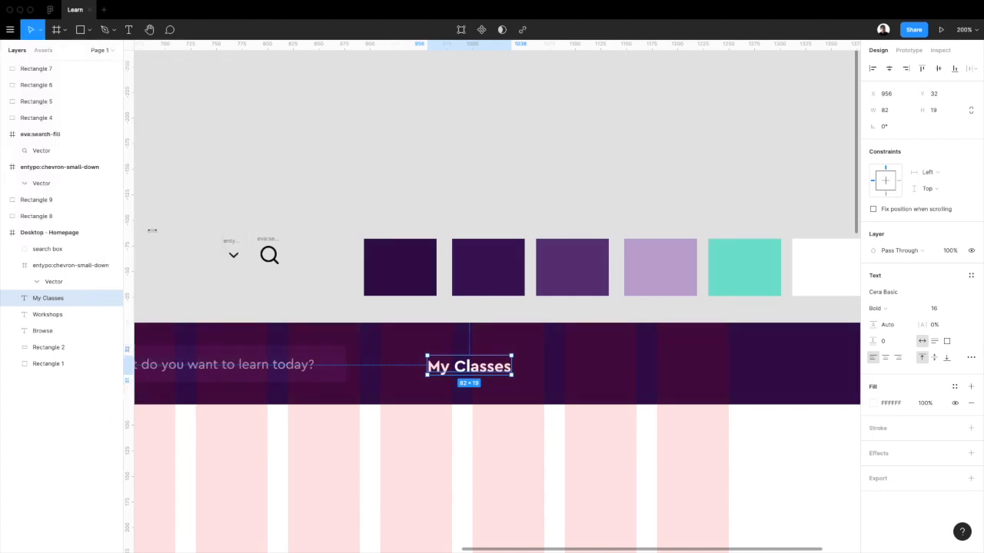
left_click(134, 228)
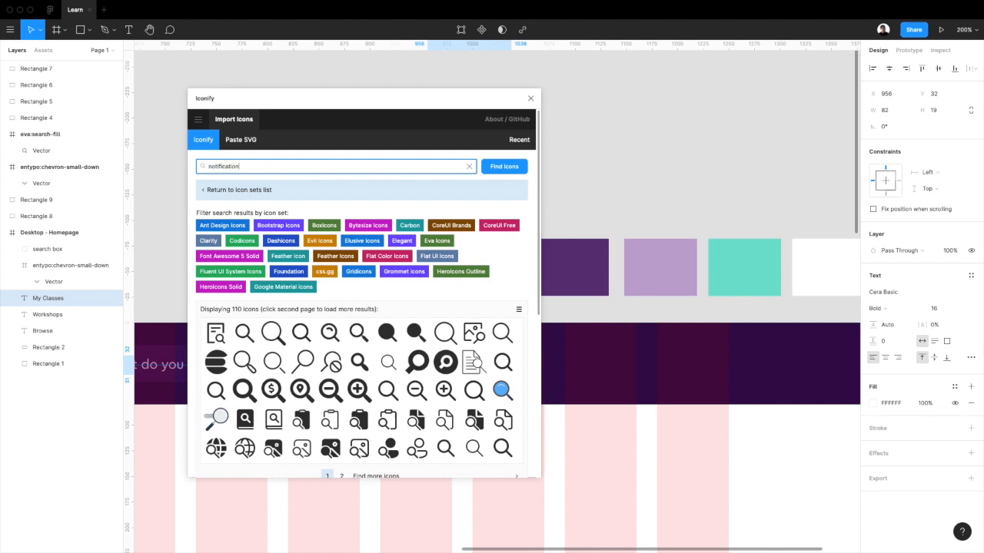
key("Return")
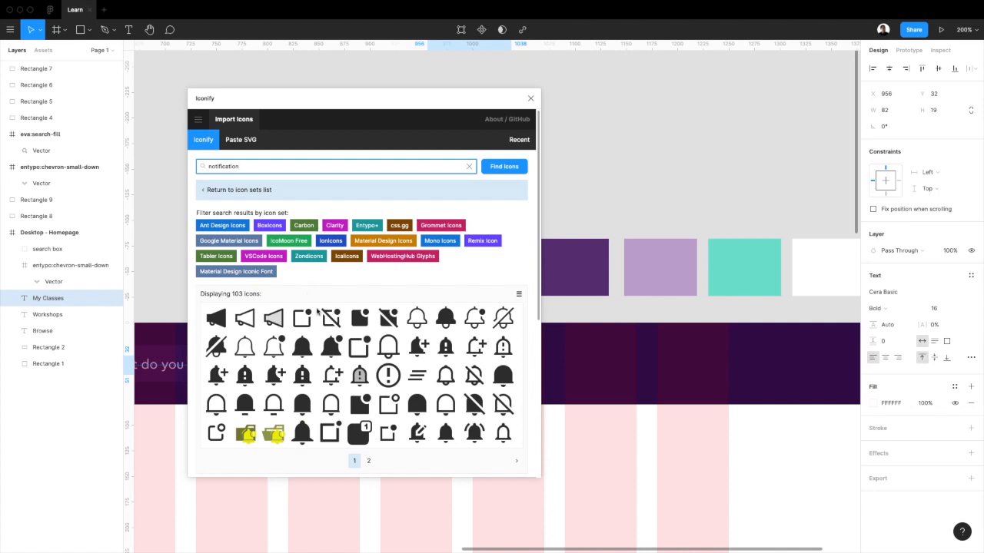
left_click(369, 462)
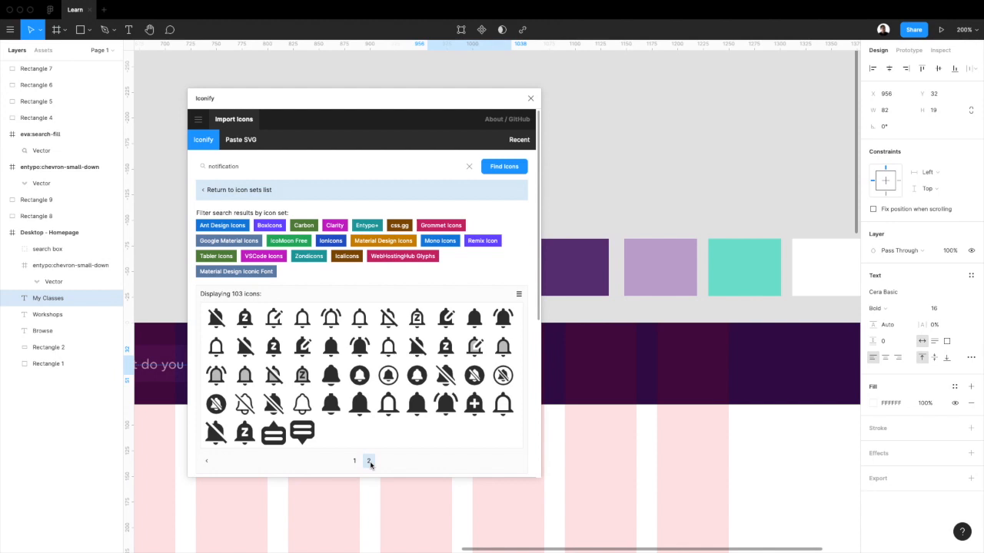
left_click_drag(303, 404, 600, 154)
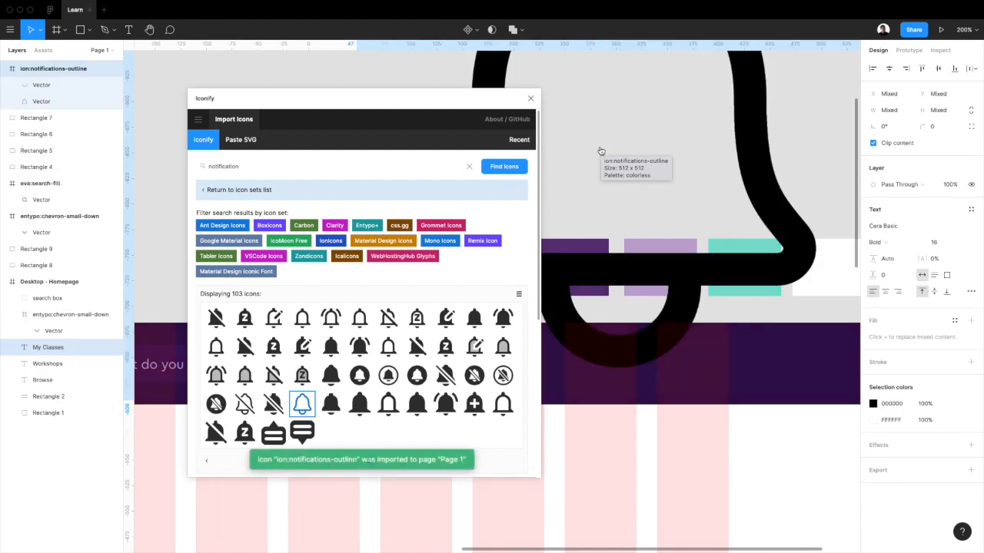
left_click(530, 99)
scroll(531, 103, "right", 5)
scroll(531, 105, "up", 2)
scroll(531, 103, "down", 5)
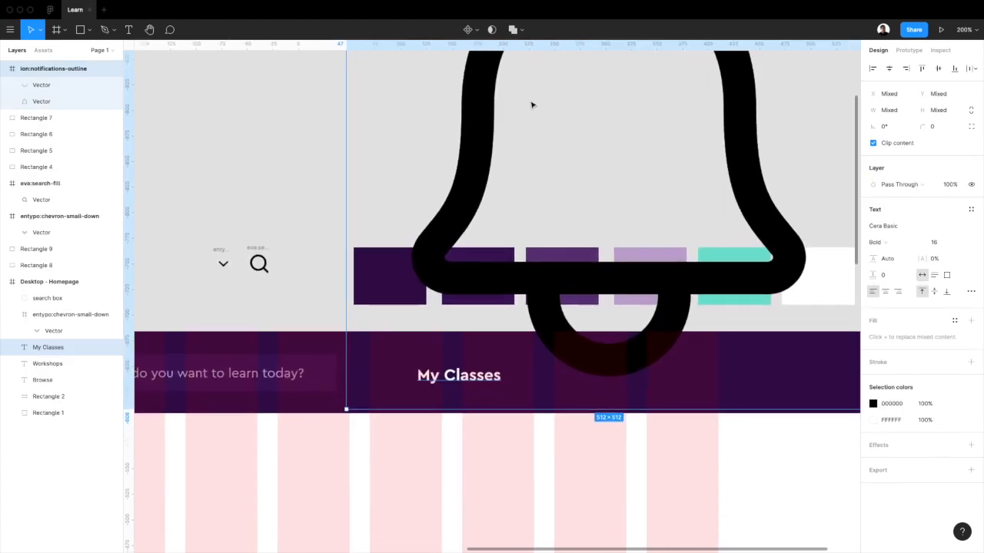
Step: Try resizing the imported bell icon, and try a stroke weight of 29 on its body before restoring 32
left_click_drag(420, 89, 670, 292)
key("super+z")
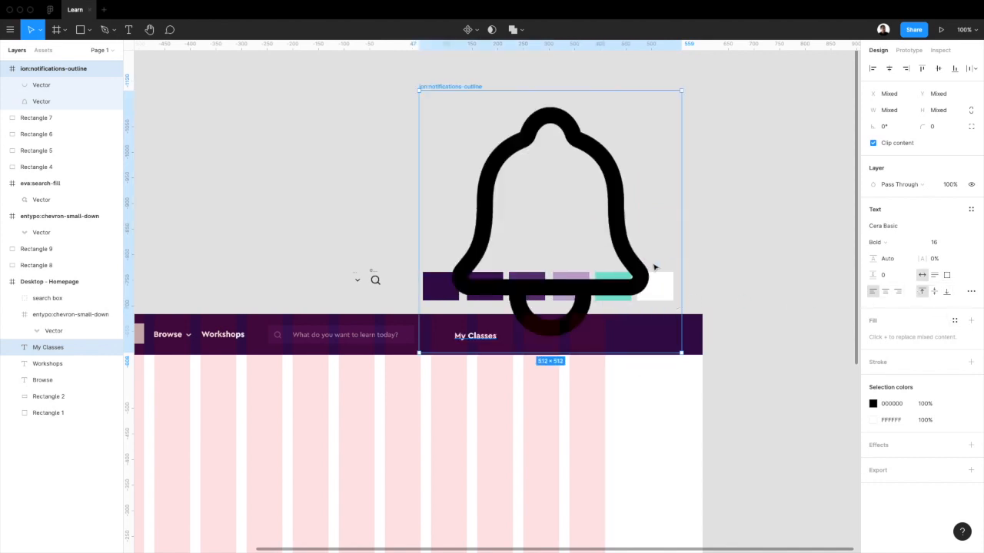
double_click(630, 266)
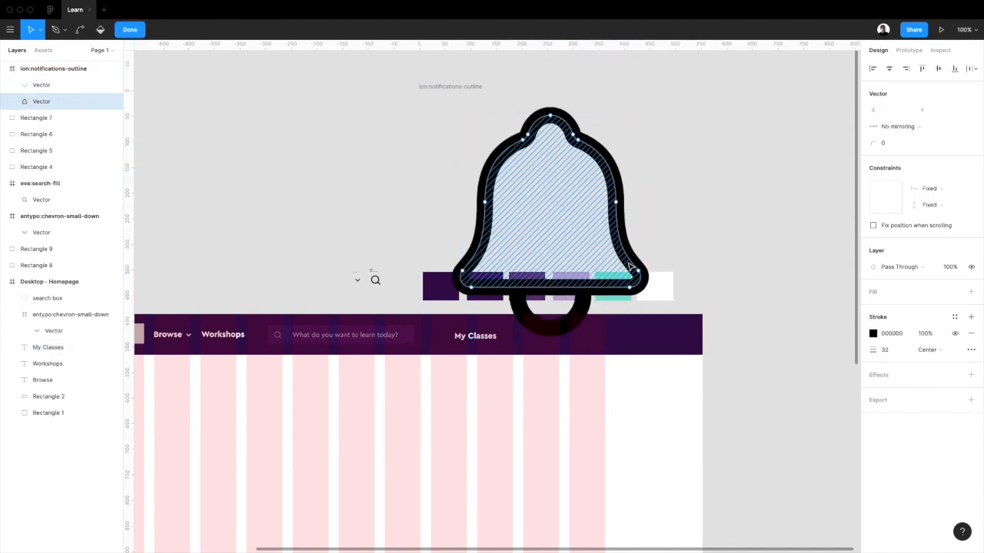
left_click(889, 351)
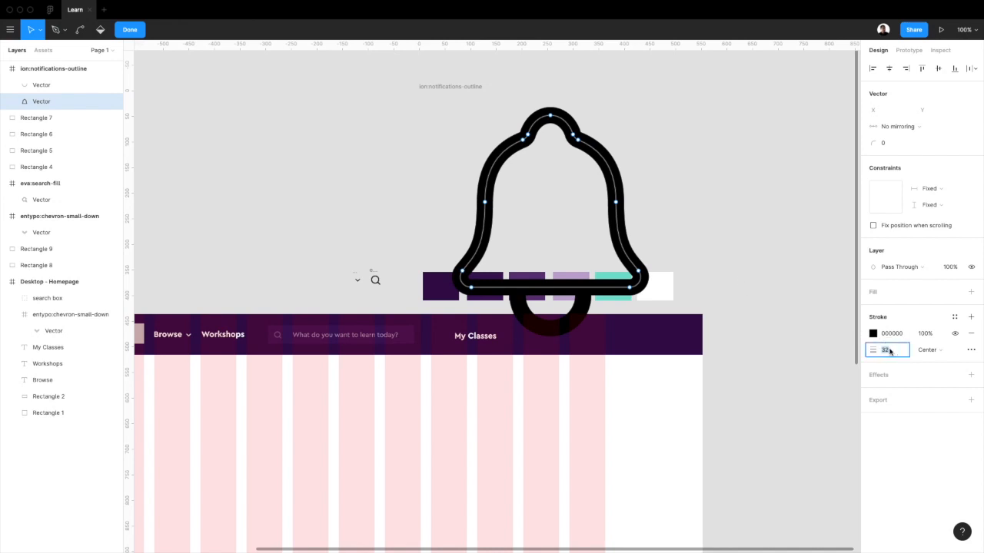
type("32")
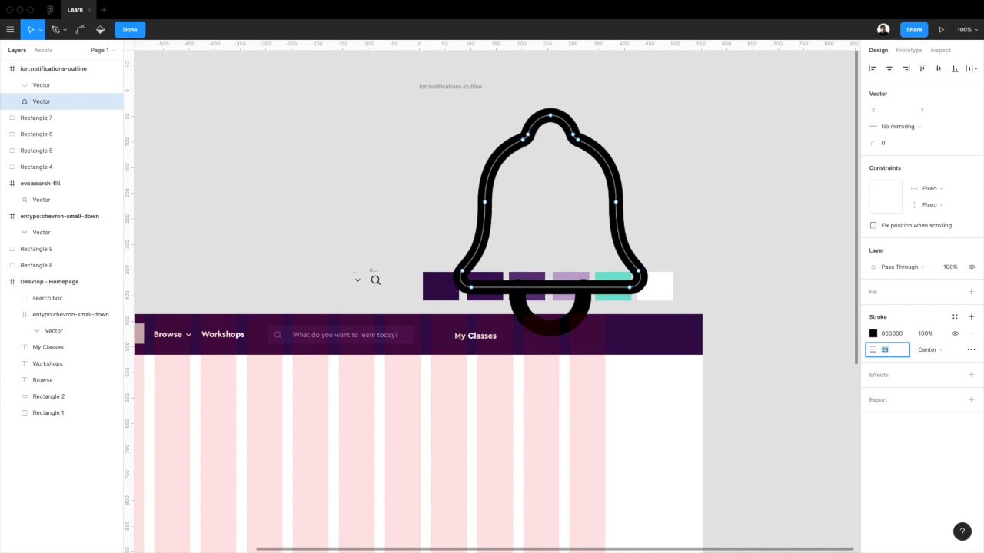
key("Return")
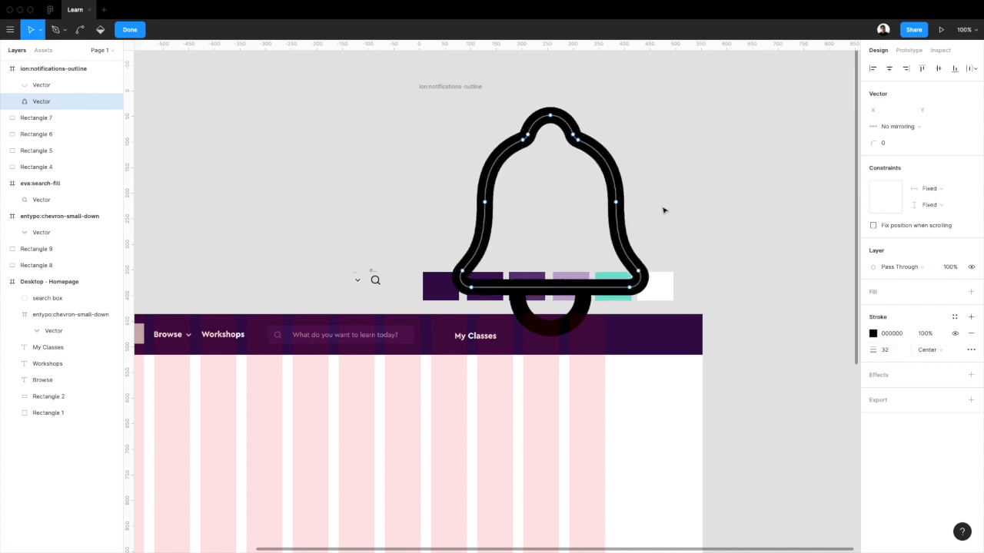
key("Escape")
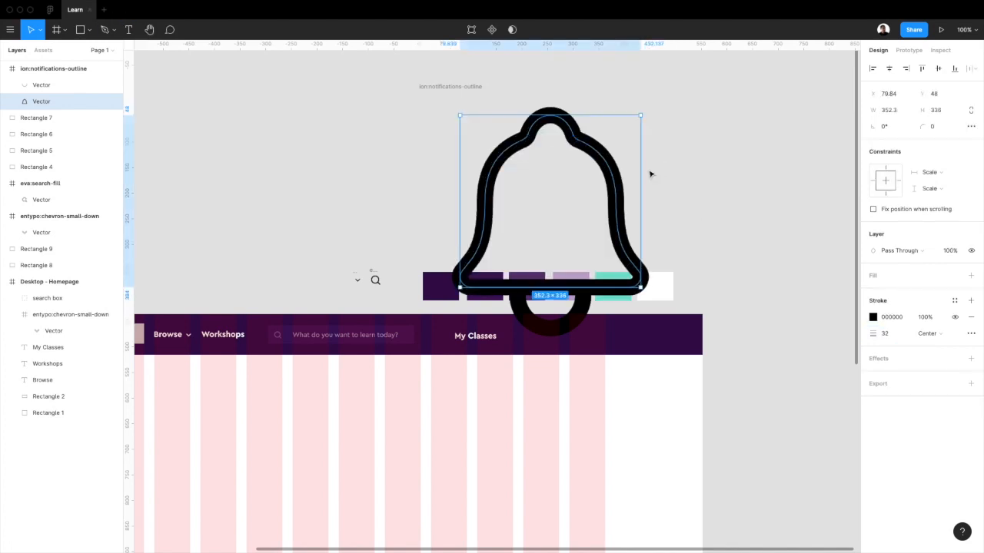
Step: Outline the strokes of the imported bell icon and scale the resulting shapes down to about 36 × 42
left_click(472, 87)
right_click(471, 87)
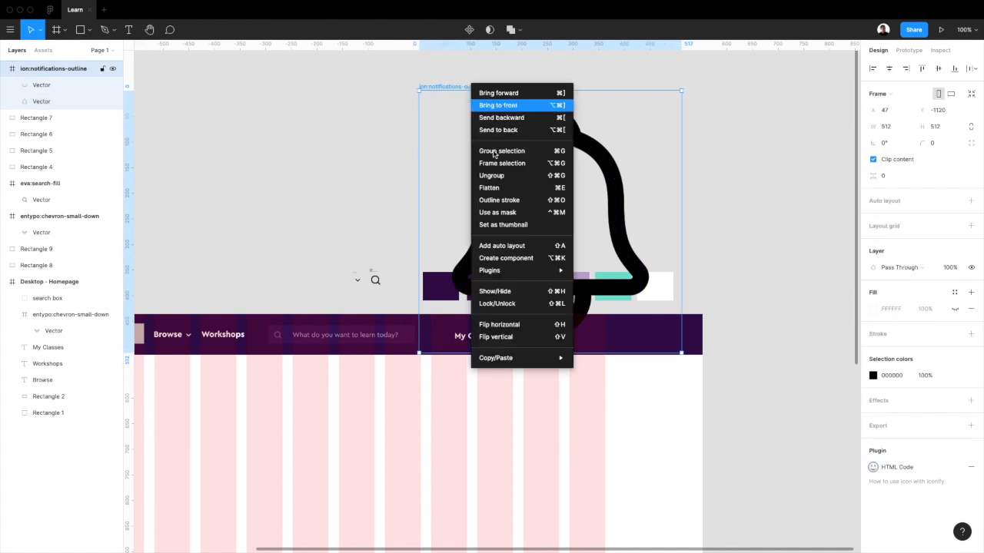
mouse_move(530, 270)
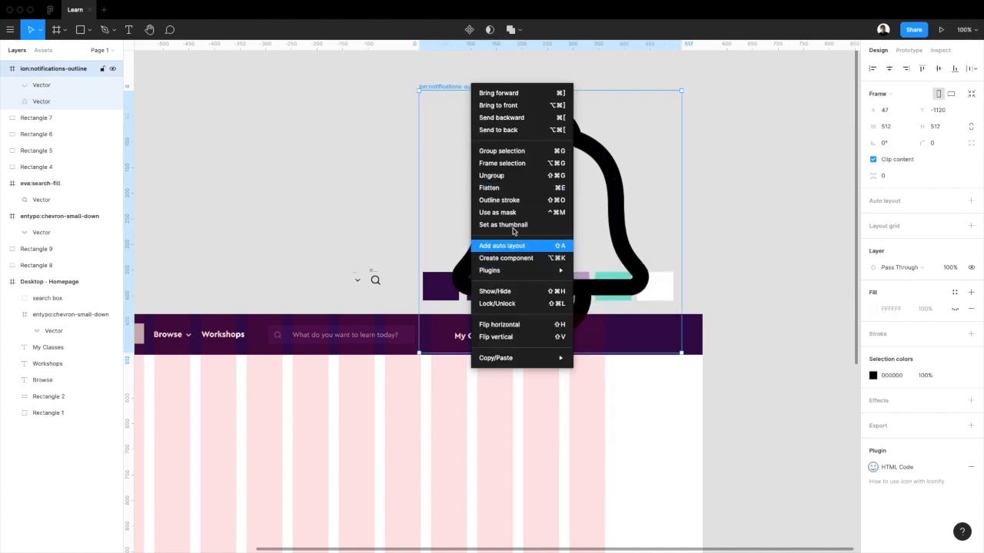
left_click(504, 200)
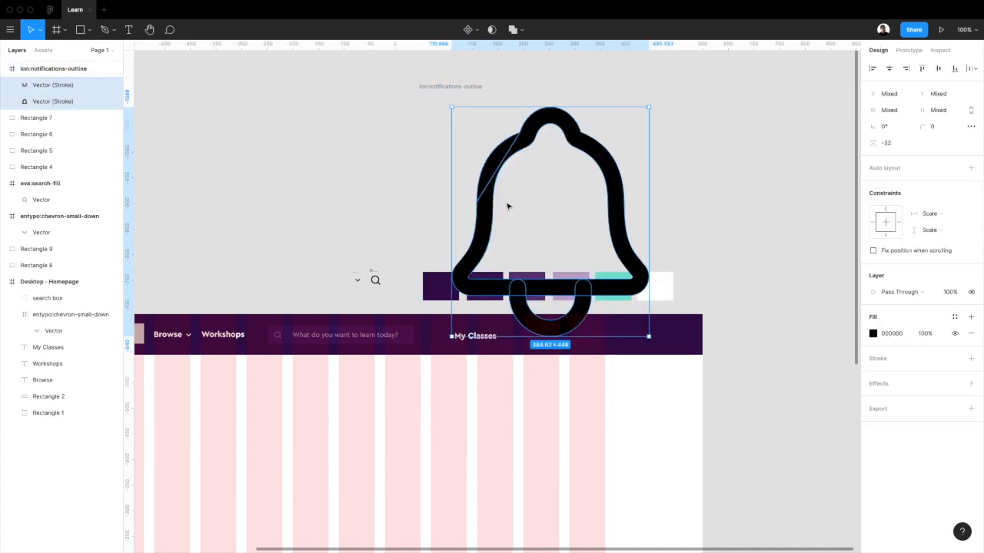
left_click_drag(452, 107, 543, 215)
key("super+equal")
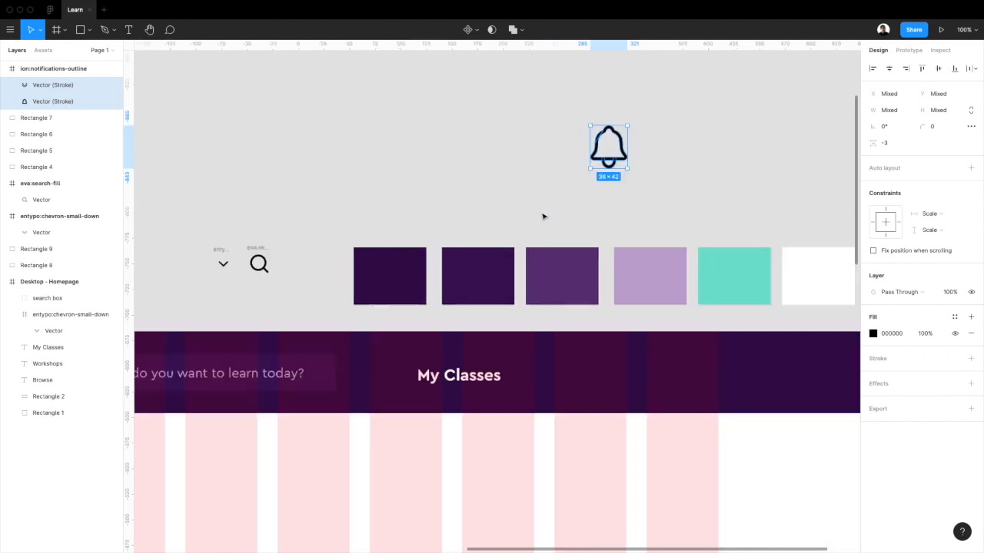
scroll(542, 217, "up", 3)
scroll(542, 217, "right", 3)
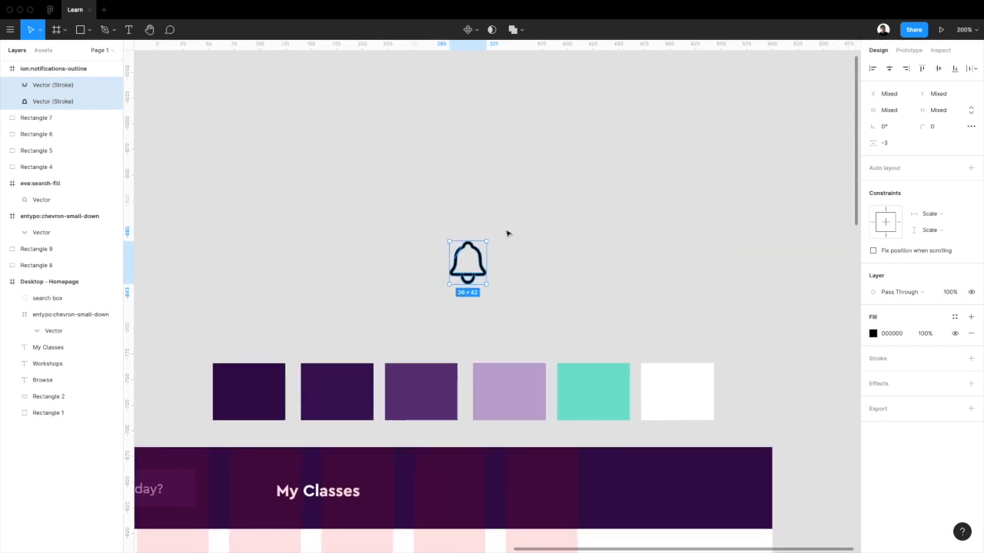
Step: Undo the bell icon's scaling and stroke outlining
key("super+z")
key("super+z")
key("super+minus")
scroll(461, 219, "up", 1)
scroll(461, 219, "right", 2)
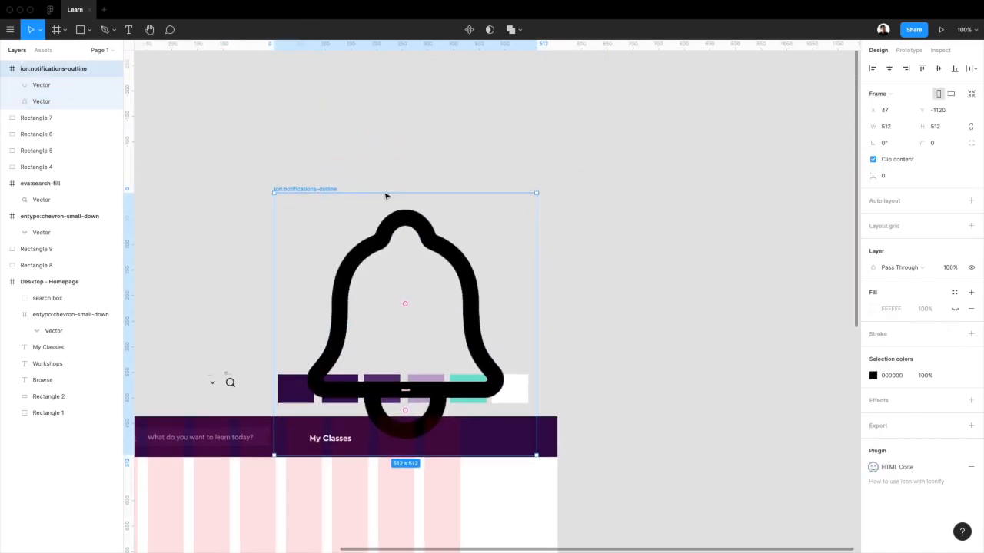
Step: Move the bell icon's frame up, clear of the color swatches, to X -4, Y -1353
left_click_drag(329, 190, 305, 70)
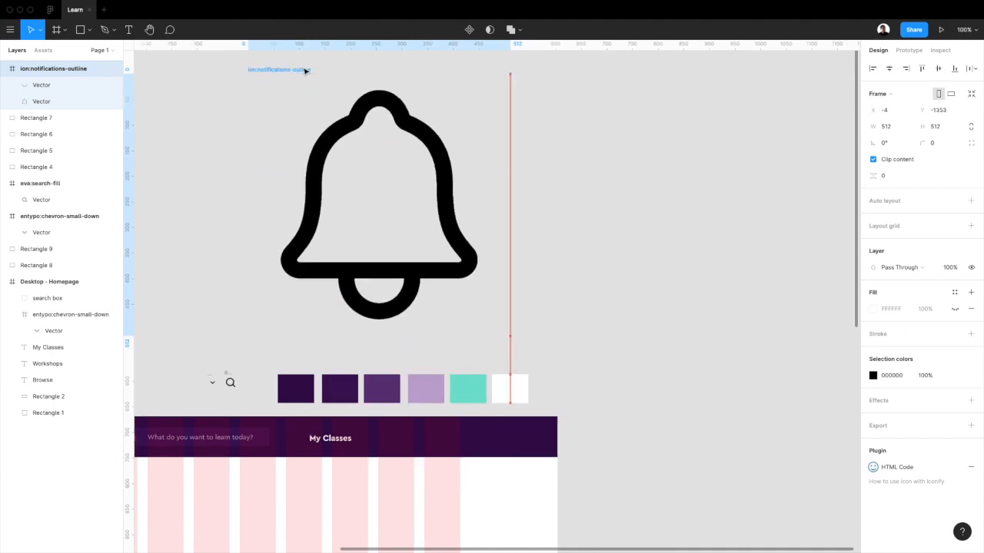
scroll(304, 72, "up", 1)
scroll(304, 71, "left", 1)
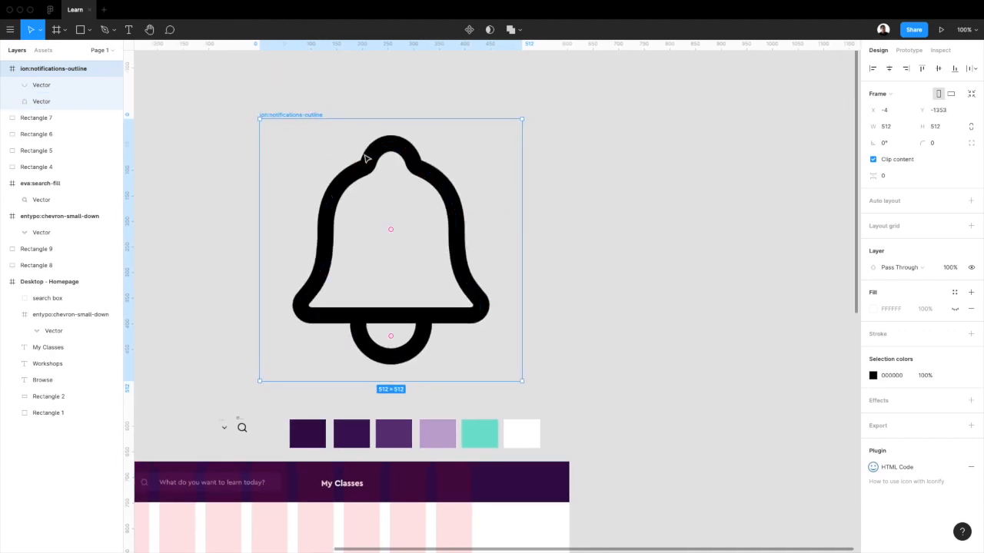
left_click(361, 155)
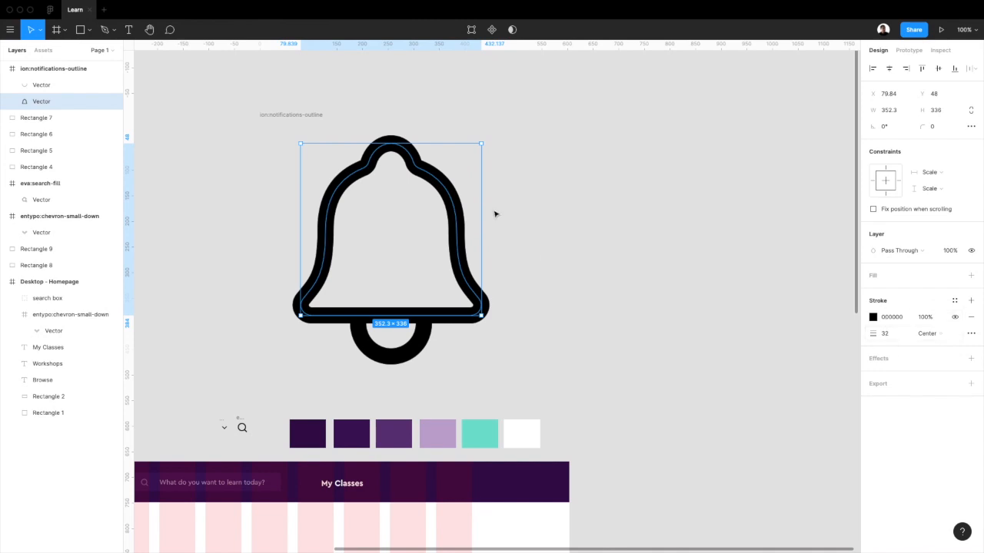
left_click(270, 115)
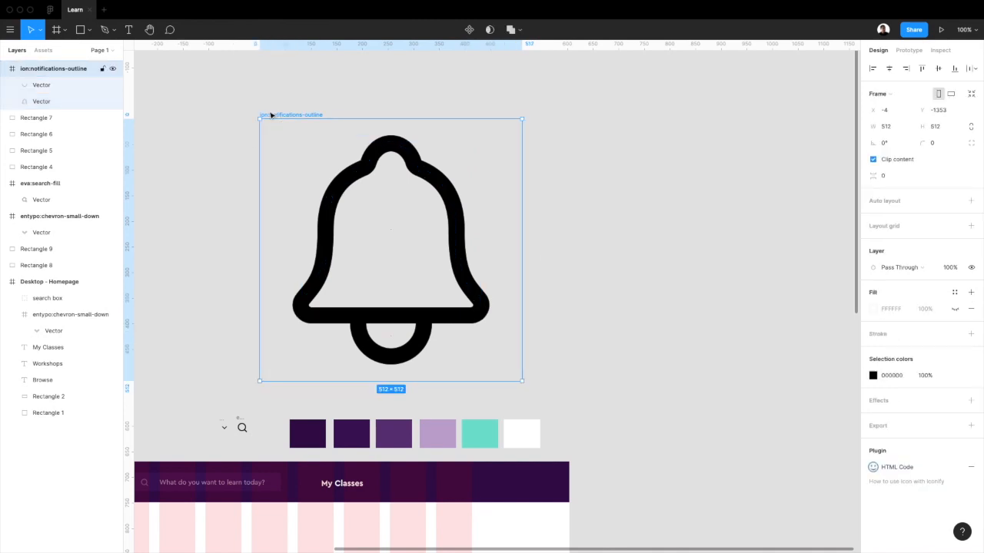
Step: Duplicate the bell icon's frame to the right at X 573 and outline the strokes of the copy
left_click_drag(271, 114, 565, 109)
left_click(290, 115)
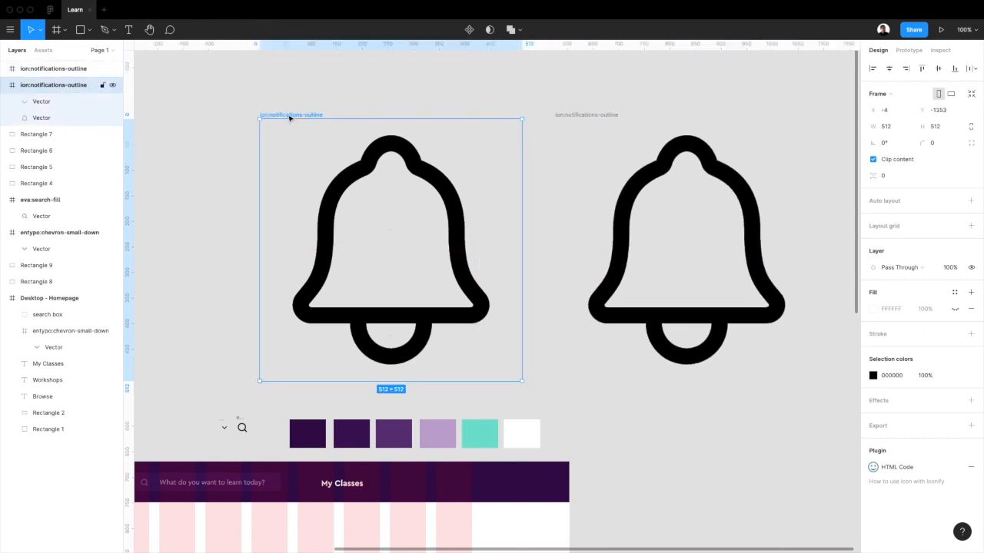
left_click(575, 115)
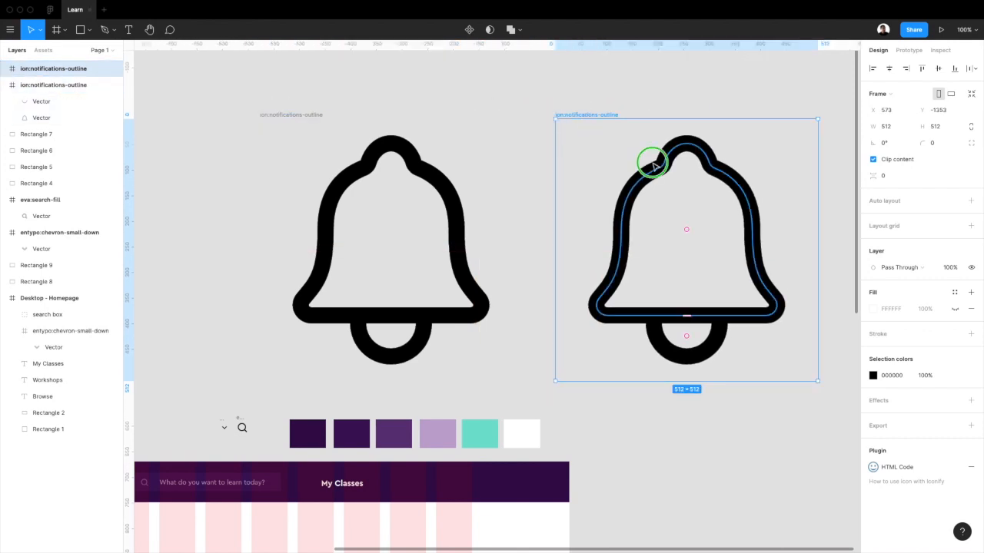
right_click(652, 165)
left_click(686, 298)
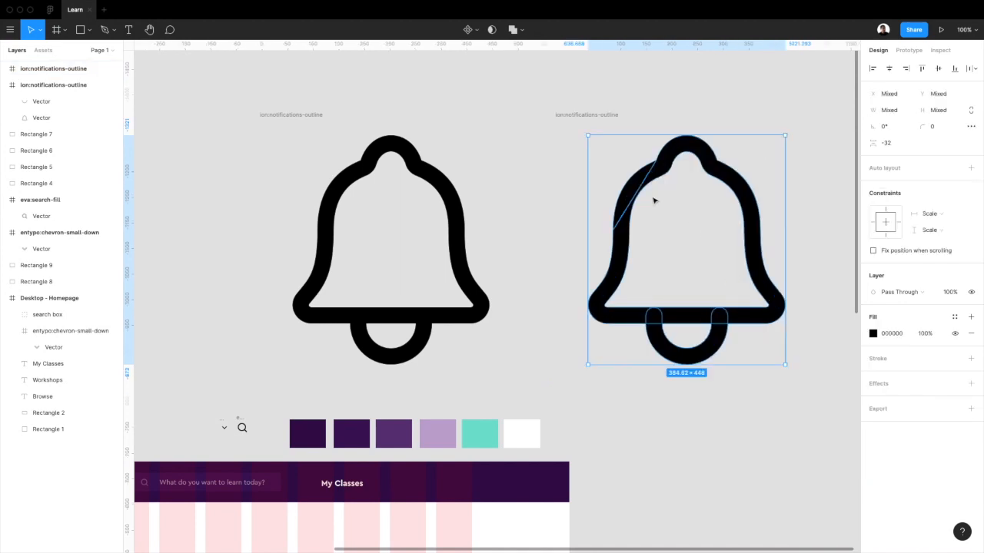
Step: Scale both bell icon frames down together to about 164 × 164 to compare the stroked and outlined versions
left_click(320, 116)
left_click(596, 116, "shift")
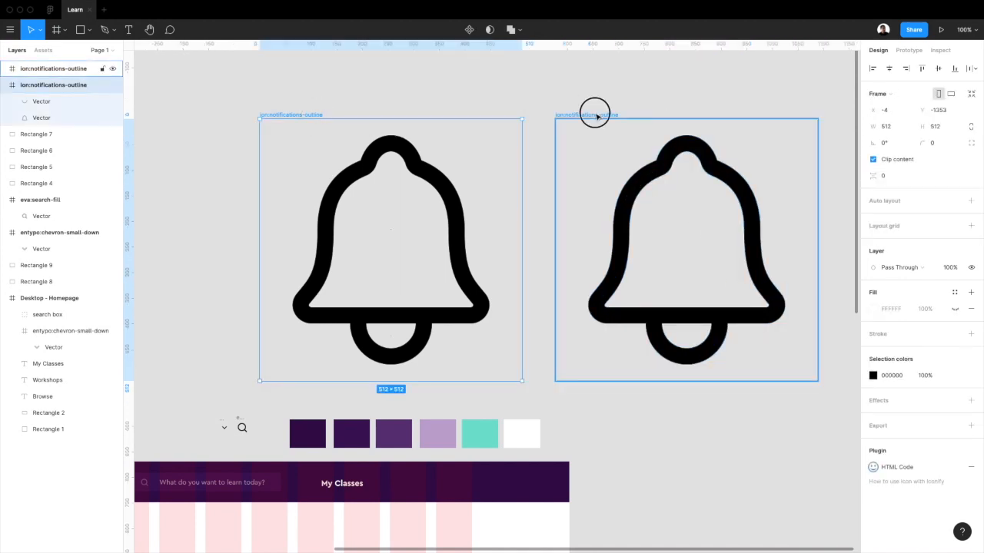
left_click_drag(818, 121, 438, 378)
double_click(283, 333)
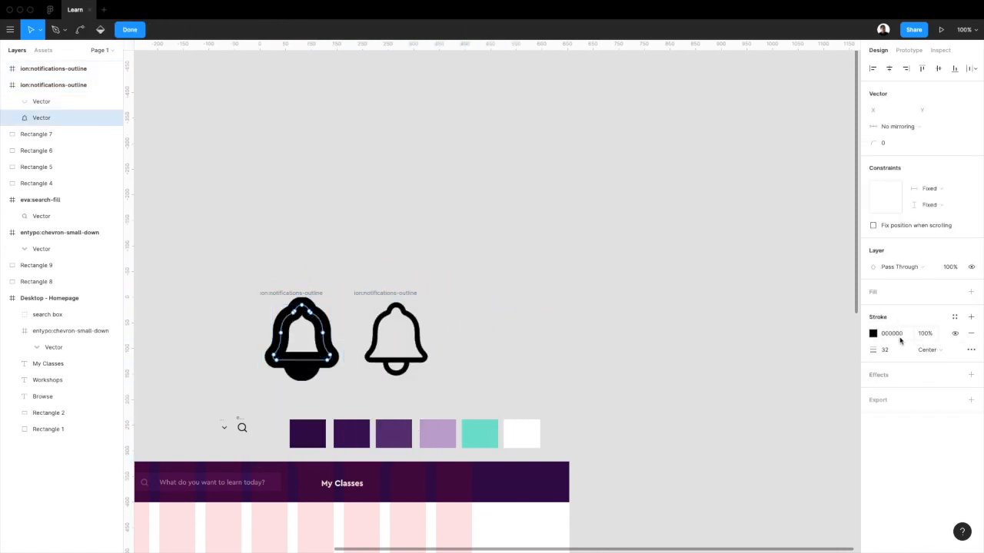
Step: Duplicate the outlined bell icon to the right and set the copy's size to 24 × 24 with proportions locked
left_click(385, 293)
left_click_drag(385, 293, 494, 295)
left_click(935, 126)
type("24")
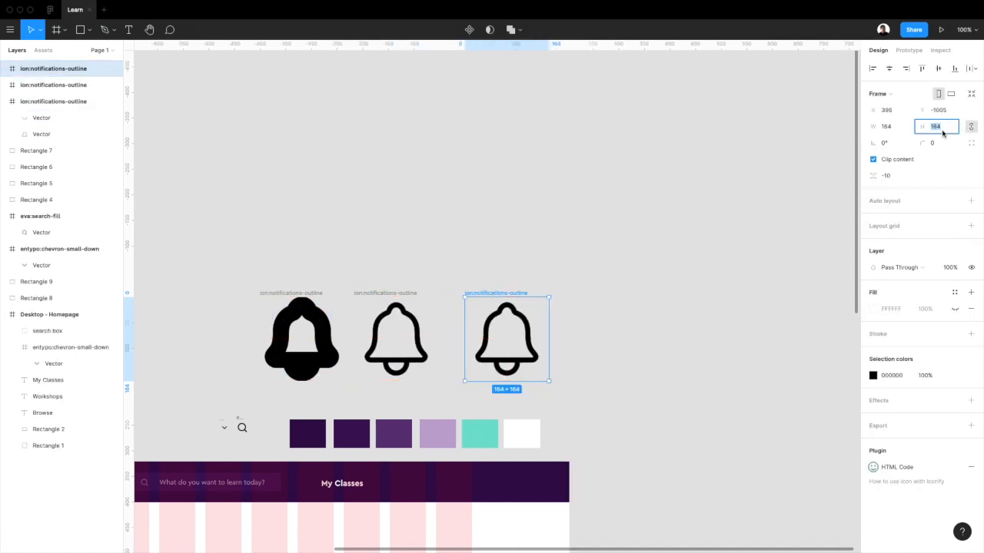
key("Return")
scroll(459, 284, "down", 3)
scroll(459, 284, "left", 1)
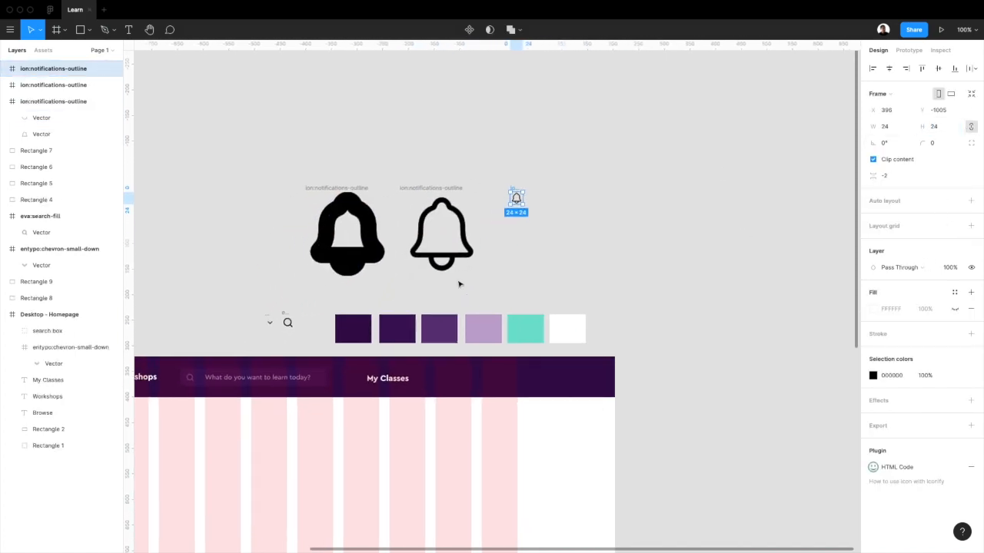
Step: Place a copy of the 24 × 24 bell in the header bar right of My Classes, at X 1061, Y 30
left_click_drag(514, 192, 425, 372)
scroll(425, 372, "up", 5)
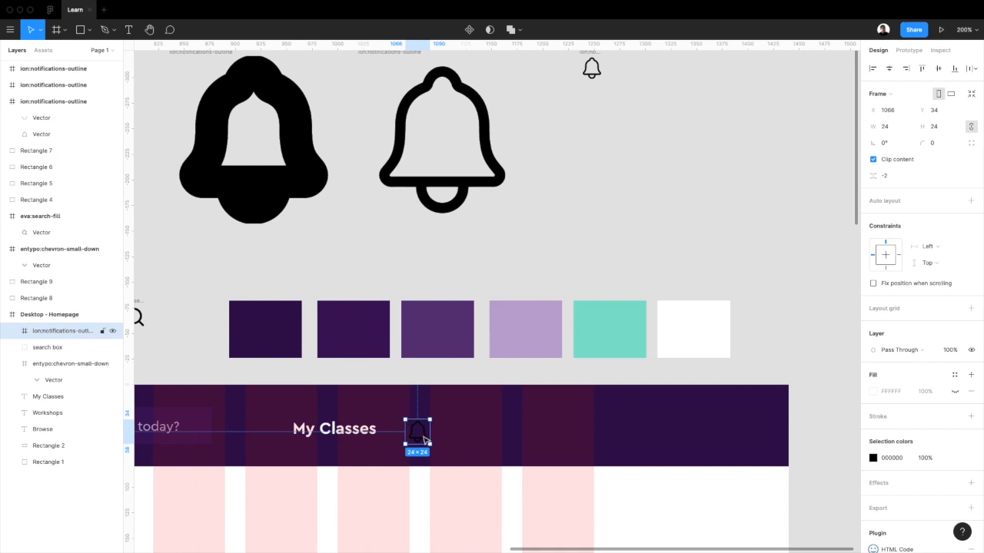
left_click_drag(423, 439, 419, 436)
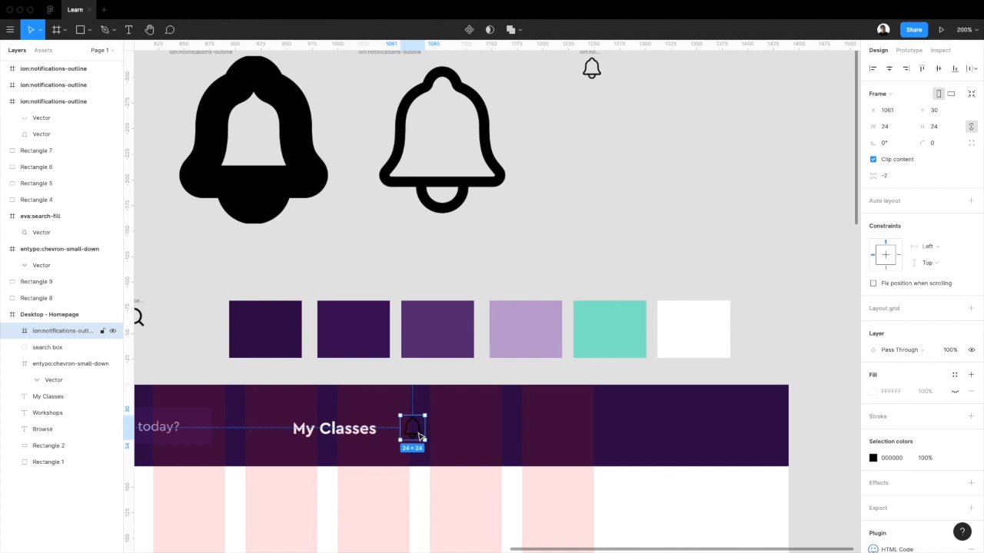
left_click_drag(419, 436, 419, 436)
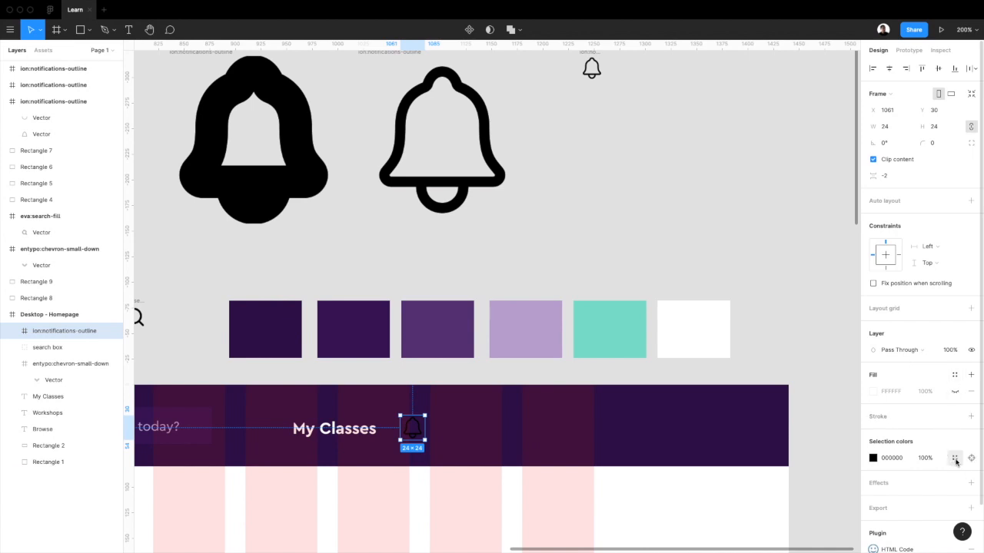
Step: Apply the Edu White color style to the header's bell icon and shift it to X 1059
left_click(971, 458)
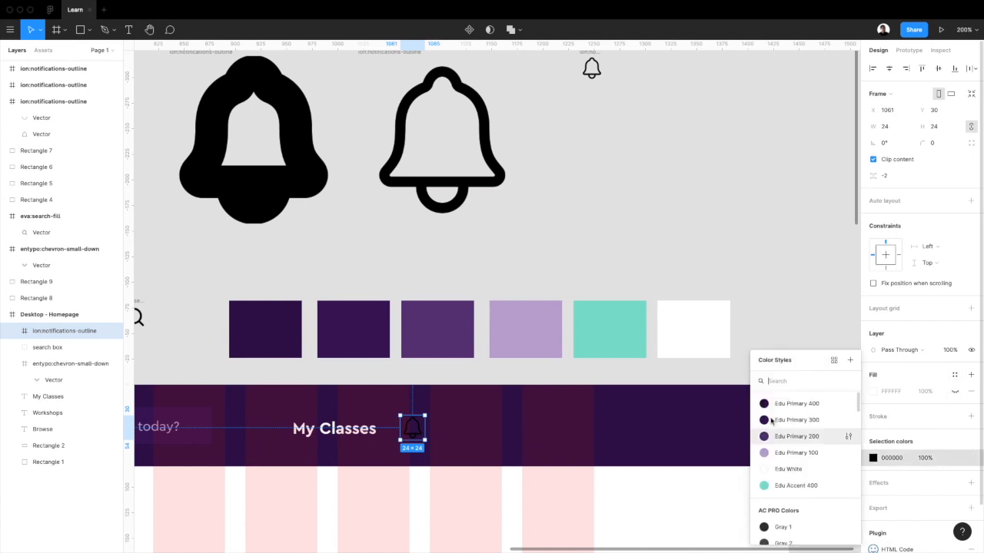
left_click(792, 468)
scroll(396, 430, "left", 2)
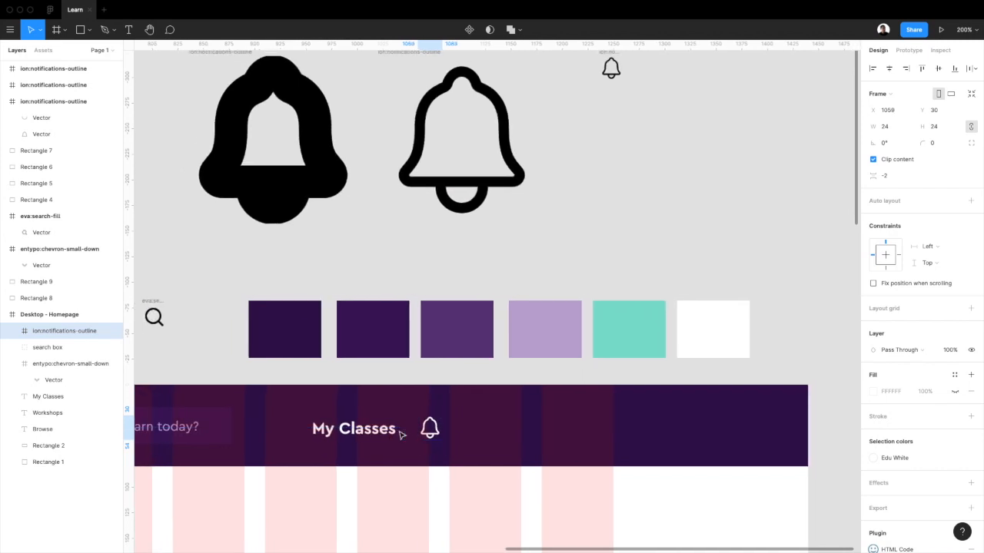
left_click(712, 266)
Step: Draw a circle right of the bell and a 97 × 36 rectangle at X 1153, Y 24 beside it
key("o")
mouse_move(461, 416)
left_mouse_down()
mouse_move(491, 444)
mouse_move(474, 431)
mouse_move(591, 440)
mouse_move(567, 431)
left_mouse_up()
scroll(543, 281, "right", 1)
key("r")
left_click(939, 112)
type("36")
key("Return")
scroll(566, 433, "left", 2)
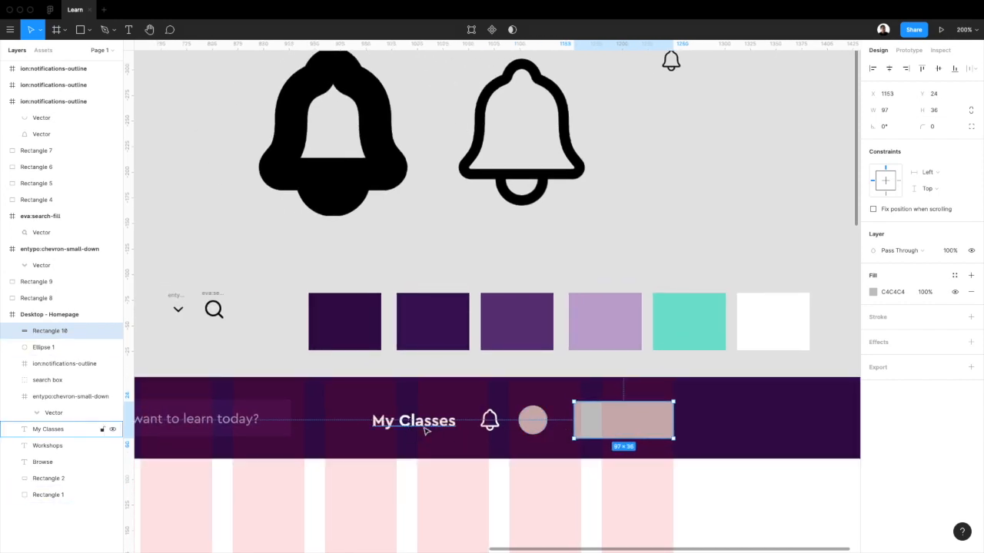
Step: Move My Classes, the bell icon and the circle together to the left, away from the new rectangle
left_click(423, 425)
left_click(496, 427, "shift")
left_click(536, 425, "shift")
left_click_drag(533, 426, 517, 426)
Step: Set the font size of the Browse, Workshops and My Classes texts to 15
key("super+minus")
key("super+equal")
scroll(533, 425, "left", 6)
left_click(267, 406)
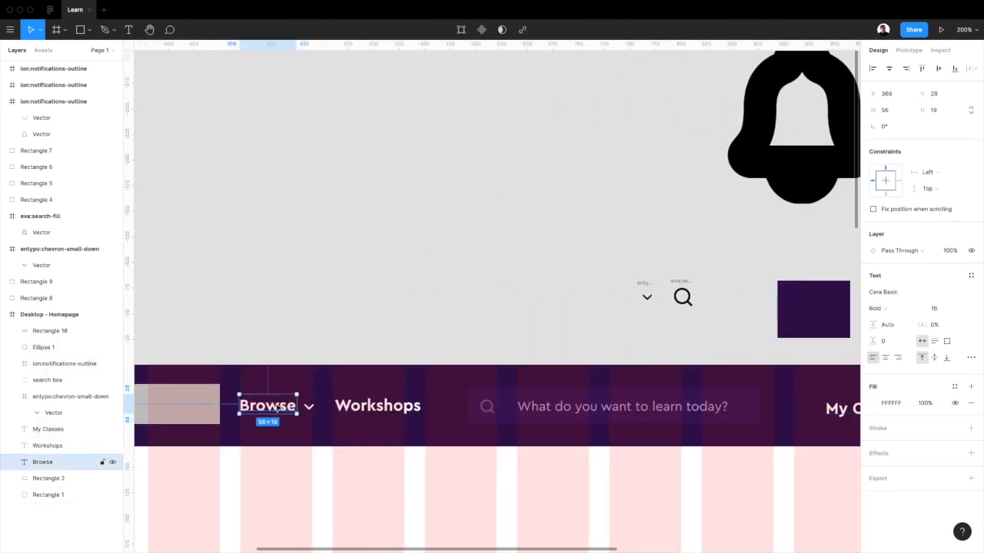
left_click(377, 405, "shift")
scroll(422, 412, "right", 6)
left_click(461, 416, "shift")
type("15")
key("Return")
scroll(696, 408, "left", 5)
key("super+minus")
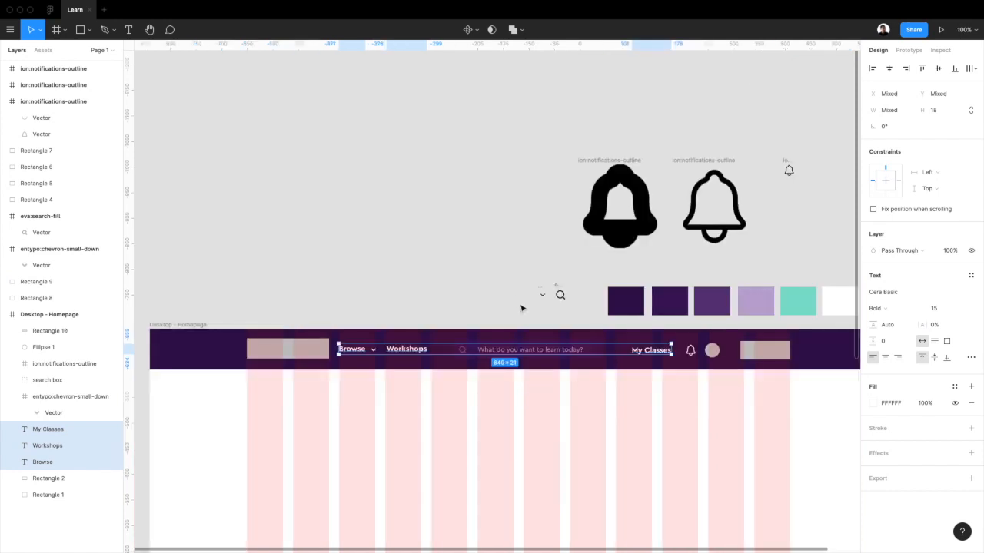
left_click(494, 285)
Step: Move the chevron closer to Browse, to X 422
left_click(377, 351)
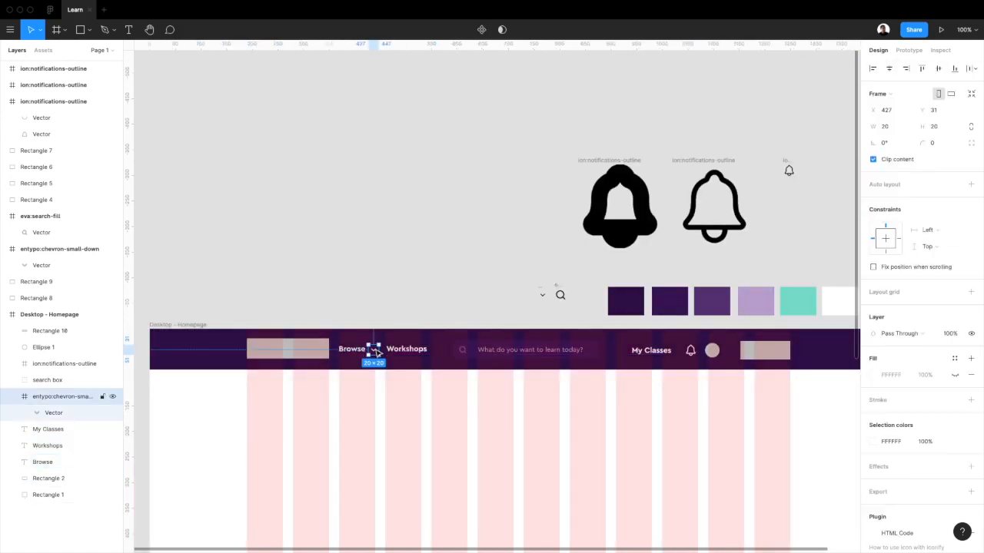
left_click_drag(377, 352, 377, 352)
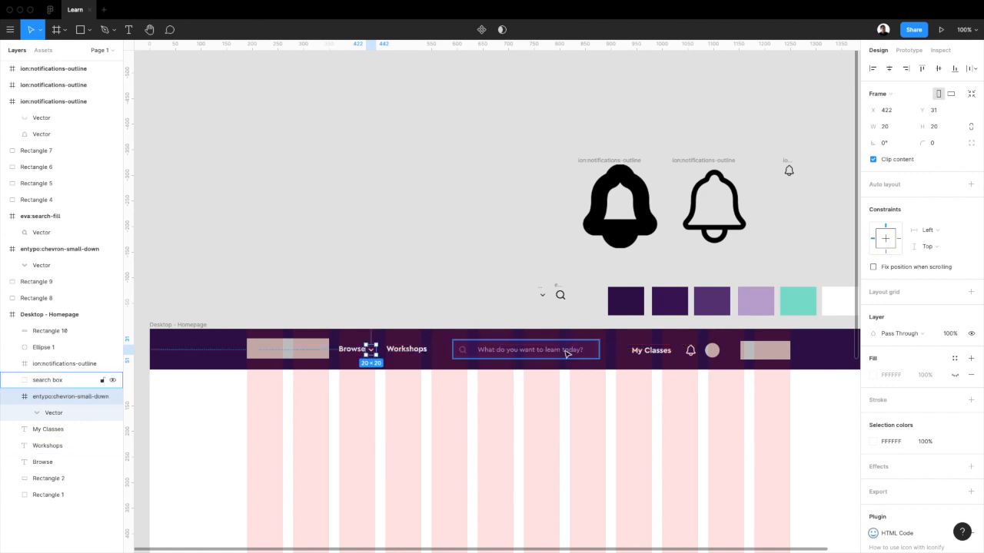
left_click(353, 351, "shift")
left_click(387, 296)
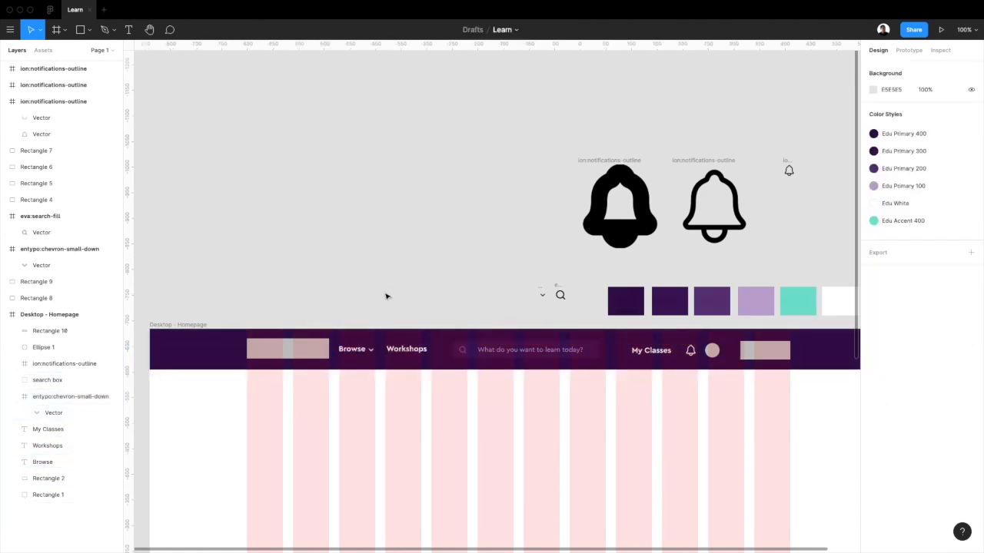
Step: Align the tops of Browse, its chevron, Workshops and My Classes, and nudge them down together to Y 30
left_click(359, 348)
left_click(328, 277, "shift")
left_click(376, 275, "shift")
left_click(661, 353, "shift")
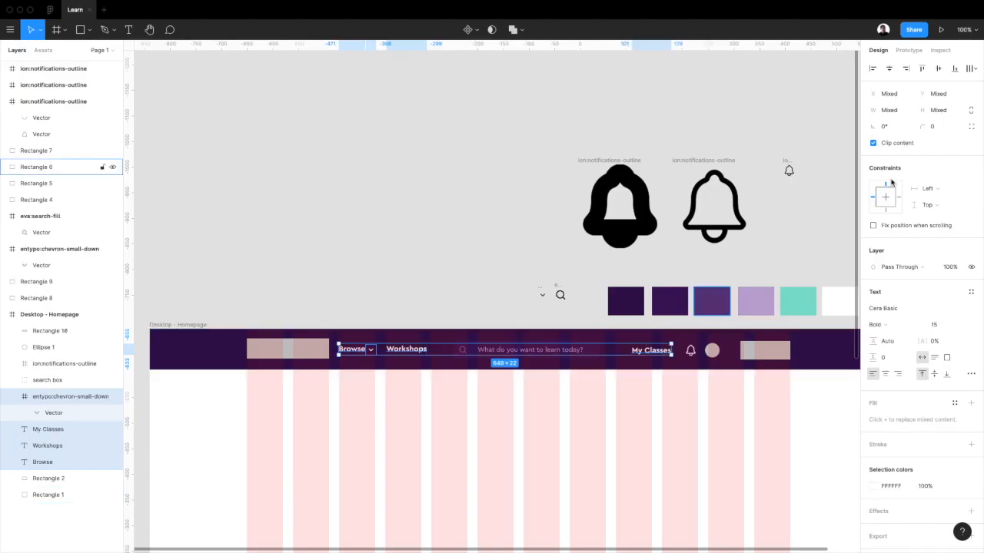
left_click(922, 69)
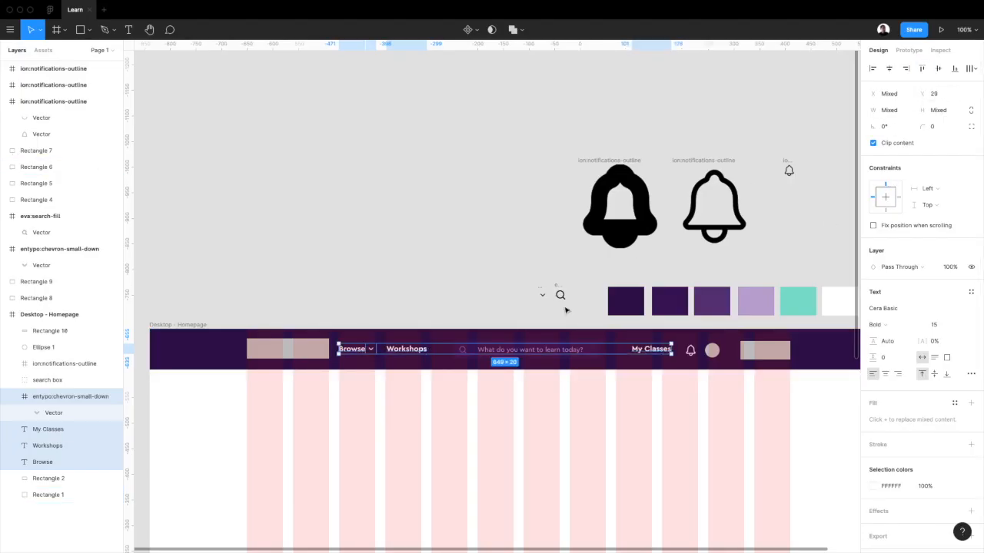
key("alt")
key("Down")
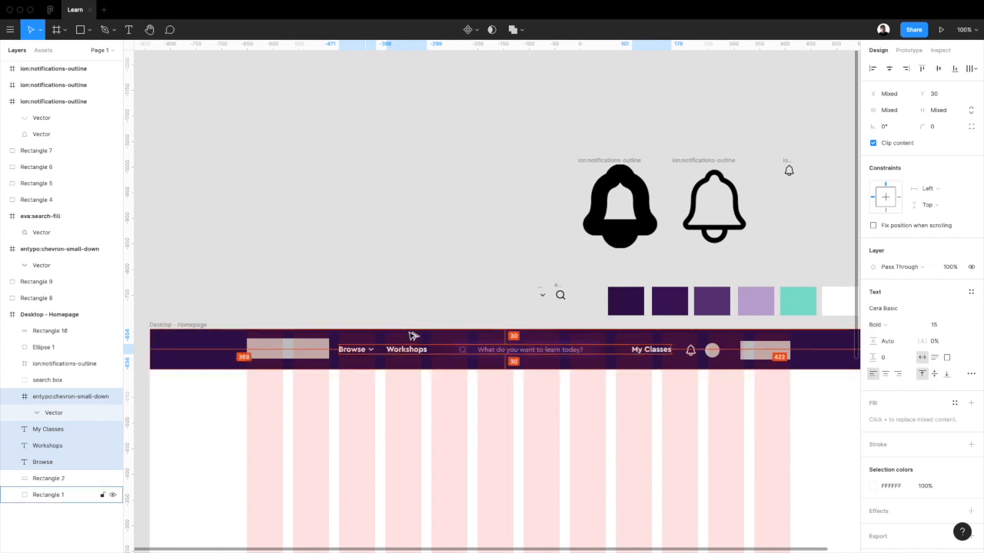
Step: Lower the chevron beside Browse to Y 32
key("super+plus")
scroll(410, 337, "left", 1)
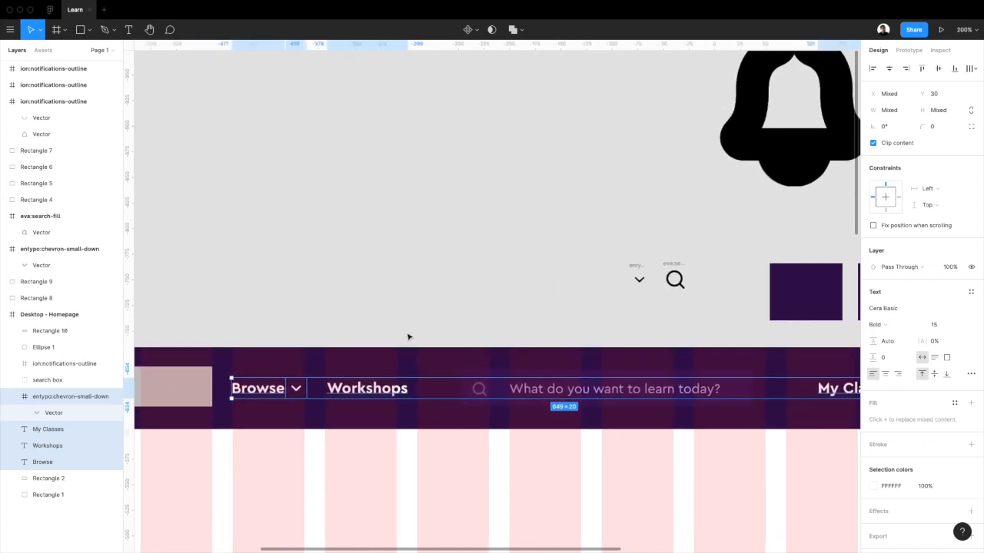
left_click(406, 325)
left_click(296, 390)
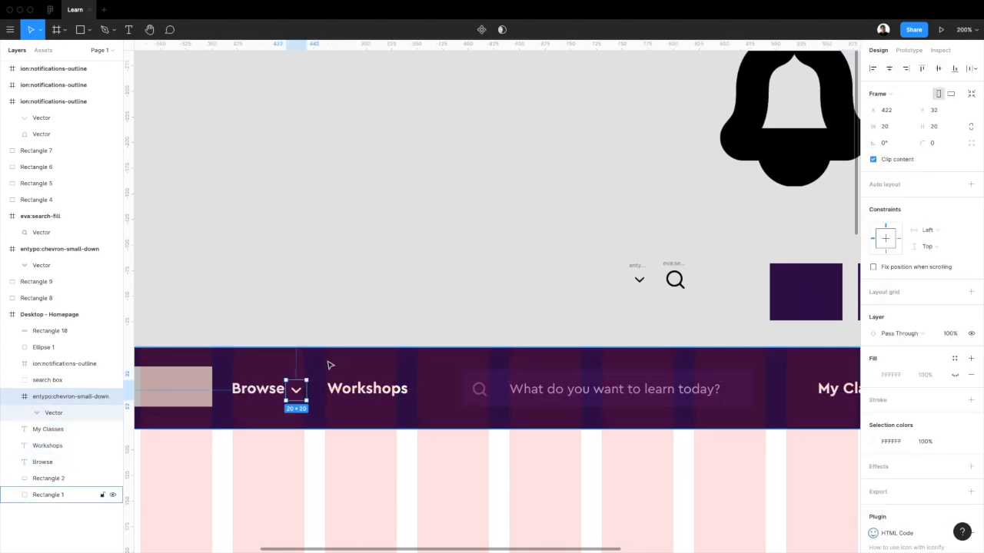
Step: Widen the header's rightmost gray rectangle toward the circle to 118 × 36, starting at X 1132
left_click(684, 347)
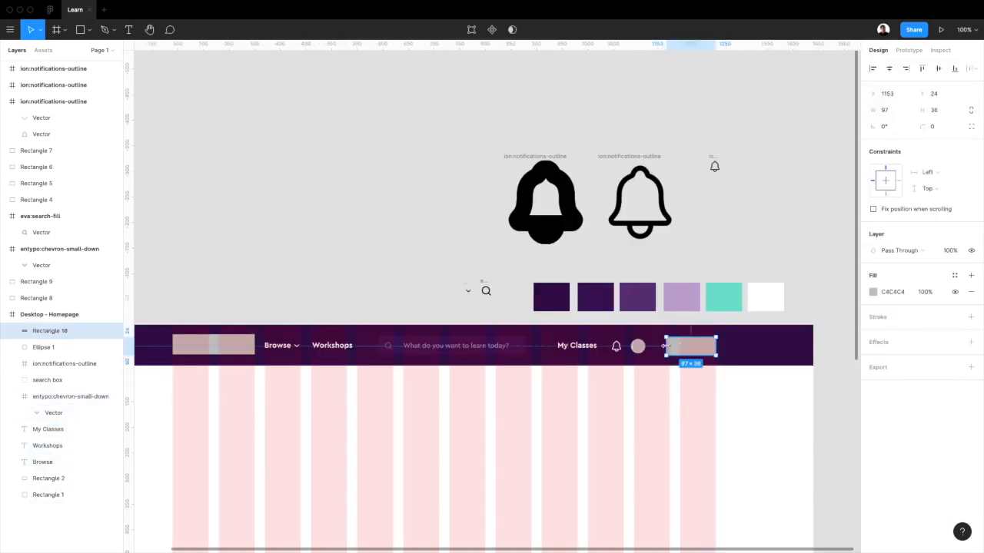
left_click_drag(661, 345, 656, 346)
Step: Duplicate the My Classes text onto the gray rectangle, bring the copy to front and place it at X 1152, Y 31
key("super+plus")
scroll(650, 351, "right", 3)
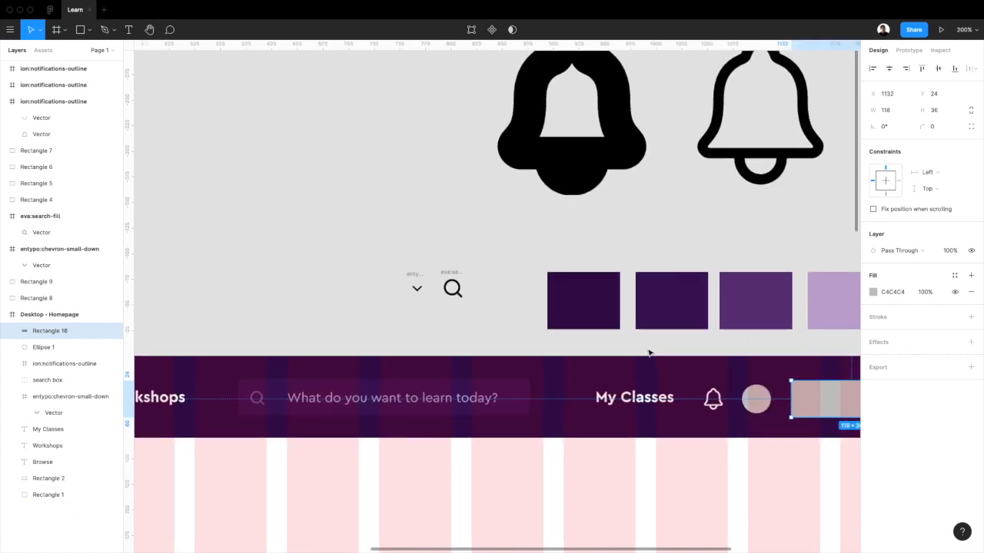
left_click(437, 395)
left_click_drag(438, 395, 658, 405)
right_click(658, 405)
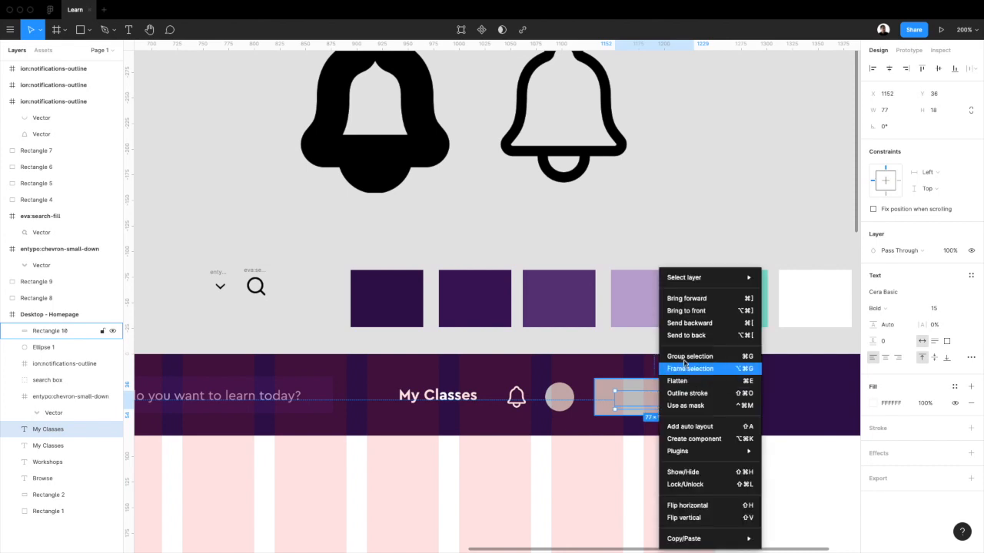
left_click(687, 312)
left_click_drag(667, 405, 668, 399)
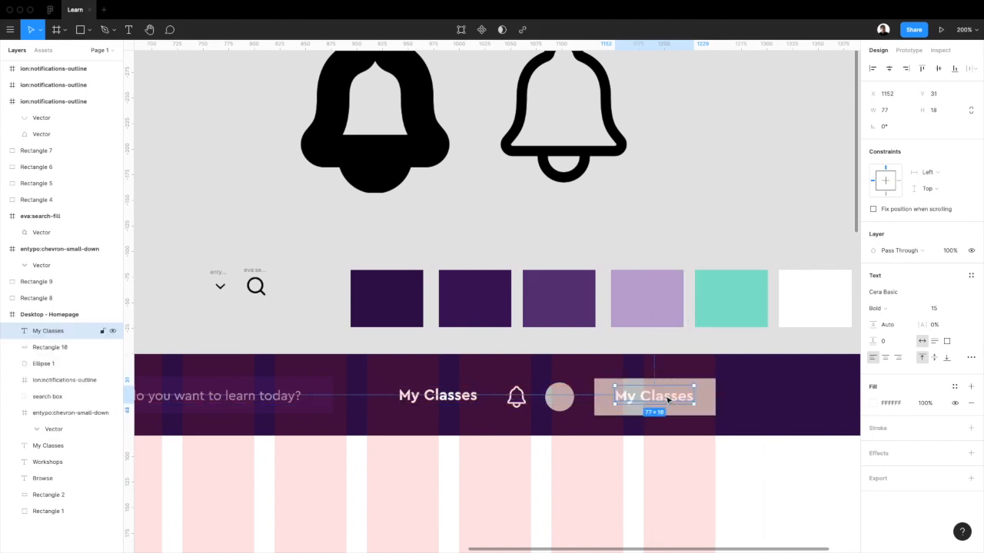
Step: Change the text on the gray rectangle to Go Premium and nudge it to X 1149, Y 35
key("shift+0")
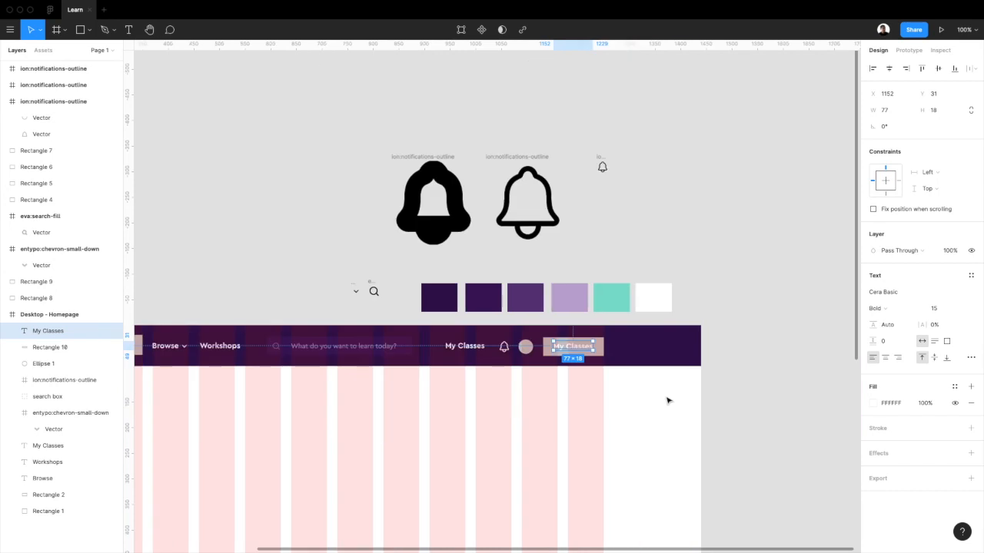
double_click(580, 350)
type("Go Premium")
key("Escape")
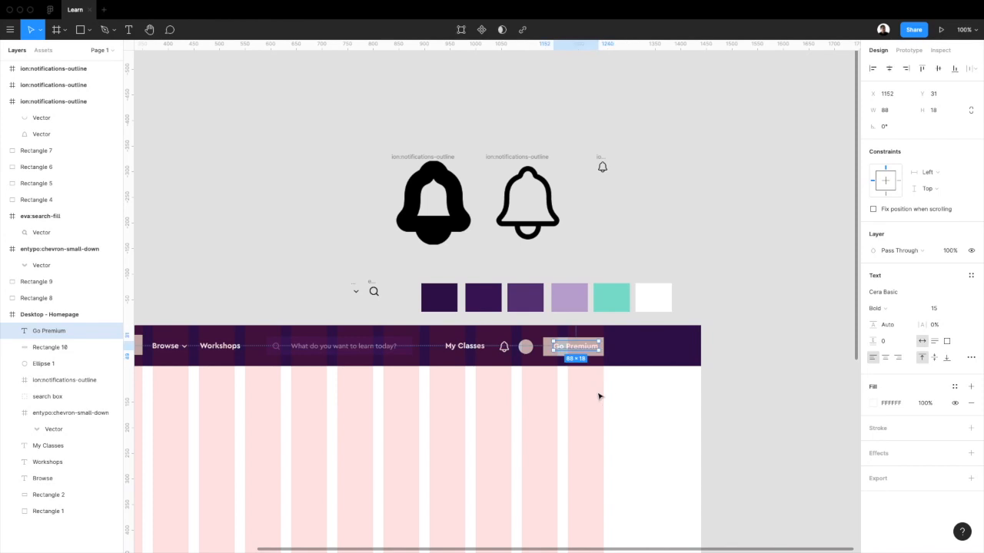
key("Left")
key("Left")
key("Left")
key("Down")
key("Down")
key("Down")
key("Down")
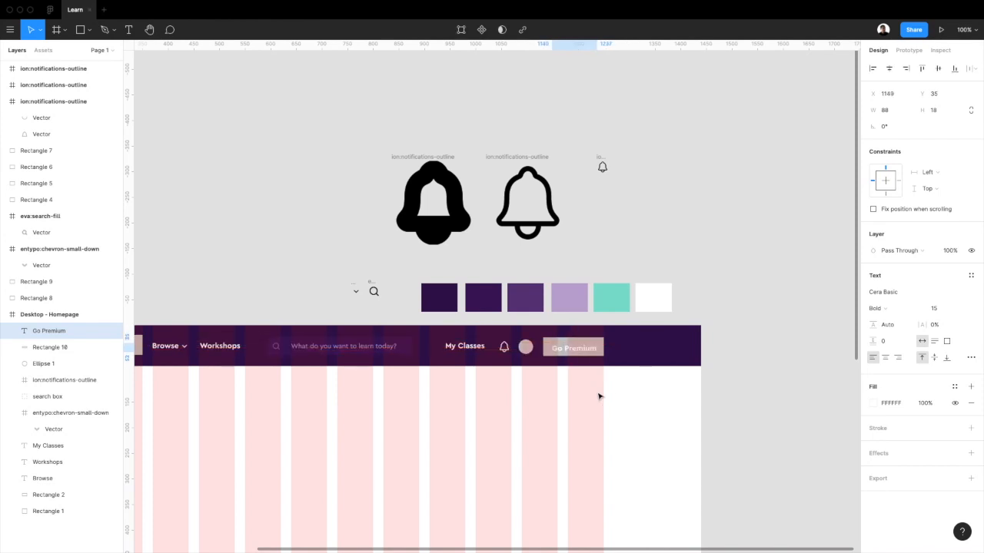
Step: Hide the layout grids and fill the rectangle behind Go Premium with the Edu Primary 100 style
key("ctrl+g")
left_click(566, 393)
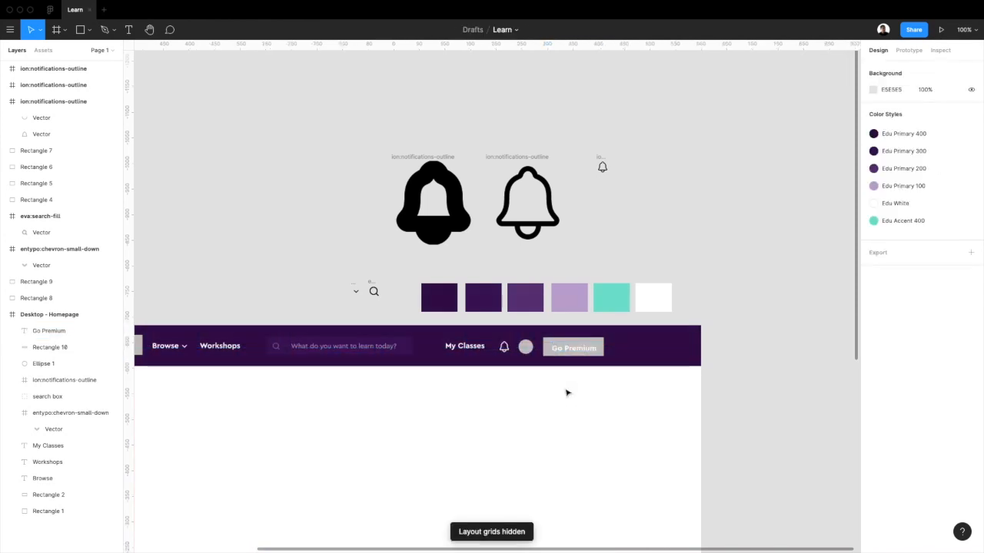
key("plus")
scroll(566, 394, "right", 5)
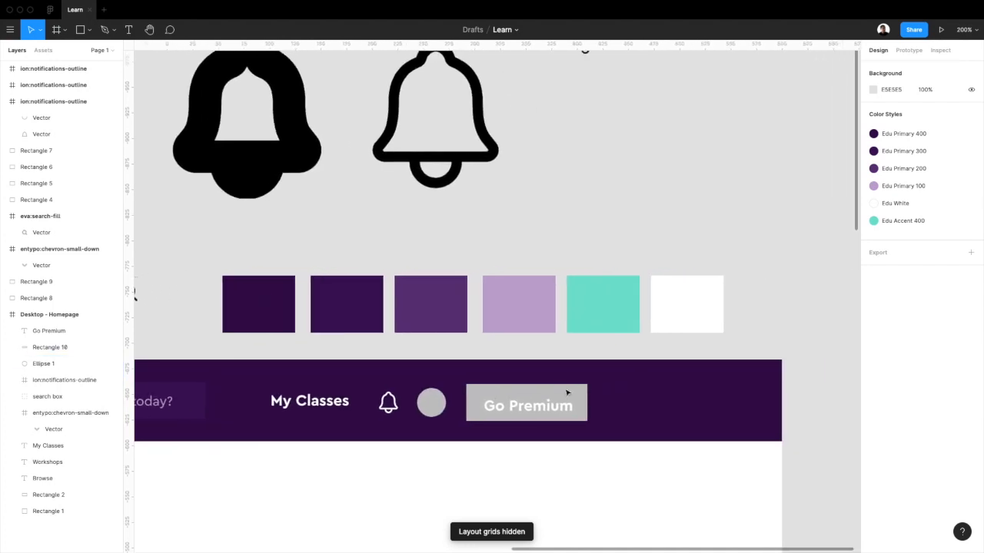
left_click(557, 400)
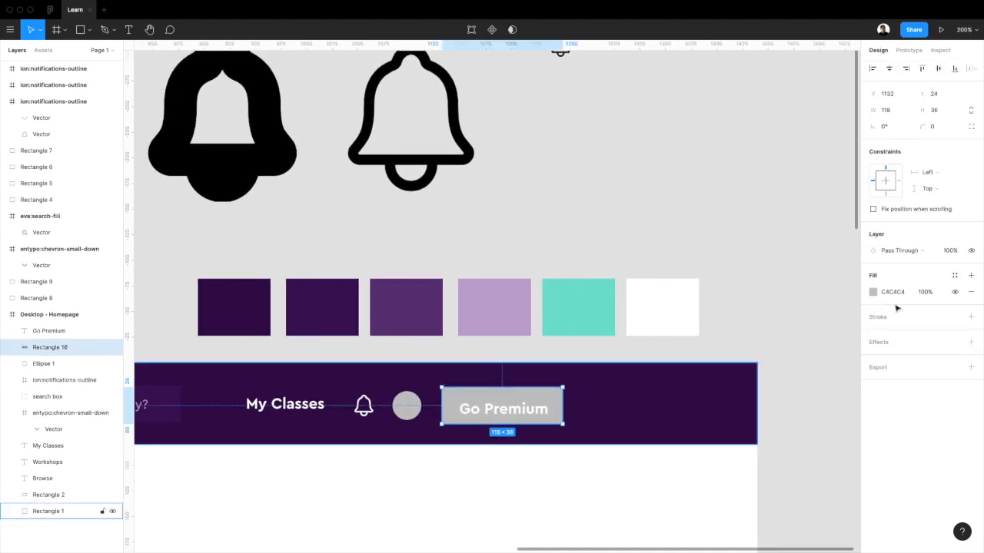
left_click(954, 275)
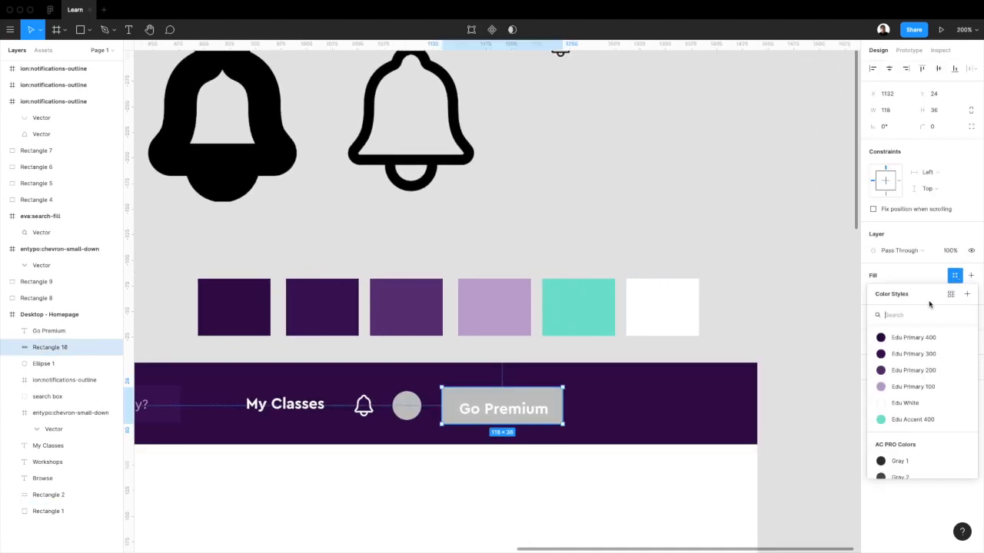
left_click(906, 387)
left_click(571, 483)
Step: Apply the Edu Primary 400 style to the Go Premium text and nudge it up to Y 33
left_click(496, 412)
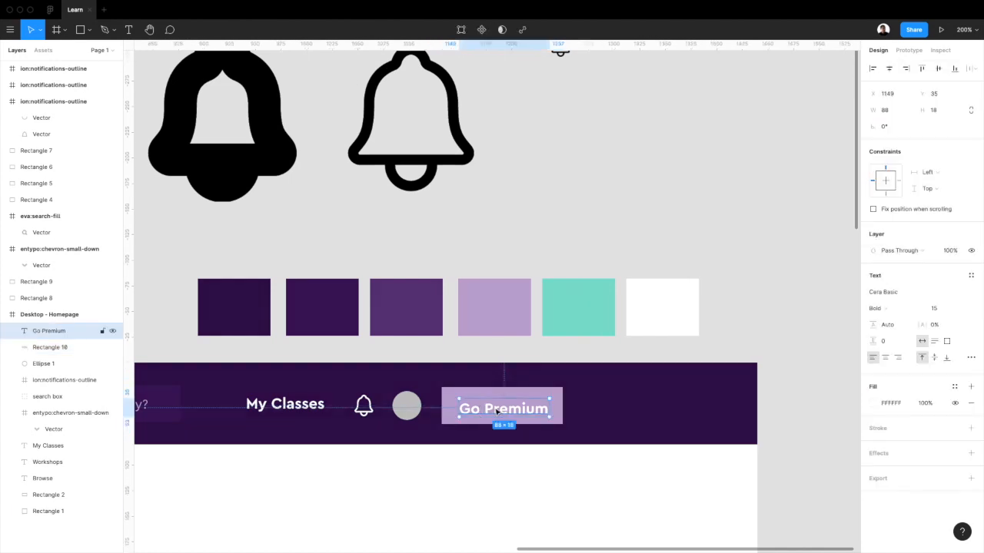
scroll(496, 410, "left", 1)
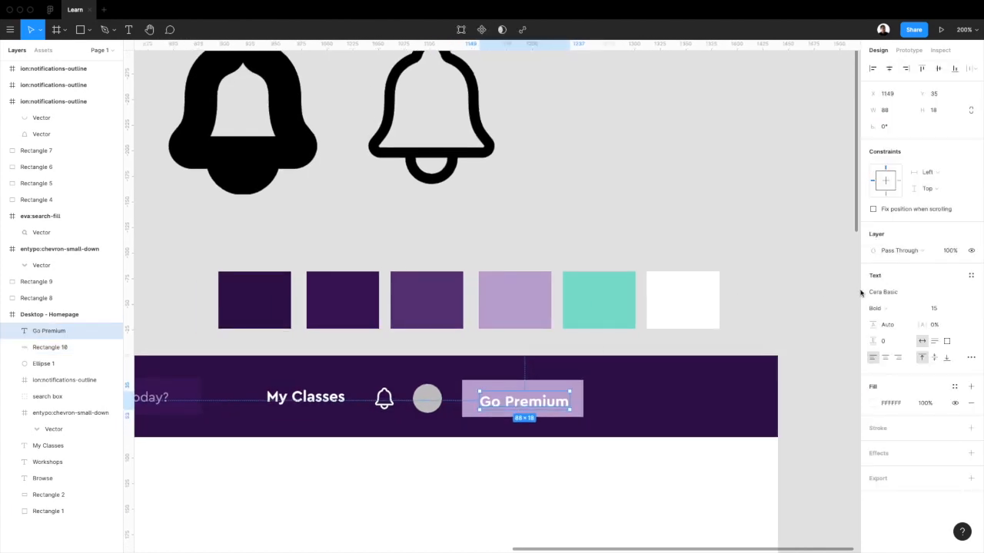
left_click(954, 386)
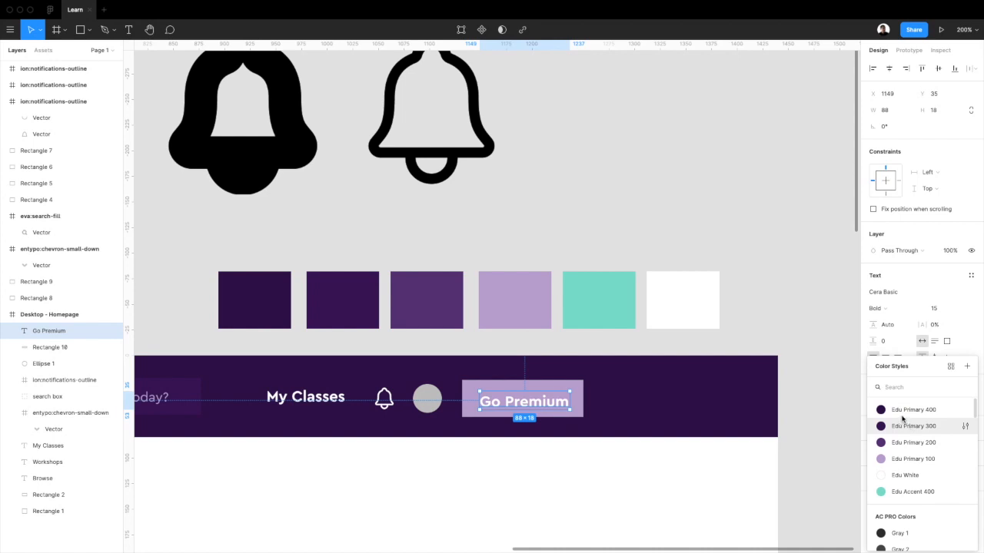
left_click(904, 415)
key("Up")
key("Up")
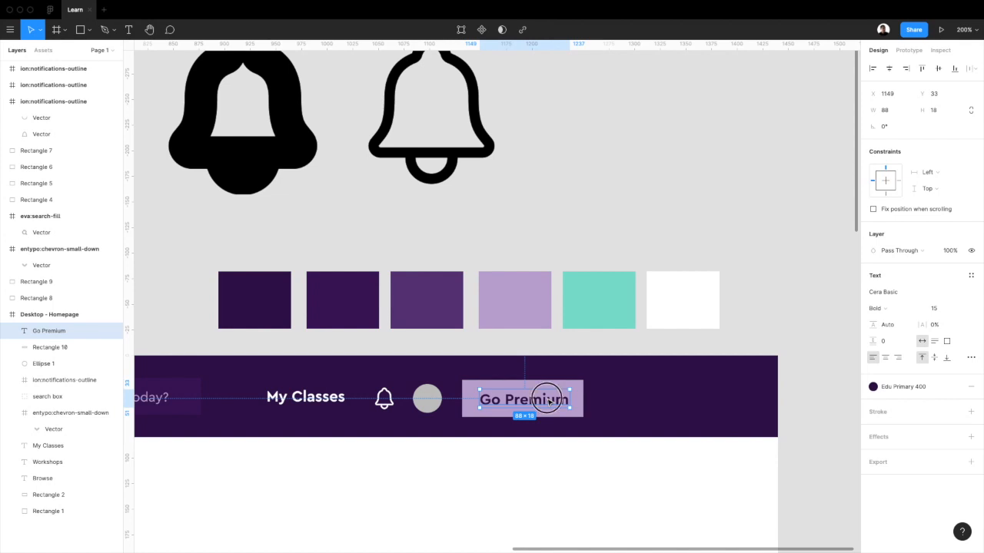
Step: Center the Go Premium text horizontally on its purple rectangle
double_click(547, 399)
key("Escape")
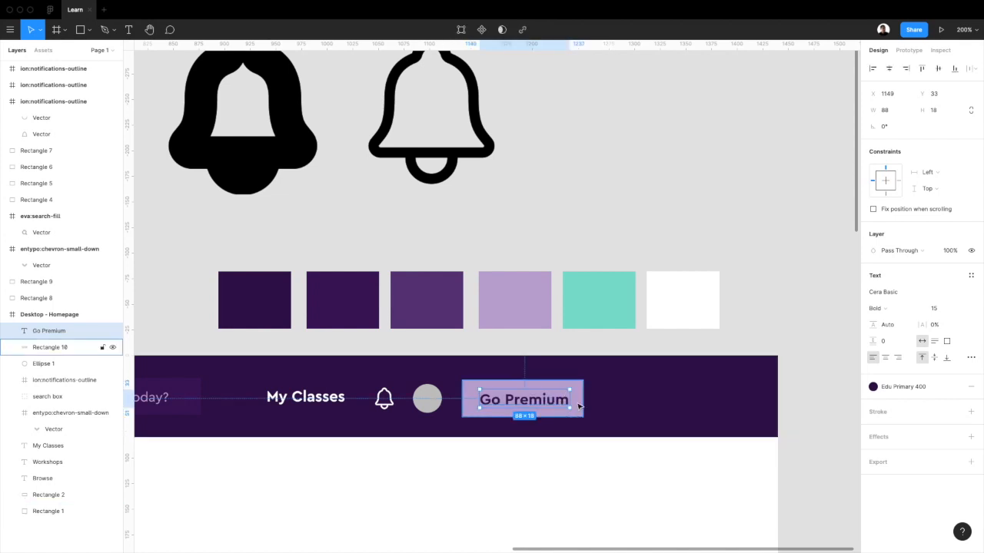
left_click(50, 347, "shift")
left_click(890, 69)
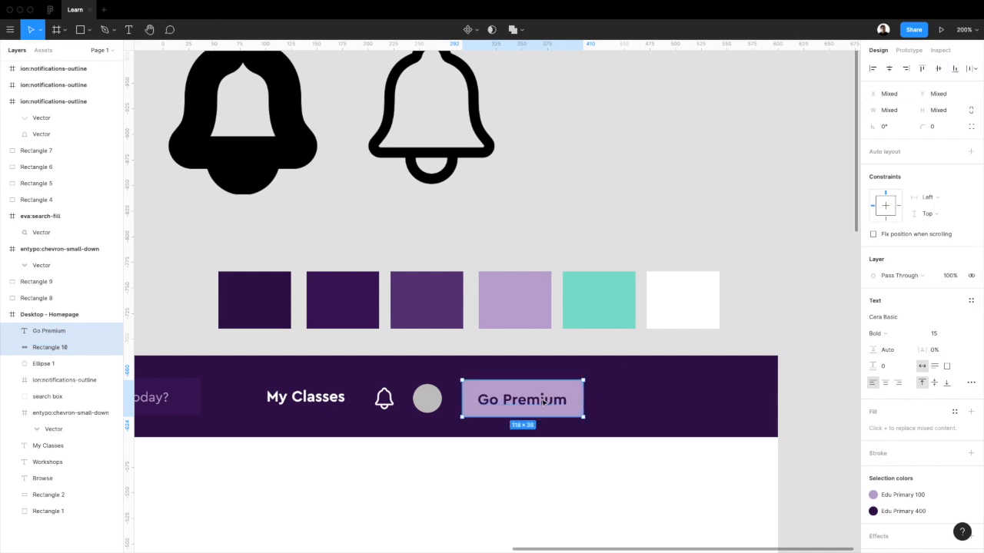
Step: Group the Go Premium text with its rectangle and rename the group CTA
key("ctrl+g")
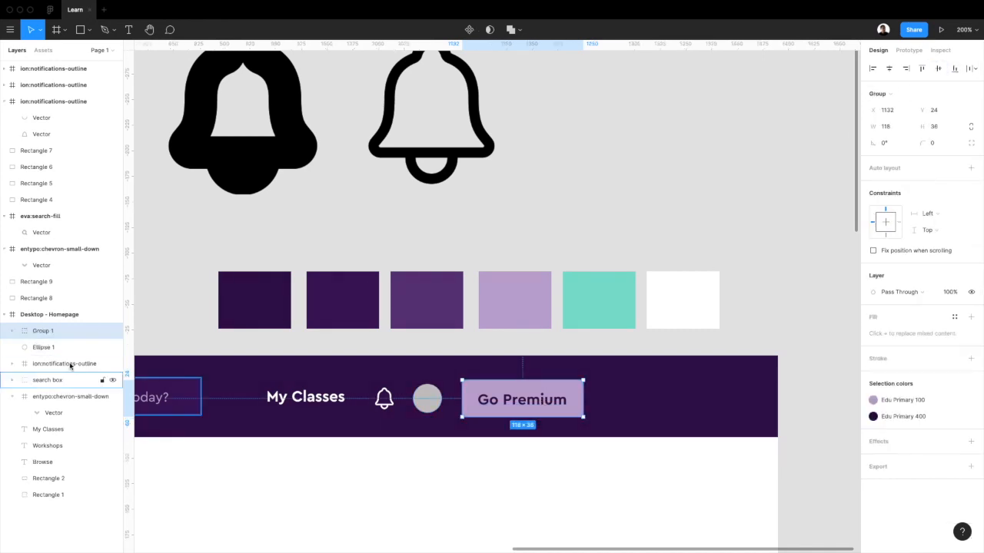
double_click(37, 331)
type("C")
key("Return")
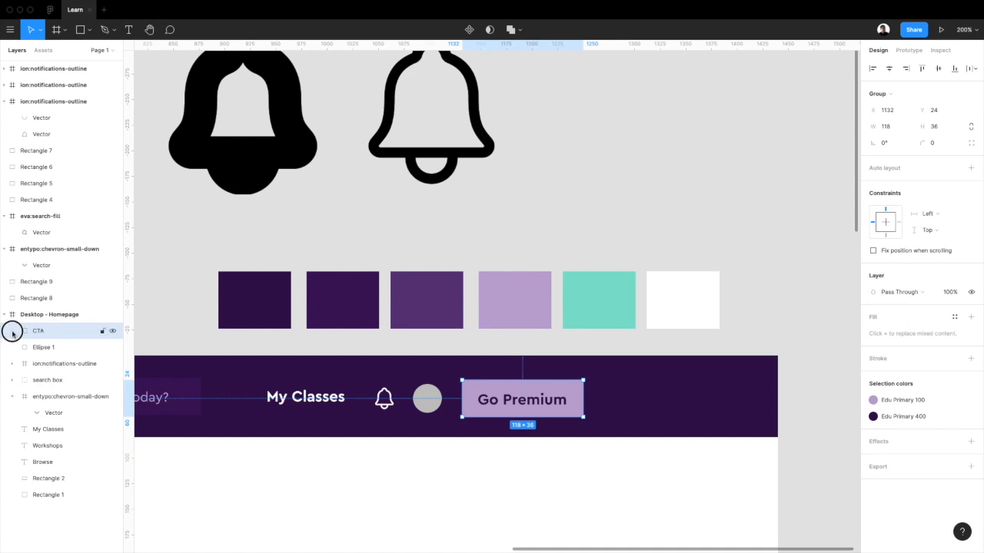
Step: Expand the CTA group's layers, try auto layout on the group and undo it
left_click(12, 331)
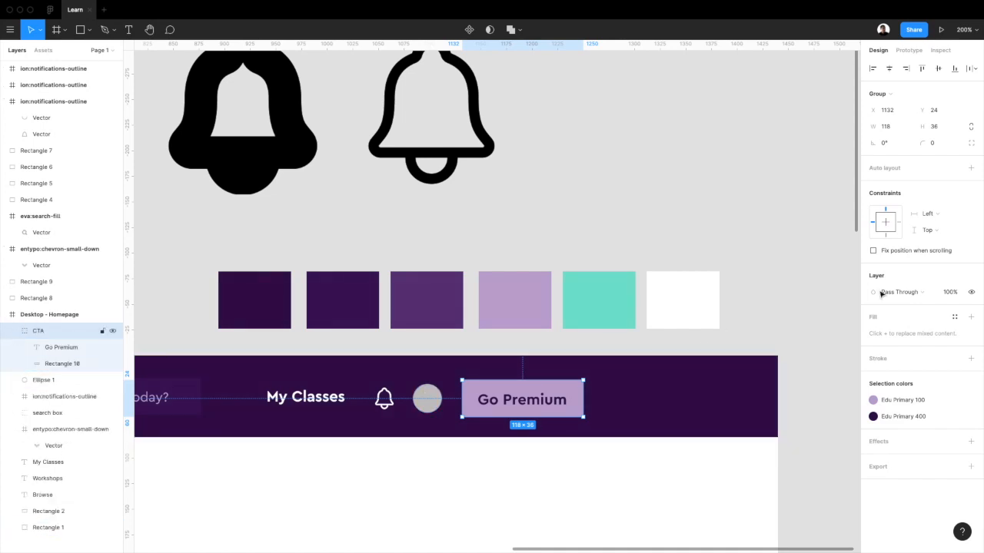
left_click(971, 168)
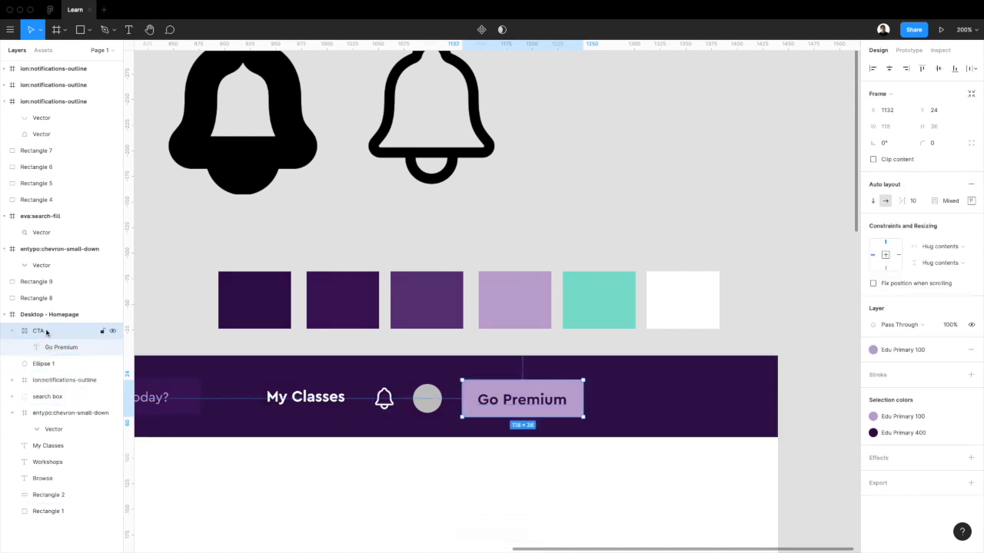
key("super+z")
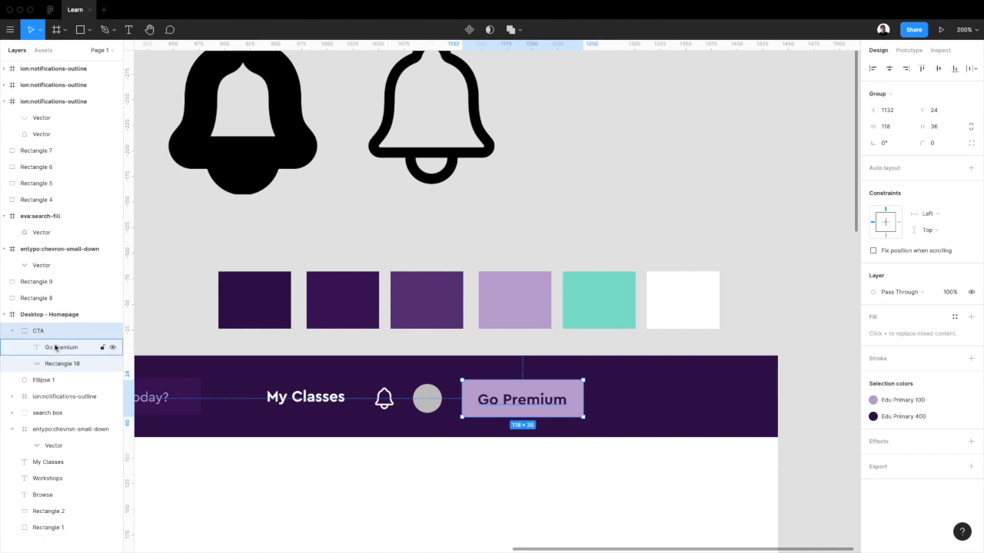
Step: Add auto layout to the CTA group and open its alignment and padding settings
left_click(60, 349)
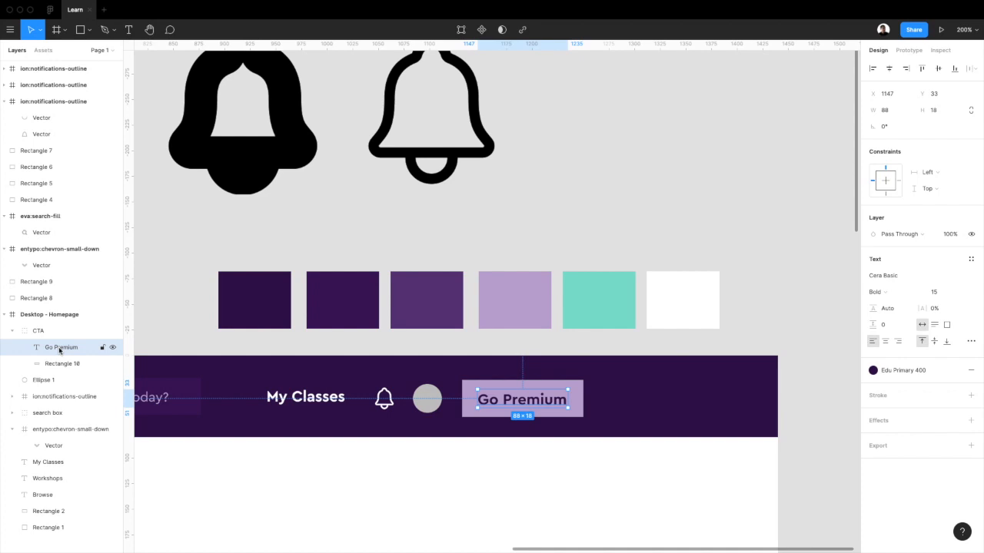
left_click(62, 364)
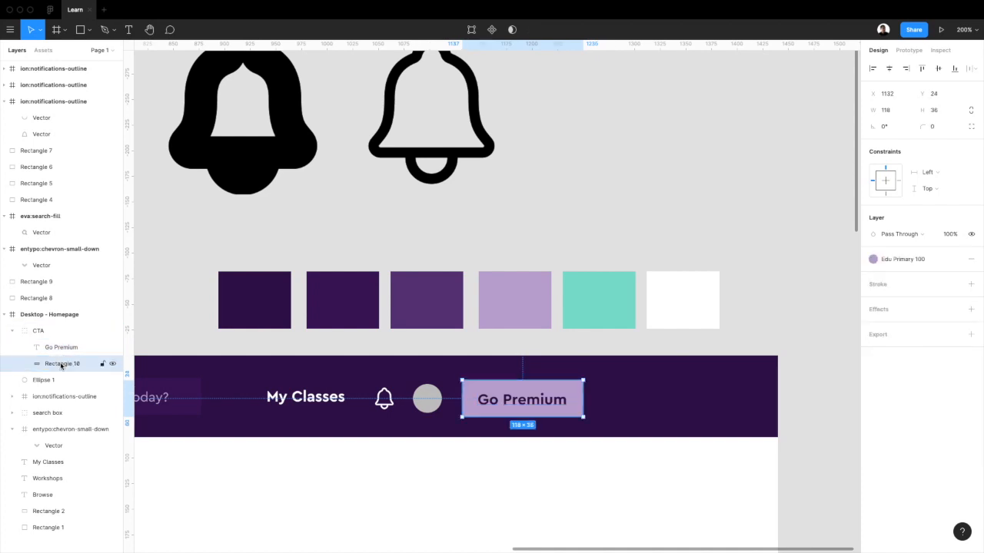
left_click(54, 332)
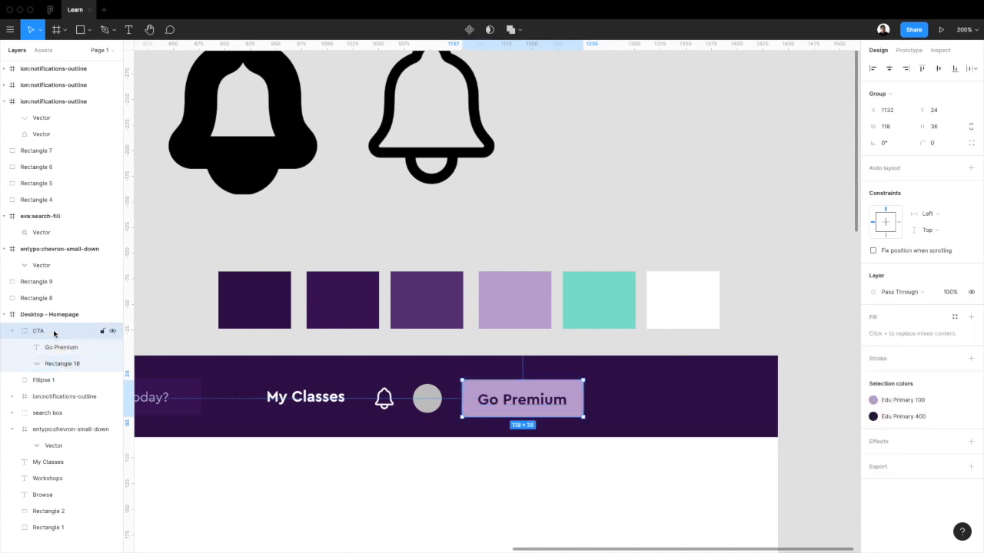
left_click(969, 169)
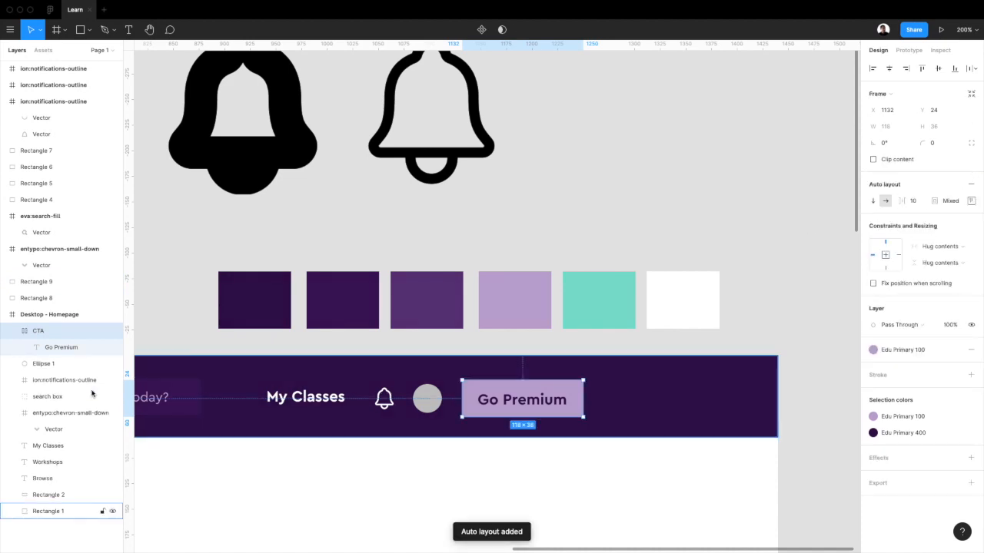
left_click(528, 397)
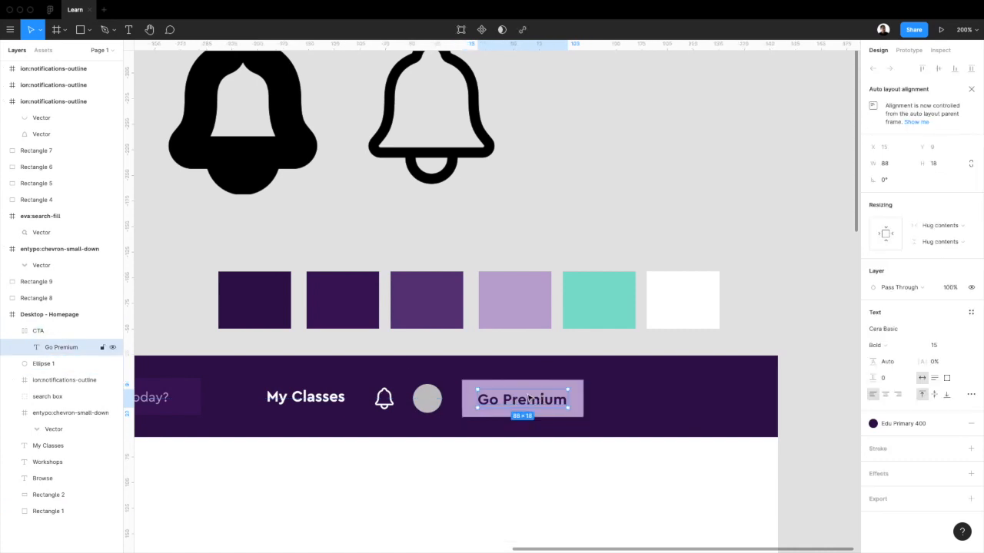
left_click(581, 388)
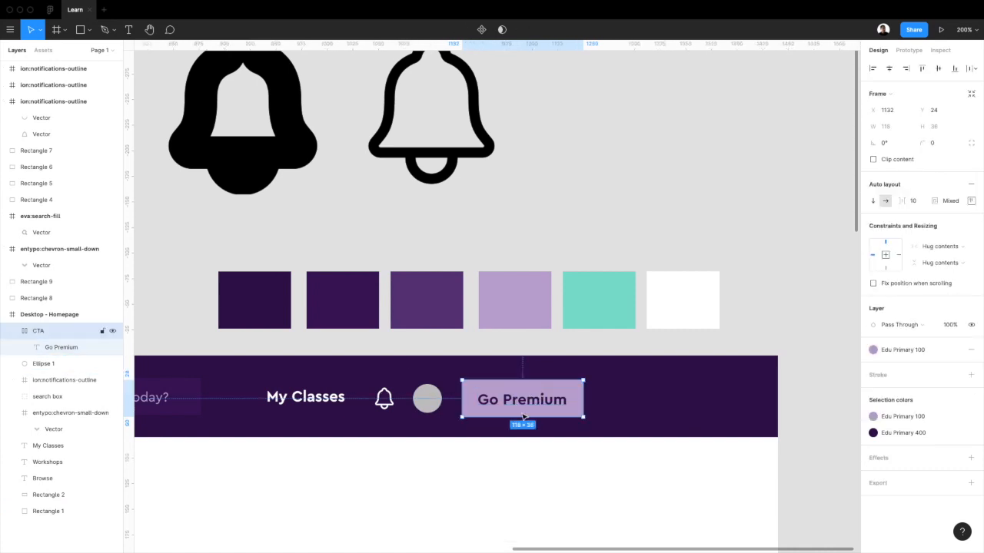
left_click(971, 202)
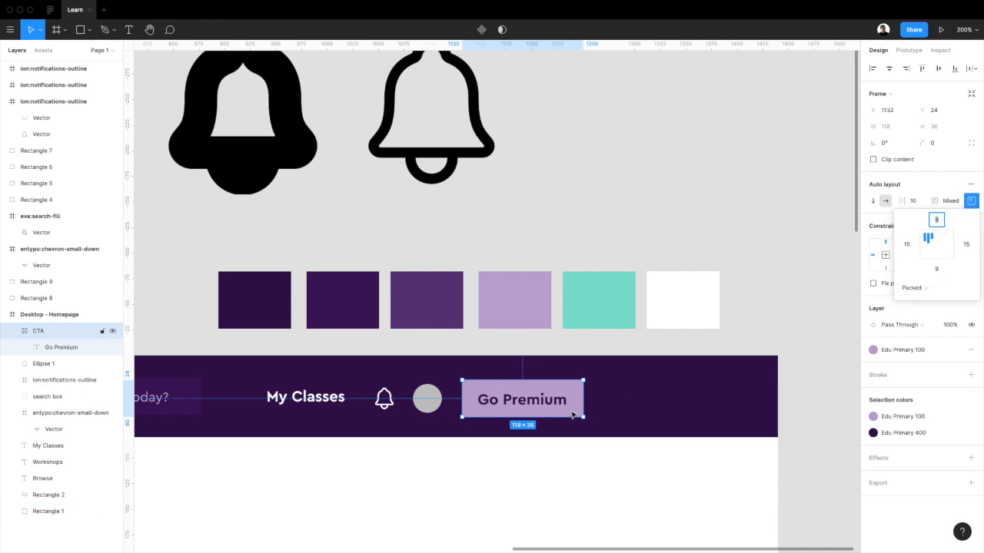
Step: Test the auto layout by changing the button text to "Go Premium Now!"
left_click(524, 401)
double_click(537, 400)
left_click(565, 398)
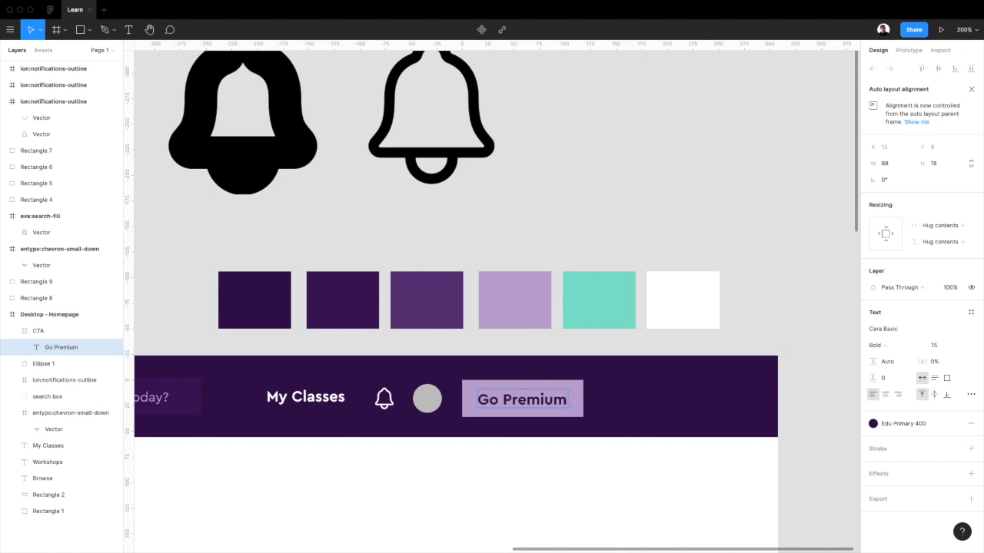
type("Now")
key("BackSpace")
key("BackSpace")
key("BackSpace")
key("BackSpace")
type("sadasd")
key("BackSpace")
key("BackSpace")
key("BackSpace")
key("BackSpace")
key("BackSpace")
key("BackSpace")
key("BackSpace")
type("Now!")
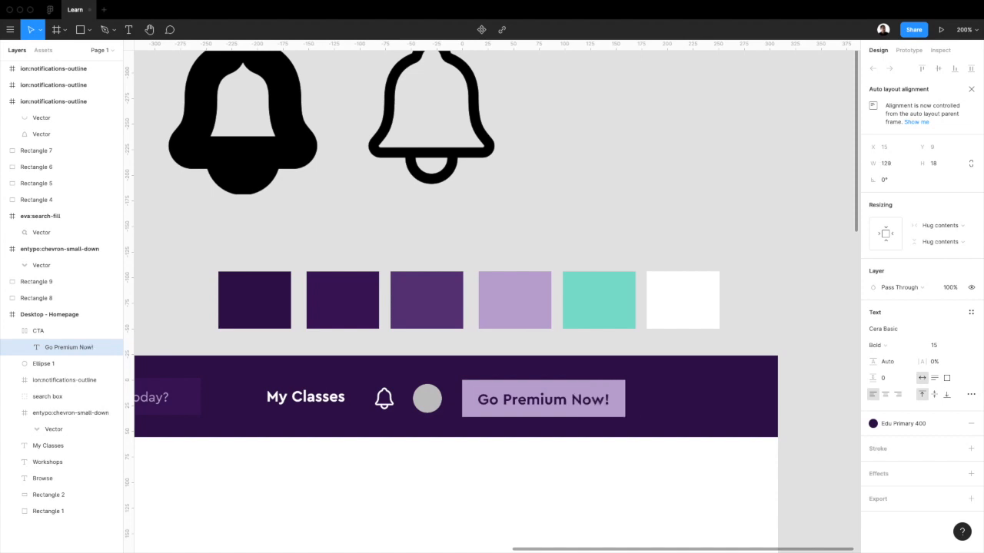
Step: Replace the whole button text with "Limited Time Offer" as another auto layout test
key("ctrl+a")
type("Limite")
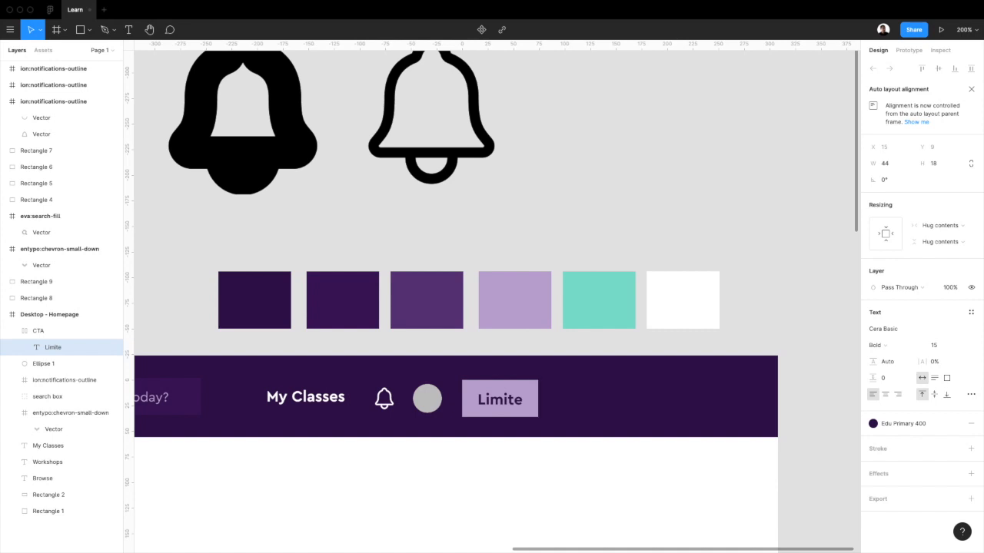
type("d Time Offer")
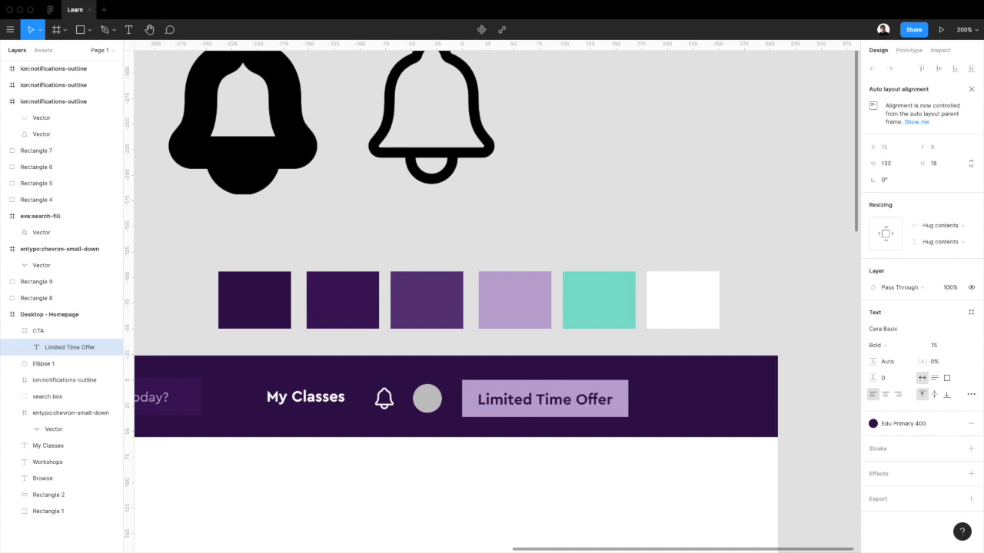
Step: Restore the button text to "Go Premium" and deselect it
key("ctrl+a")
key("BackSpace")
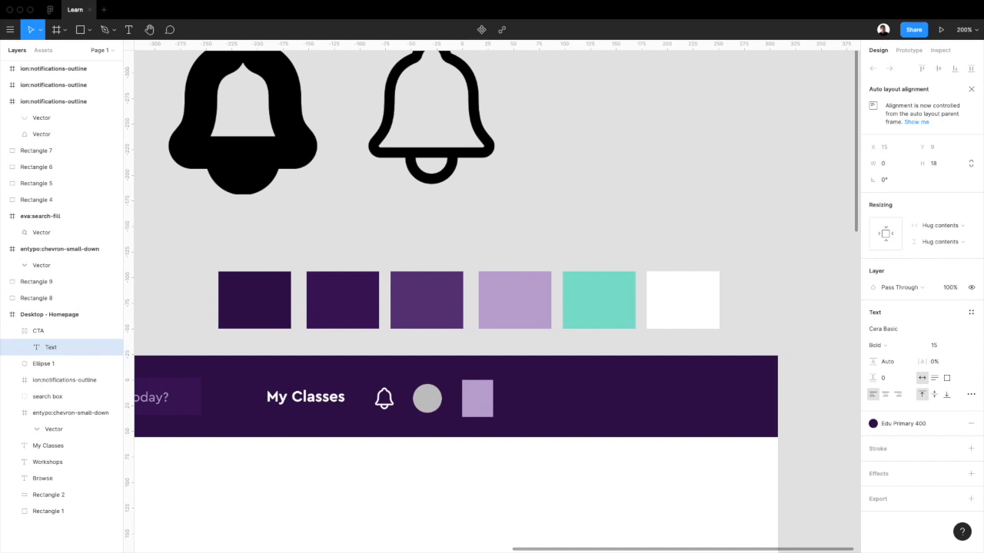
type("Go Premium")
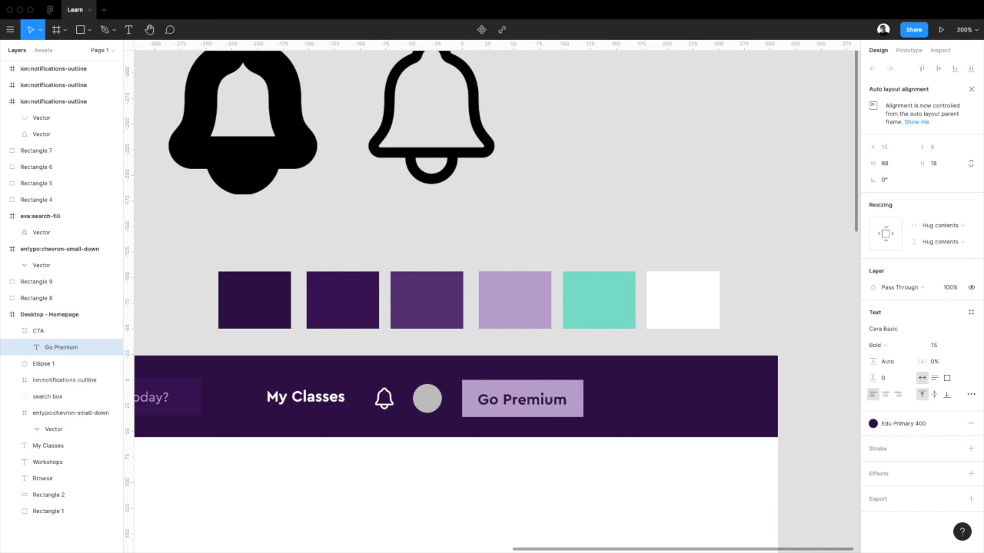
key("Escape")
left_click(592, 485)
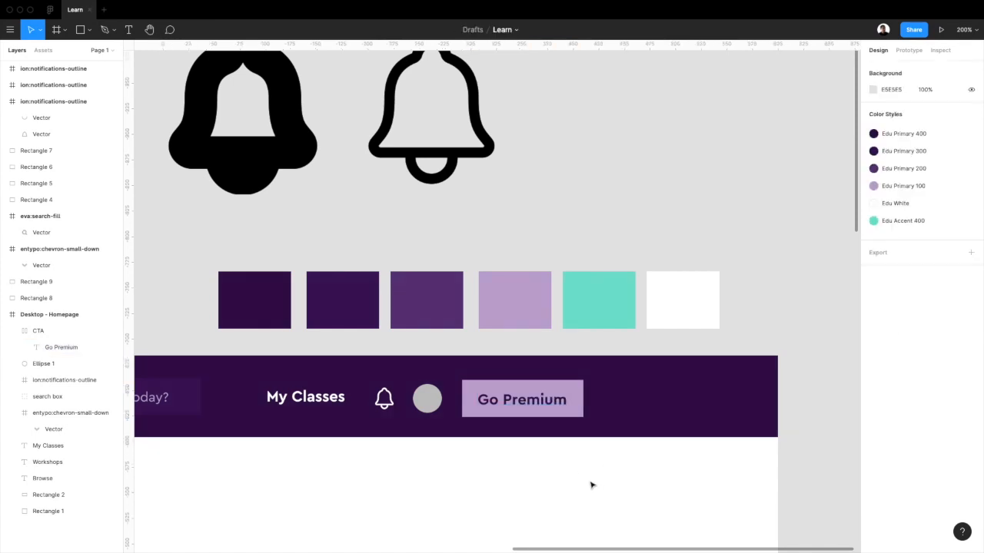
Step: Give the CTA frame behind the Go Premium text slightly rounded corners
left_click(571, 391)
left_click(938, 145)
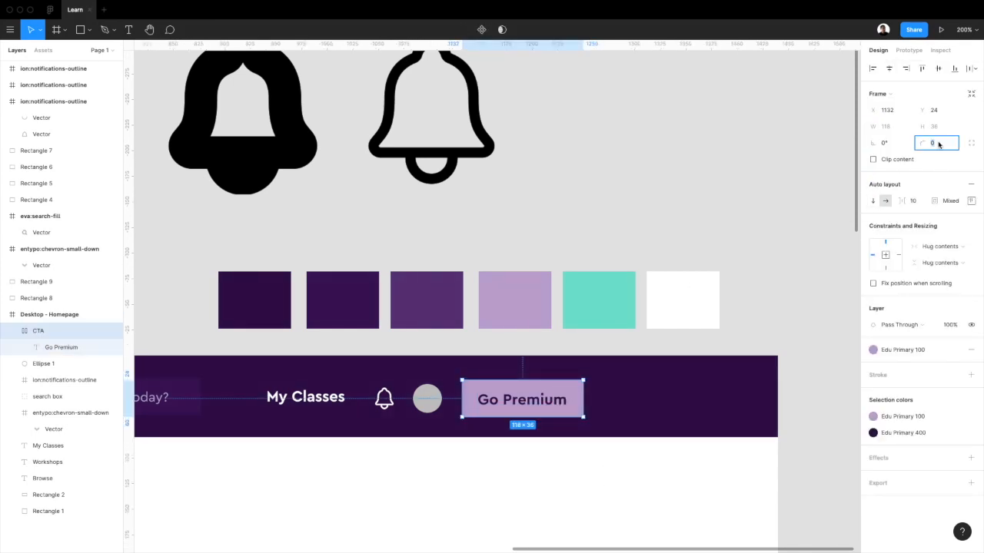
type("2")
key("Return")
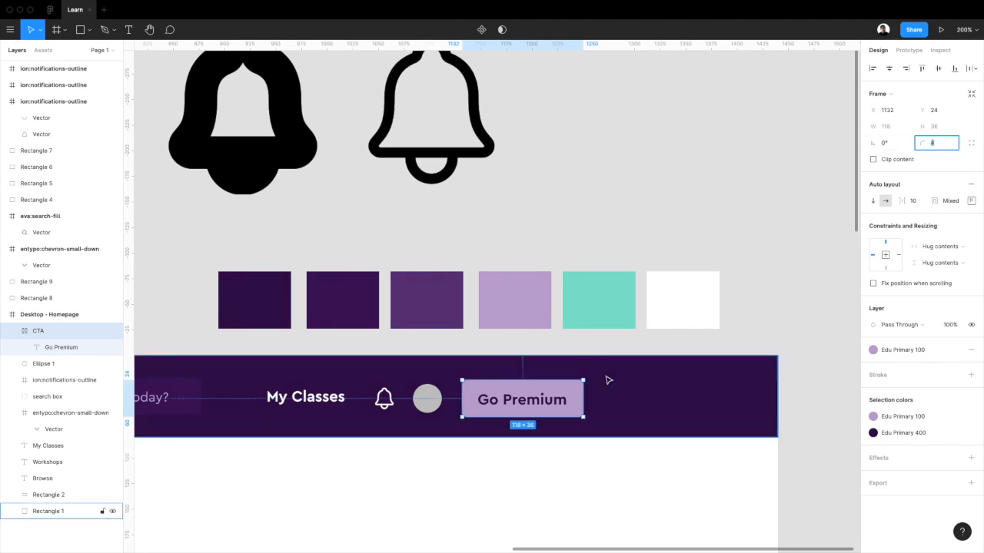
left_click(570, 492)
Step: Review the complete header bar on the Desktop - Homepage frame at different zoom levels
scroll(570, 492, "left", 3)
scroll(570, 492, "down", 1)
key("super+minus")
scroll(570, 492, "left", 4)
scroll(570, 492, "up", 1)
scroll(570, 492, "right", 2)
scroll(570, 492, "down", 1)
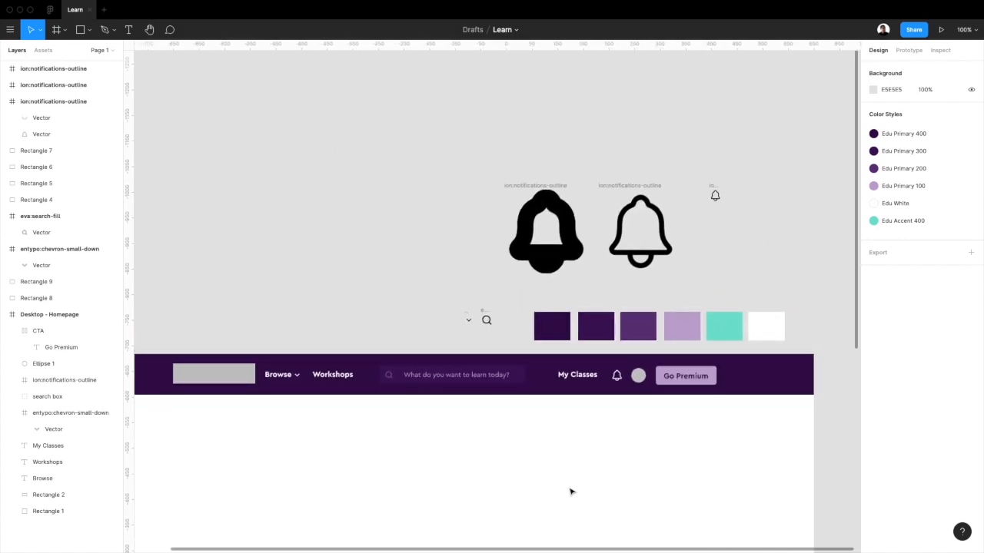
scroll(570, 492, "left", 2)
scroll(570, 492, "down", 1)
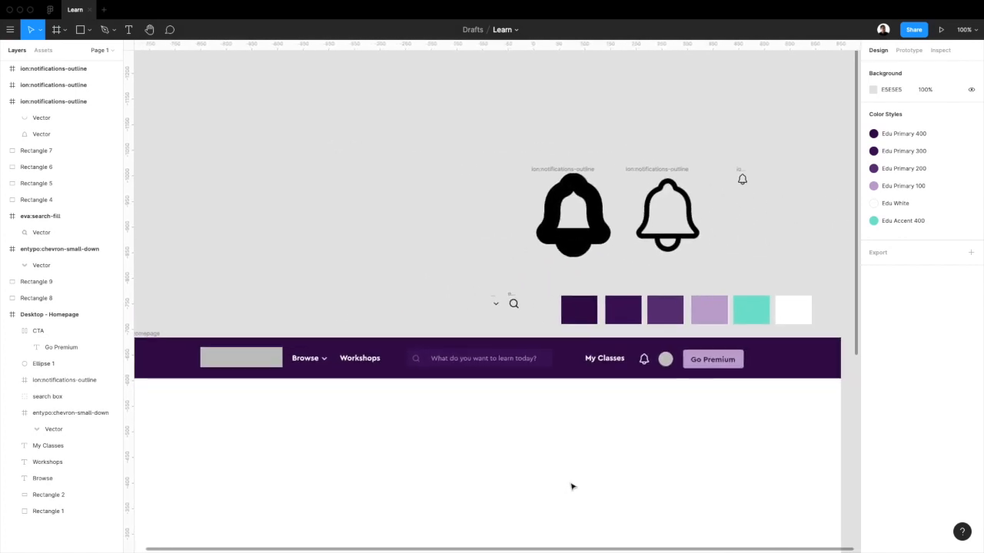
scroll(574, 485, "left", 3)
scroll(573, 485, "down", 3)
scroll(574, 485, "right", 2)
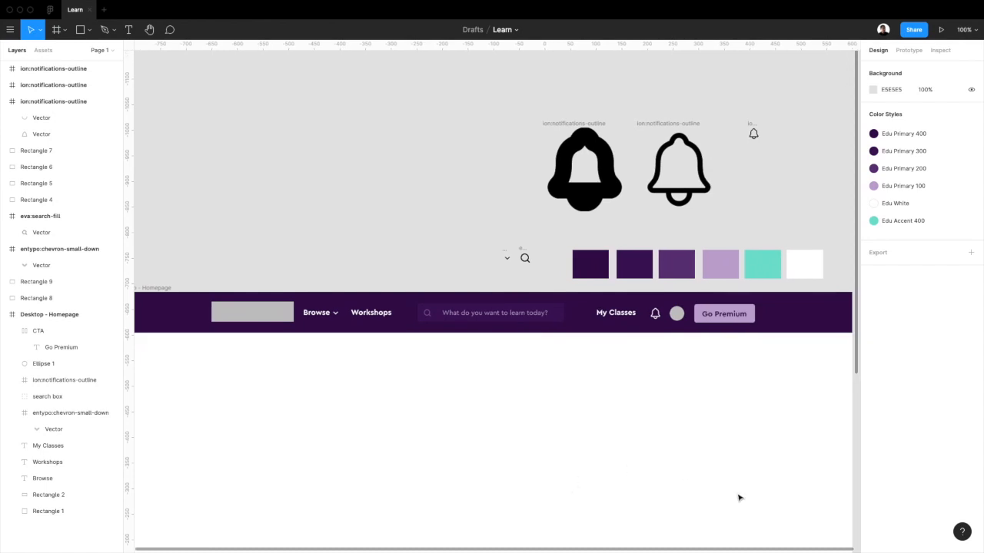
key("super+minus")
scroll(481, 375, "left", 1)
scroll(480, 375, "down", 1)
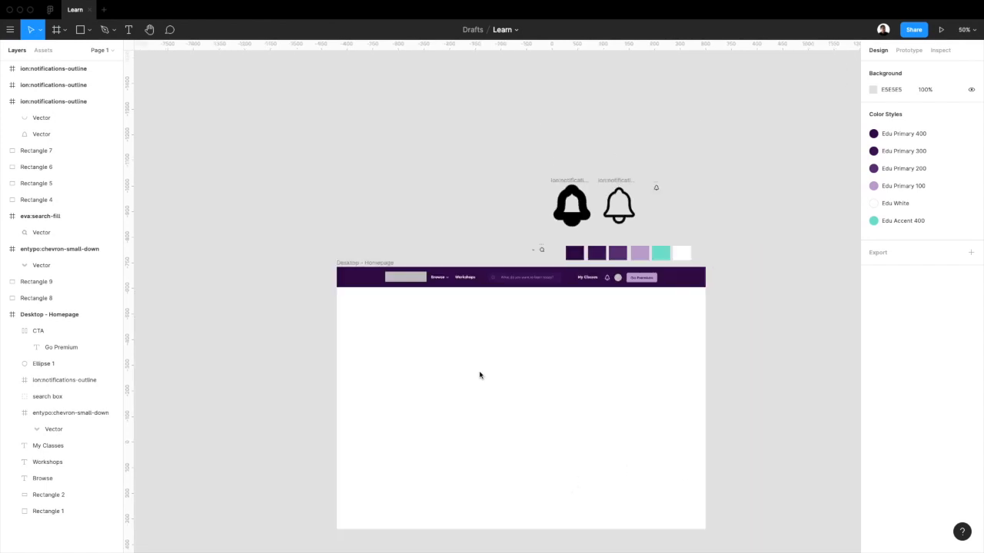
key("super+plus")
scroll(479, 375, "left", 1)
scroll(480, 375, "down", 1)
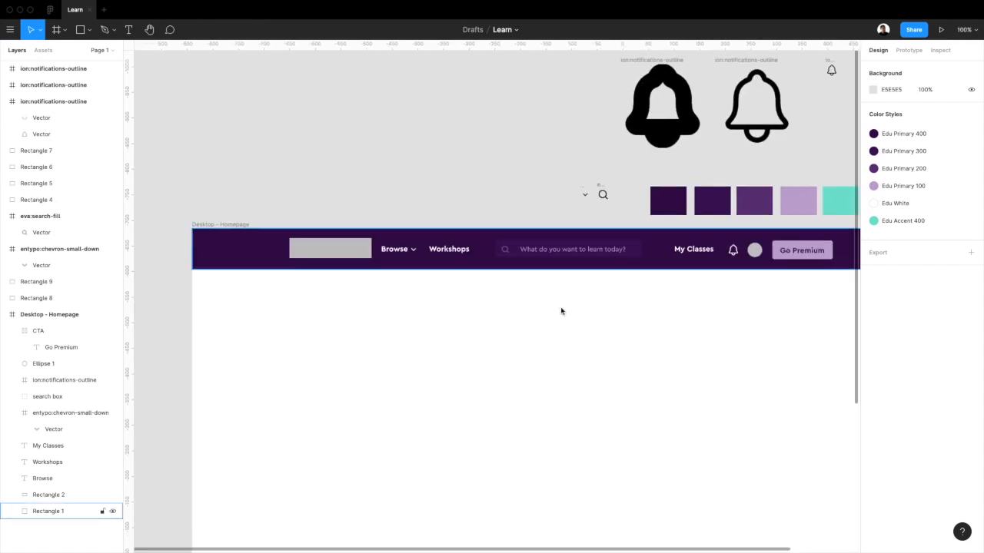
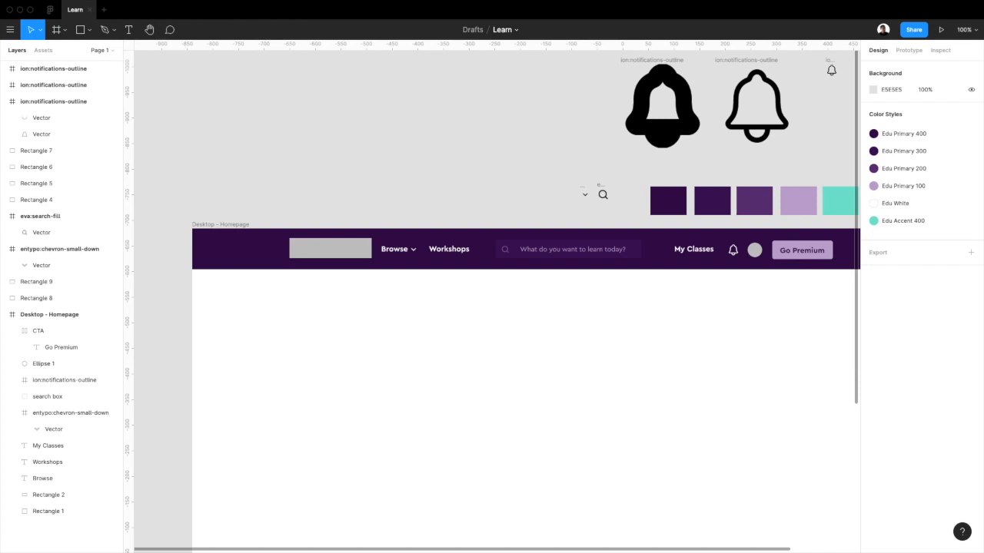
Step: Draw a rectangle about 1440 by 357 directly below the header bar, spanning the full width of the homepage frame
scroll(619, 309, "down", 3)
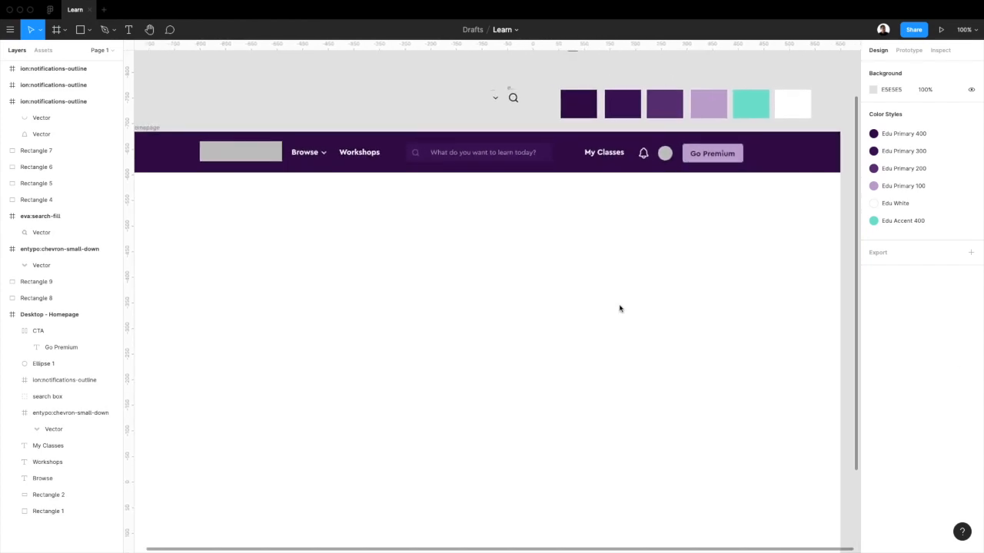
scroll(377, 231, "left", 2)
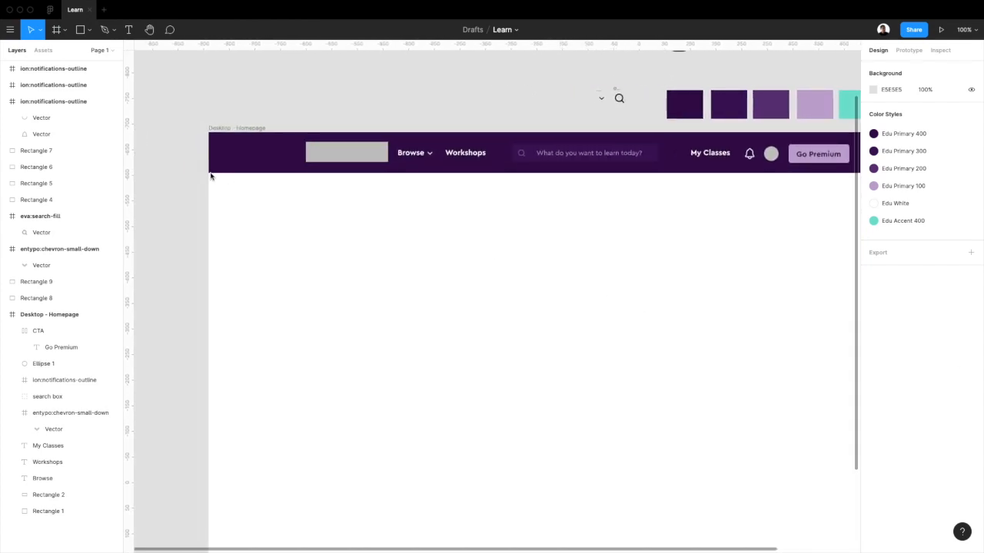
key("r")
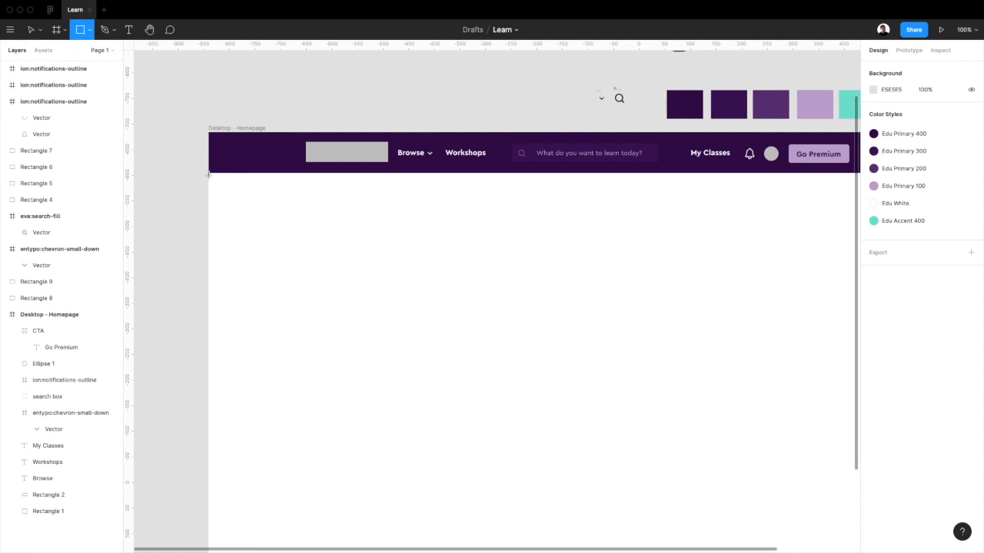
left_click(207, 174)
left_click_drag(220, 187, 714, 316)
scroll(715, 316, "left", 5)
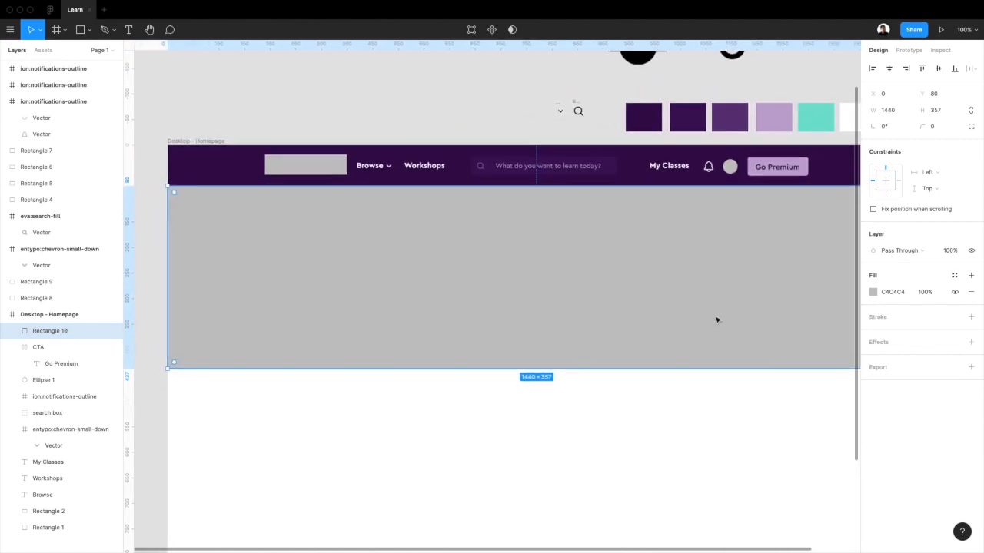
Step: Set the height of the new full-width rectangle to 300
left_click(938, 109)
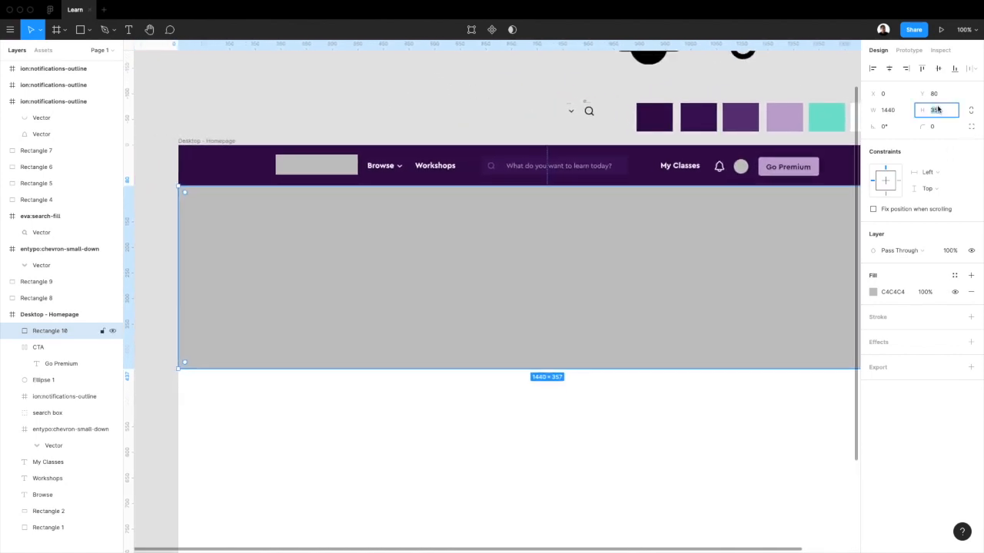
type("300")
key("Return")
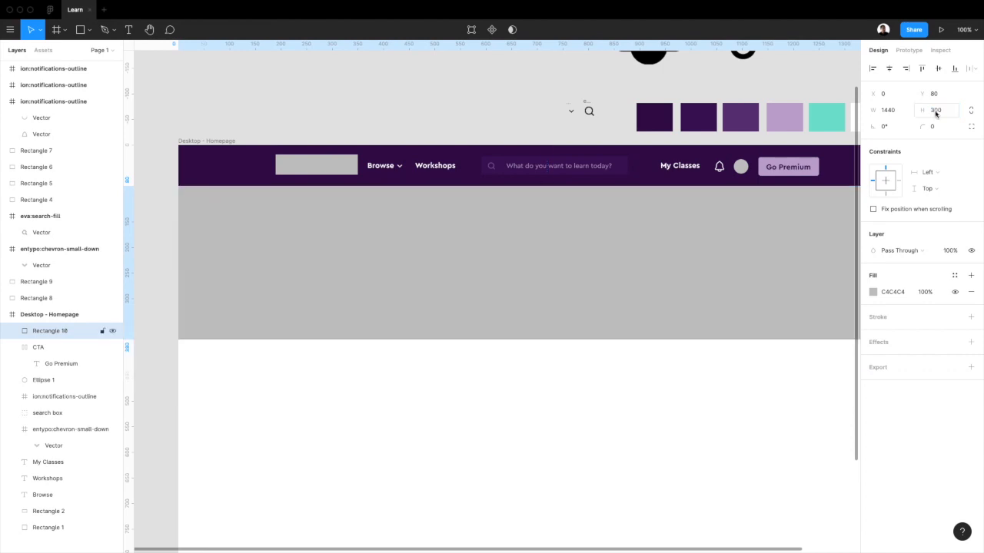
Step: Set the height of the rectangle below the header to 360
scroll(589, 276, "right", 1)
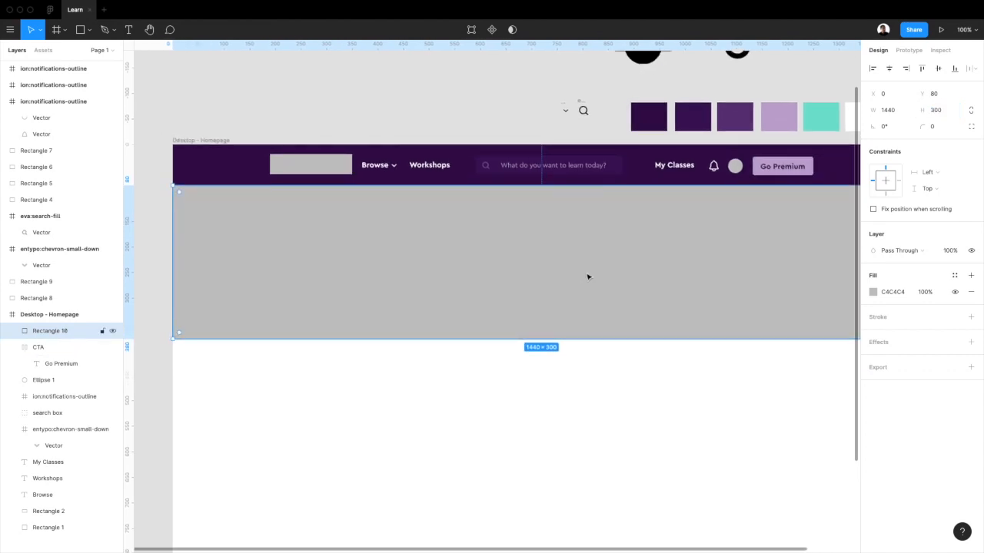
scroll(588, 276, "up", 1)
scroll(587, 277, "left", 1)
left_click(936, 110)
type("3")
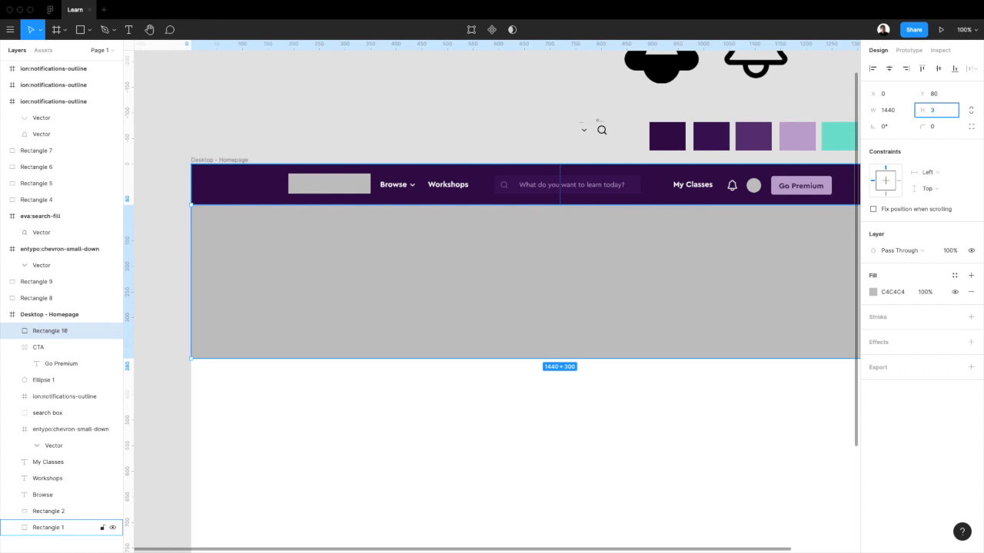
type("60")
key("Return")
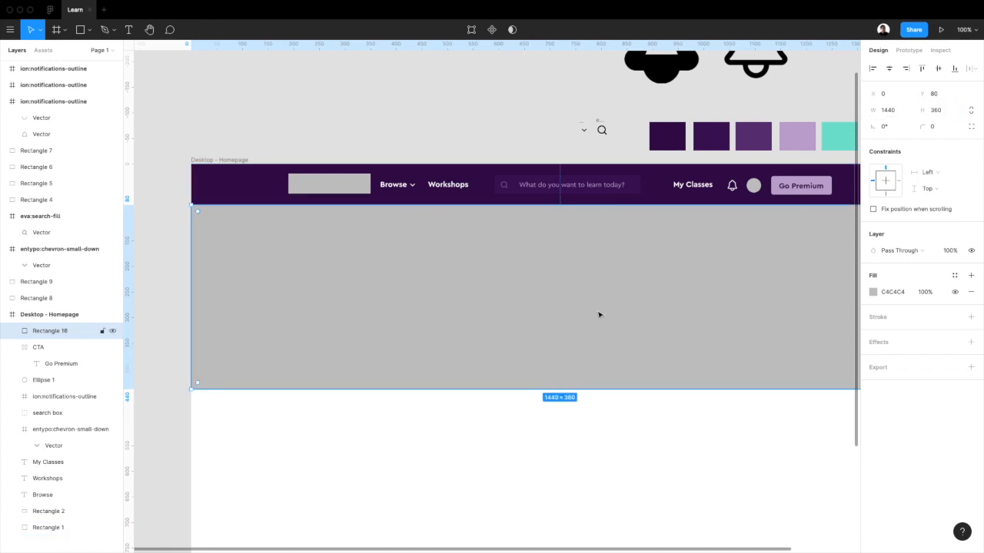
Step: Add the text "Create your dream career" in the upper part of the gray rectangle below the header
scroll(599, 314, "right", 1)
scroll(599, 314, "down", 1)
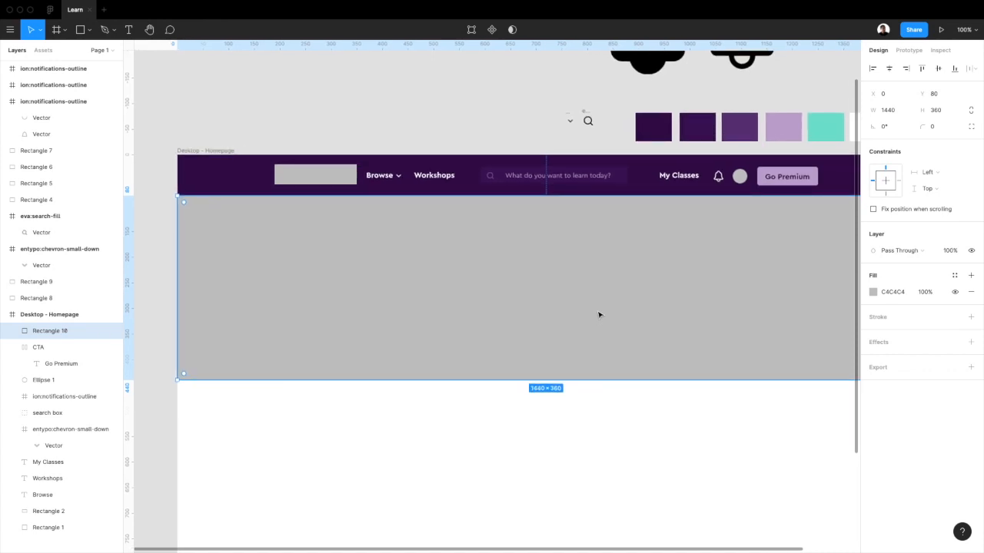
scroll(599, 314, "up", 1)
scroll(599, 314, "left", 1)
left_click(525, 315)
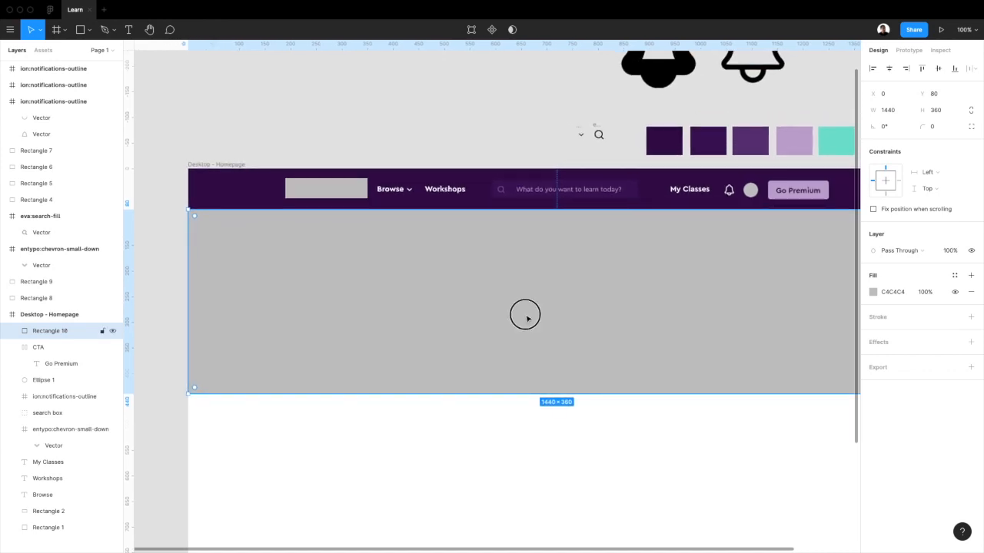
key("t")
left_click(408, 250)
type("Cr")
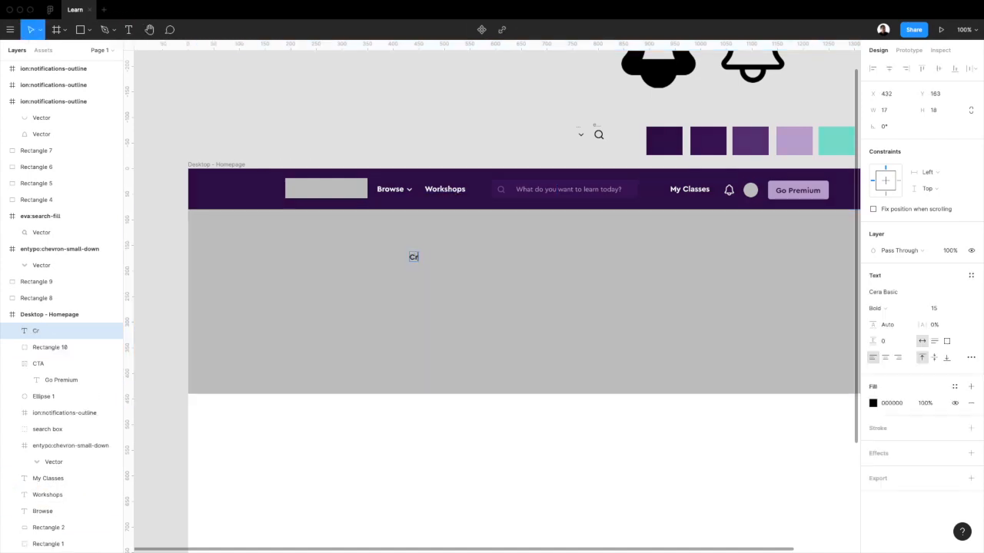
type("eate your dream career")
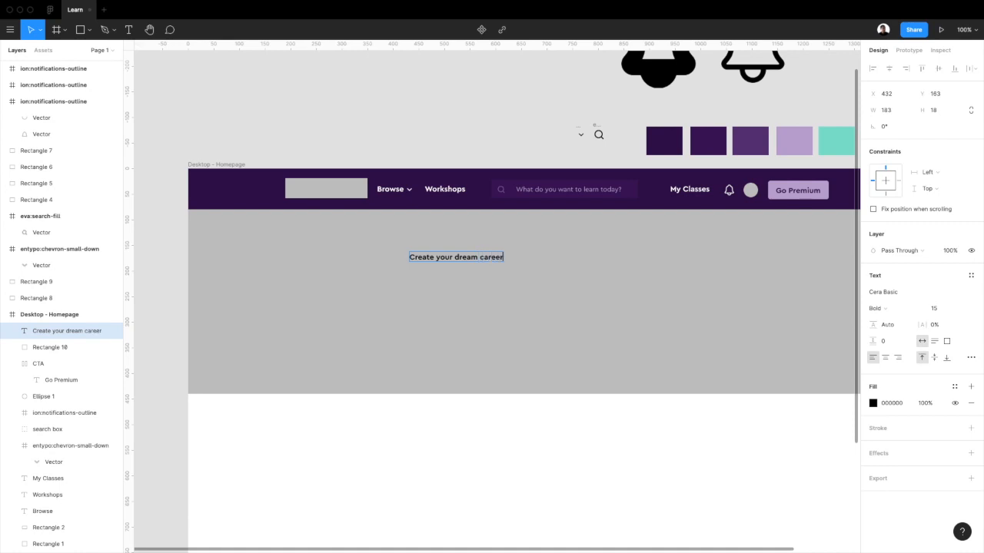
Step: Move the heading toward the vertical middle of the gray rectangle and set its font size to 32
key("Escape")
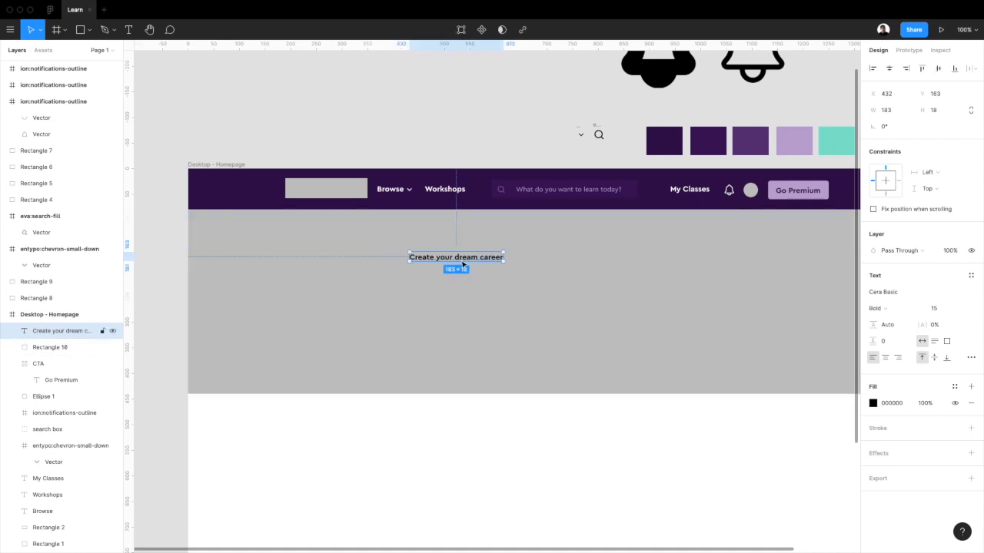
left_click_drag(459, 262, 429, 283)
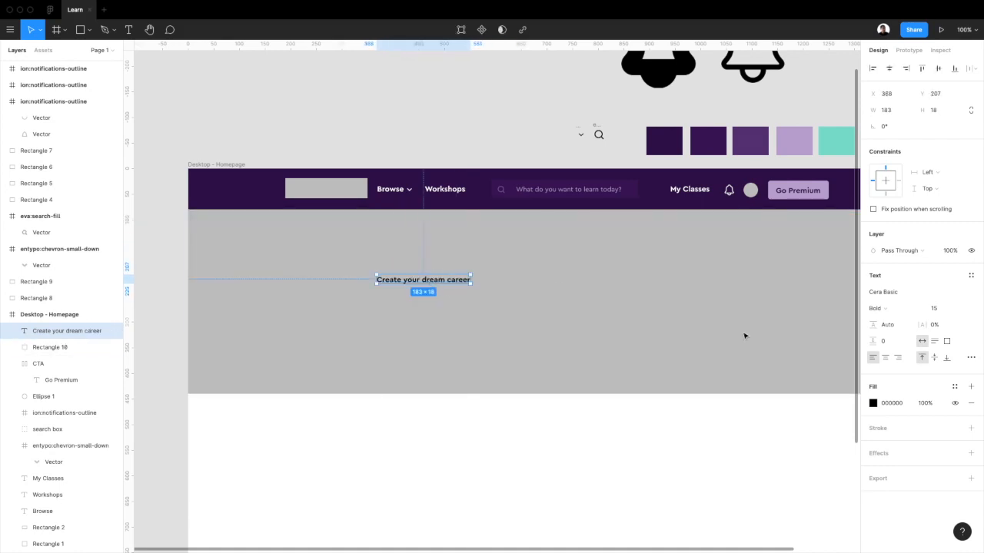
left_click(938, 309)
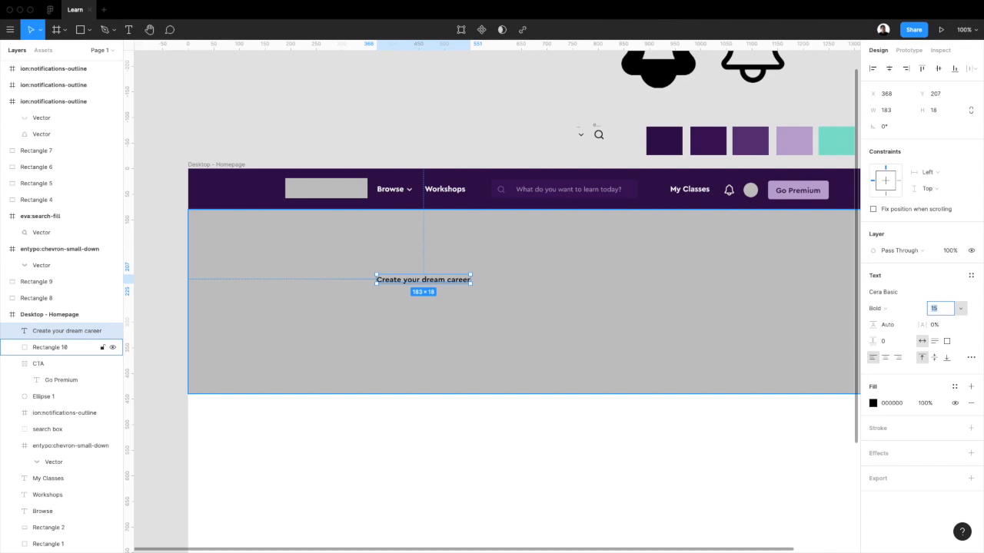
type("32")
key("Return")
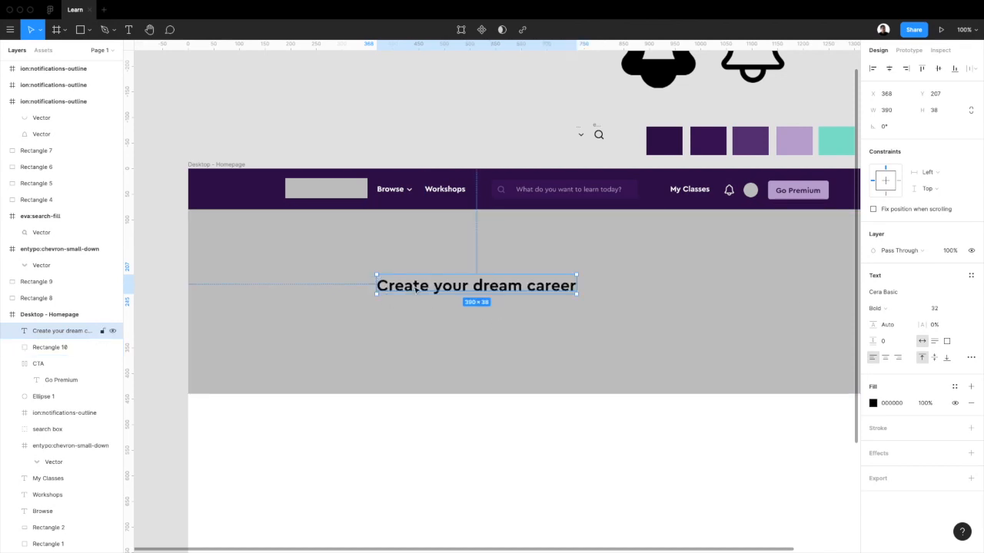
Step: Show the layout grid and align the heading with the left edge of the first column at X 190, Y 214
left_click_drag(414, 289, 382, 289)
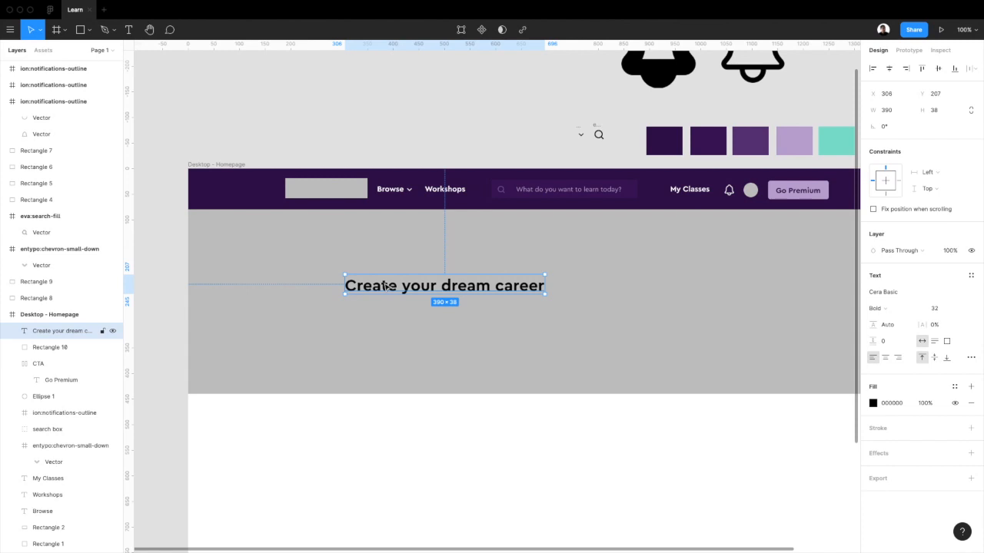
key("ctrl+g")
mouse_move(392, 286)
left_mouse_down()
mouse_move(351, 294)
mouse_move(383, 287)
left_mouse_up()
left_click(380, 322)
left_click(352, 289)
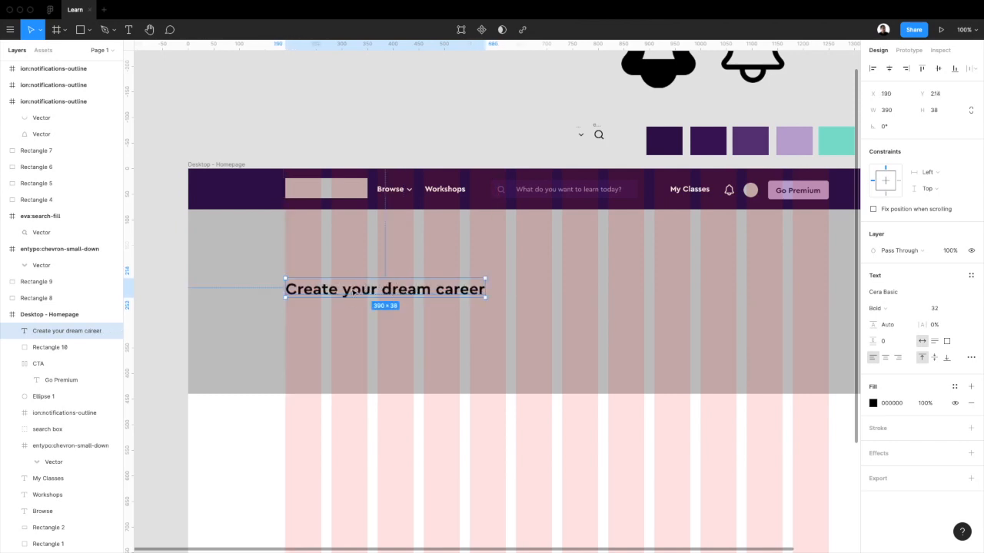
Step: Set the letter case of the heading "Create your dream career" to title case in the type details
double_click(352, 290)
left_click(353, 290)
key("BackSpace")
type("y")
key("Escape")
left_click(971, 357)
left_click(823, 452)
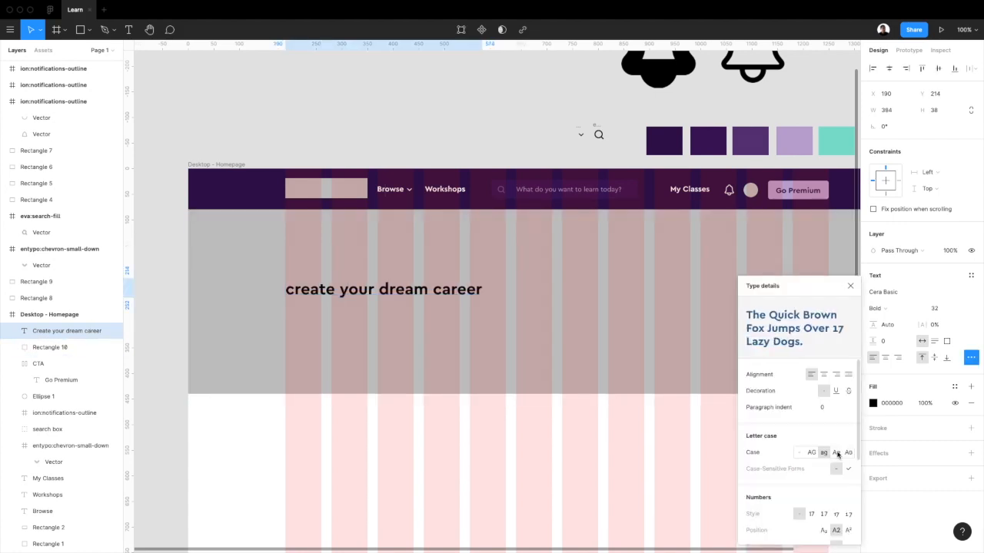
left_click(836, 453)
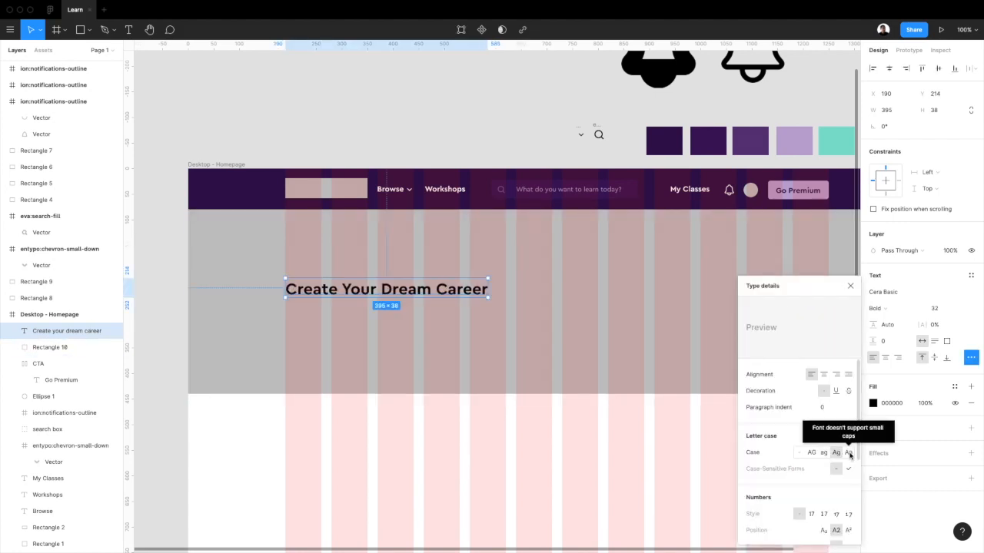
left_click(850, 285)
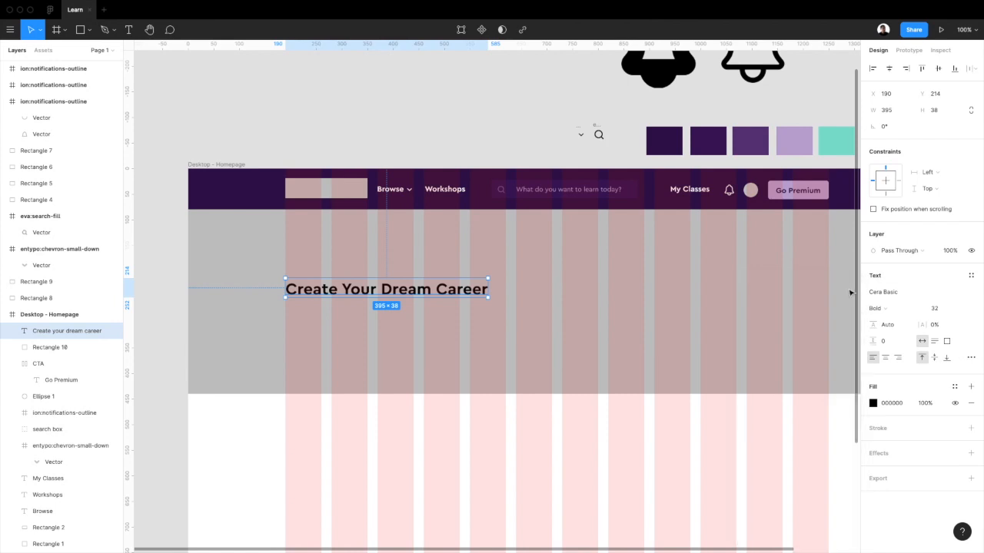
Step: Duplicate the heading just below itself and replace the copy's text with "Uncover and apply your unique strengths with entrepreneur and coach" plus the coach's full name
left_click_drag(409, 289, 411, 312, "alt")
double_click(414, 312)
type("U")
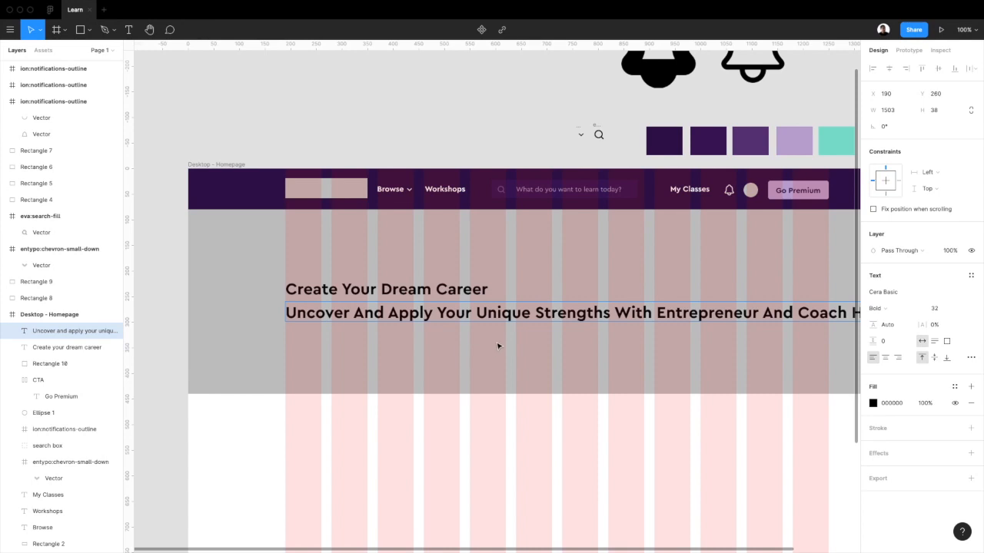
key("Escape")
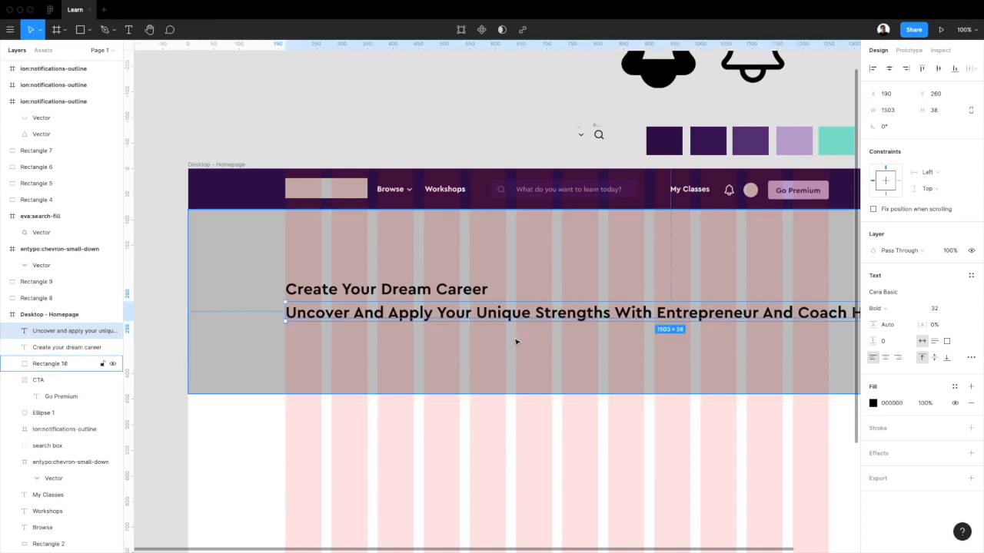
Step: Resize the subheading's text box to about 592 by 148 so its text wraps within the homepage frame
scroll(518, 343, "right", 5)
key("minus")
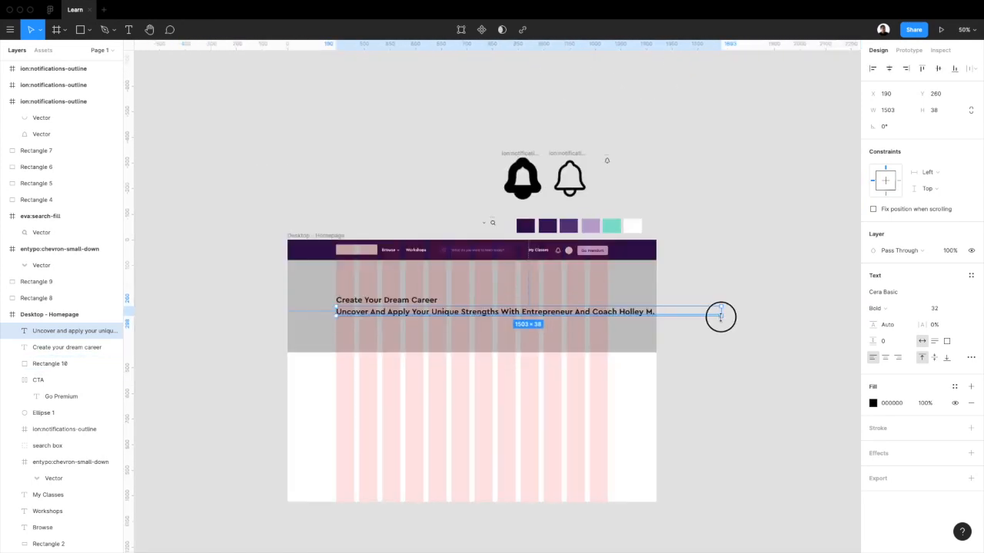
left_click_drag(721, 315, 488, 344)
key("shift+0")
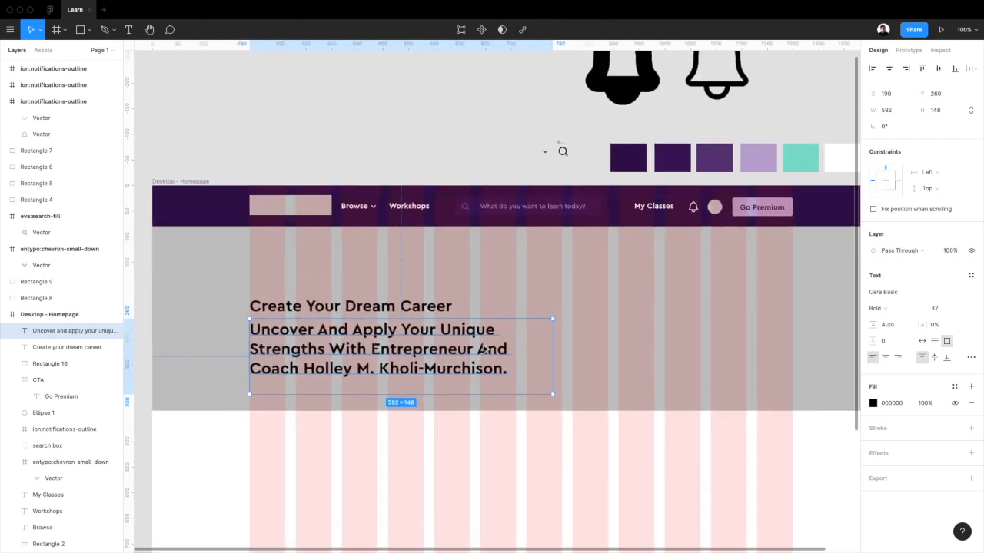
Step: Set the subheading's font size to 14 and shrink its text box to about 428 by 41
left_click(961, 309)
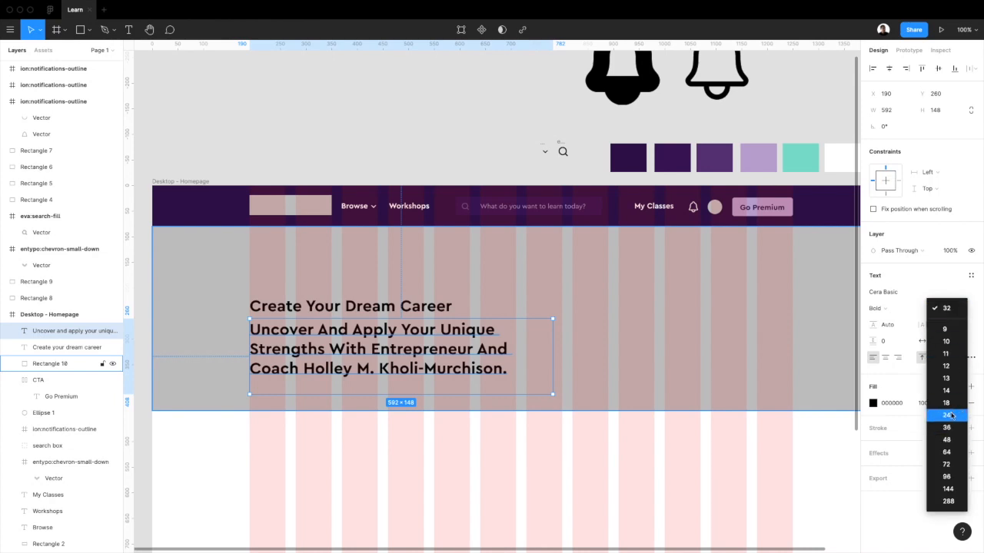
left_click(949, 390)
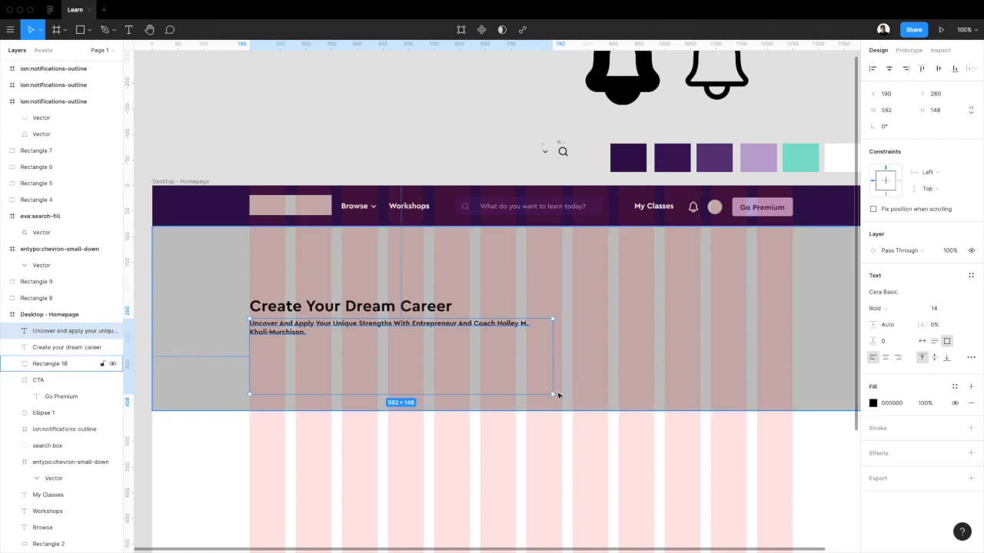
left_click_drag(553, 396, 468, 349)
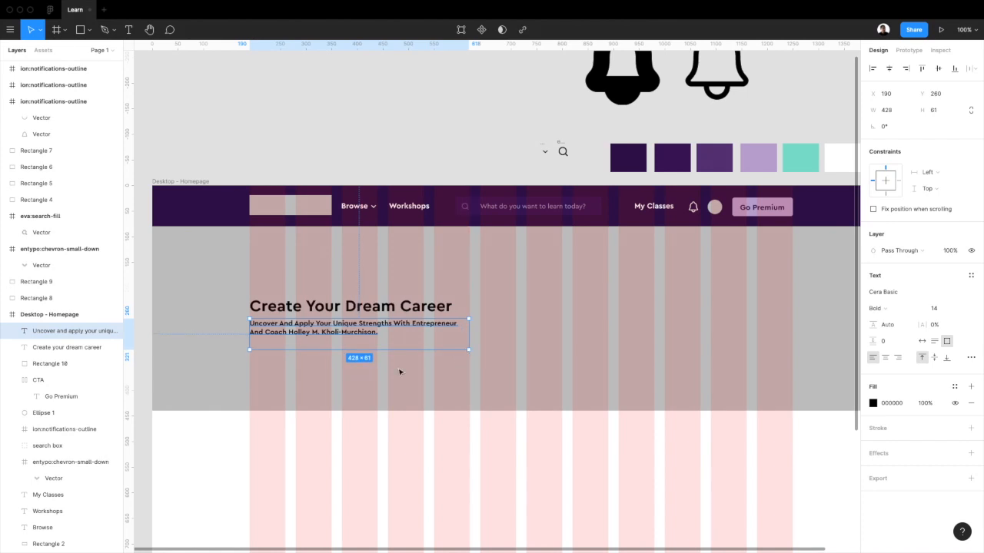
left_click_drag(380, 348, 379, 336)
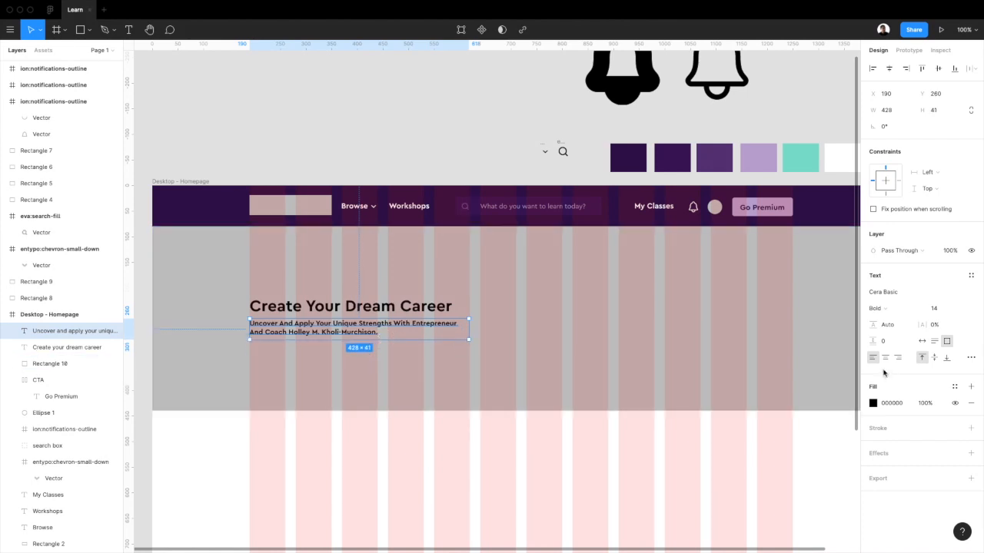
left_click(954, 386)
left_click(923, 280)
scroll(641, 397, "down", 2)
scroll(641, 397, "right", 1)
left_click(641, 397)
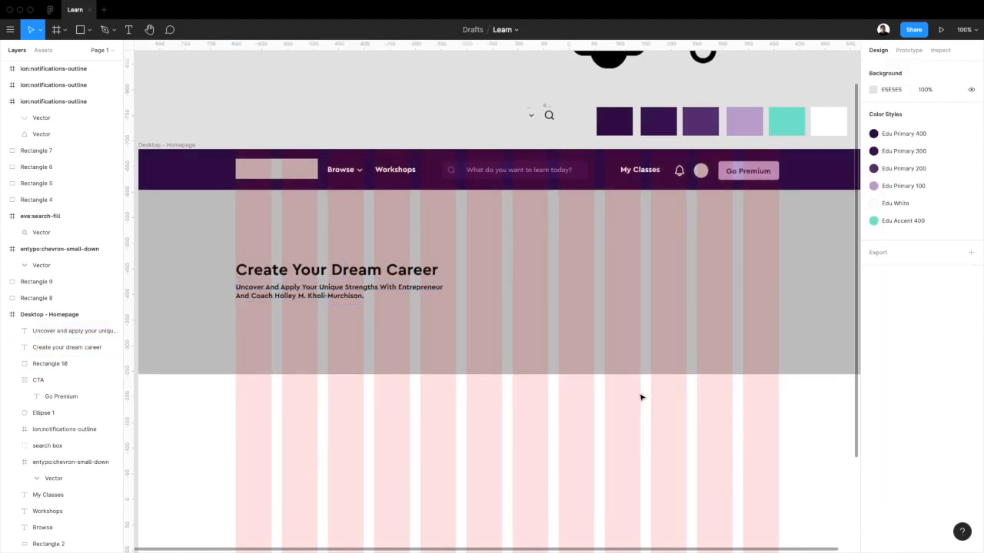
Step: Change the subheading's font weight to Regular and hide the layout grids
left_click(435, 293)
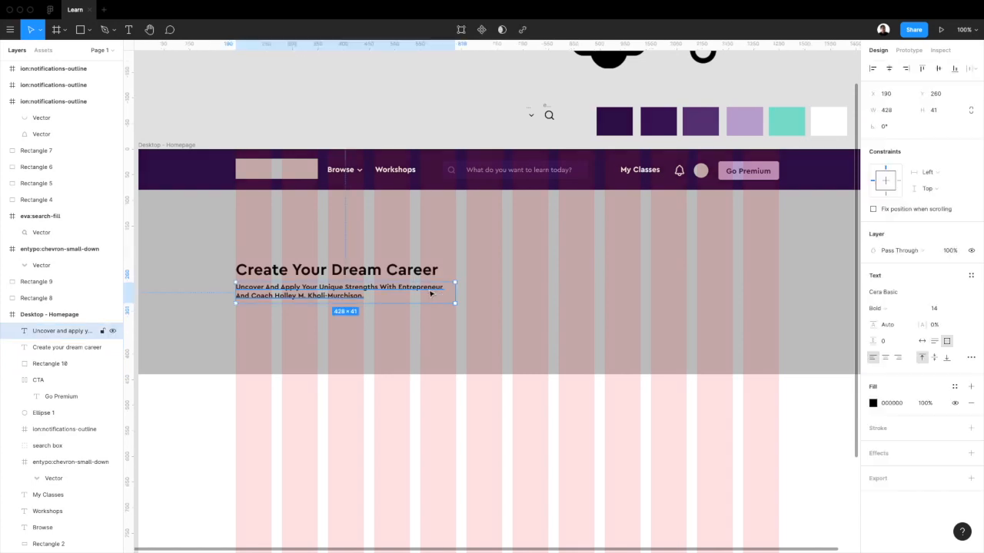
left_click(884, 313)
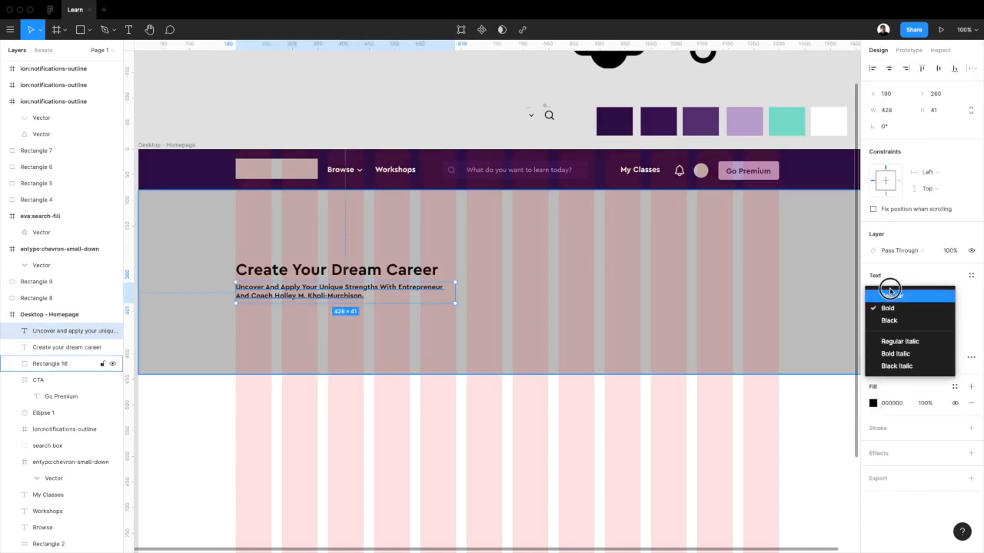
left_click(886, 292)
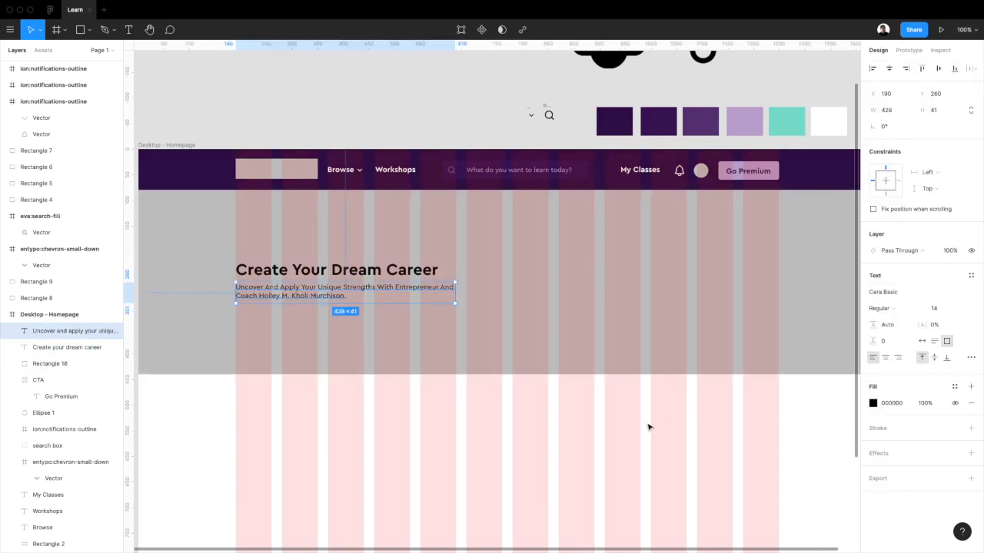
key("ctrl+g")
left_click(605, 435)
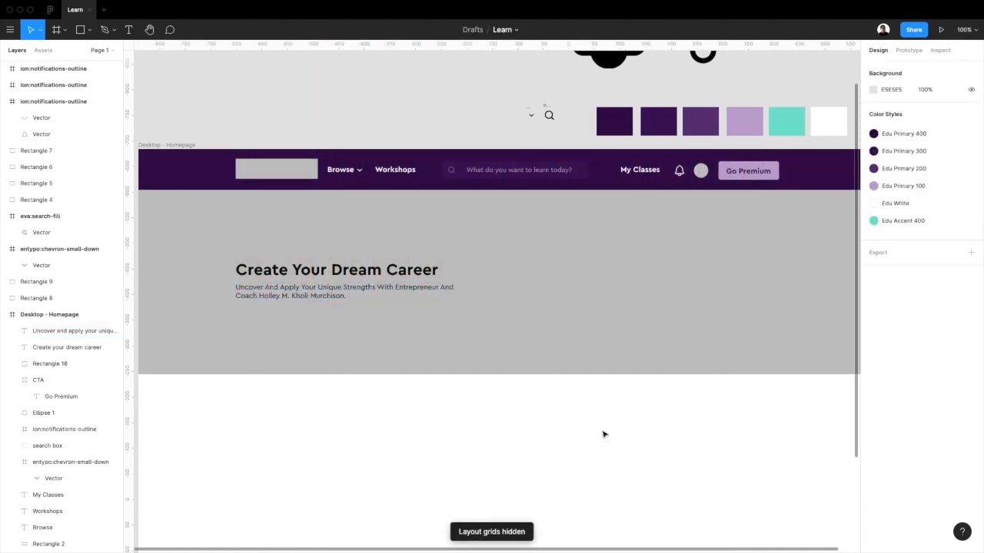
scroll(604, 435, "left", 2)
scroll(604, 435, "right", 3)
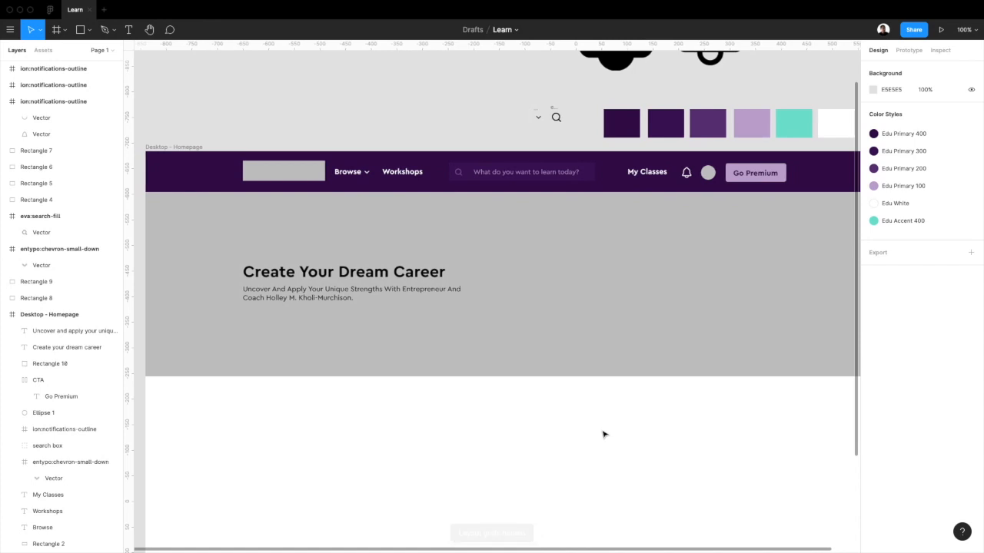
left_click(601, 350)
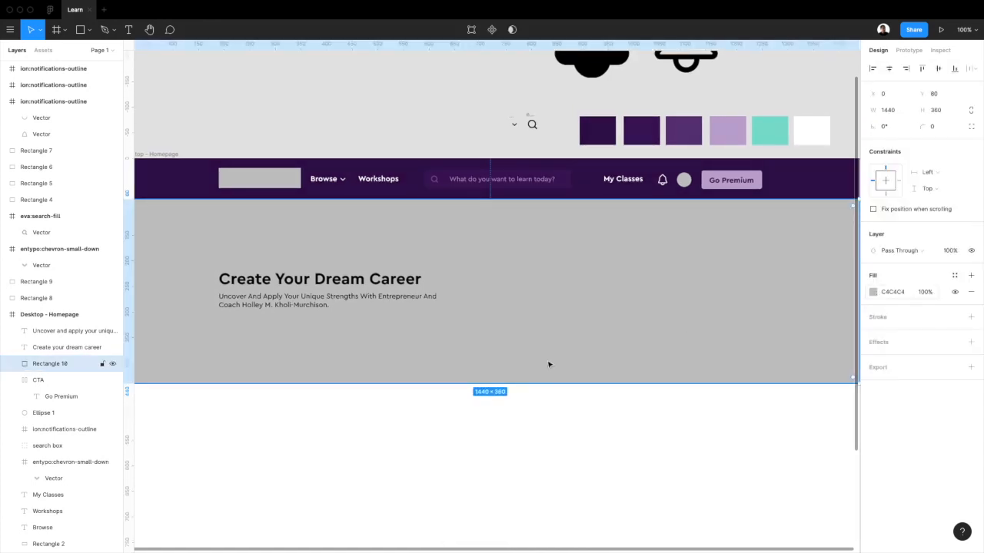
scroll(557, 365, "left", 2)
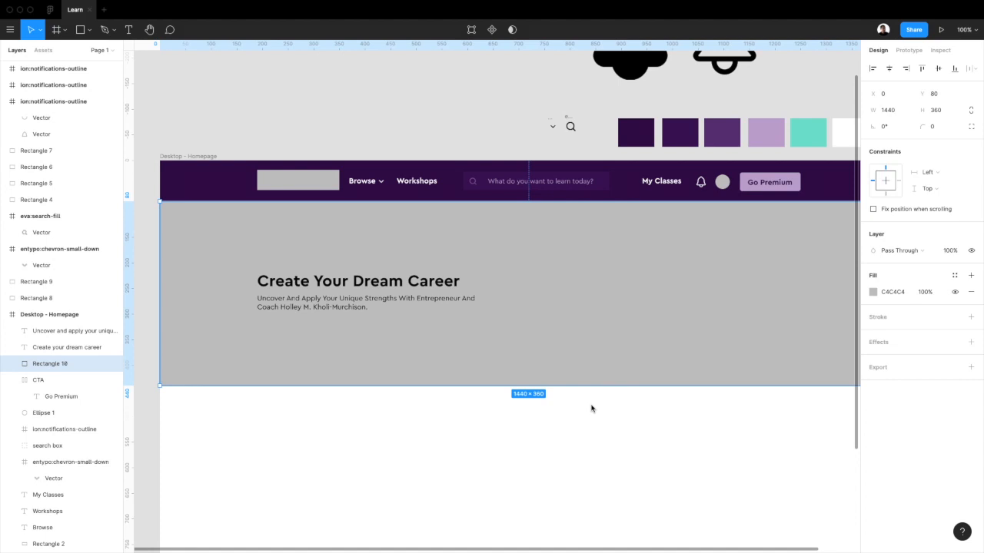
scroll(591, 408, "up", 1)
scroll(591, 408, "left", 1)
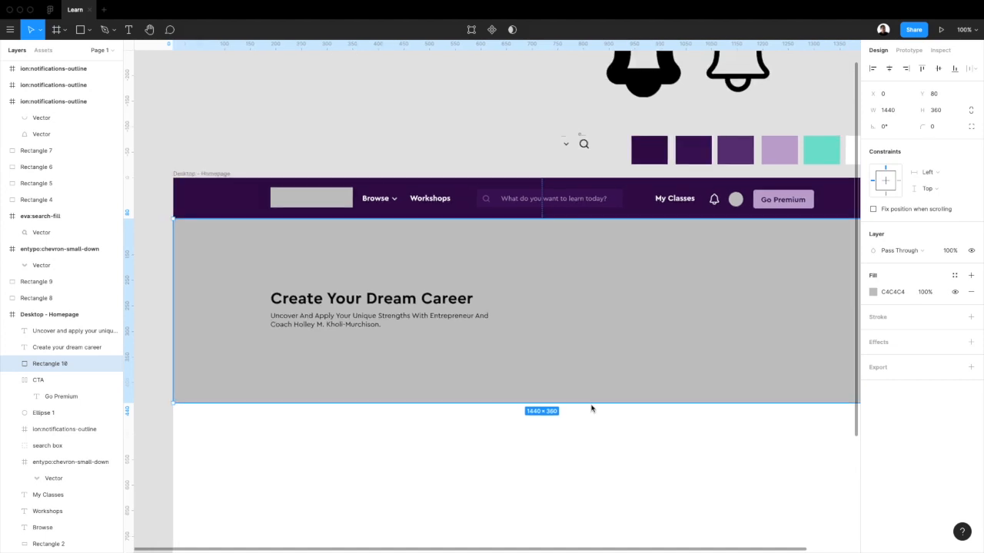
Step: Move the Go Premium button from the header to below the subheading, bring it to front, and align it with the text's left edge
left_click(790, 202)
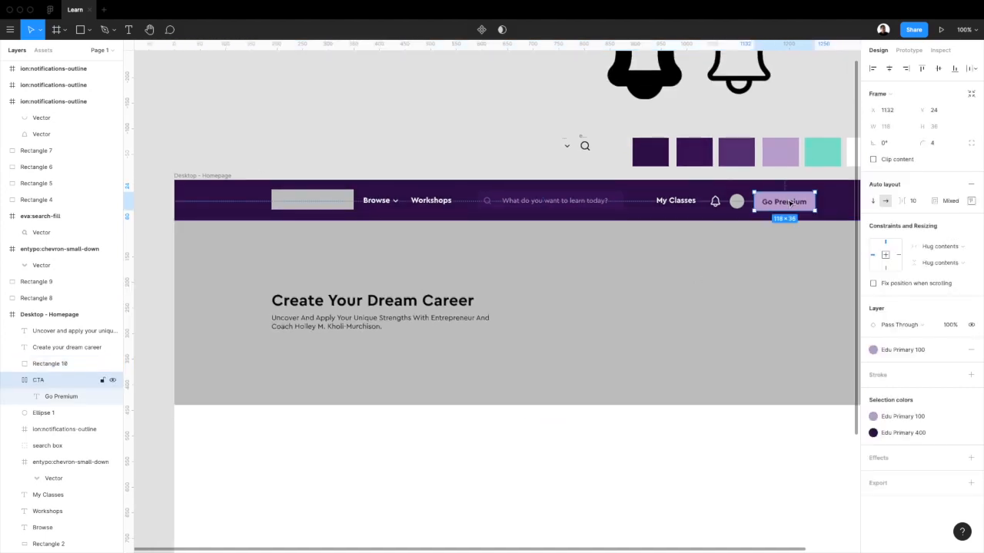
left_click_drag(790, 202, 308, 353)
right_click(308, 354)
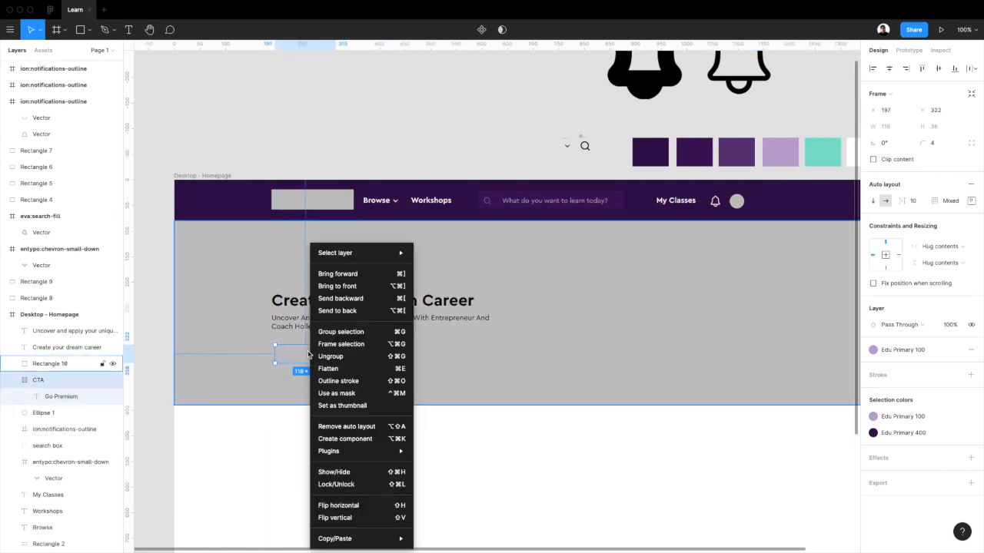
left_click(344, 286)
left_click_drag(311, 359, 306, 358)
Step: Group the gray rectangle with its heading, subheading and button, and name the group "main slider"
left_click_drag(277, 259, 368, 429)
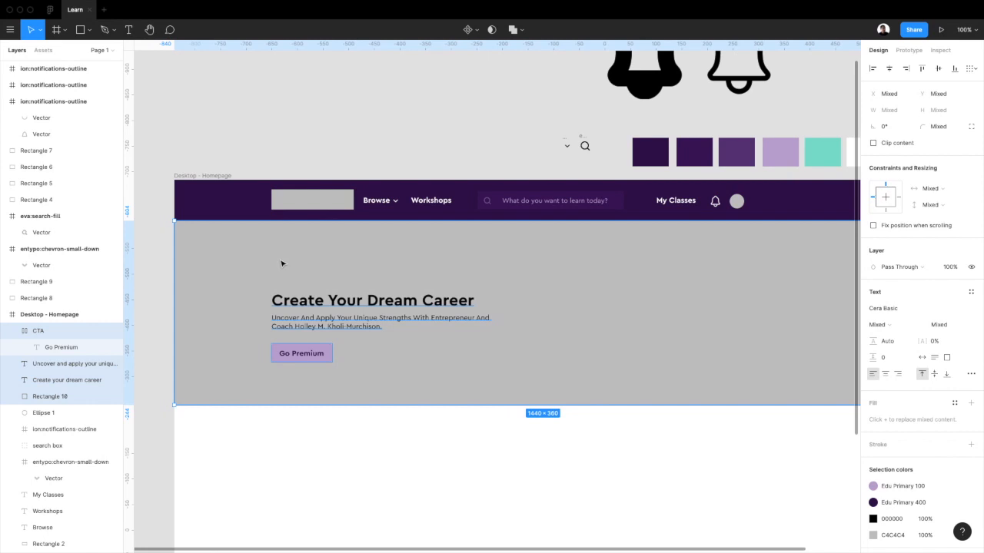
key("ctrl+g")
double_click(49, 332)
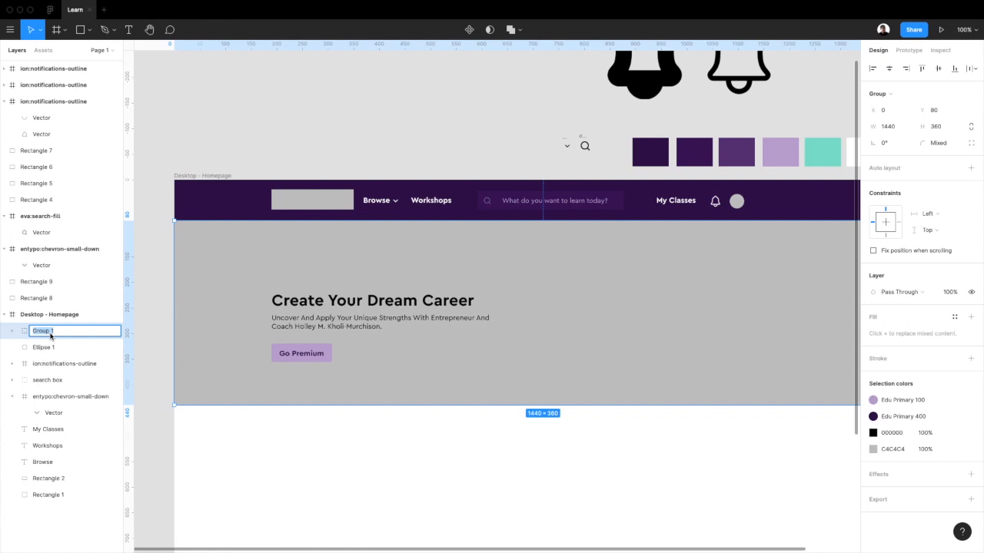
type("main slider")
key("Return")
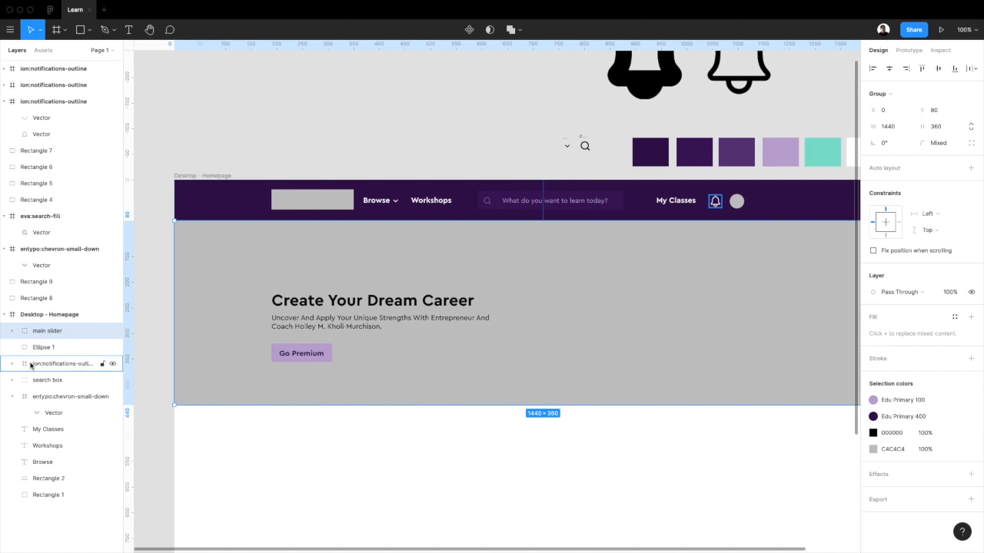
Step: Copy the hero's Go Premium button back to the right end of the header and move the copy's layer out of the hero group
double_click(314, 356)
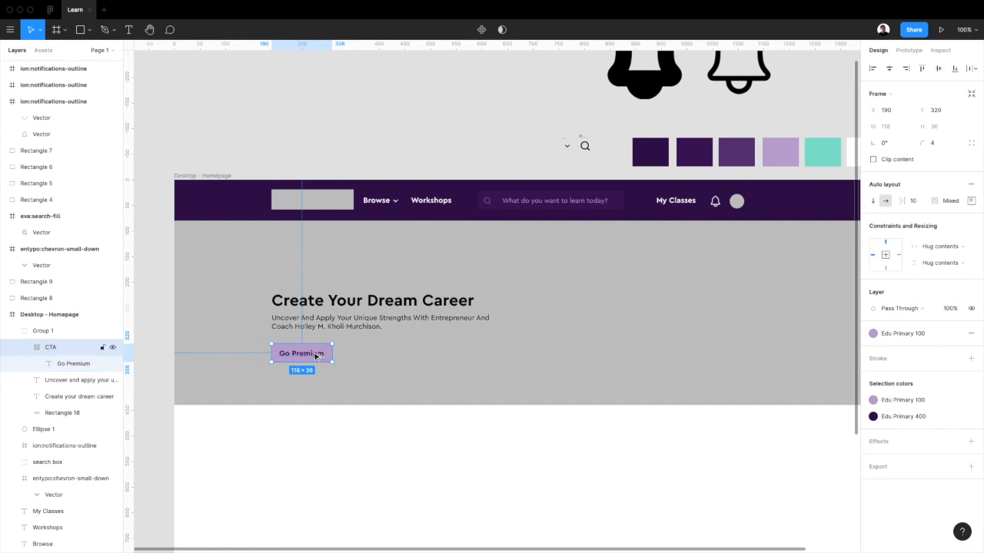
left_click_drag(315, 356, 804, 206)
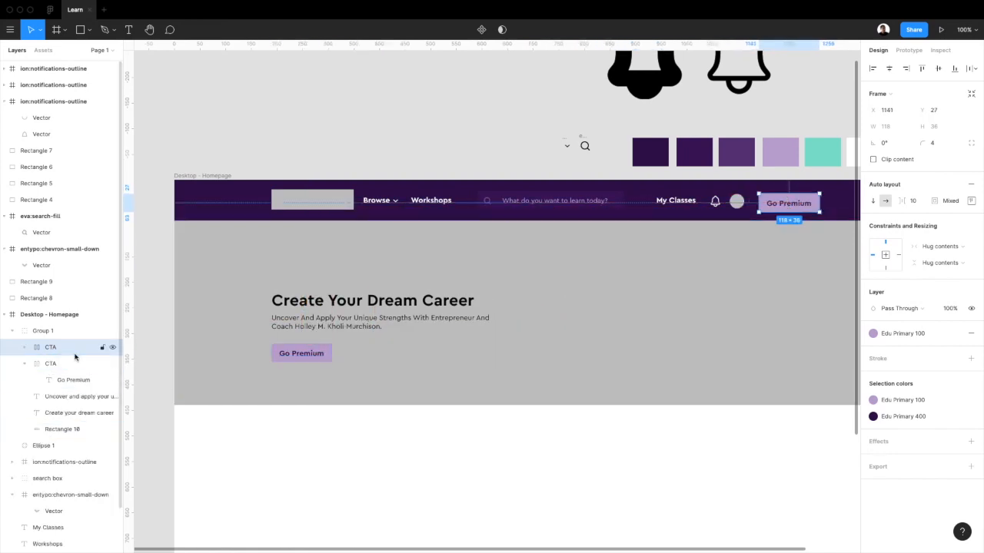
left_click_drag(73, 355, 69, 334)
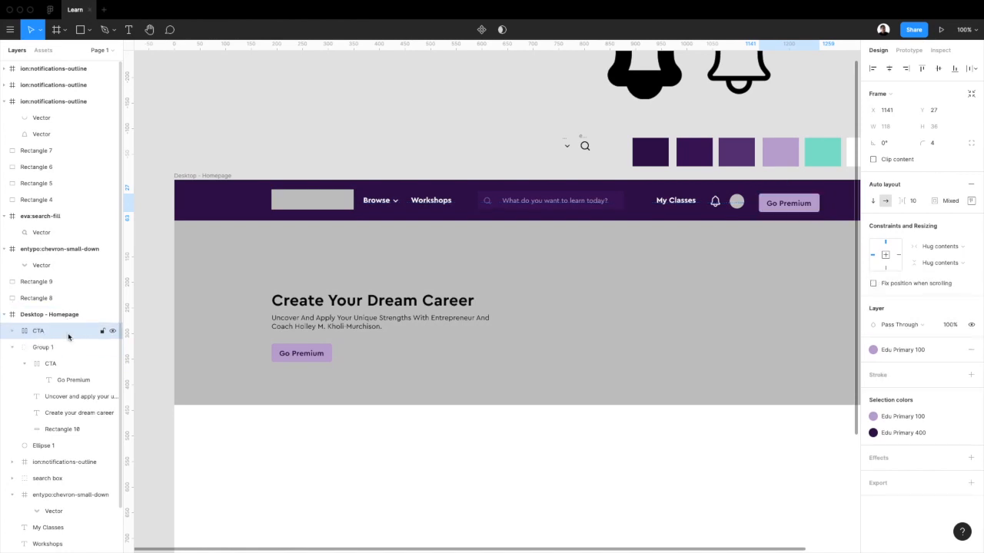
left_click(48, 350)
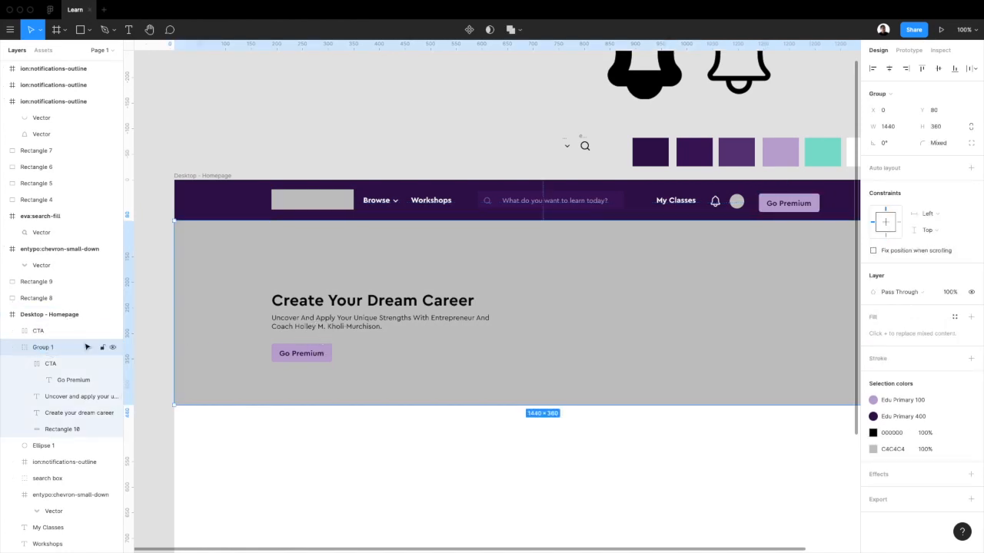
Step: Rename the hero group "hero slider" and collapse it in the layer list
double_click(46, 348)
type("h")
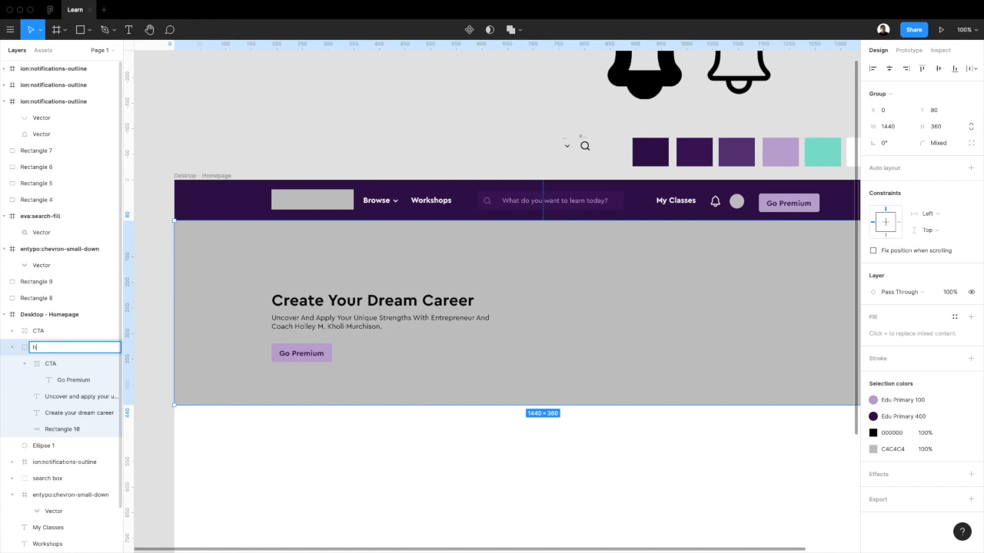
type("ero slider")
key("Return")
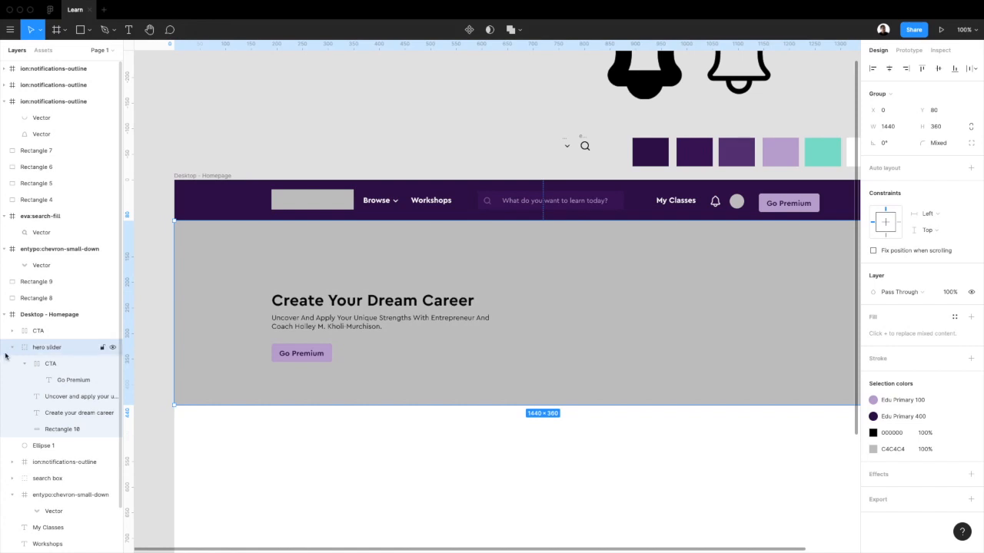
left_click(10, 347)
Step: Show the layout grids and nudge the header's Go Premium button to X 1132, Y 26, flush with the last column's right edge
left_click(43, 332)
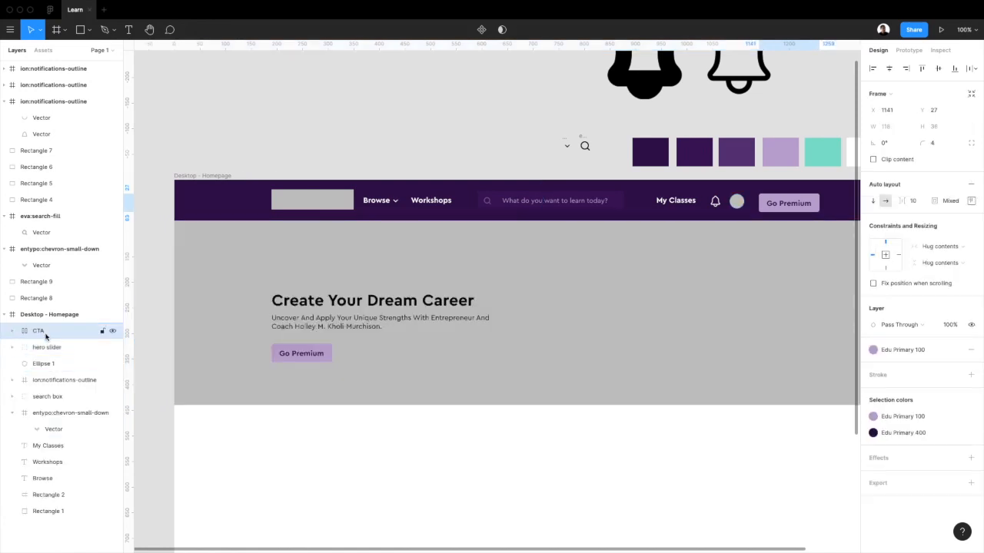
scroll(791, 208, "right", 1)
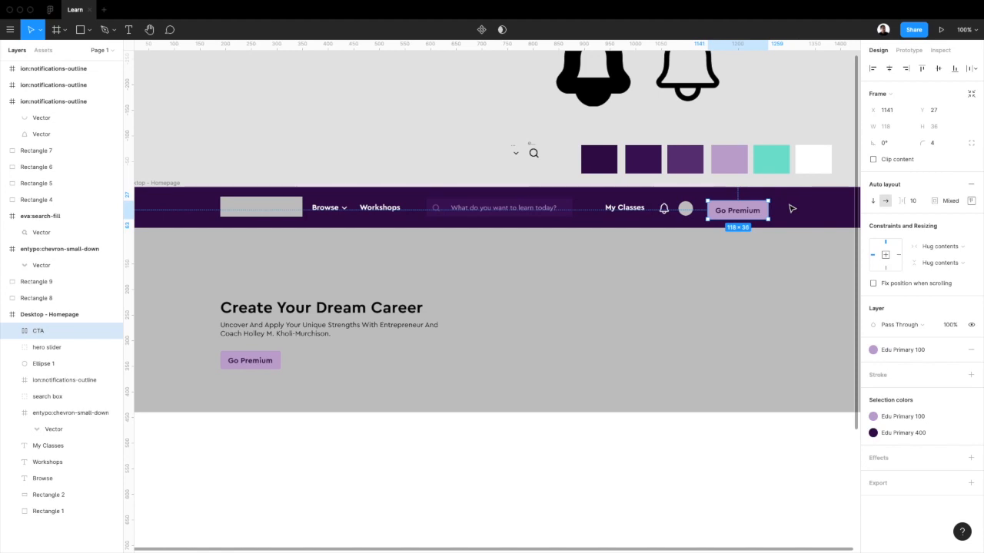
key("Up")
key("Up")
key("ctrl+g")
key("Down")
key("Left")
key("Left")
key("Left")
key("Left")
key("Left")
key("Left")
key("Left")
key("Left")
key("Left")
key("Left")
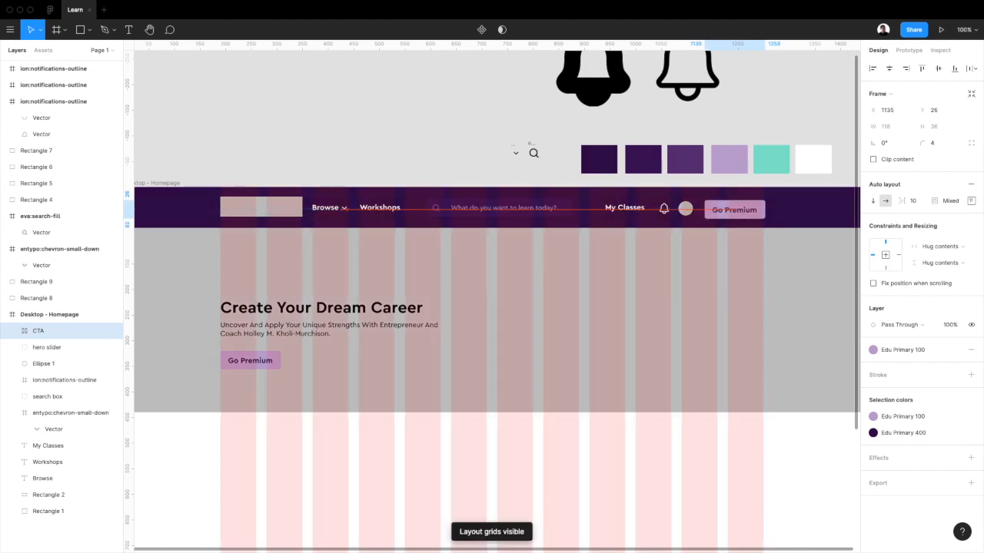
key("Right")
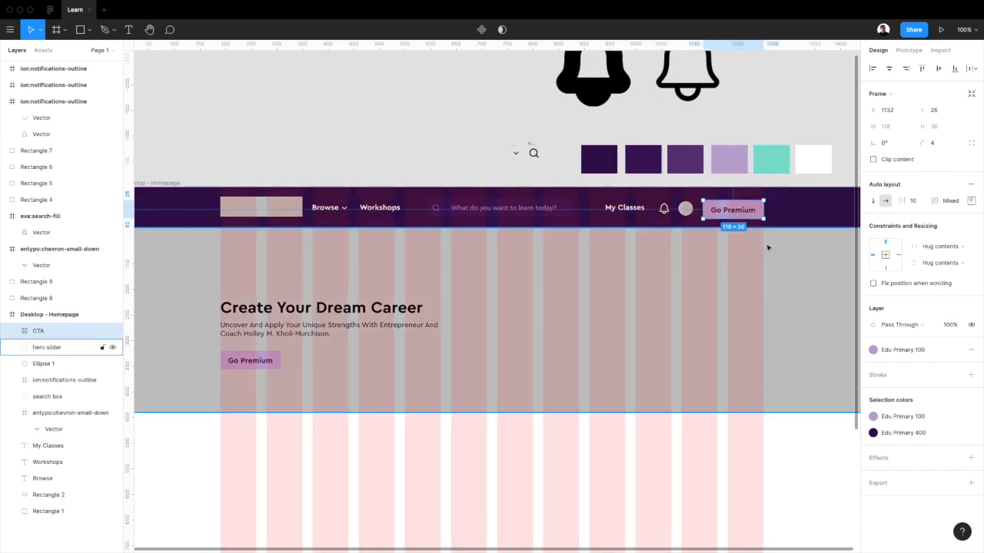
scroll(768, 242, "right", 2)
scroll(373, 241, "left", 3)
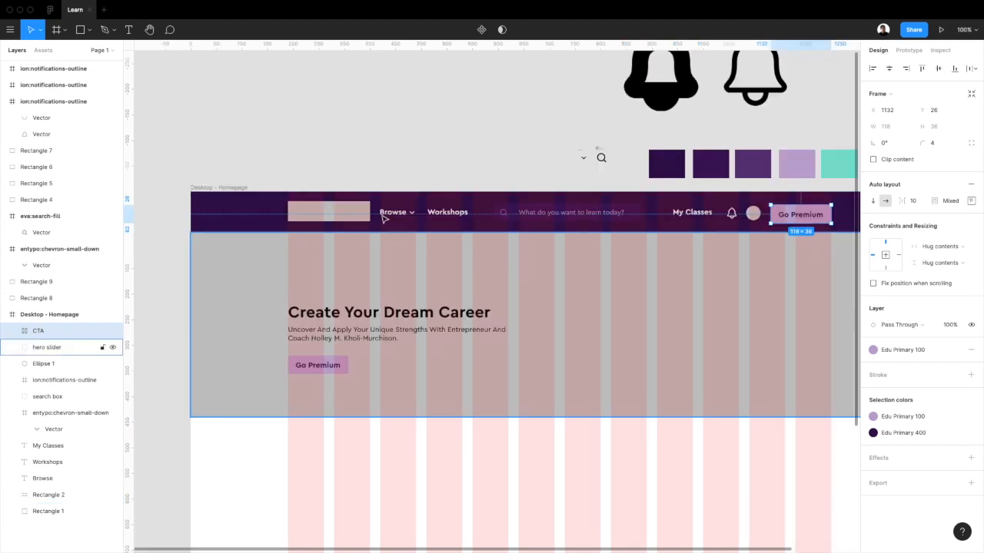
Step: Align the header's Go Premium button to the vertical center of the dark header rectangle
left_click(416, 181)
scroll(416, 180, "left", 1)
left_click(755, 207)
left_click(835, 208, "shift")
left_click(938, 68)
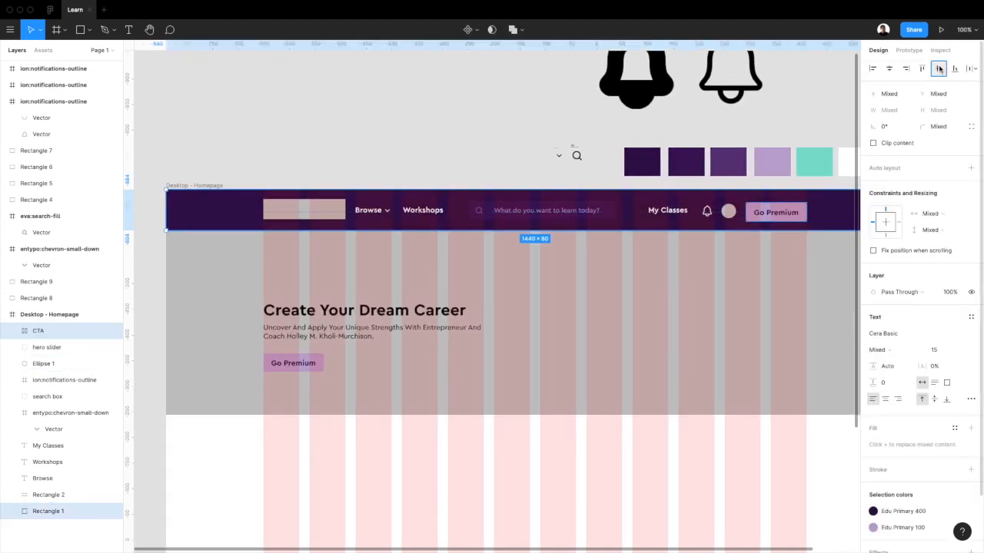
Step: Align the avatar circle and the bell icon each to the vertical center of the header rectangle
left_click(729, 211)
left_click(830, 207, "shift")
left_click(941, 69)
left_click(707, 211)
left_click(822, 208, "shift")
left_click(939, 69)
Step: Hide the layout grids and clear the selection
left_click(675, 211)
left_click(558, 155)
scroll(552, 152, "right", 1)
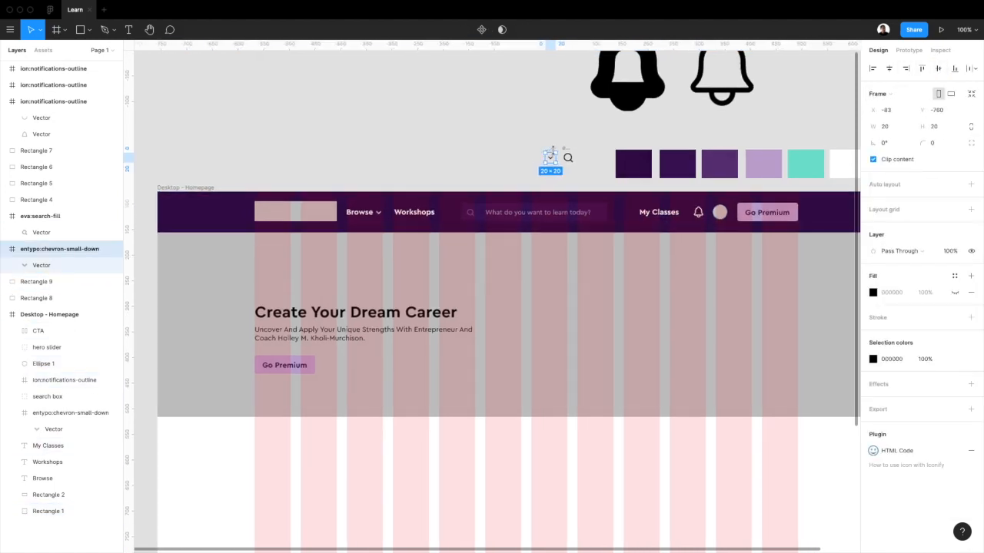
key("ctrl+g")
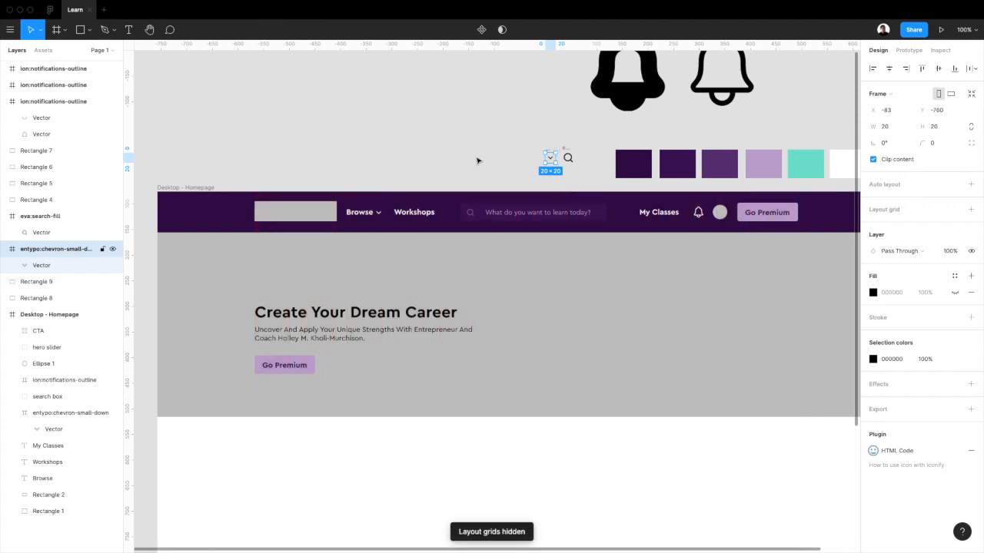
left_click(468, 158)
Step: Change the label of the hero slider's button to "Watch Now"
double_click(295, 365)
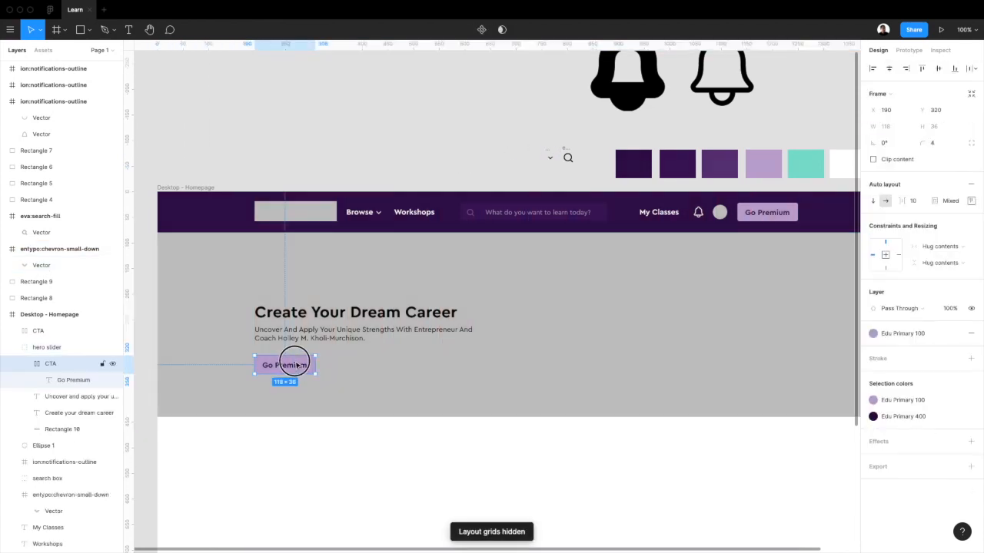
double_click(296, 365)
type("Watch Now")
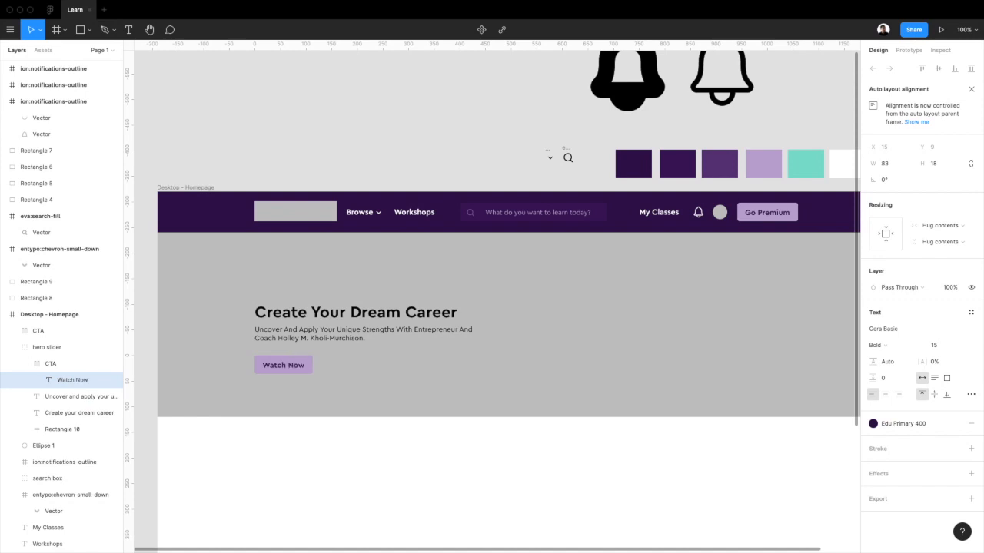
left_click(372, 458)
left_click(372, 459)
scroll(373, 460, "right", 1)
scroll(373, 460, "down", 1)
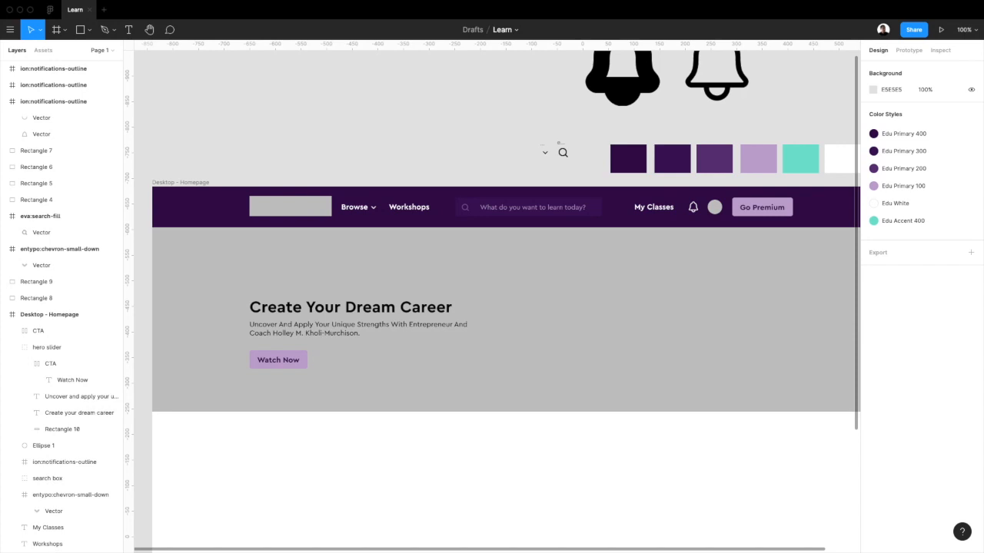
Step: Duplicate the hero's gray background rectangle and rename the lower of the two layers "main background"
left_click(618, 287)
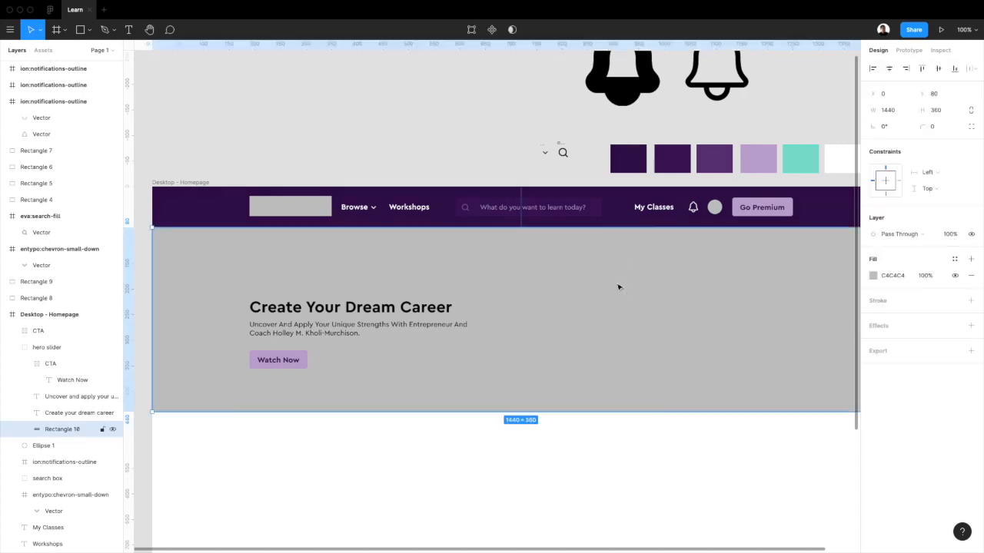
double_click(598, 314)
key("Escape")
key("ctrl+d")
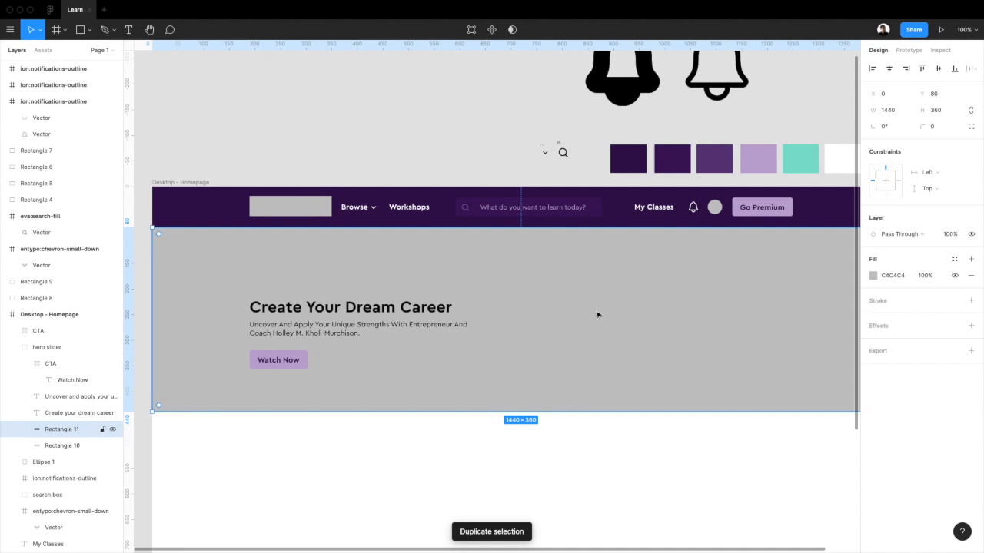
double_click(63, 446)
type("main backgro")
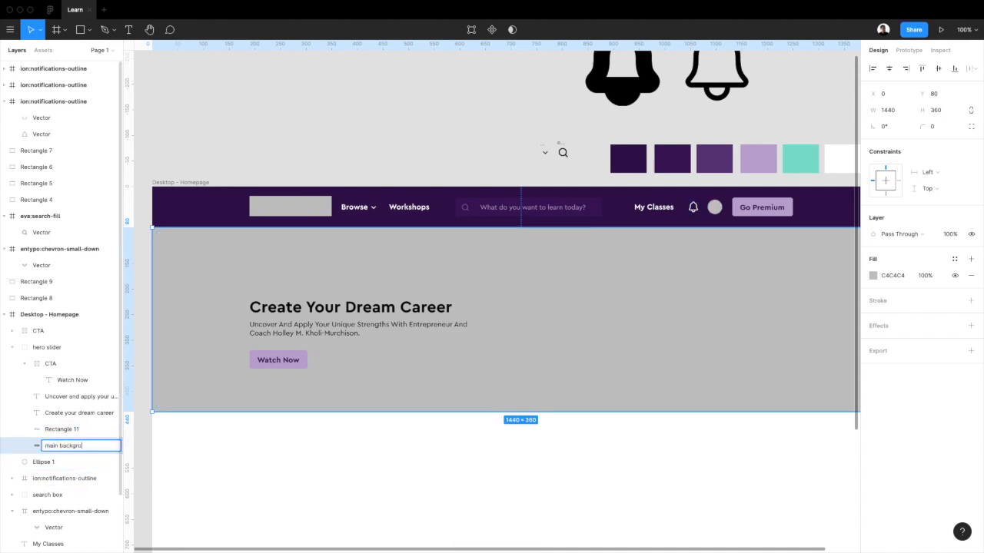
type("und")
key("Return")
left_click(61, 429)
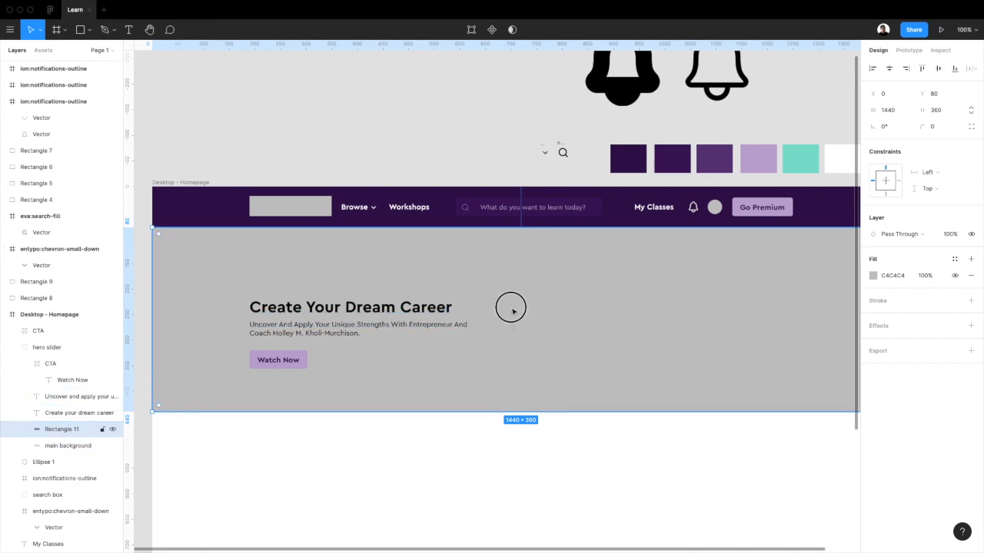
key("super+v")
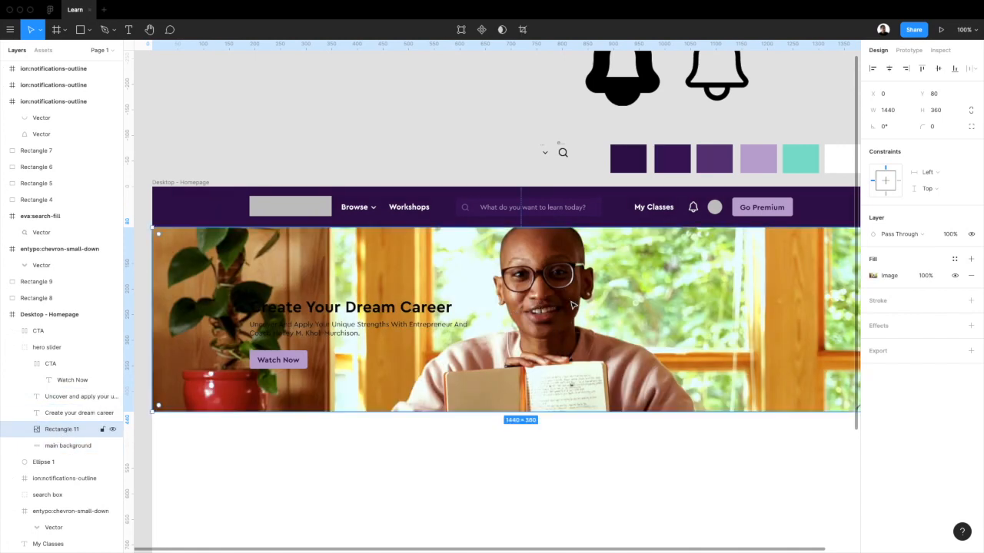
key("super+z")
Step: Paste the portrait photo onto the empty canvas and move it above and to the left of the homepage frame
key("super+minus")
scroll(461, 254, "up", 2)
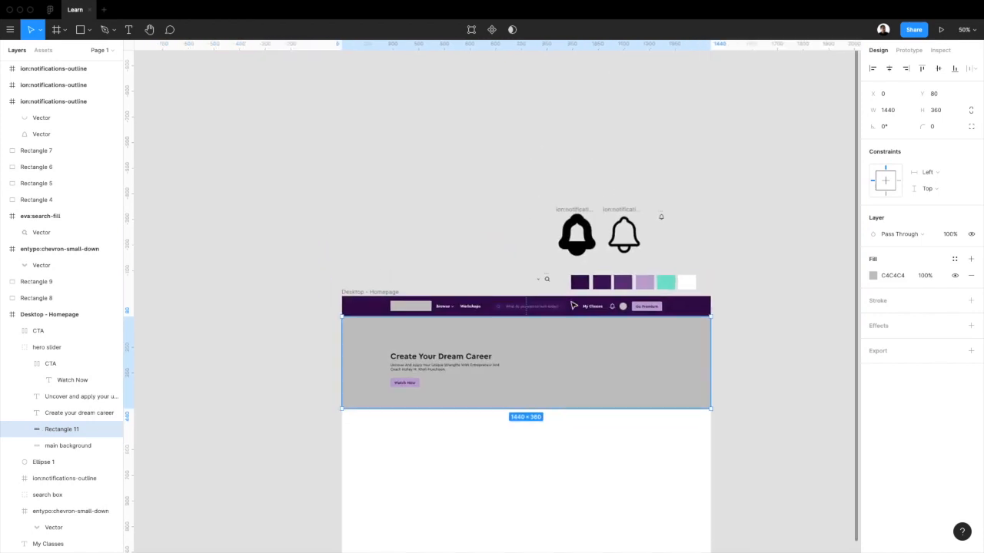
left_click(371, 220)
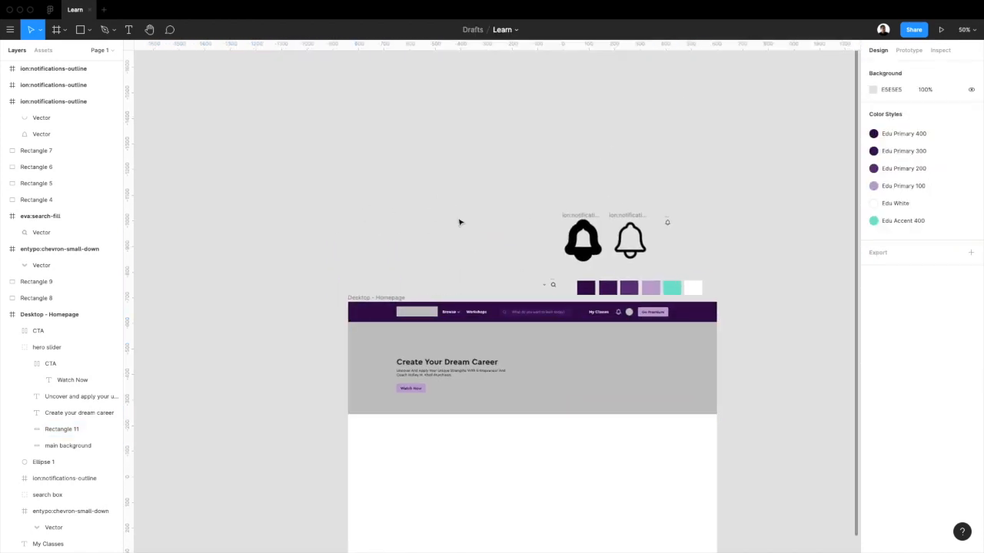
key("super+v")
left_click_drag(475, 240, 313, 105)
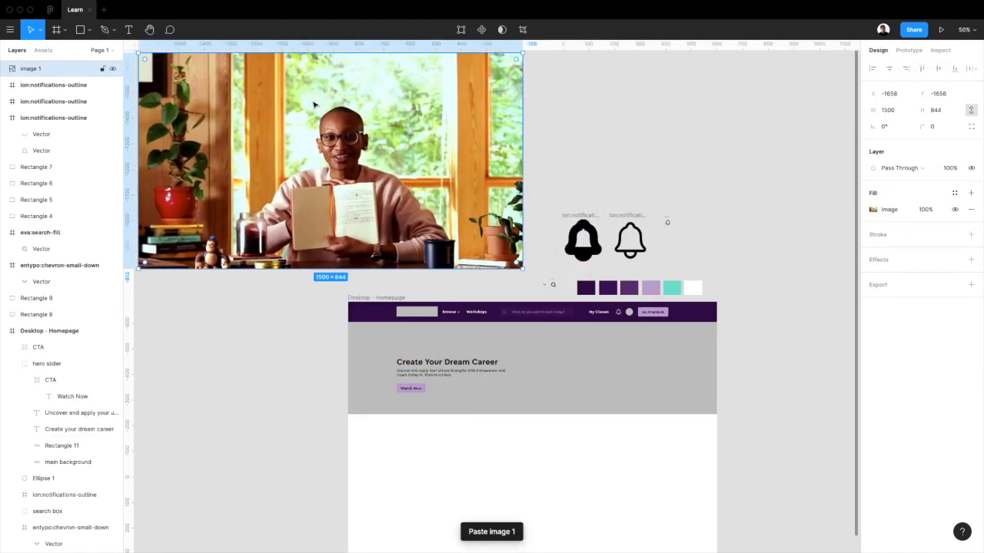
Step: Copy the photo's image fill and paste it onto the duplicated hero rectangle, Rectangle 11
left_click(868, 211)
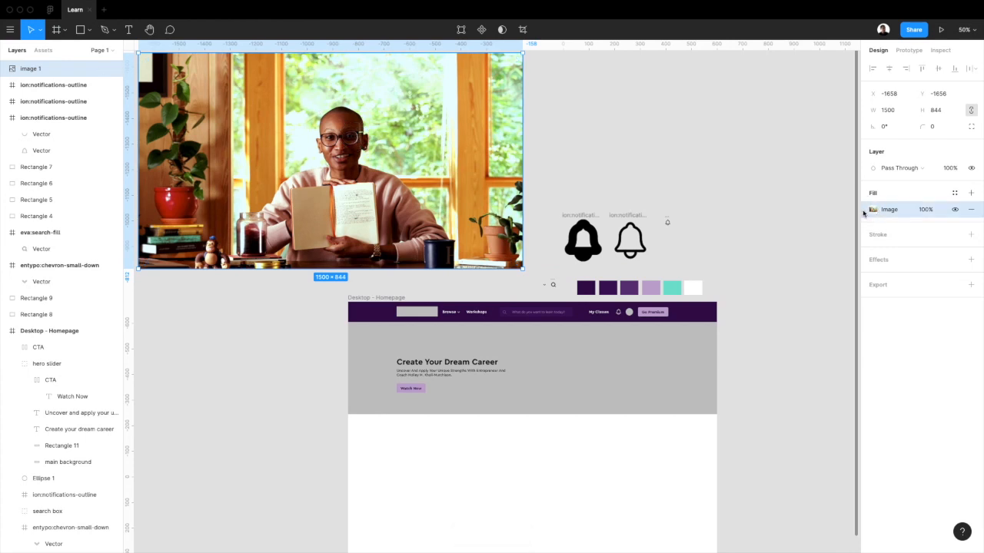
left_click(549, 366)
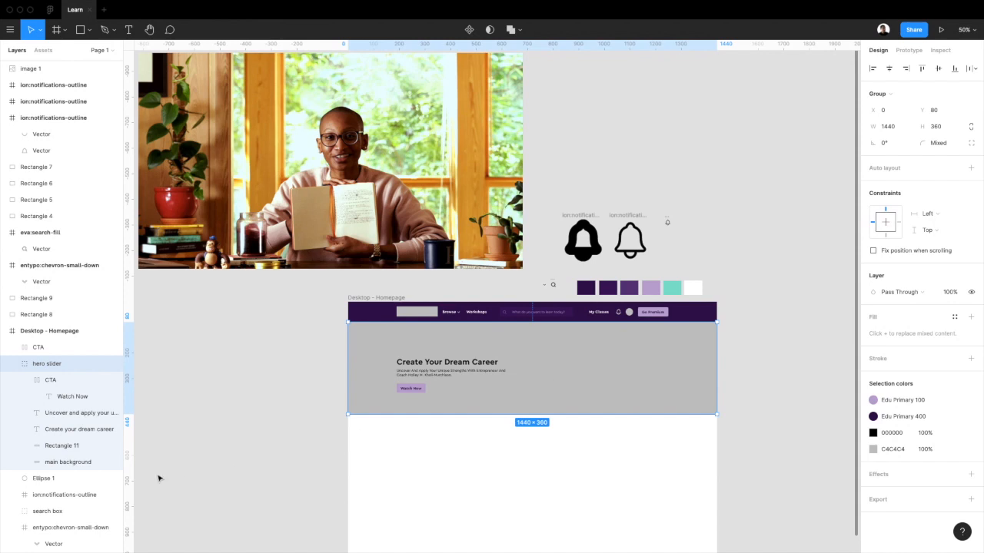
left_click(62, 451)
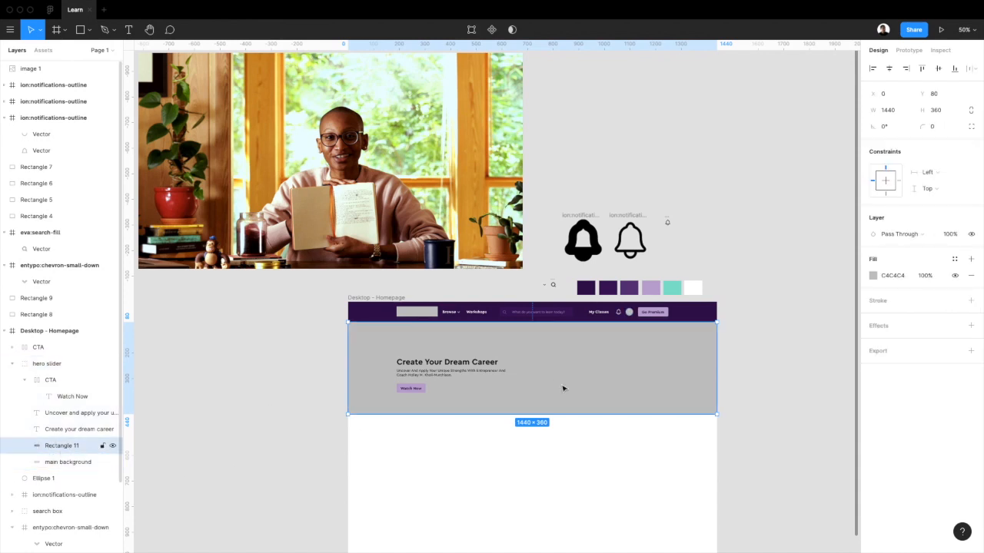
key("super+v")
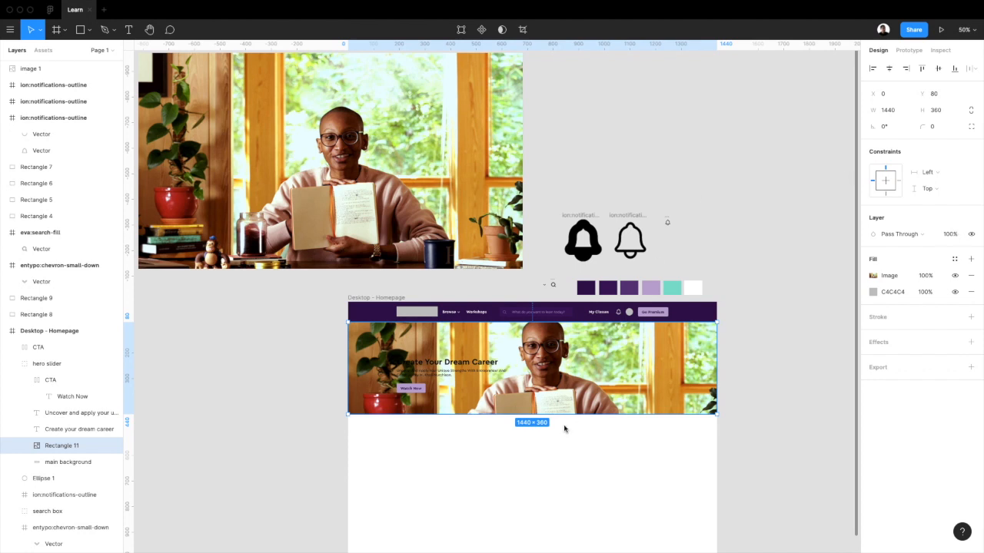
Step: Rename the hero rectangle holding the photo "image"
scroll(454, 422, "up", 1)
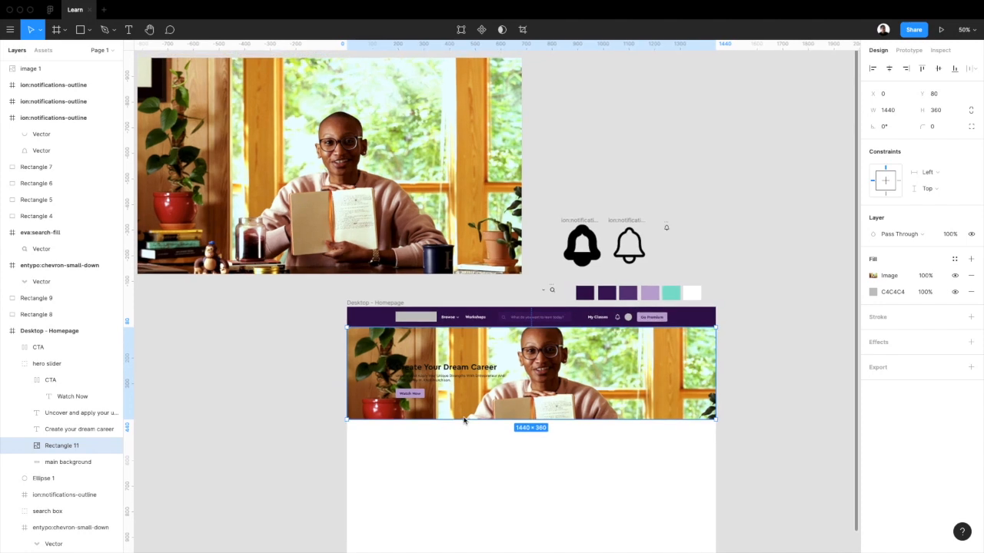
key("shift+0")
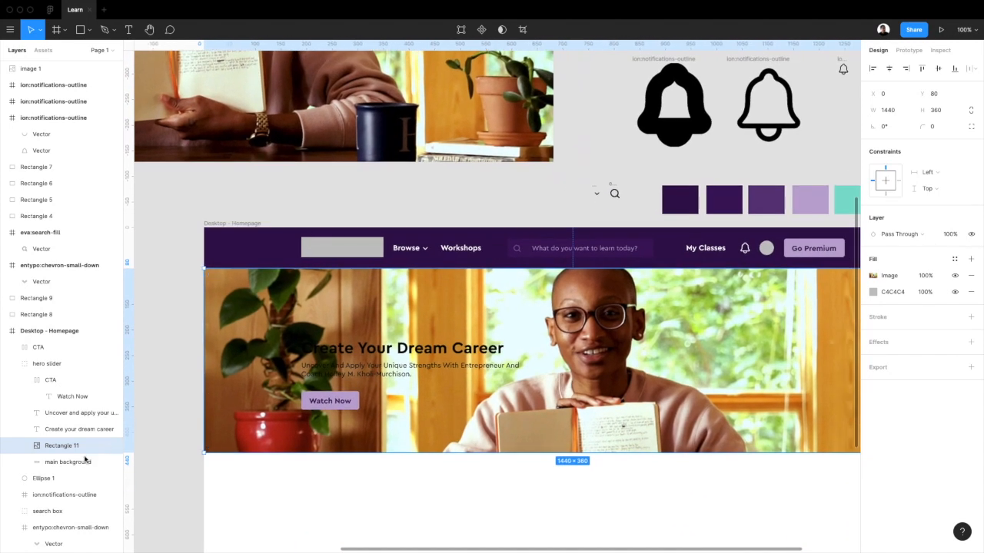
double_click(61, 446)
type("image")
key("Return")
Step: Duplicate the main background rectangle, place the copy above the image layer, and rename it "overlay"
left_click(65, 462)
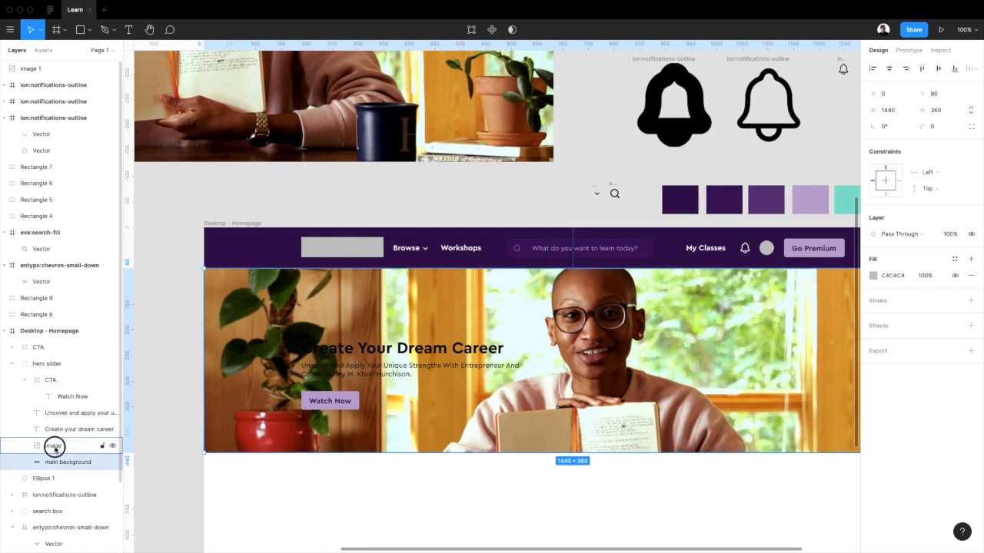
key("super+d")
left_click_drag(69, 464, 68, 443)
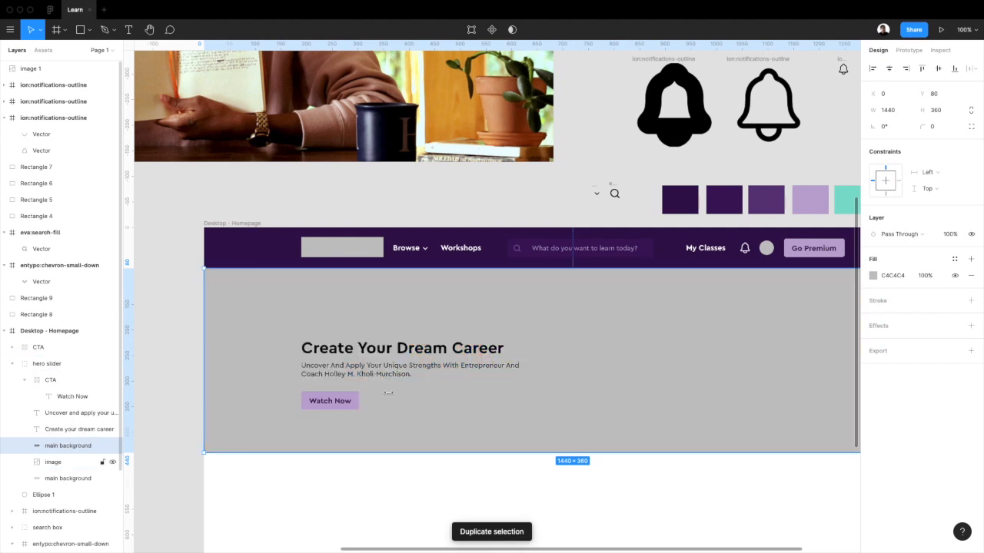
double_click(82, 447)
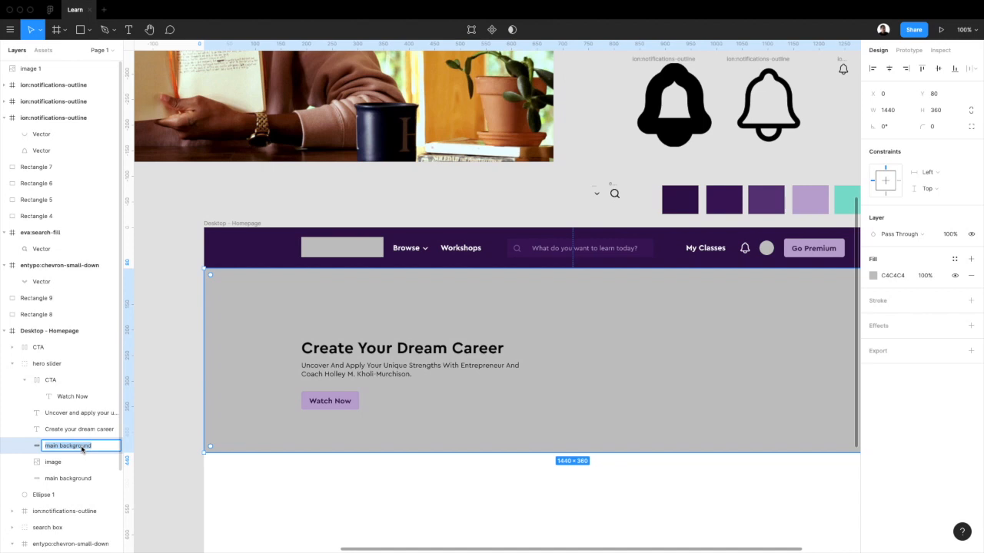
type("overlay")
key("Return")
Step: Hide the overlay layer briefly to view the photo beneath, and show it again
scroll(644, 389, "down", 2)
scroll(643, 389, "right", 2)
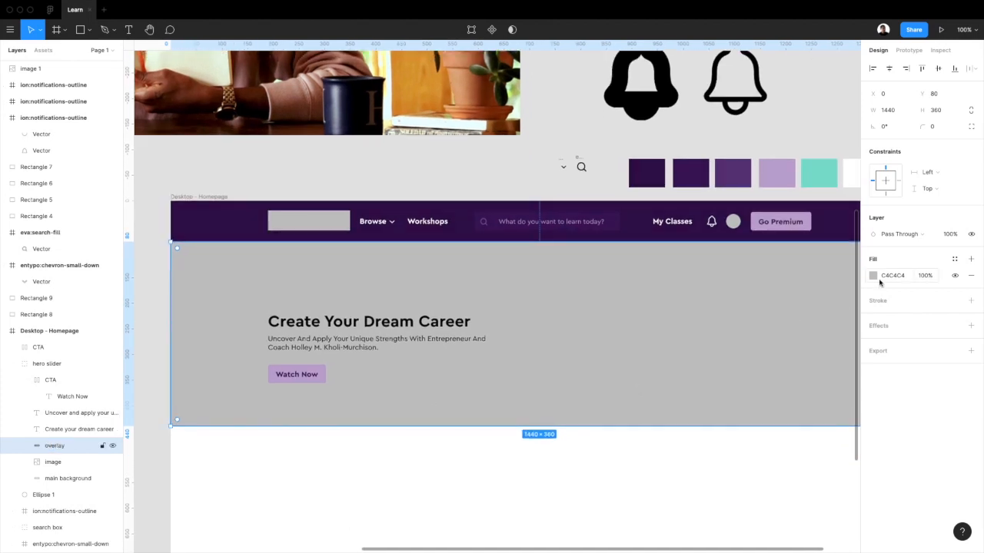
left_click(113, 447)
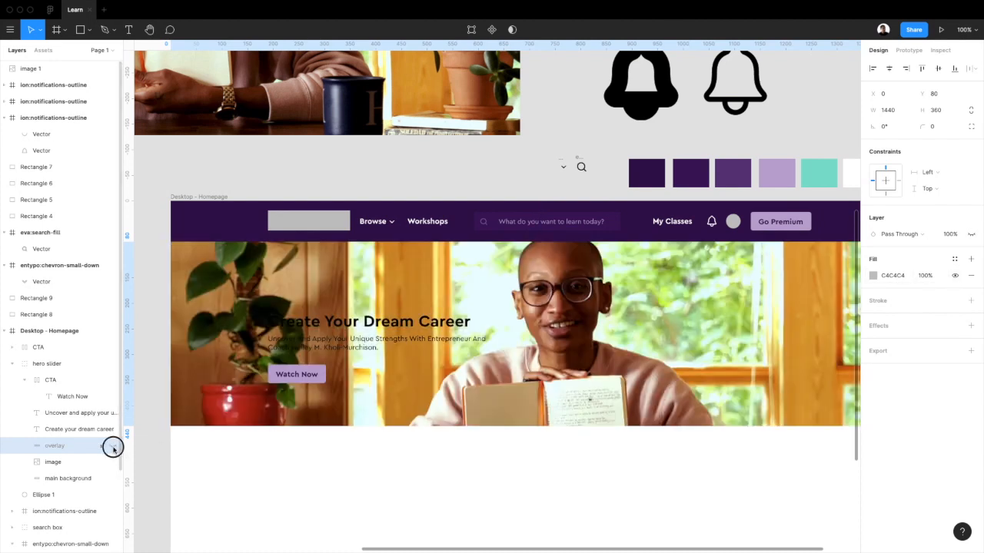
left_click(113, 447)
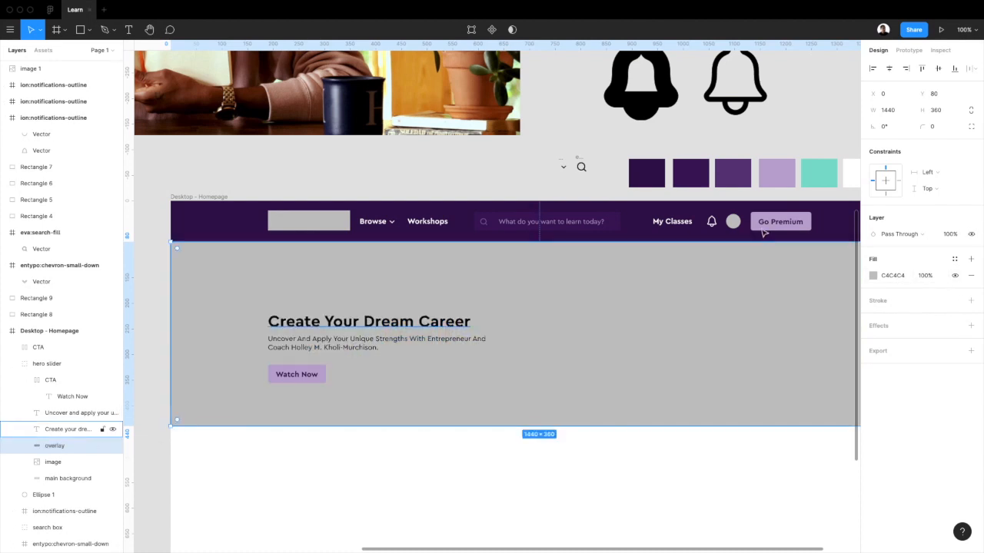
Step: Change the overlay rectangle's fill from solid to a linear gradient
left_click(872, 276)
left_click(764, 279)
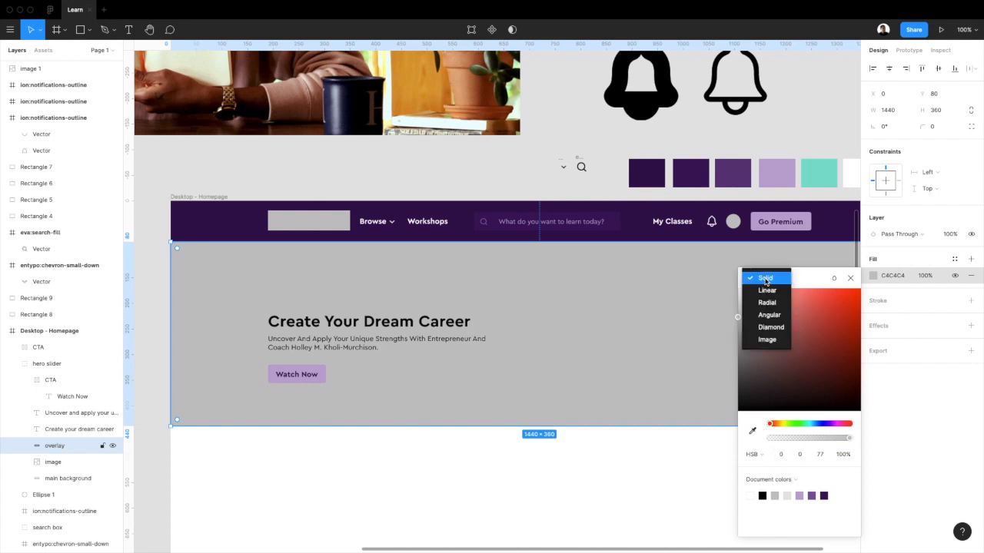
left_click(775, 290)
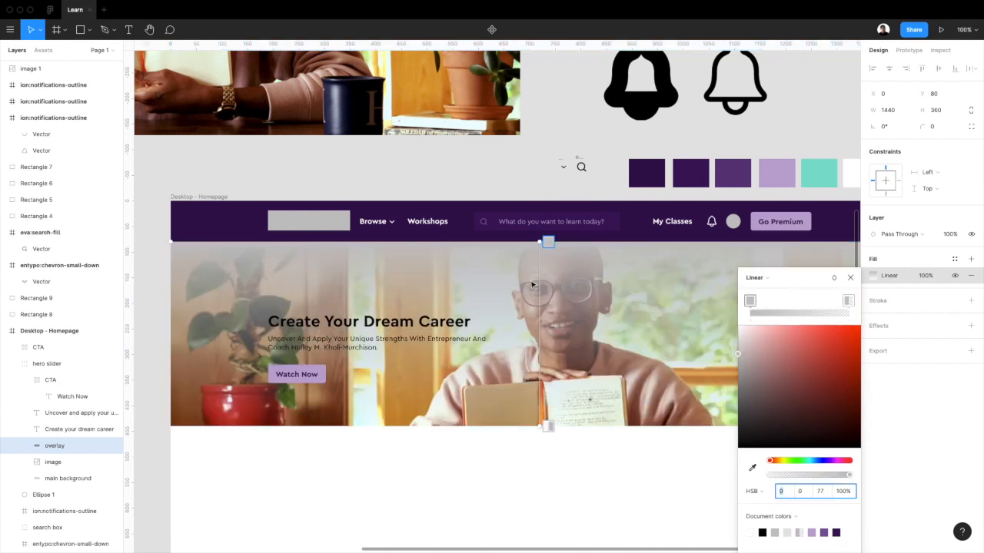
Step: Make the overlay's gradient horizontal, fading beside the hero text, and set both stops to black with the end stop at 0% opacity
left_click_drag(538, 242, 438, 311)
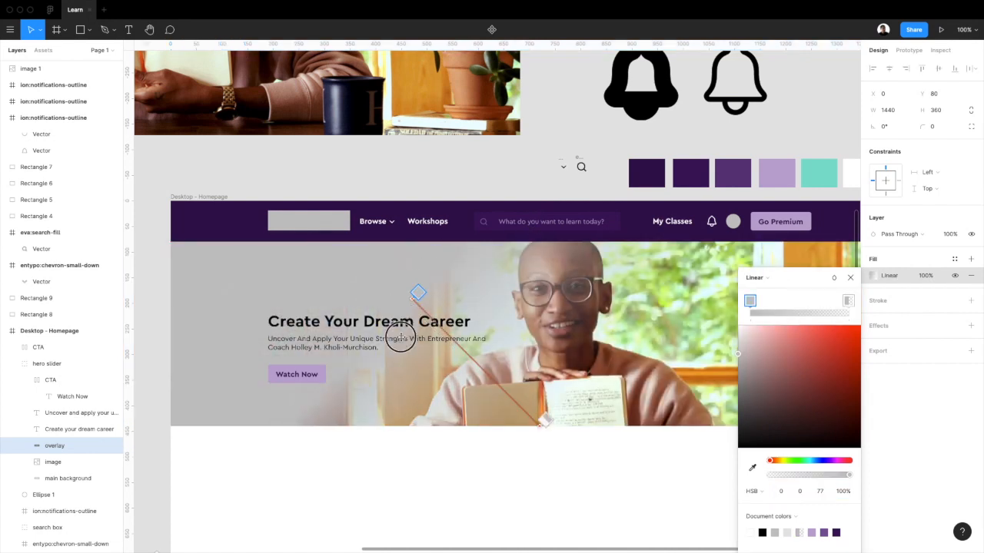
left_click_drag(402, 349, 388, 404)
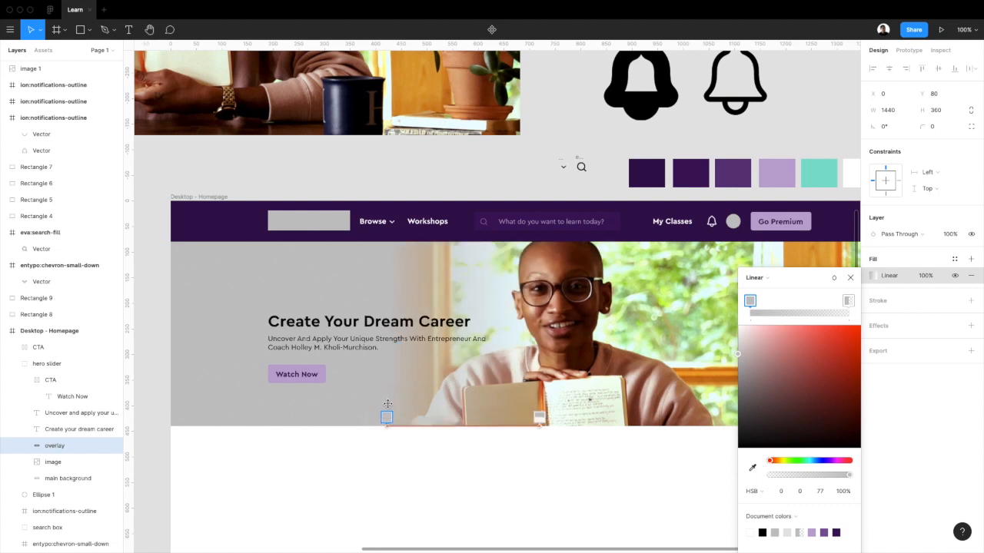
mouse_move(769, 460)
left_mouse_down()
mouse_move(779, 447)
mouse_move(781, 459)
left_mouse_up()
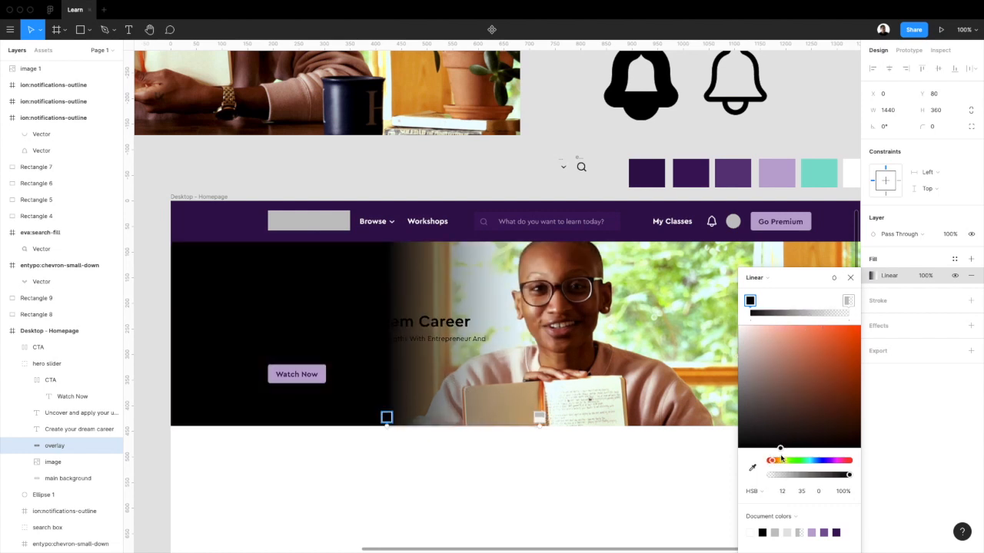
left_click(848, 301)
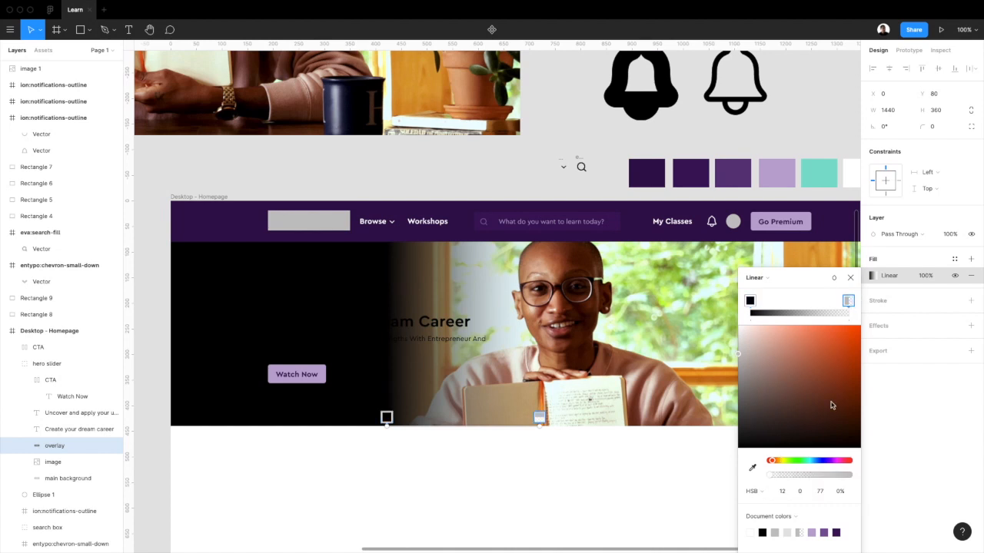
left_click_drag(827, 430, 833, 468)
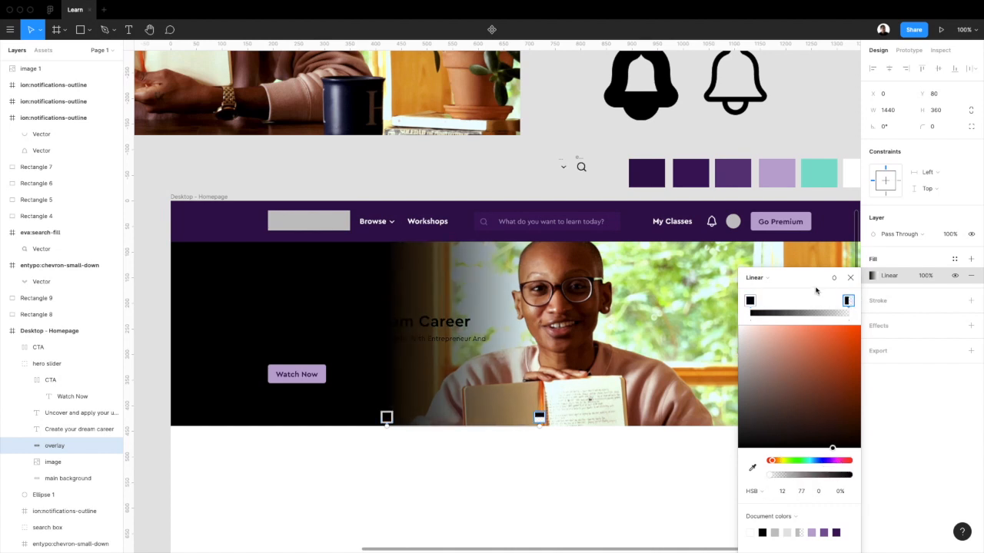
left_click(850, 278)
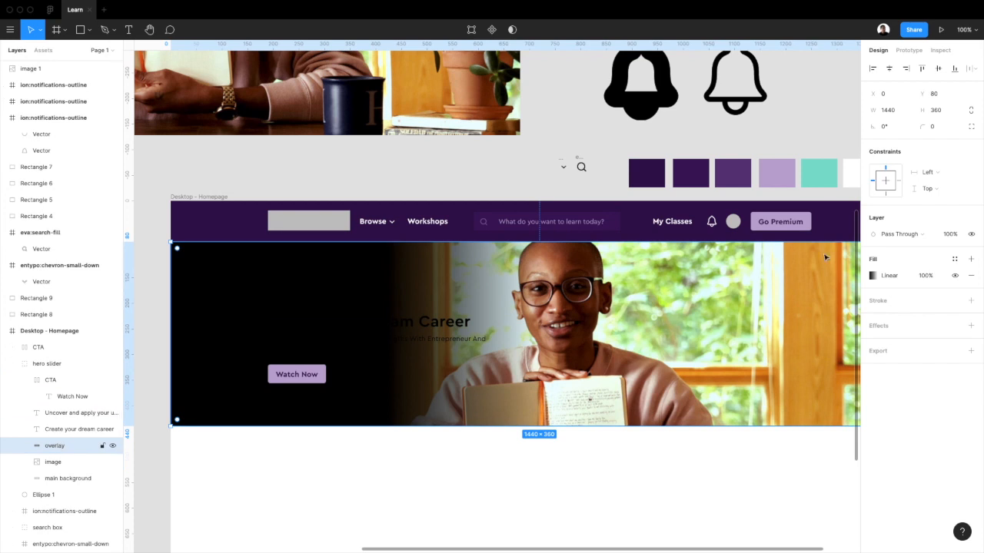
Step: Extend the transparent end of the overlay's gradient further across the open book for a softer fade
left_click(872, 275)
left_click_drag(539, 422, 609, 418)
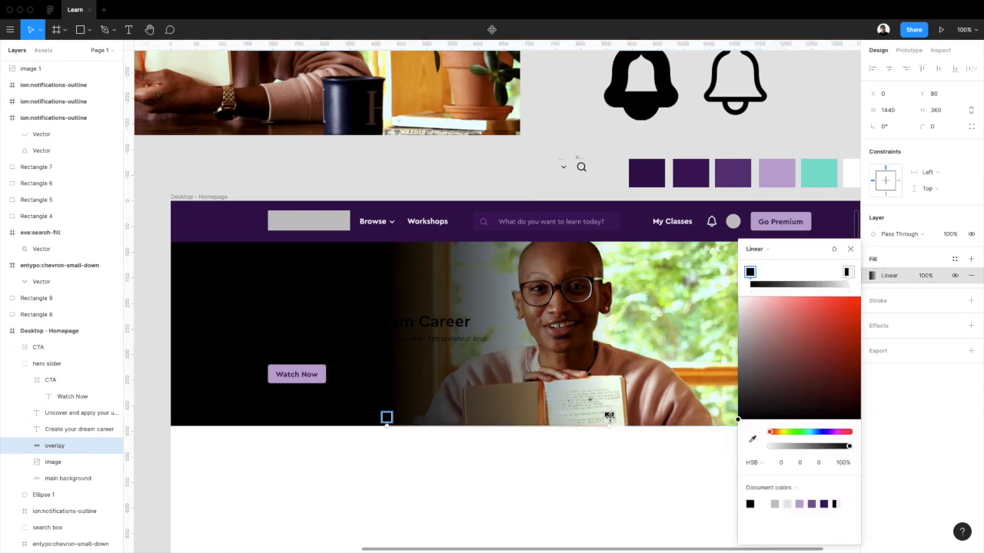
Step: Apply the Edu White color style to the hero heading and its description text
scroll(461, 346, "down", 2)
left_click(340, 292)
left_click(351, 270, "shift")
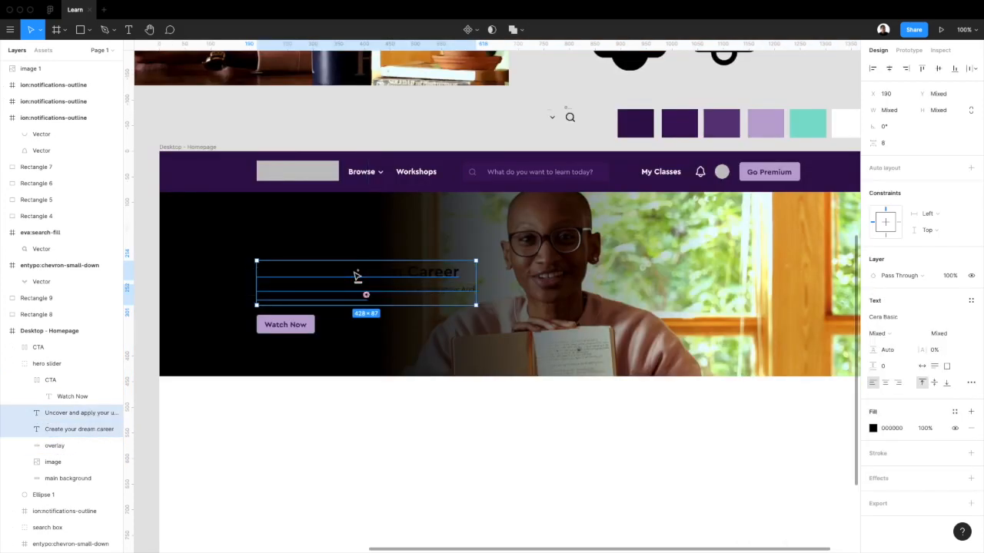
key("i")
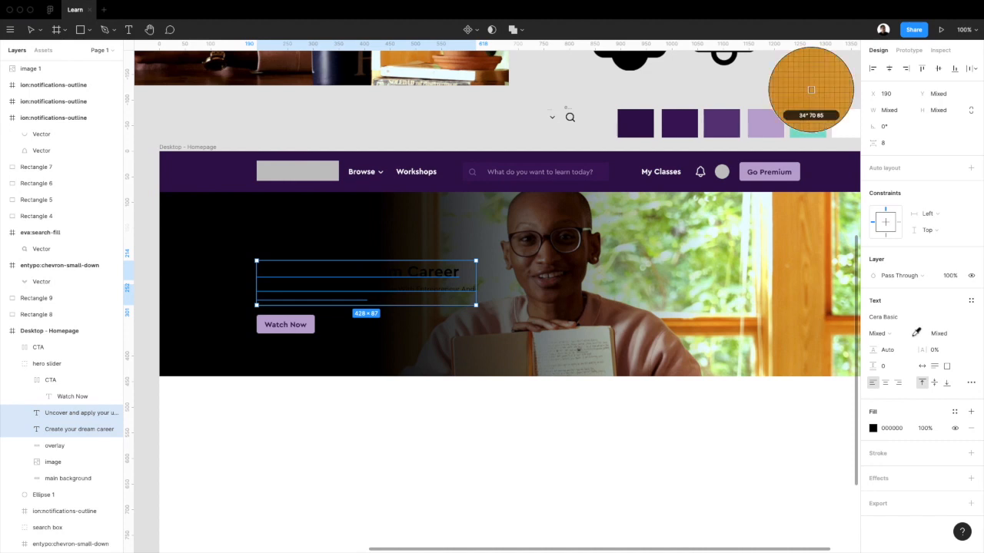
key("Escape")
left_click(954, 412)
scroll(911, 431, "down", 1)
scroll(911, 431, "down", 1)
left_click(910, 425)
left_click(518, 408)
Step: Recolor the opaque stop of the hero slider's linear gradient by sampling the header's dark purple
scroll(519, 414, "up", 1)
scroll(519, 414, "up", 1)
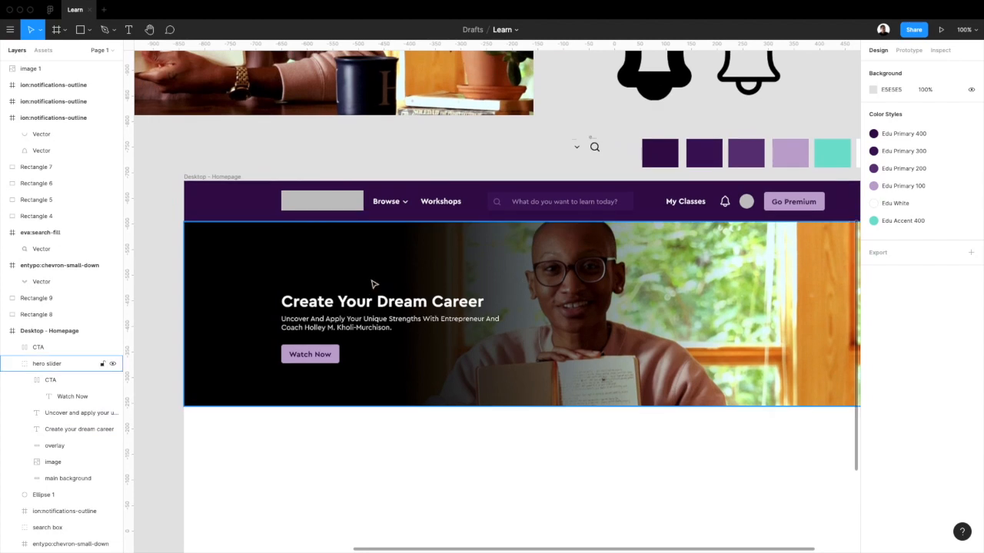
left_click(235, 266)
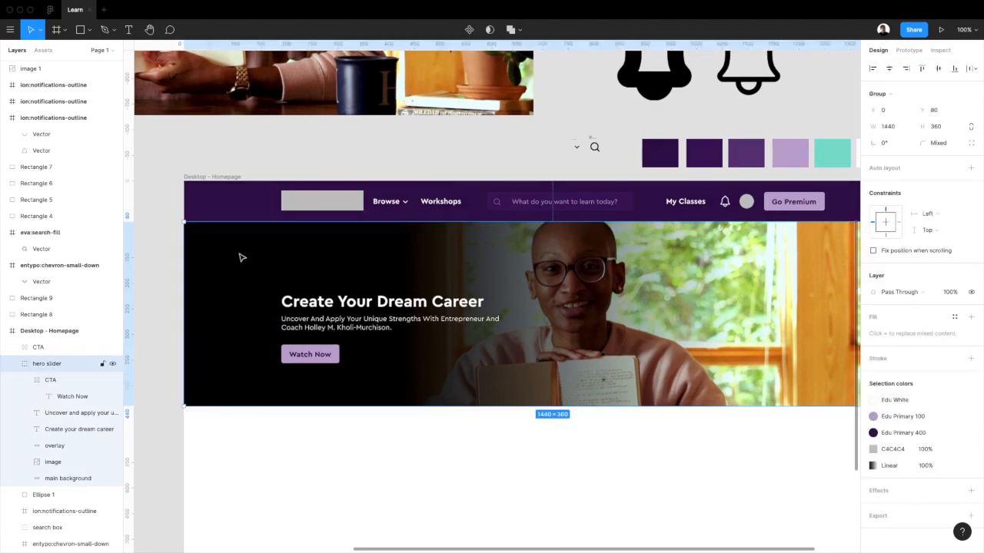
scroll(242, 256, "left", 2)
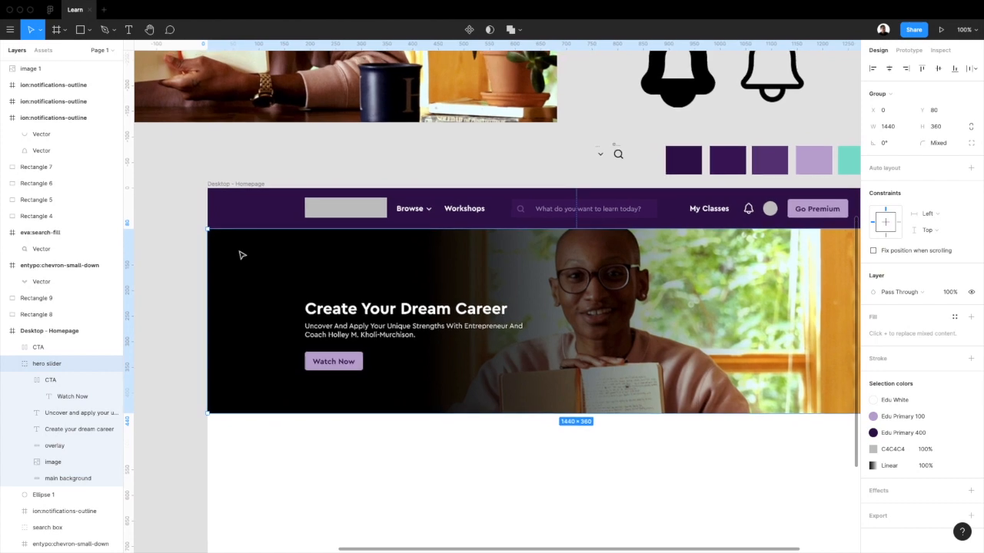
scroll(242, 256, "down", 2)
scroll(241, 255, "right", 2)
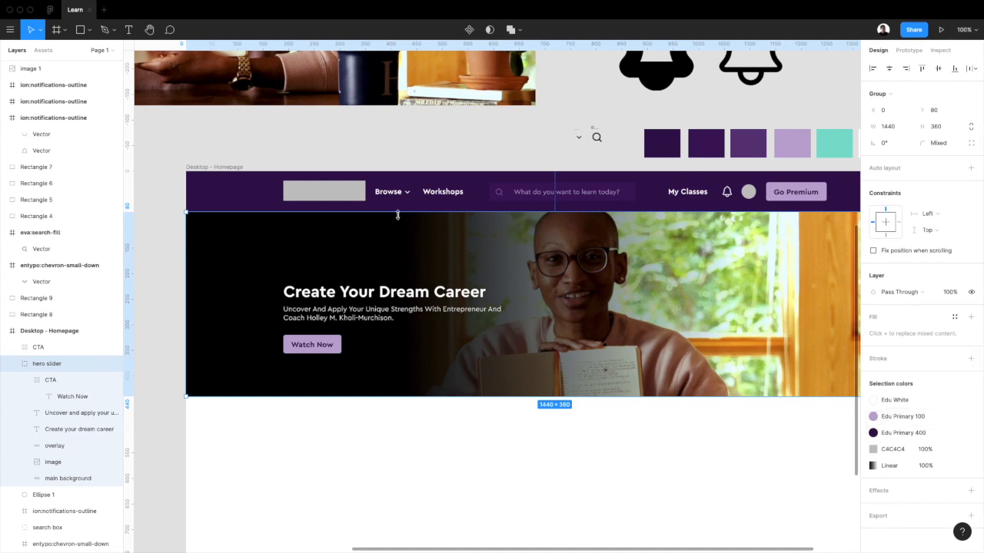
left_click(873, 466)
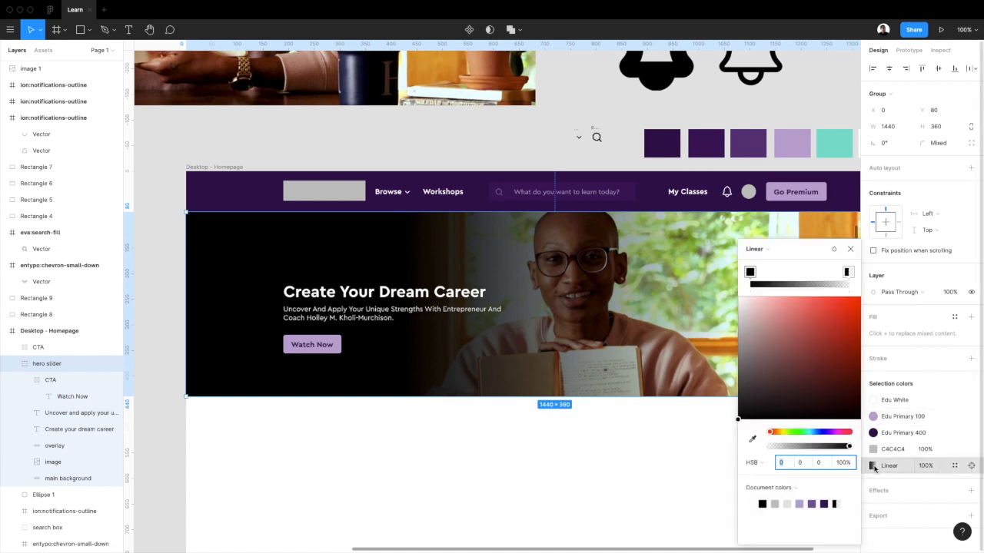
left_click(750, 272)
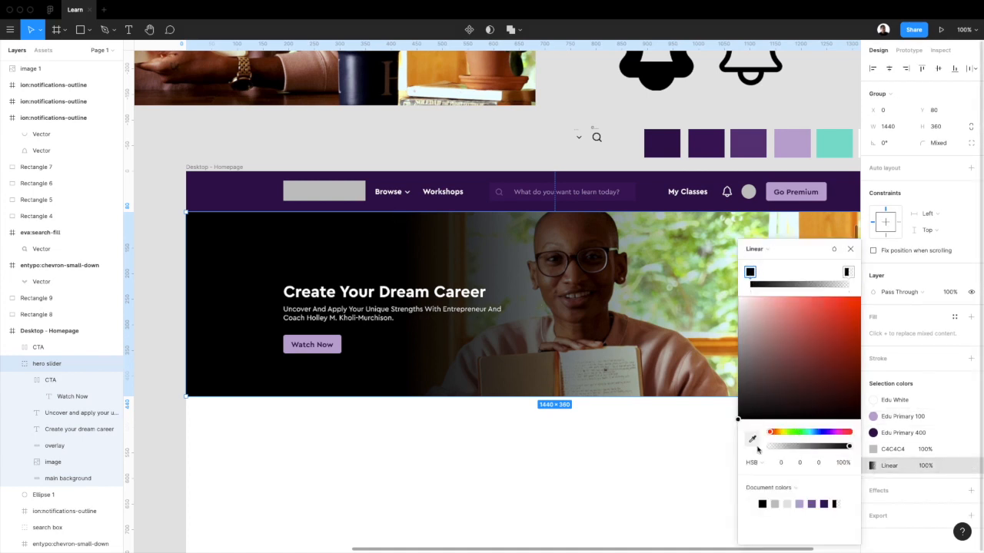
left_click(753, 439)
left_click(477, 189)
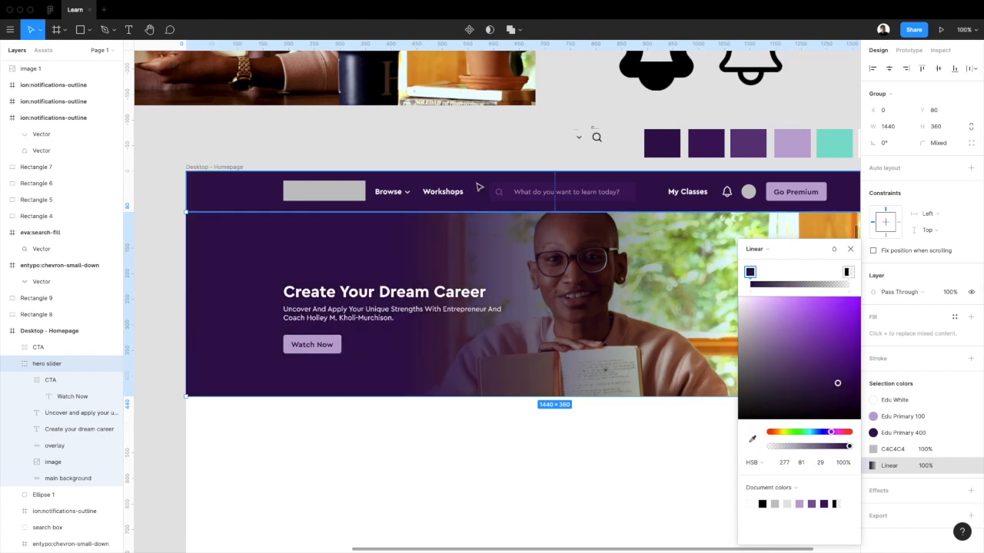
Step: Darken the gradient's purple stop to HSB 277, 88, 15
left_click_drag(840, 392, 847, 406)
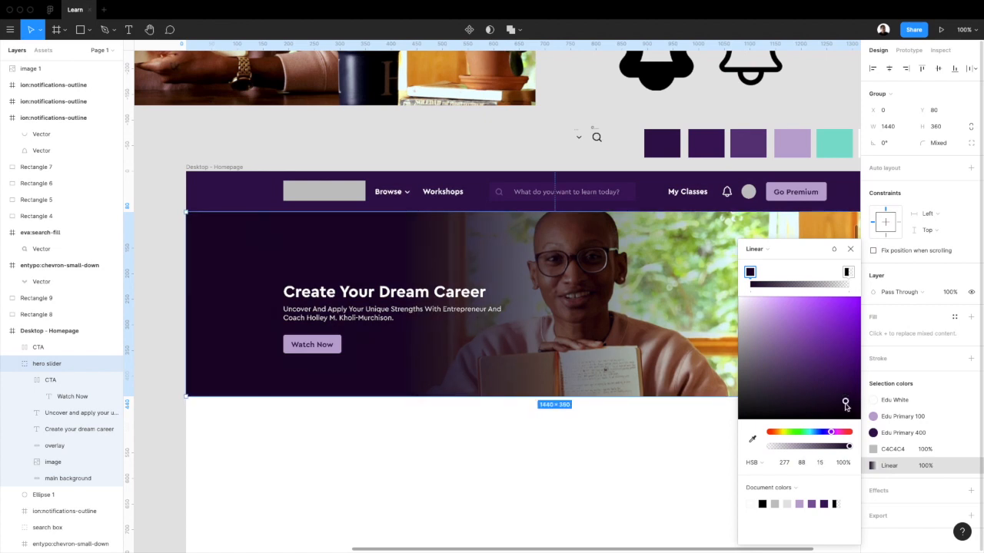
left_click(850, 249)
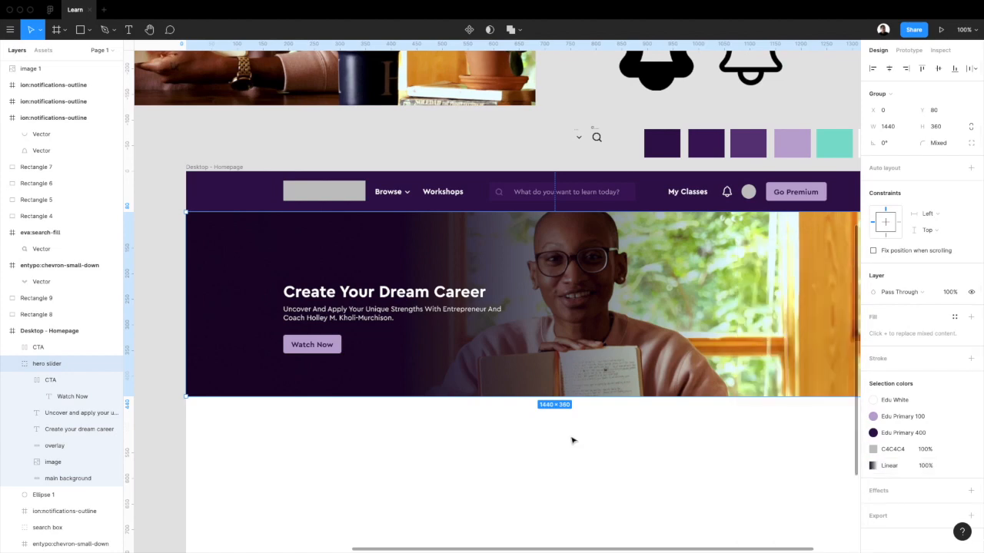
left_click(572, 440)
Step: Move the hero heading and description together 20 px upward
scroll(572, 440, "left", 1)
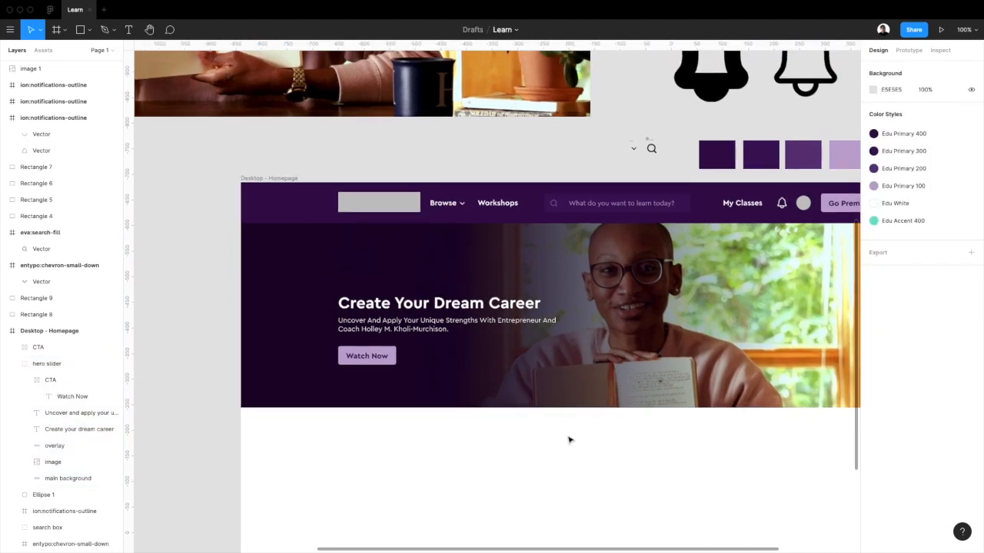
key("ctrl+equal")
key("ctrl+minus")
left_click(415, 330)
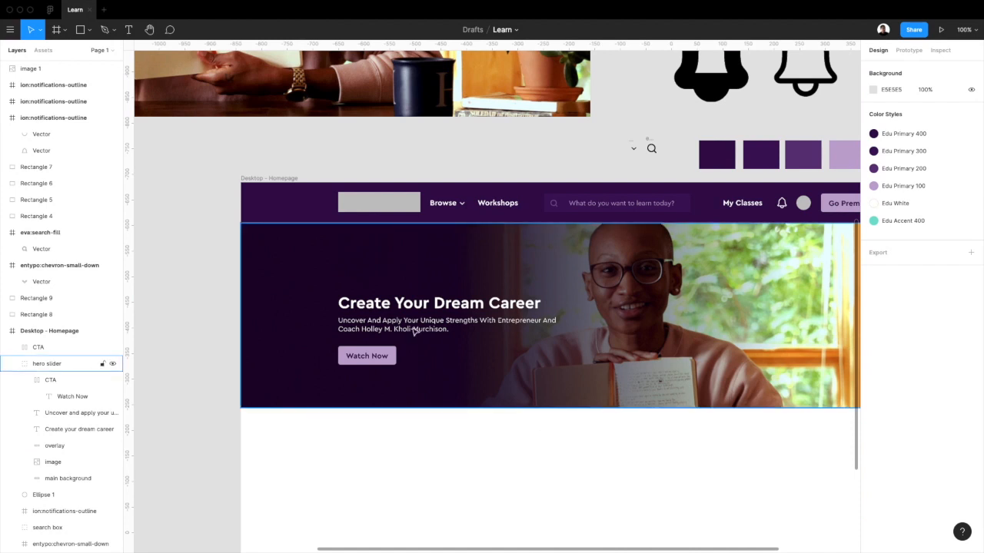
left_click(415, 331)
left_click(415, 323)
left_click(415, 311, "shift")
key("Up")
key("Up")
key("Up")
key("Up")
key("Up")
key("Up")
key("Up")
key("Up")
key("Up")
key("Up")
key("Up")
key("Up")
key("Up")
key("Up")
key("Up")
key("Up")
key("Up")
key("Up")
key("Up")
key("Up")
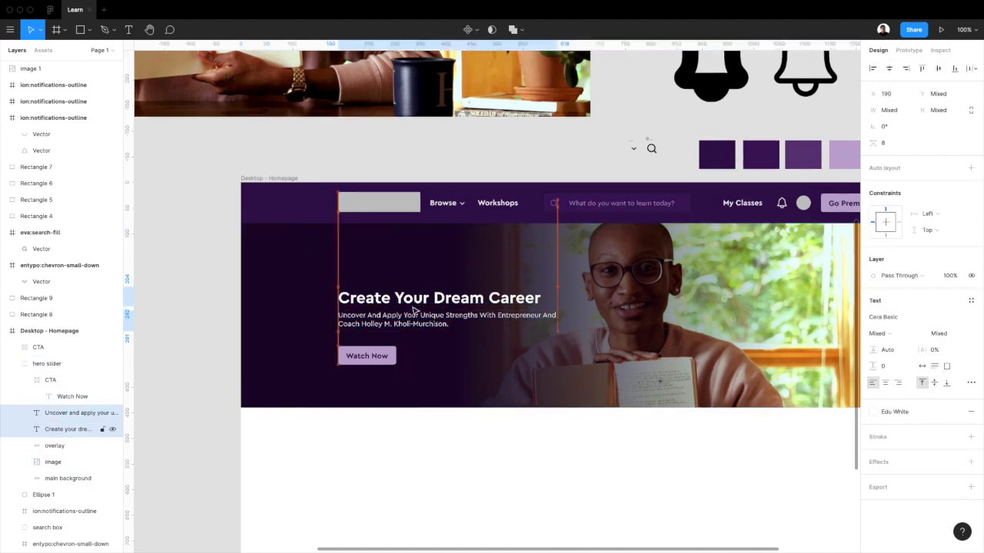
key("shift+Down")
key("shift+Down")
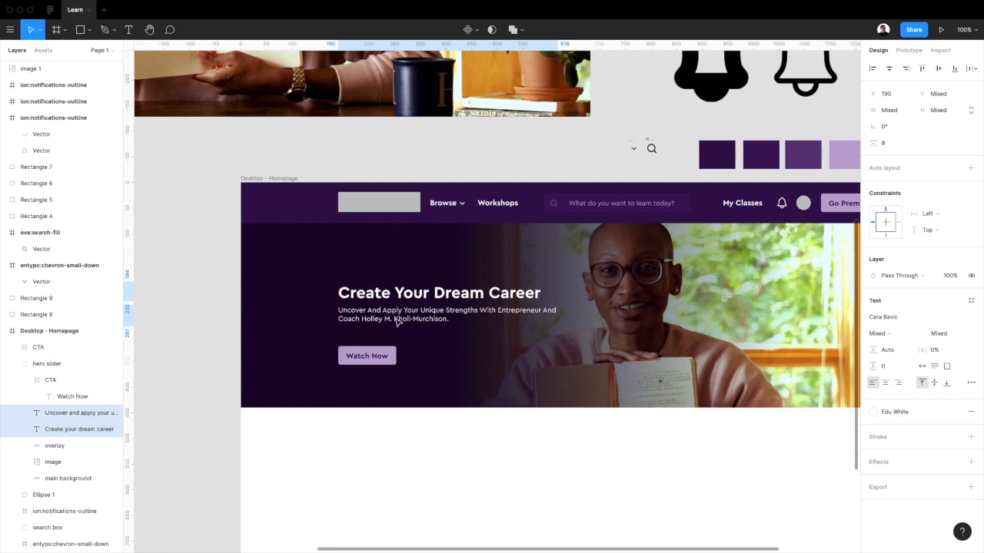
Step: Move the Watch Now button in the hero up to Y 310
left_click(382, 359)
key("shift+Up")
key("shift+Up")
key("shift+Down")
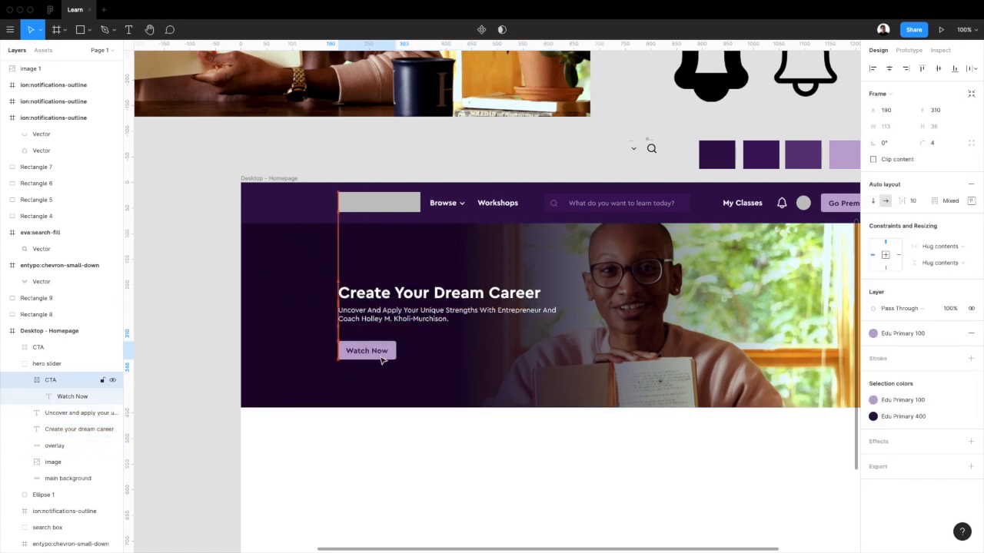
scroll(382, 360, "up", 1)
scroll(382, 360, "left", 1)
left_click(257, 341)
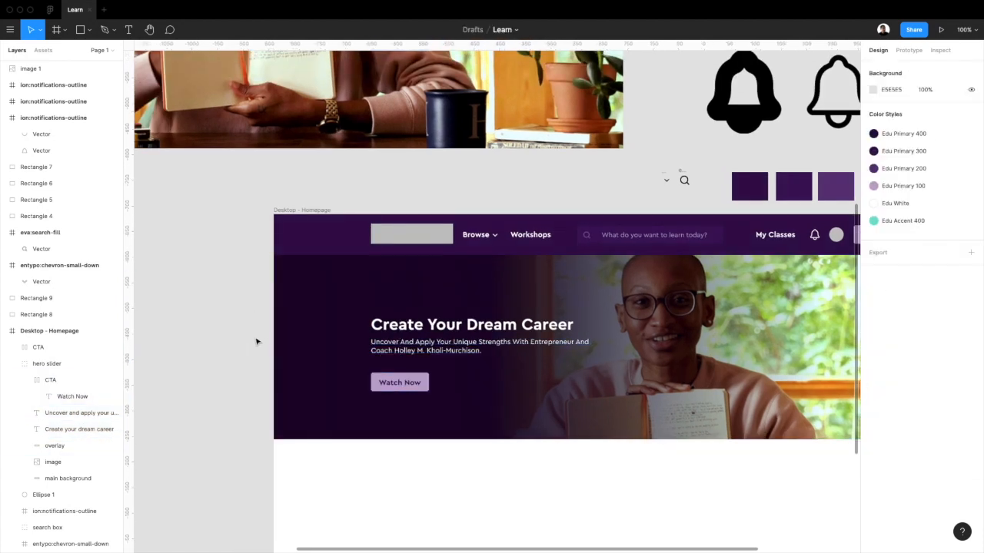
Step: Duplicate the header's Workshops text, place the copy just above the hero heading, and bring it to the front
left_click(533, 237)
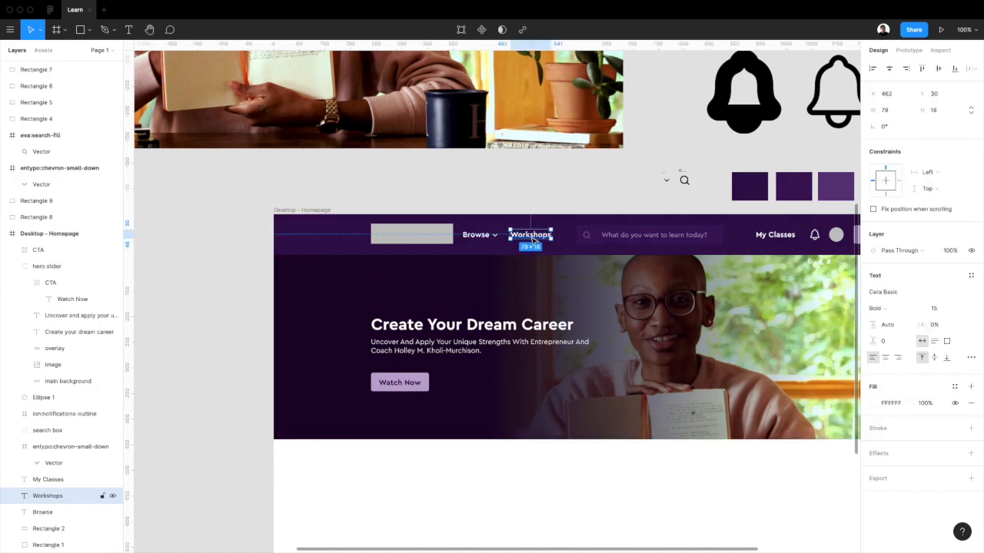
left_click_drag(537, 240, 402, 305)
right_click(405, 303)
left_click(429, 310)
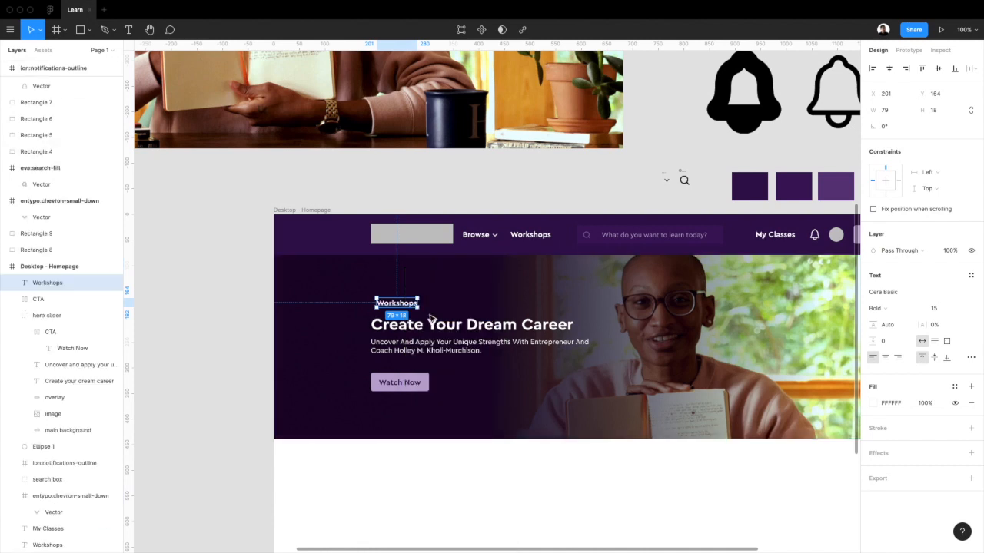
Step: Move the copied text layer into the hero slider group and change its text to "Featured"
left_click_drag(56, 292, 59, 320)
double_click(411, 305)
type("Featured")
key("Escape")
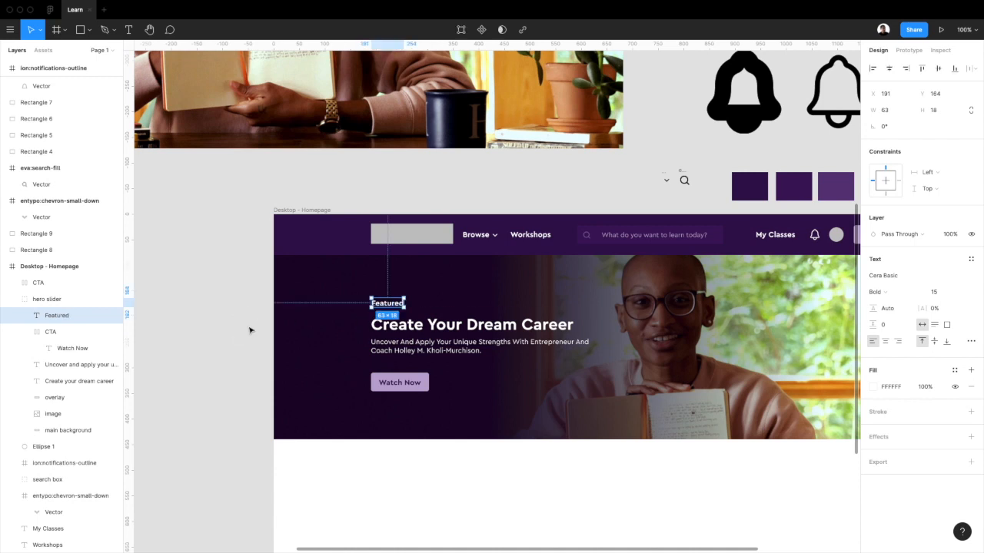
Step: Apply the Edu Accent 400 color style to the Featured label
left_click(954, 372)
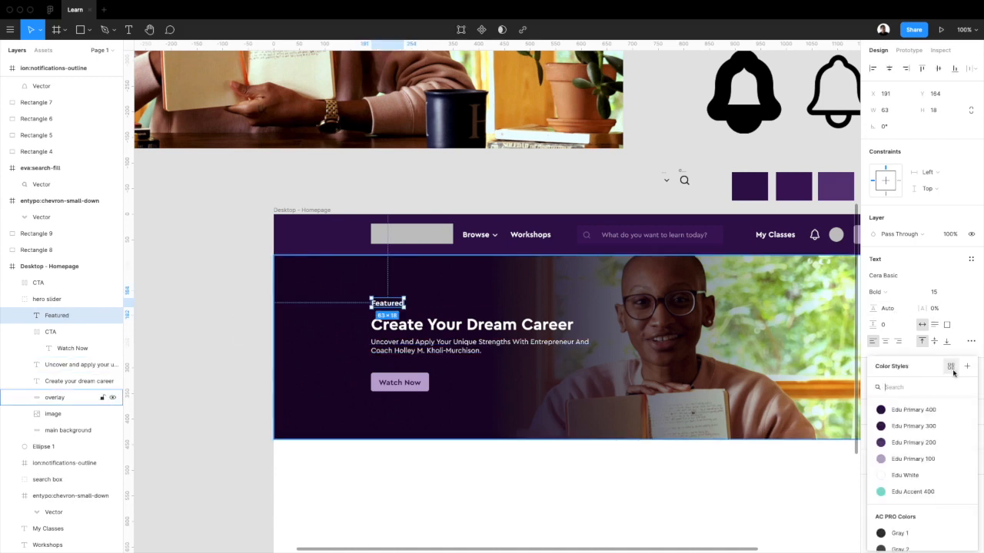
scroll(909, 441, "down", 2)
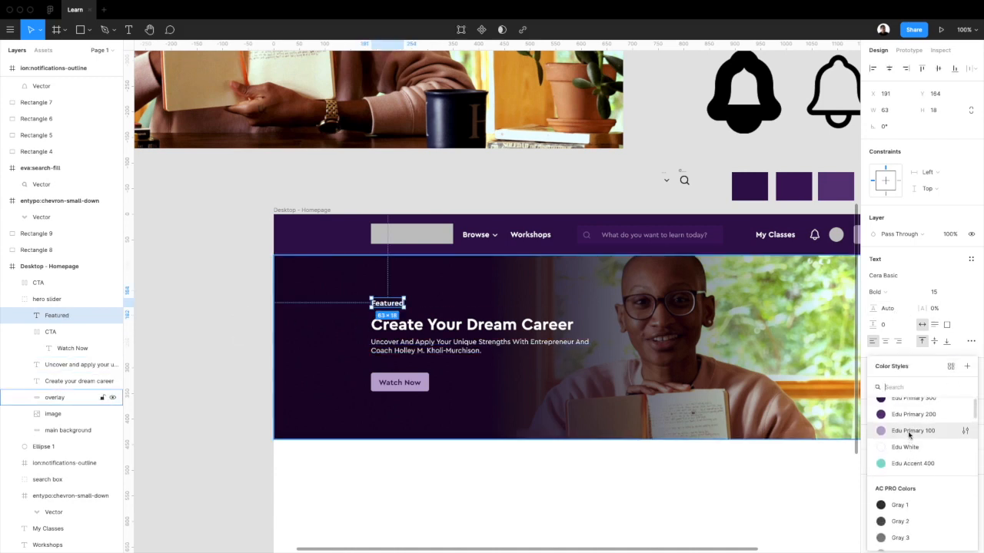
left_click(909, 463)
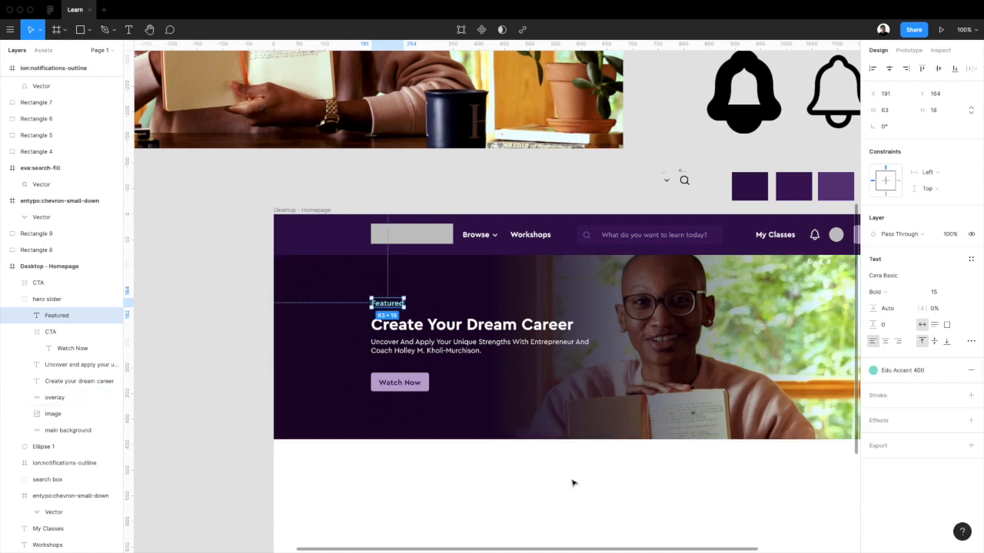
Step: Nudge the Featured label closer to the heading and align it with the text's edge, at X 190, Y 172
key("Down")
key("Down")
key("Down")
key("Down")
key("Down")
key("Down")
key("Down")
key("Down")
key("Down")
key("Left")
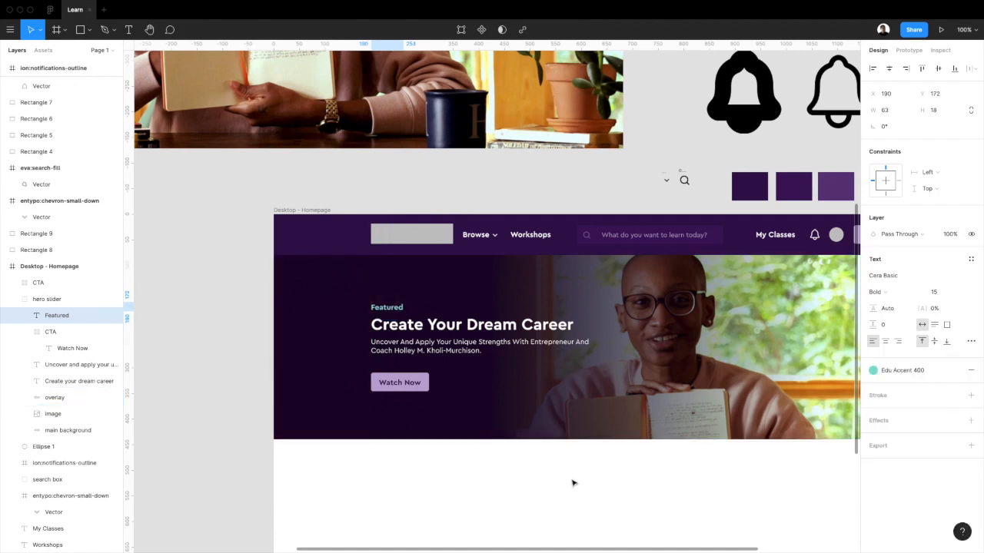
Step: Select the Watch Now button in the hero slider
left_click(407, 388)
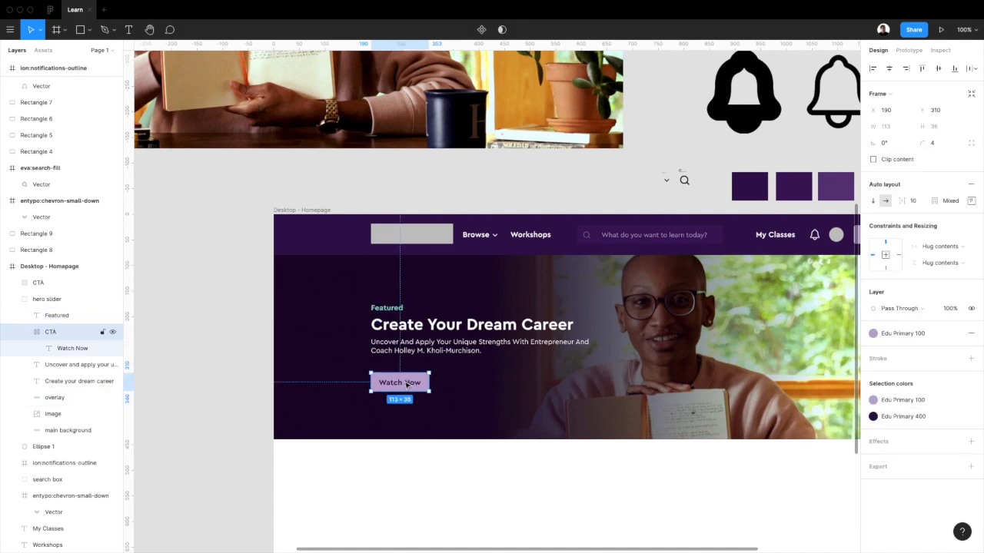
Step: Nudge the Watch Now button in the hero section up 2 px to Y 308
key("Up")
key("Up")
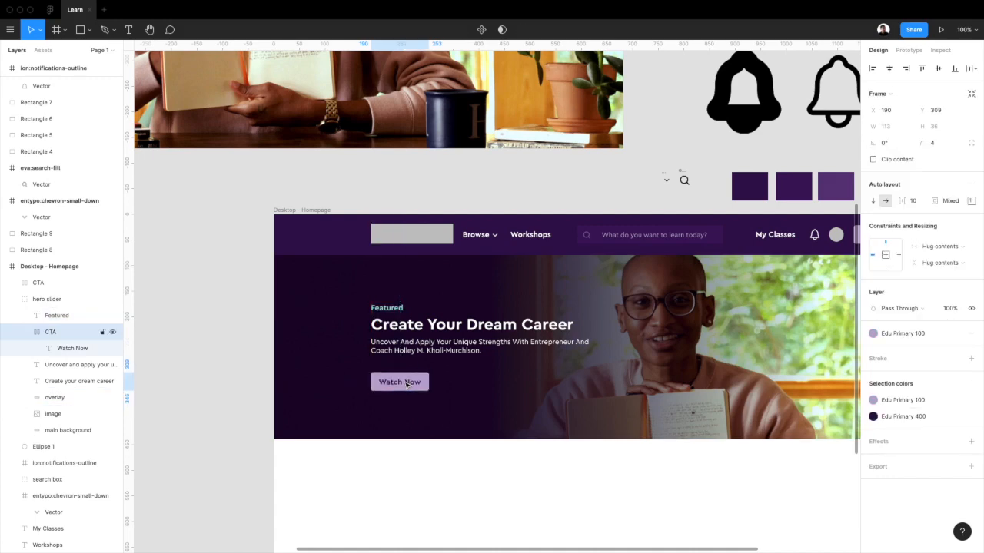
scroll(394, 307, "up", 1)
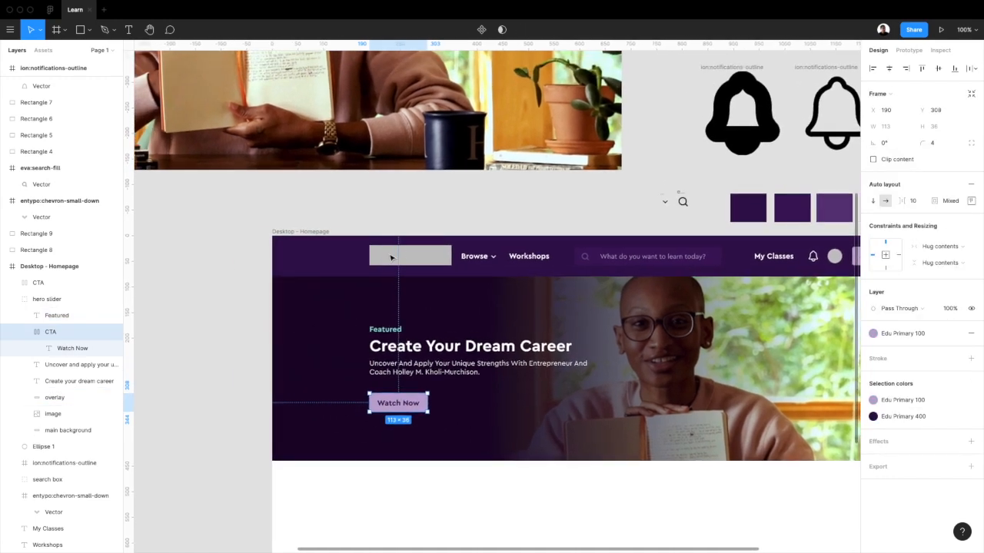
Step: Add the lowercase text "learn" on the empty canvas just above the Desktop - Homepage frame
left_click(391, 258)
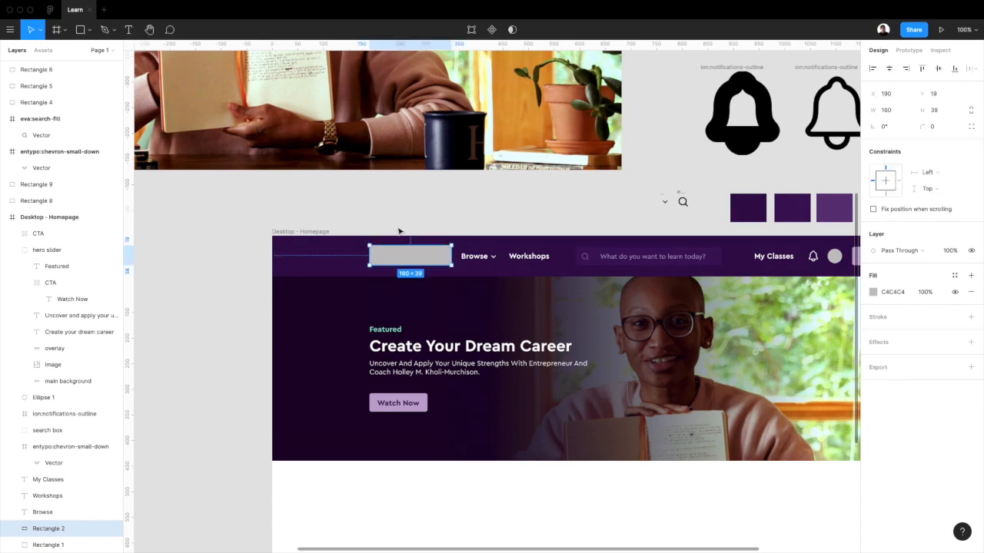
scroll(399, 231, "up", 2)
scroll(399, 231, "left", 3)
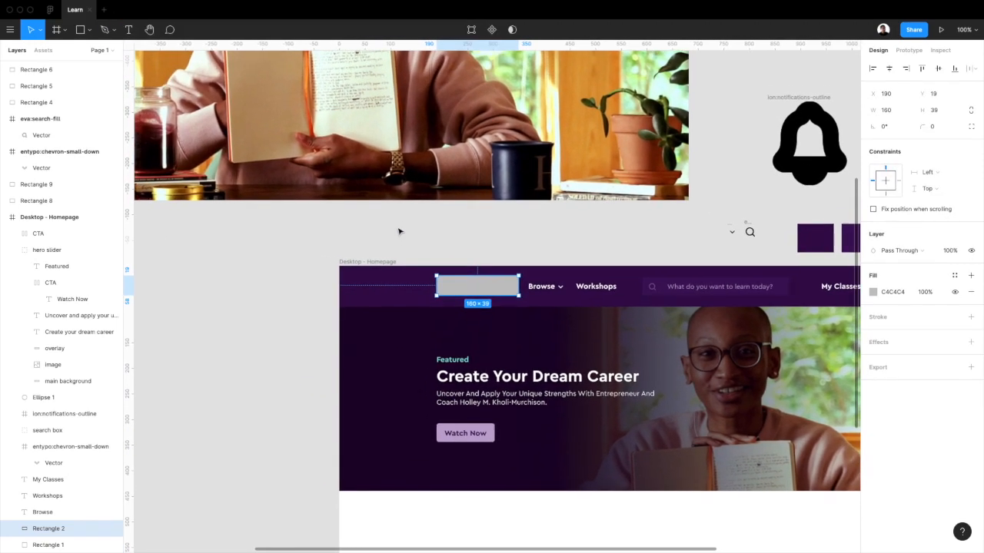
scroll(399, 232, "down", 1)
scroll(399, 231, "up", 1)
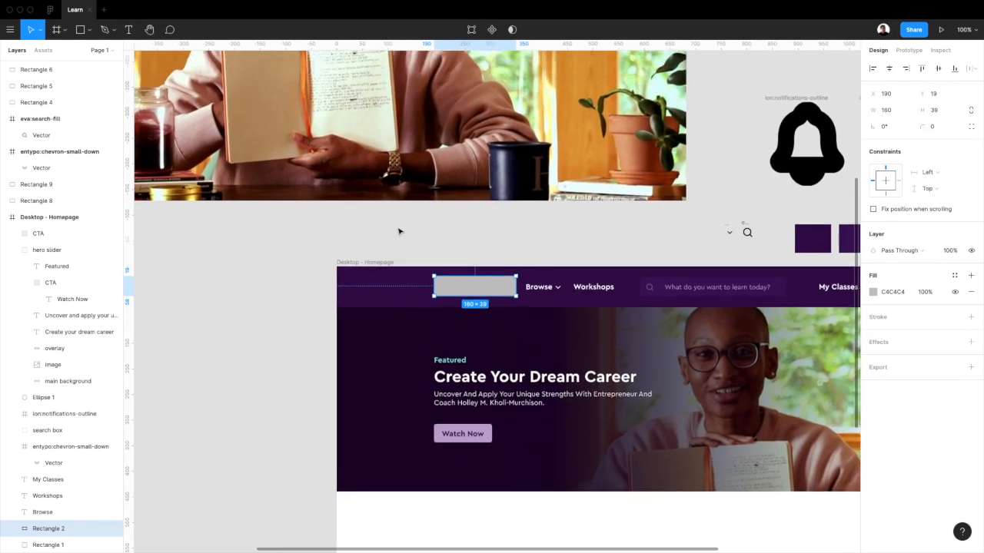
left_click(416, 242)
key("t")
left_click(419, 241)
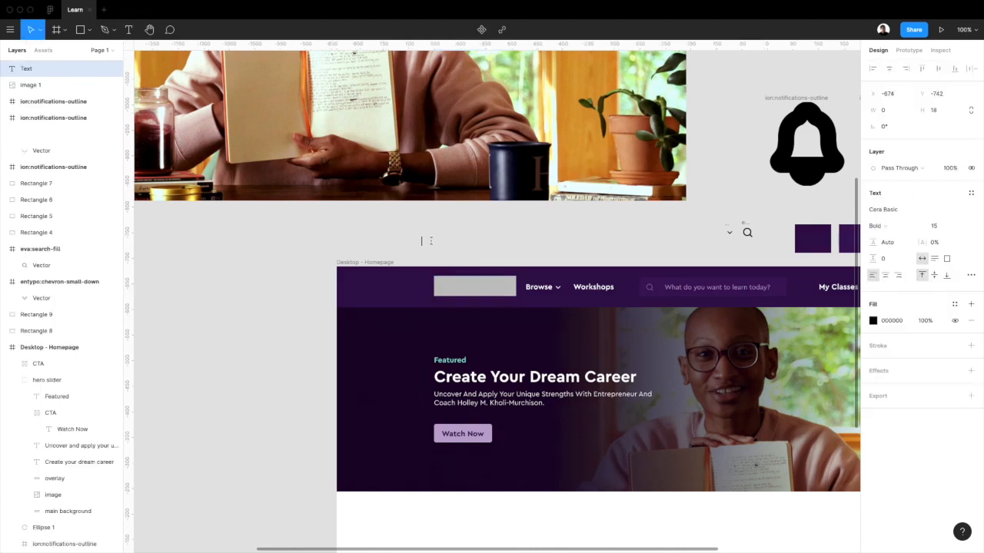
type("Learn")
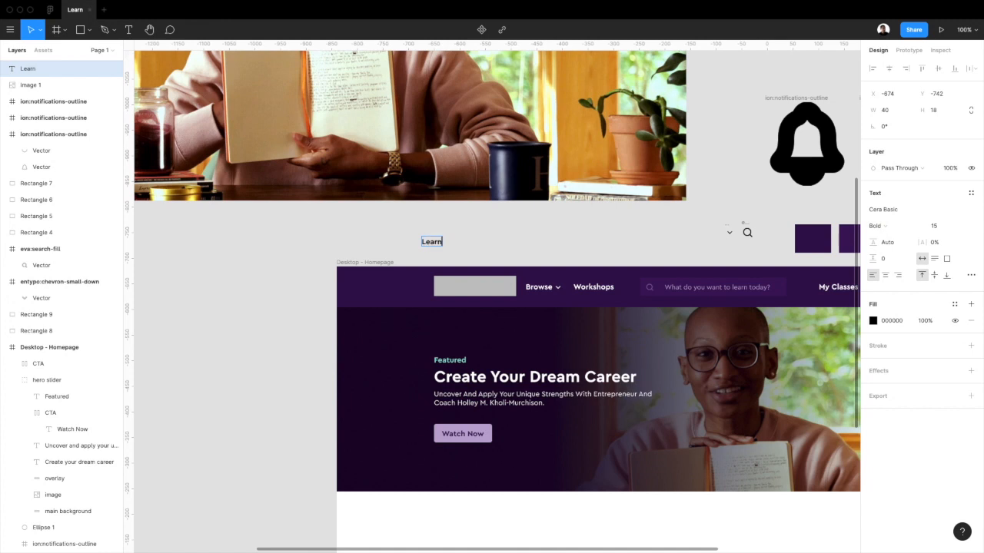
key("ctrl+a")
type("learn")
left_click(489, 247)
Step: Apply the Edu White color style to the learn text
key("ctrl+plus")
left_click(463, 235)
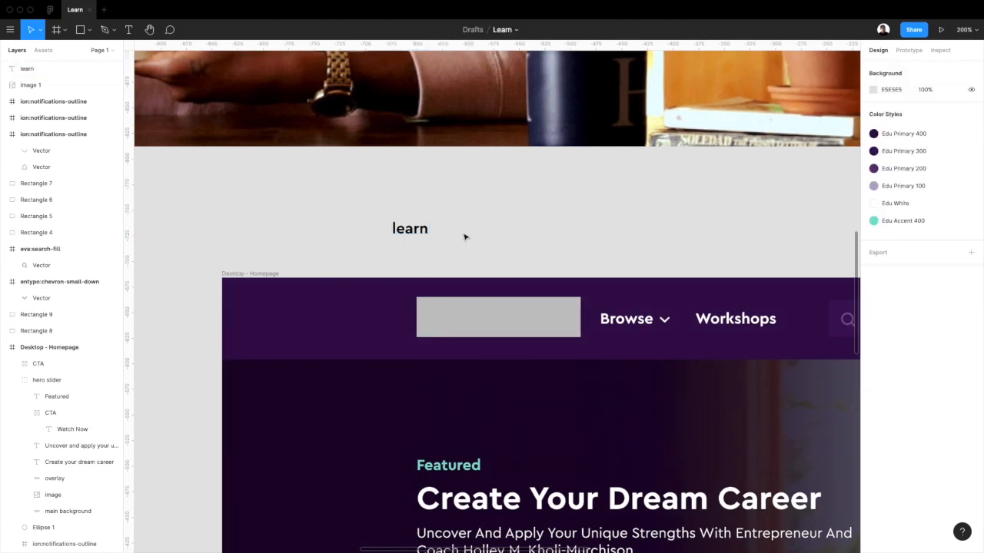
left_click(897, 203)
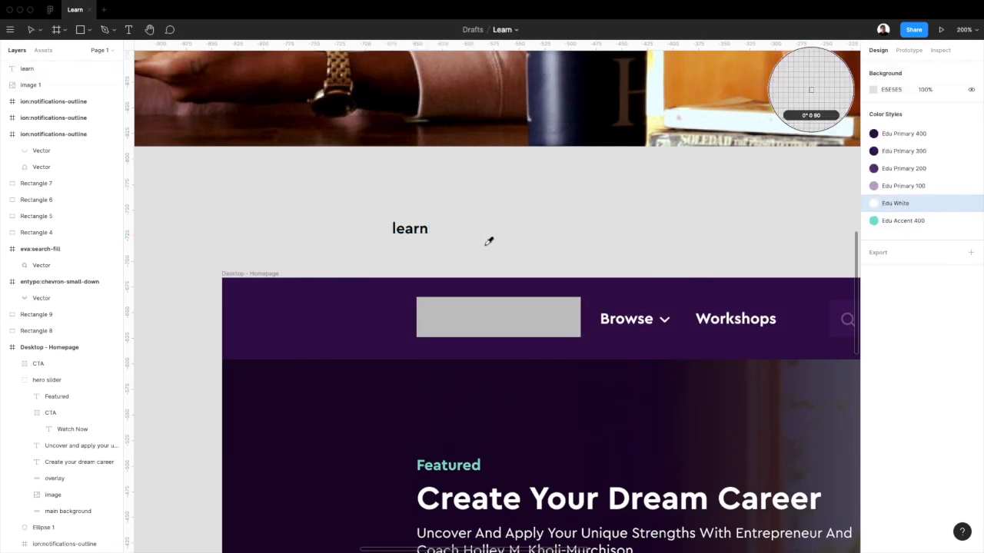
left_click(405, 231)
left_click(951, 304)
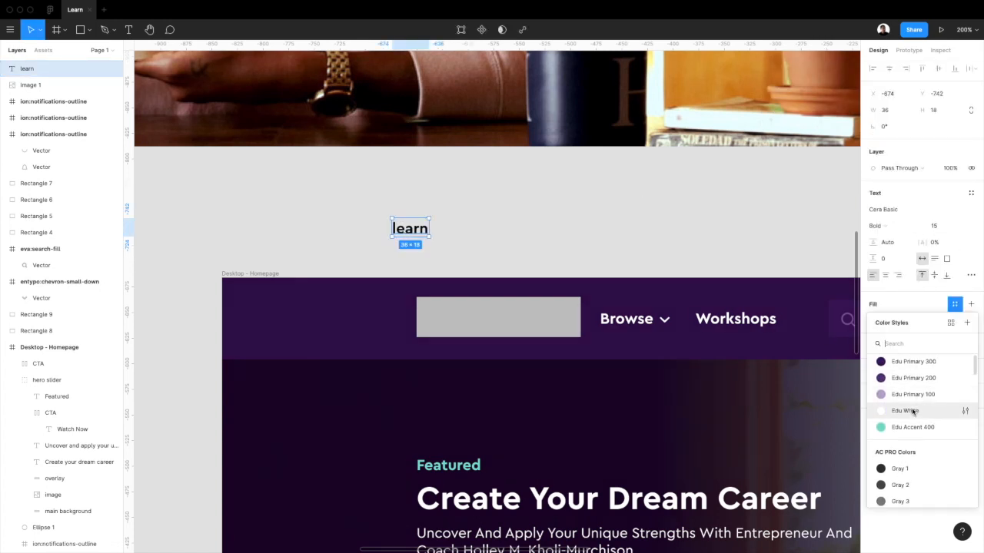
left_click(909, 409)
Step: Delete the gray logo placeholder from the header and move the learn text into its place at X 190
left_click(522, 329)
key("Delete")
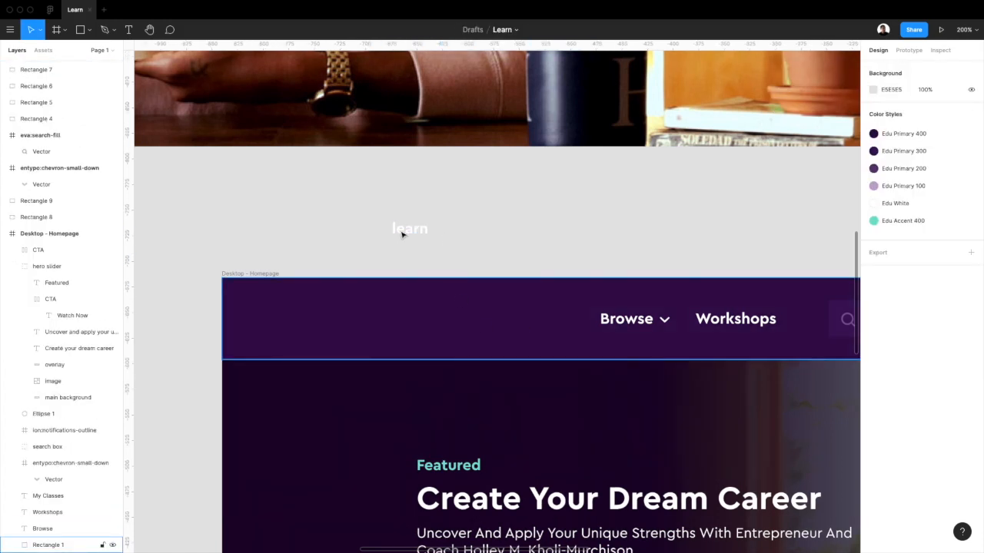
left_click(412, 233)
left_click_drag(413, 234, 444, 322)
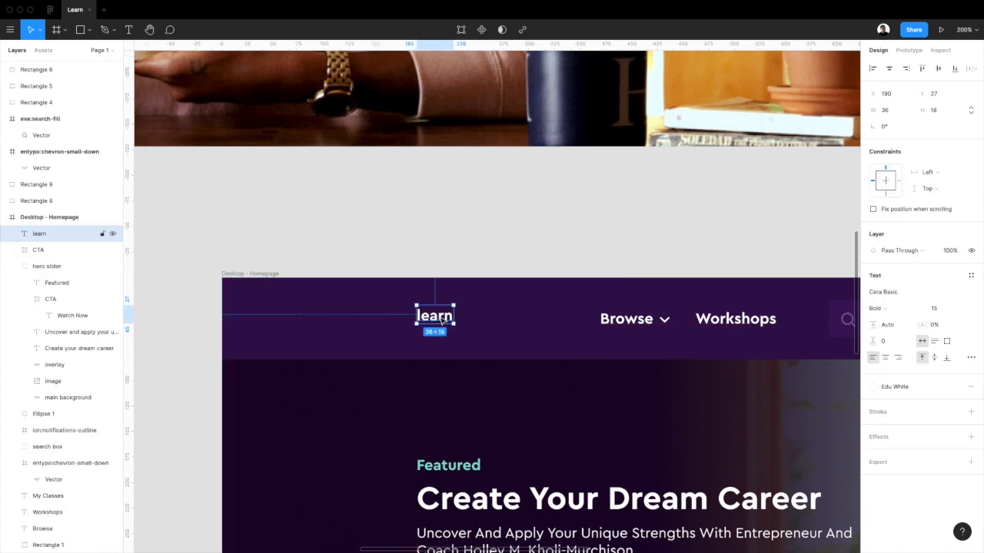
Step: Scale the learn text to 68 × 34 with the layout grid shown as a guide, and hide the grid again
key("ctrl+g")
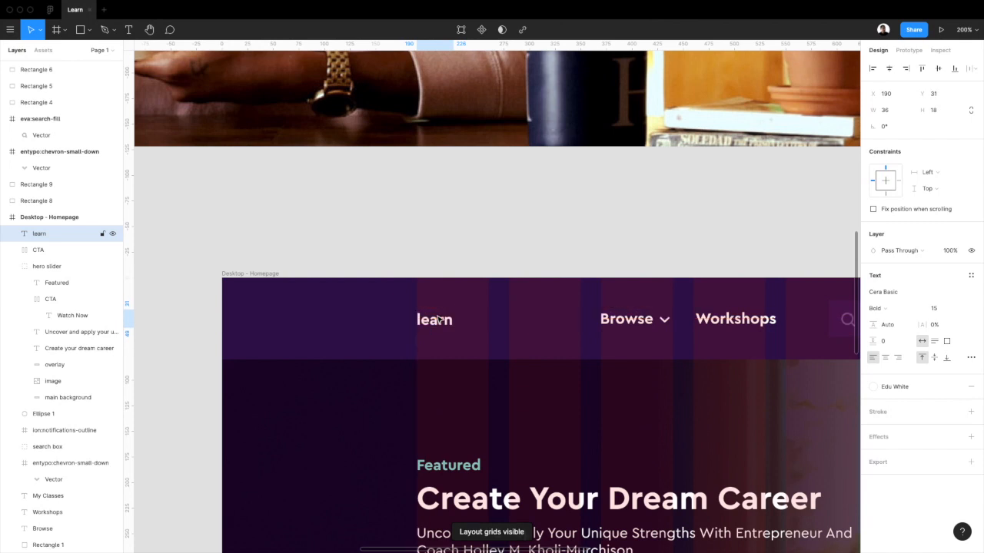
left_click_drag(438, 319, 466, 322)
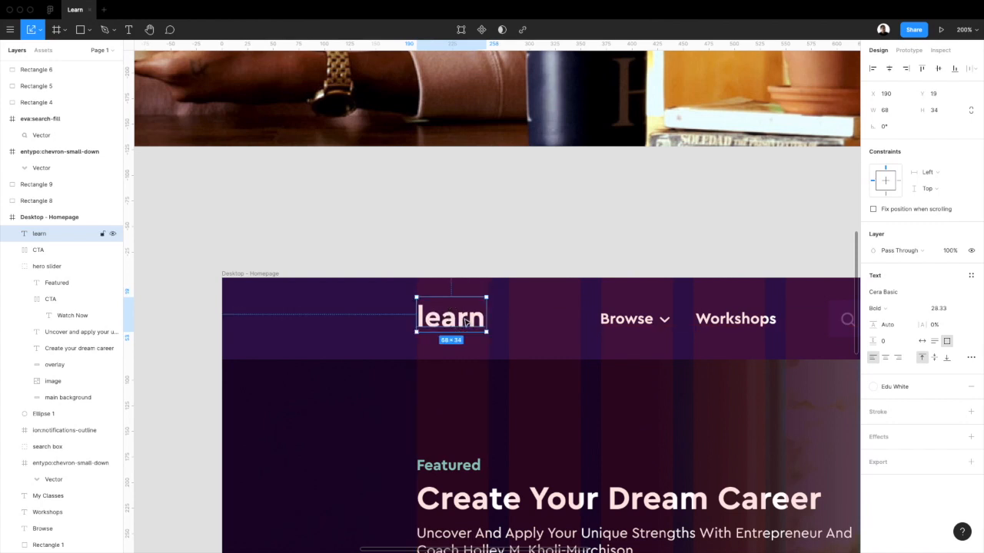
left_click(468, 242)
key("ctrl+g")
Step: Draw a thin rectangle about 55 × 4 over the top of the letters "earn" in the logo text
left_click(453, 325)
key("super+plus")
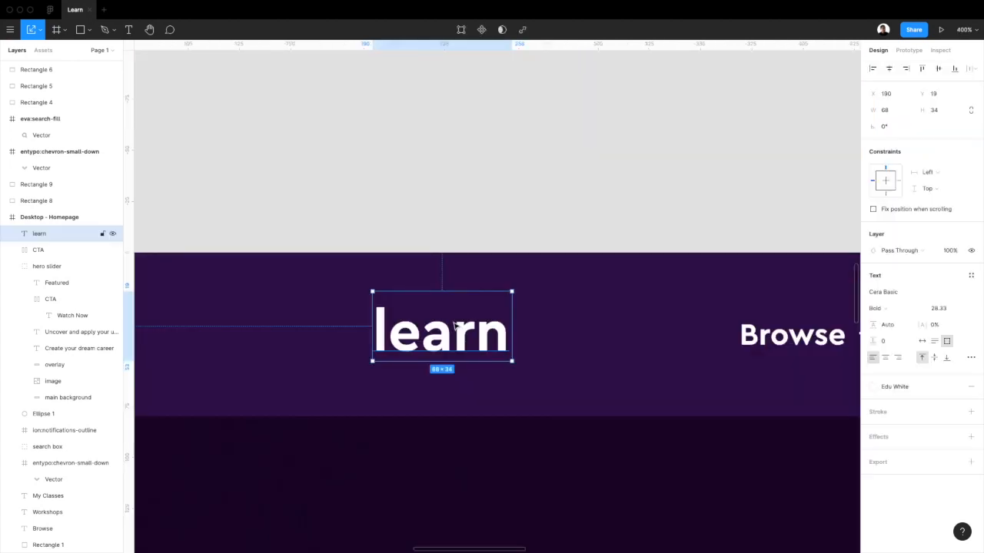
left_click(482, 221)
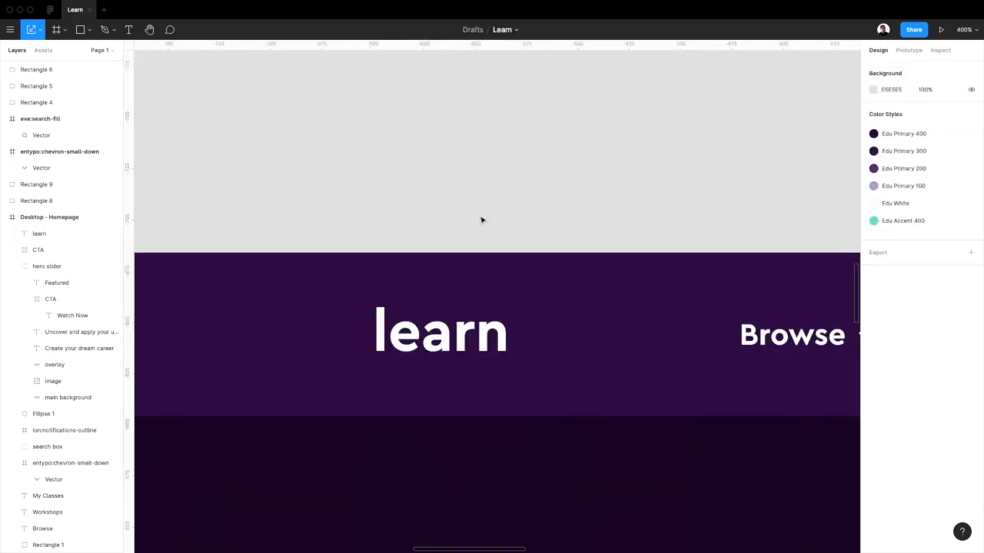
left_click(469, 348)
key("r")
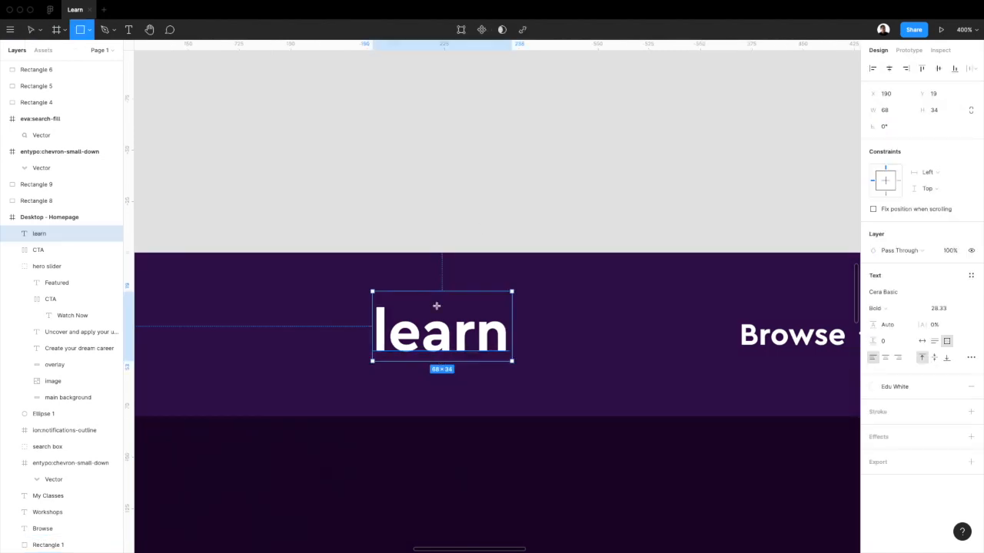
left_click_drag(392, 307, 503, 316)
left_click_drag(501, 315, 506, 316)
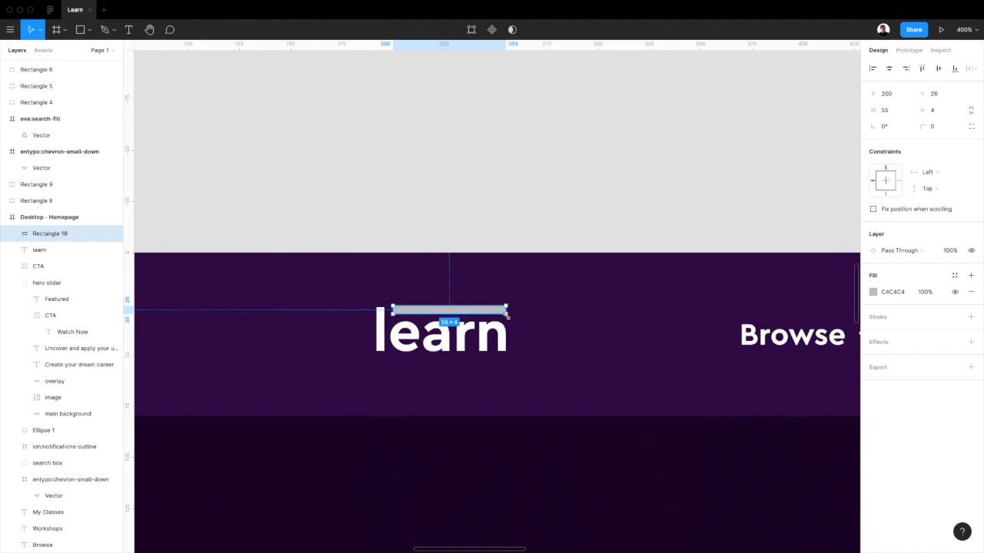
Step: Apply the Edu Primary 100 color style to the thin bar and lower the learn text to Y 20
scroll(489, 313, "down", 3)
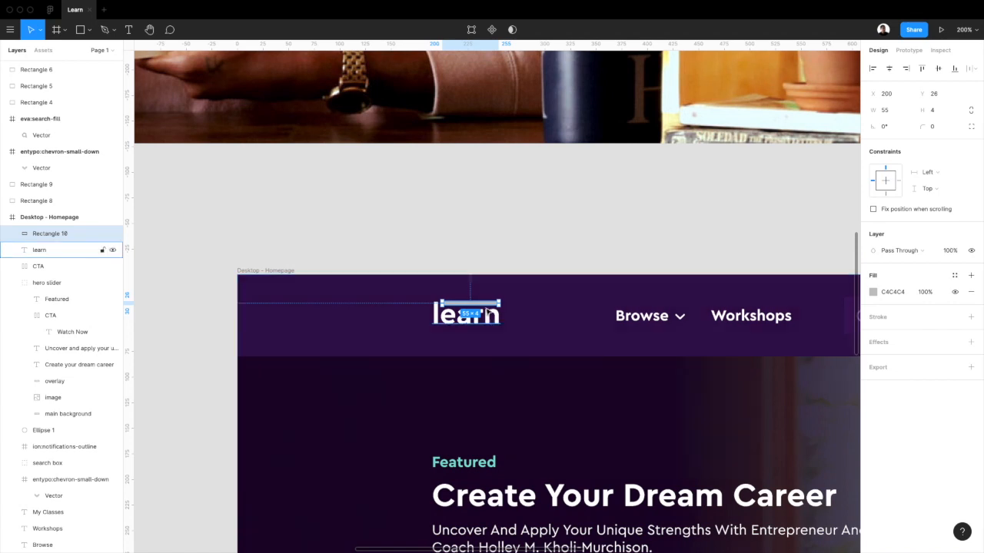
left_click(955, 275)
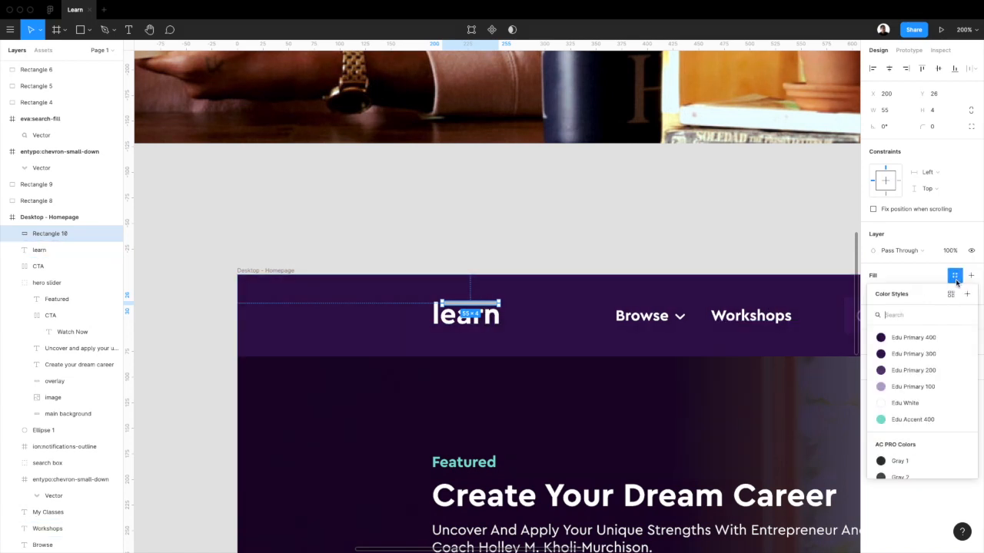
left_click(898, 387)
left_click(559, 237)
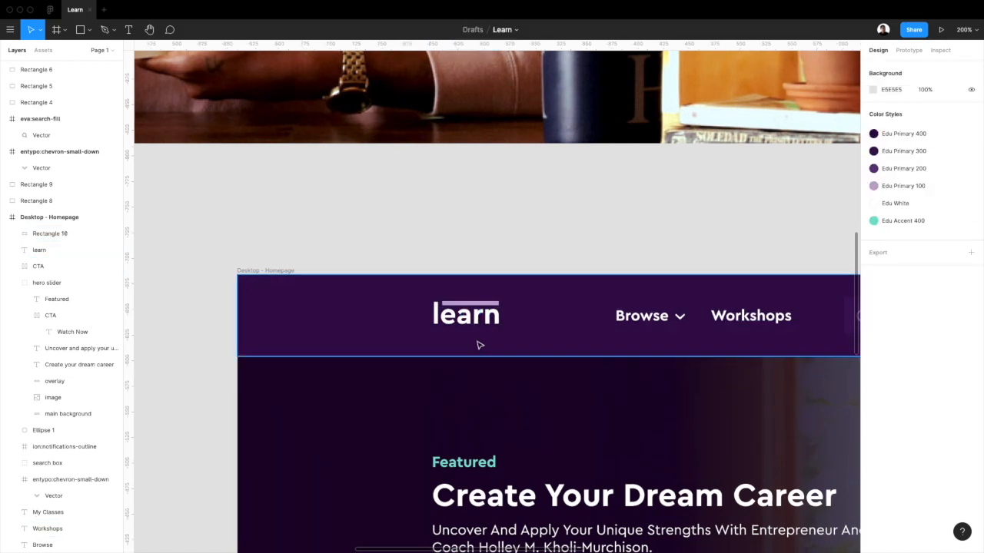
left_click(483, 324)
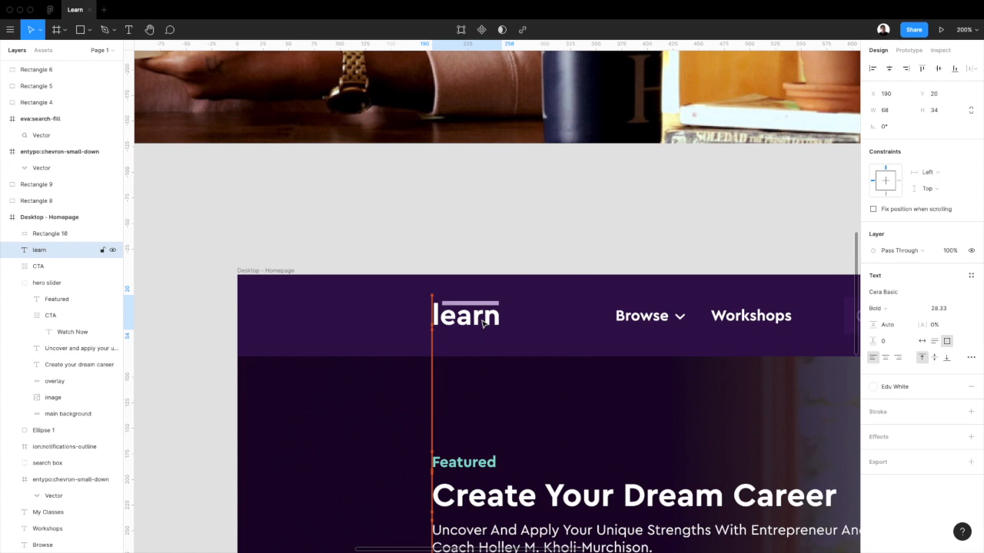
left_click(467, 249)
Step: Duplicate the learn text slightly below the original and change the copy's wording to "ONLINE"
scroll(468, 248, "left", 1)
scroll(468, 248, "up", 1)
key("super+plus")
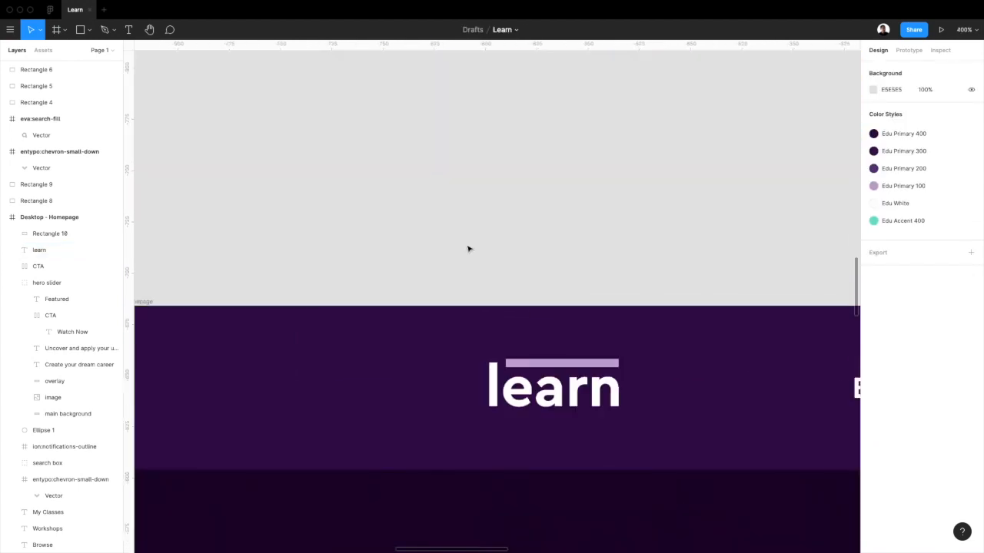
scroll(468, 248, "down", 1)
left_click(528, 338)
left_click_drag(529, 338, 526, 356)
type("ONLINE")
key("Escape")
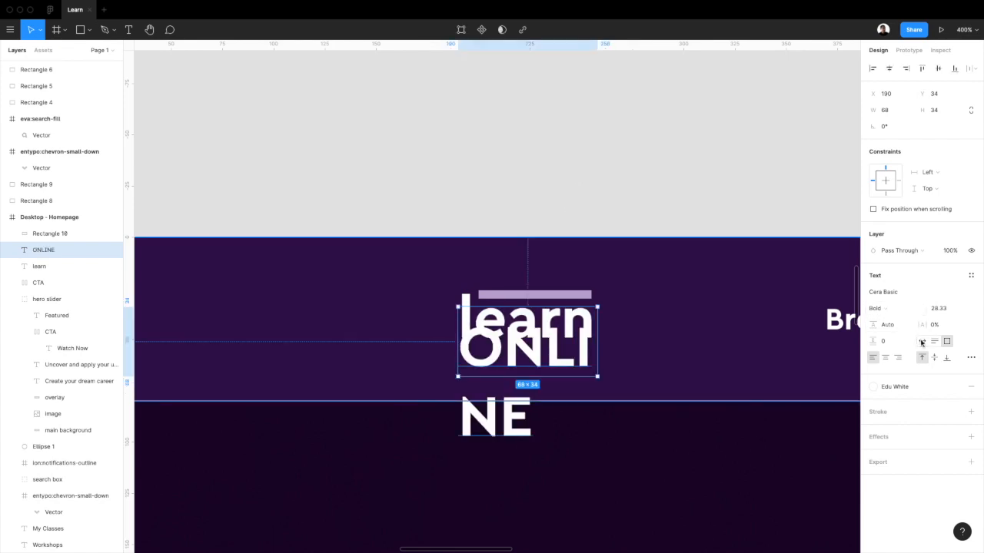
Step: Set the ONLINE text to auto width at font size 12 and place it directly beneath learn at X 190, Y 48
left_click(922, 340)
left_click(938, 308)
type("12")
key("Return")
left_click_drag(504, 330, 503, 357)
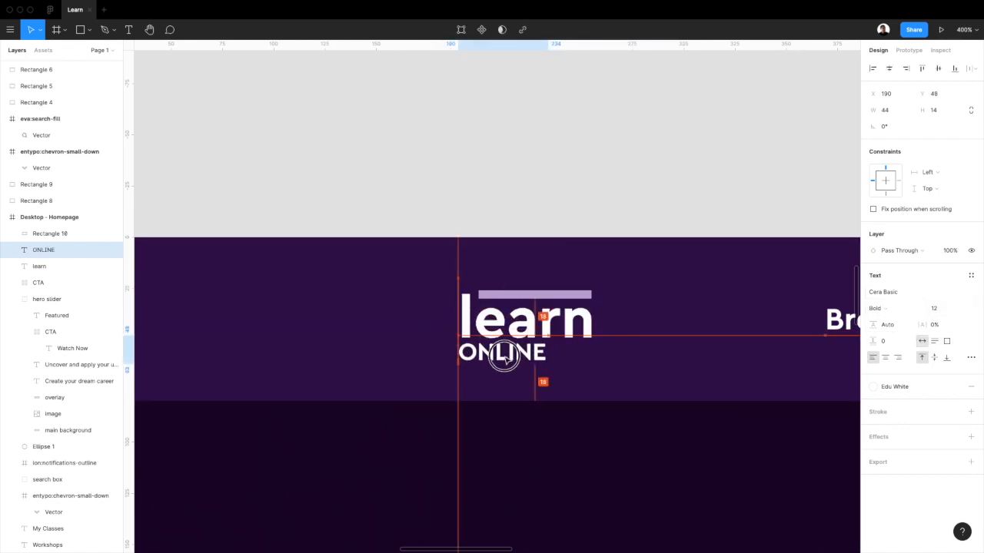
Step: Set the ONLINE text's font size to 11 and move it to X 217, under the right end of learn
left_click(941, 314)
type("11")
key("Return")
left_click_drag(510, 352, 556, 352)
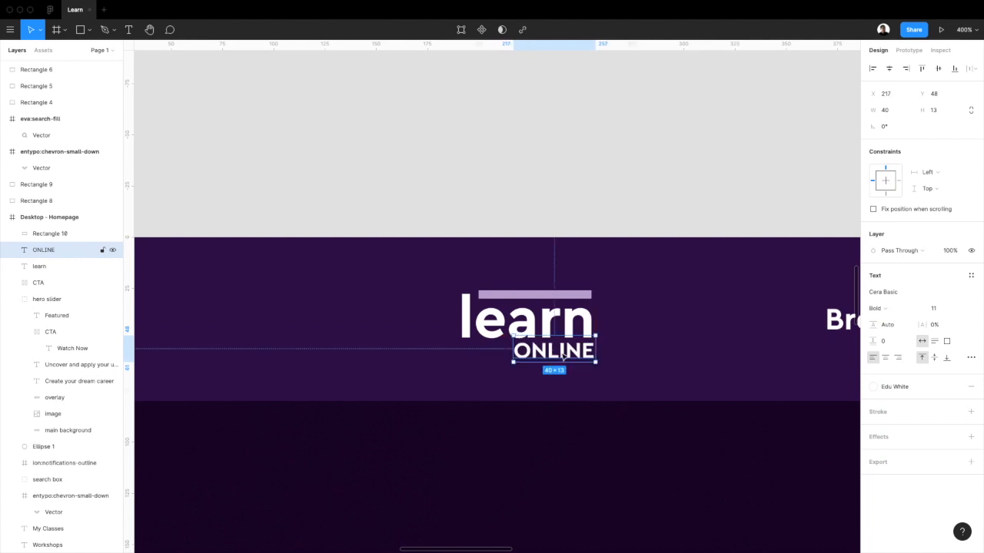
Step: Apply the Edu Primary 100 color style to the ONLINE text
left_click(919, 386)
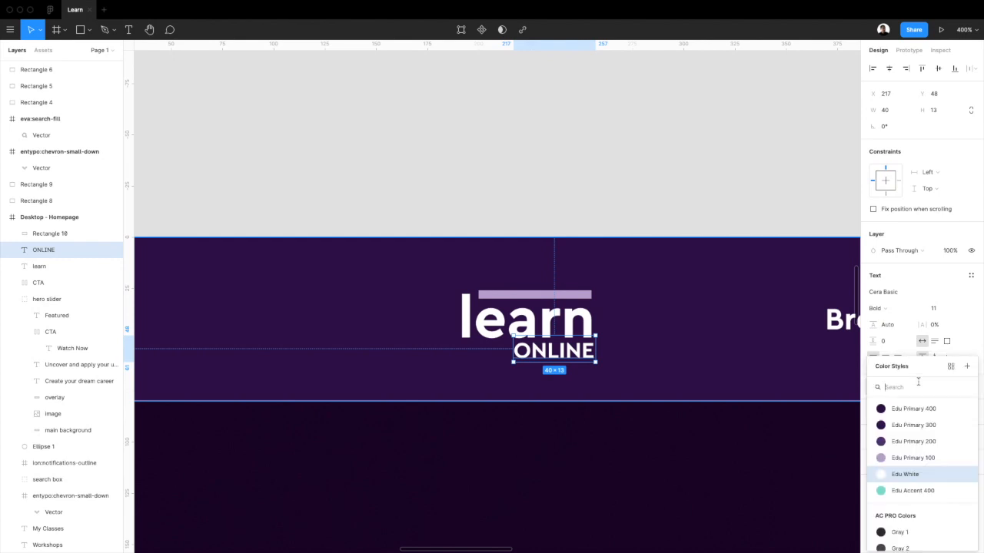
left_click(916, 460)
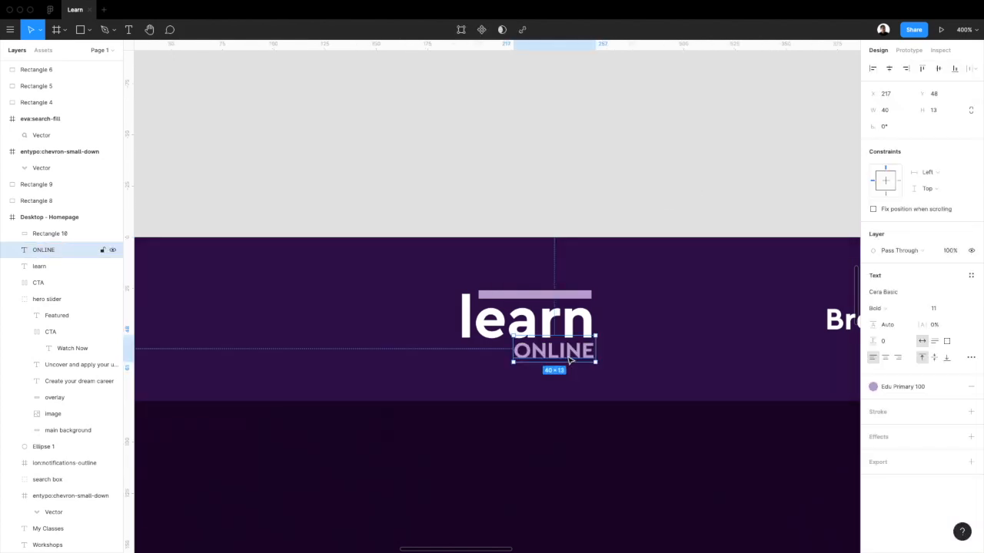
key("minus")
Step: Edit the Edu Primary 100 color style from its light purple swatch, changing its color to about HSB 277, 33, 92
scroll(569, 360, "right", 5)
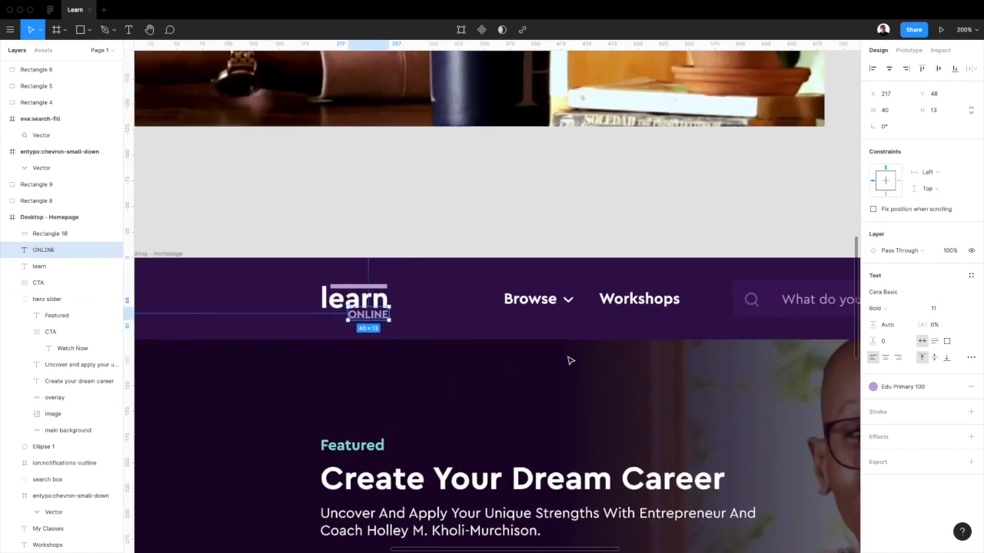
scroll(532, 328, "right", 10)
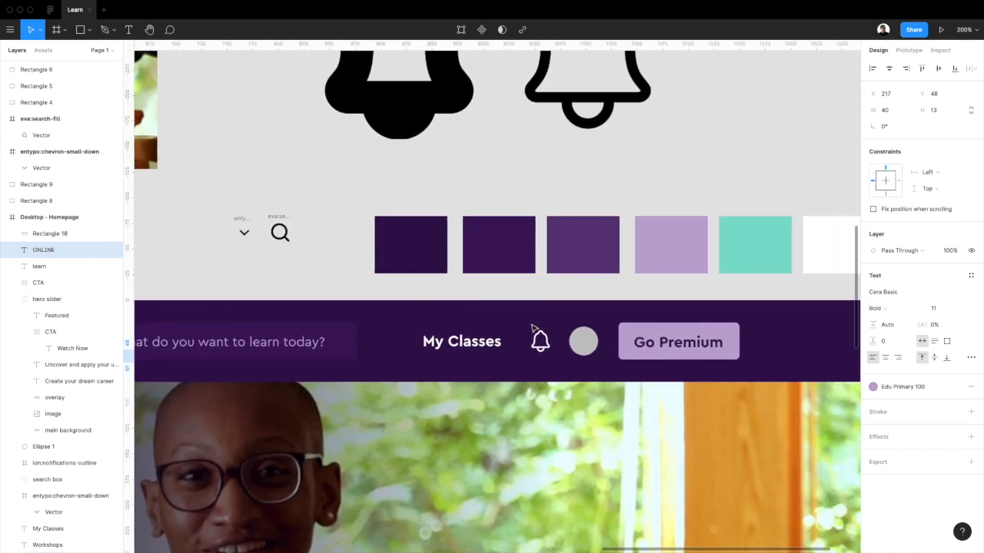
left_click(670, 244)
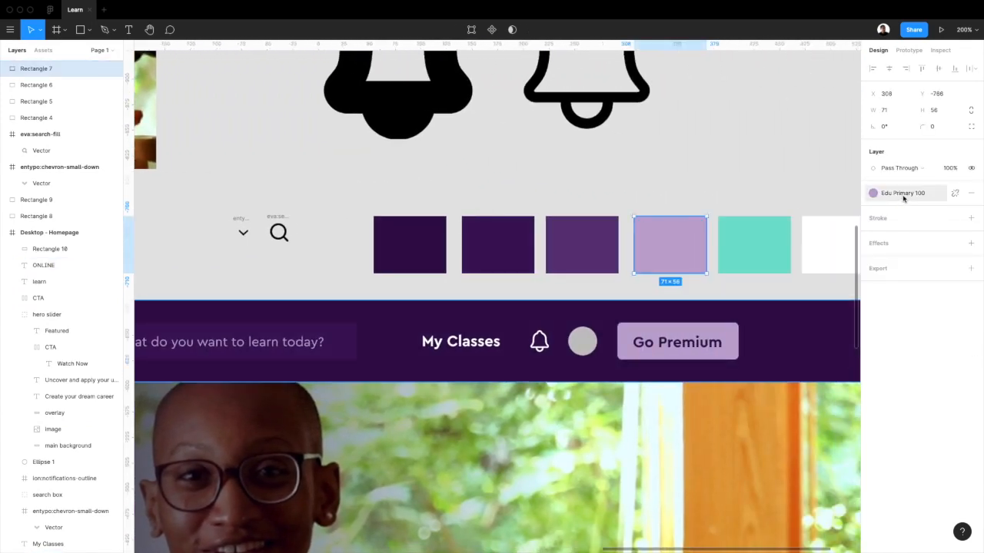
left_click(873, 193)
left_click(966, 306)
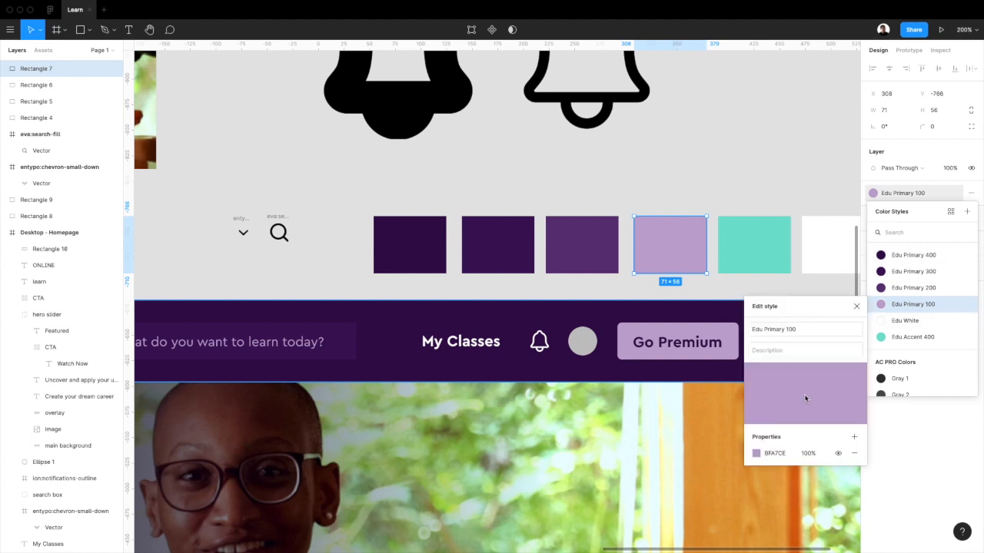
left_click(756, 454)
left_click_drag(657, 316, 660, 309)
left_click(661, 286)
left_click(673, 285)
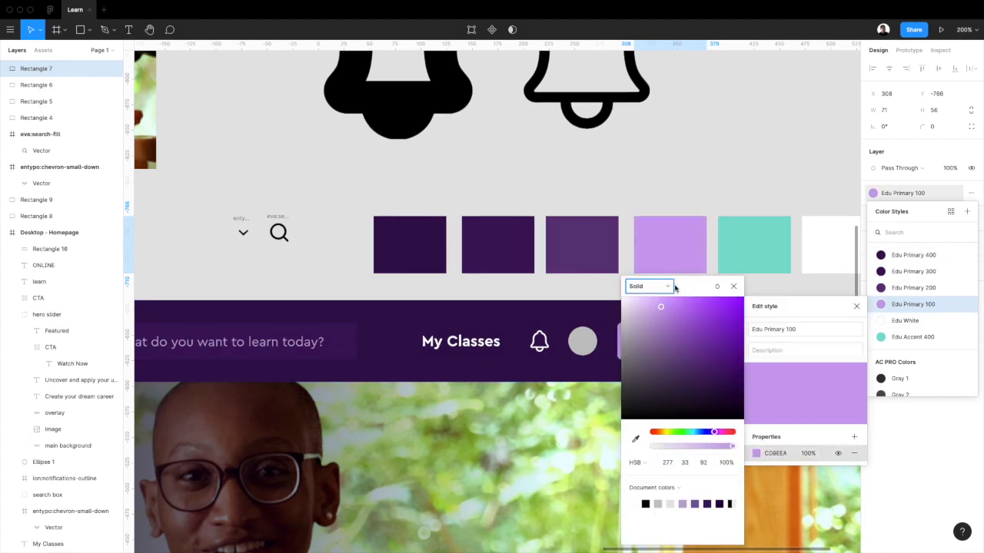
Step: Try darker purples for the Edu Primary 100 color style, up to about HSB 277, 73, 75, comparing them on the homepage
left_click_drag(682, 287, 771, 265)
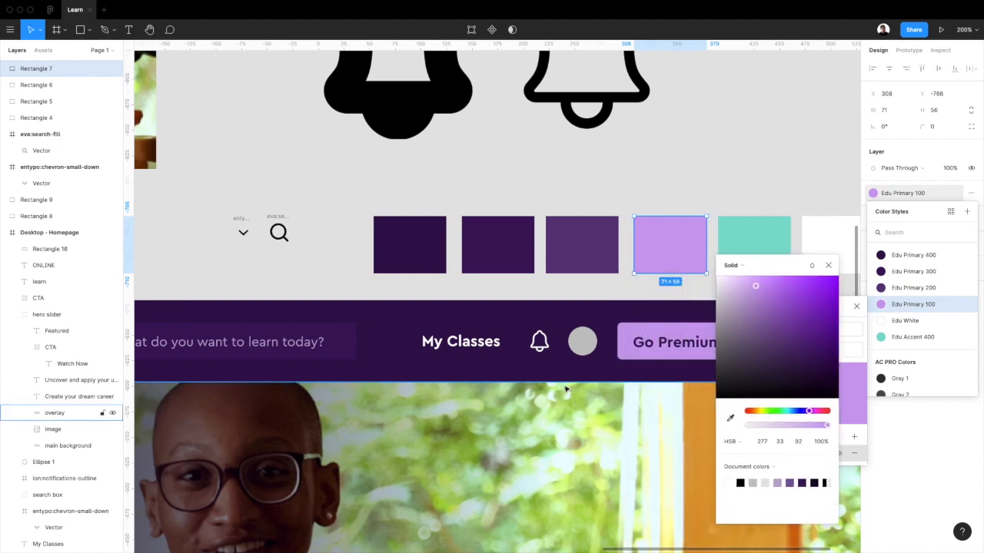
key("minus")
key("minus")
mouse_move(799, 310)
left_mouse_down()
mouse_move(795, 339)
mouse_move(793, 307)
left_mouse_up()
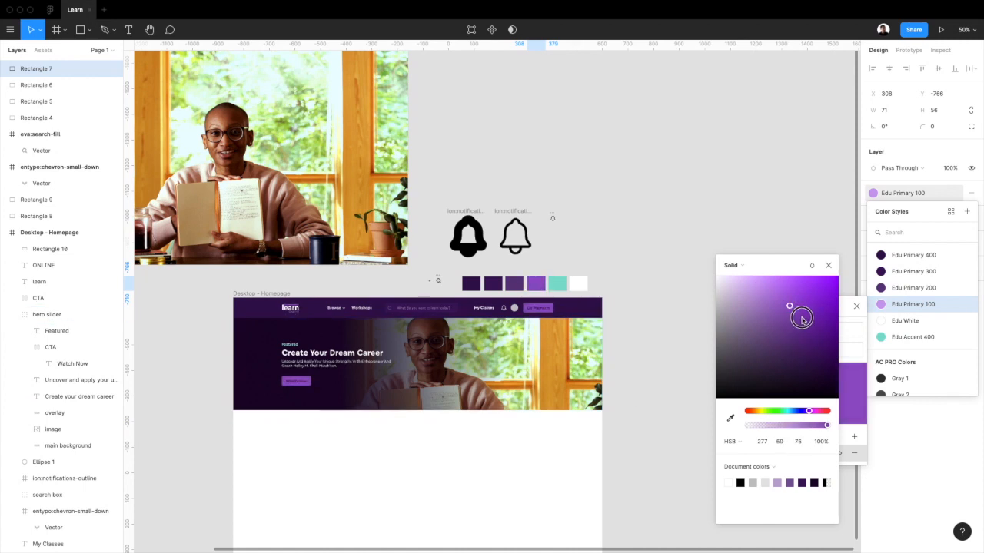
key("super+z")
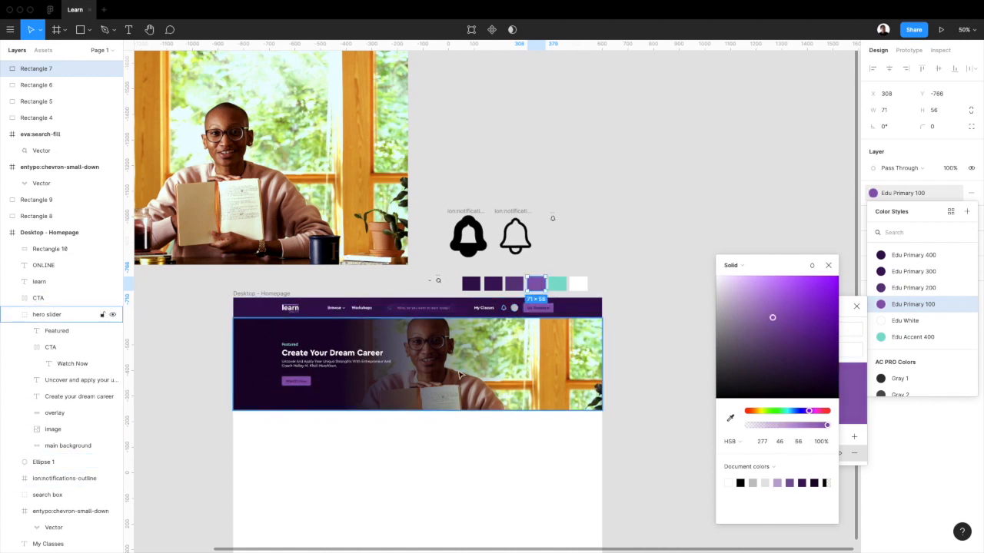
scroll(369, 387, "up", 5)
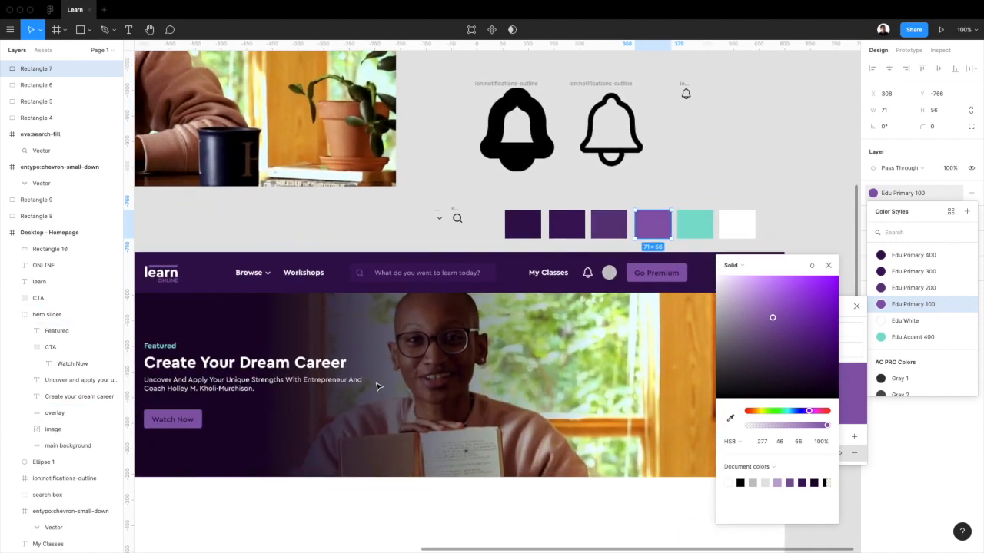
left_click(805, 307)
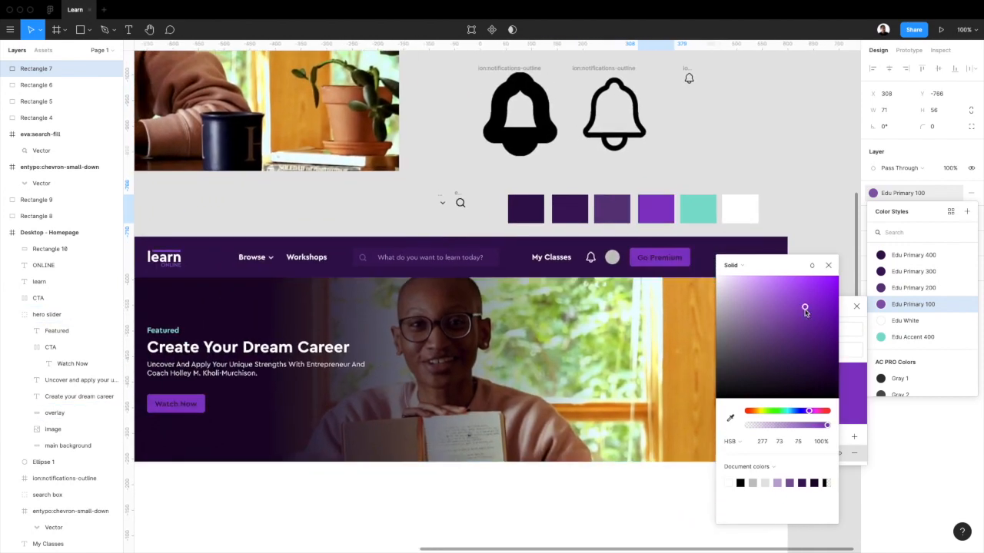
Step: Try shifting the Edu Primary 100 style to other hues, including green at hue 90, and undo the hue changes
left_click(794, 412)
left_click(768, 412)
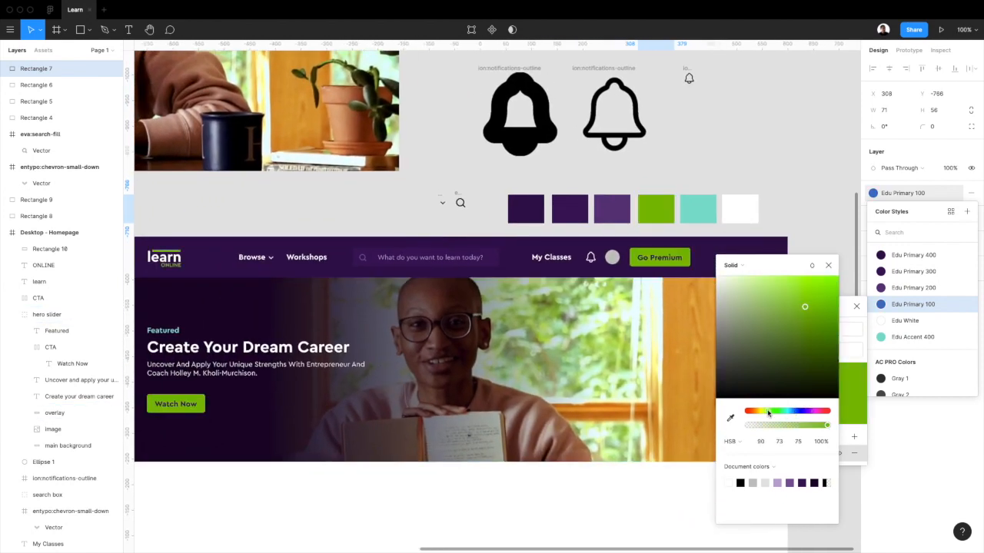
key("super+z")
key("super+z")
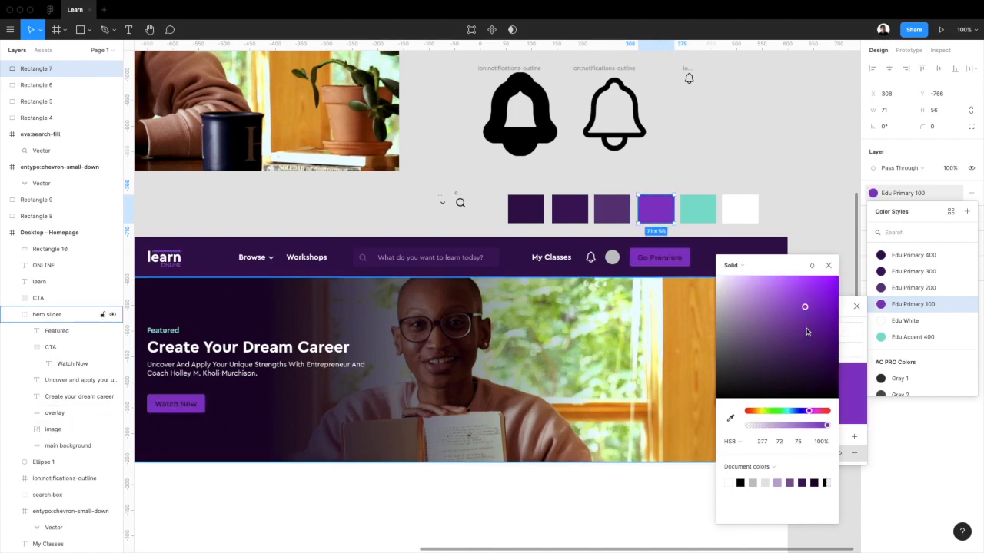
Step: Set the Edu Primary 100 style to the light purple CE92F3 and finish editing the style
left_click_drag(805, 309, 765, 285)
left_click(829, 266)
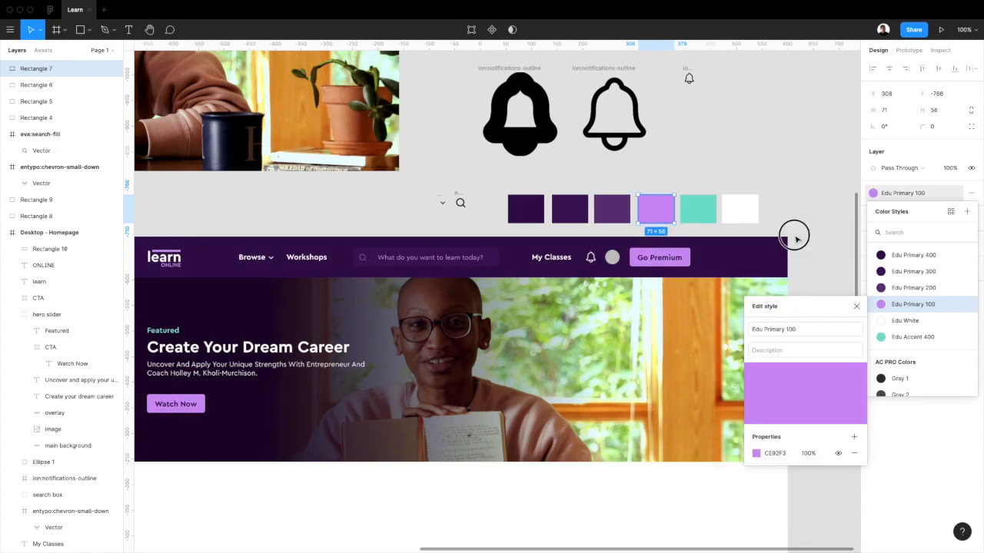
left_click(797, 241)
scroll(591, 257, "left", 2)
scroll(591, 258, "down", 1)
key("super+plus")
scroll(591, 258, "down", 1)
scroll(591, 258, "left", 3)
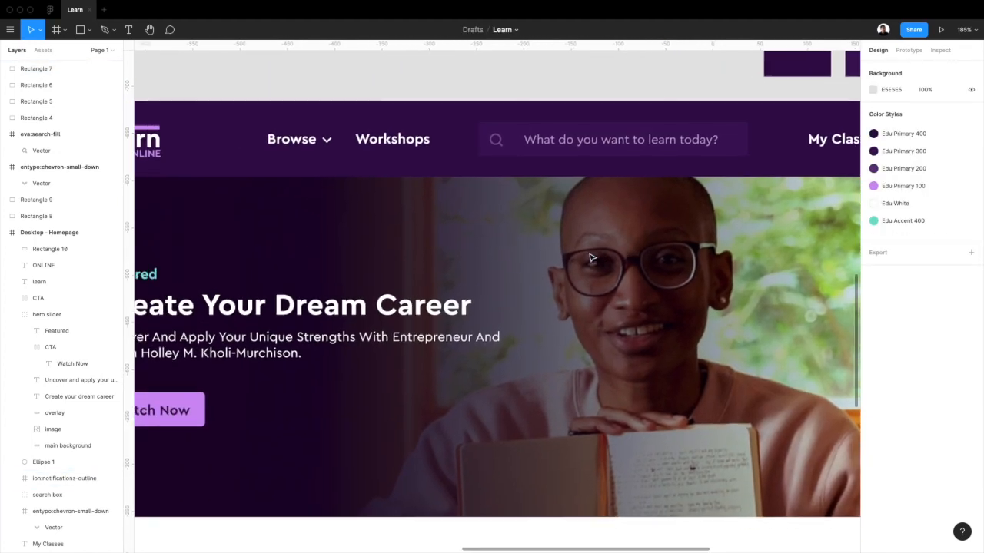
key("super+minus")
scroll(591, 257, "right", 2)
Step: Draw a 48 × 8 rectangle just below the hero image and set its corner radius to 3
left_click(424, 383)
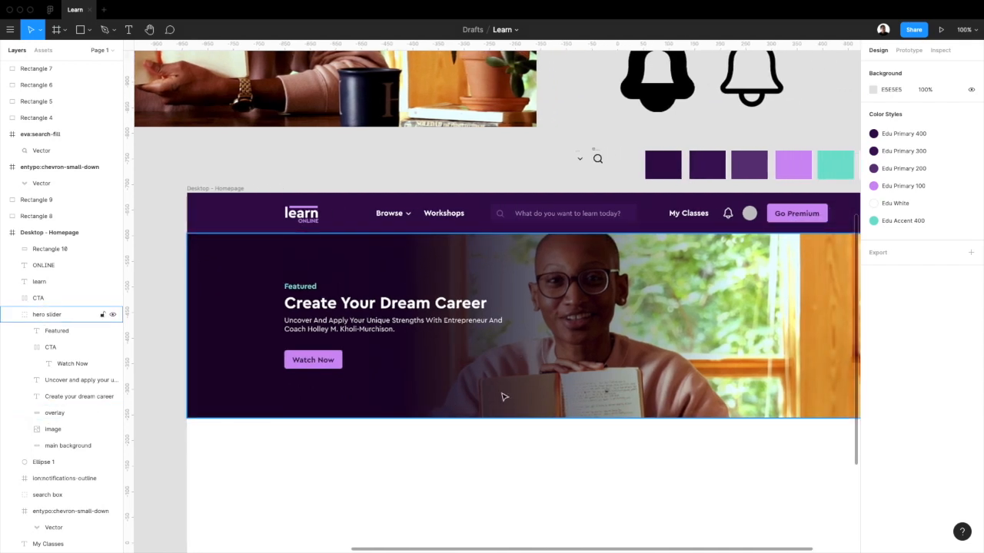
key("r")
left_click_drag(514, 422, 540, 427)
left_click(935, 127)
type("3")
key("Return")
left_click(524, 464)
Step: Duplicate the rounded bar twice to the right to form a row of three bars spaced 8 apart
key("super+plus")
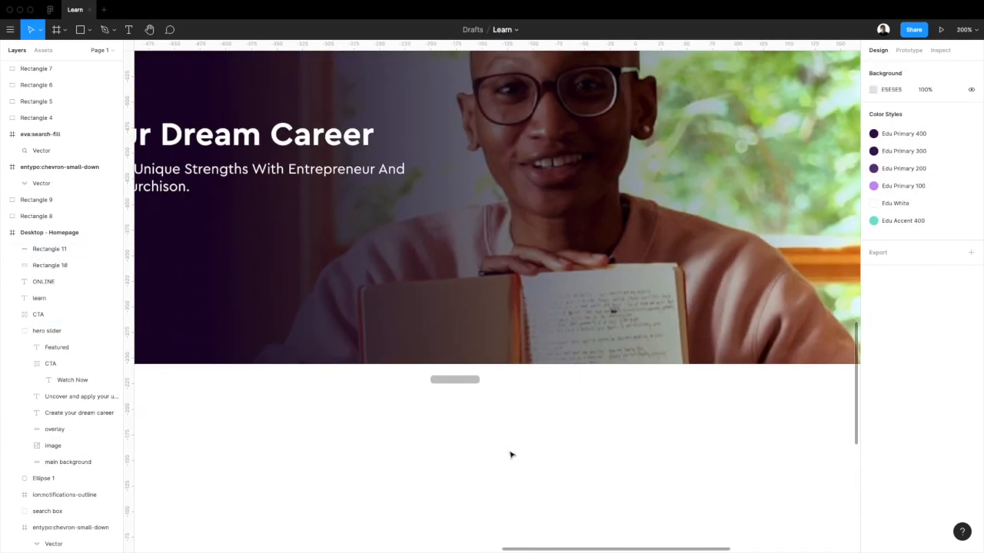
left_click(464, 382)
left_click_drag(456, 380, 573, 384)
key("super+minus")
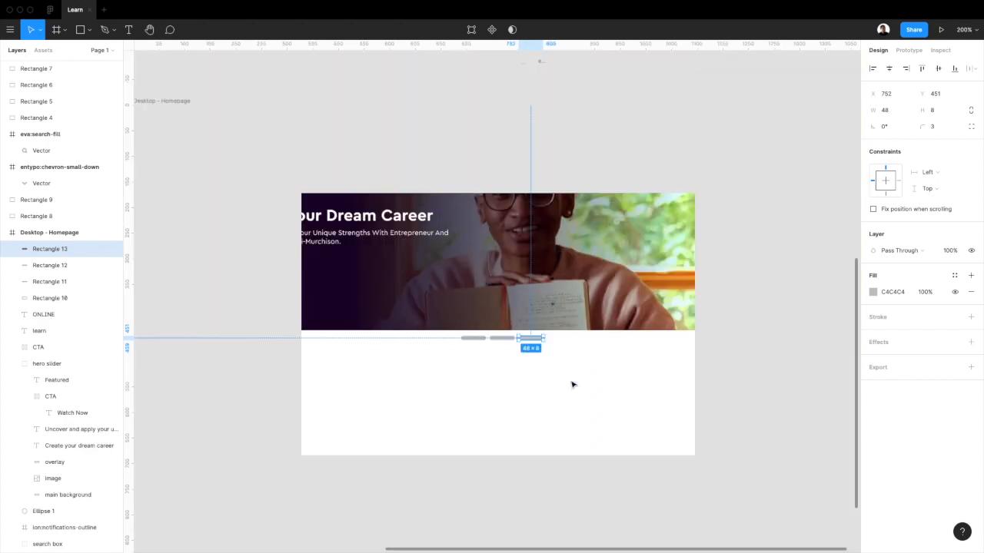
Step: Select the three slider bars below the hero image and distribute their vertical spacing
scroll(572, 384, "up", 1)
left_click(525, 397)
left_click_drag(525, 398, 483, 361)
left_click(974, 68)
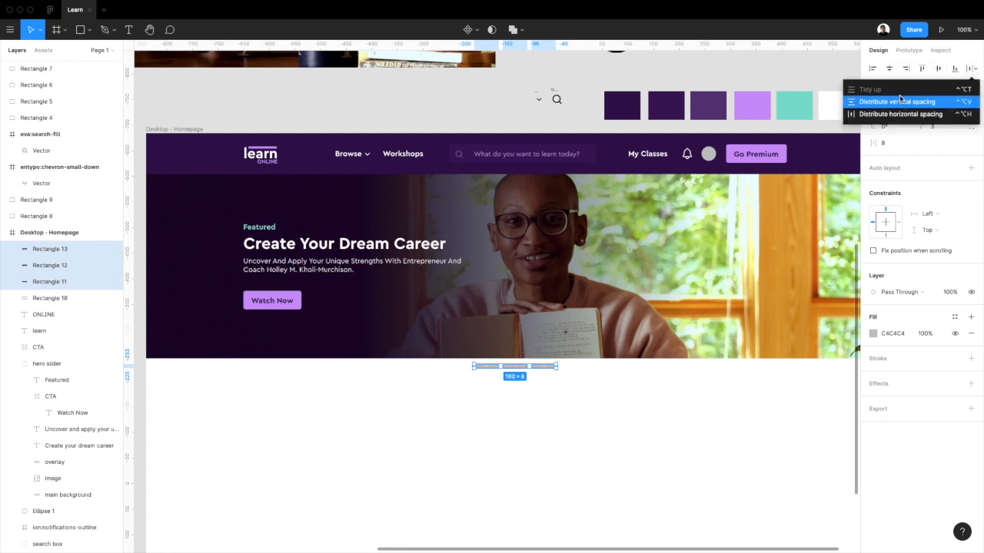
left_click(903, 103)
Step: Group the three bars, name the group "slider counter" and move it into the hero slider group
key("super+g")
double_click(44, 249)
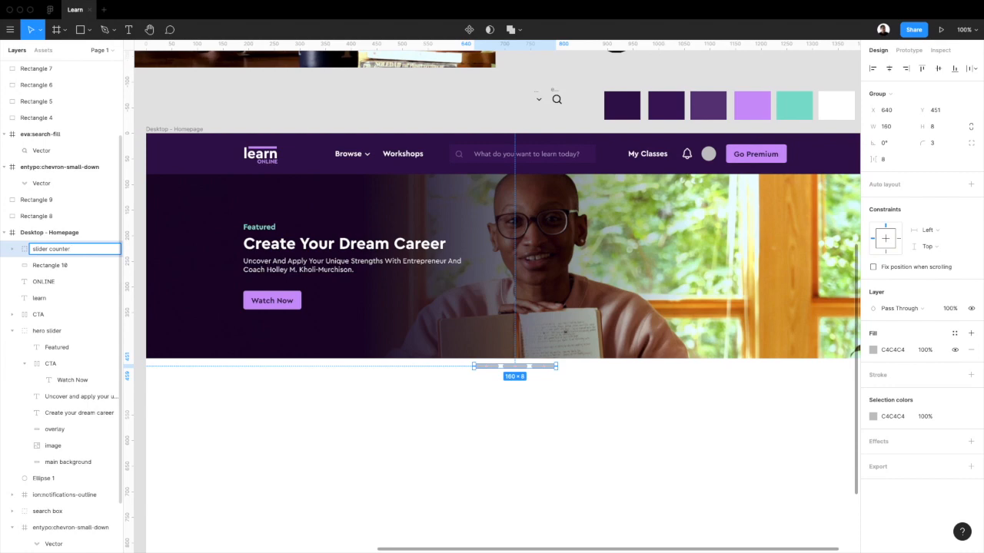
key("Return")
left_click_drag(51, 249, 50, 339)
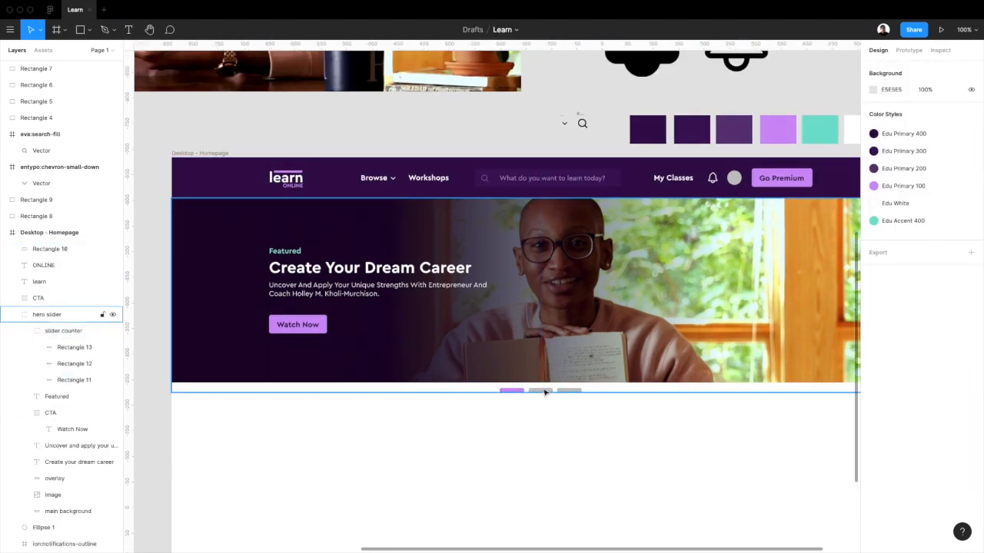
Step: Place a copy of the logo's purple bar beneath the learn text and nudge it to X 192, Y 54
scroll(506, 391, "right", 1)
scroll(538, 411, "down", 2)
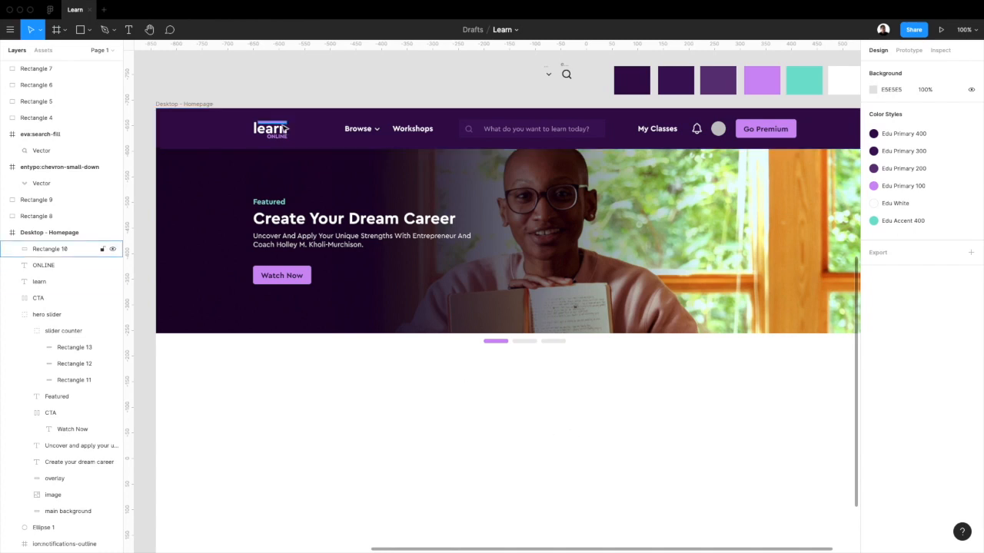
left_click(277, 121)
left_click_drag(280, 124, 274, 142)
key("Up")
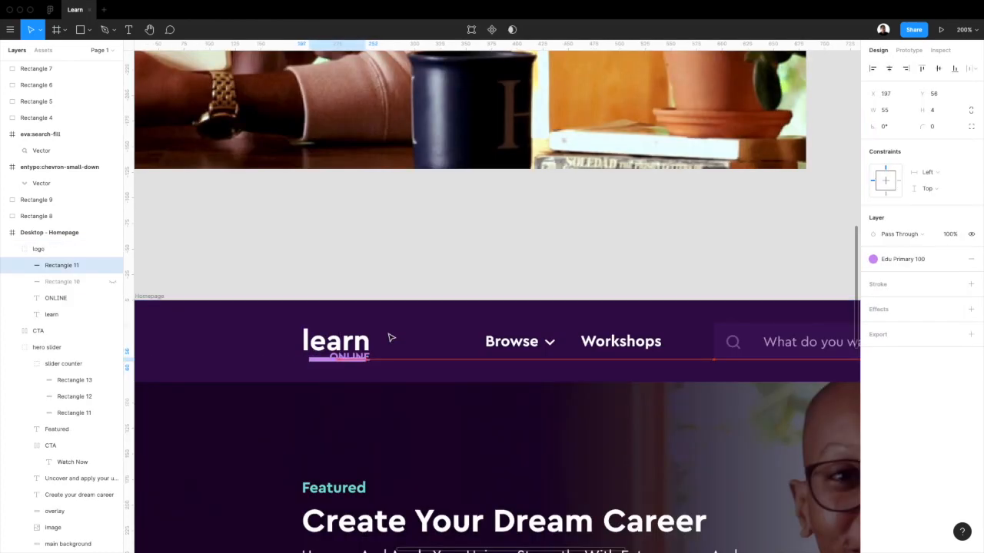
key("Up")
key("Up")
key("Left")
key("Left")
key("Left")
key("Left")
key("Left")
Step: Resize the lower logo bar to 21 × 7 so it fills the gap beside ONLINE under learn
left_click_drag(361, 358, 314, 376)
key("super+equal")
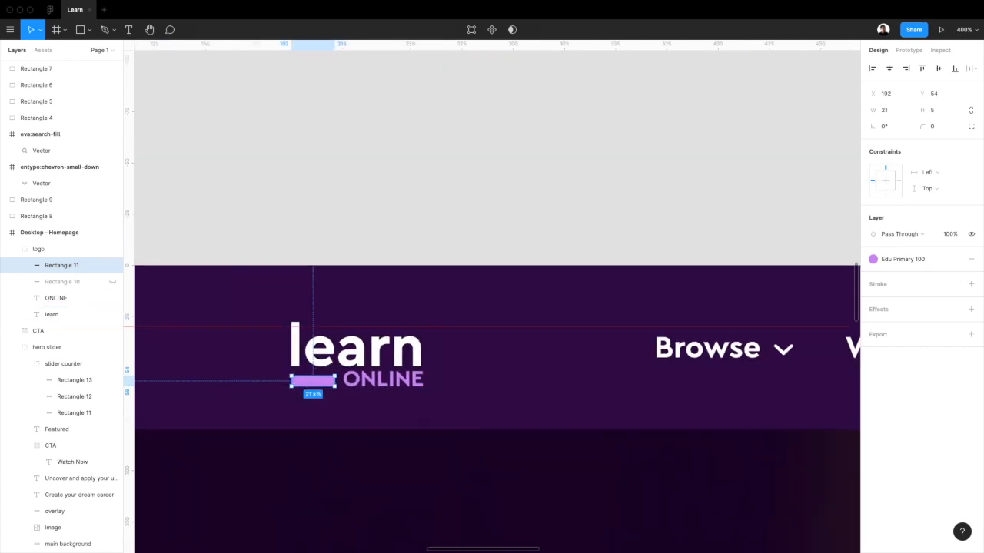
key("super+equal")
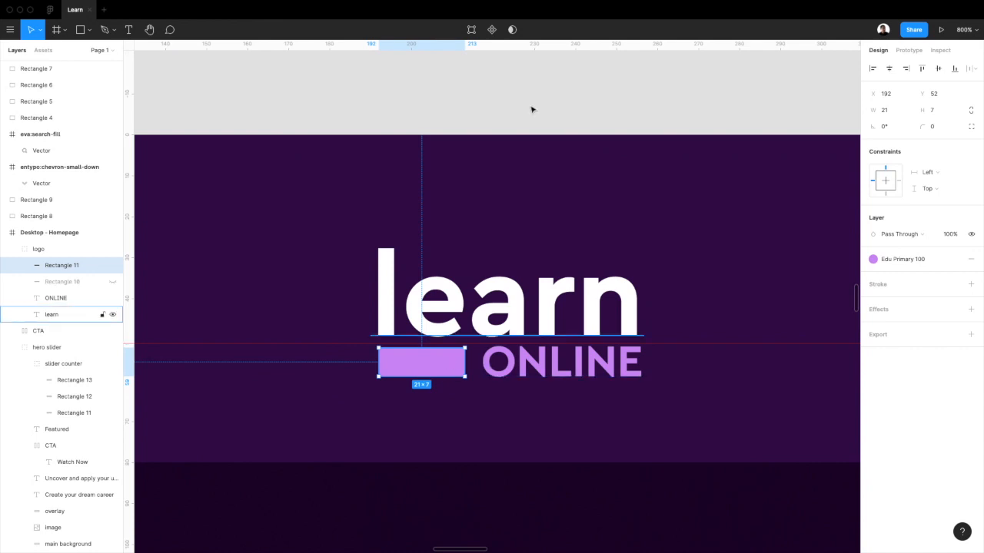
left_click(531, 105)
key("super+minus")
key("super+minus")
Step: Set the lower logo bar's height to 5 and move it down to Y 54
left_click(61, 119)
key("super+equal")
left_click(932, 110)
type("5")
key("Return")
left_click(551, 187)
left_click(61, 119)
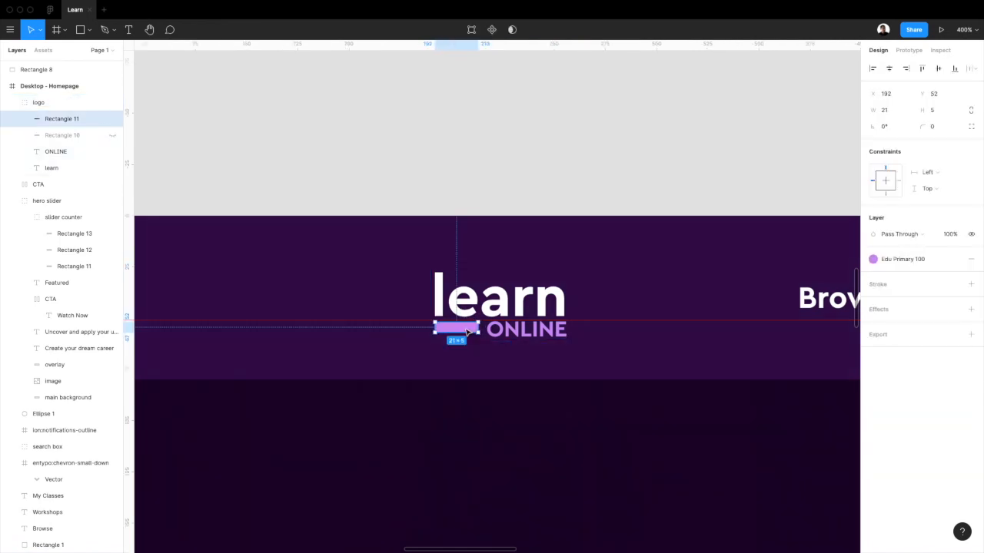
key("Down")
key("Down")
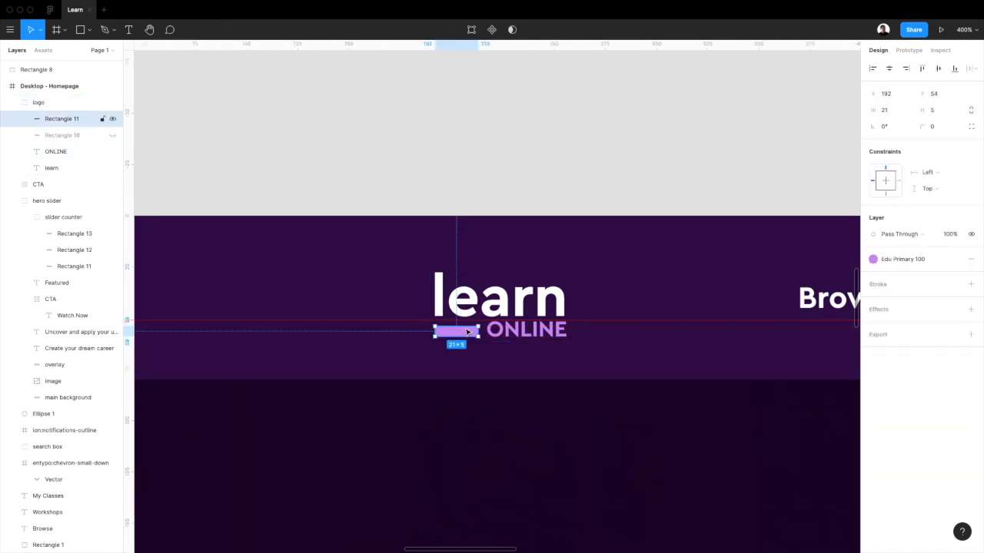
left_click(475, 185)
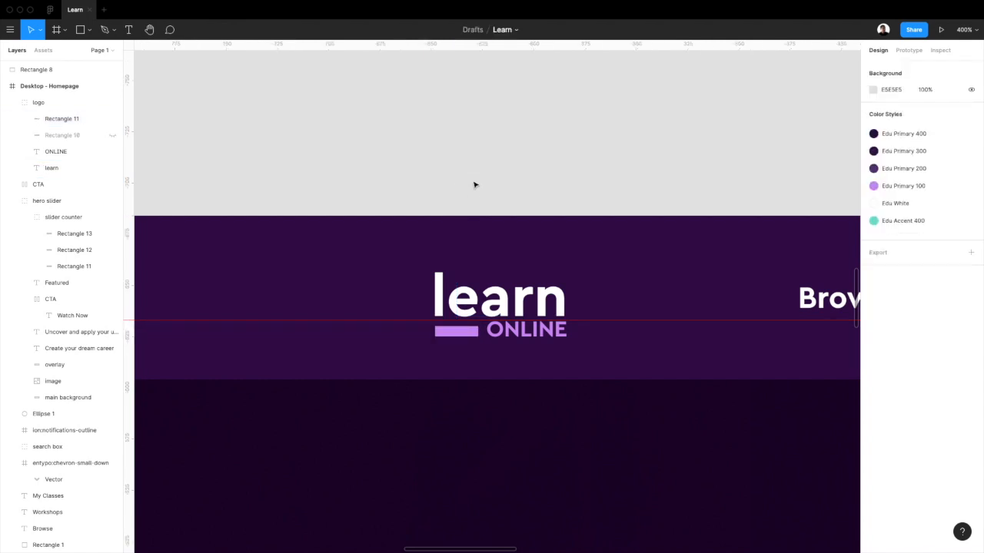
Step: Hide the layout grids and the rulers on the canvas
key("minus")
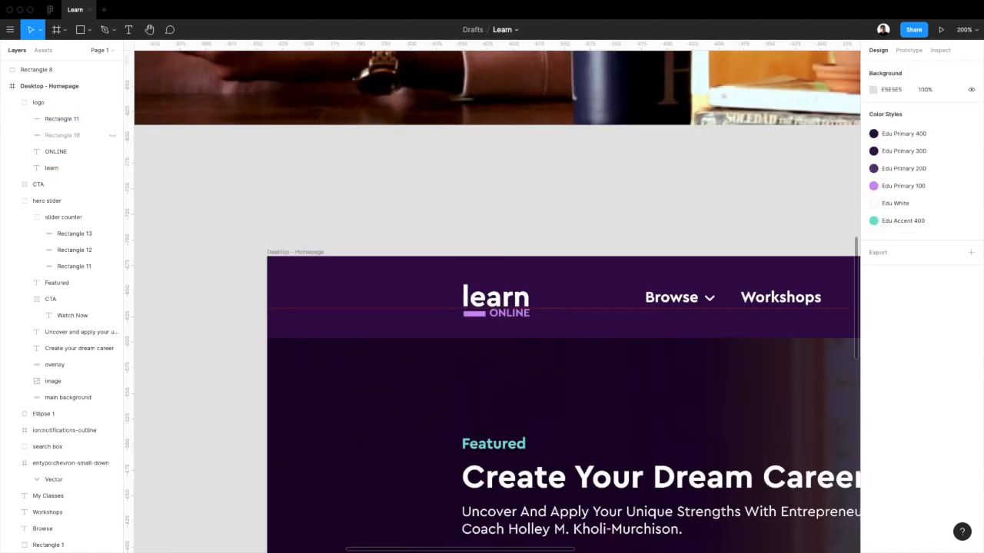
key("ctrl+g")
key("shift+r")
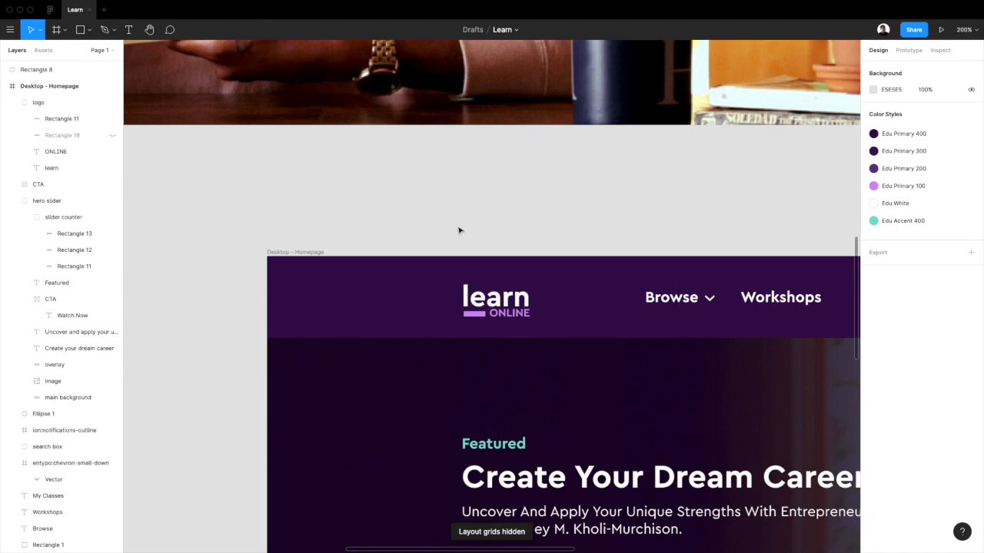
scroll(461, 227, "right", 3)
key("minus")
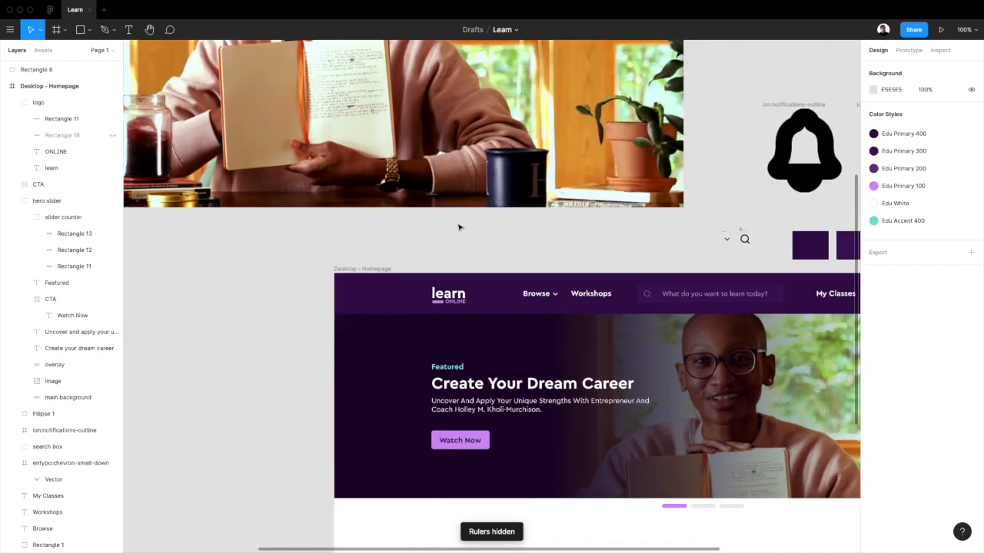
Step: Add the heading text "Discover Talents Unknown" in the white area below the slider counter
scroll(523, 435, "down", 3)
scroll(524, 434, "right", 2)
scroll(522, 435, "down", 1)
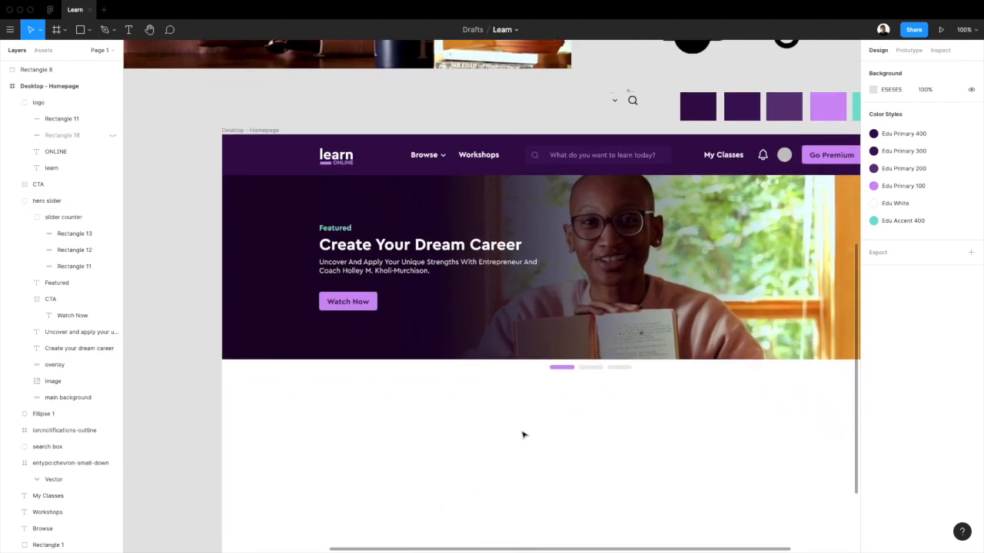
scroll(522, 435, "right", 2)
scroll(523, 435, "down", 1)
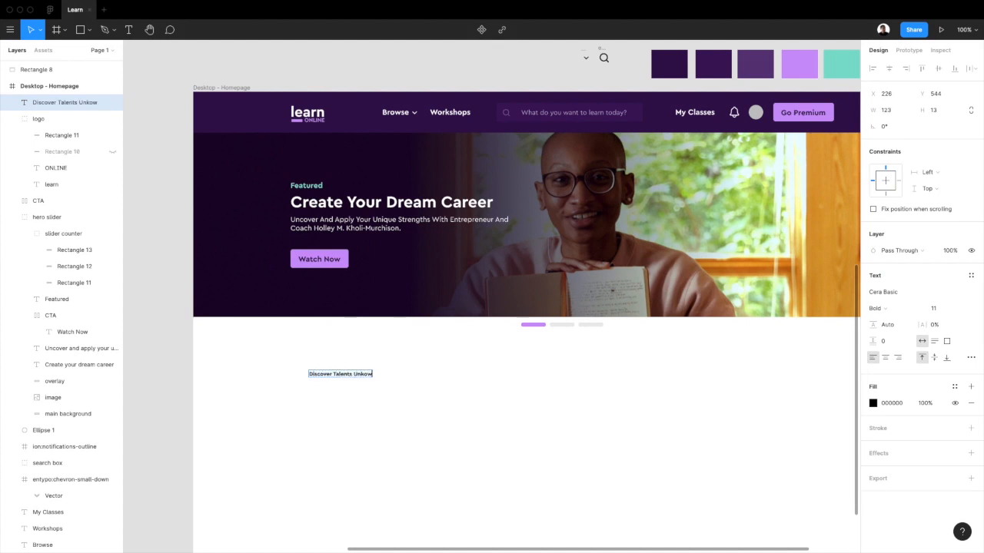
key("Escape")
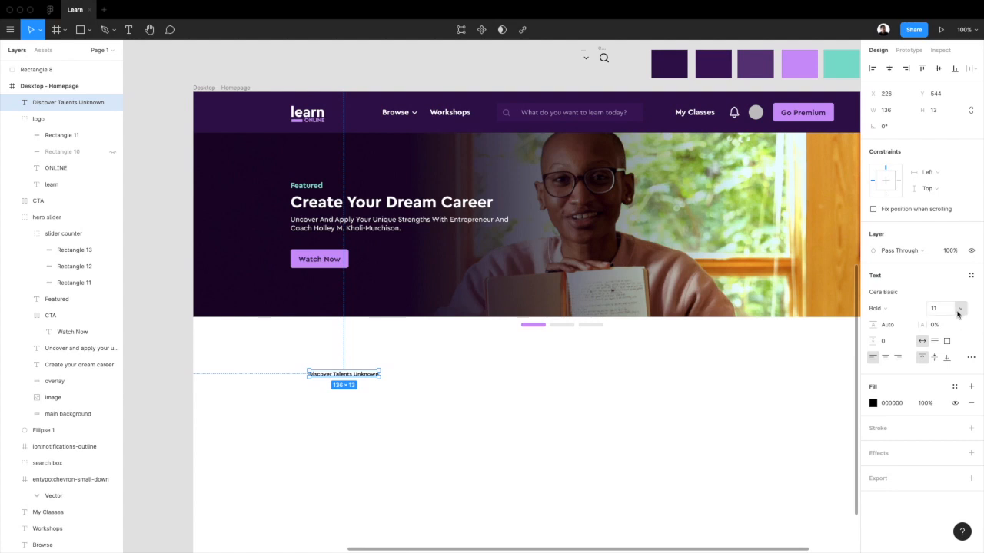
Step: Set the Discover Talents Unknown heading to font size 24 and move it to X 190, Y 507
left_click(963, 309)
left_click(946, 369)
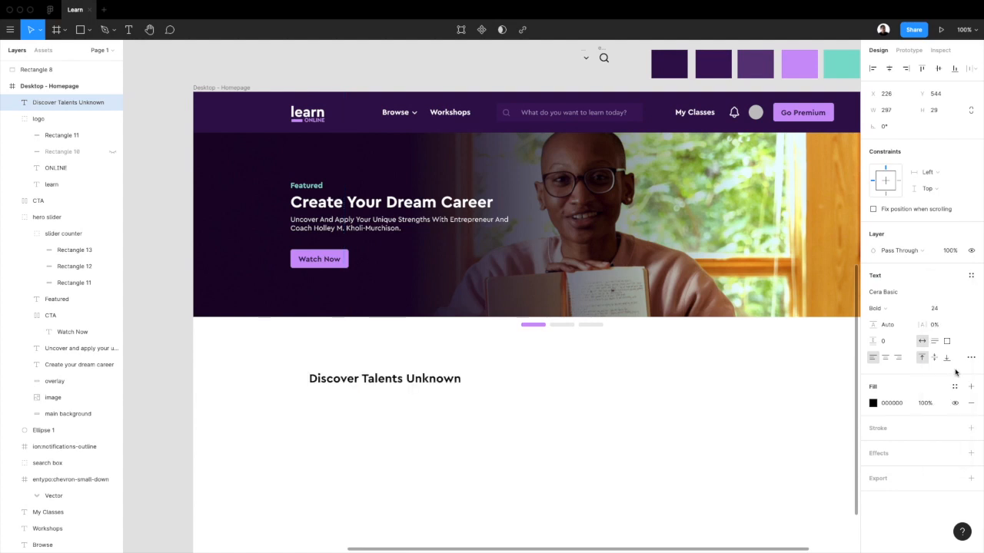
left_click_drag(419, 384, 398, 360)
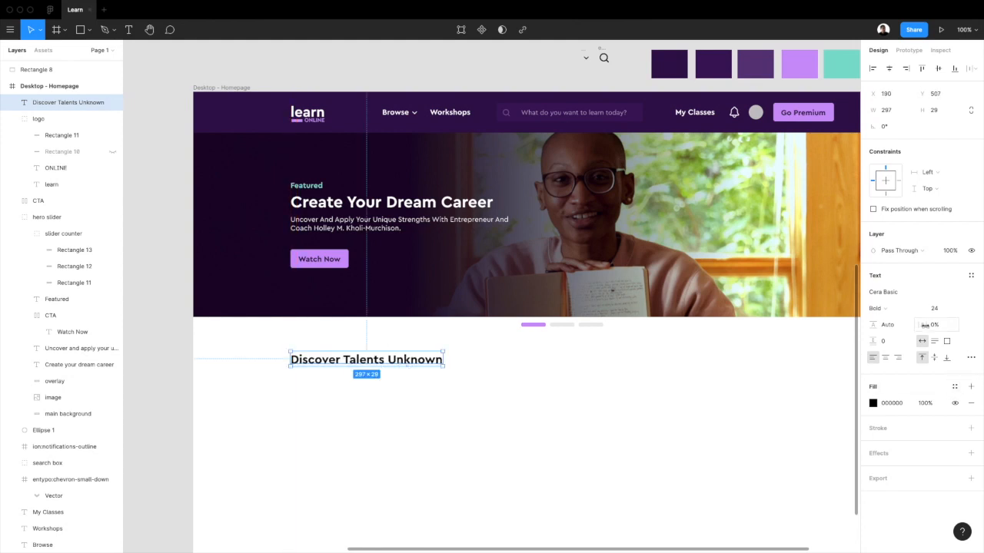
Step: Try the Black font weight on the Discover Talents Unknown heading and undo it
left_click(883, 310)
left_click(884, 319)
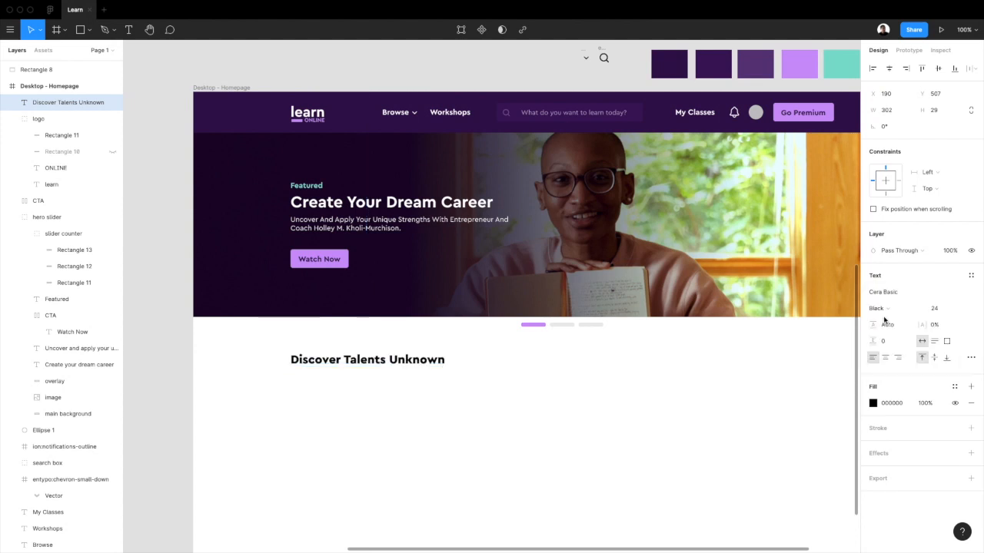
key("super+z")
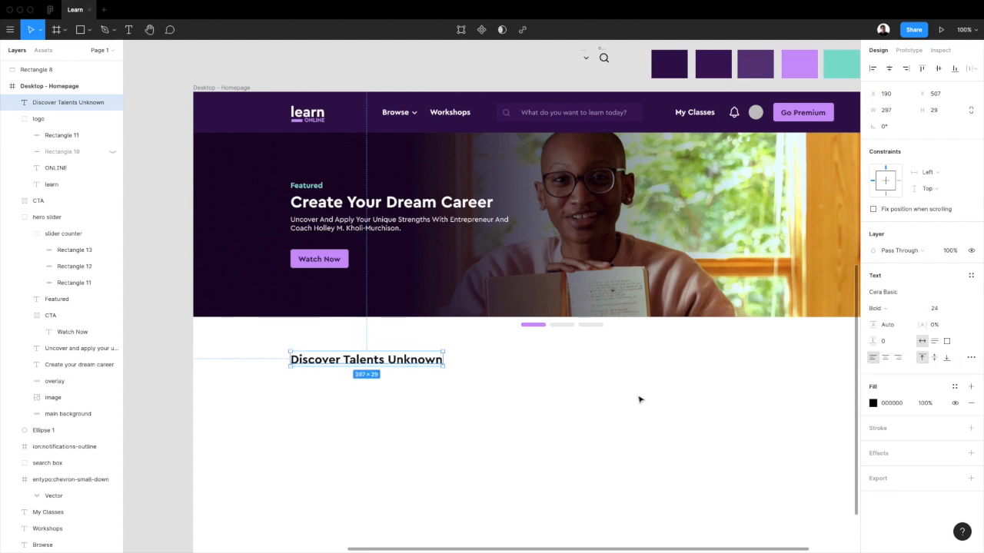
Step: Move the Discover Talents Unknown heading up slightly to Y 505
left_click(456, 416)
scroll(457, 415, "up", 2)
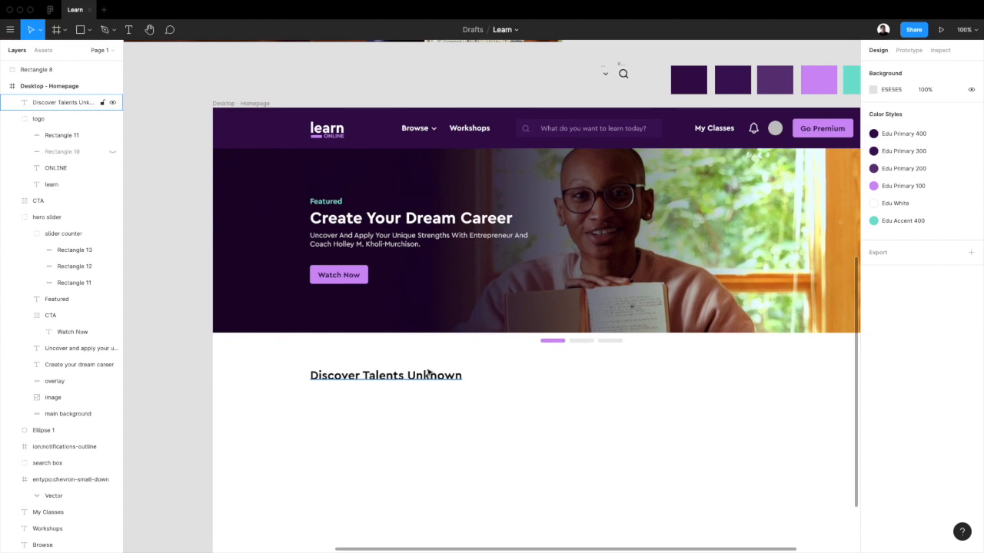
left_click(426, 375)
left_click_drag(426, 376, 426, 373)
left_click(436, 407)
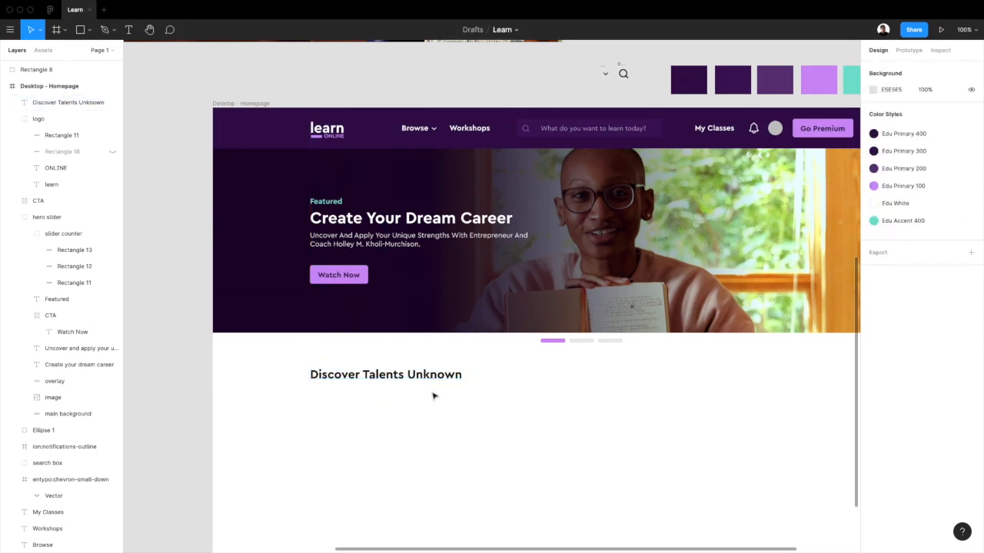
scroll(434, 396, "down", 1)
left_click(428, 369)
left_click(938, 309)
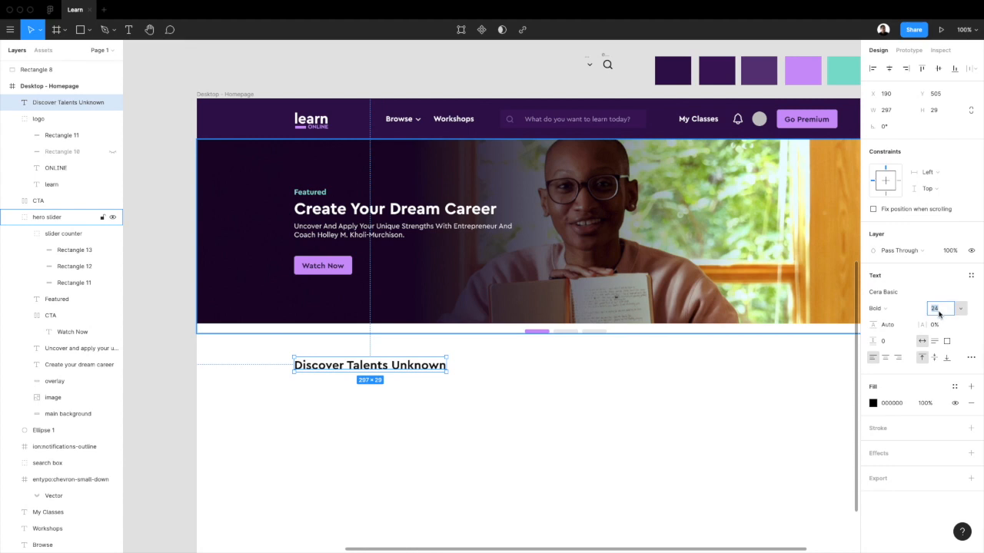
left_click(608, 399)
scroll(545, 396, "down", 2)
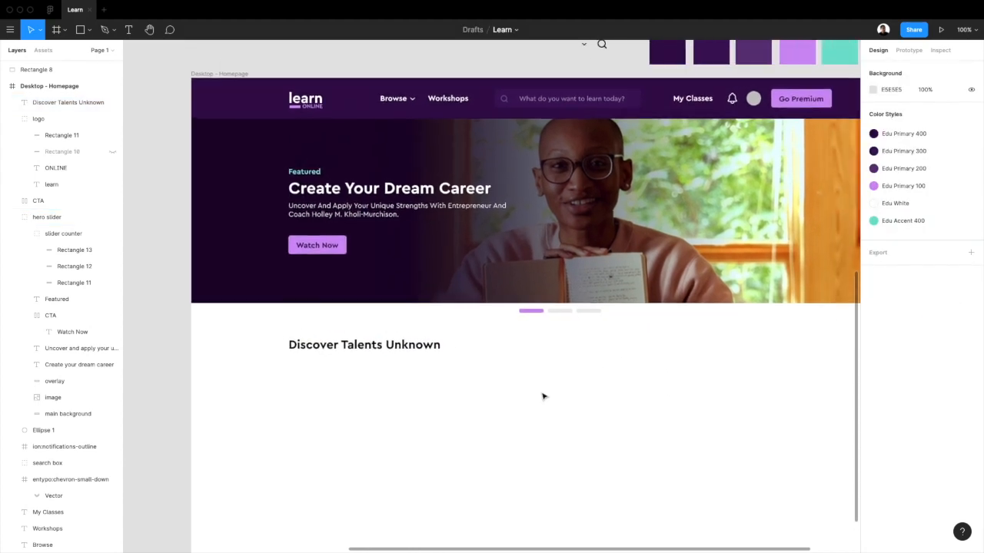
scroll(542, 397, "up", 1)
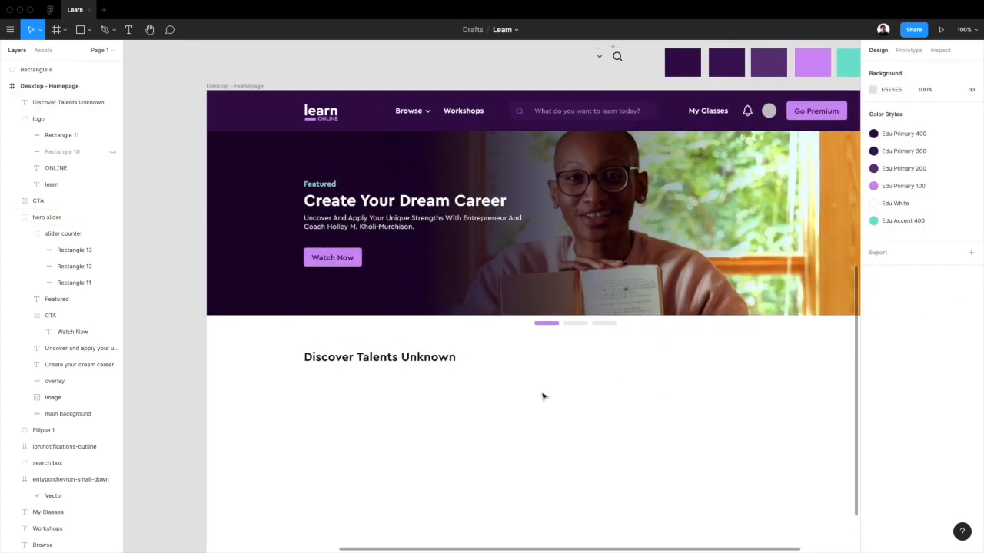
Step: Copy the hero's Watch Now button into the white section beside the Discover Talents Unknown heading, at X 995, Y 529
left_click(332, 261)
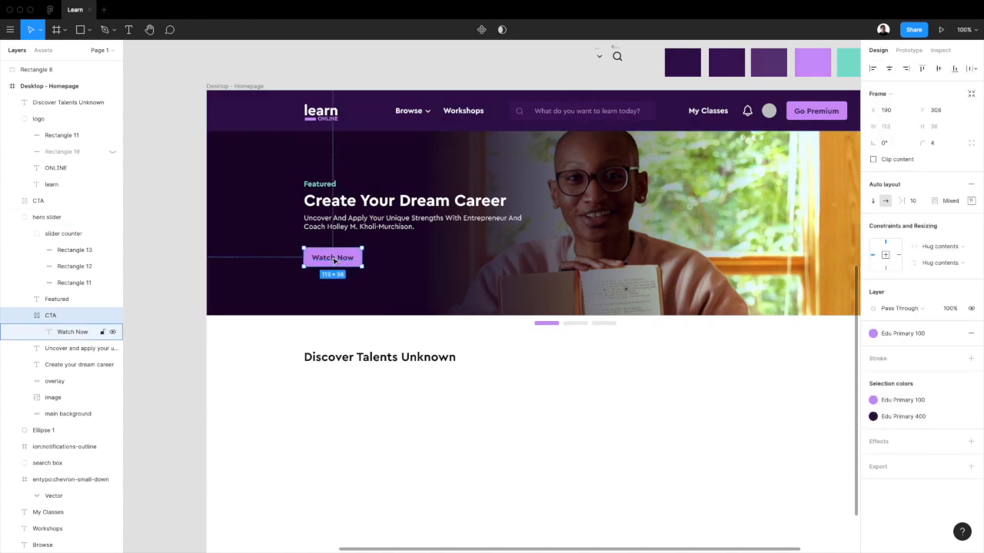
left_click(546, 397)
key("ctrl+v")
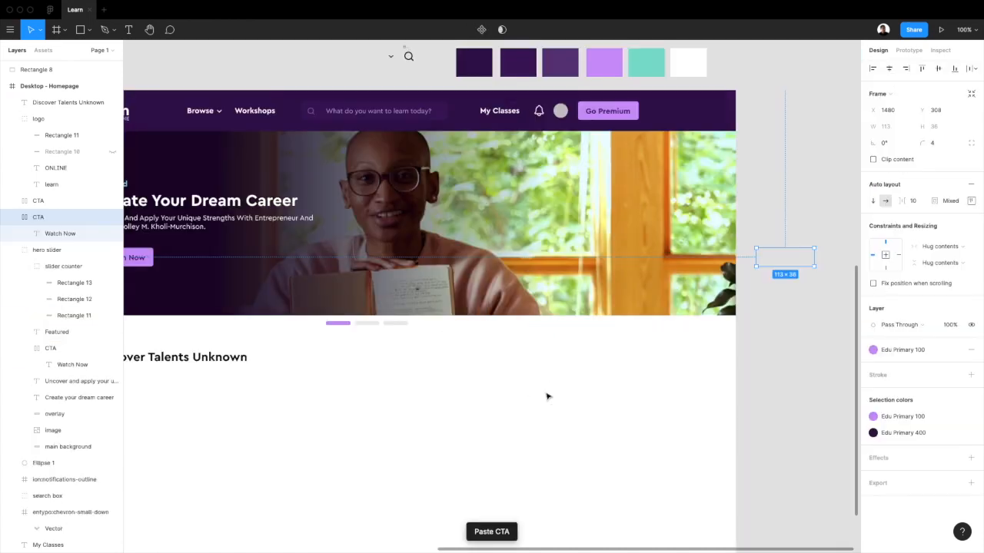
left_click_drag(752, 264, 582, 354)
scroll(579, 355, "left", 3)
left_click_drag(639, 345, 595, 362)
Step: Set the Discover Talents Unknown heading's fill colour to 121212
left_click(290, 348)
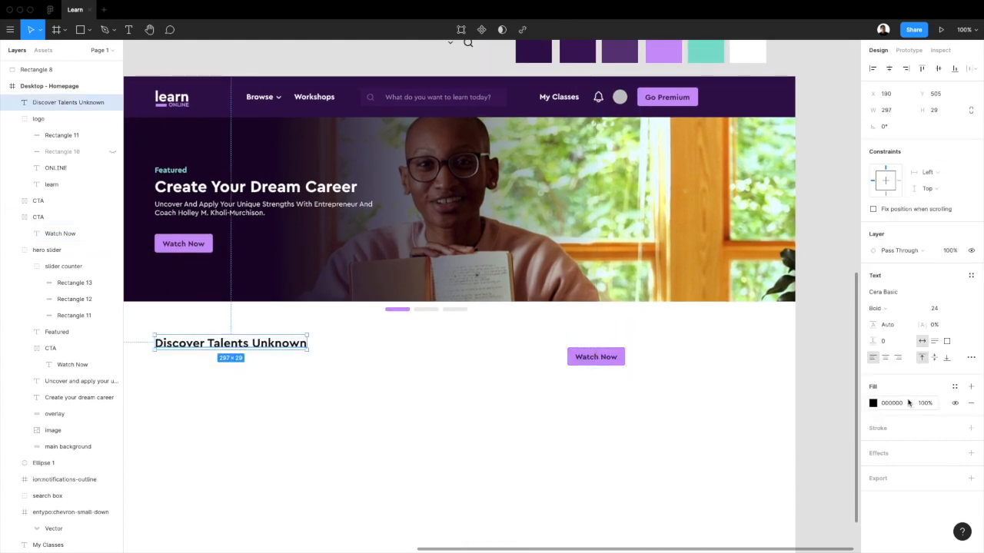
left_click(876, 403)
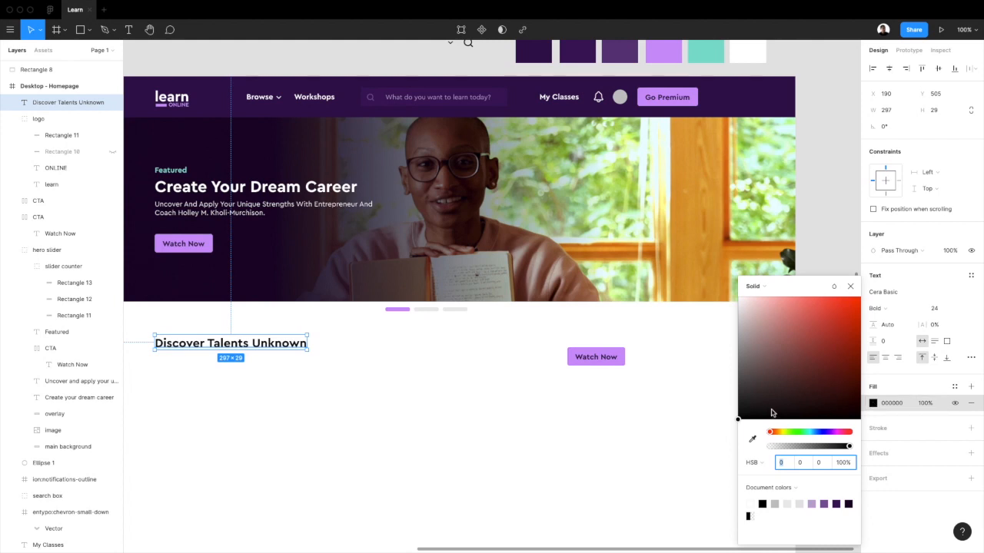
left_click_drag(757, 412, 748, 408)
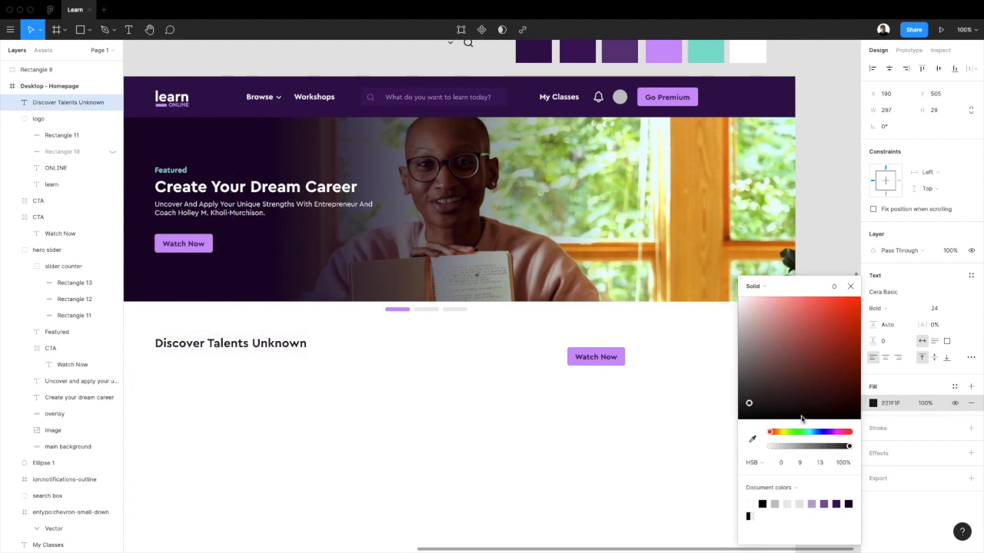
left_click(894, 402)
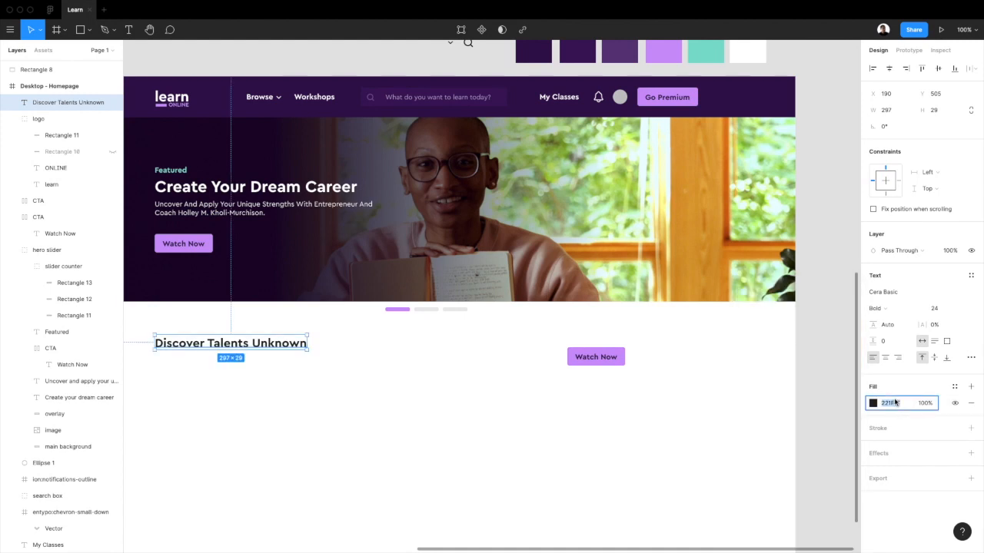
type("212121")
key("Return")
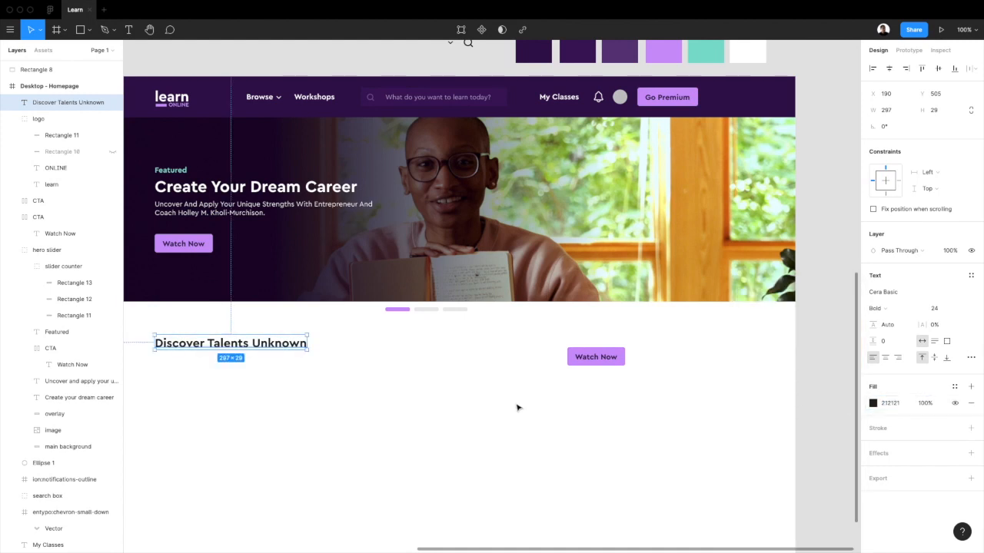
left_click(891, 405)
type("121212")
key("Return")
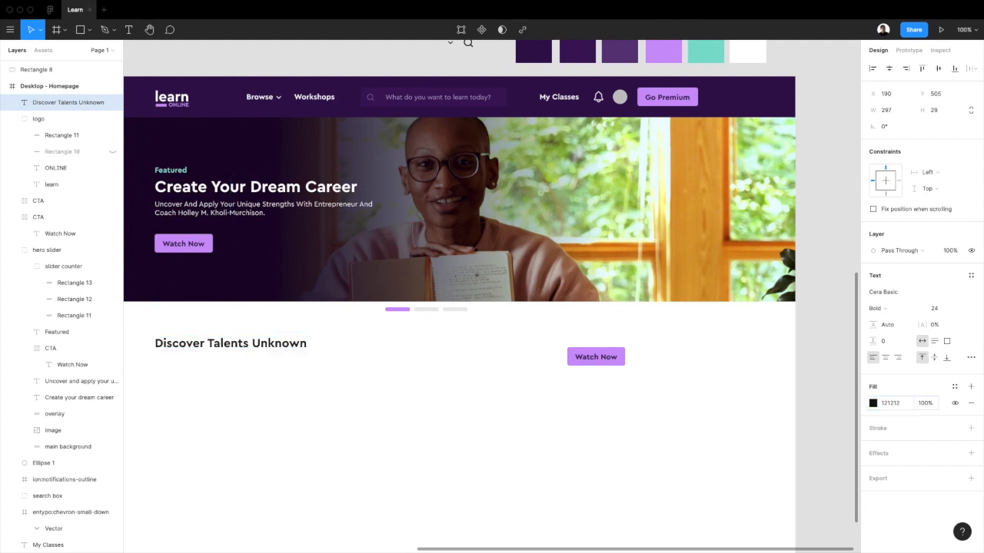
Step: Save the heading's fill as a colour style named Edu Black and move the heading down to Y 514
left_click(873, 403)
left_click(955, 388)
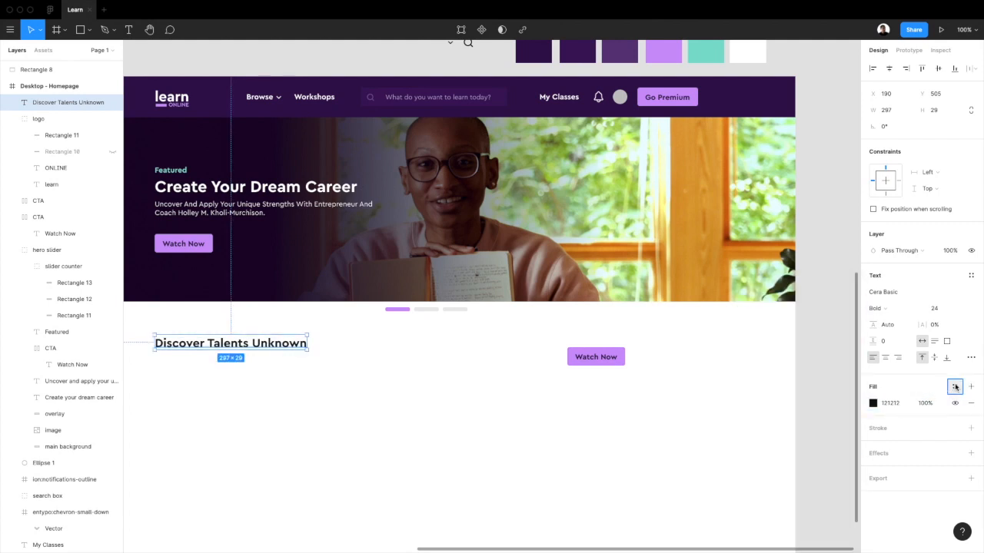
left_click(967, 367)
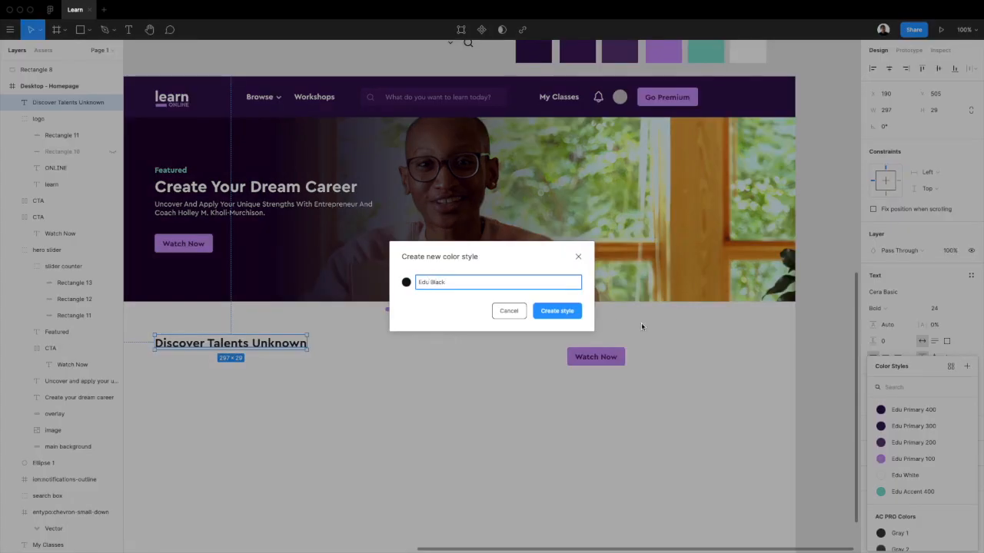
left_click(551, 312)
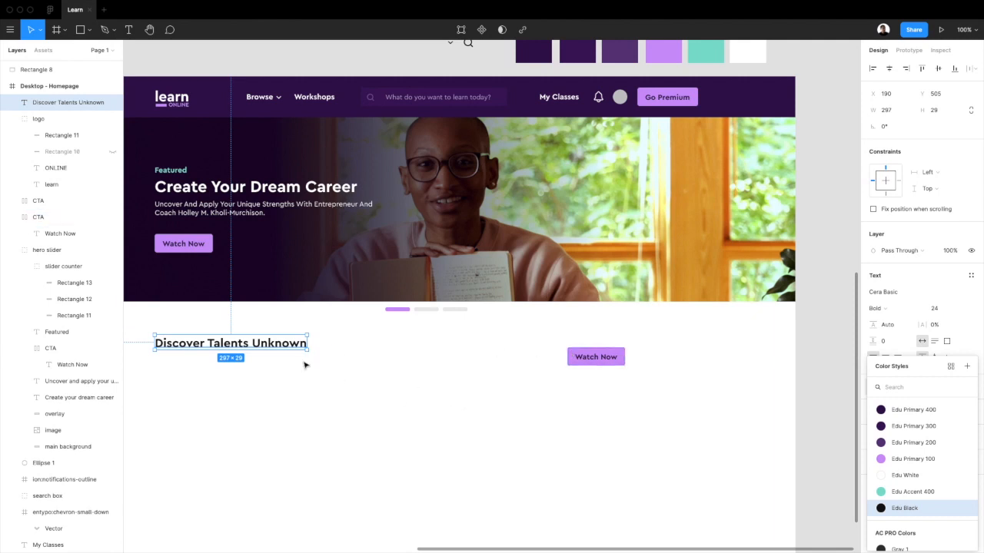
left_click_drag(263, 347, 263, 352)
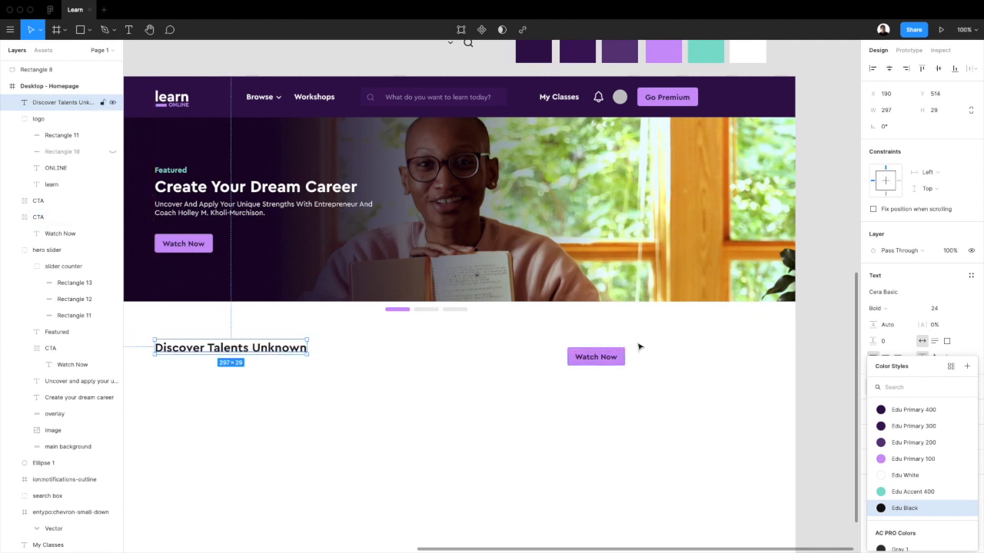
Step: Recolour the copied Watch Now button's text with the Edu Black style
left_click(615, 357)
scroll(803, 438, "down", 3)
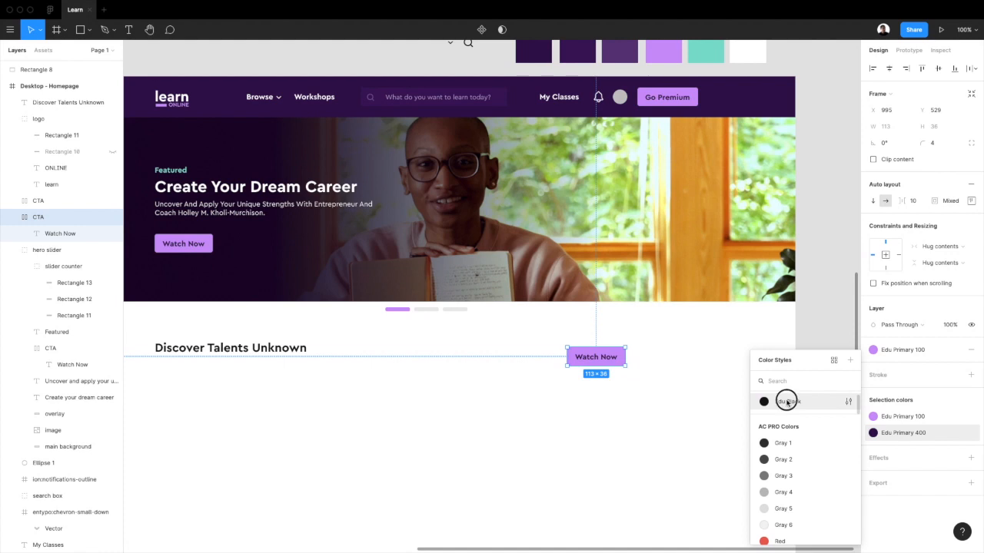
left_click(786, 402)
Step: Detach and hide the copied button's purple fill, and give it a 1 px inside stroke in Edu Black
left_click(913, 434)
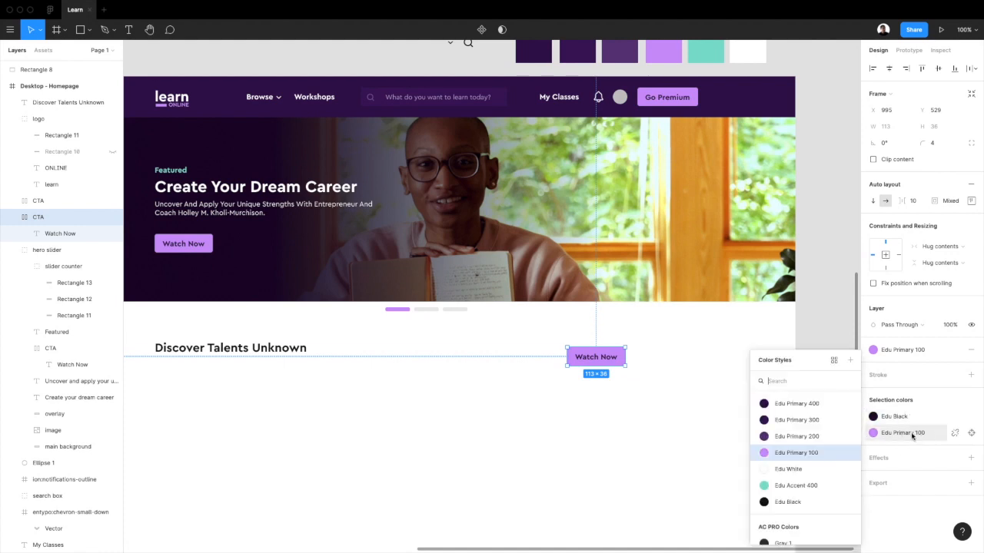
left_click(954, 434)
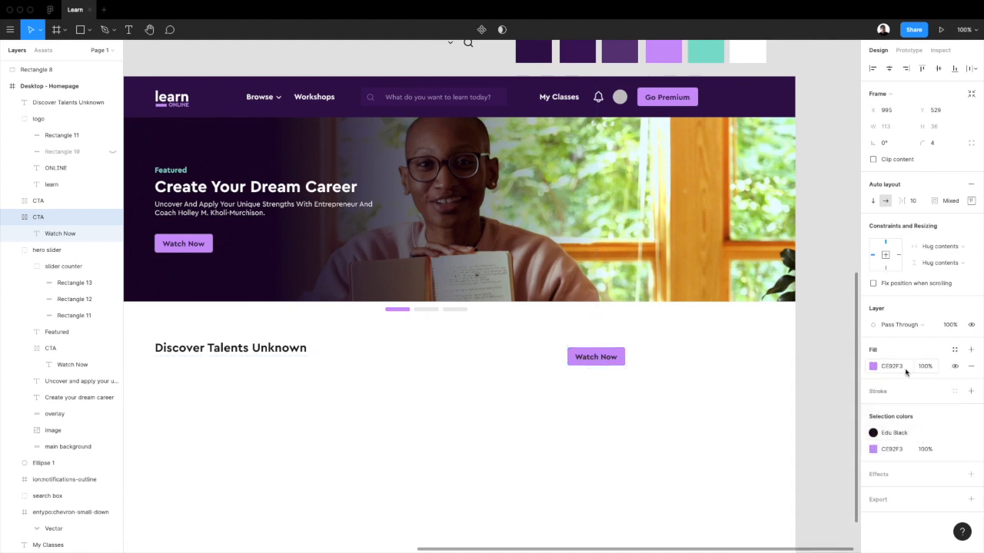
left_click(955, 367)
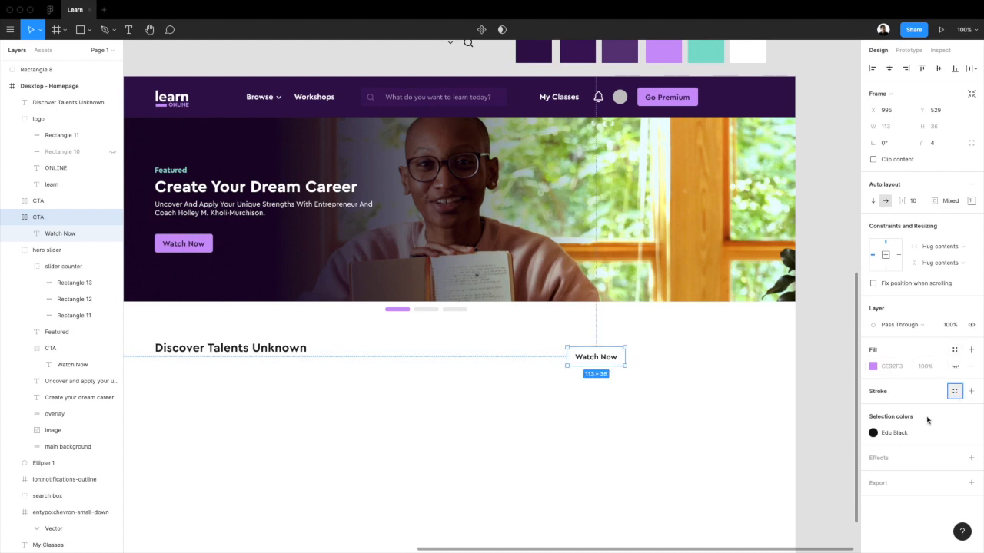
left_click(909, 496)
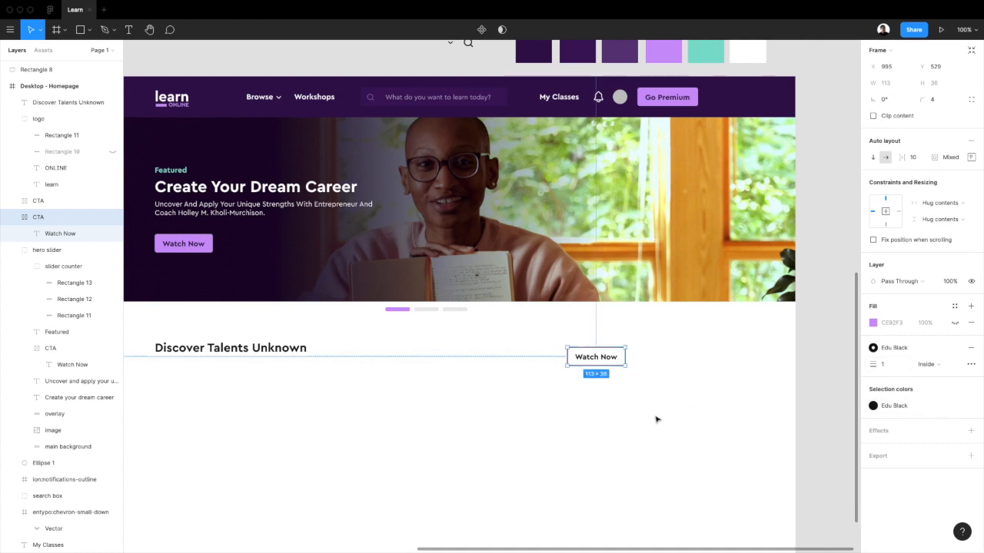
left_click(625, 424)
scroll(626, 412, "up", 2)
Step: Change the outlined button's label to "View List"
left_click(626, 388)
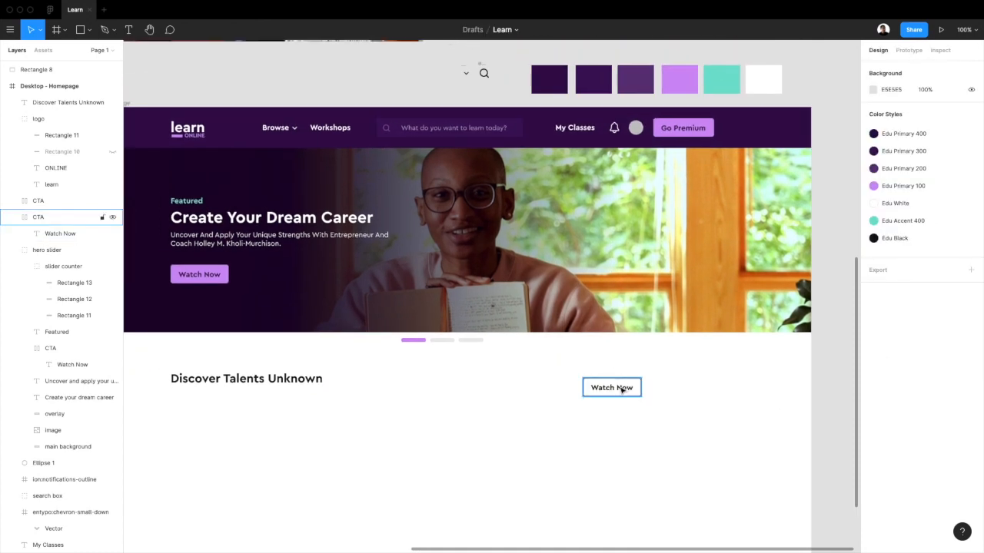
left_click(622, 389)
double_click(623, 389)
type("View List")
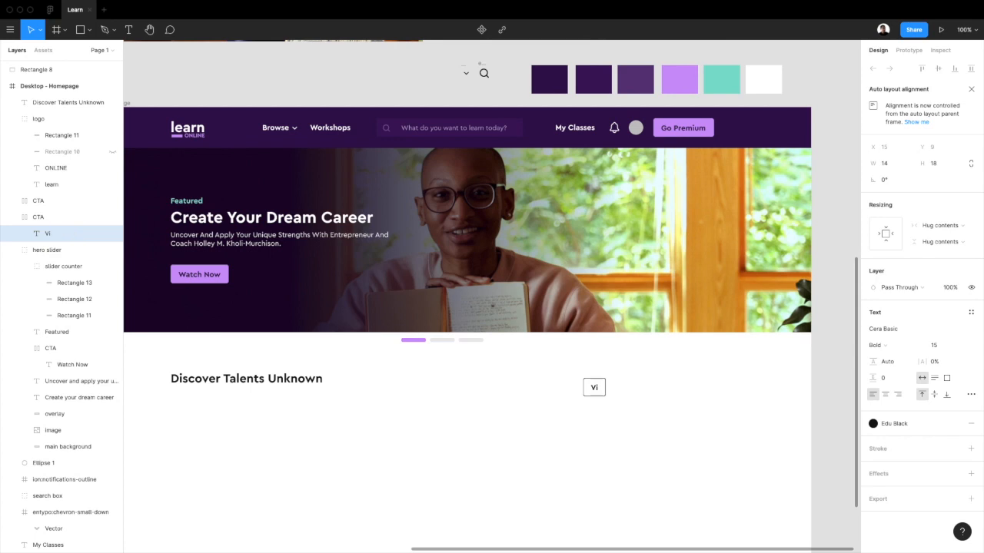
left_click(688, 422)
scroll(688, 422, "right", 1)
Step: Align the View List button's right edge with the Go Premium button in the header
left_click(621, 388)
left_click(677, 135, "shift")
left_click(906, 70)
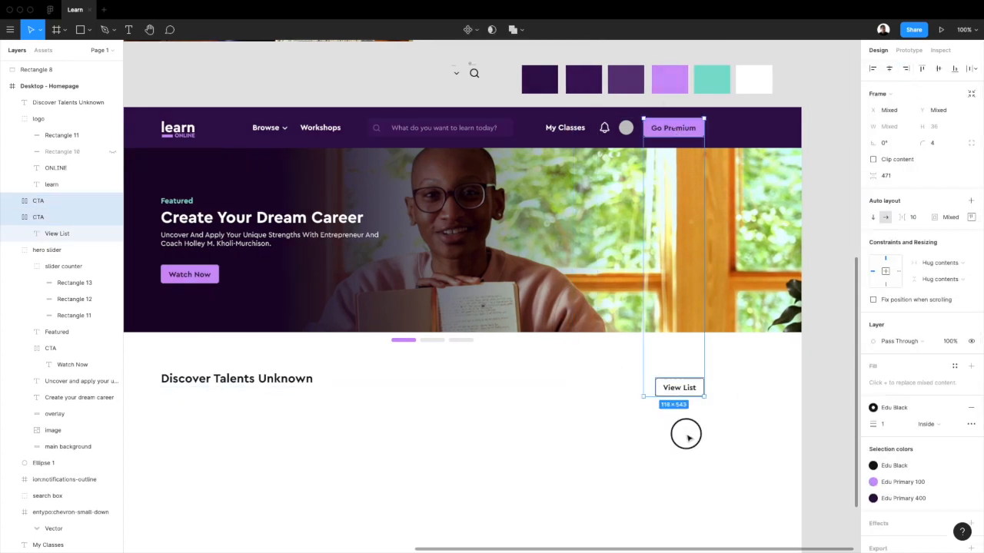
left_click(686, 436)
Step: Align the Discover Talents Unknown heading and the View List button on their vertical centres
left_click(679, 389)
left_click(296, 381, "shift")
left_click(938, 68)
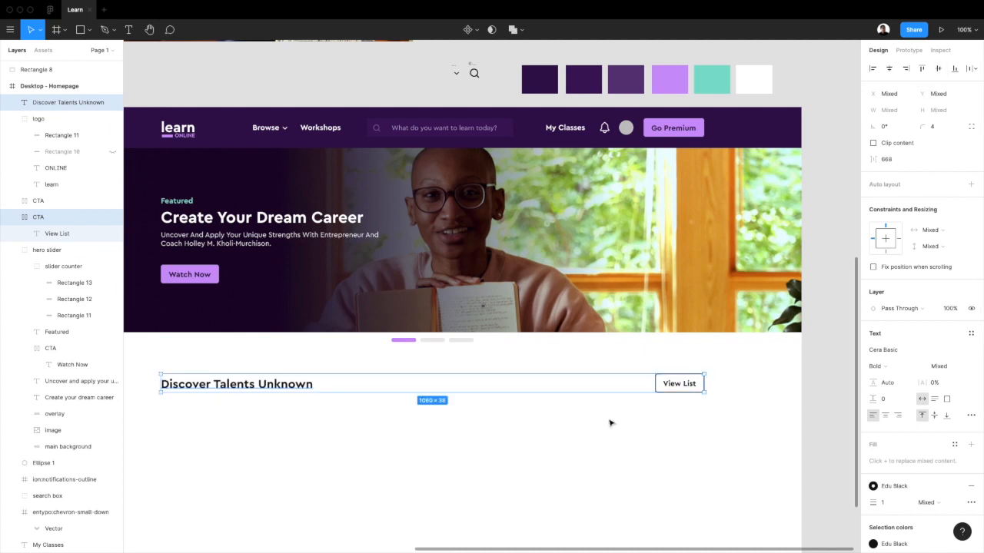
scroll(610, 420, "down", 1)
scroll(610, 420, "left", 1)
scroll(576, 400, "left", 1)
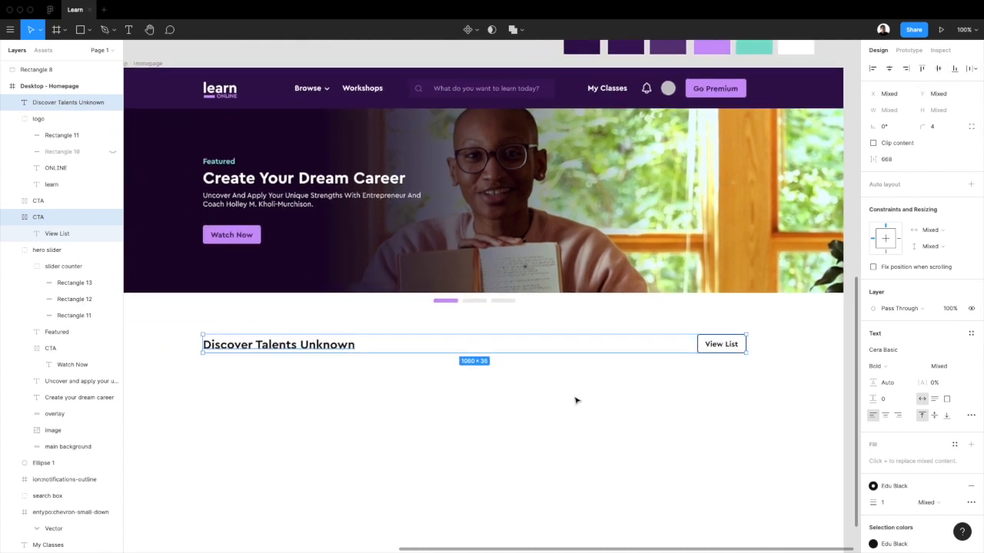
Step: Group the heading with the View List button and name the group "sub section headers"
key("super+g")
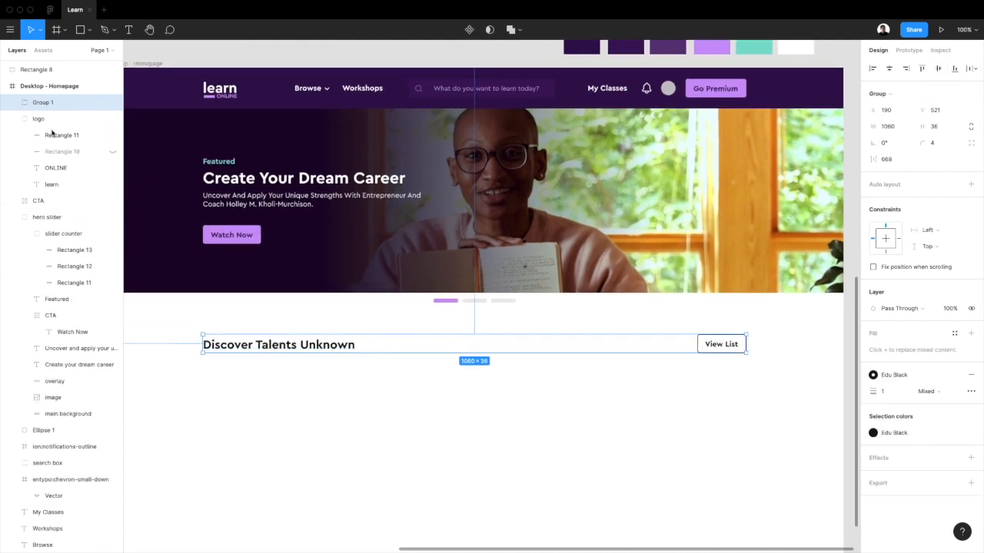
double_click(44, 104)
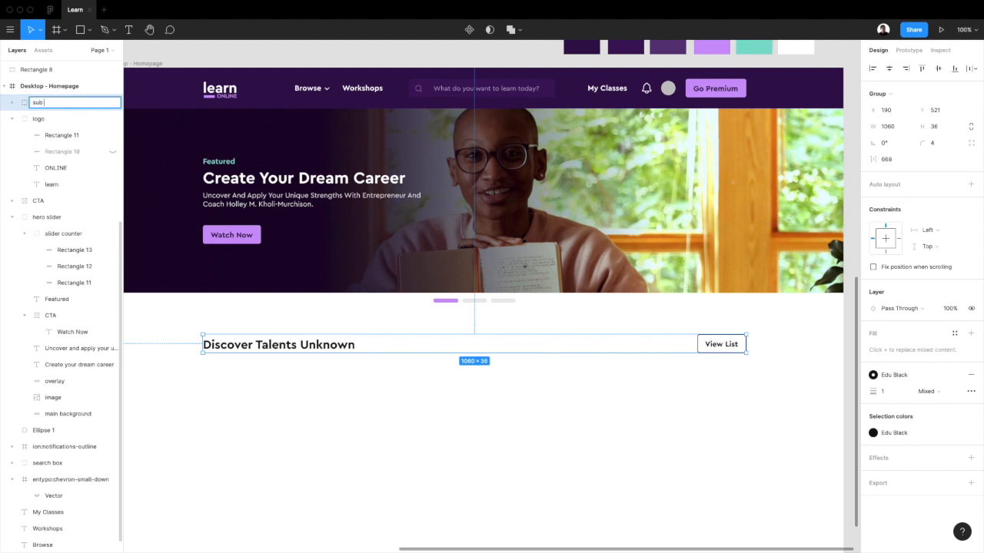
type("sub section headers")
key("Return")
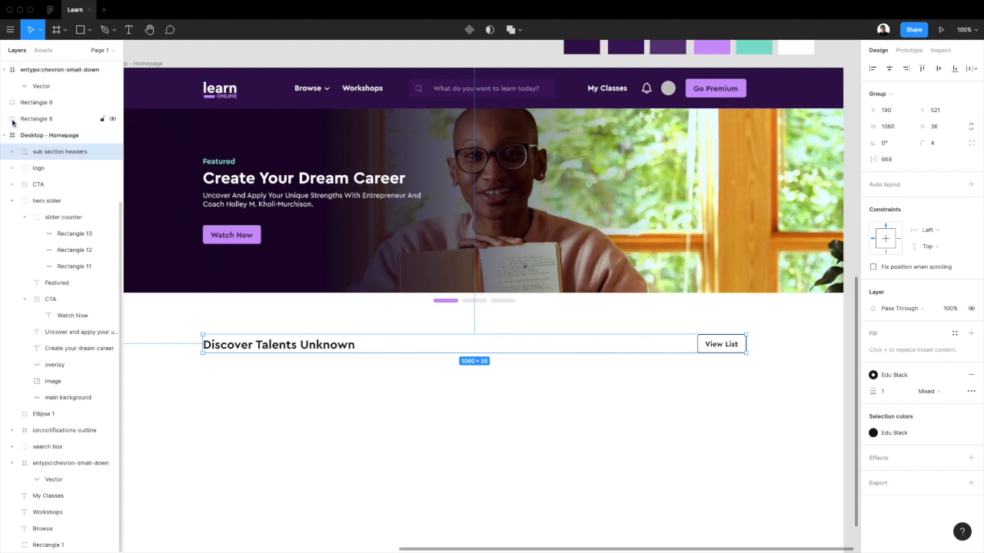
Step: Show the layout grids over the homepage's Discover Talents Unknown section
scroll(418, 370, "left", 1)
left_click(408, 385)
scroll(408, 386, "left", 1)
scroll(408, 386, "down", 1)
key("ctrl+g")
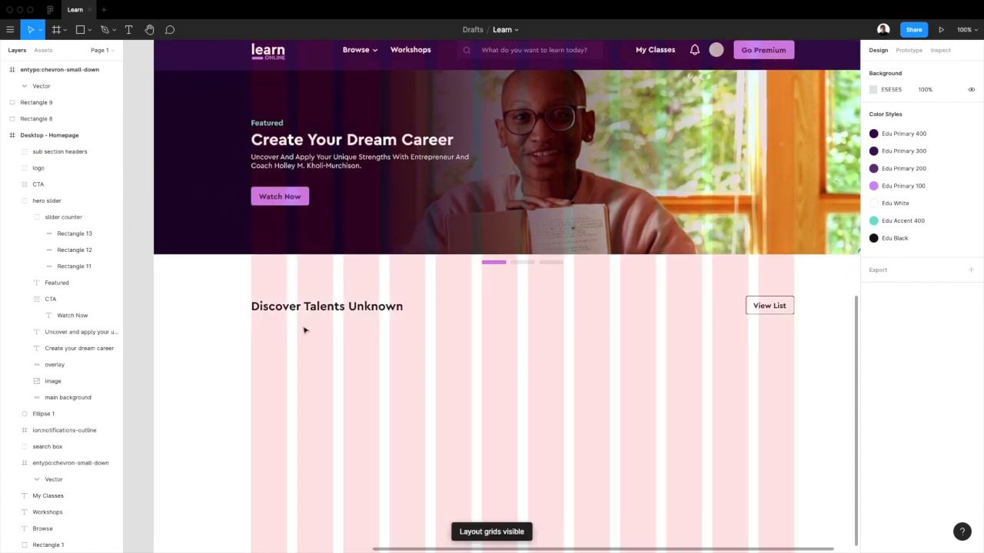
Step: Draw a 252 × 283 rectangle below the section heading at X 190, Y 569 and name its layer "card bg"
key("r")
left_click_drag(251, 321, 360, 465)
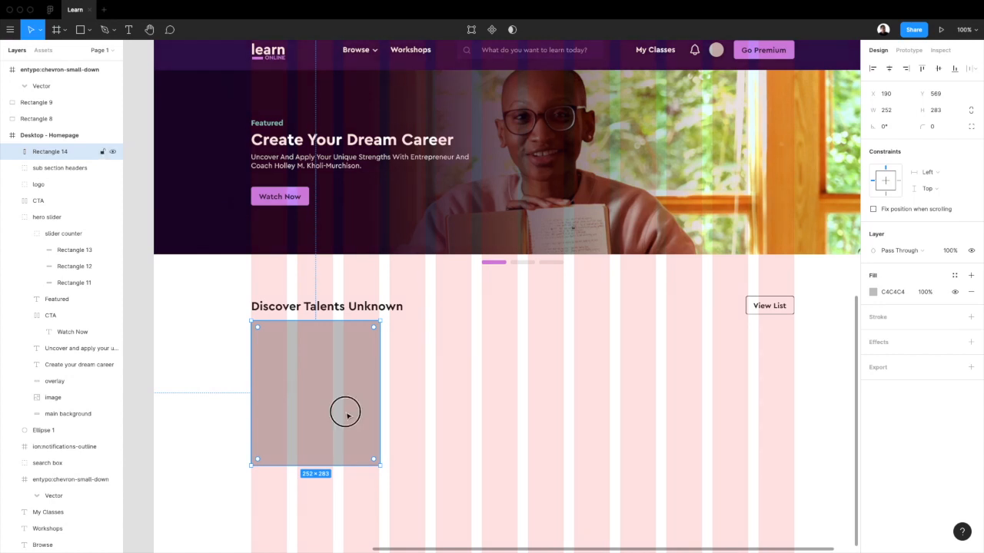
double_click(55, 150)
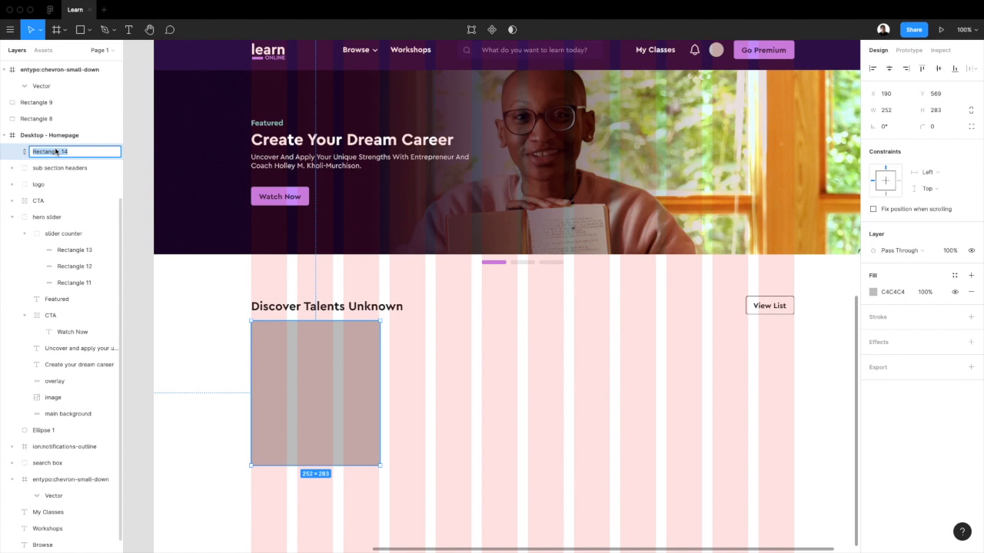
type("card bg")
key("Return")
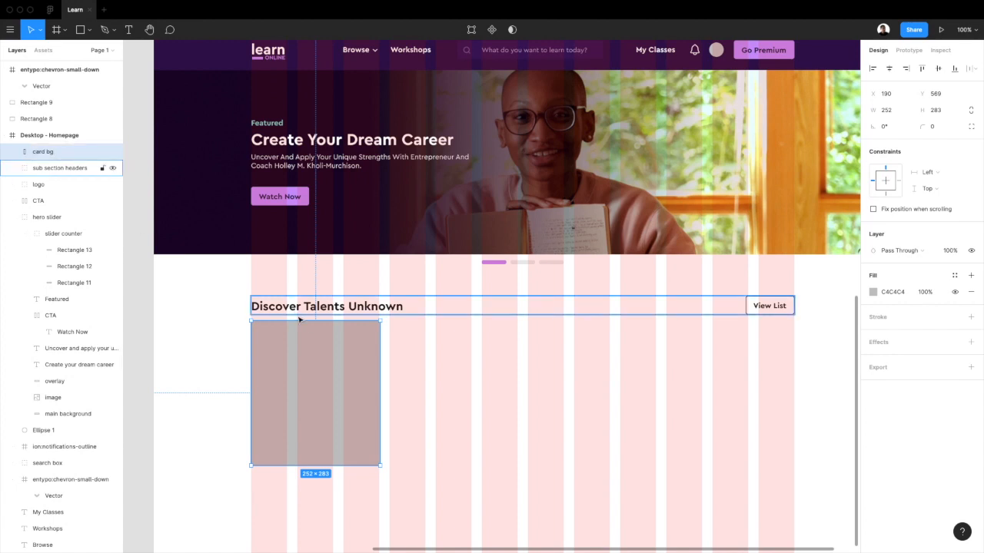
Step: Duplicate the card bg rectangle as a shorter one, 149 high, over the card's upper half and name it "image"
key("ctrl+d")
left_click_drag(343, 465, 331, 395)
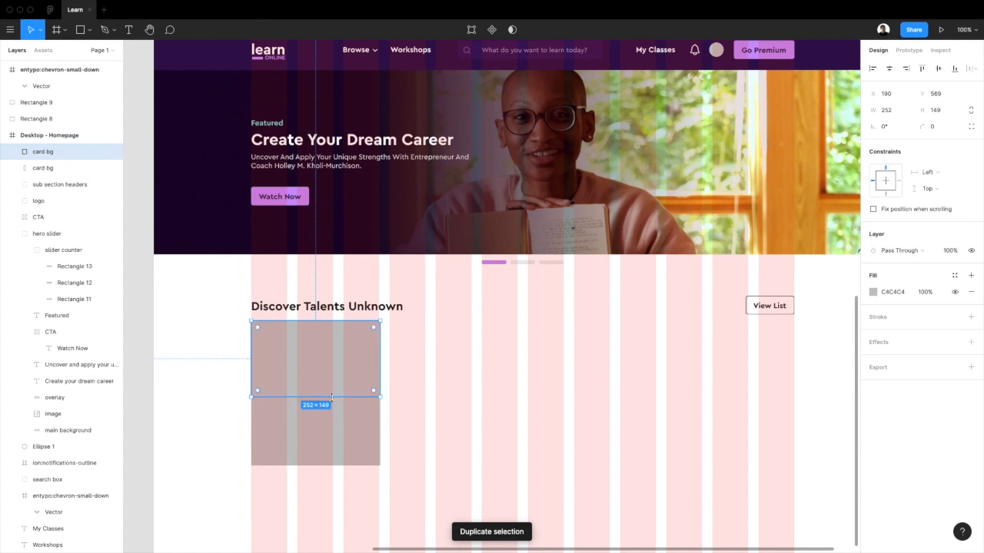
double_click(48, 152)
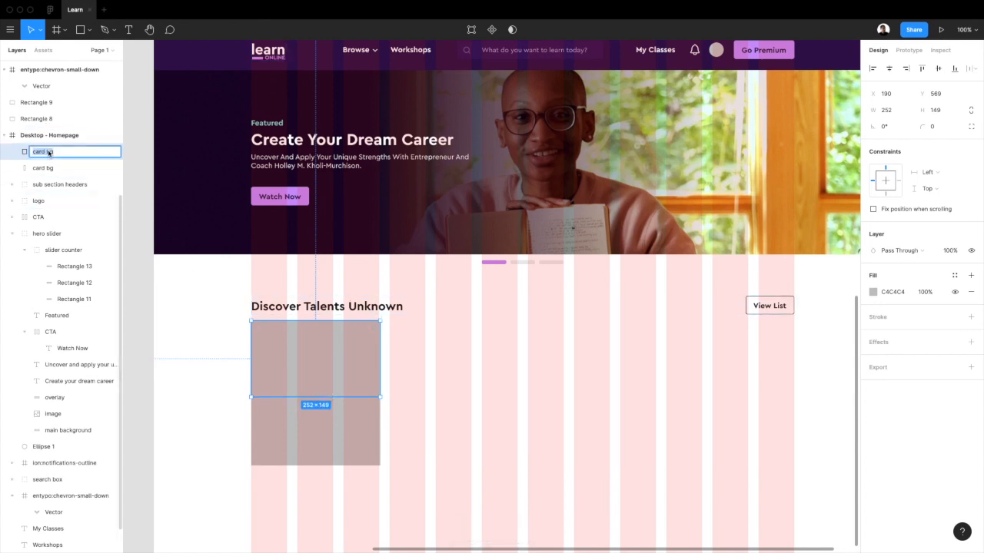
key("Return")
left_click(439, 374)
left_click(340, 359)
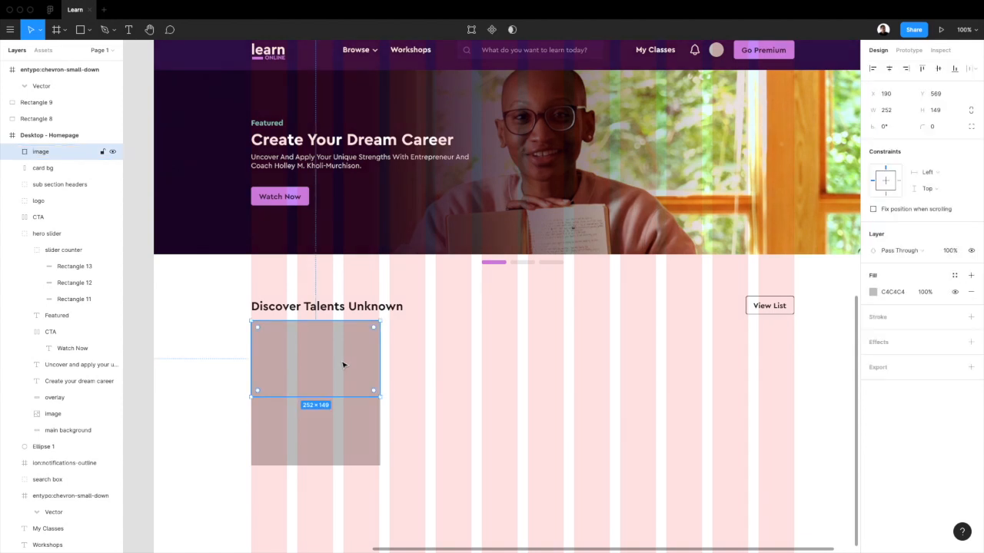
Step: Set the image rectangle's height to 154 and narrow both the image and card bg rectangles to a width of 250
left_click_drag(338, 397, 338, 399)
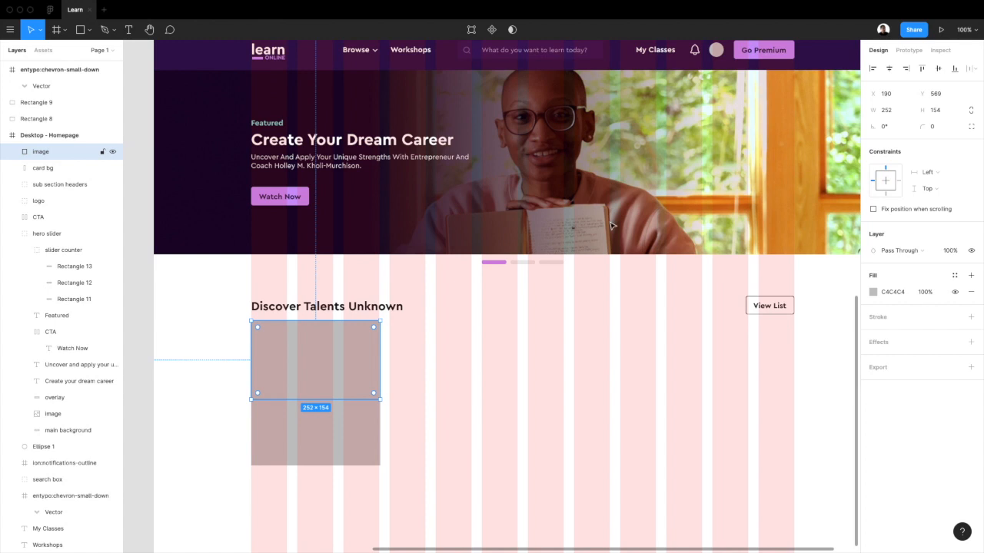
left_click(511, 400)
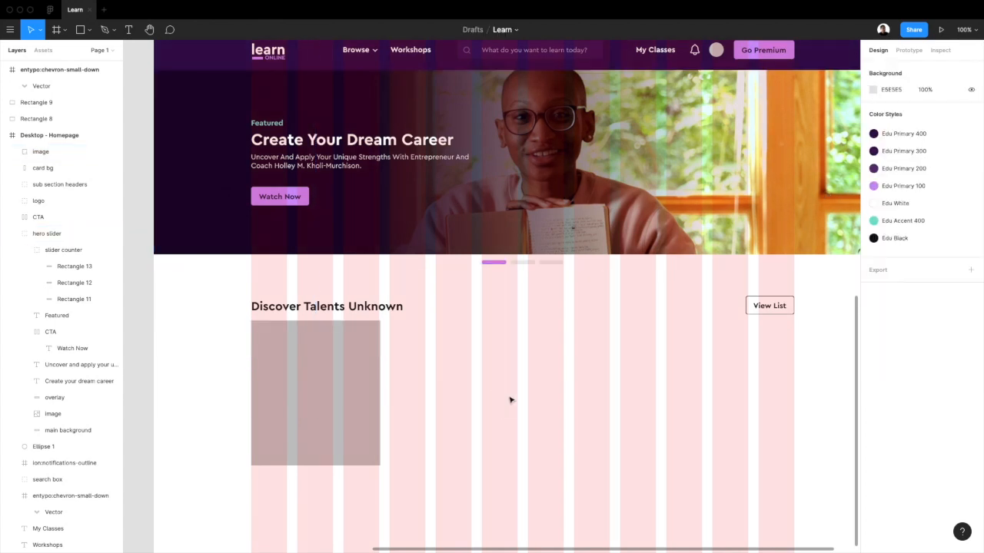
scroll(511, 400, "left", 3)
scroll(511, 399, "down", 1)
scroll(511, 399, "up", 5)
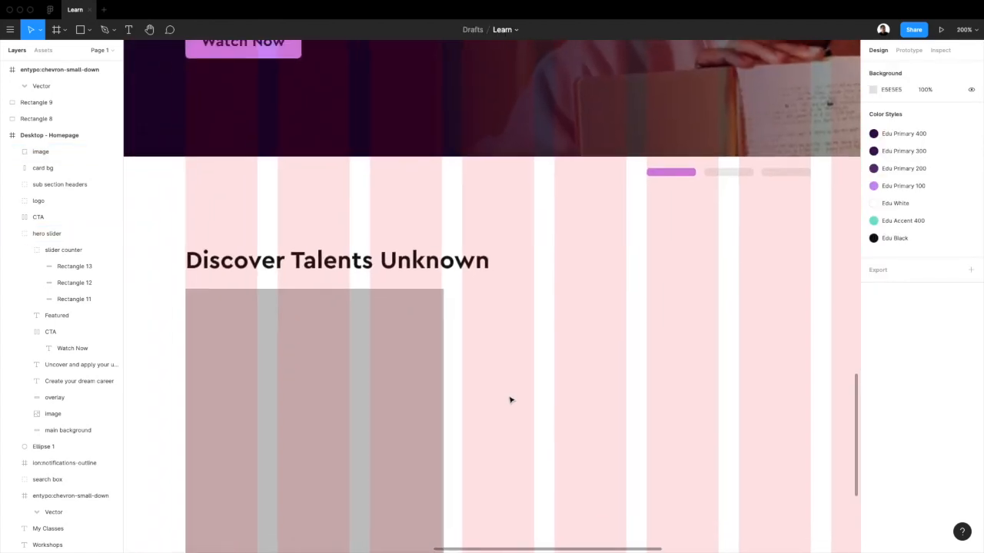
left_click(439, 428)
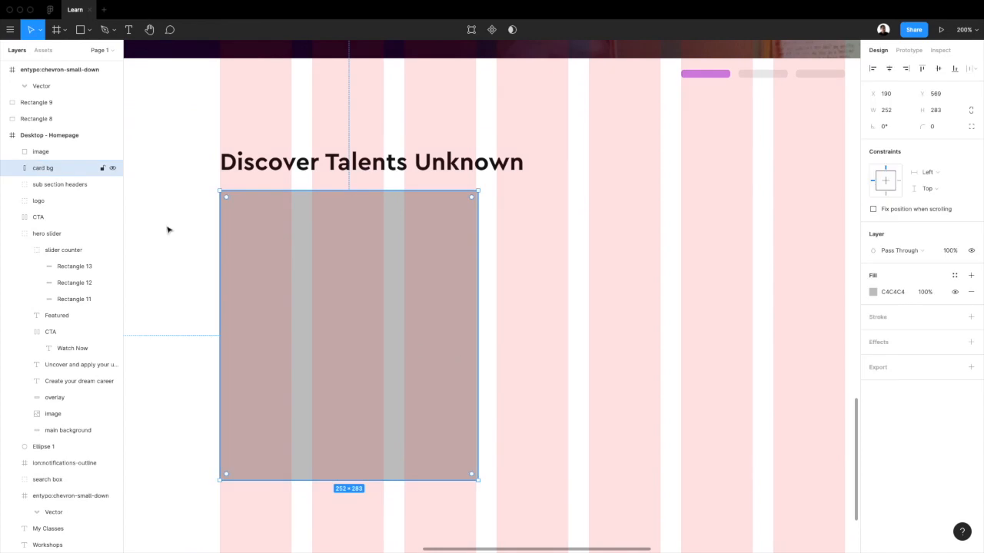
left_click(66, 153, "shift")
left_click_drag(478, 297, 476, 298)
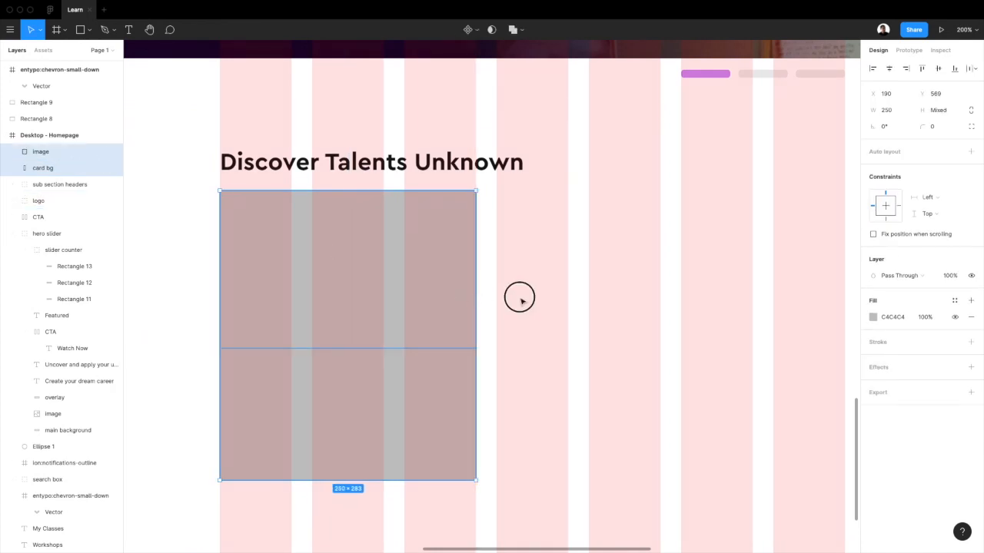
left_click(522, 301)
Step: Recolour the card's image rectangle with the darker grey fill ACA9A9
left_click(394, 323)
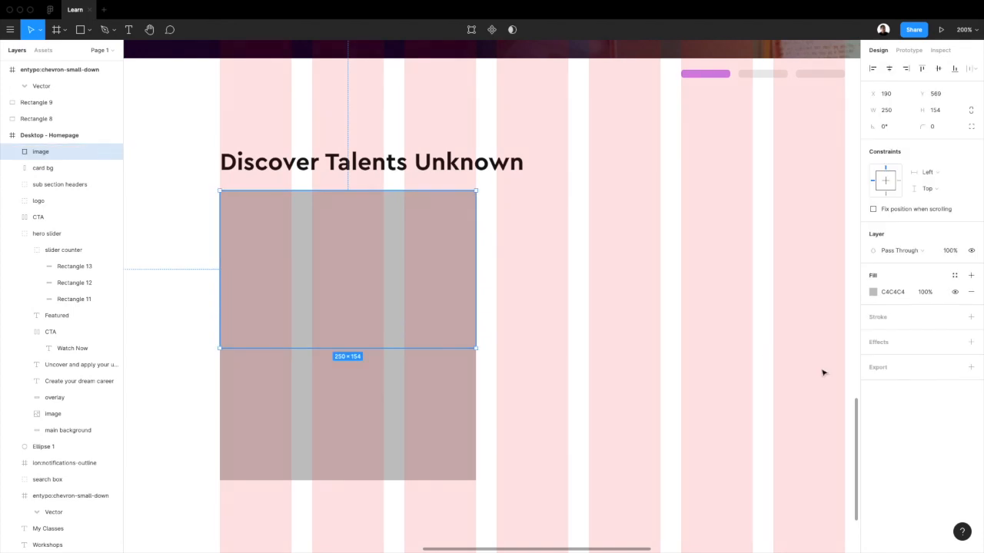
left_click(874, 292)
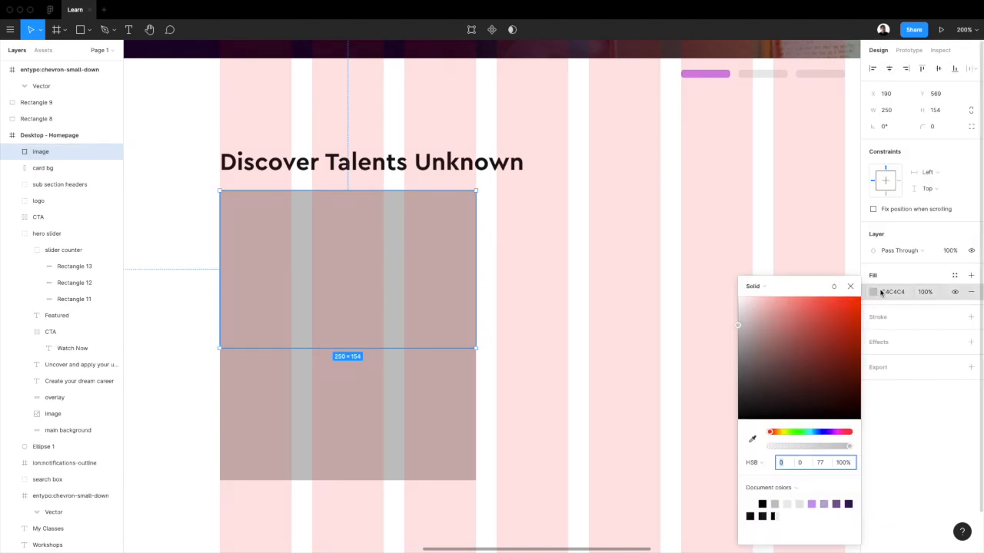
left_click_drag(767, 332, 742, 344)
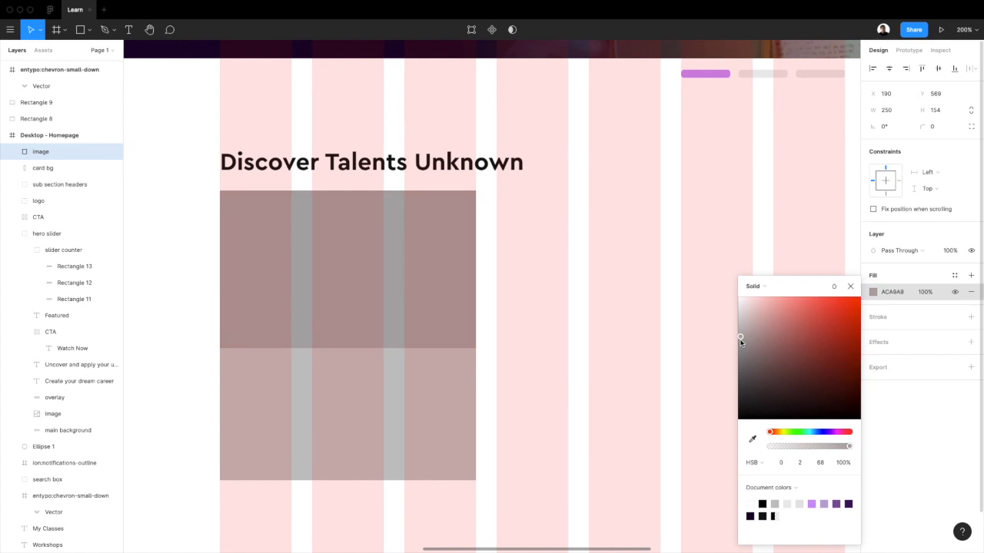
left_click(850, 285)
left_click(611, 348)
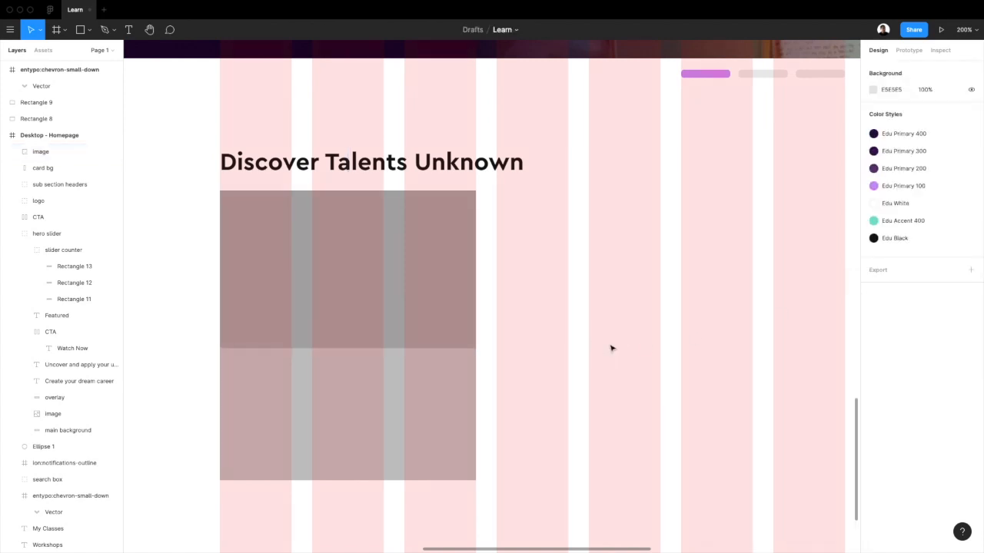
Step: Hide the layout grids on the homepage frame
key("ctrl+g")
left_click(501, 332)
key("shift+0")
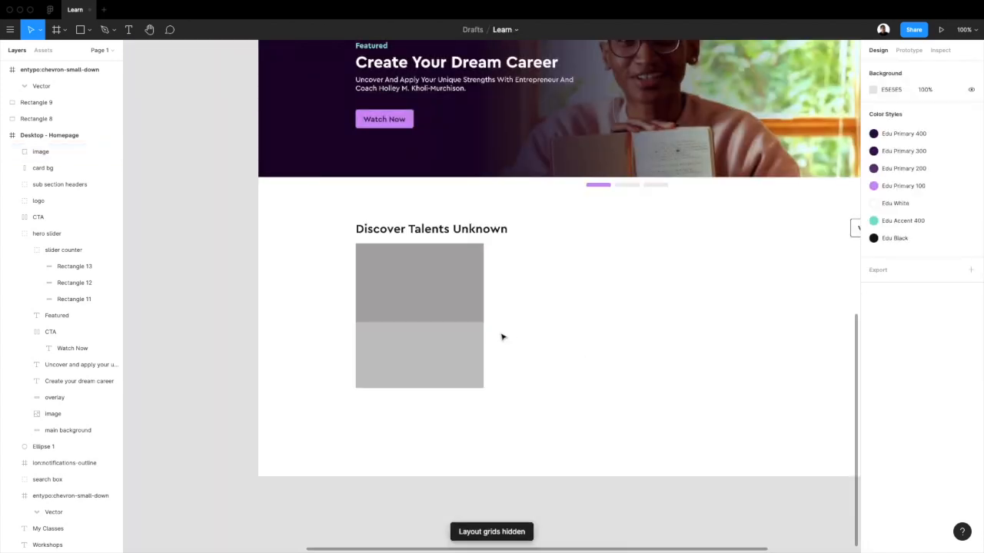
Step: Extend the Desktop - Homepage frame downward to make room below the card
key("minus")
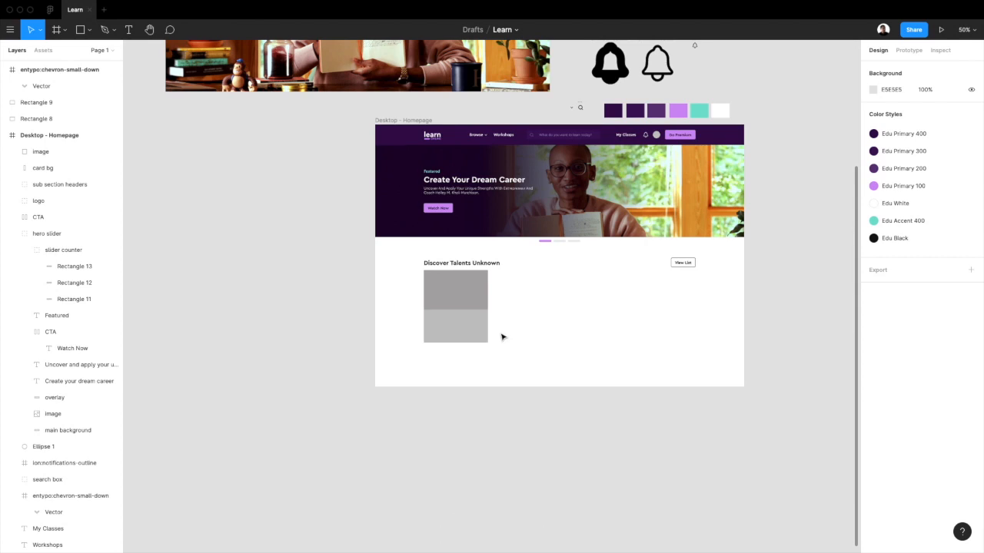
scroll(461, 231, "up", 1)
left_click(415, 132)
left_click_drag(599, 400, 599, 505)
left_click(542, 408)
key("shift+0")
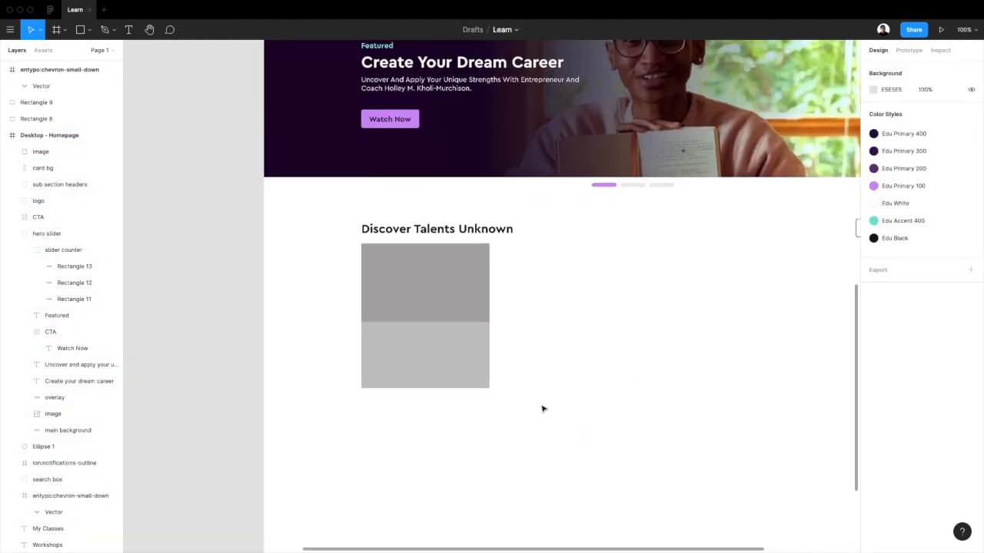
scroll(543, 409, "right", 1)
scroll(543, 409, "up", 1)
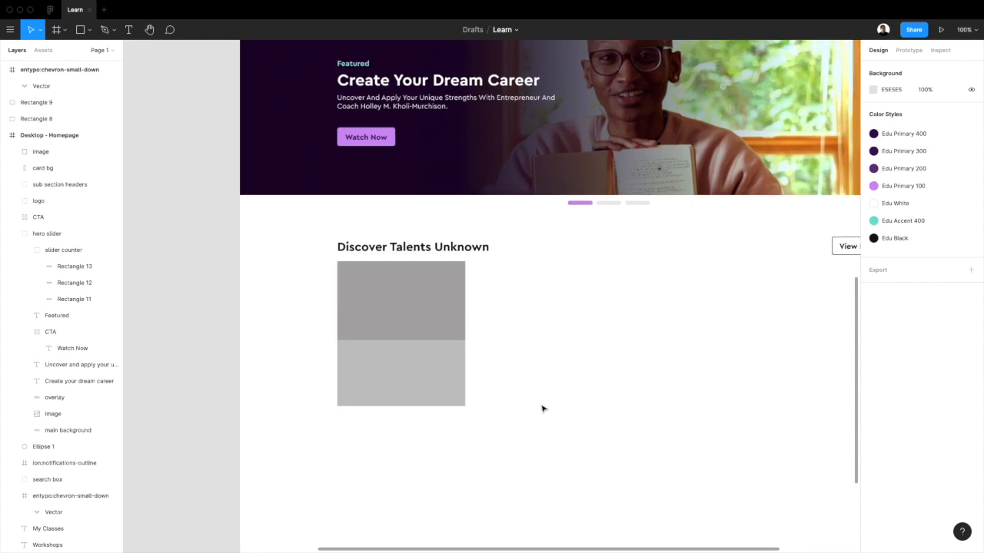
key("plus")
scroll(500, 406, "left", 2)
scroll(500, 407, "down", 1)
left_click(454, 404)
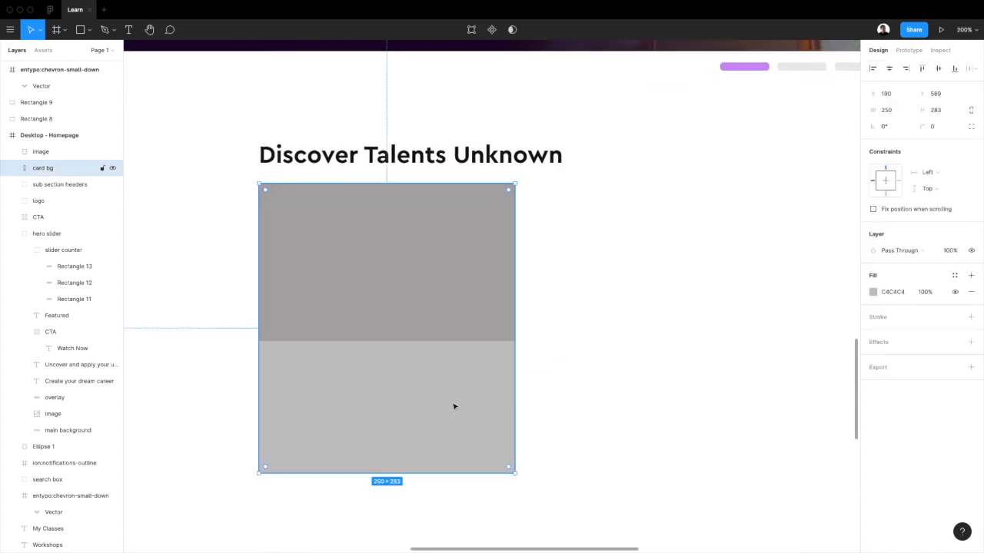
Step: Draw a 1440 × 994 rectangle covering the page area below the hero and send it behind all other layers
key("minus")
scroll(455, 407, "down", 1)
scroll(454, 406, "left", 1)
key("minus")
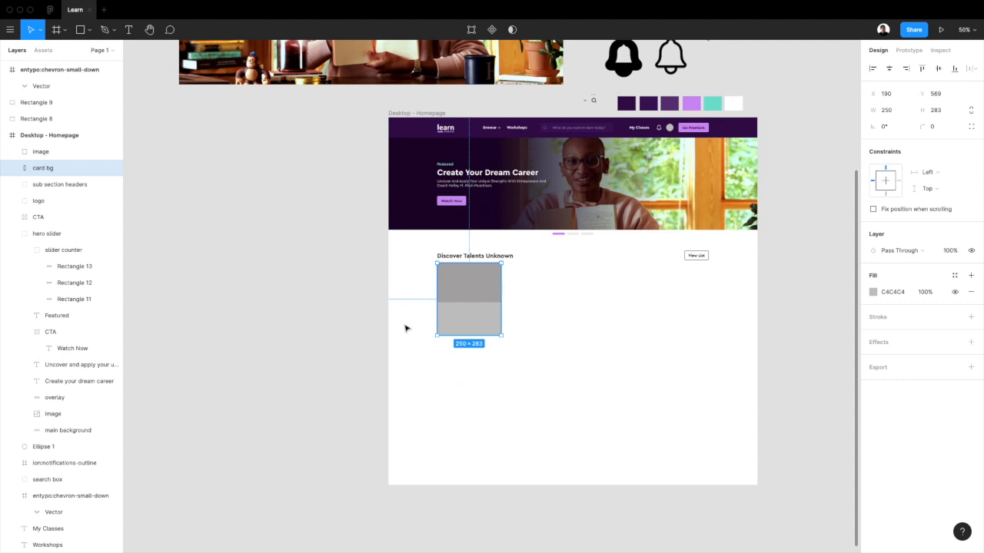
key("r")
left_click_drag(389, 230, 757, 485)
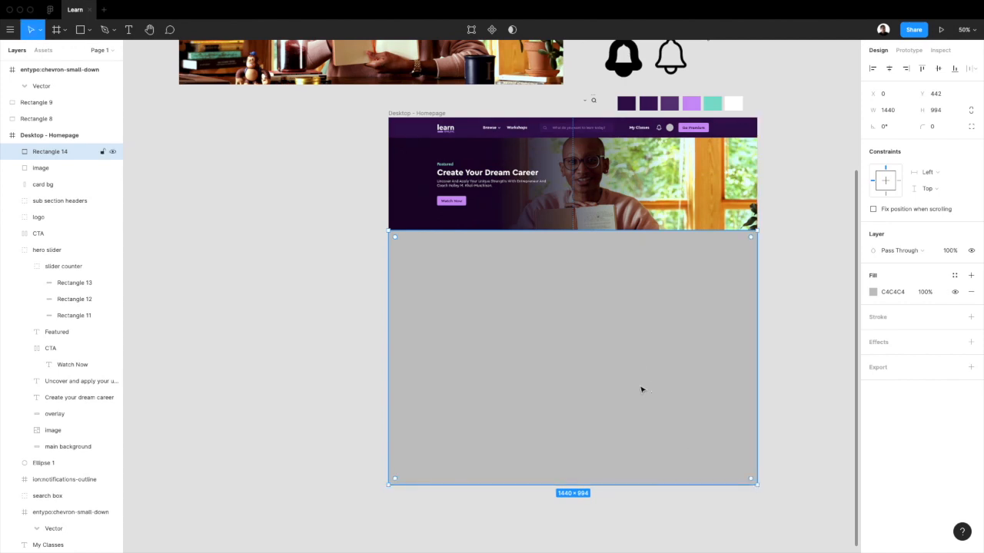
key("super+alt+bracketleft")
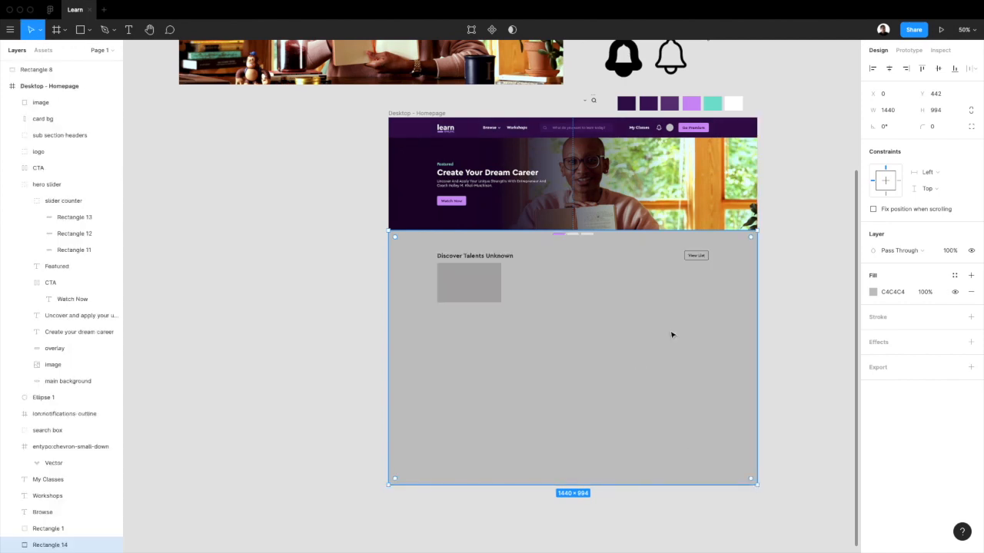
Step: Set the fill of the new page background rectangle to light grey EBEBEB
left_click(875, 292)
left_click_drag(747, 307, 736, 311)
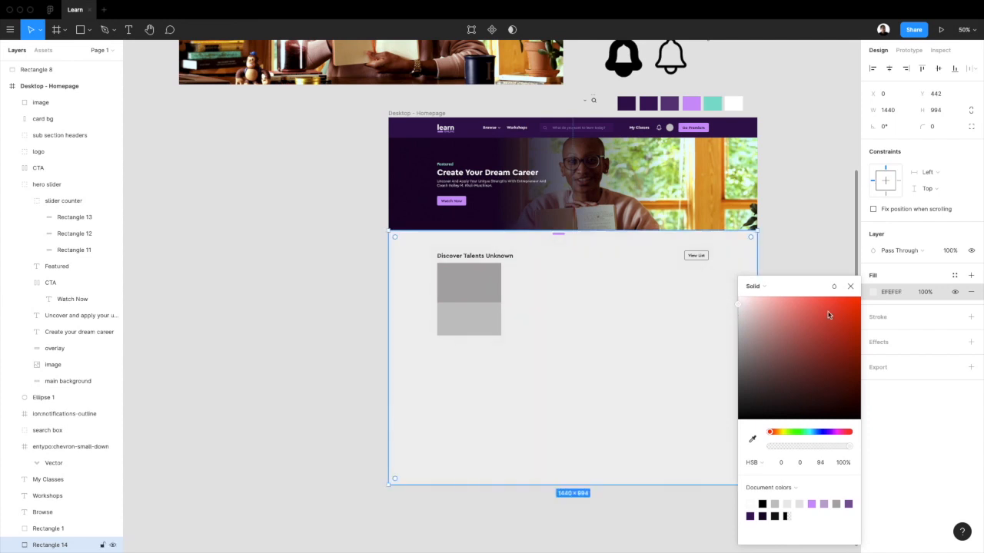
left_click(890, 292)
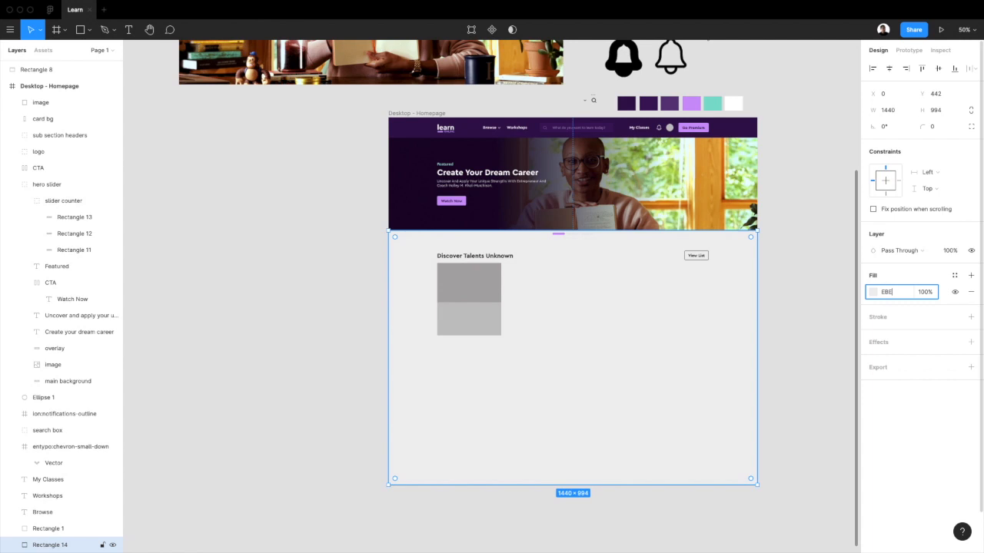
key("Return")
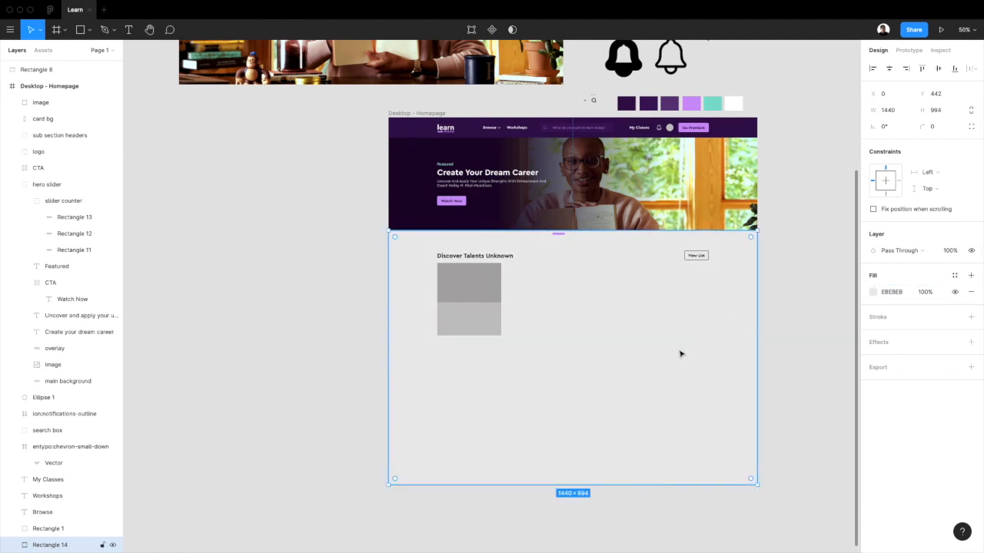
left_click(277, 397)
Step: Darken the two inactive slider counter bars below the hero to fill D3D3D3
key("shift+0")
scroll(277, 398, "right", 2)
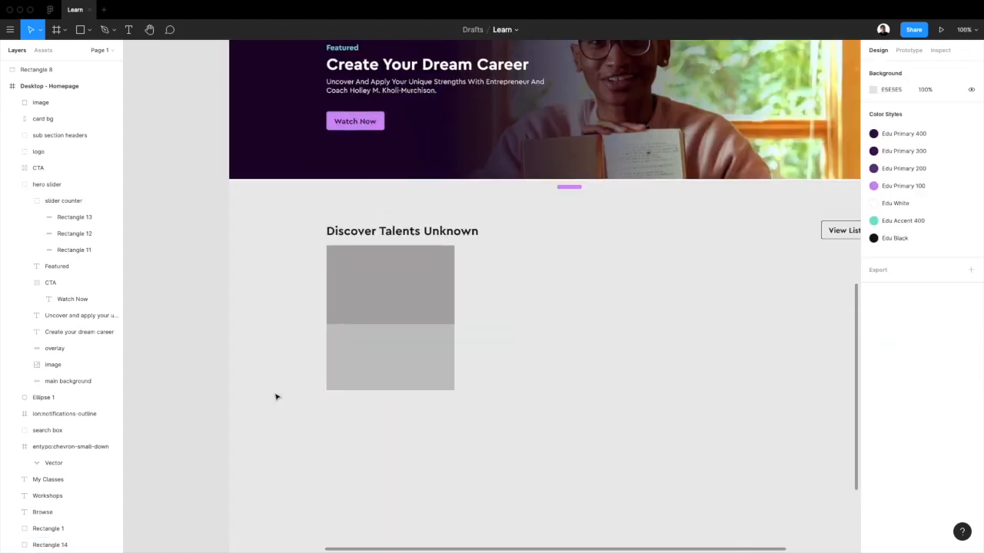
left_click(605, 189)
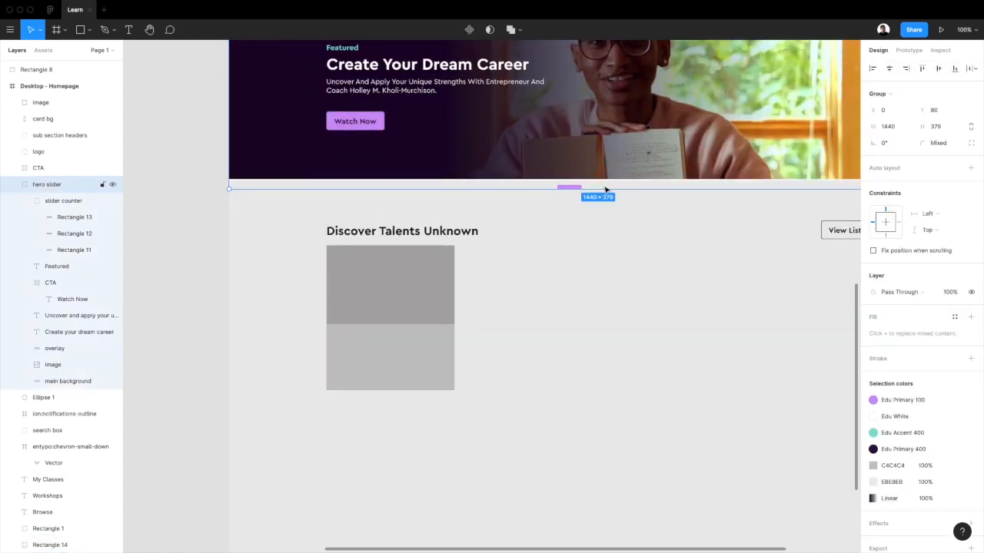
left_click(80, 235)
left_click(113, 219, "shift")
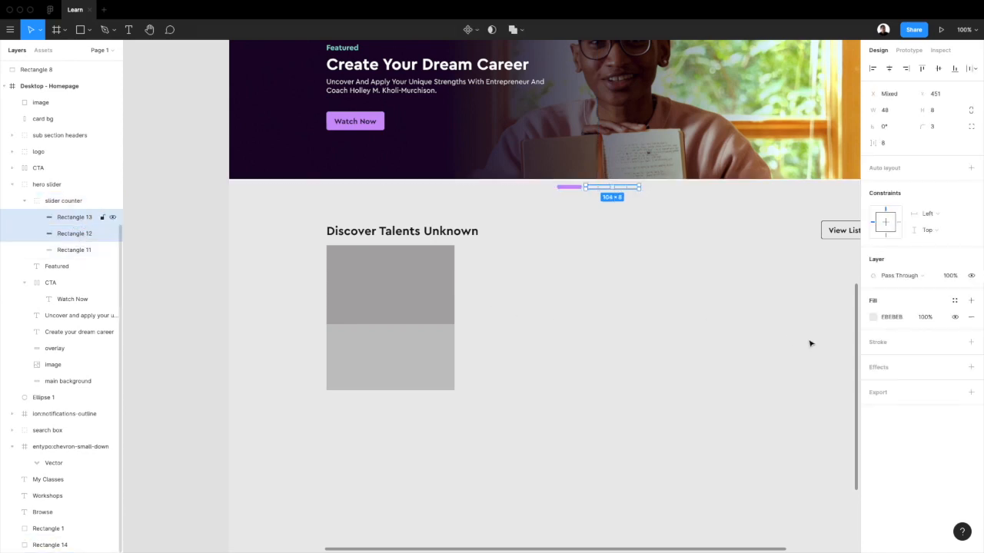
left_click(873, 316)
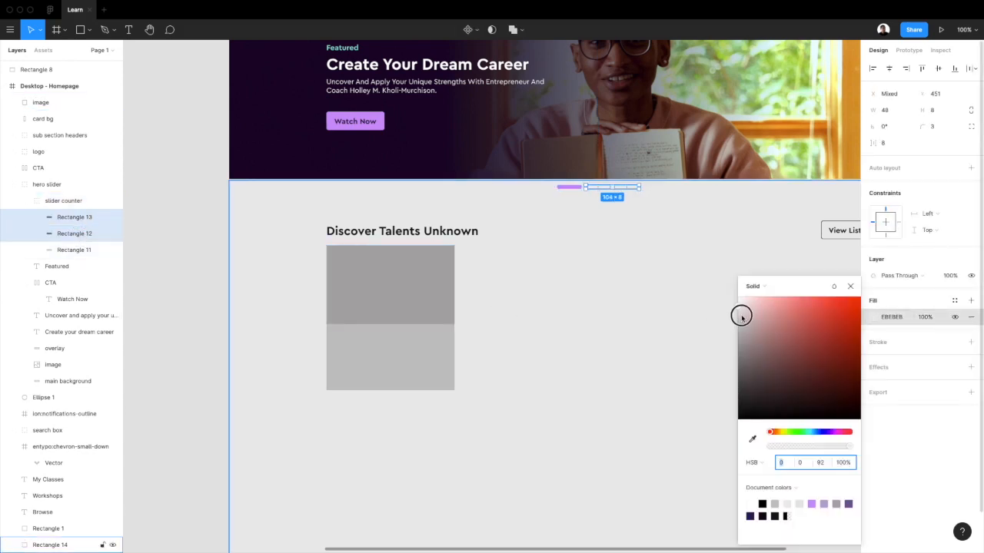
left_click_drag(741, 316, 733, 325)
left_click(850, 286)
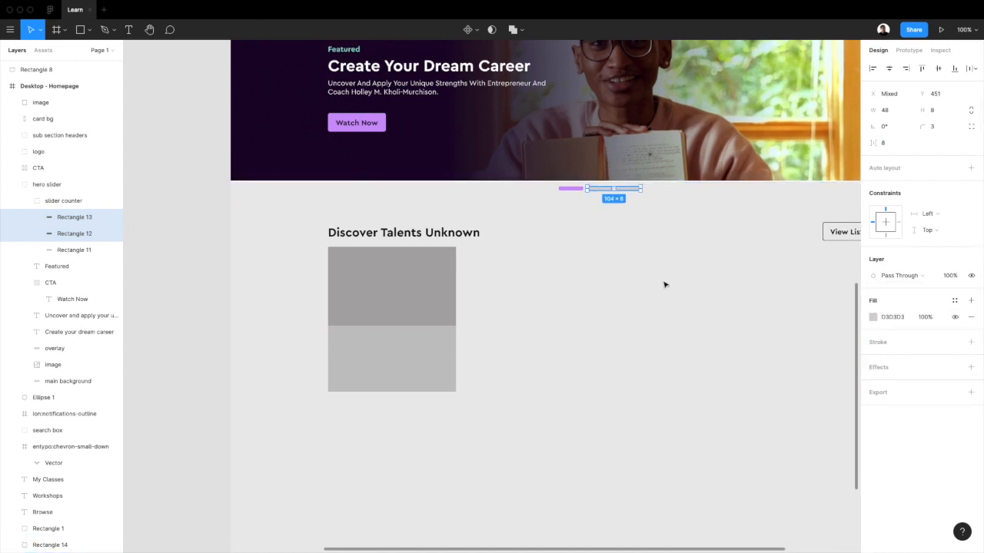
Step: Duplicate the white palette swatch above the homepage and give the copy the slider bars' fill D3D3D3, detached from its colour style
scroll(665, 286, "up", 1)
scroll(665, 285, "left", 1)
scroll(665, 285, "up", 5)
scroll(665, 285, "right", 3)
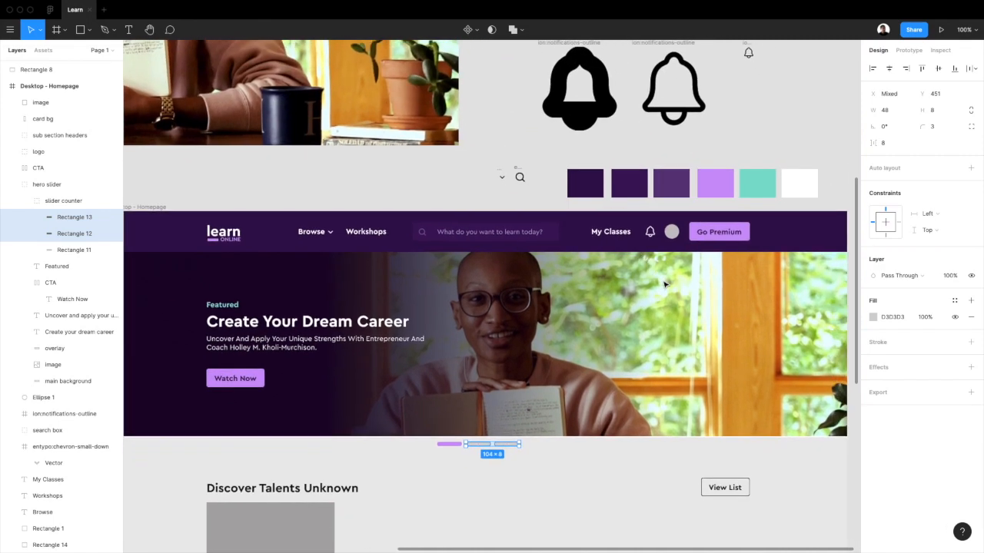
scroll(665, 285, "right", 3)
scroll(665, 285, "down", 1)
left_click(892, 316)
key("super+c")
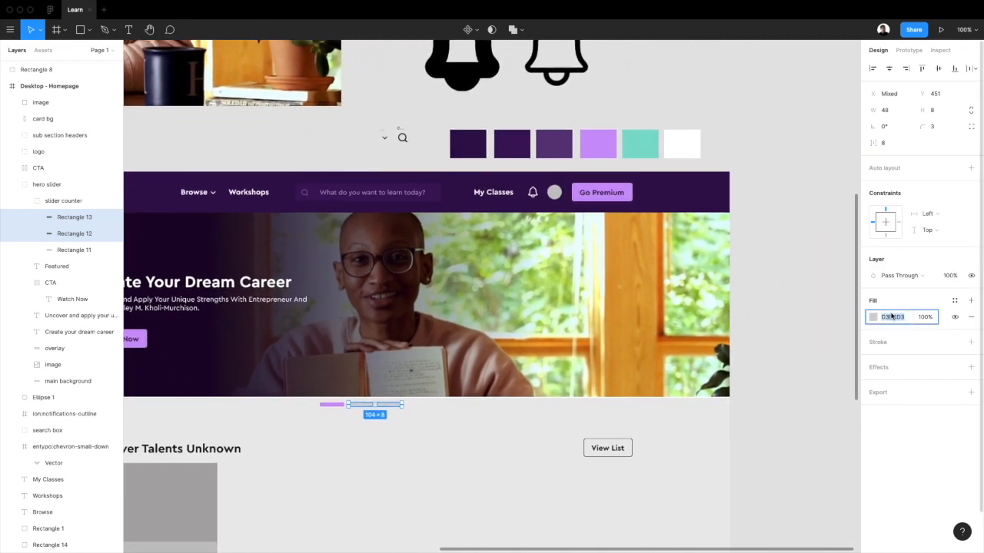
left_click(706, 146)
left_click(680, 143)
left_click_drag(681, 142, 726, 145, "alt")
left_click(953, 193)
left_click(898, 211)
key("super+v")
key("Return")
Step: Duplicate the D3D3D3 swatch to X 686, Y -766 and fill the copy with the page background's EBEBEB
left_click(769, 179)
left_click_drag(711, 145, 797, 148)
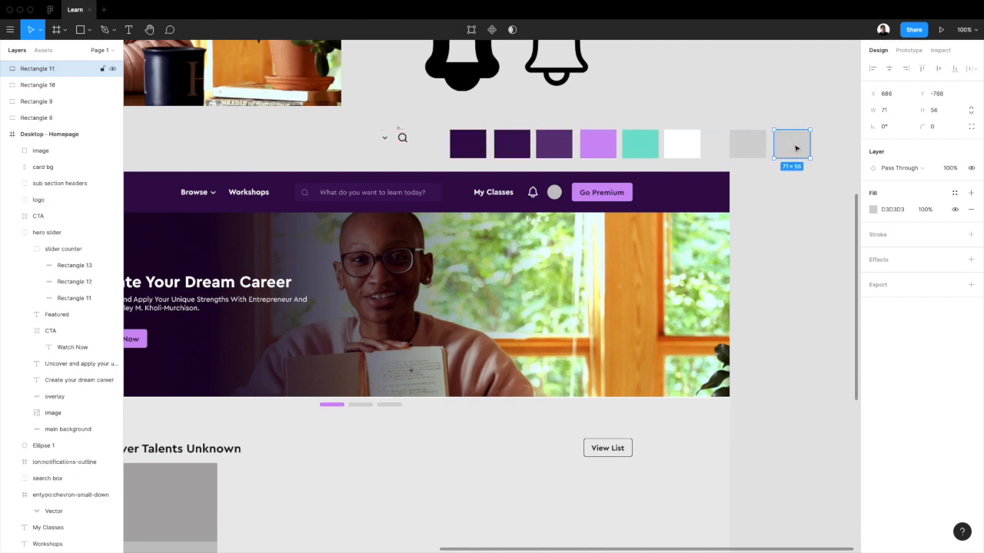
left_click(680, 421)
scroll(777, 266, "right", 1)
scroll(777, 266, "up", 1)
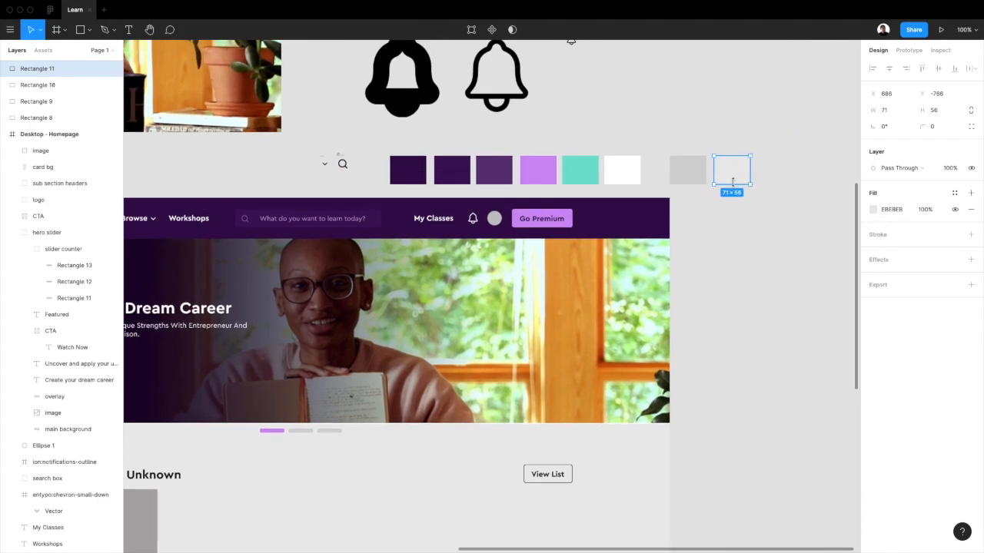
Step: Create a colour style named "Edu Grey 100" from the EBEBEB swatch
left_click(953, 193)
left_click(967, 211)
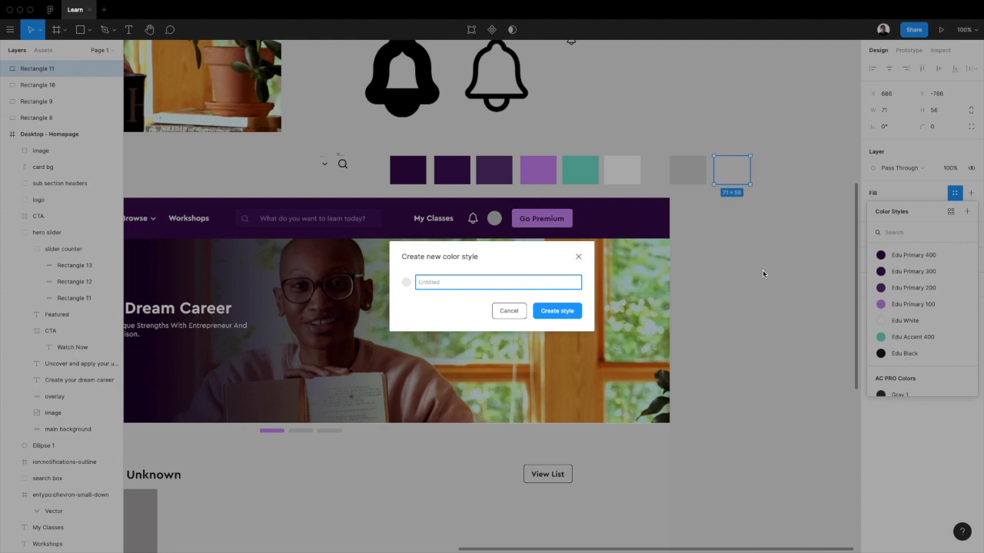
key("Return")
Step: Create a colour style named "Edu Grey 200" from the D3D3D3 swatch
left_click(696, 176)
left_click(954, 194)
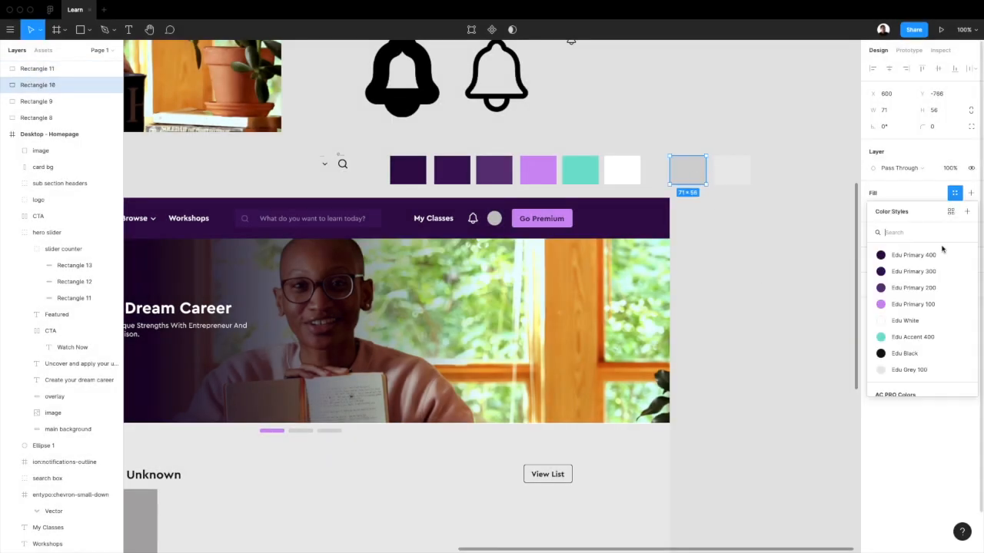
left_click(967, 211)
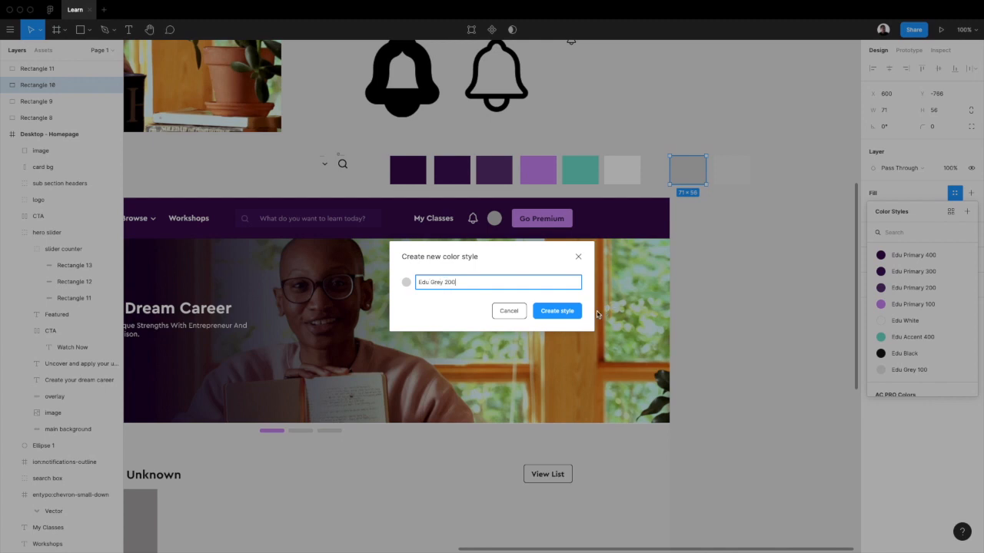
left_click(558, 310)
left_click(728, 170)
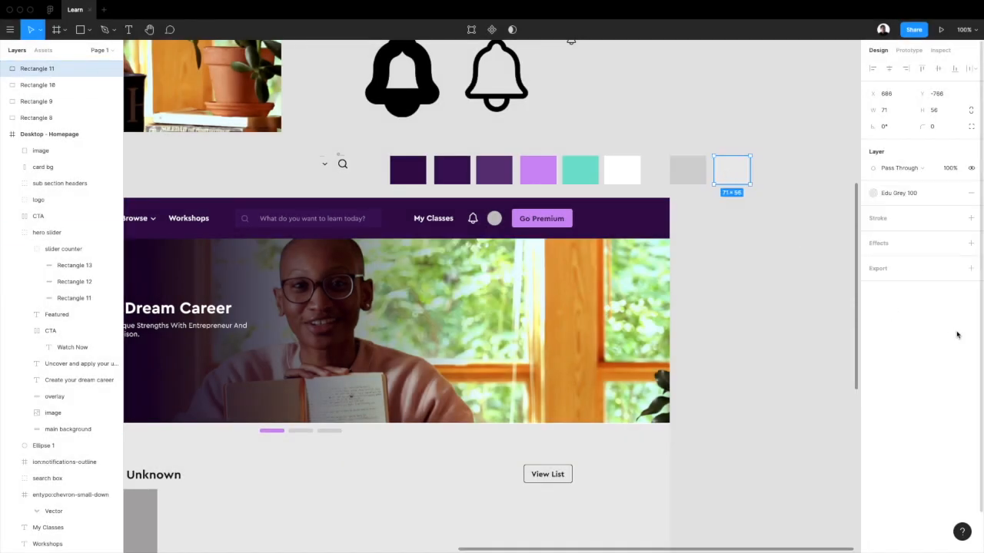
left_click(799, 266)
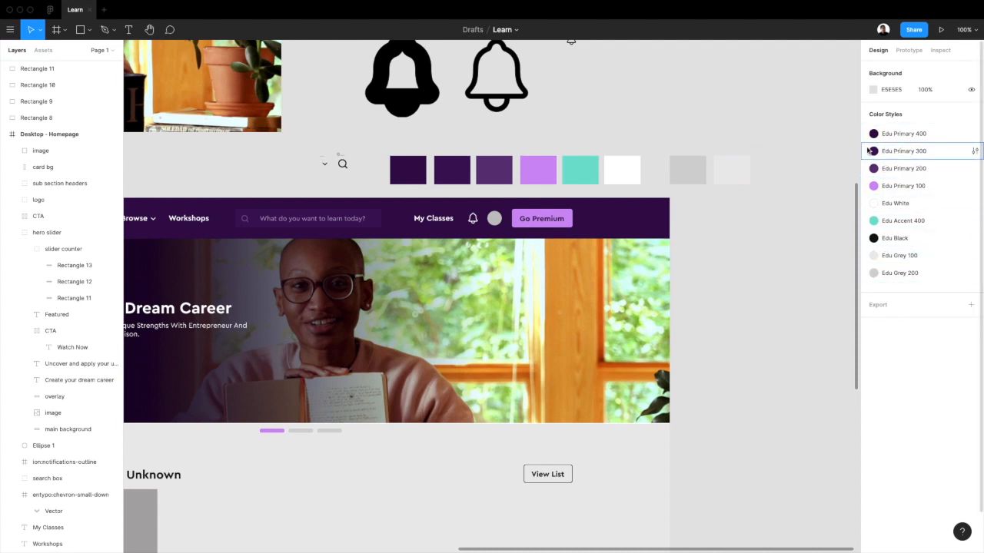
Step: Add the text "6,048 students" on the Discover Talents Unknown card background, just below its image placeholder
scroll(714, 259, "down", 5)
scroll(714, 259, "left", 10)
scroll(714, 259, "up", 2)
scroll(714, 259, "right", 3)
left_click(628, 373)
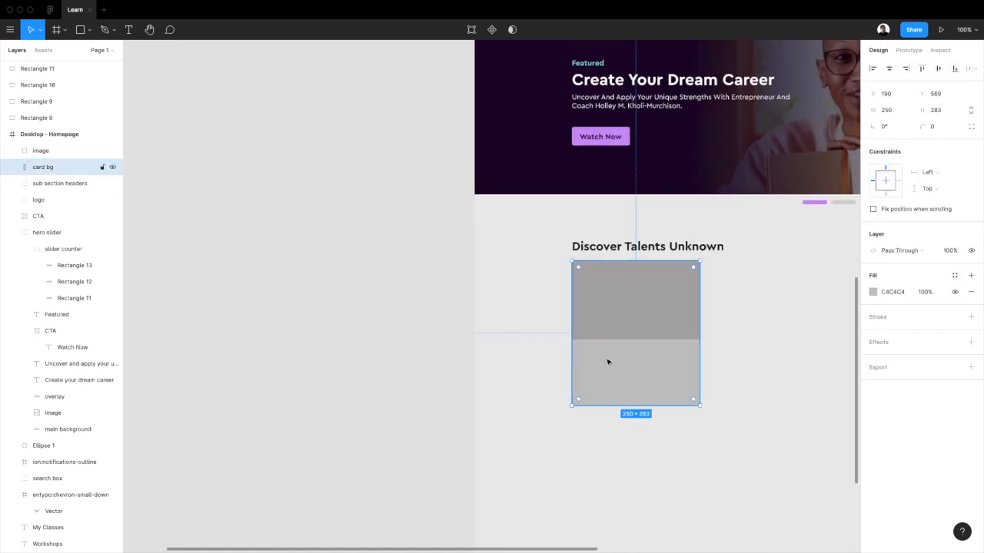
scroll(607, 362, "up", 5)
key("t")
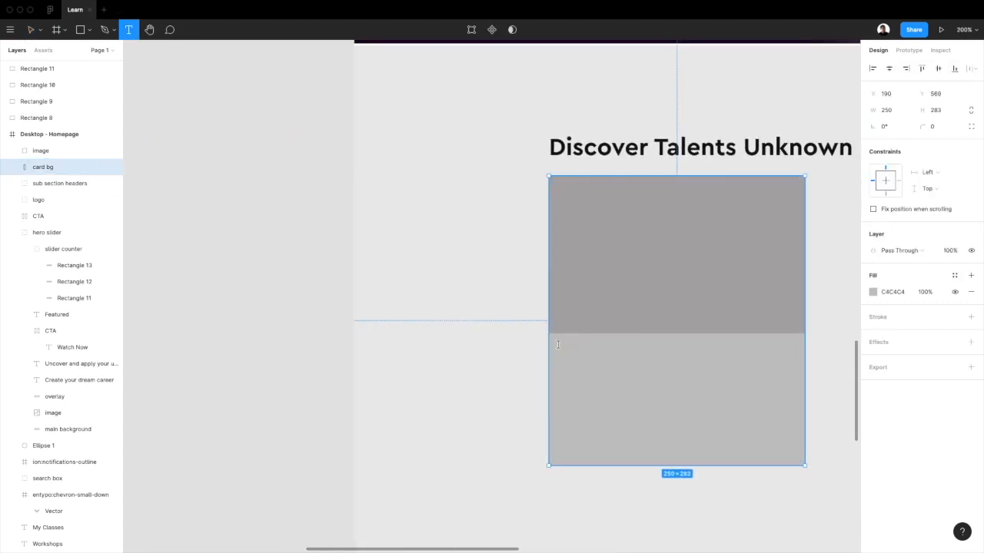
left_click(558, 345)
type("6,048 students")
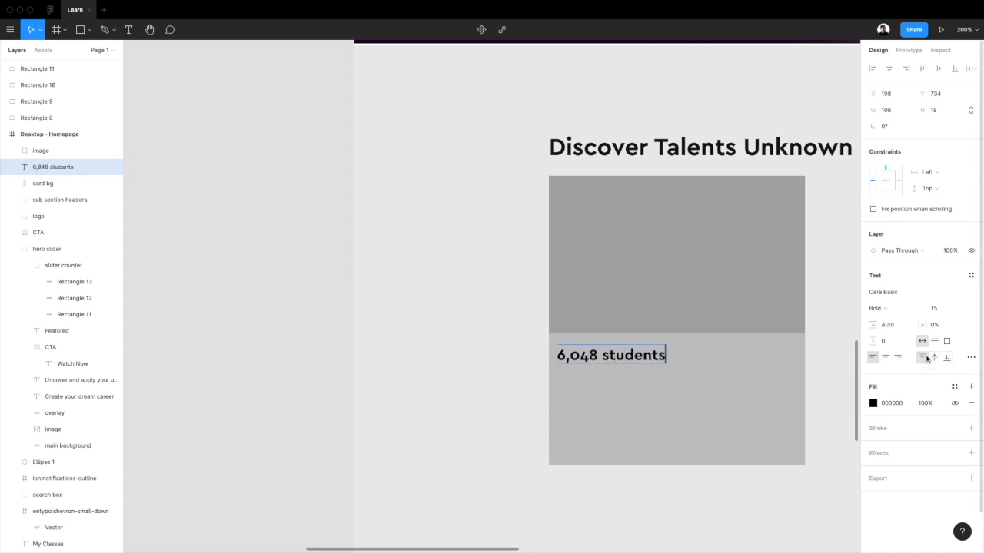
Step: Set the "6,048 students" text to Cera Basic Regular at size 13
left_click(895, 296)
left_click(878, 308)
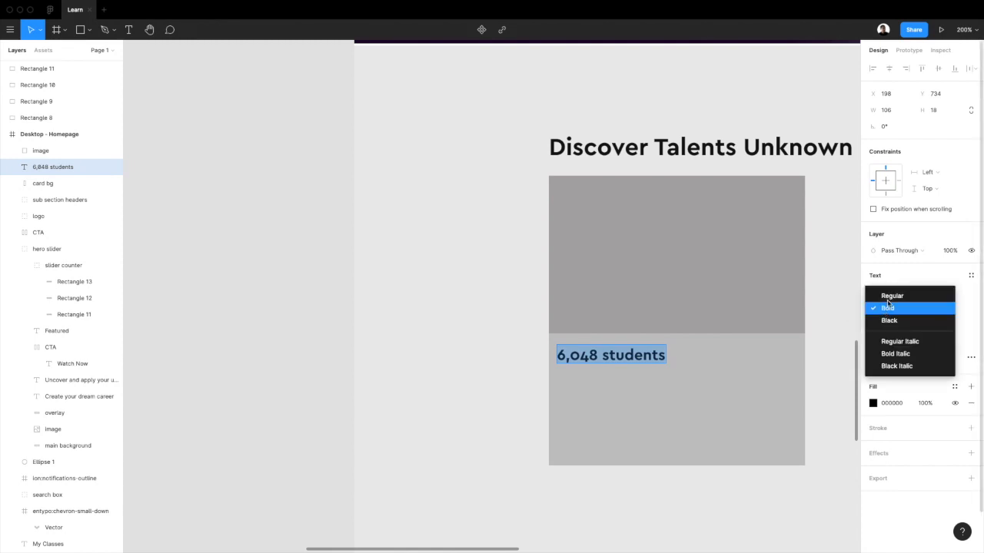
left_click(891, 294)
left_click(942, 308)
type("13")
key("Return")
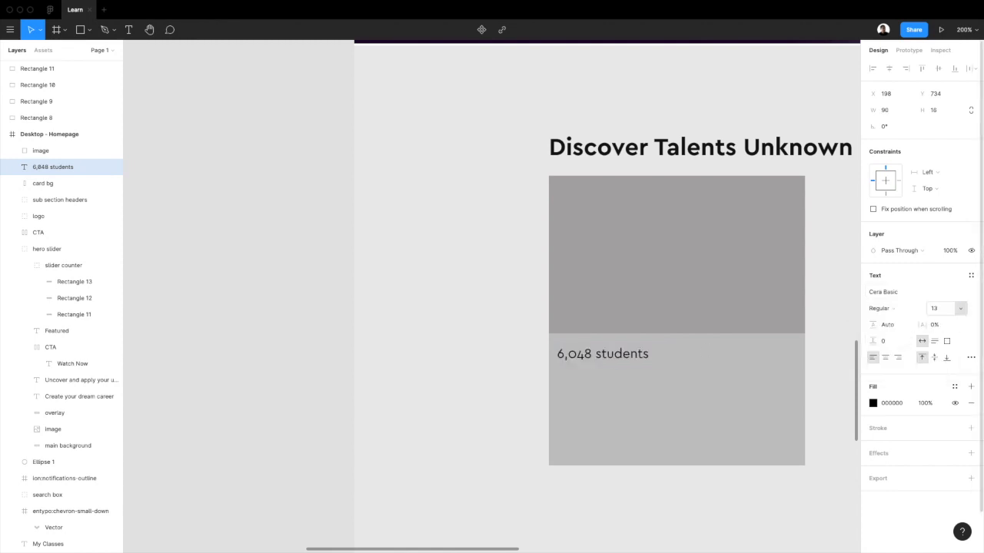
Step: Reduce the student count text to size 12 and place it at X 200, Y 731
scroll(503, 396, "right", 3)
scroll(504, 396, "up", 1)
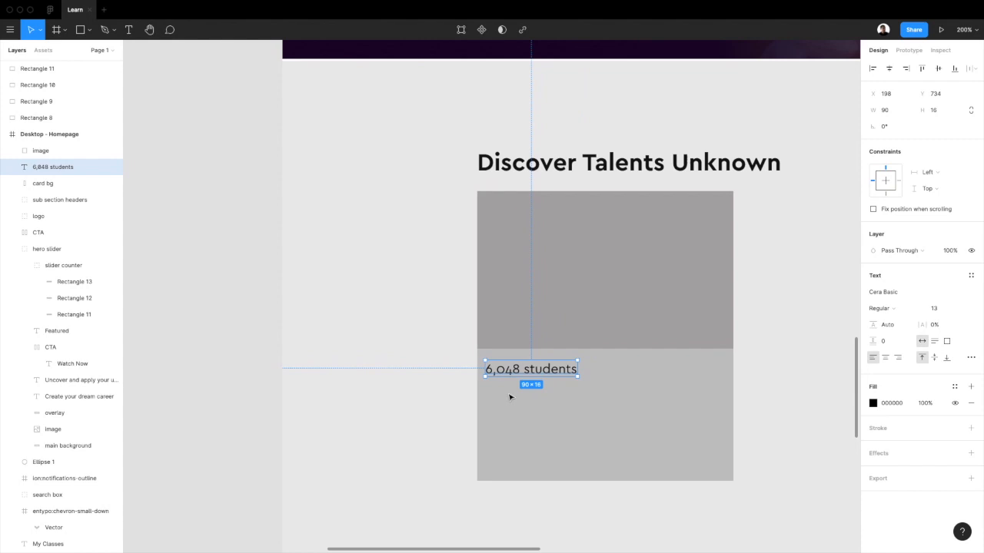
left_click(939, 308)
type("12")
key("Return")
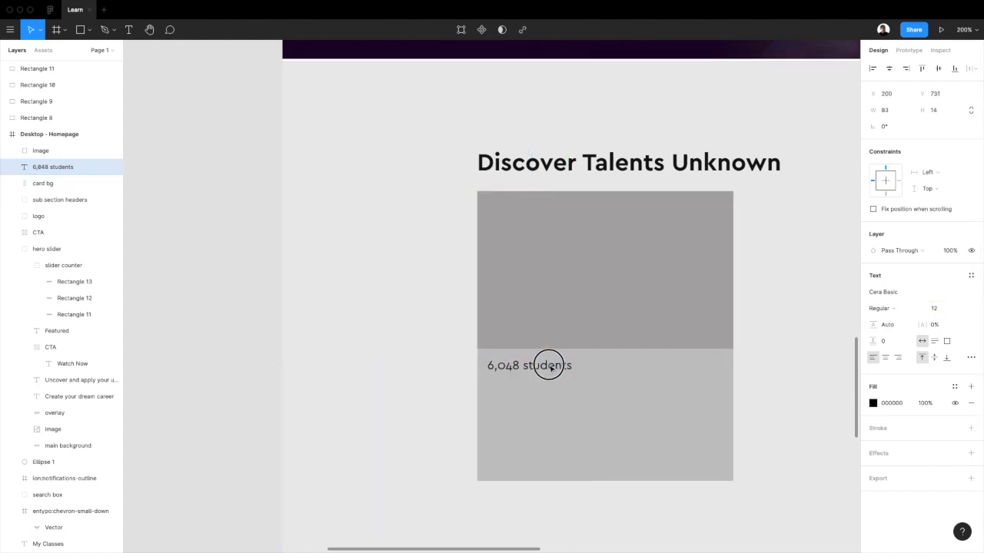
Step: Duplicate the student count on the same line to X 350, right-align the copy and change its text to "15m"
left_click_drag(544, 365, 697, 365)
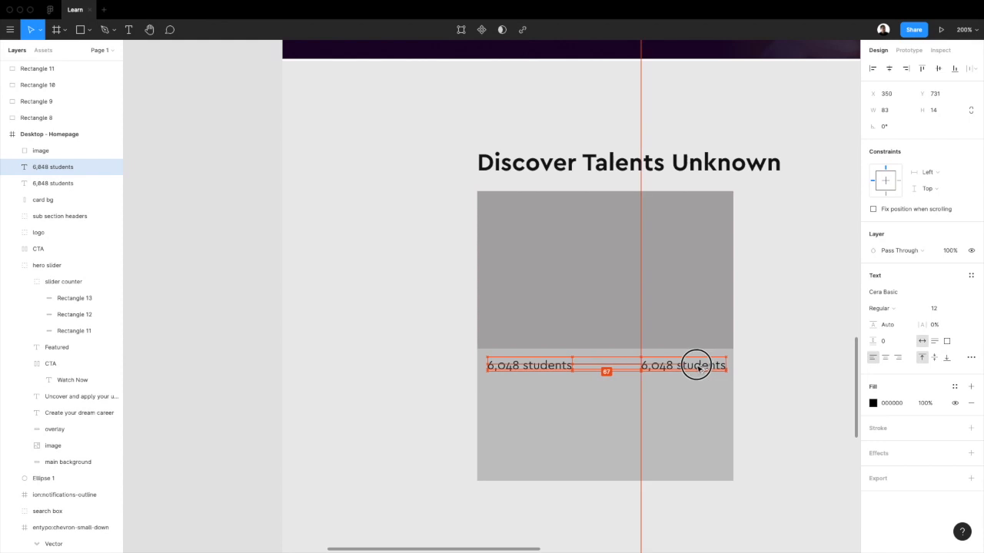
left_click(543, 365)
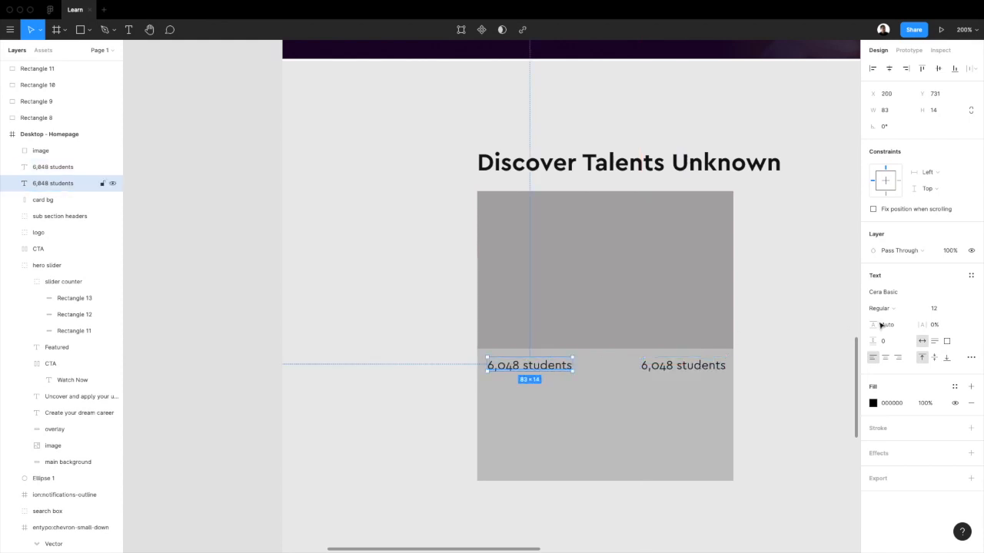
left_click(676, 367)
key("Return")
type("15m")
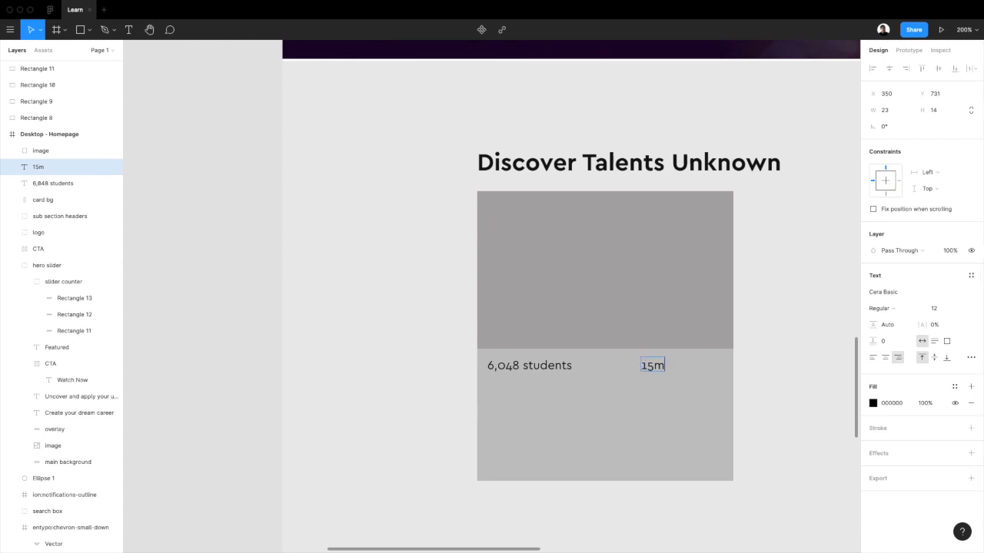
Step: Move the "15m" text horizontally to X 407 so its margin to the card edge matches the student count's 10 px
key("shift+Right")
key("shift+Right")
key("shift+Right")
key("shift+Right")
key("shift+Right")
key("shift+Right")
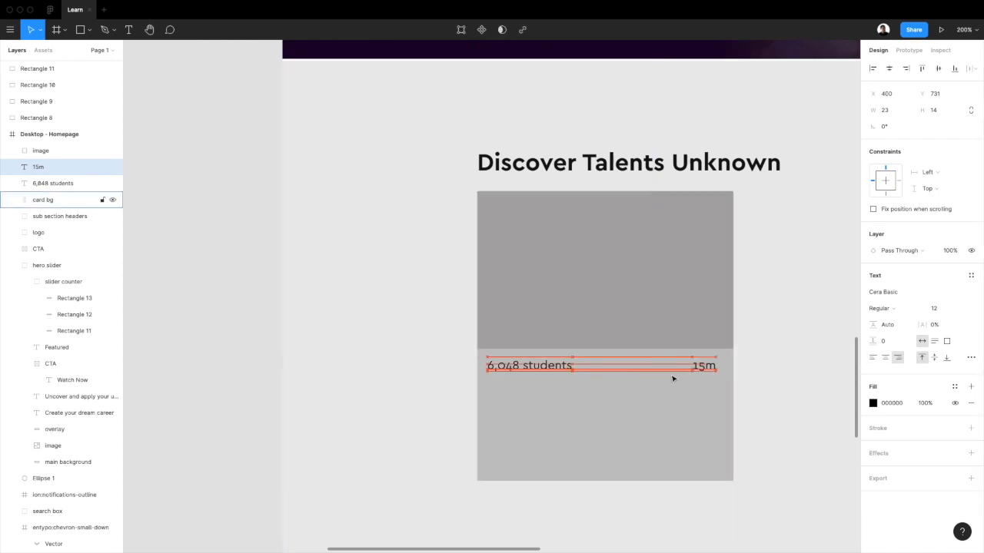
key("ctrl+minus")
key("shift+Left")
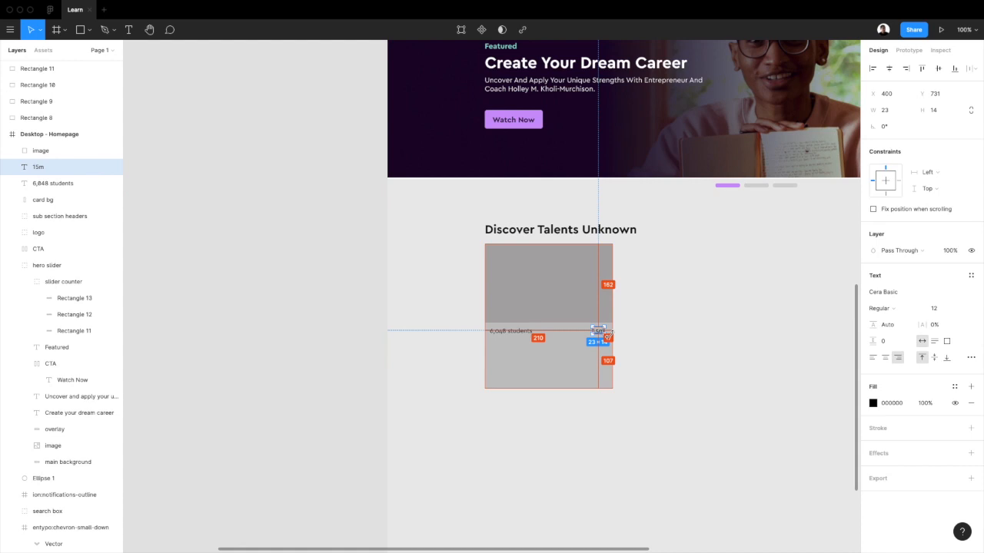
key("ctrl+plus")
key("Right")
key("Right")
key("Right")
key("Right")
key("Right")
key("Right")
key("Right")
left_click(538, 366)
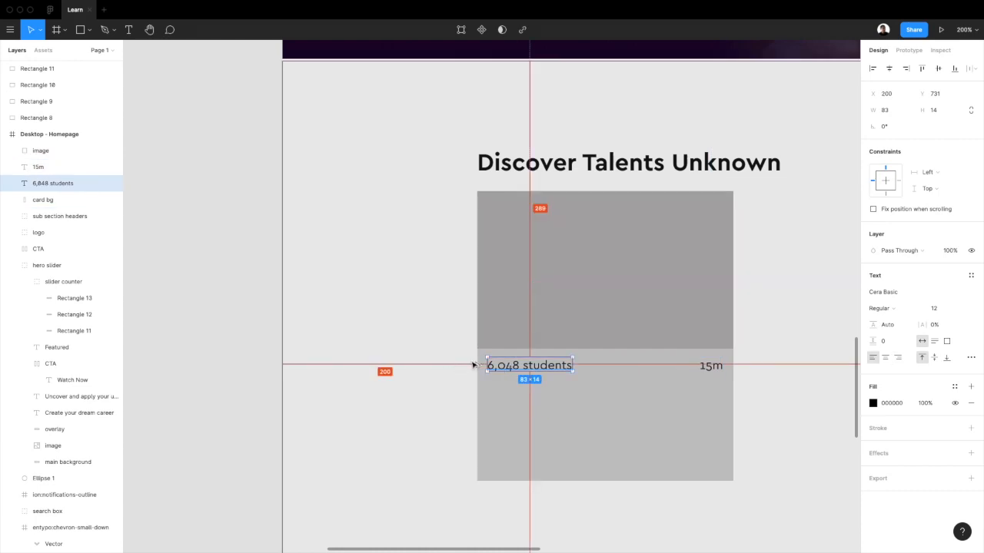
left_click(705, 367, "shift")
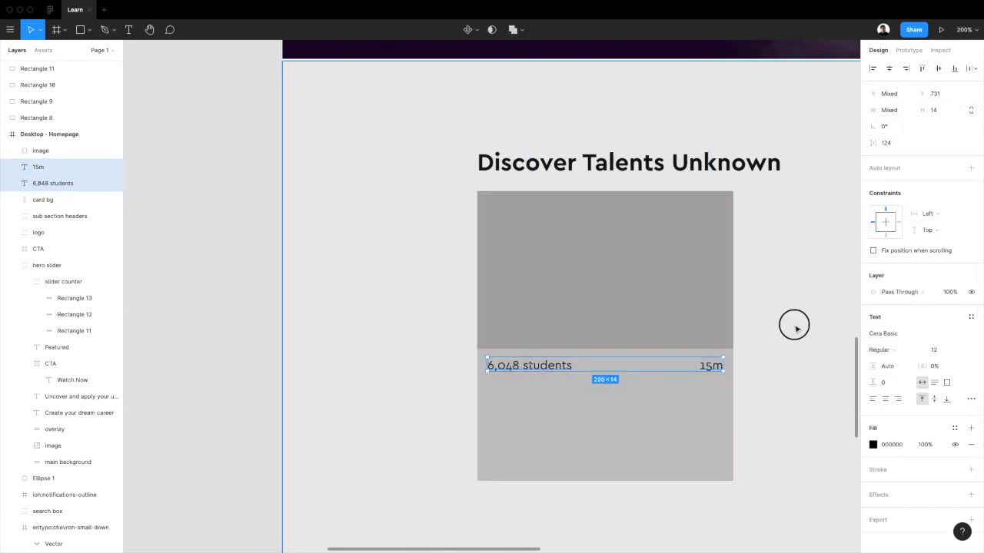
left_click(797, 329)
Step: Change the course duration text to "45m", trying longer strings to test its right alignment and undoing them
scroll(788, 330, "down", 1)
left_click(697, 347)
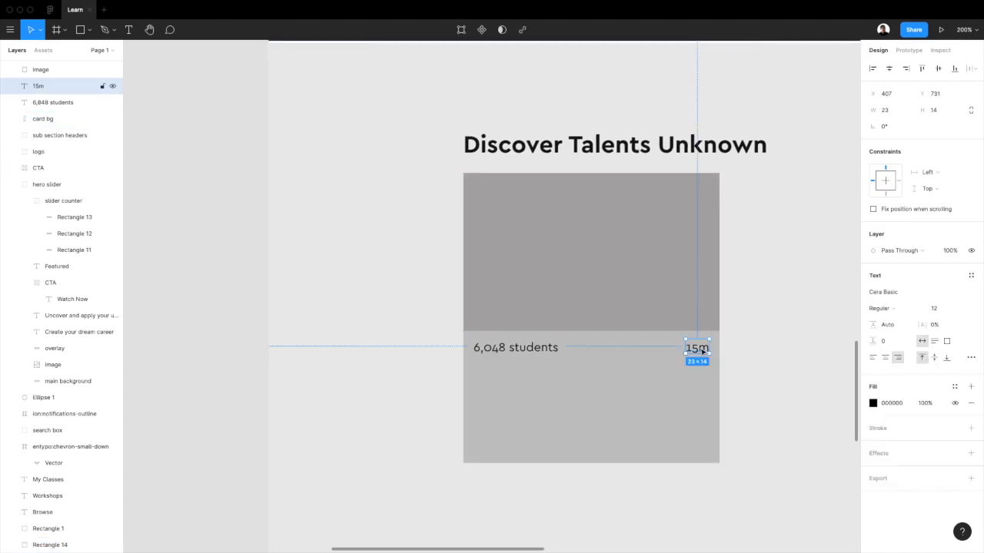
double_click(696, 350)
left_click_drag(690, 351, 677, 352)
type("4sasad")
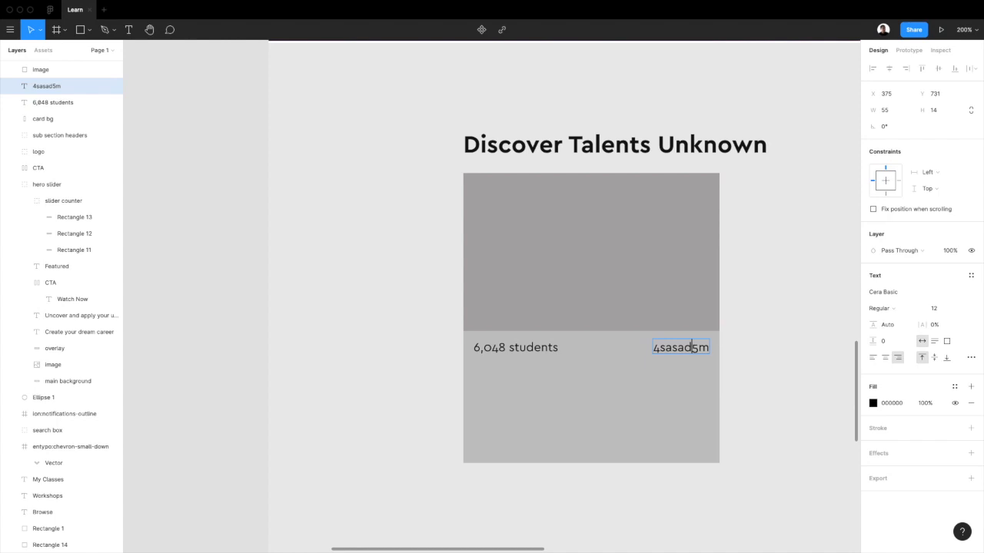
key("ctrl+z")
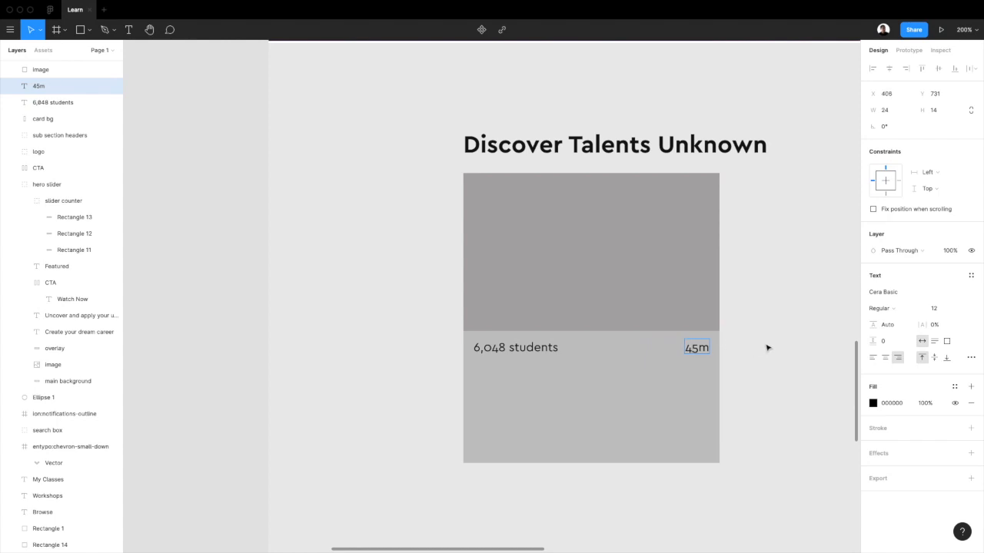
type("1 hour")
key("ctrl+z")
Step: Apply the Edu White colour style to the card background's fill
left_click(643, 407)
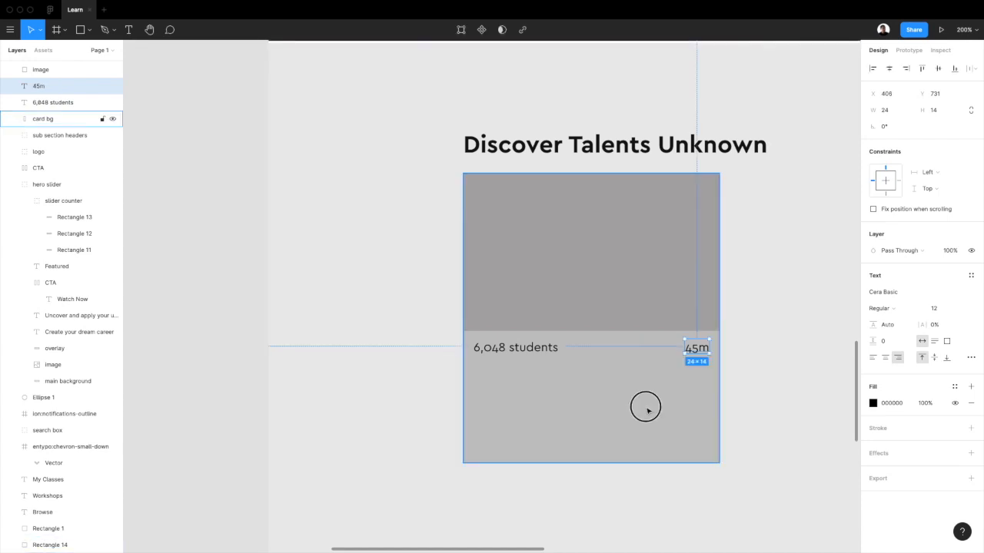
left_click(955, 275)
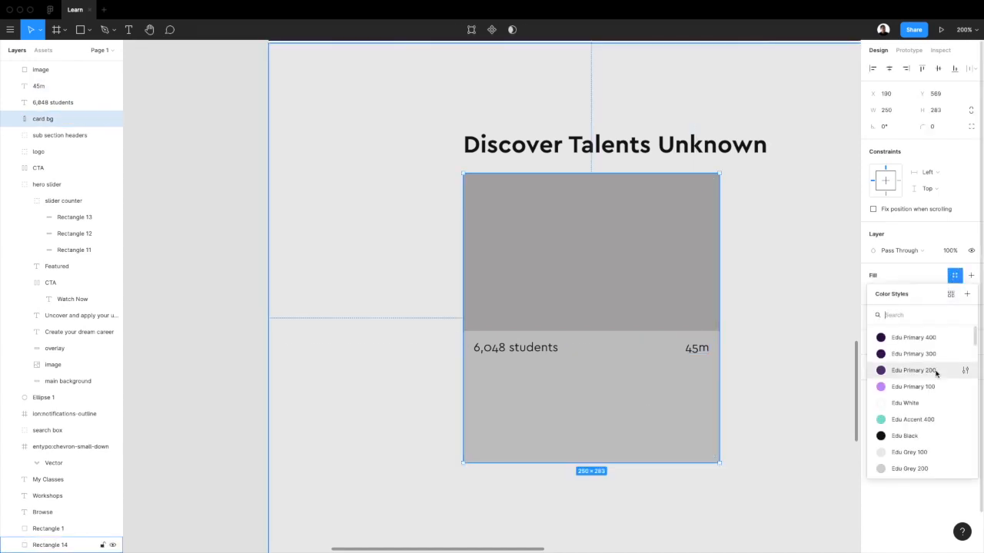
left_click(905, 352)
left_click(758, 366)
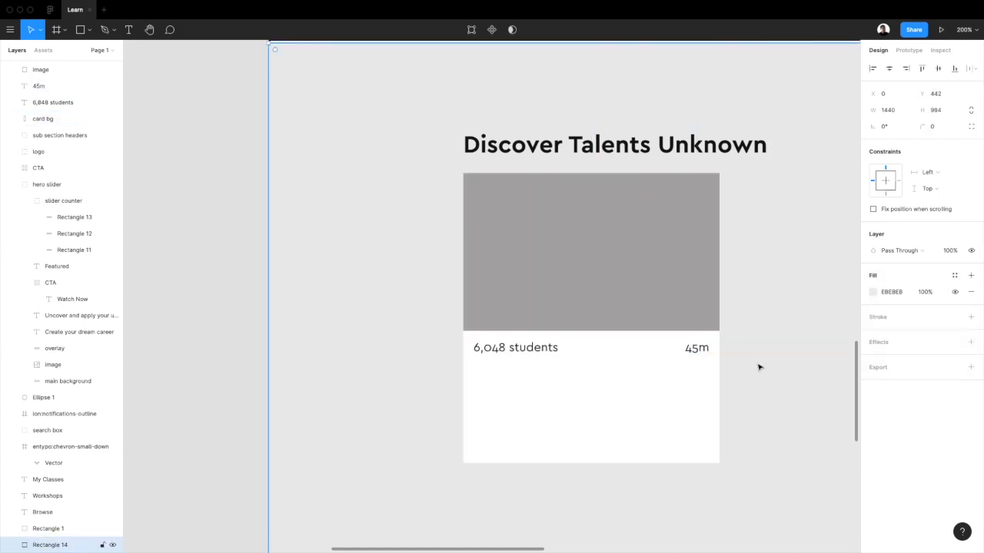
Step: Duplicate the student count as a 230 × 42 text box at X 200, Y 764 reading "Animation Station With Neil Patrick Harris"
scroll(759, 367, "right", 3)
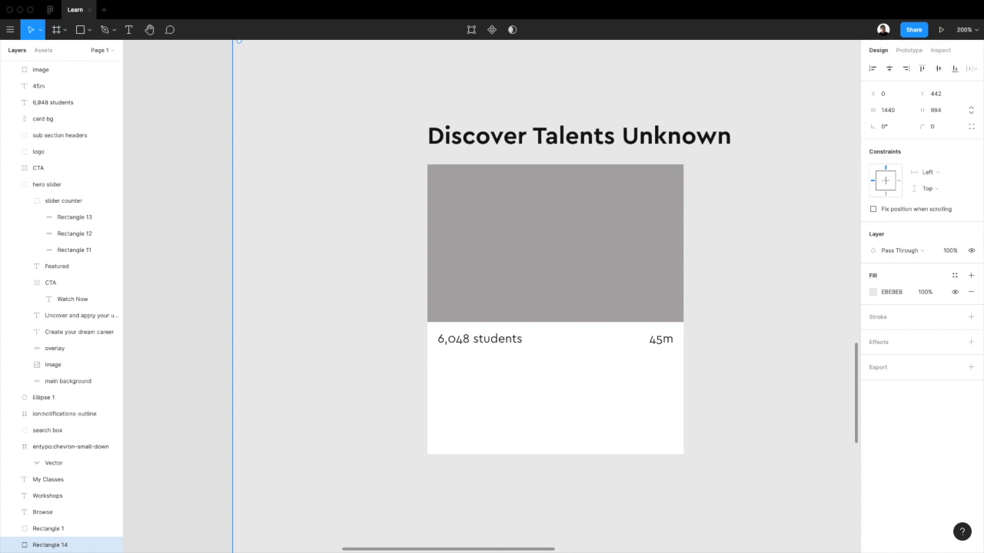
left_click(496, 343)
left_click_drag(497, 342, 683, 397)
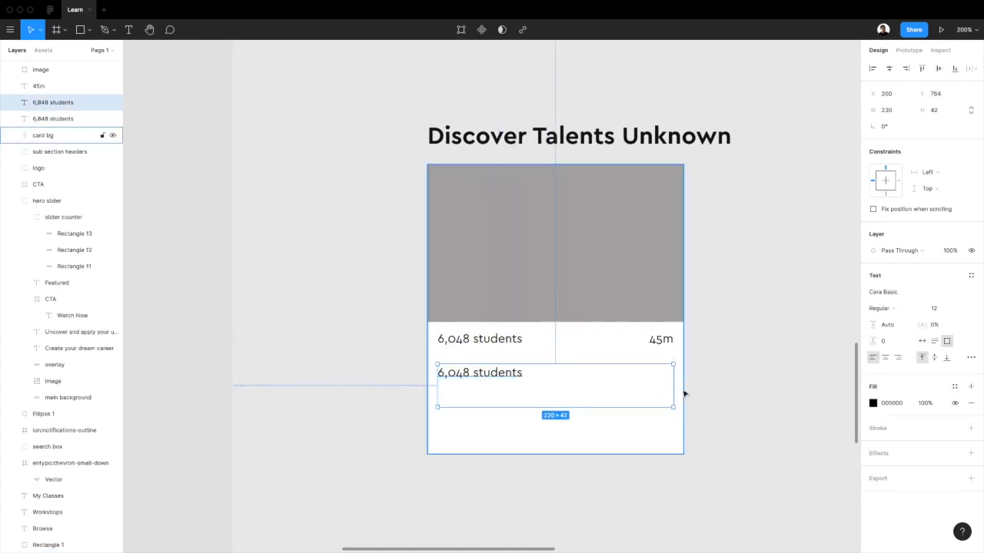
double_click(569, 398)
type("Animation Station With Neil Patrick Harris")
key("Escape")
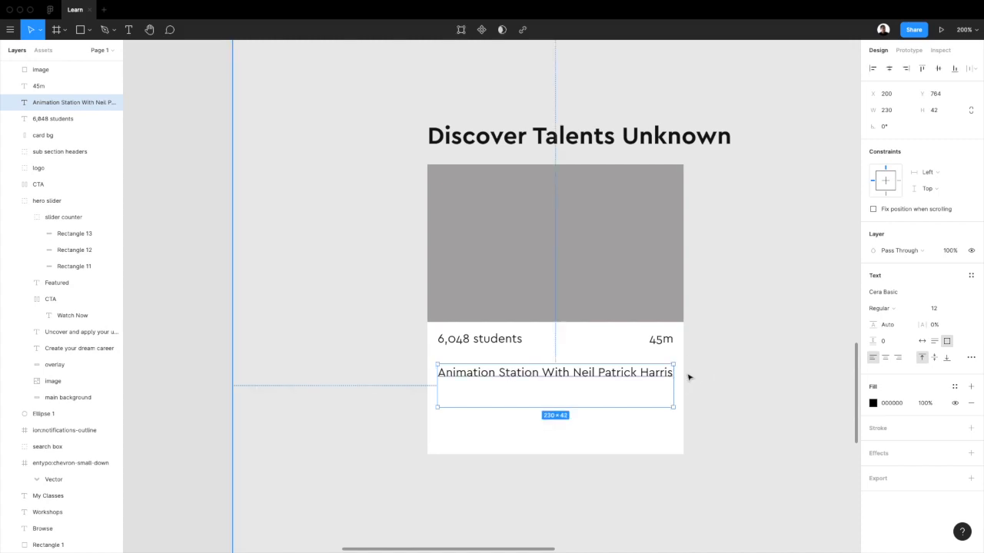
Step: Set the "Animation Station With Neil Patrick Harris" title to size 14 and Bold weight
left_click(943, 310)
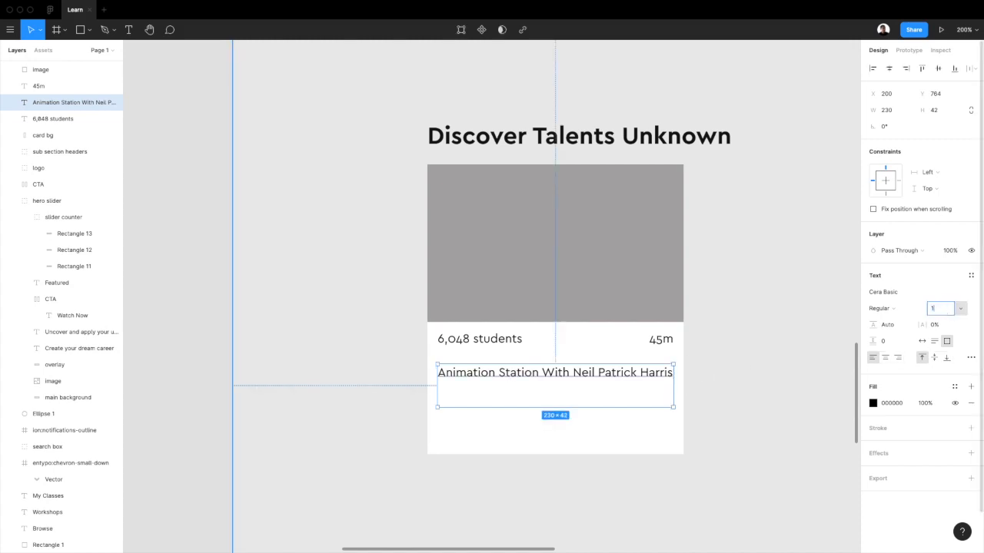
type("14")
key("Return")
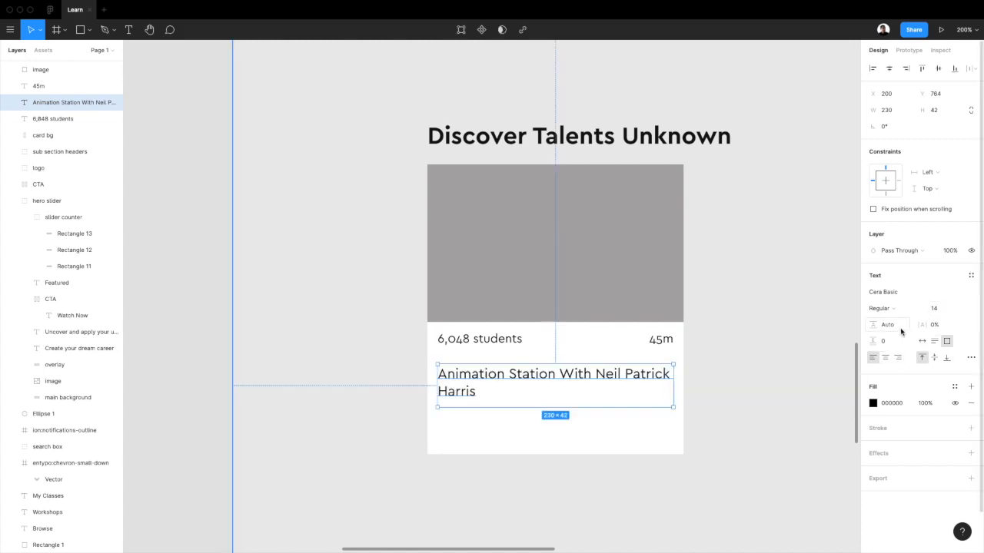
left_click(894, 309)
left_click(894, 320)
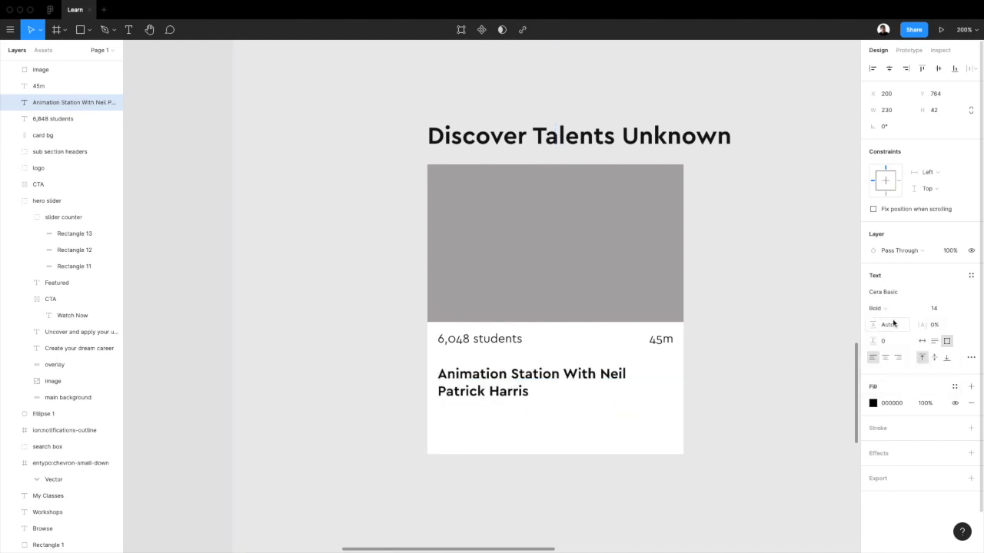
left_click(710, 374)
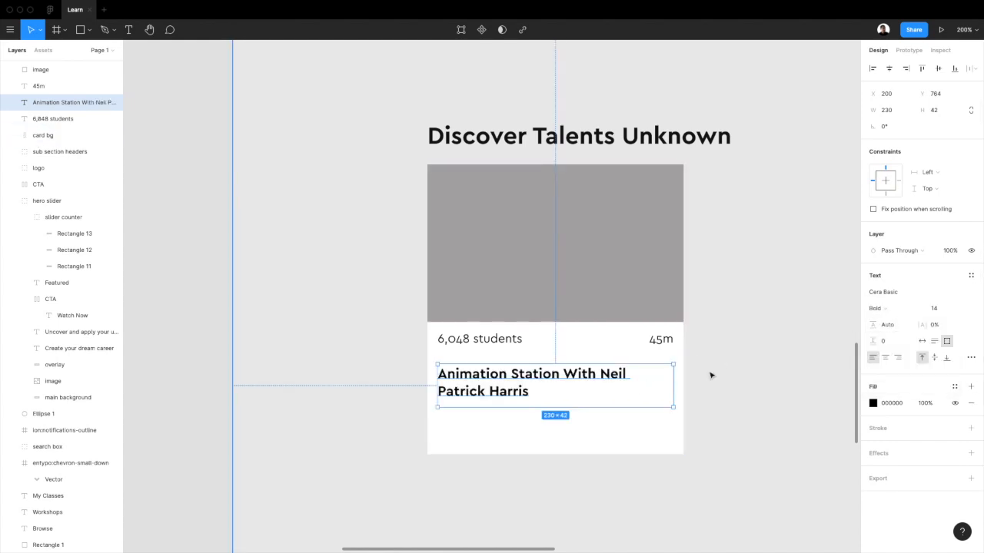
Step: Check the course title's margins in the card and align the title box with the card background's left edge
left_click(555, 378)
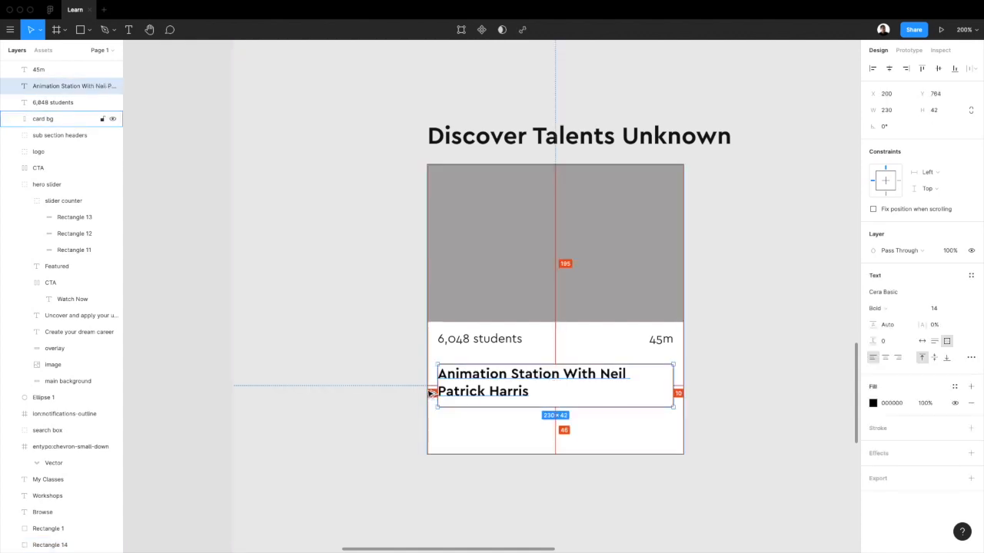
left_click(681, 174)
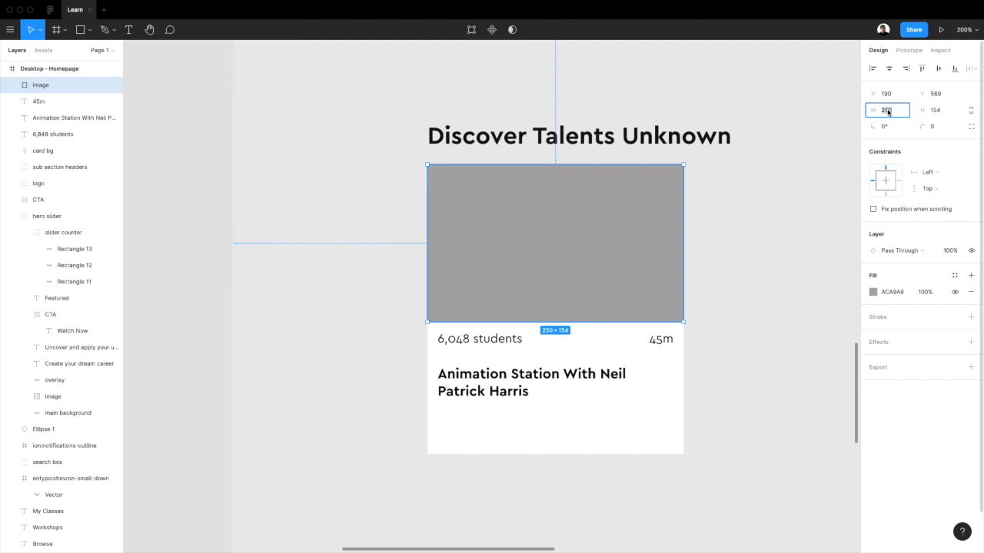
left_click(617, 375)
left_click(894, 113)
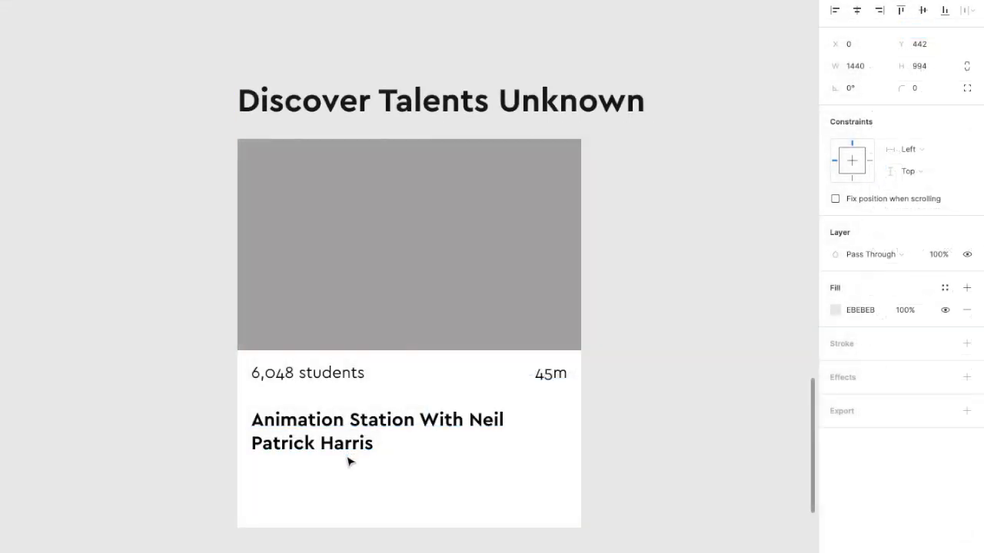
left_click(349, 460)
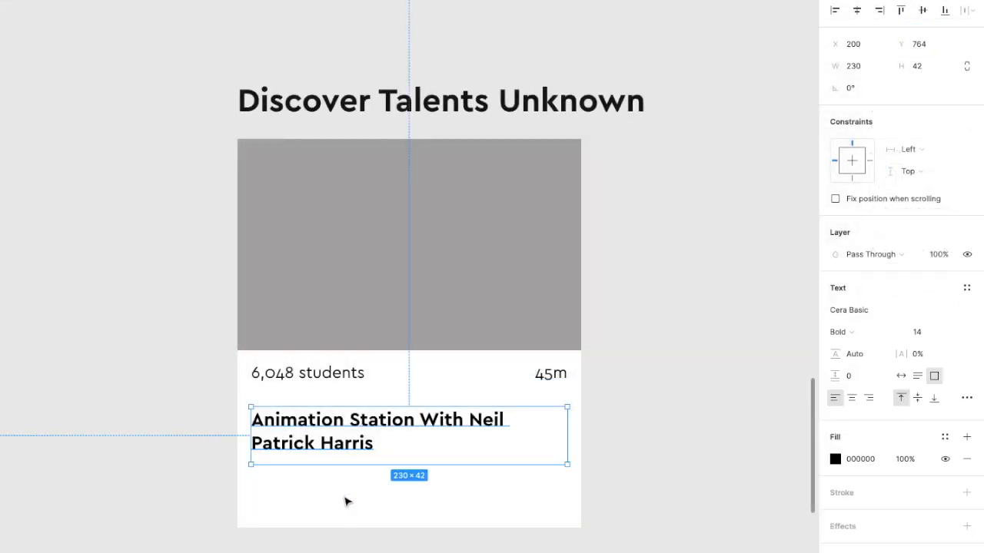
left_click(345, 500, "shift")
left_click(835, 11)
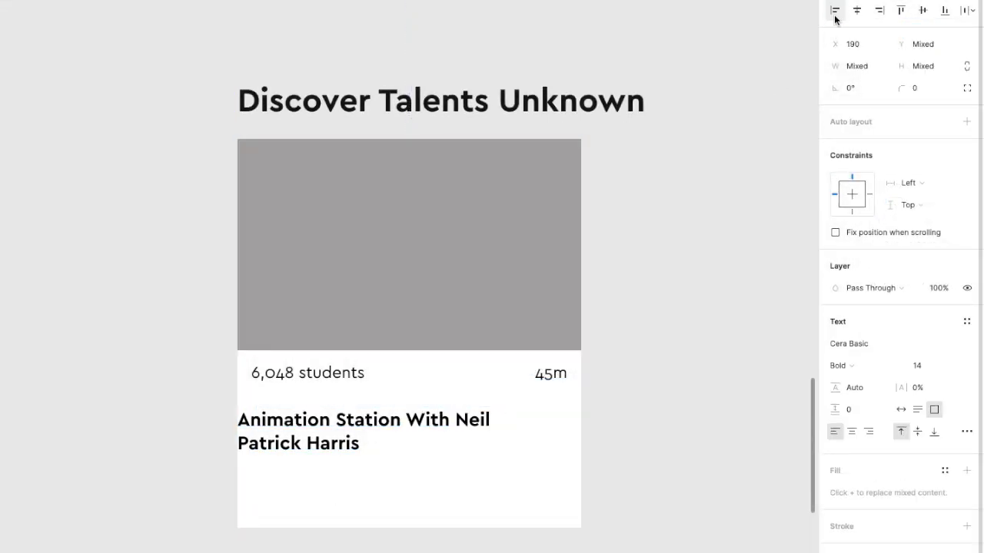
Step: Set the course title box's width to the card's 250, and subtract 20 from it for the side margins
left_click(457, 425)
left_click(855, 66)
type("250")
key("Return")
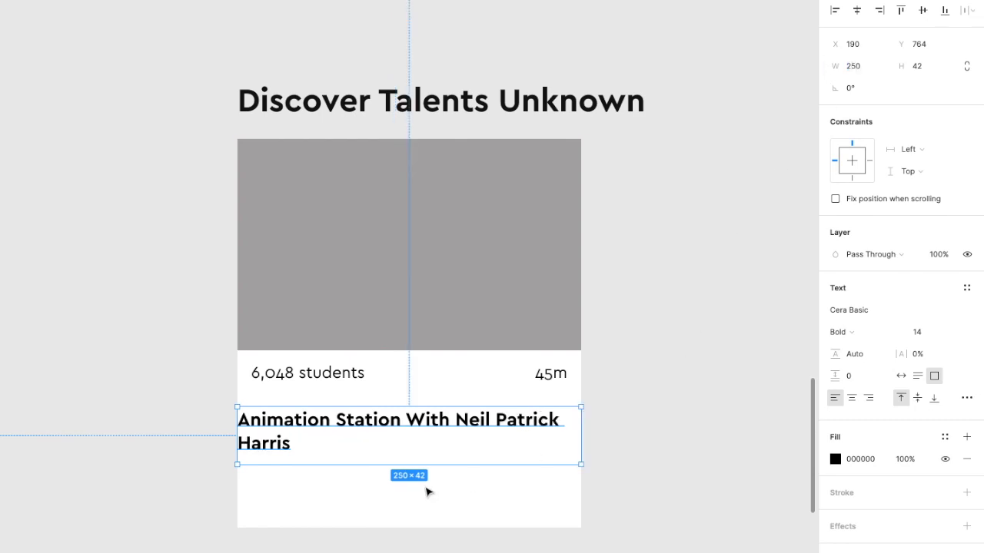
left_click(869, 65)
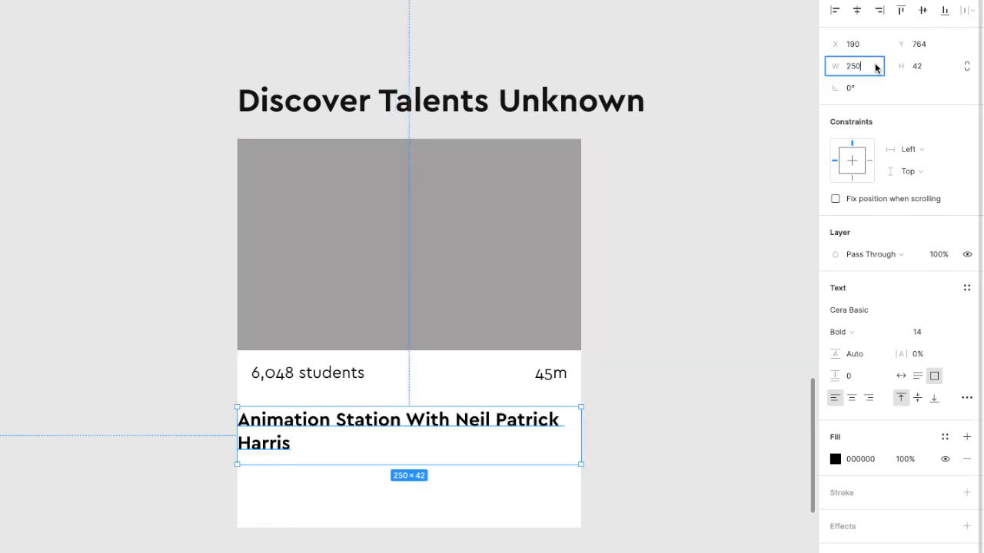
type("-20")
key("Return")
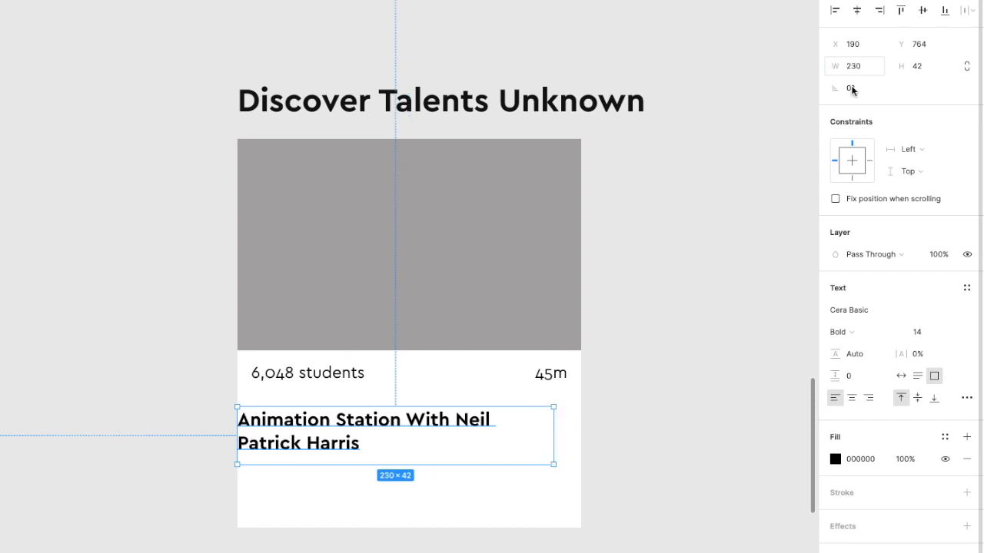
Step: Centre the course title box horizontally on the card background and reduce the box's height to 37
left_click(856, 10)
key("ctrl+z")
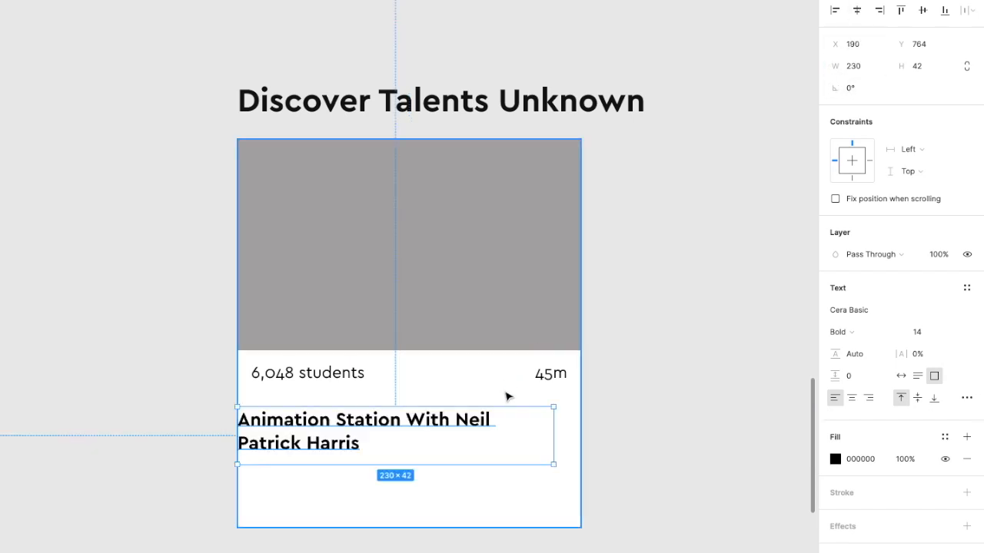
left_click(543, 487, "shift")
left_click(857, 12)
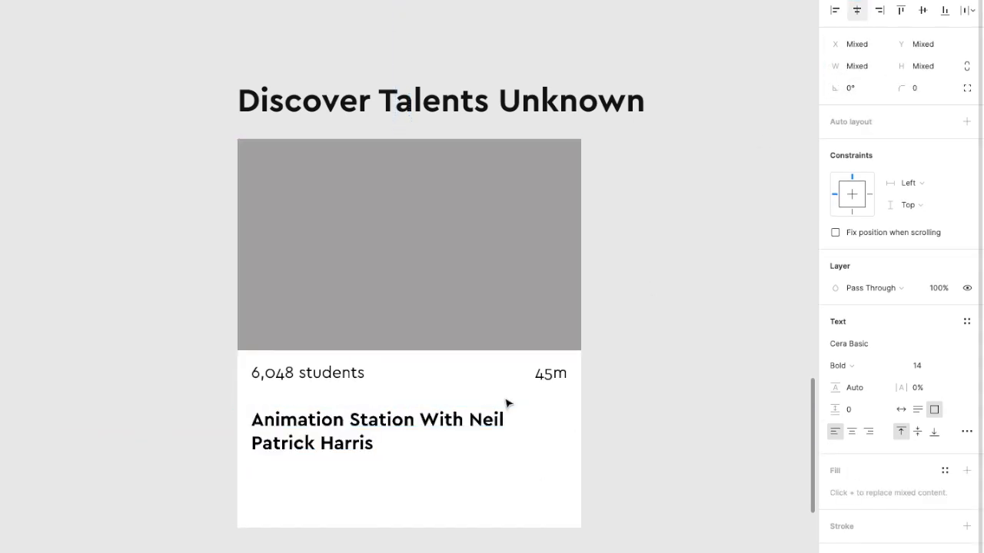
left_click(453, 433)
key("alt")
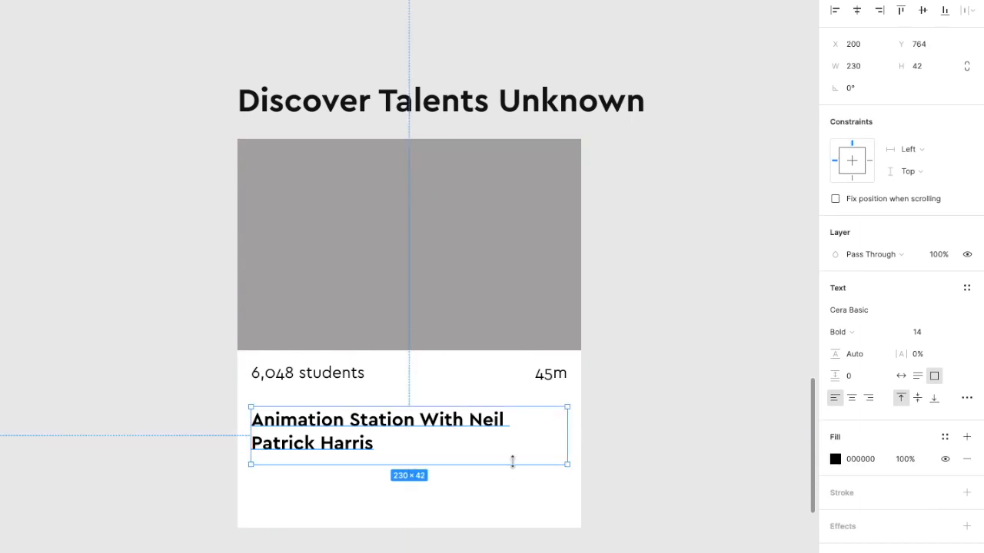
left_click_drag(511, 461, 509, 458)
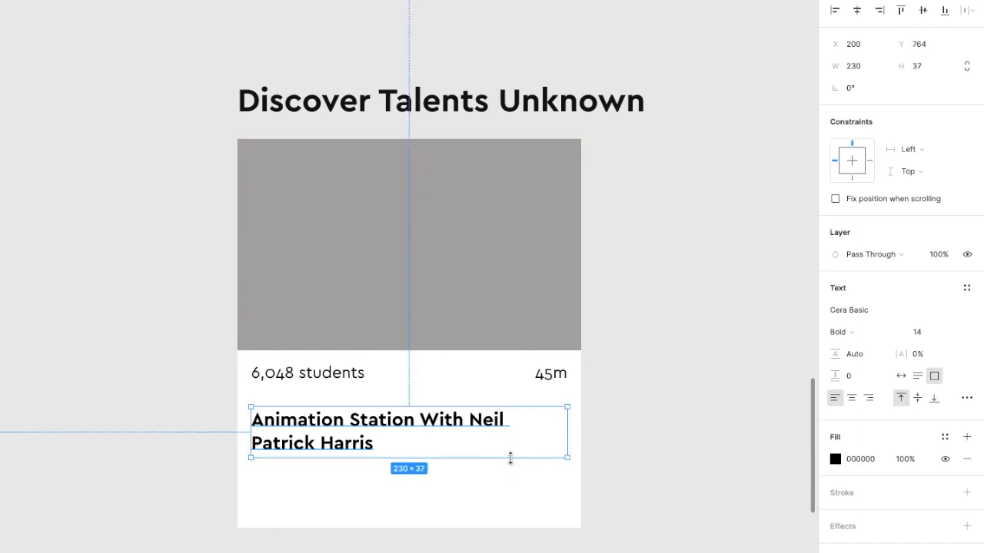
Step: Duplicate the student count below the course title at X 200, Y 824 and change the copy's text to "Jon Burgerman"
left_click(341, 373)
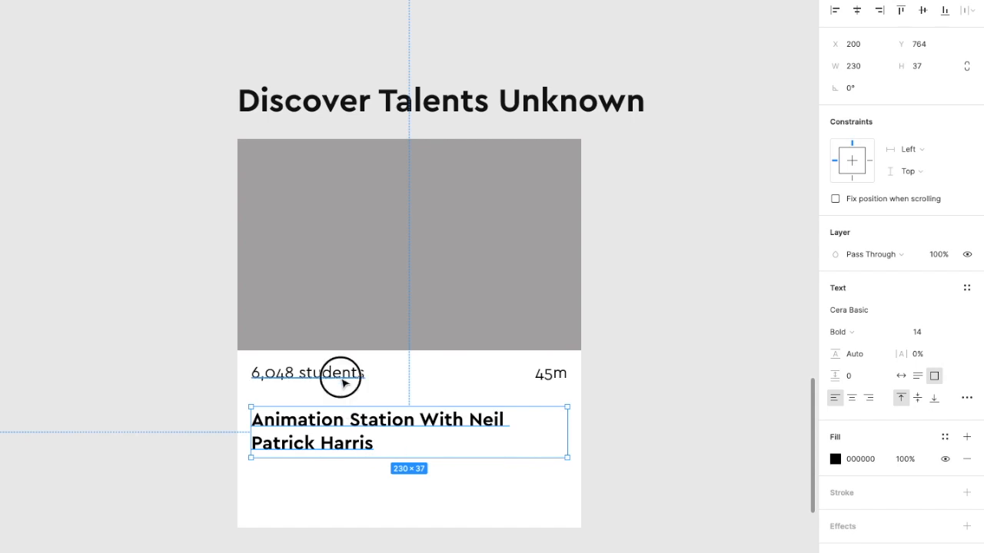
left_click_drag(345, 378, 342, 503)
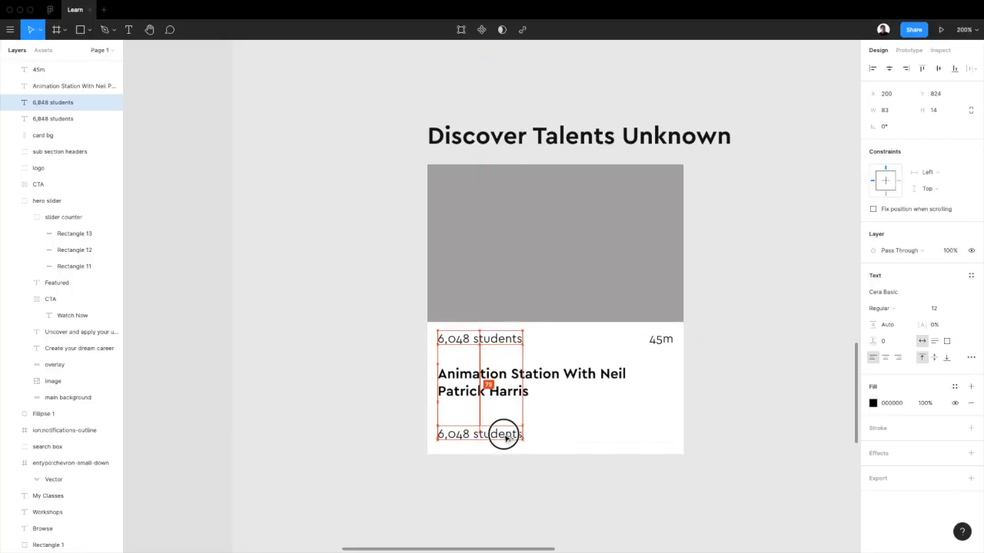
double_click(503, 435)
type("J")
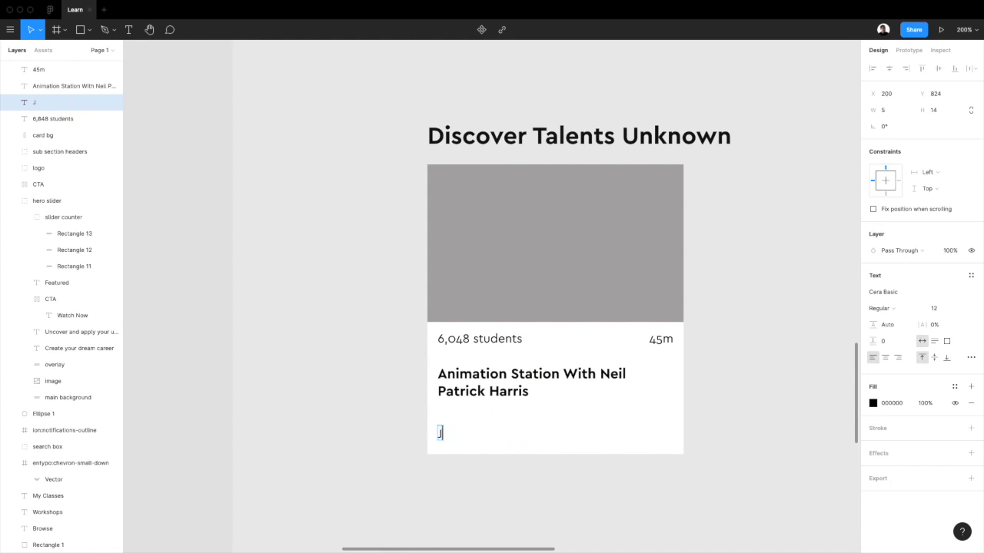
type("on Burgerman")
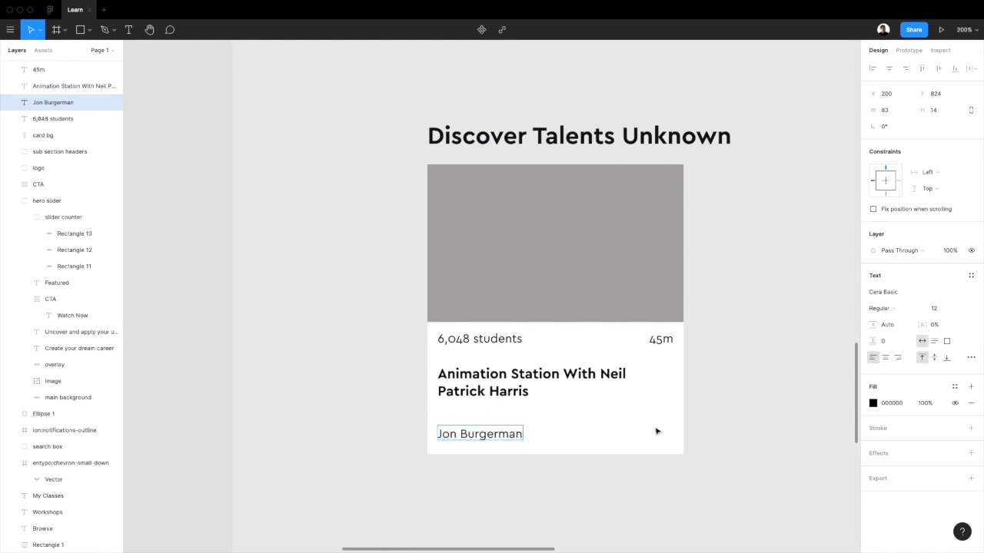
left_click(713, 424)
key("Down")
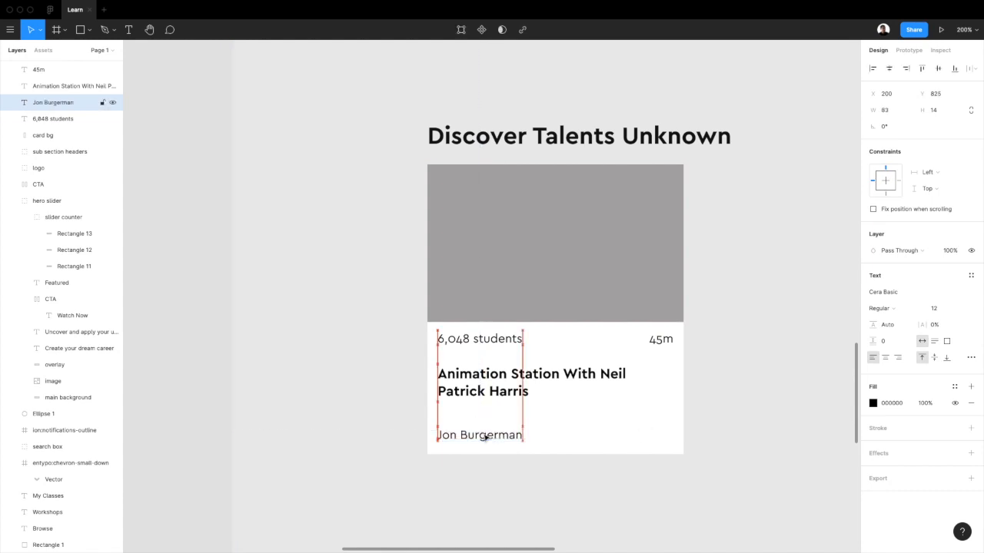
key("Up")
Step: Place the photo of the two presenters over the card's grey image area at X 190, Y 569, sized 250 × 154
key("shift+0")
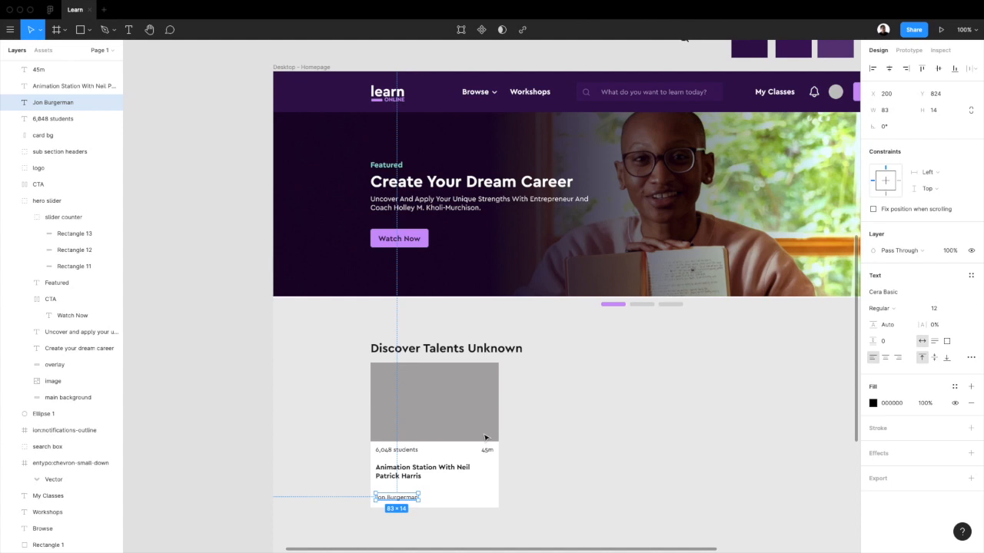
left_click(485, 437)
scroll(476, 357, "down", 1)
key("ctrl+v")
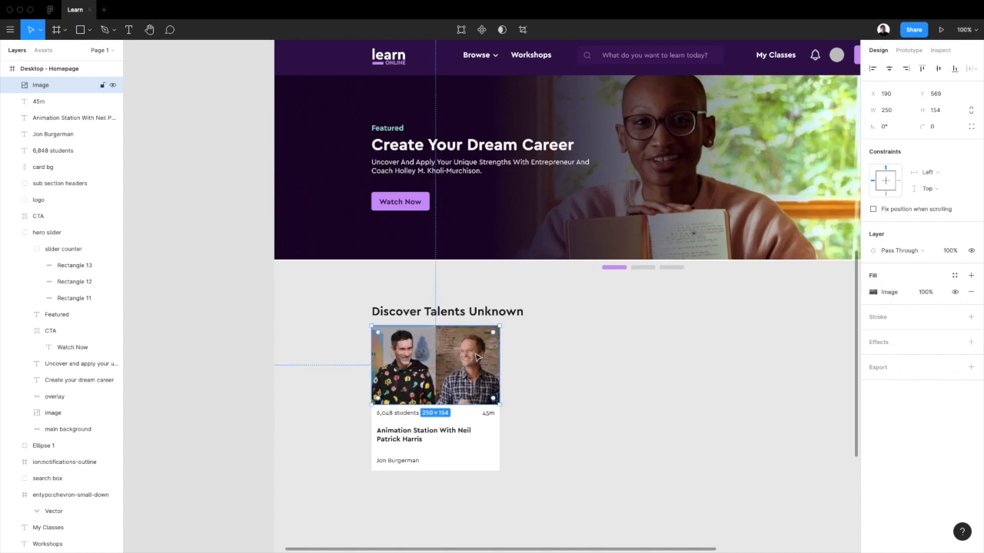
Step: Round the corners of the card background with a radius of 16
left_click(490, 442, "shift")
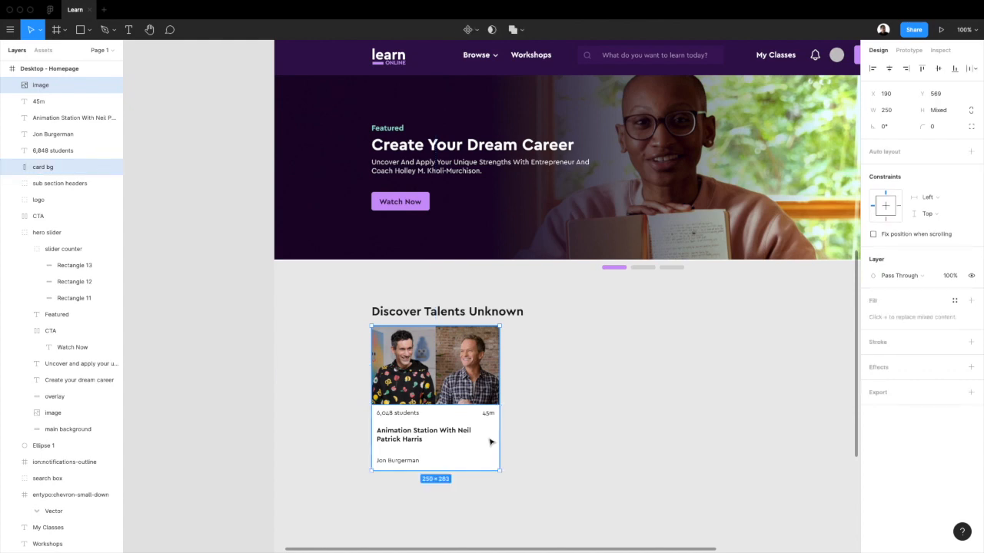
left_click(490, 442)
left_click(937, 127)
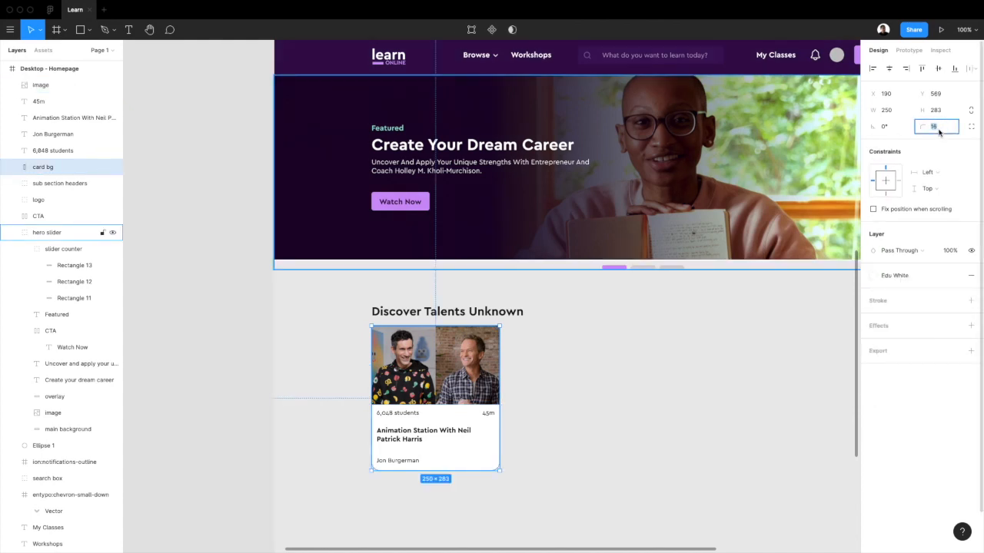
left_click(408, 461)
left_click(461, 360)
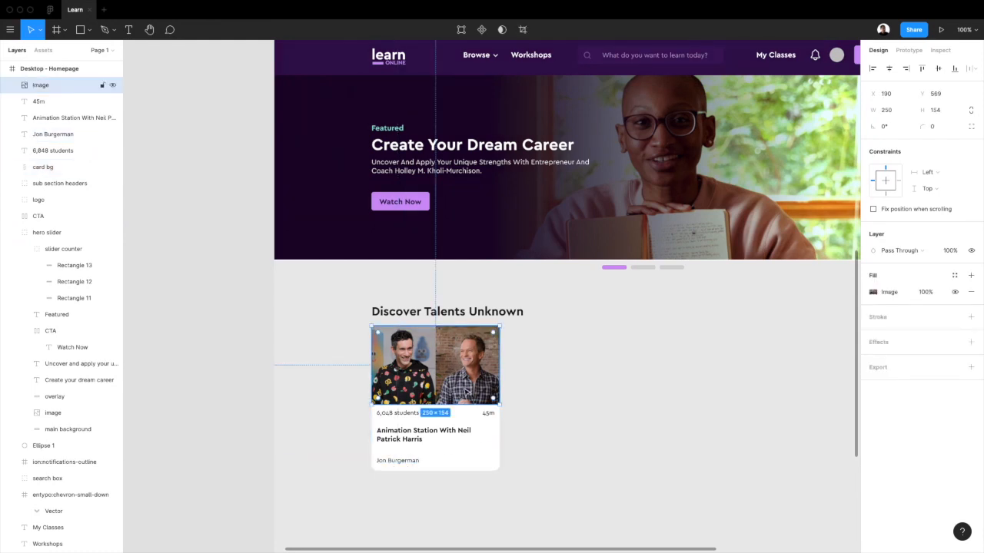
Step: Shift the photo aside to compare its square corners with the rounded card background, and undo the move
left_click(478, 448)
left_click(459, 349)
key("super+equal")
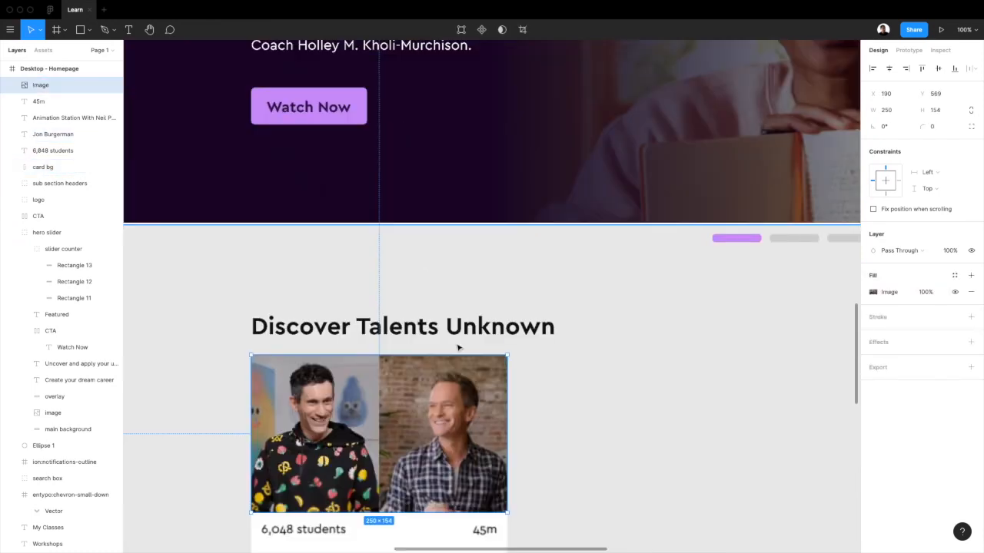
scroll(458, 348, "down", 5)
scroll(457, 348, "up", 2)
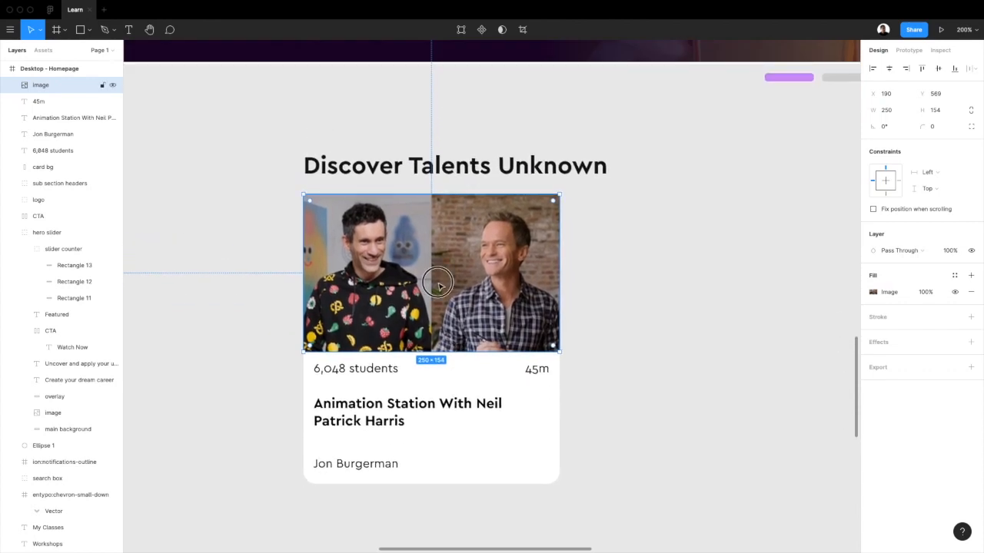
left_click_drag(402, 274, 416, 274)
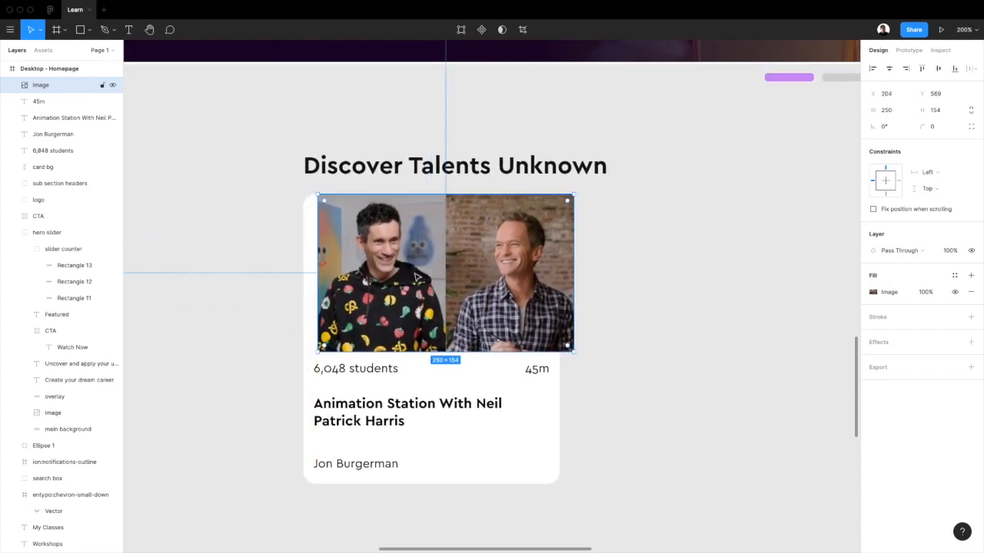
key("super+z")
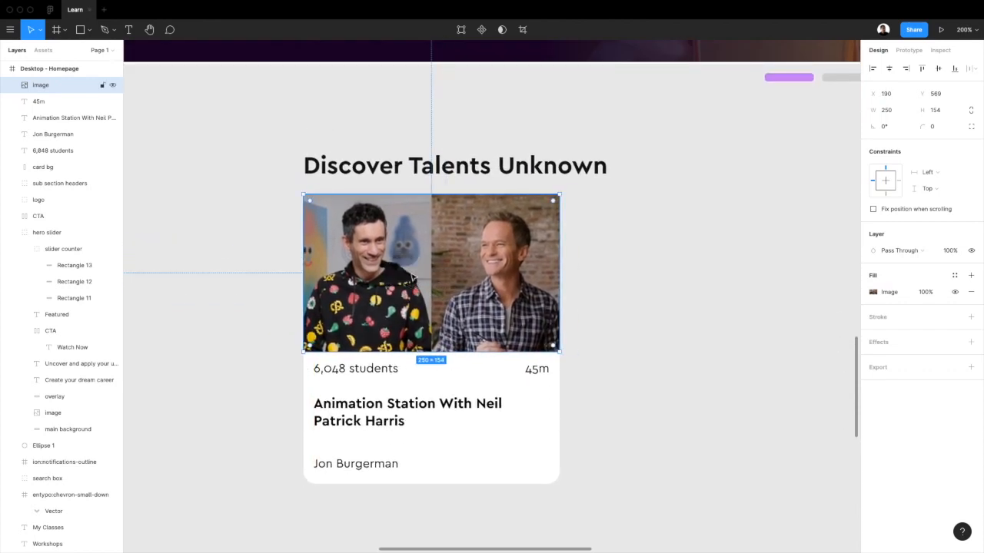
Step: Move the photo's layer directly above the card background, try masking the photo with the background, and undo the mask
left_click_drag(57, 85, 57, 153)
left_click(46, 167, "shift")
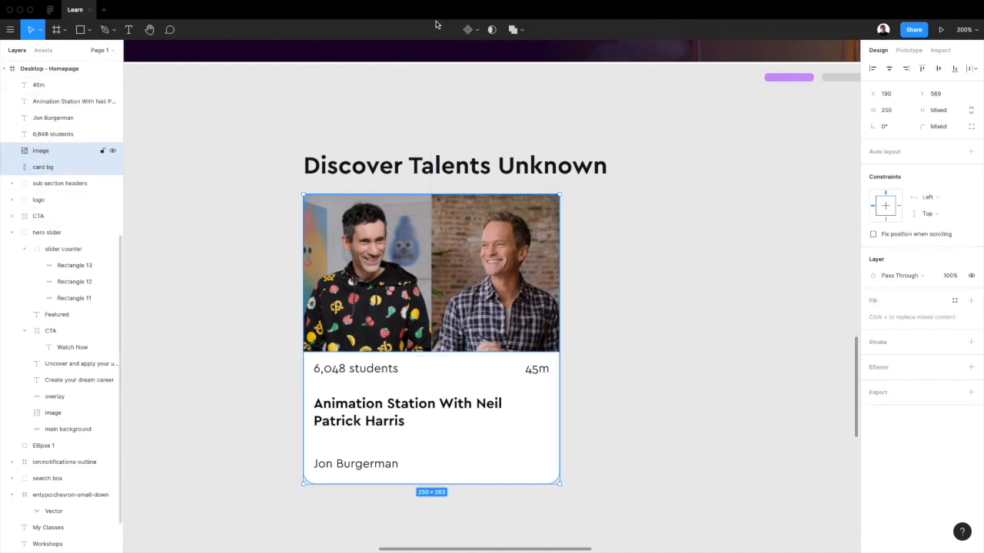
left_click(491, 30)
key("ctrl+z")
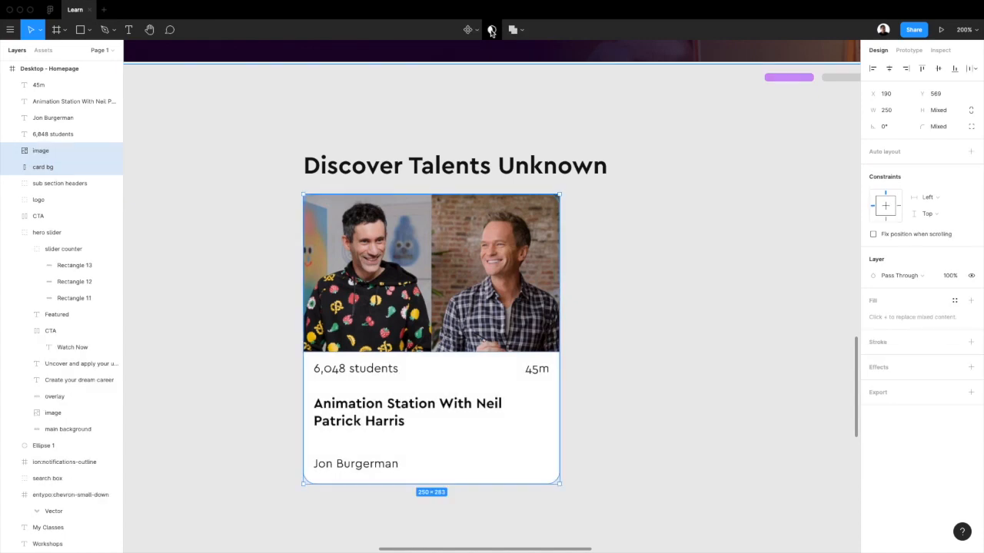
Step: Give the photo's top two corners individual radii of 12 and match the card background's corner radius at 12
left_click(36, 153)
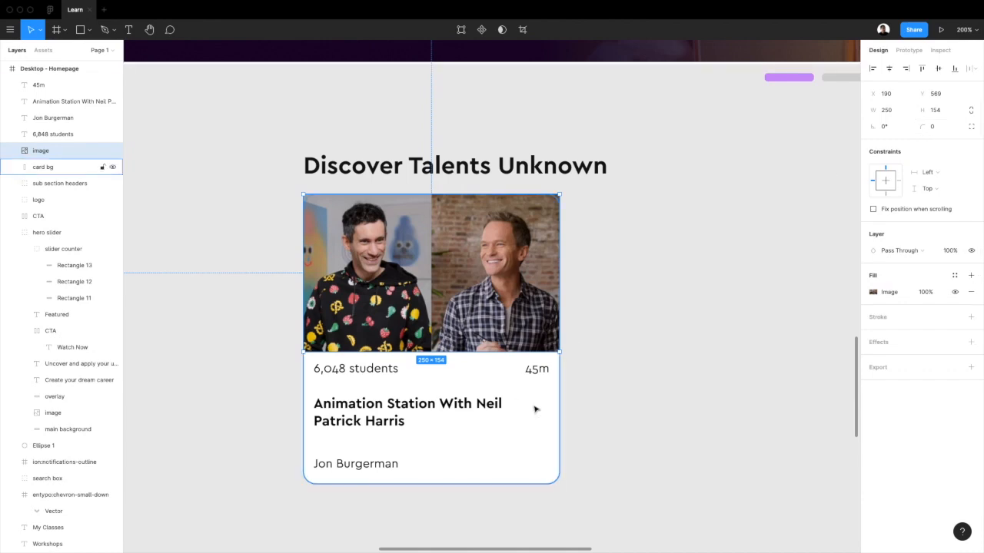
left_click(971, 128)
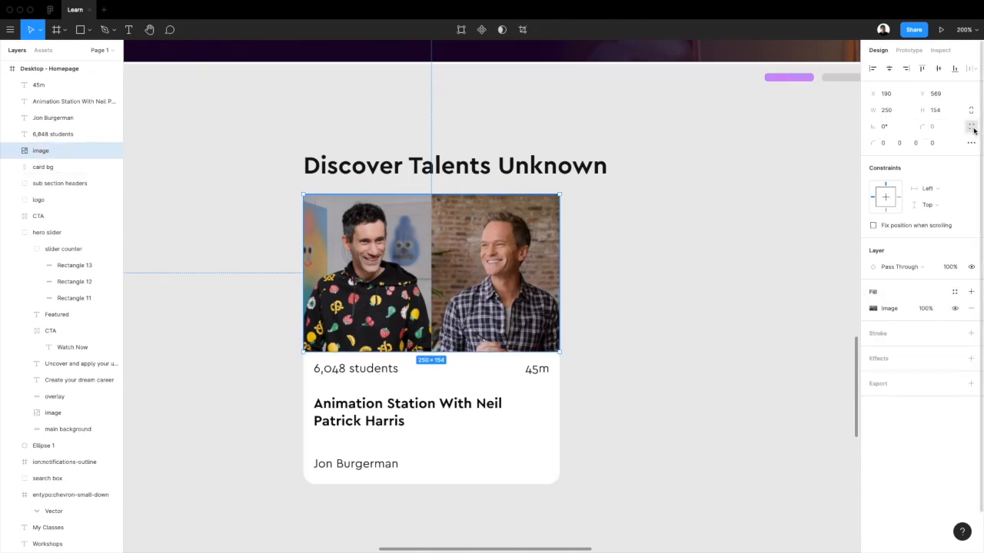
left_click(885, 146)
type("12")
key("Tab")
type("12")
key("Return")
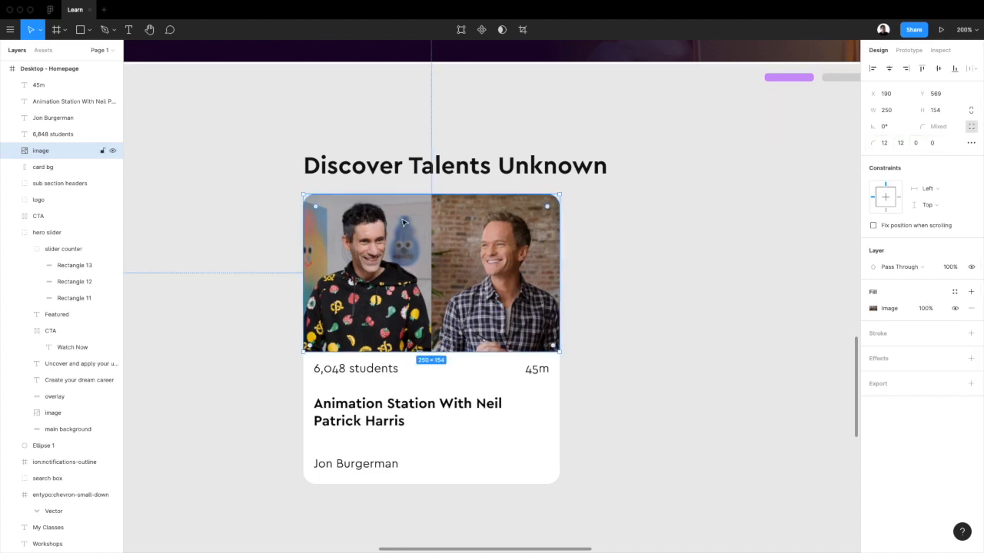
left_click(915, 143)
type("12")
key("Return")
left_click(915, 143)
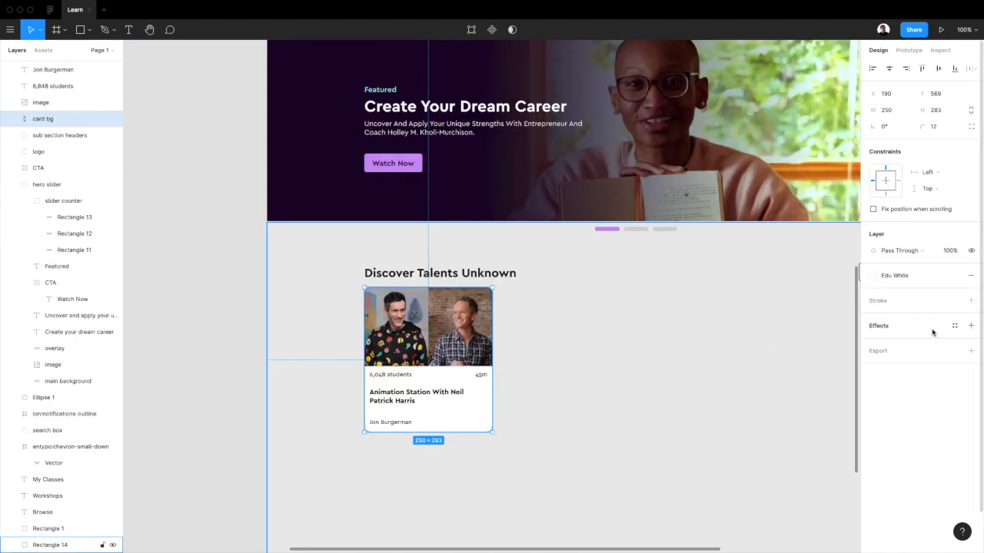
Step: Add a single drop shadow to the card background with 15% opacity and a blur of 5
left_click(955, 325)
left_click(970, 325)
left_click(971, 325)
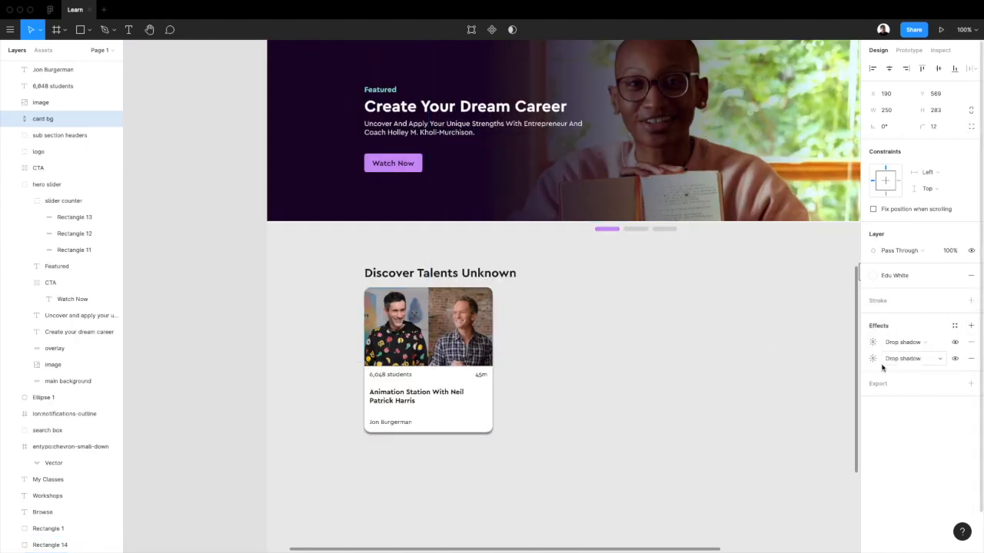
left_click(970, 358)
left_click(872, 342)
left_click(788, 400)
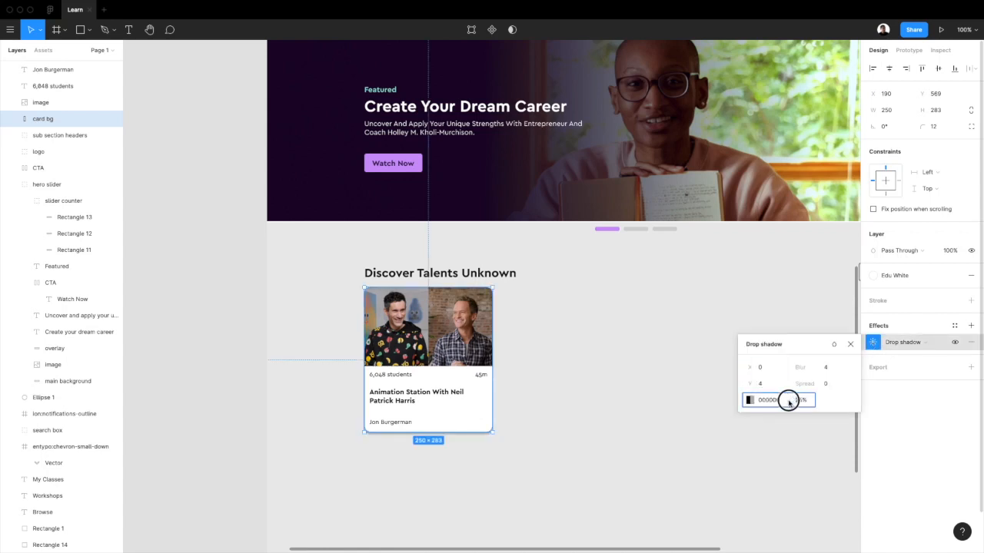
type("15")
key("Return")
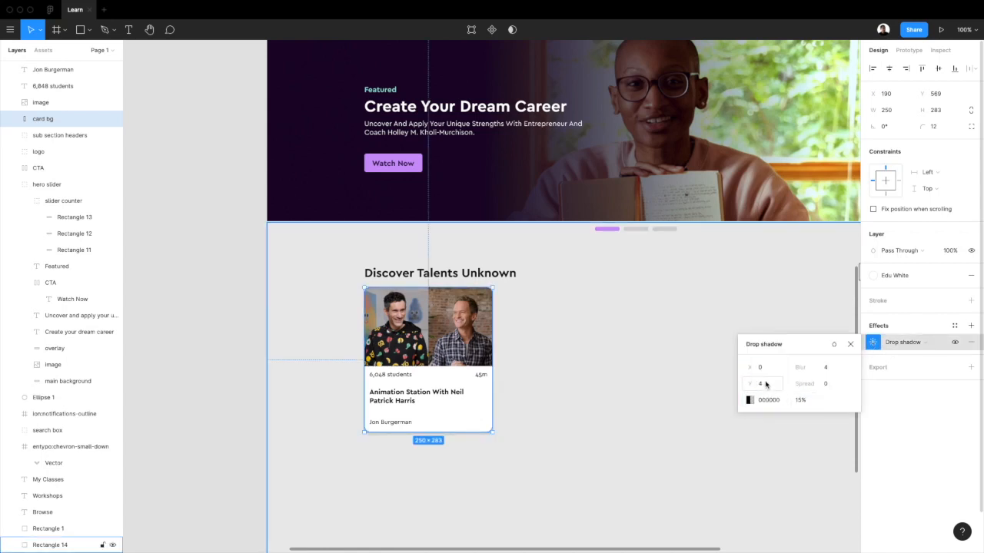
left_click(825, 368)
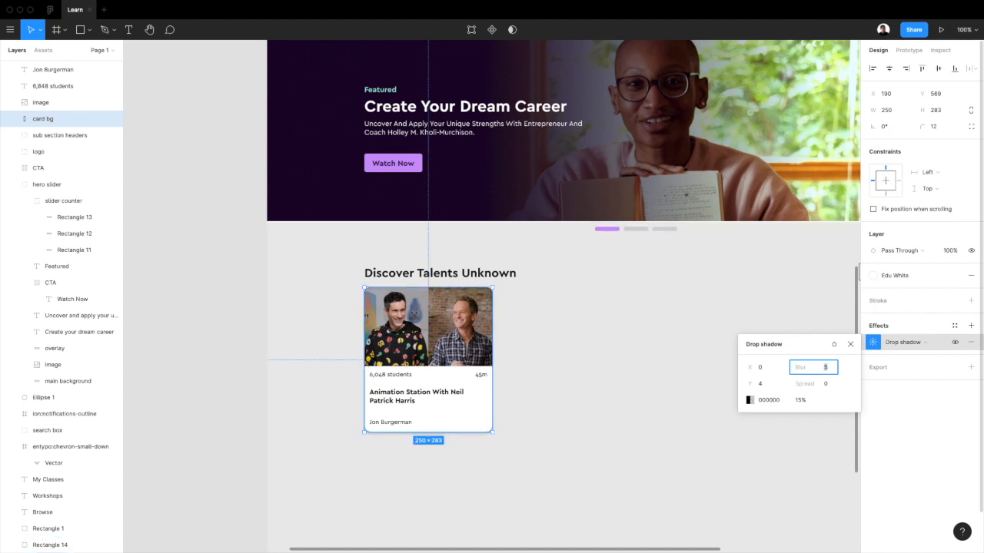
left_click(799, 403)
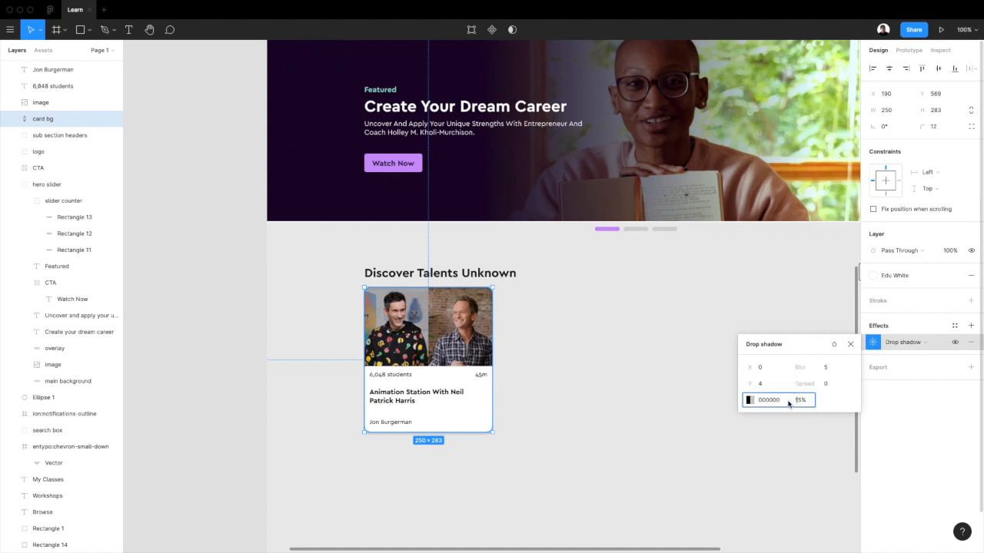
Step: Check the shadowed card against the page background, nudge the card background down by 10 and return it to Y 569
left_click(688, 432)
scroll(610, 443, "left", 1)
scroll(611, 443, "right", 1)
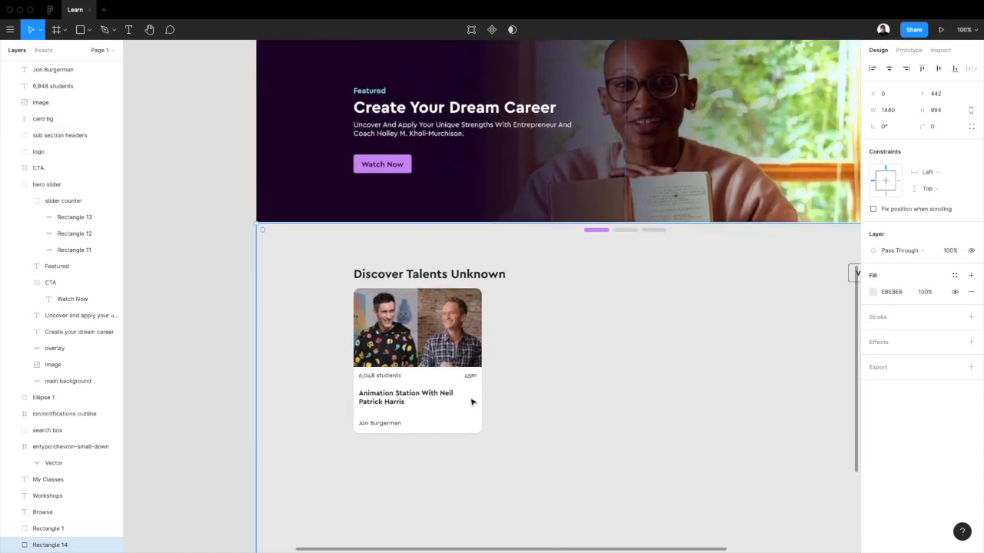
scroll(475, 403, "right", 1)
left_click(459, 398)
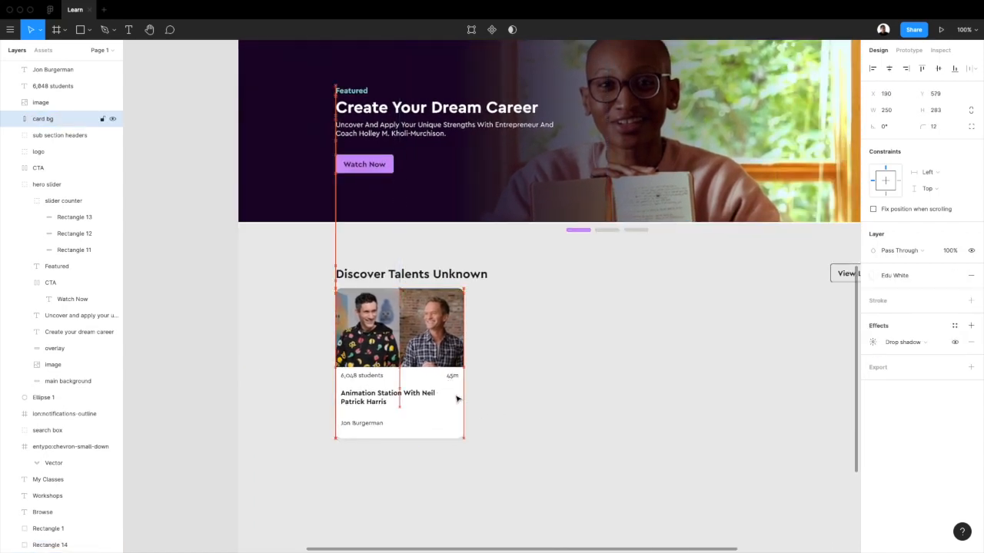
key("shift+Up")
Step: Group the card's student count, instructor name, course title and 45m duration texts
scroll(46, 161, "up", 3)
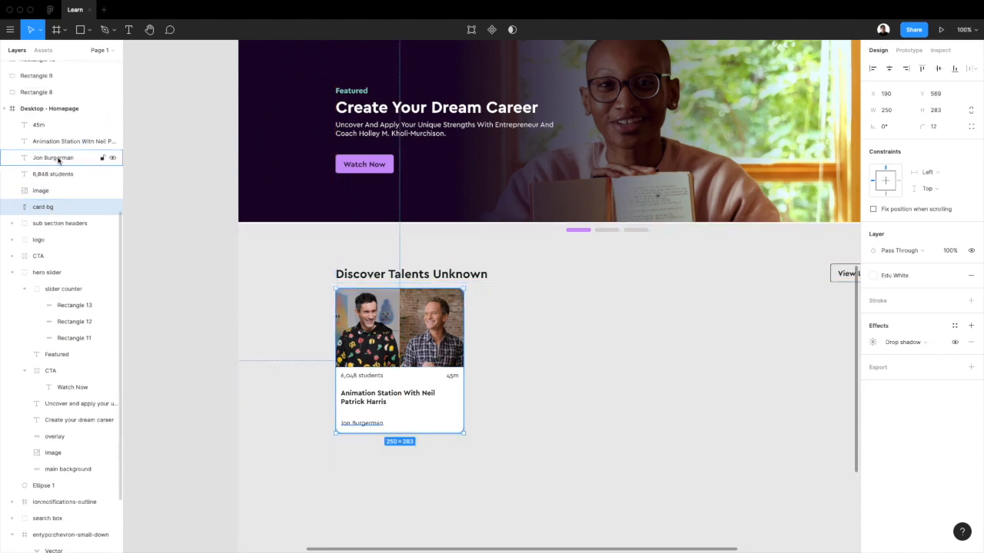
left_click(39, 191)
left_click(53, 173)
left_click(50, 158, "shift")
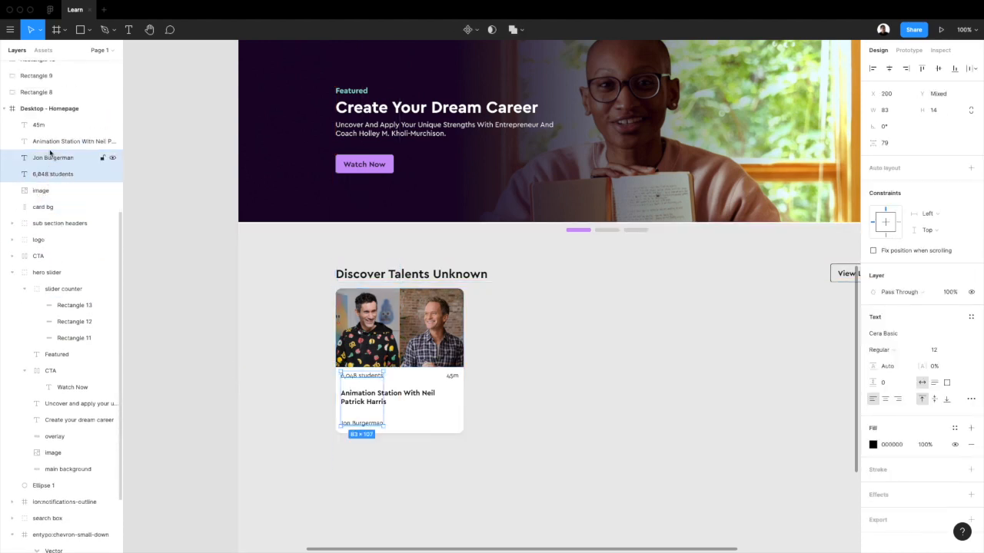
left_click(47, 142, "shift")
left_click(43, 126, "shift")
key("ctrl+g")
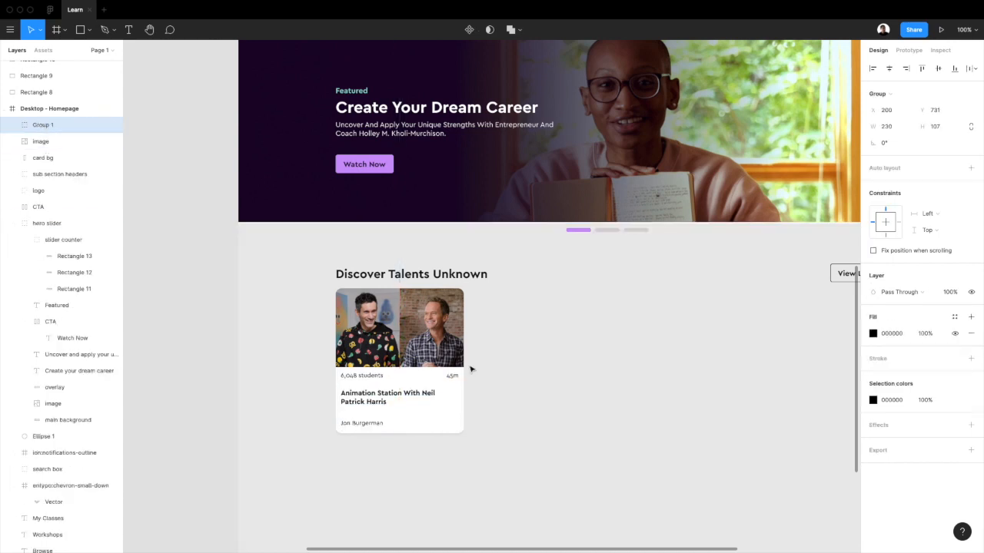
Step: Move the course image and card background into the group holding the card's texts, and rename the group card
left_click(42, 144)
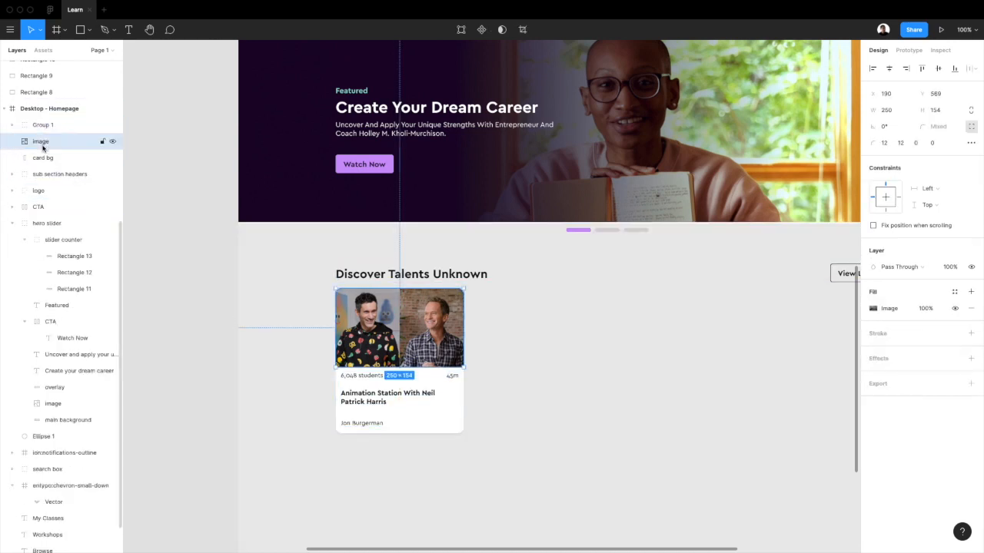
left_click(44, 158, "shift")
left_click_drag(43, 158, 47, 127)
left_click(12, 125)
left_click(113, 125)
left_click(113, 125)
double_click(43, 124)
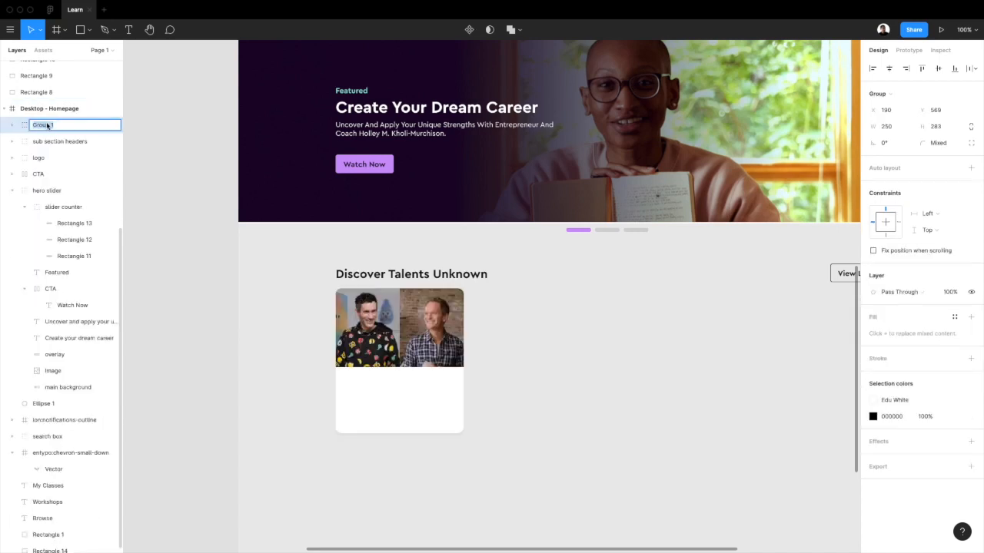
type("card")
key("Return")
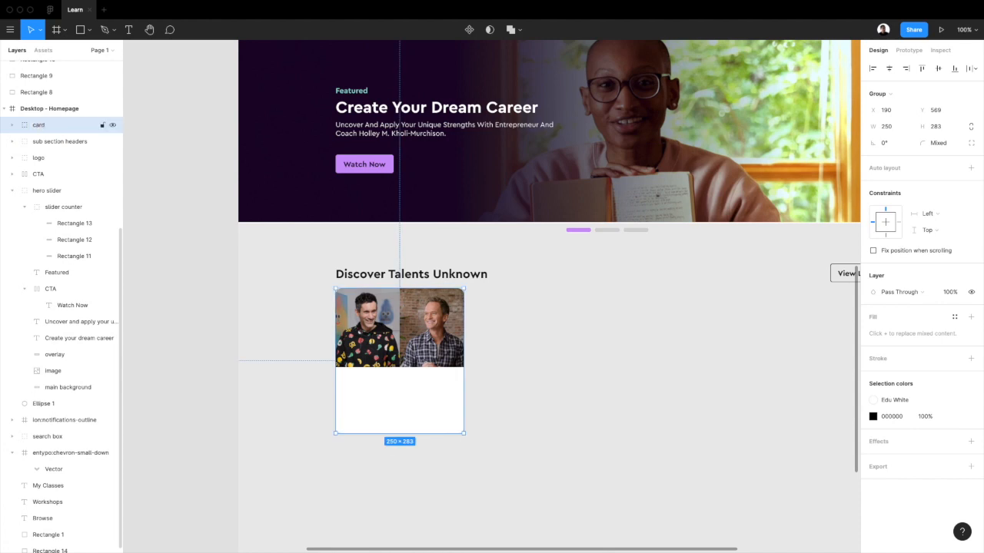
Step: Turn the card and sub section headers groups into components and move the card down to Y 581
key("super+alt+k")
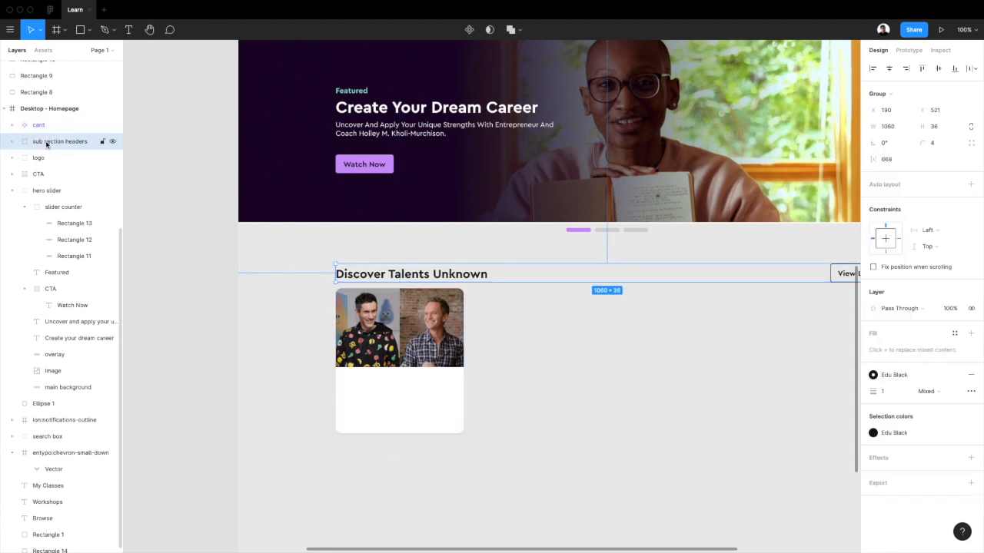
left_click(404, 327)
left_click_drag(404, 327, 404, 334)
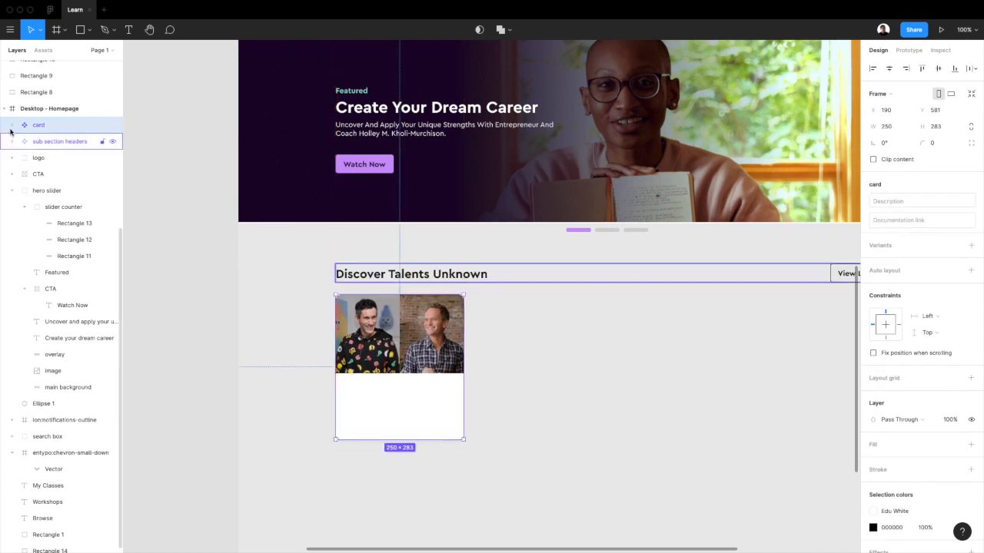
Step: Reorder the image and card bg layers beneath the text layers inside the card component
left_click(12, 125)
left_click(53, 142)
left_click(57, 159, "shift")
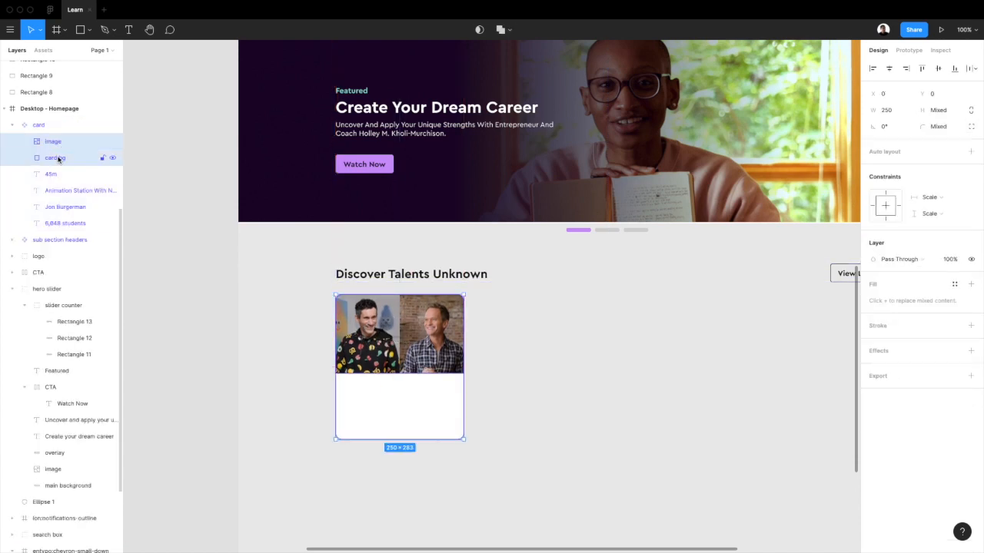
left_click_drag(57, 159, 59, 232)
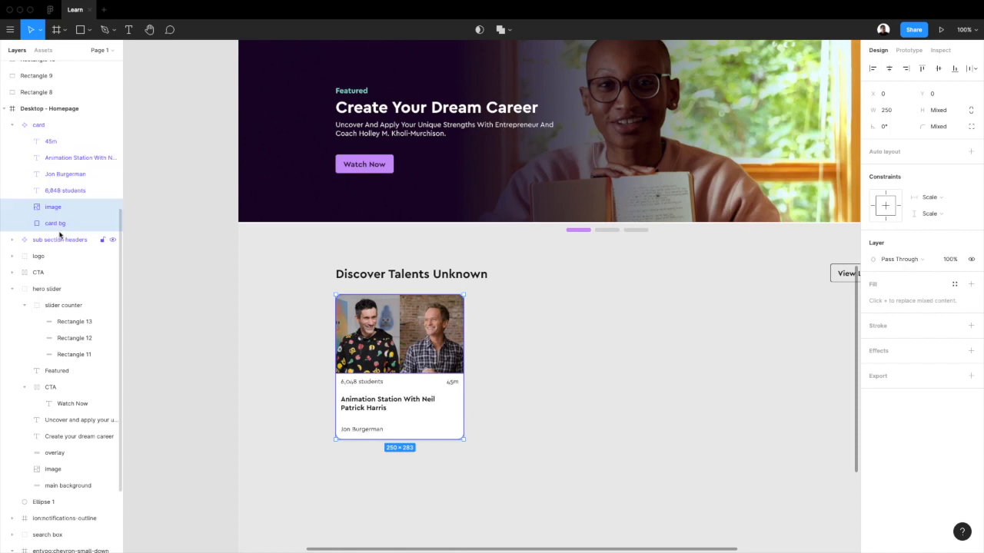
left_click(302, 333)
Step: Search Iconify for bookmark and import the first outlined bookmark icon onto the page beside the card
scroll(403, 385, "down", 1)
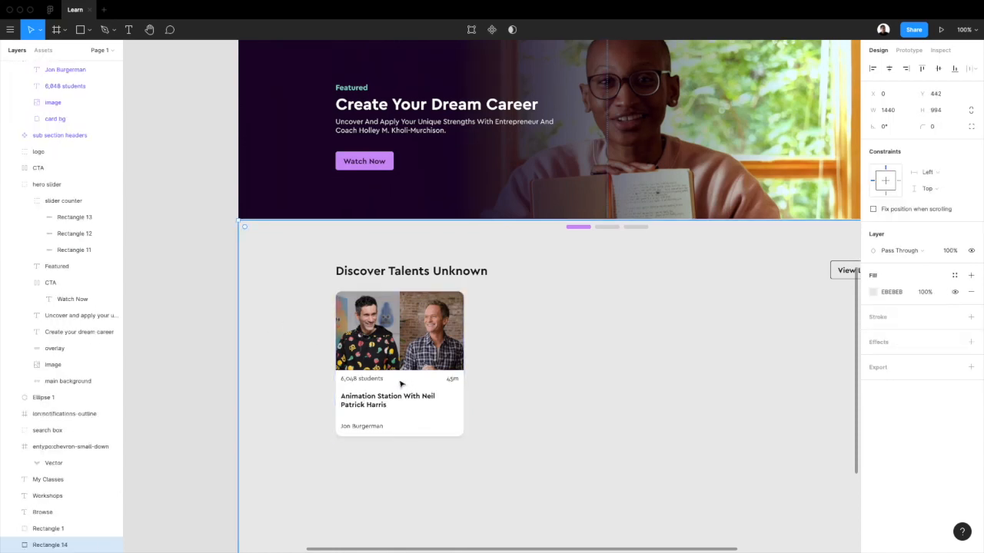
left_click(411, 358)
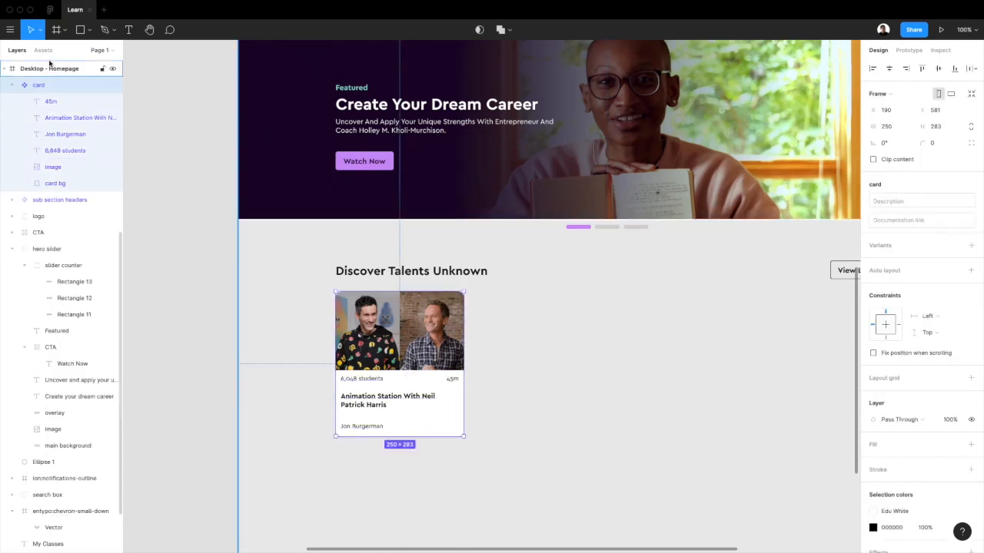
left_click(10, 34)
mouse_move(62, 167)
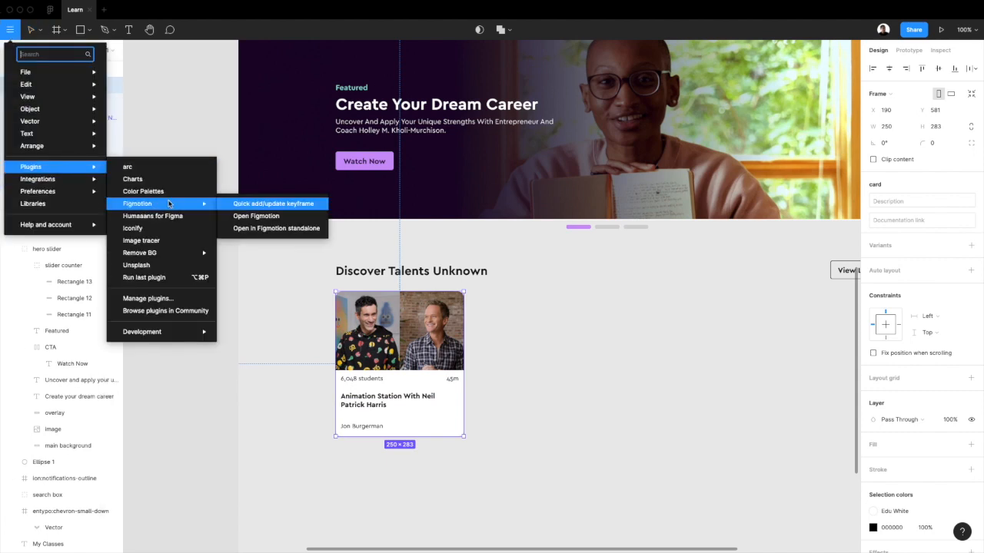
left_click(149, 231)
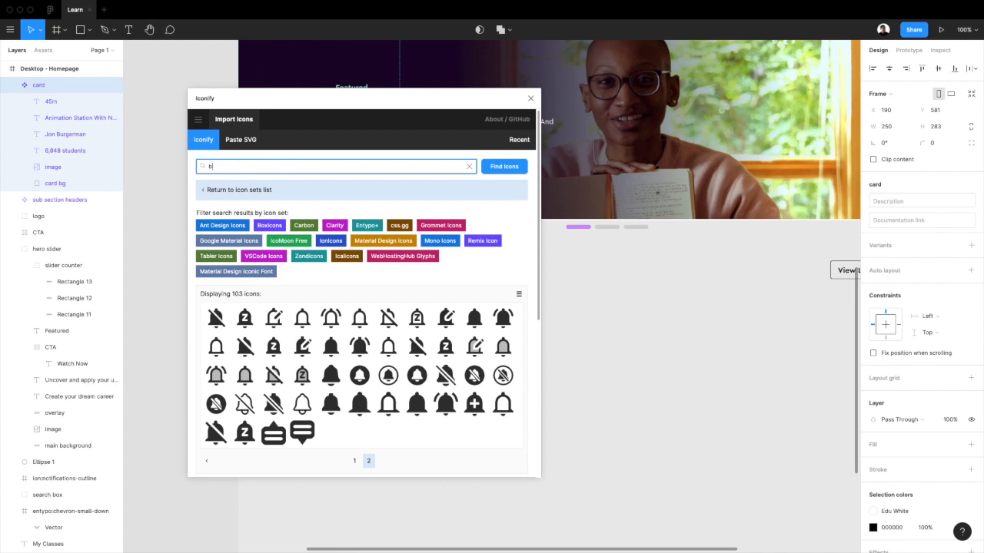
key("Return")
left_click(217, 349)
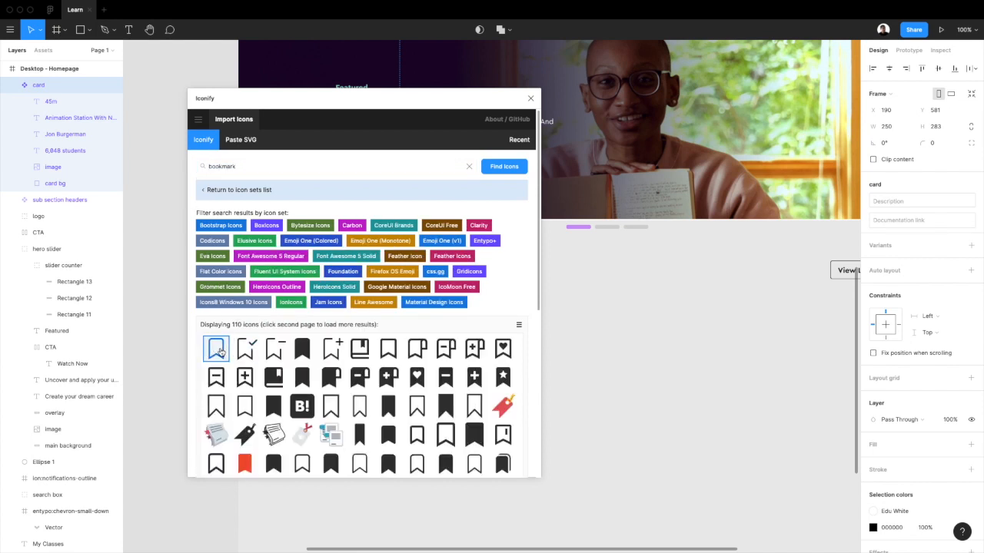
left_click_drag(218, 350, 592, 351)
left_click(531, 98)
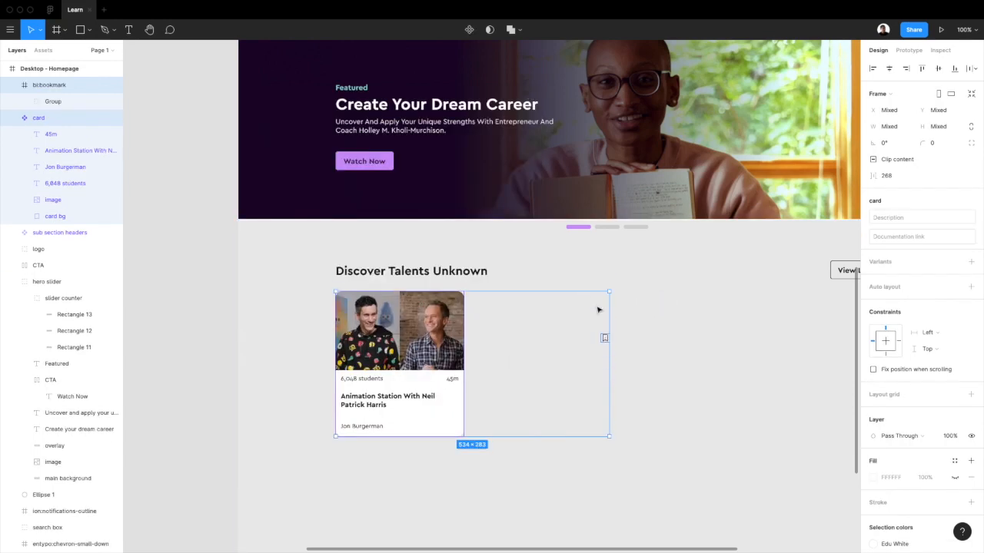
Step: Move the bookmark icon inside the card component and place it in the lower-right corner at X 224, Y 254
left_click(605, 344)
left_click(605, 339)
key("ctrl+x")
left_click(393, 405)
left_click(391, 397)
key("ctrl+v")
left_click_drag(398, 367, 453, 427)
scroll(505, 409, "up", 5)
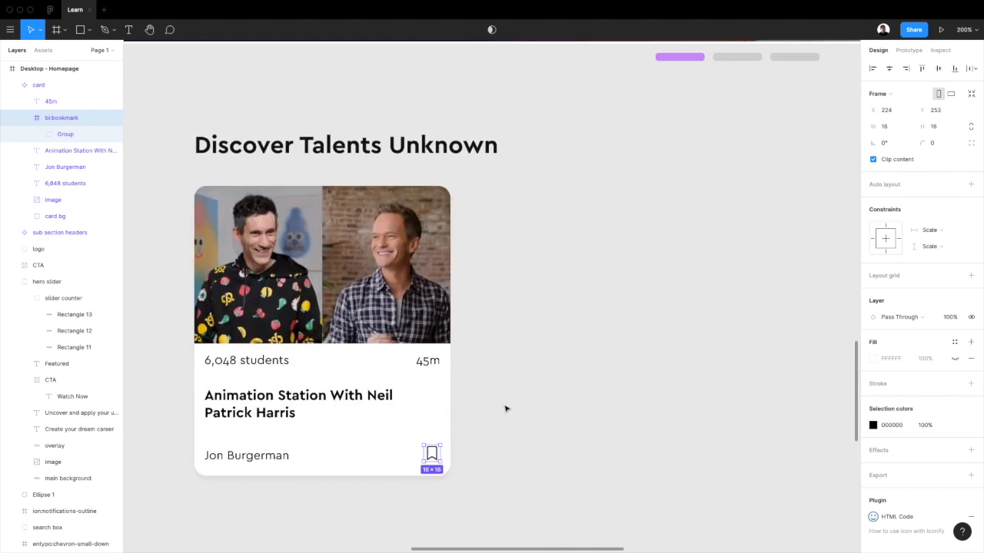
scroll(505, 408, "down", 2)
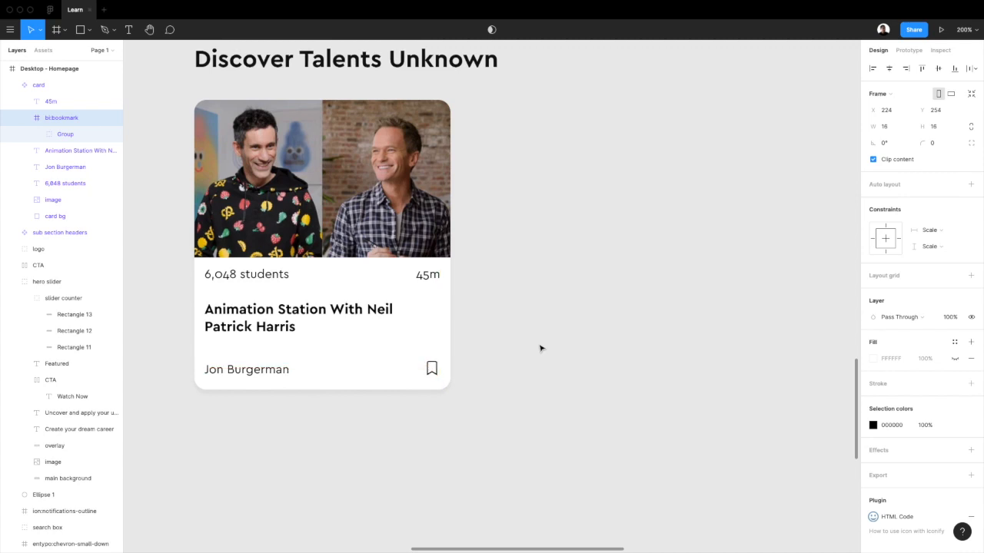
key("Down")
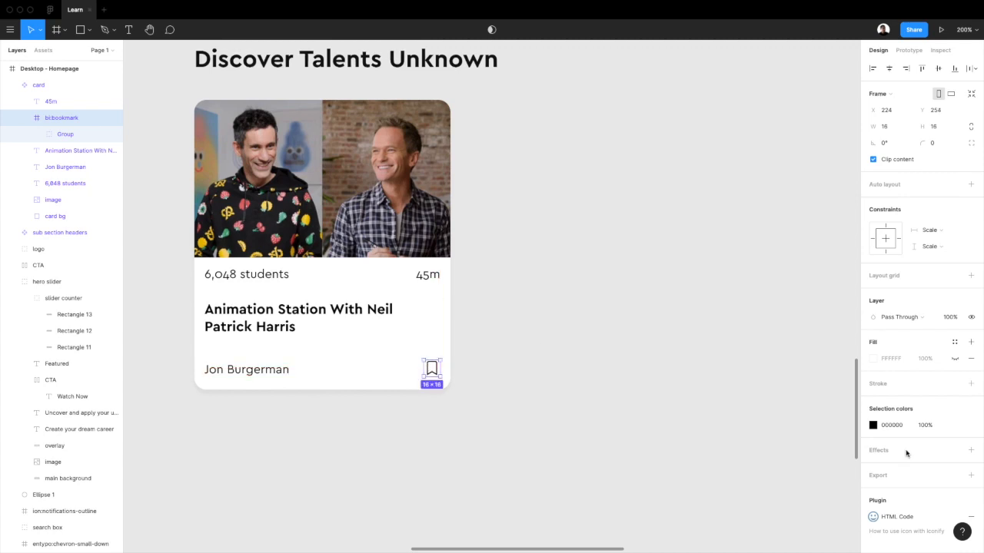
Step: Apply the Edu Black colour style to the card's bookmark icon
left_click(956, 425)
scroll(802, 438, "down", 3)
scroll(802, 439, "down", 10)
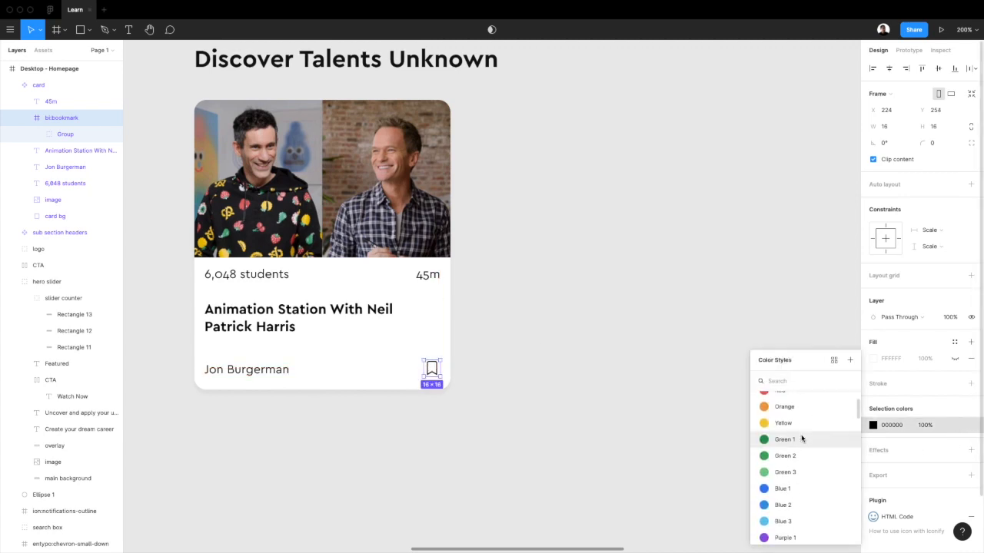
scroll(802, 439, "down", 5)
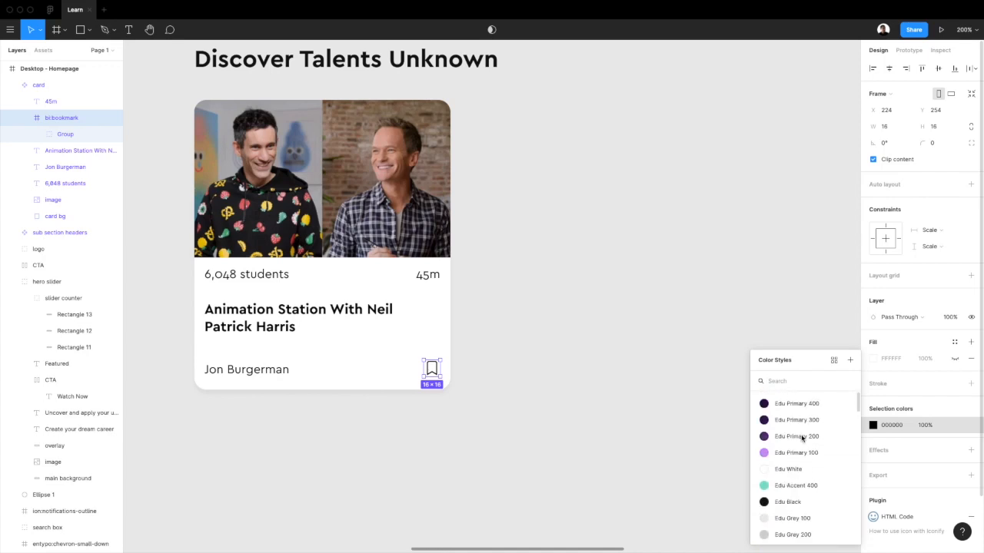
left_click(793, 475)
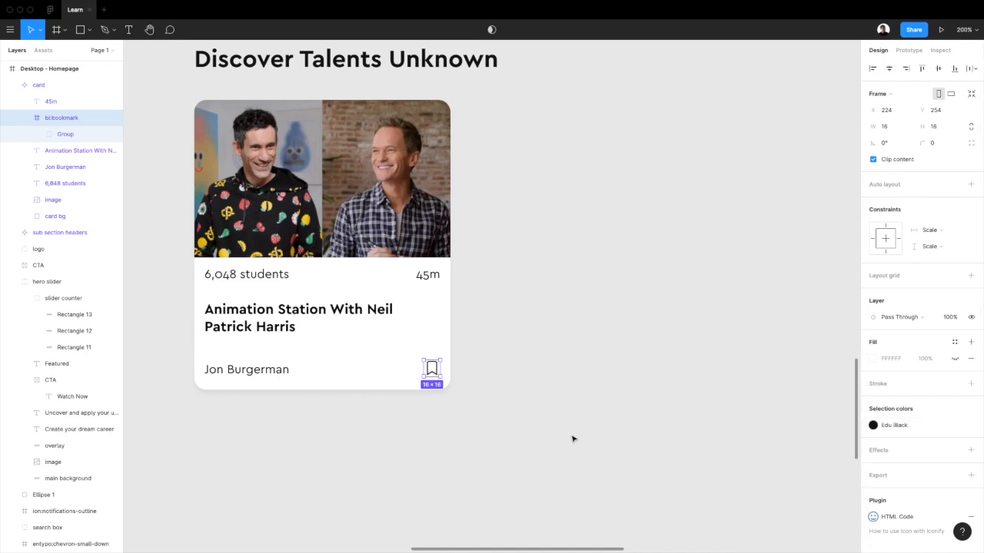
Step: Apply the Edu Black colour style to the card's instructor name, course title, student count and duration texts
left_click(259, 375)
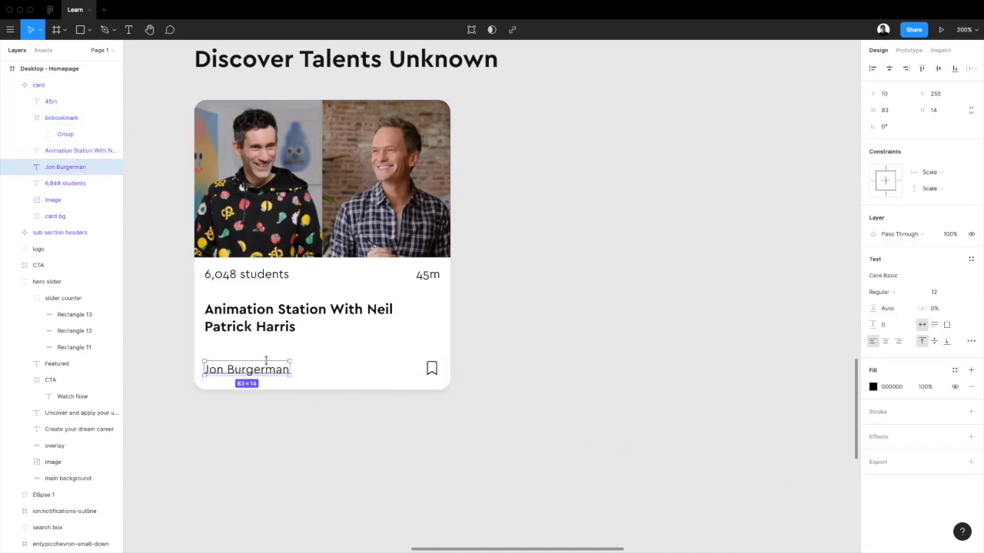
left_click(266, 315, "shift")
left_click(264, 278, "shift")
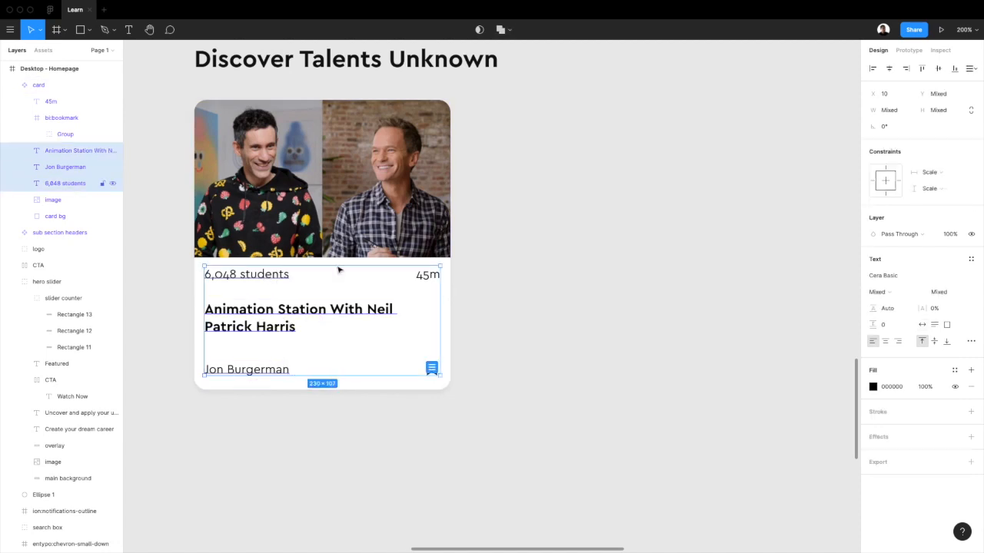
left_click(421, 276, "shift")
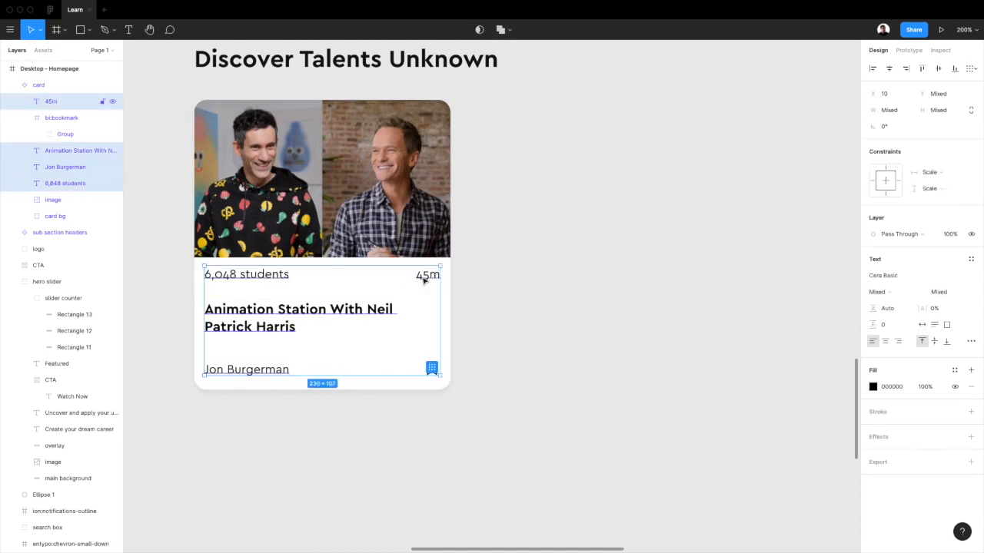
left_click(954, 370)
scroll(906, 477, "down", 3)
left_click(904, 465)
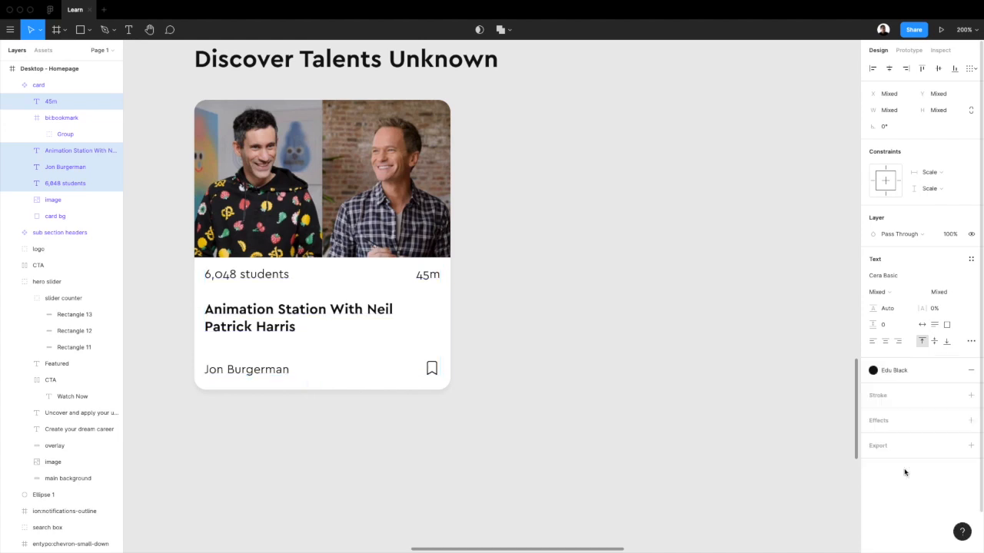
left_click(508, 451)
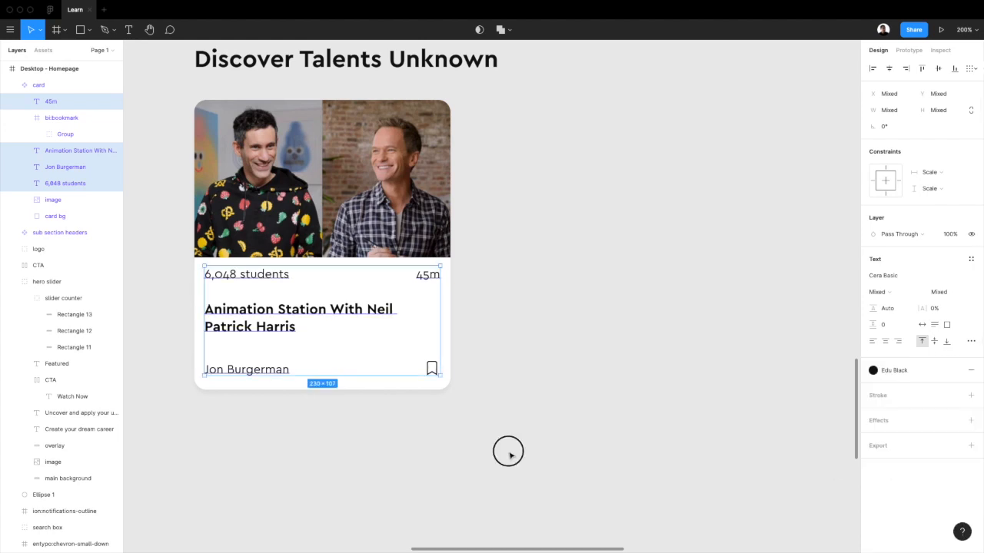
Step: Change the colour style of the card's instructor name to Edu Primary 300
double_click(270, 370)
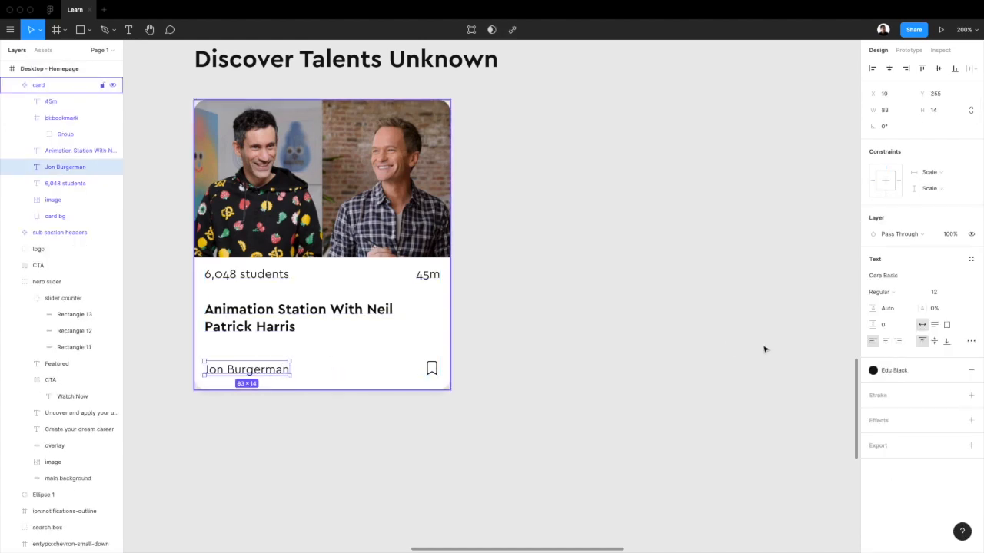
left_click(876, 371)
left_click(903, 411)
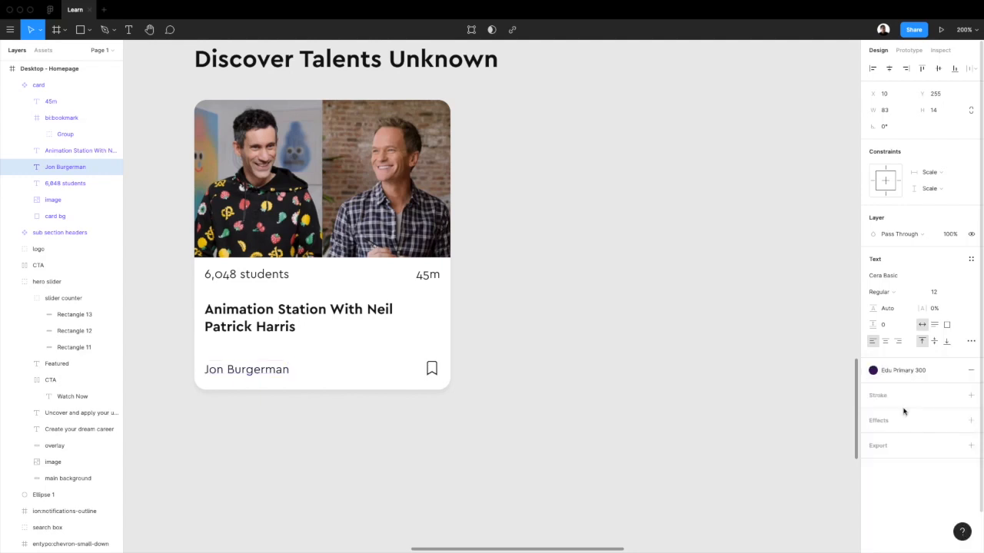
left_click(604, 451)
scroll(603, 452, "left", 2)
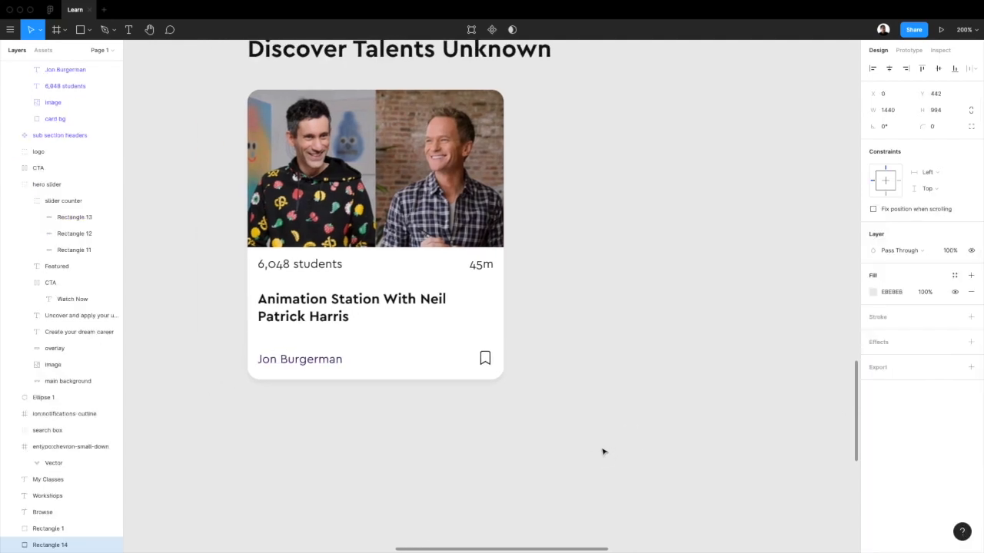
Step: Duplicate the course card into a row of four across the page width, showing the layout grids for alignment
key("shift+0")
scroll(538, 400, "up", 2)
scroll(538, 401, "right", 2)
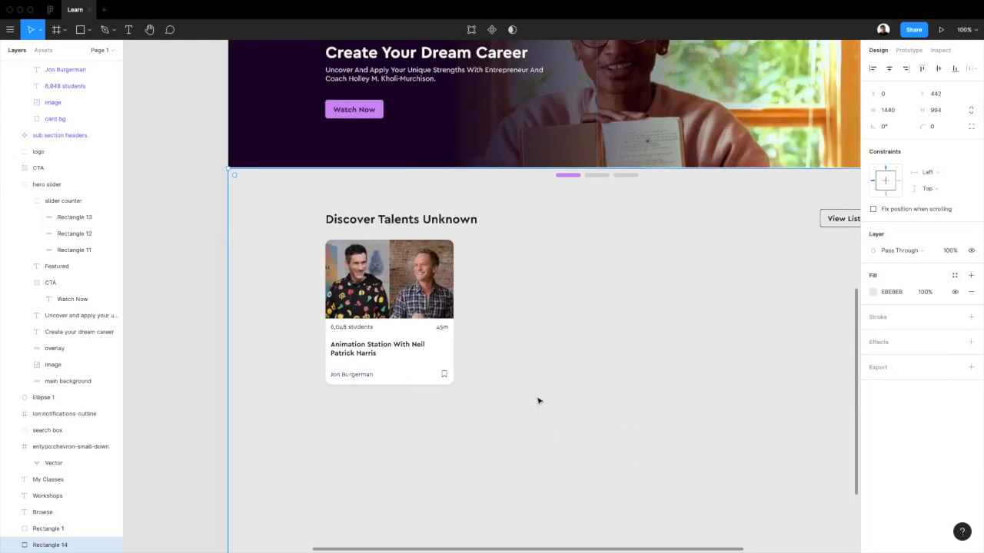
left_click(374, 282)
left_click_drag(374, 283, 623, 281)
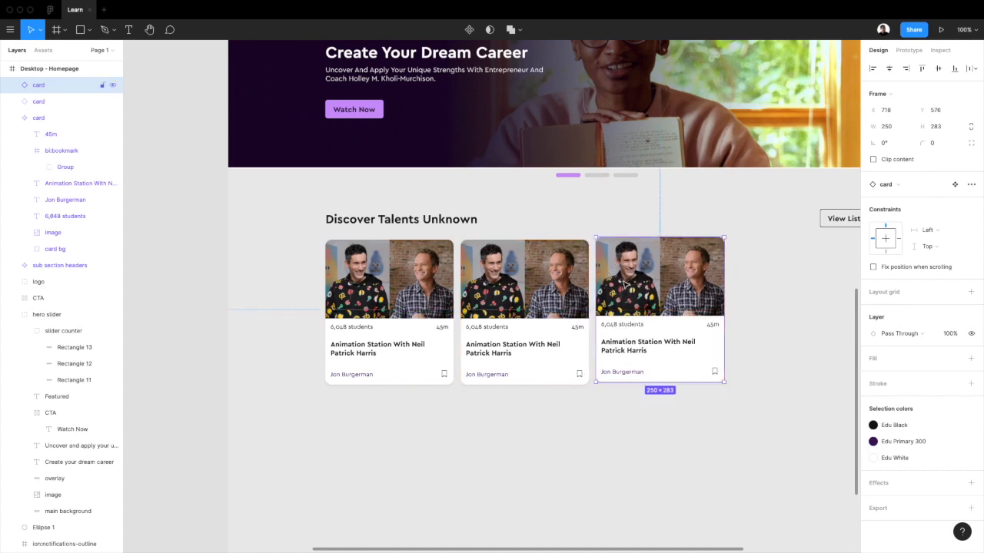
key("ctrl+g")
scroll(625, 284, "right", 2)
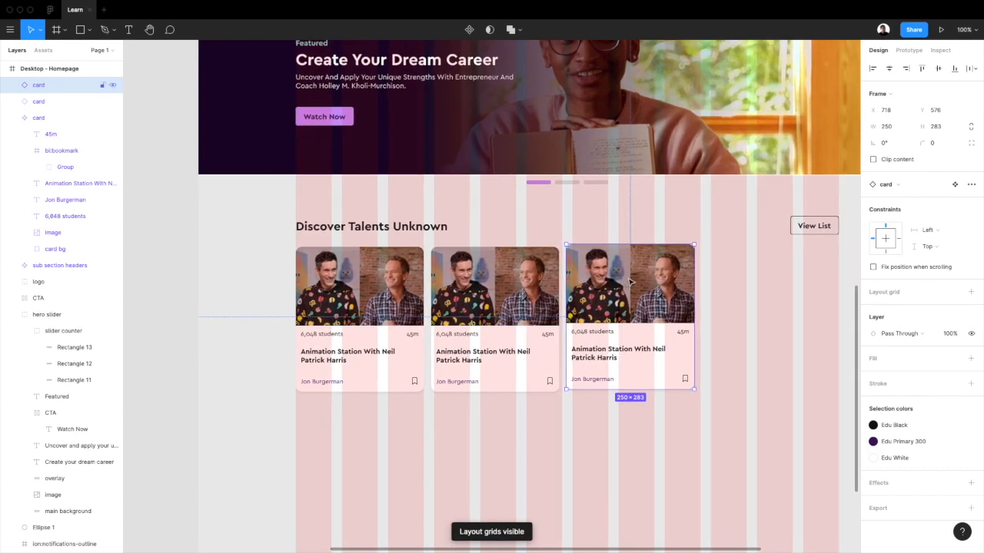
scroll(630, 282, "right", 4)
left_click_drag(555, 300, 696, 298)
Step: Tidy up the four course cards and set their horizontal spacing to 20
left_click(972, 69)
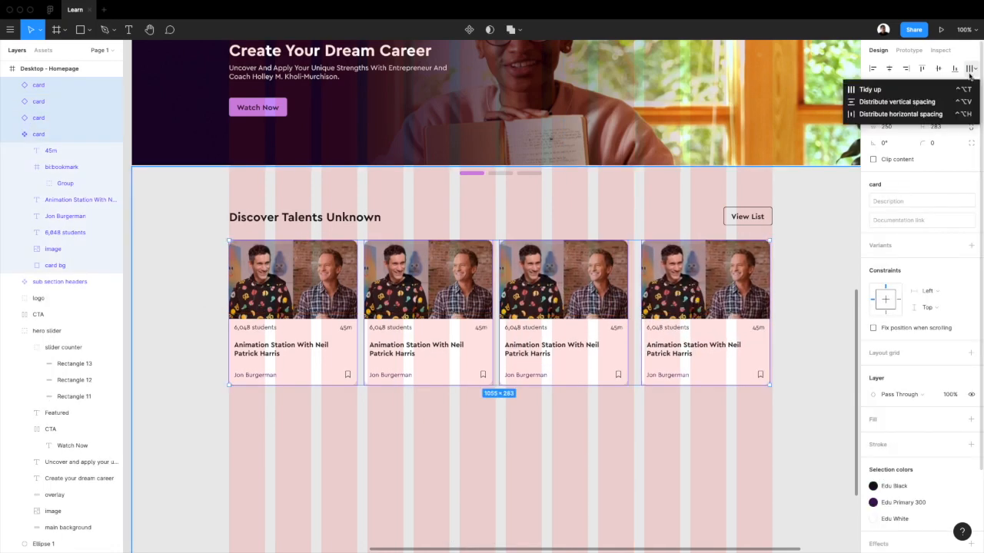
left_click(910, 91)
left_click(896, 177)
type("20")
key("Return")
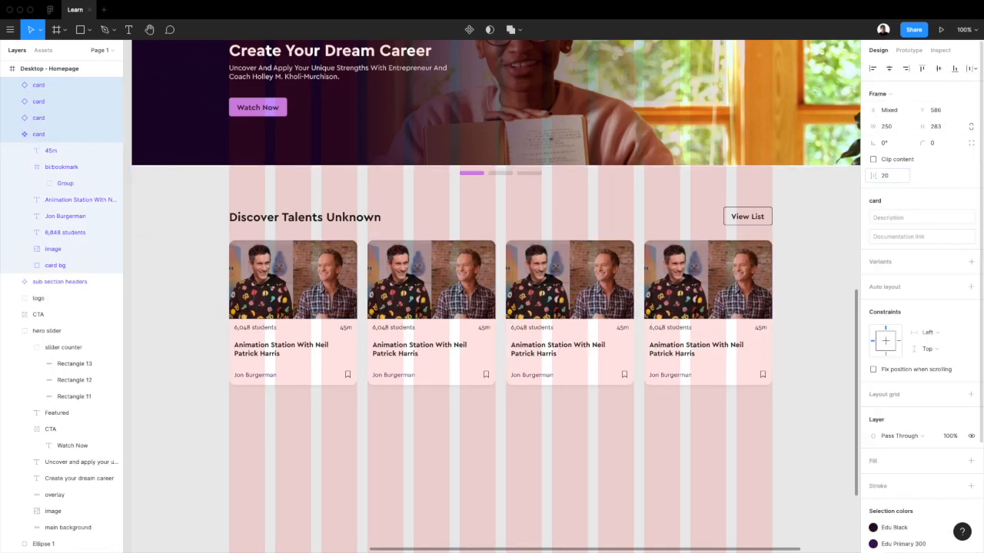
Step: Nudge the card row down by 10 and back to Y 586, and hide the layout grids
key("shift+Down")
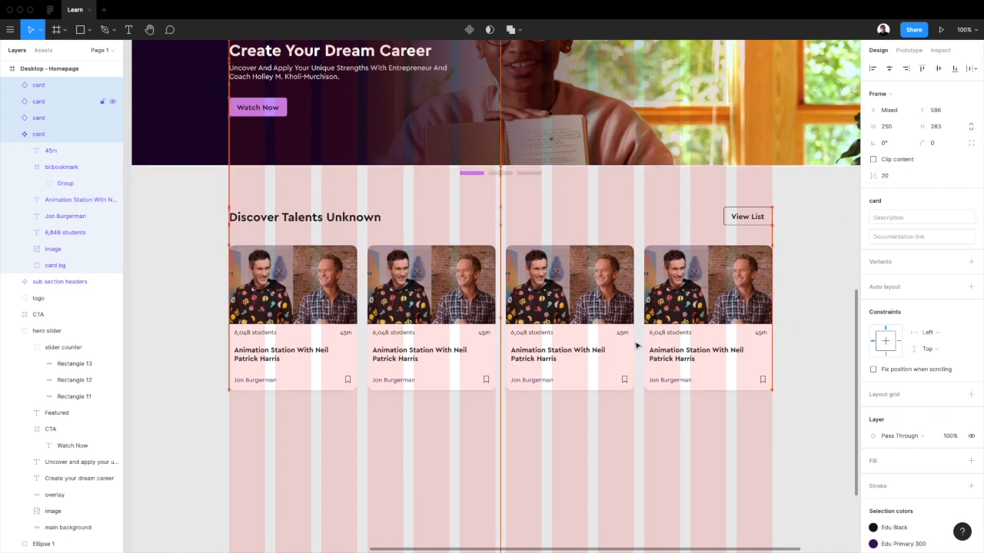
key("shift+Up")
left_click(637, 345)
key("ctrl+g")
scroll(636, 345, "left", 1)
Step: Duplicate the first course card in place and move the main card component off the homepage frame onto the empty canvas
left_click(352, 298)
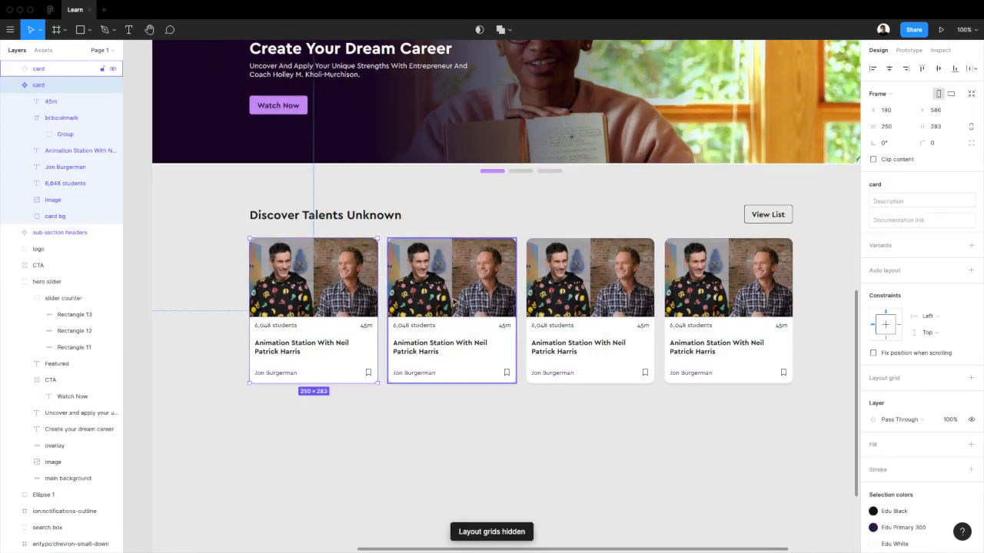
left_click(461, 299, "shift")
scroll(569, 302, "left", 5)
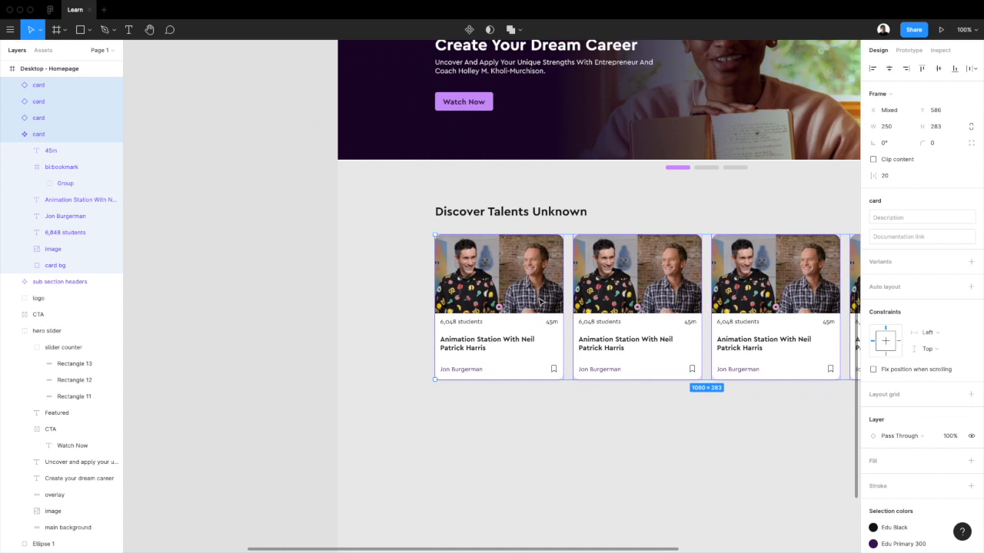
left_click(541, 302)
key("ctrl+d")
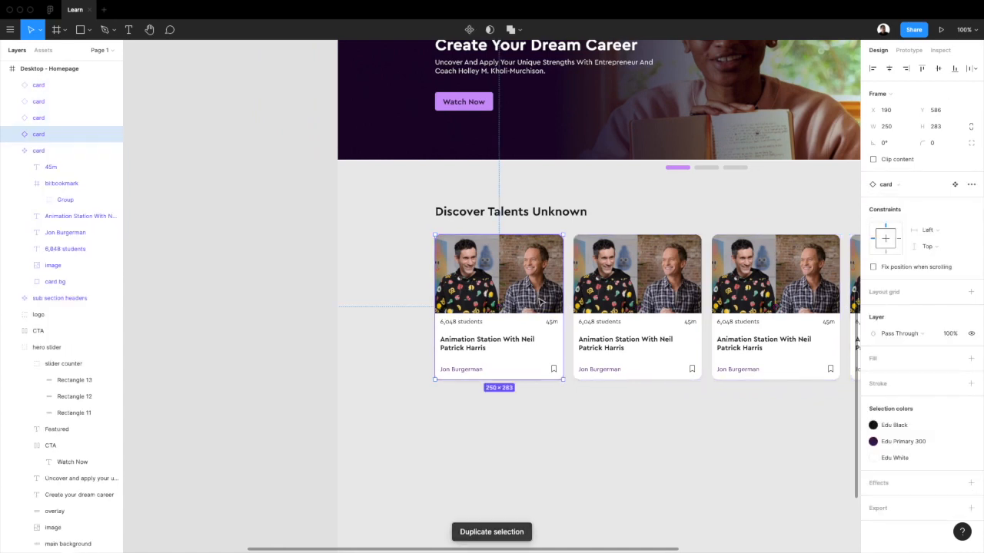
left_click(63, 151)
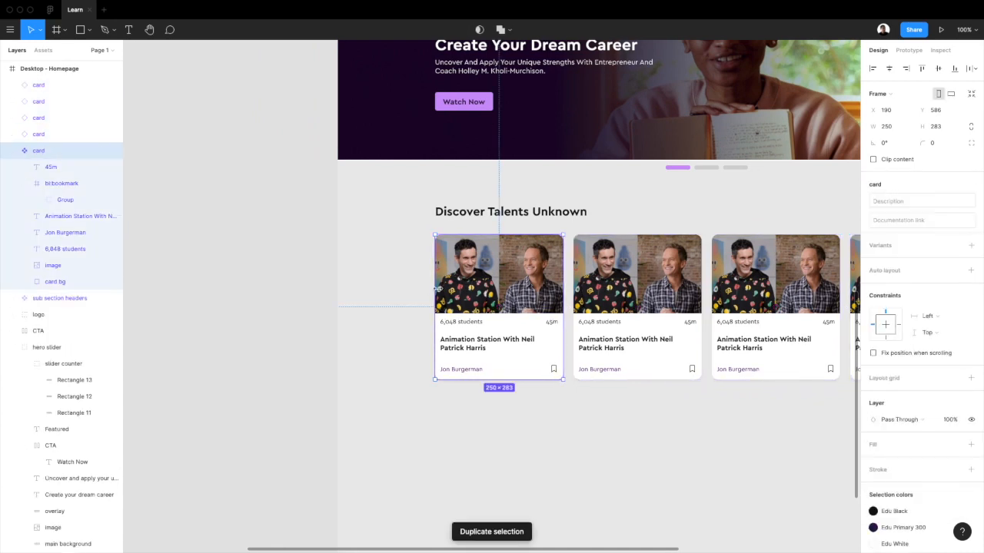
left_click_drag(475, 296, 212, 302)
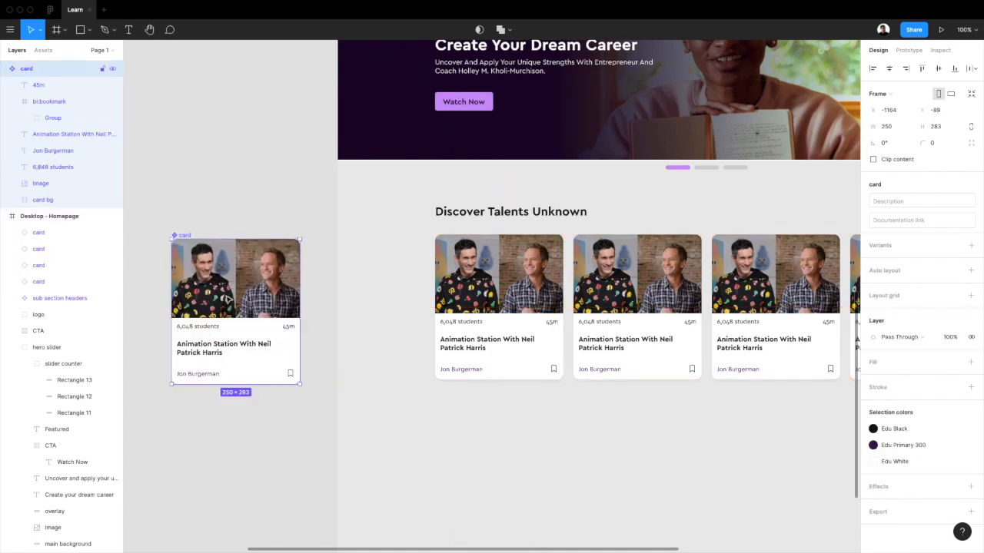
Step: Duplicate the Discover Talents Unknown header in place and move the main sub section headers component clear of the homepage frame
left_click(508, 307)
scroll(507, 307, "right", 2)
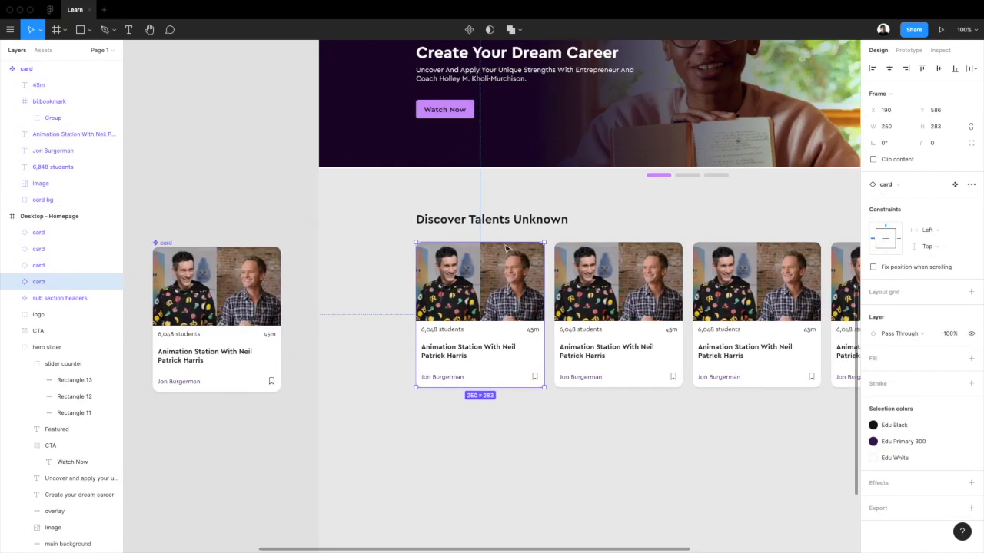
left_click(500, 224)
key("super+d")
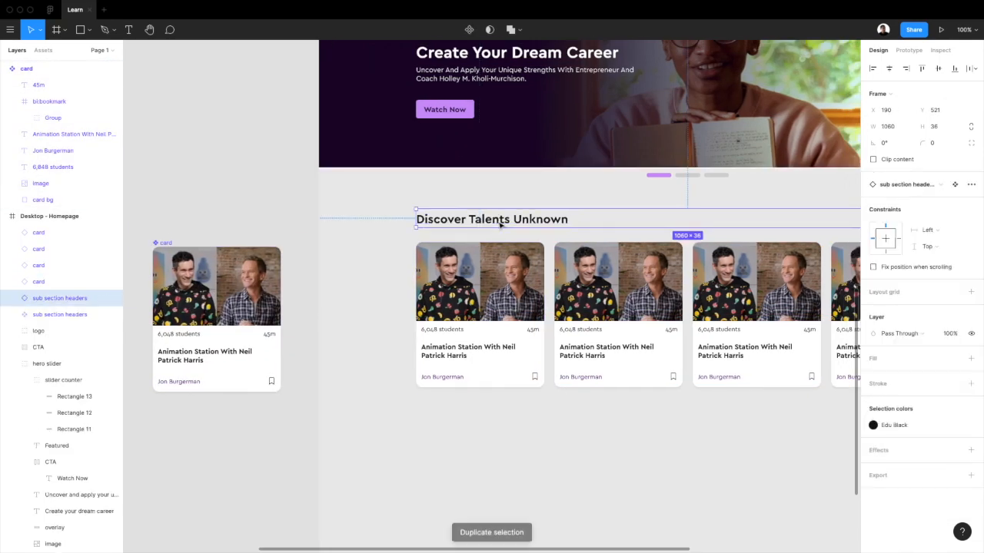
scroll(650, 184, "left", 5)
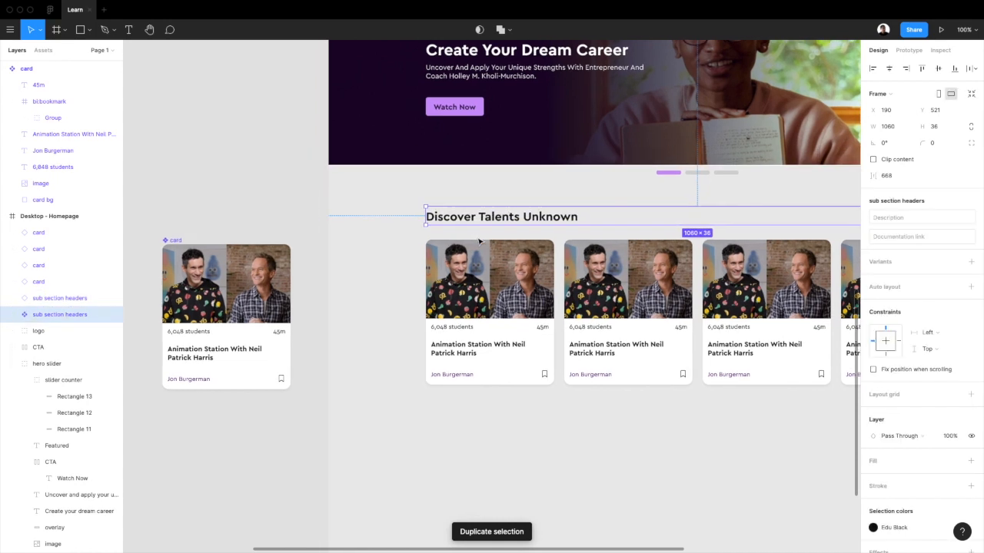
left_click_drag(637, 202, 206, 195)
scroll(206, 194, "left", 3)
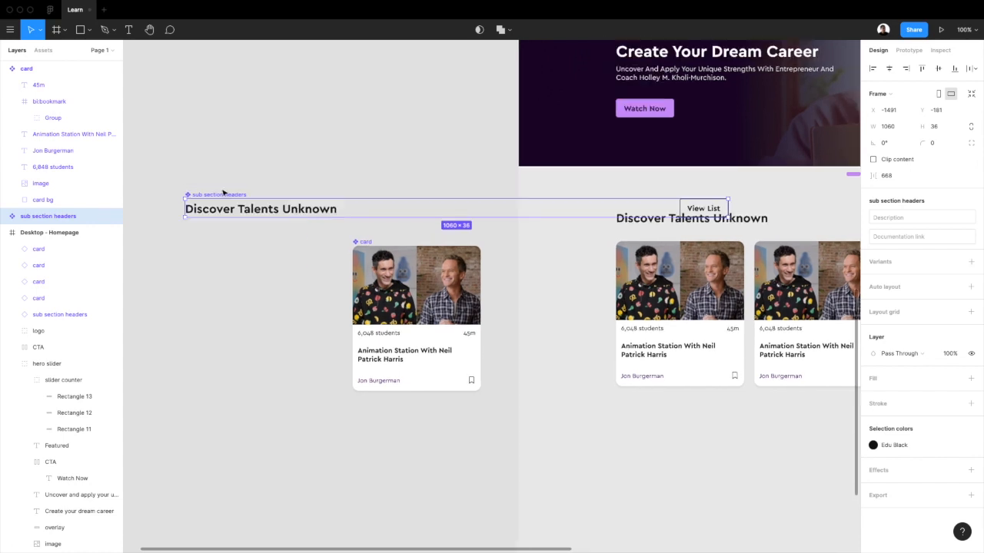
key("ctrl+minus")
scroll(224, 193, "up", 2)
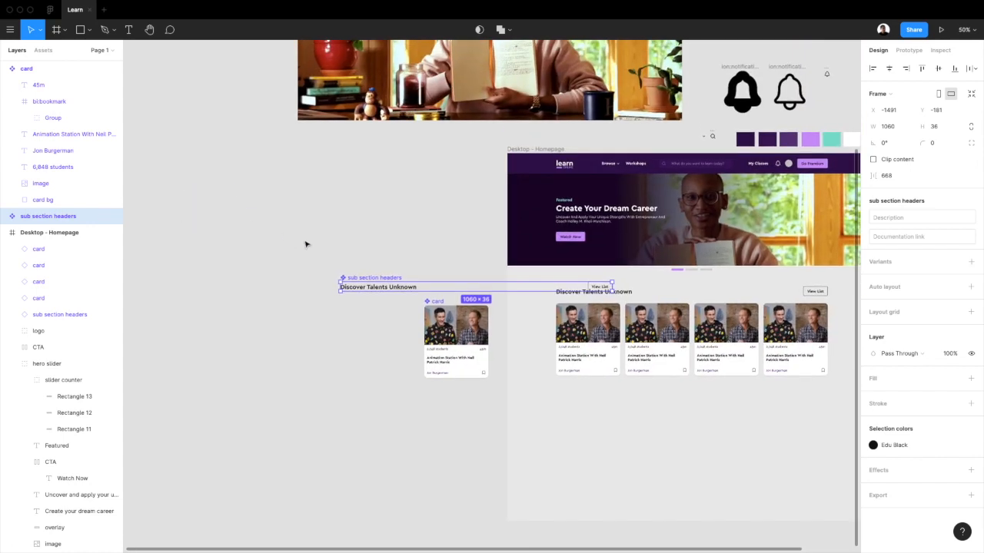
left_click_drag(377, 278, 254, 271)
left_click(476, 350)
scroll(477, 350, "right", 5)
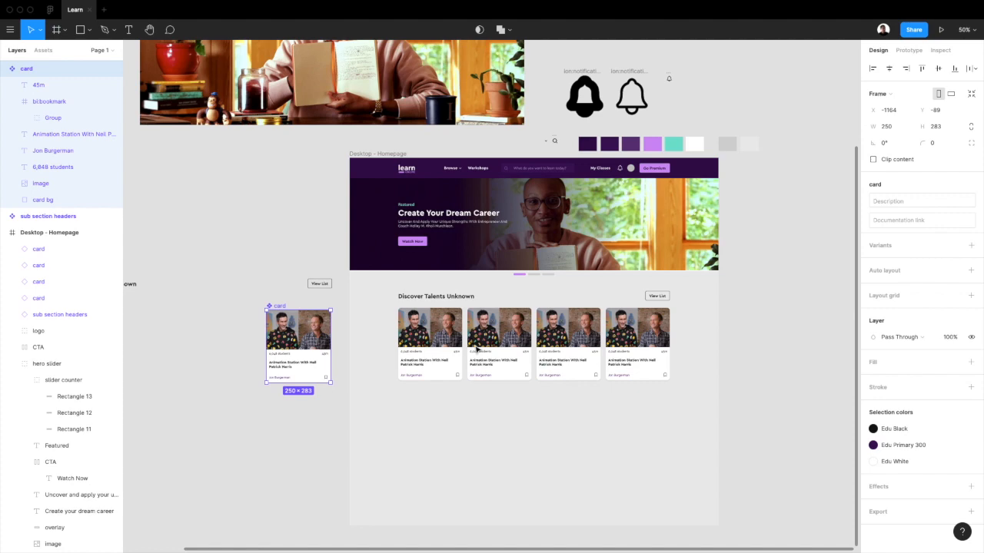
Step: Customise the second card with the title "The Hero's Journey With Kenya Barris", its instructor's name and a new photo
key("shift+0")
scroll(476, 349, "down", 1)
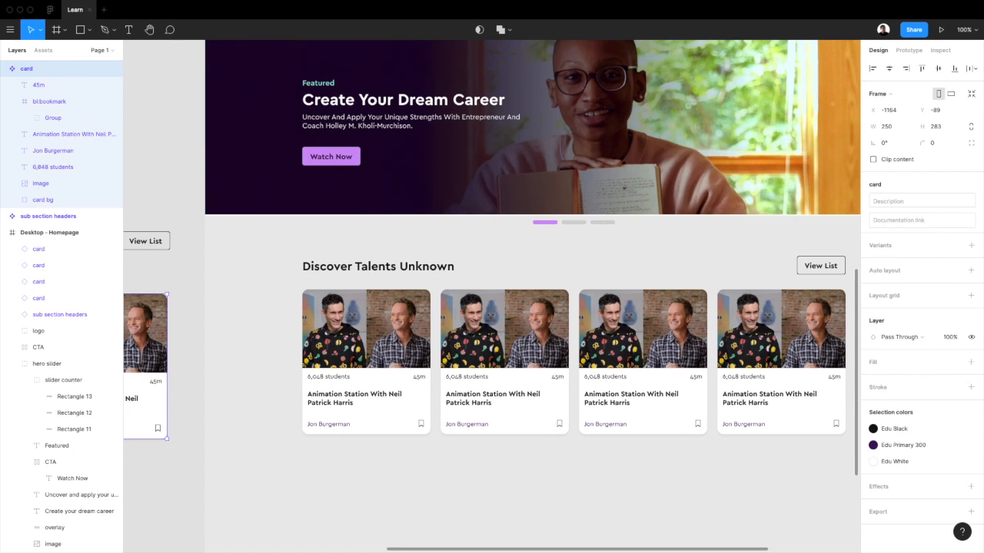
double_click(479, 400)
key("ctrl+a")
type("The Hero's Journey With Kenya Barris")
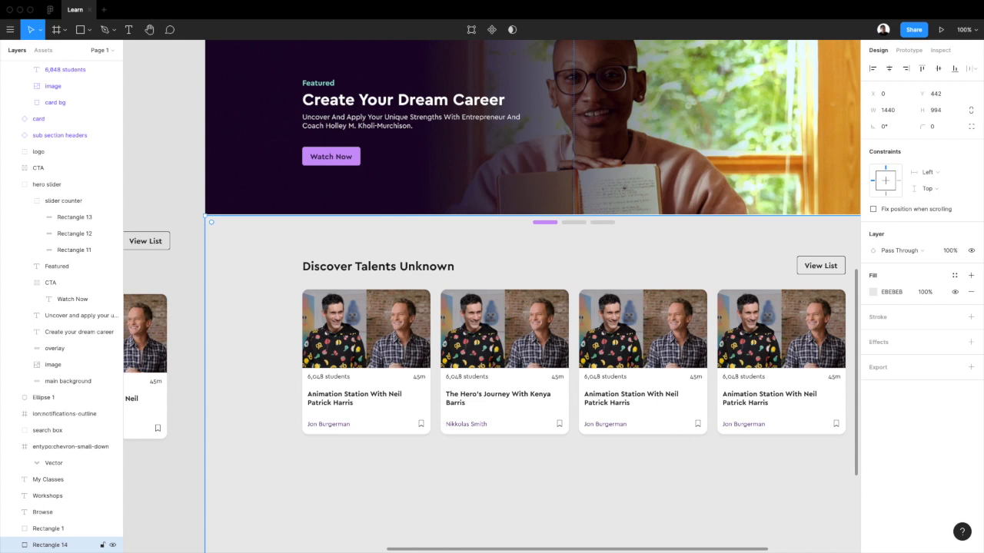
left_click(509, 330)
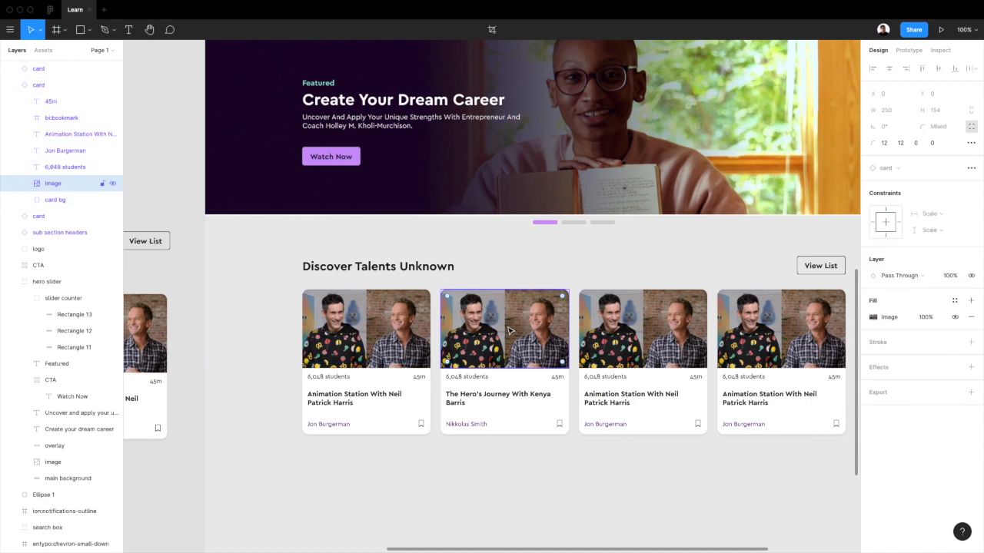
key("ctrl+v")
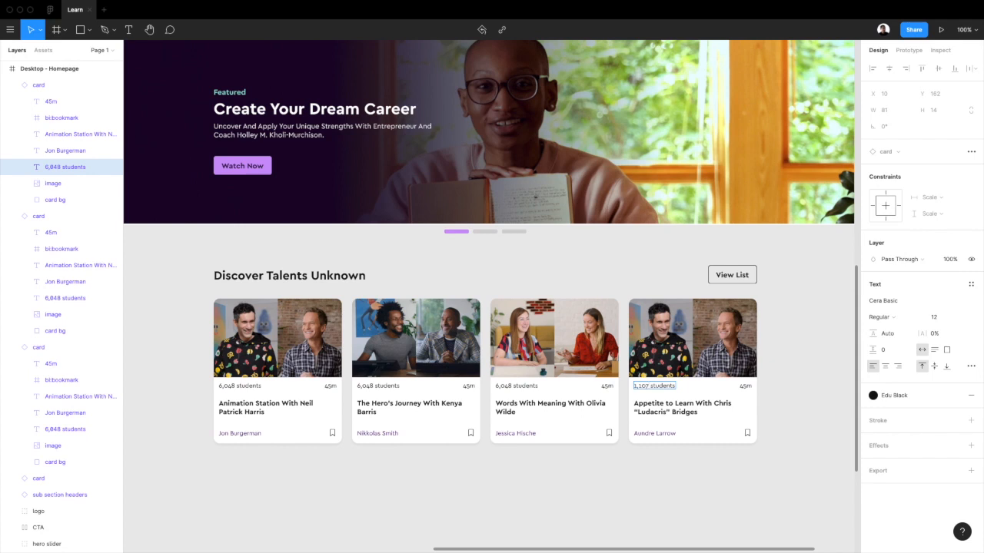
Step: Replace the fourth card's photo and set the durations to 14m on the second card and 15m on the others
left_click(699, 326)
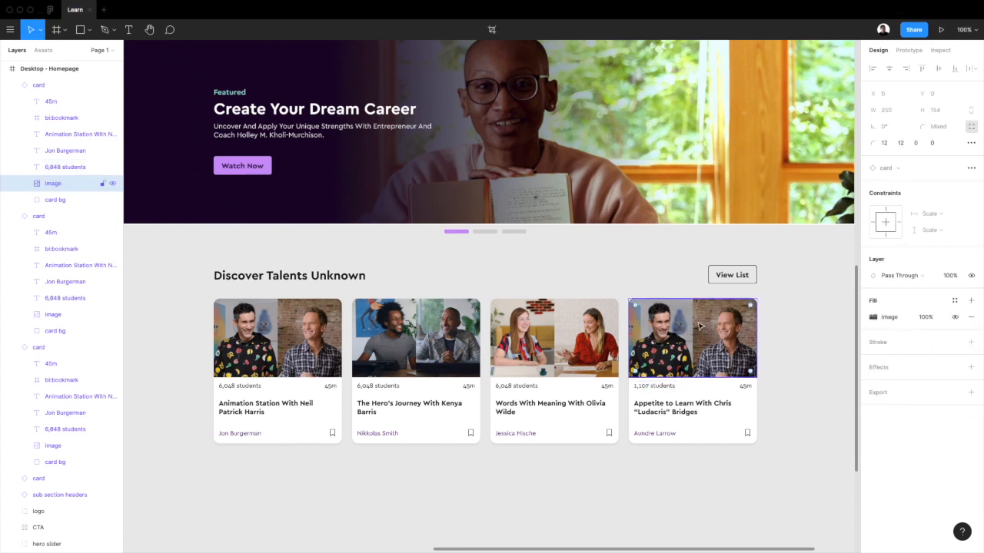
key("alt+super+v")
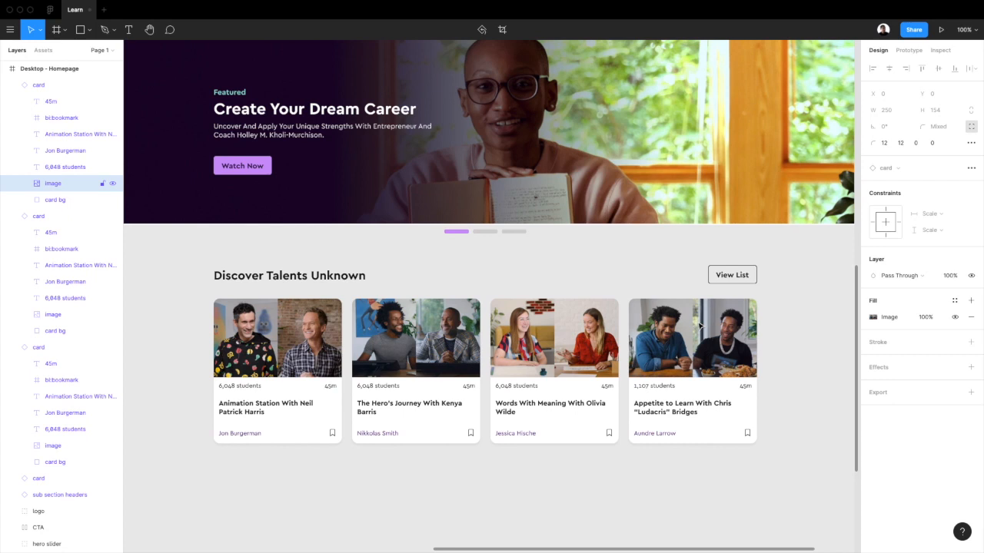
left_click(745, 385)
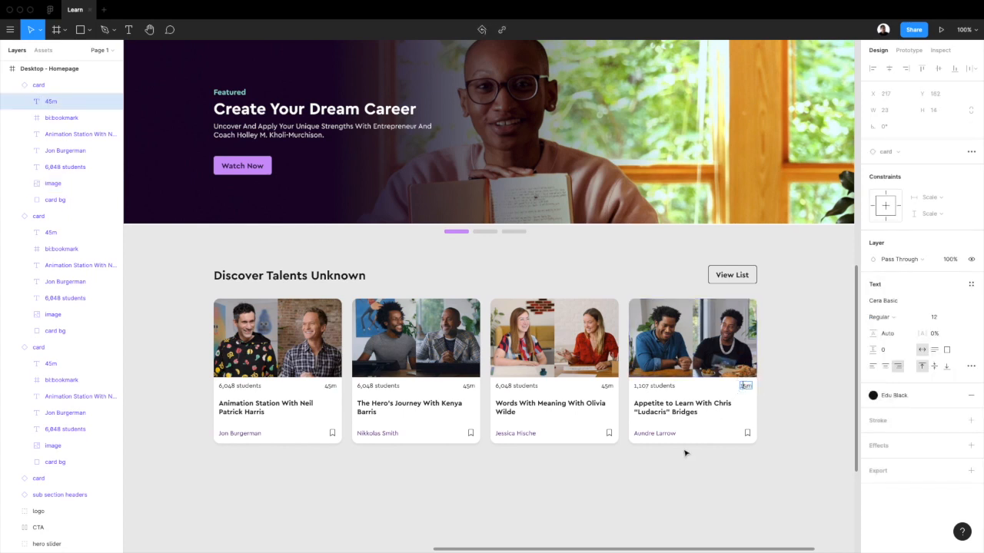
left_click(607, 391)
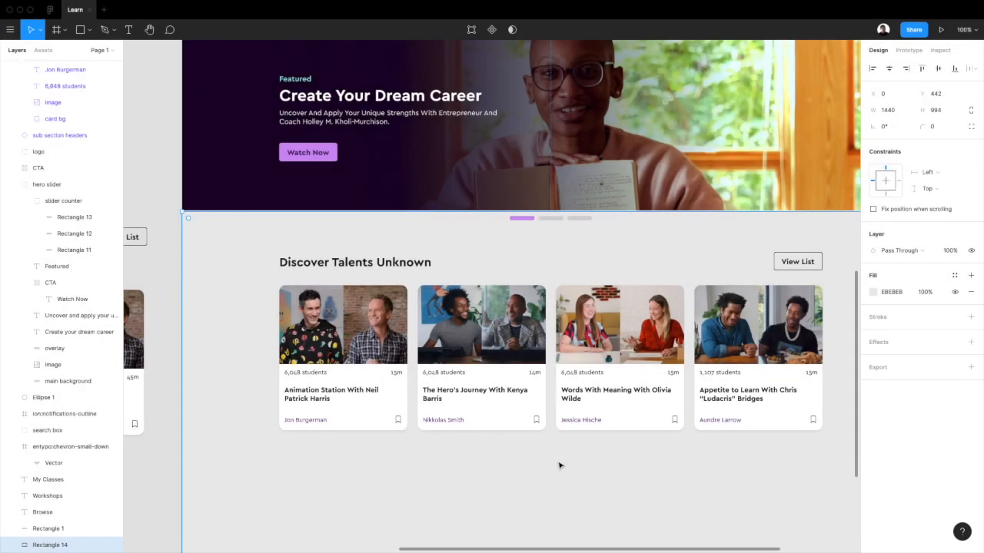
Step: Copy the hero's slider counter and place the copy centred just below the course cards at X 640, Y 889
scroll(560, 465, "up", 2)
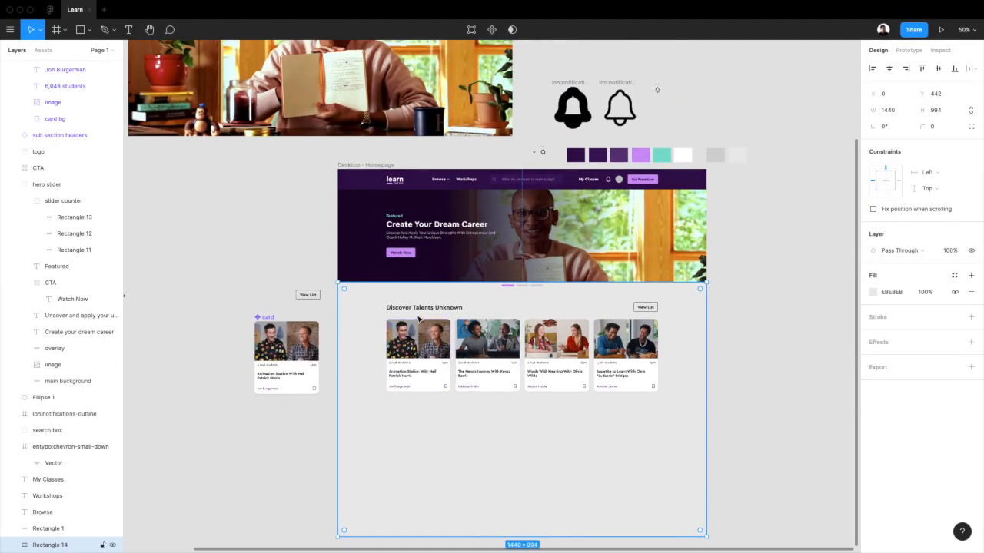
key("shift+0")
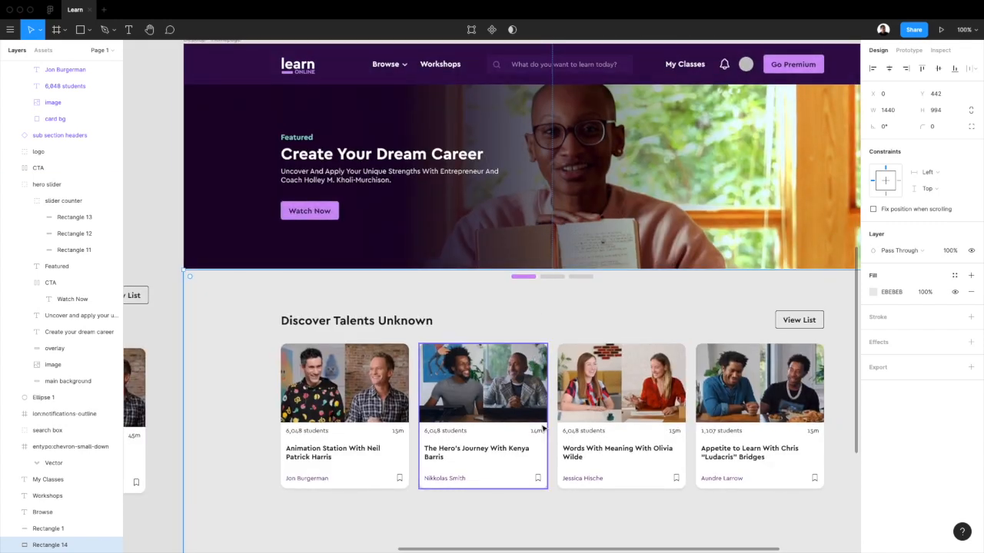
double_click(564, 276)
left_click(574, 429)
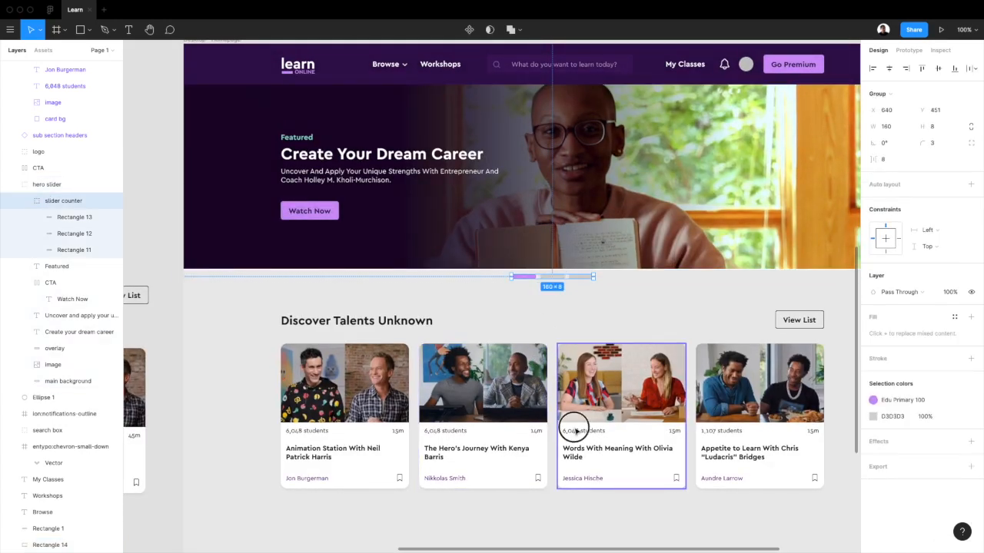
scroll(573, 428, "down", 3)
key("ctrl+v")
left_click_drag(538, 219, 560, 421)
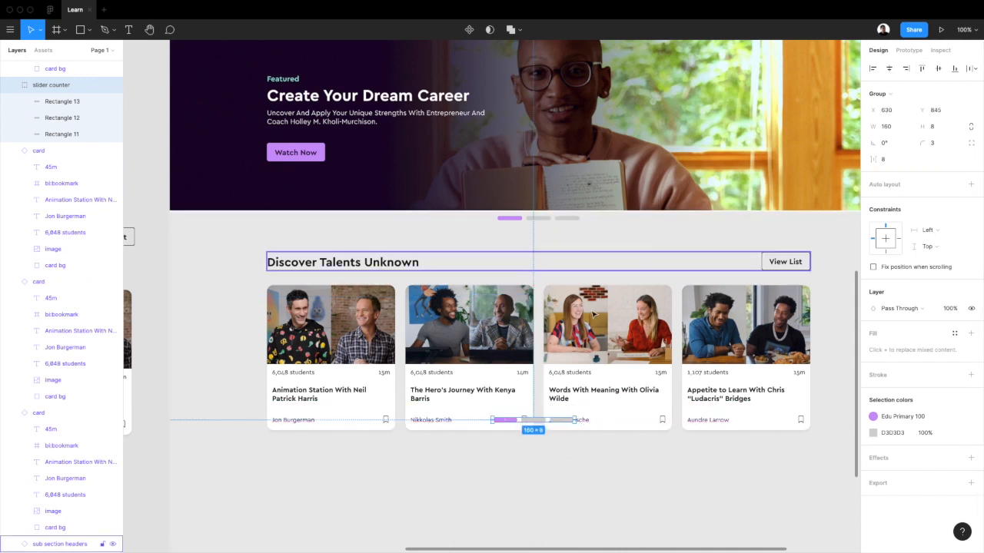
left_click_drag(538, 421, 546, 445)
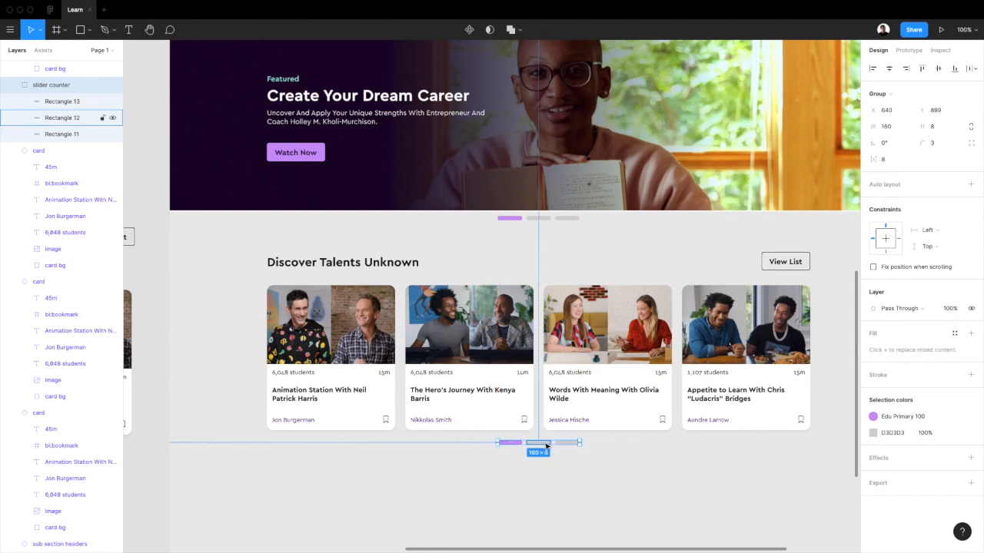
Step: Slim the copied slider counter to a height of 4 with a corner radius of 2, and reduce its overall width
left_click(937, 130)
key("Down")
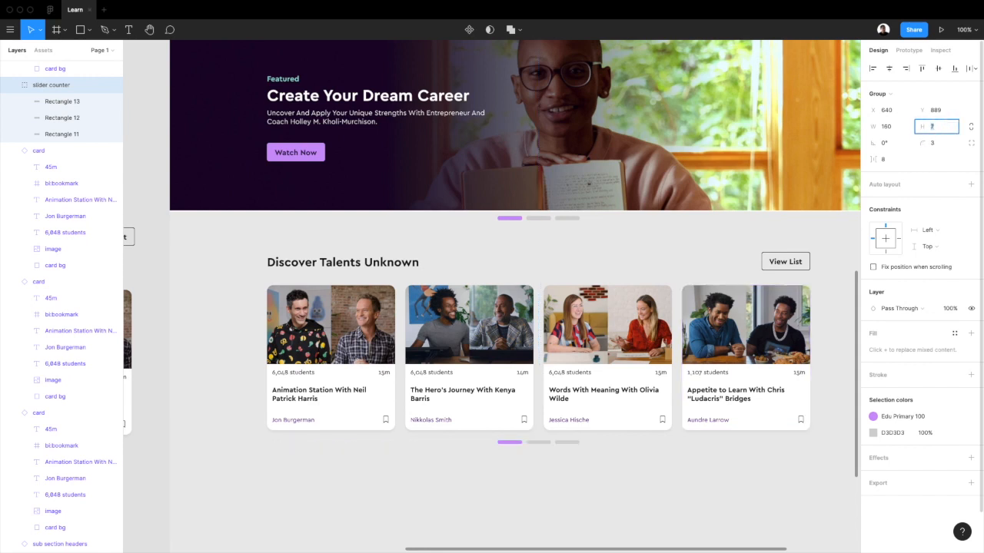
key("Up")
left_click(934, 143)
left_click(894, 160)
left_click(892, 127)
key("Down")
key("Down")
left_click(556, 492)
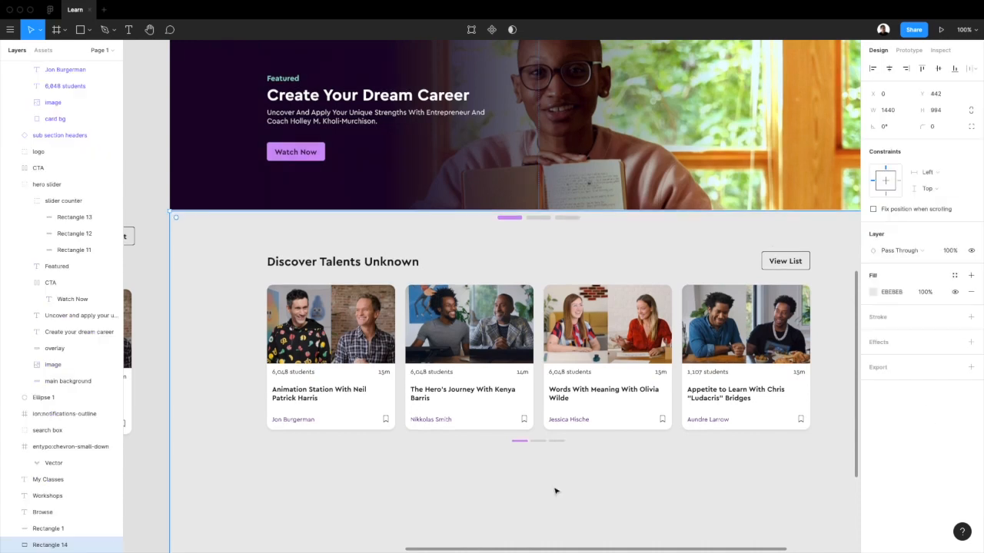
Step: Set the width of the three bars in the slider counter below the cards to 16
scroll(556, 492, "down", 1)
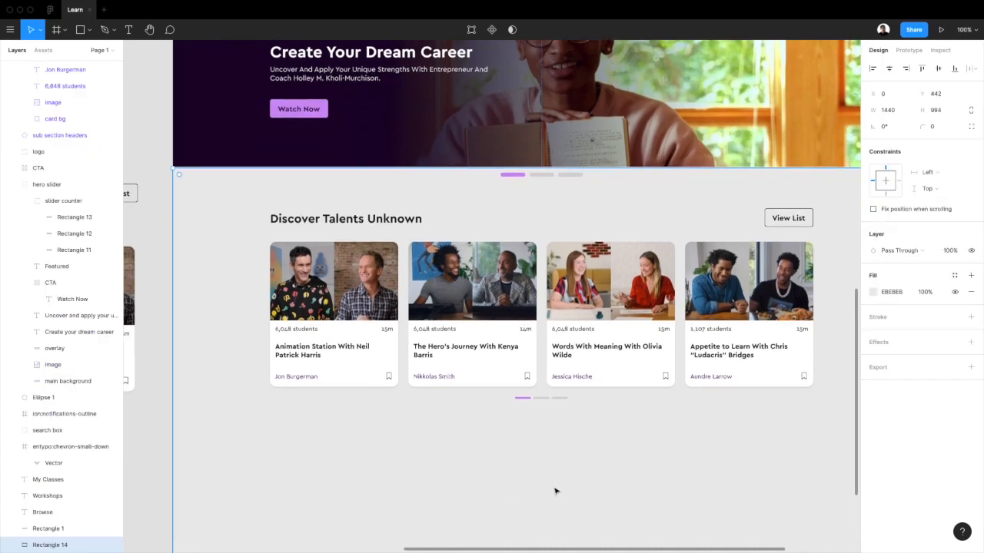
left_click(533, 398)
left_click(73, 133)
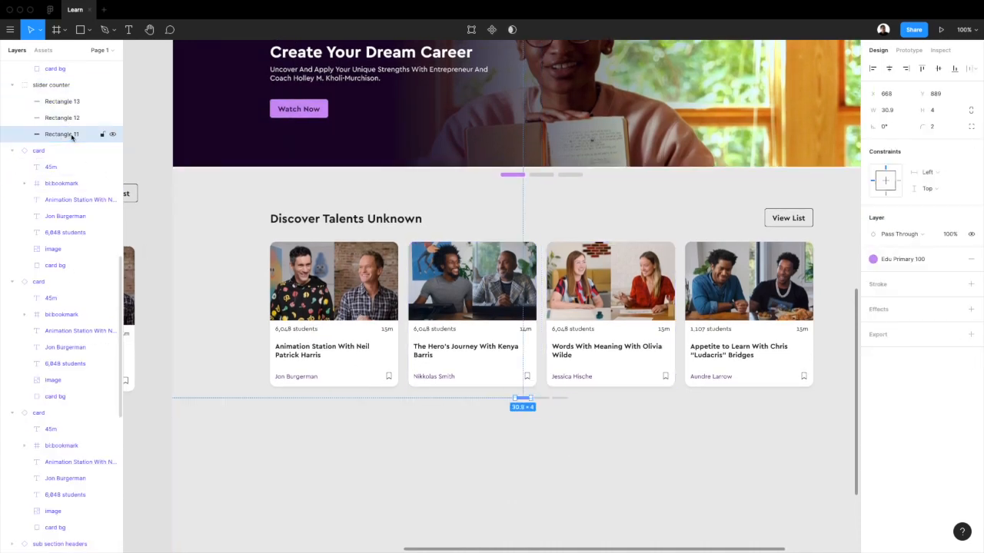
left_click(70, 101, "shift")
left_click(891, 110)
key("Return")
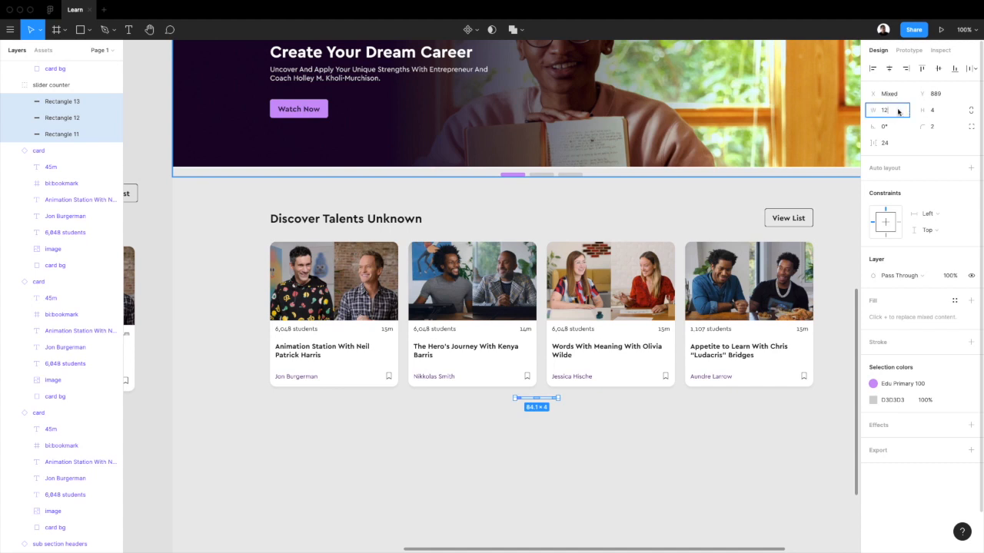
type("16")
key("Return")
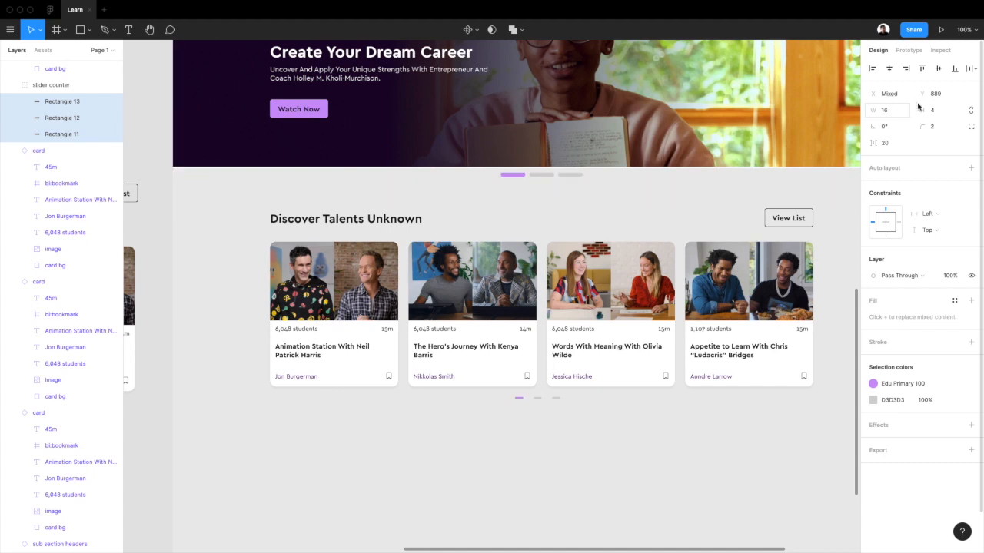
Step: Set the spacing between the three bars to 4 and centre the slider counter group horizontally on the page
left_click(889, 144)
key("Return")
left_click(883, 143)
type("4")
key("Return")
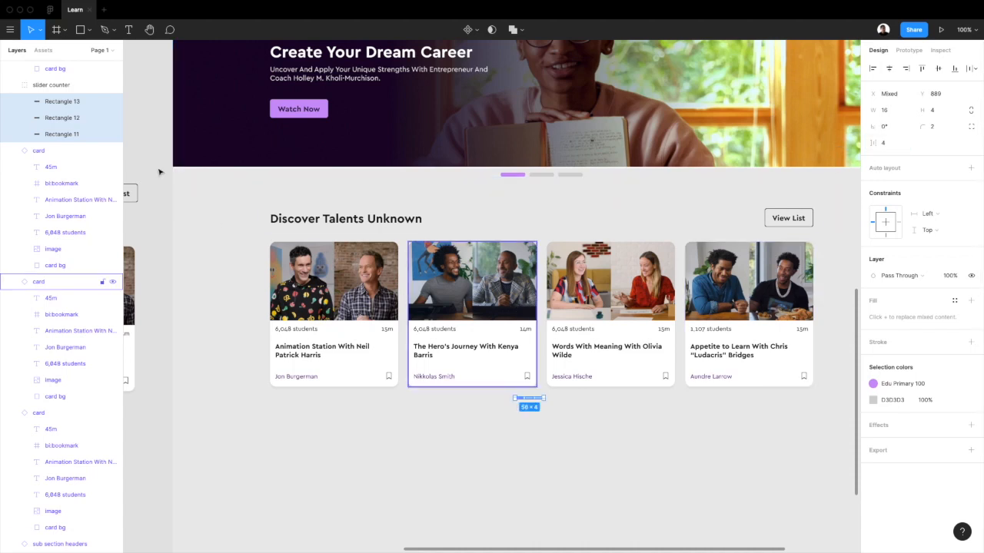
left_click(52, 85)
left_click(891, 68)
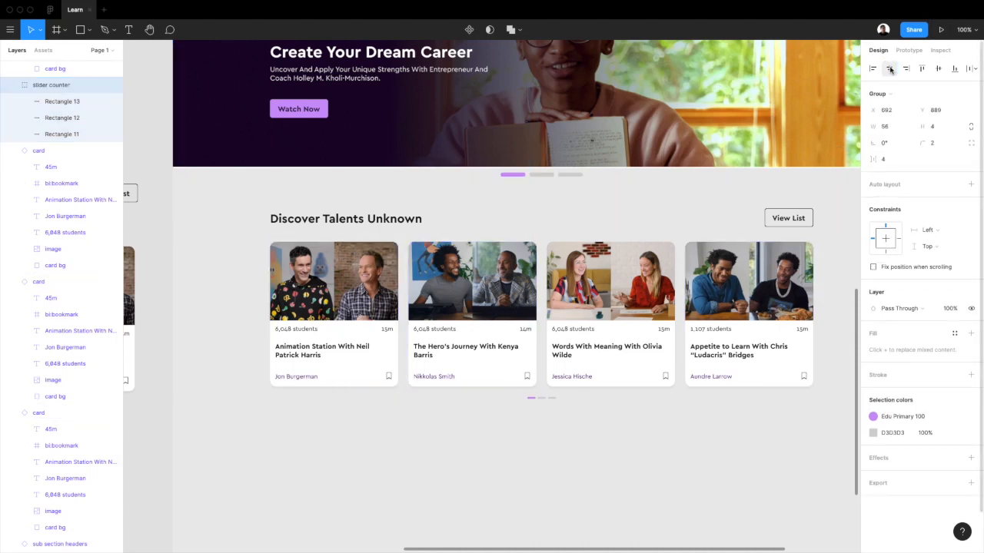
Step: Change the active bar's colour style in the lower slider counter to Edu Primary 200
left_click(899, 418)
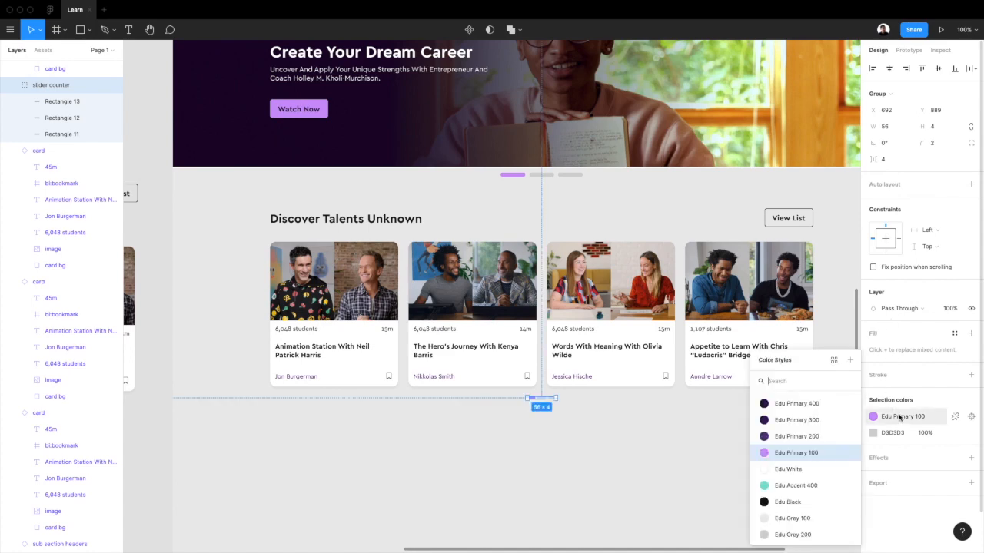
left_click(795, 444)
left_click(662, 449)
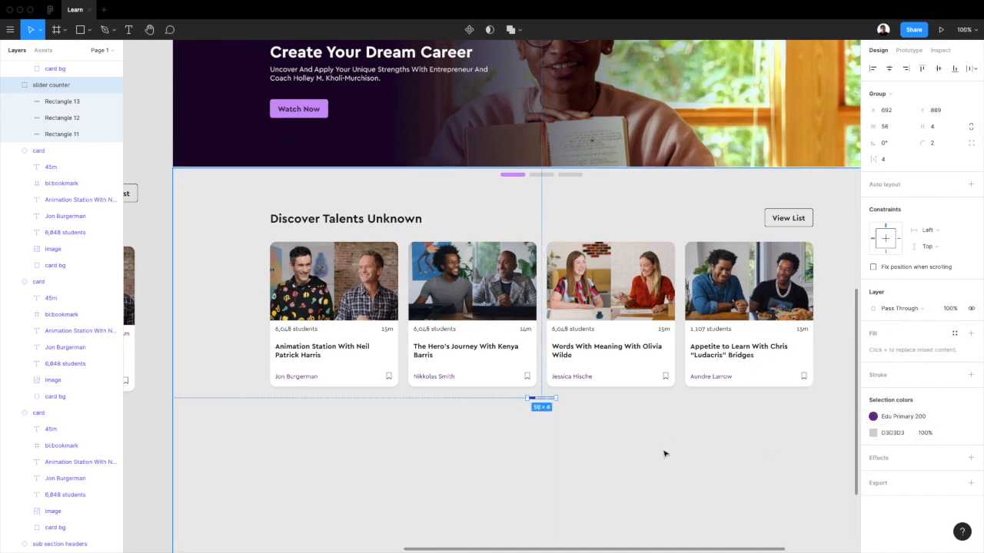
scroll(664, 452, "left", 2)
left_click(575, 297, "shift")
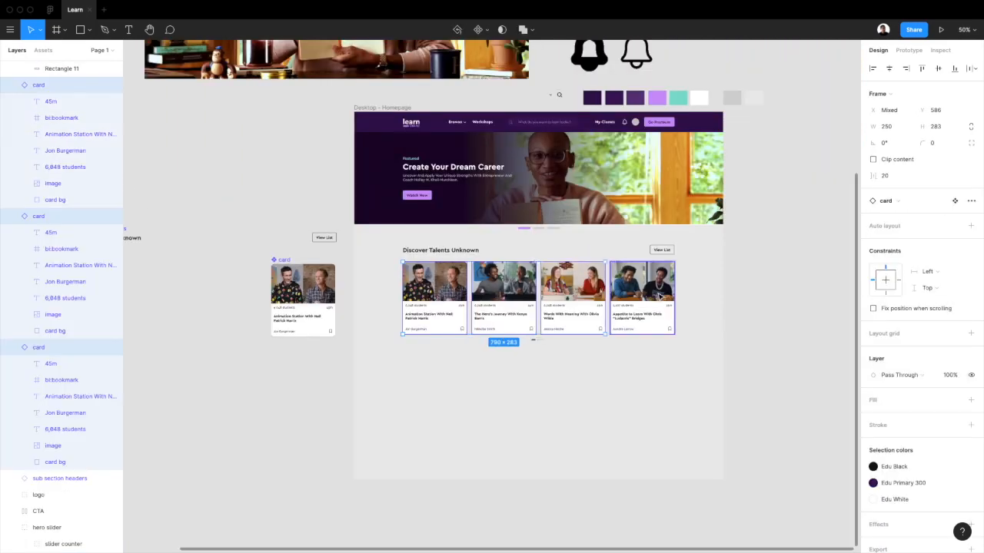
left_click(660, 296, "shift")
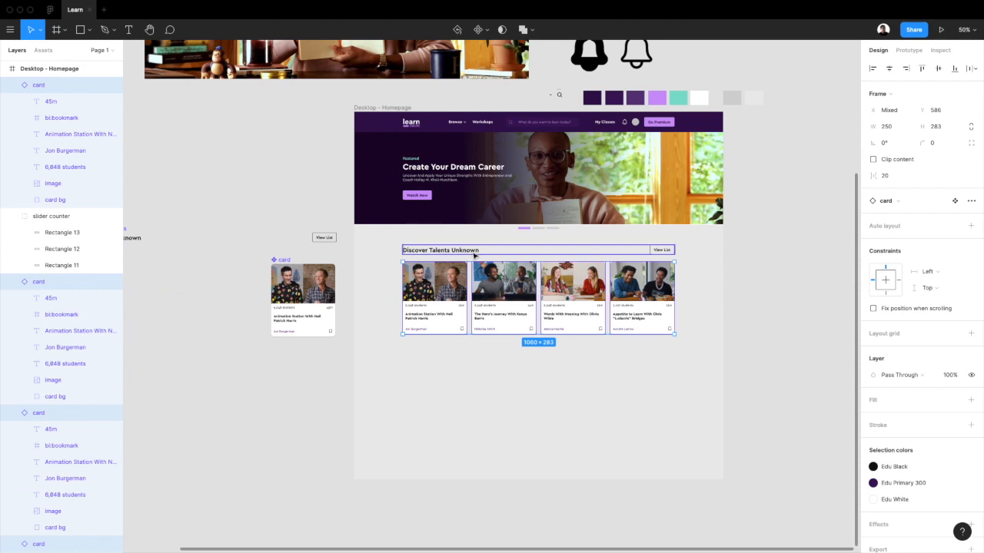
left_click(433, 253, "shift")
left_click(745, 361)
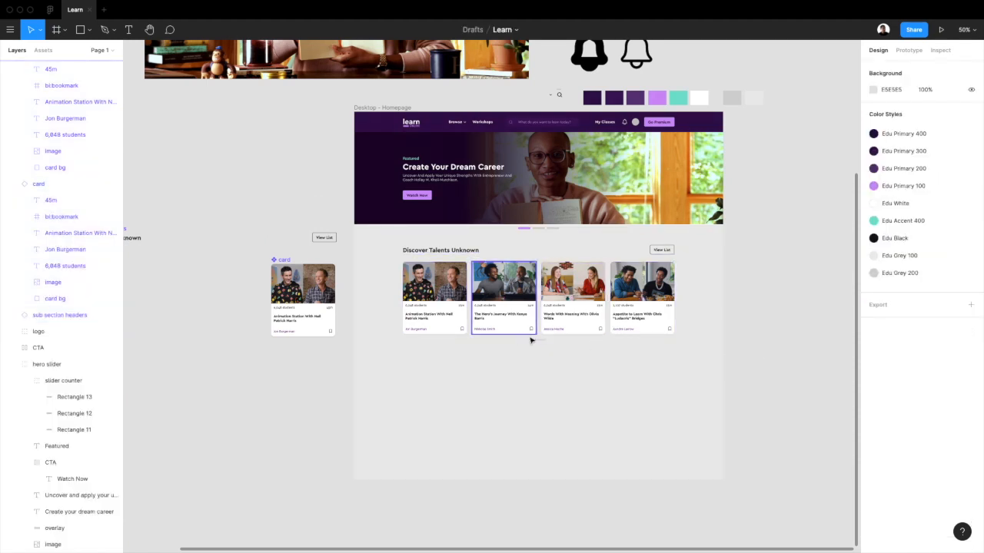
Step: Group the lower slider counter, the four course cards and their "Discover Talents Unknown" header together
left_click(538, 340)
left_click(442, 302)
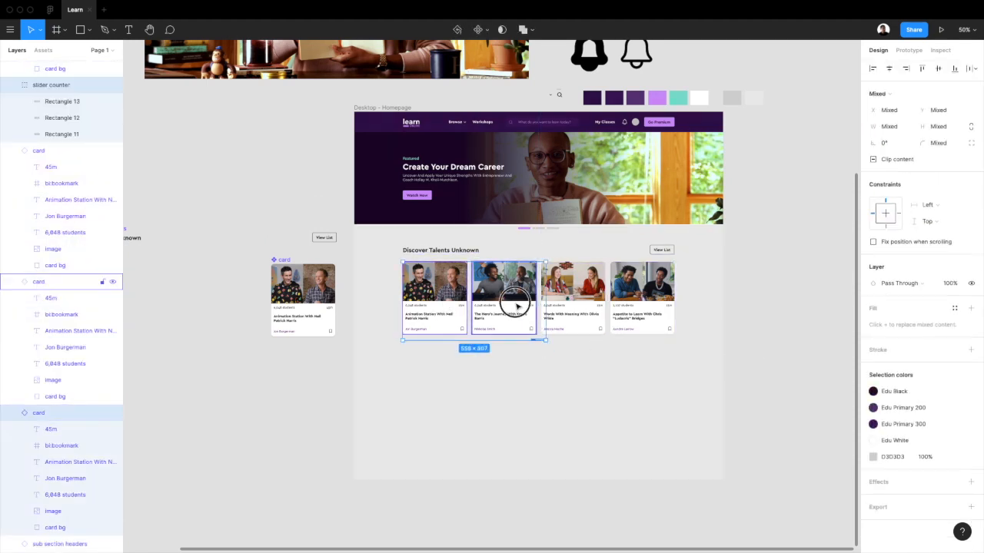
left_click(512, 305, "shift")
left_click(573, 327, "shift")
left_click(635, 301, "shift")
left_click(468, 255, "shift")
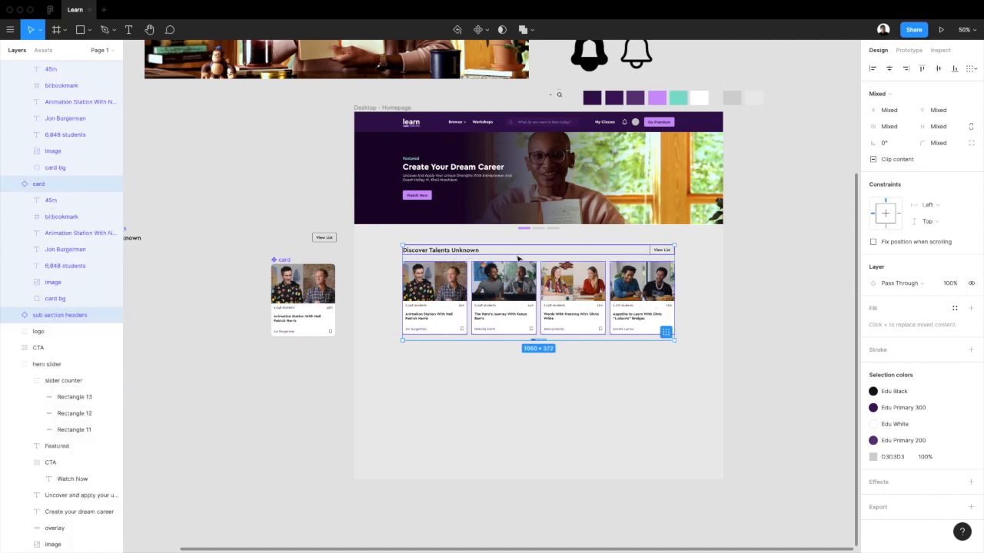
key("ctrl+g")
Step: Rename the group as "section" and turn it into a component
double_click(47, 135)
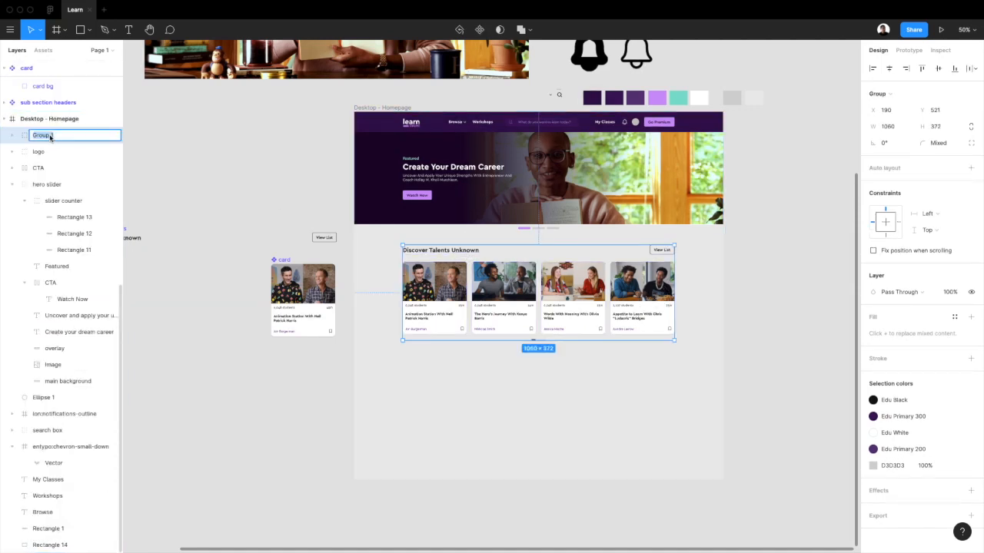
type("section")
key("Return")
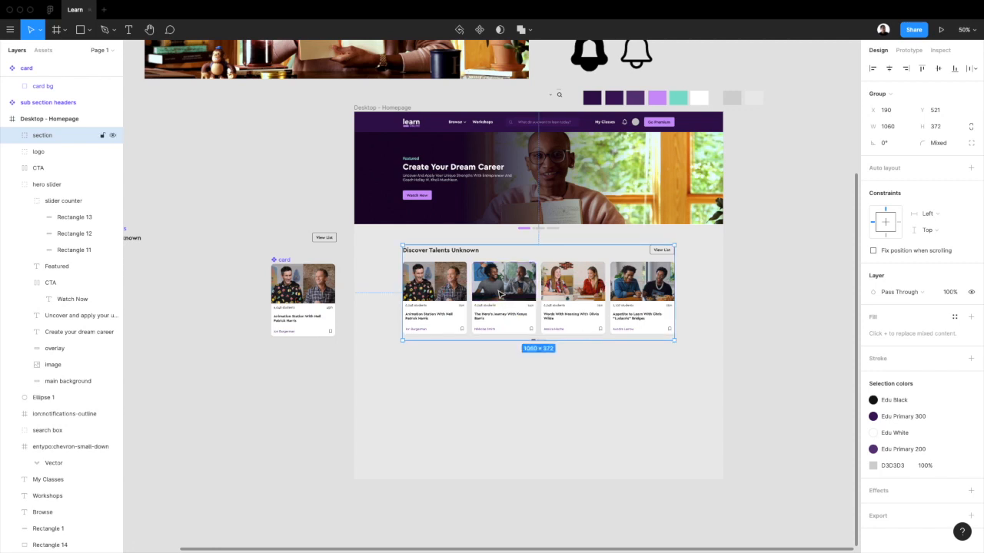
key("ctrl+alt+g")
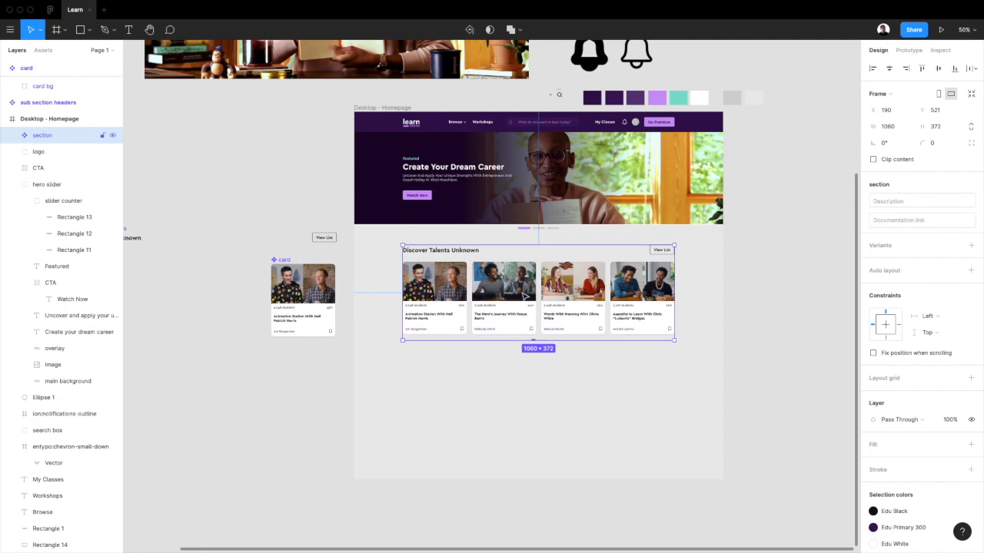
Step: Duplicate the section component in place and move the main component off the homepage onto the empty canvas beside it
key("ctrl+d")
scroll(524, 297, "down", 1)
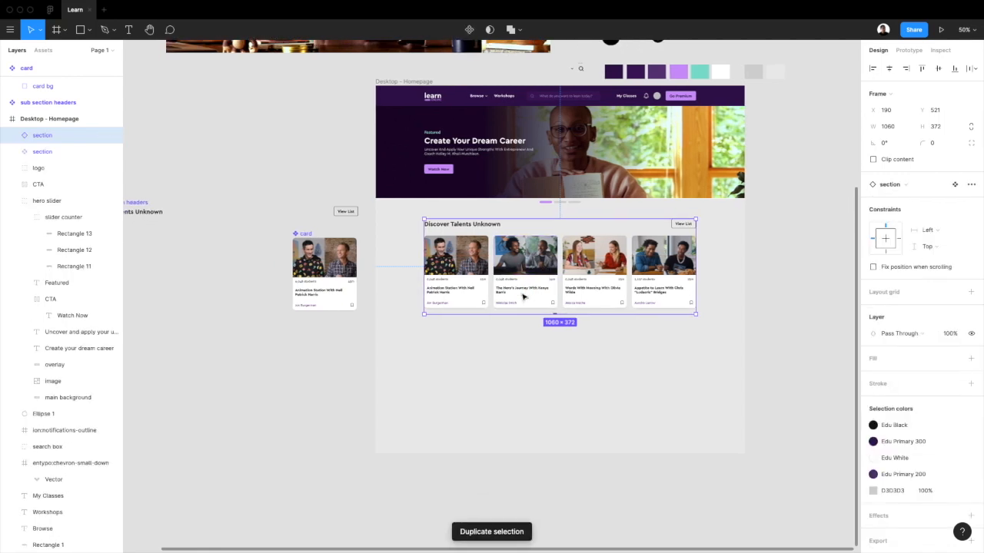
left_click(48, 155)
left_click_drag(539, 260, 197, 375)
Step: Place a copy of the section below the first card row and change its title to "Recommended For You"
left_click_drag(591, 256, 590, 359)
double_click(492, 335)
double_click(492, 335)
type("Recommended")
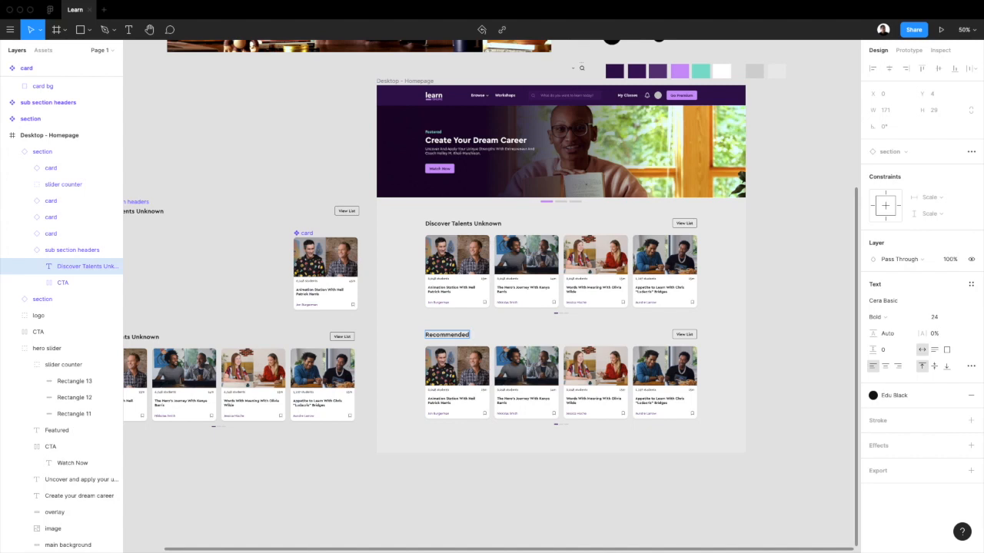
type("For Y")
key("Escape")
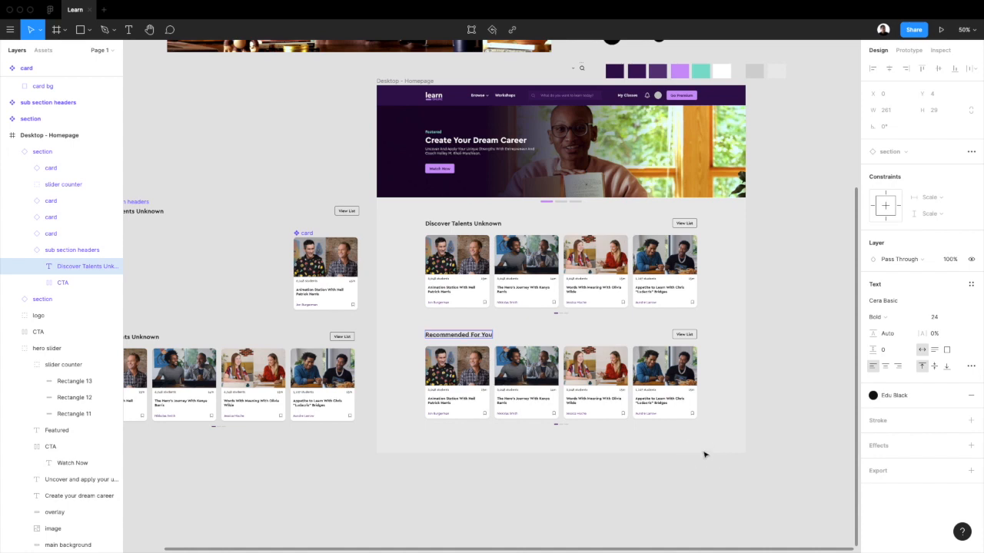
Step: Change the button label in the "Recommended For You" header to "View All"
scroll(703, 454, "down", 2)
left_click(682, 282)
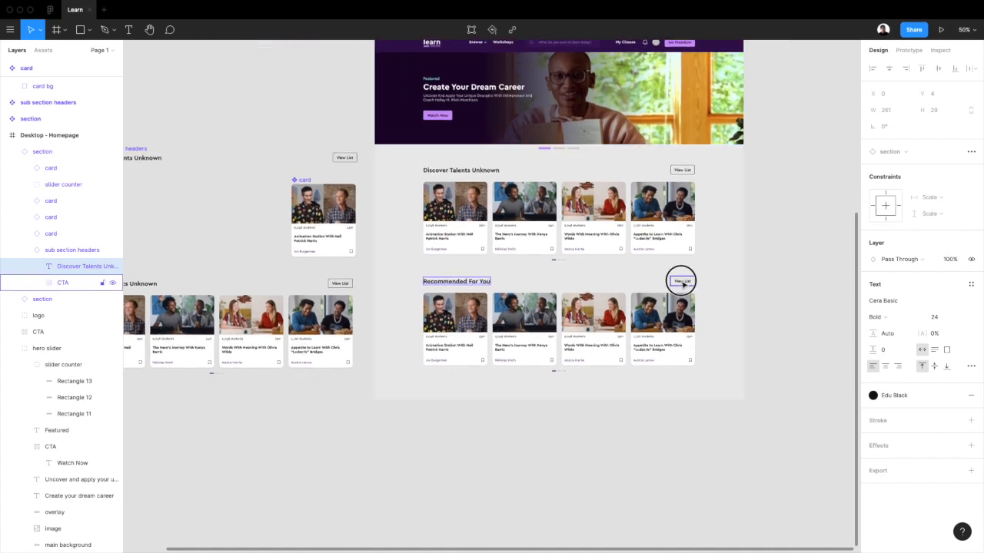
left_click(682, 282)
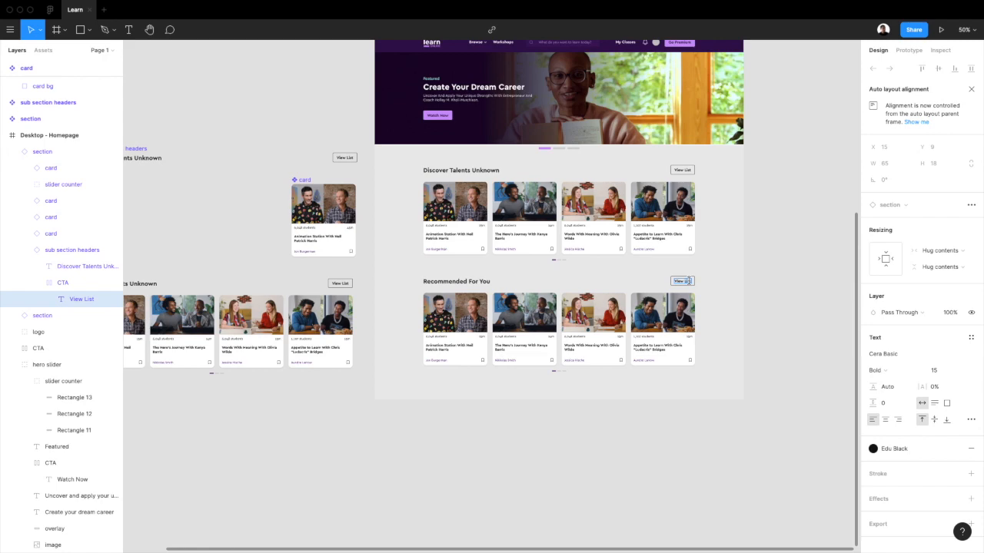
double_click(688, 281)
type("View All")
left_click(663, 433)
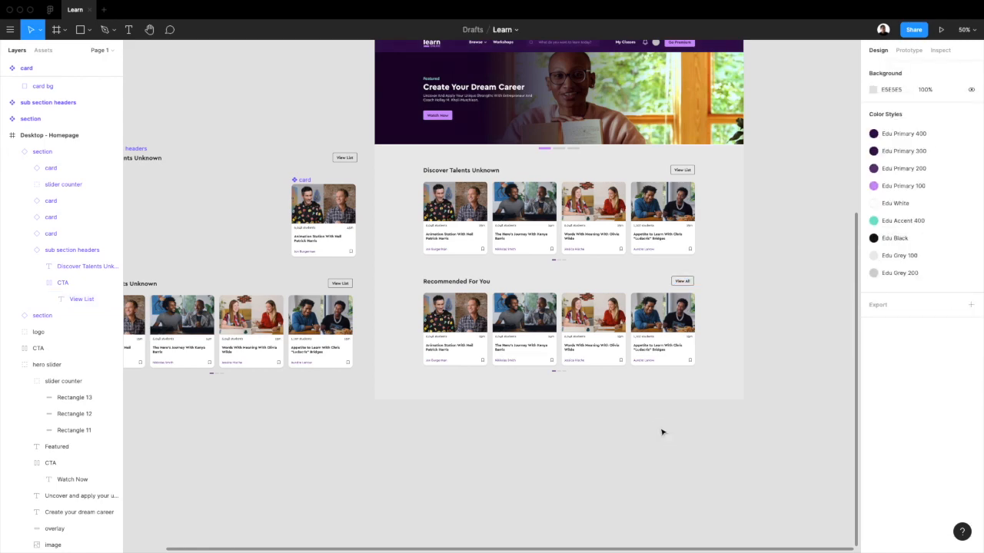
Step: Draw a frame of about 50 × 50 and place it on the empty canvas beside the main card component
key("super+equal")
scroll(646, 437, "down", 1)
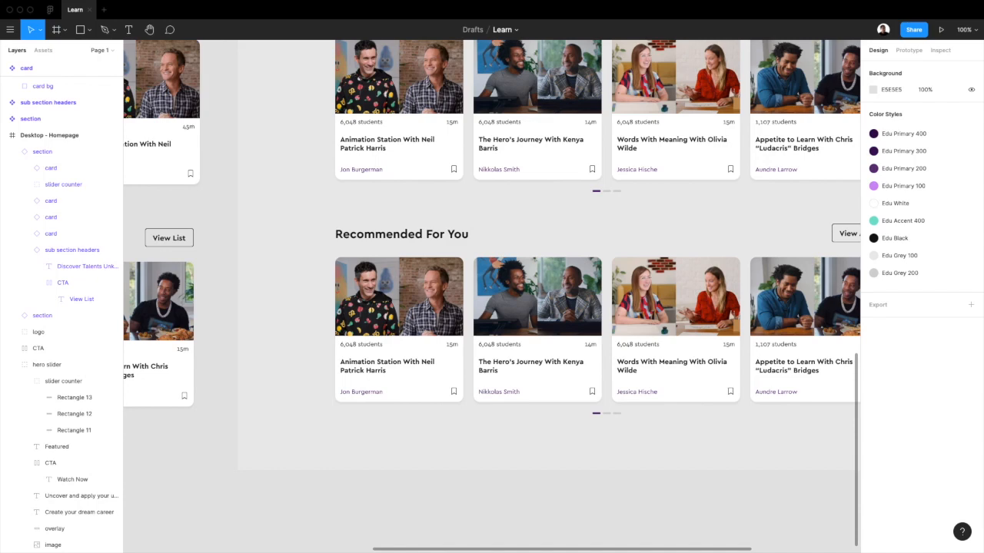
scroll(354, 275, "up", 2)
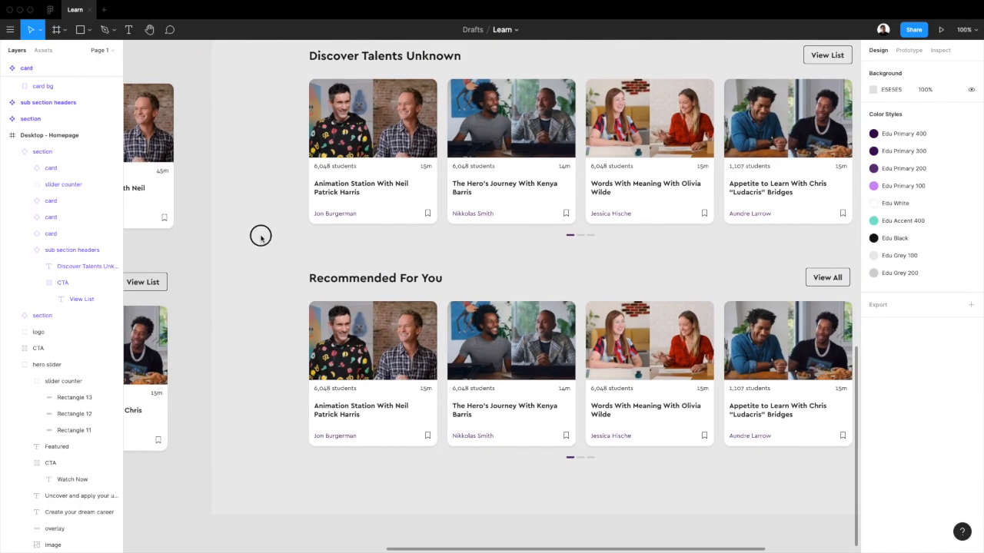
scroll(260, 237, "left", 5)
scroll(261, 240, "up", 3)
scroll(262, 238, "left", 2)
scroll(261, 239, "up", 1)
left_click_drag(323, 234, 241, 237)
scroll(241, 237, "left", 2)
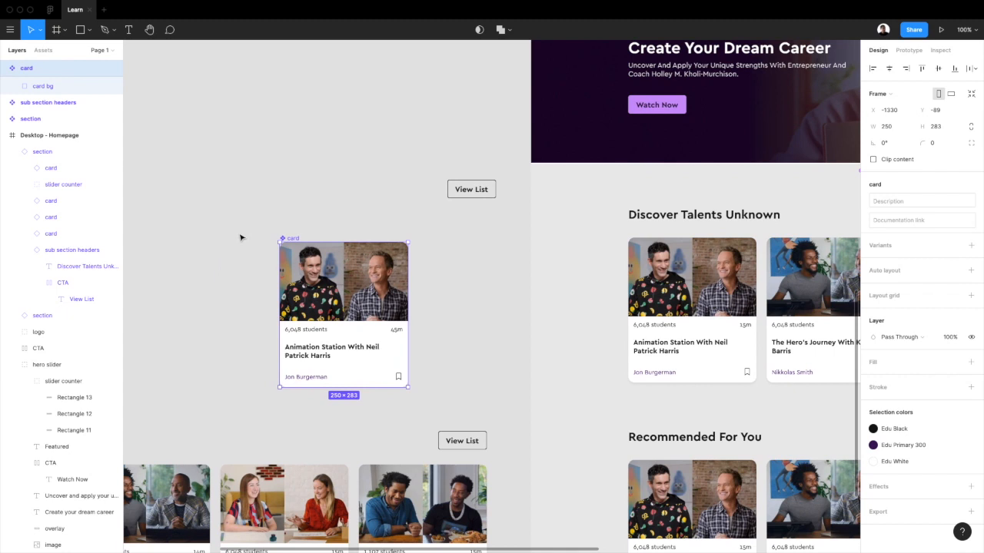
key("f")
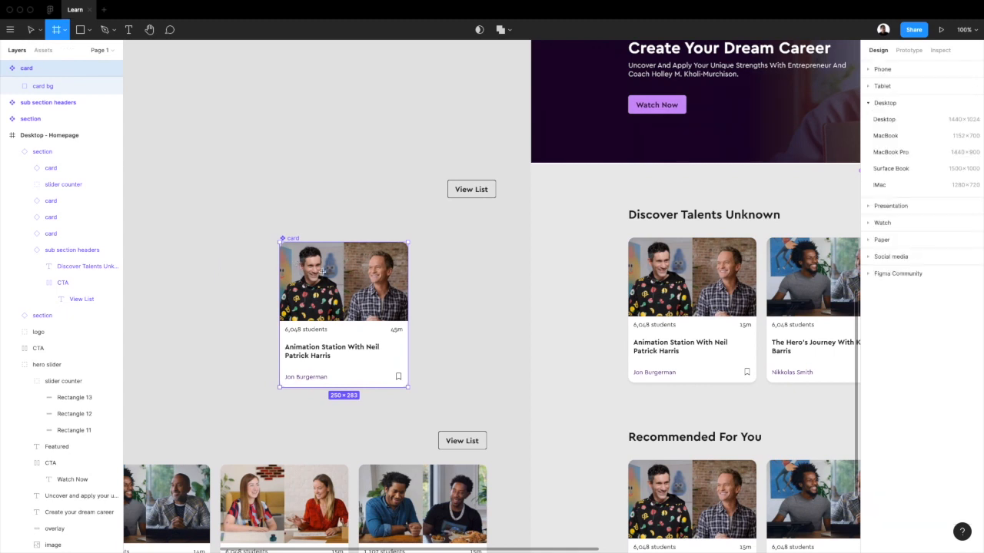
left_click_drag(320, 179, 347, 203)
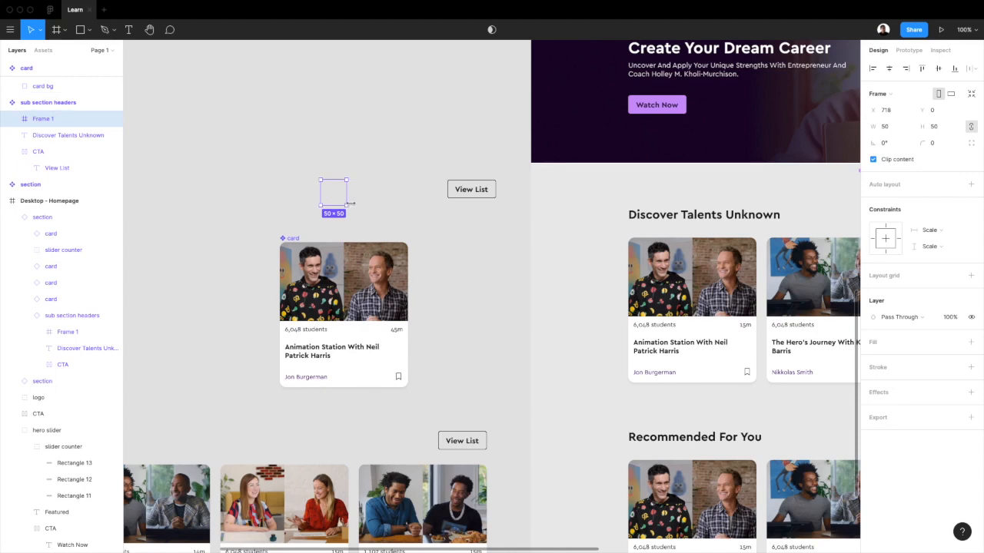
left_click_drag(340, 199, 238, 298)
Step: Rename the new small frame as "video play icon"
scroll(230, 296, "left", 3)
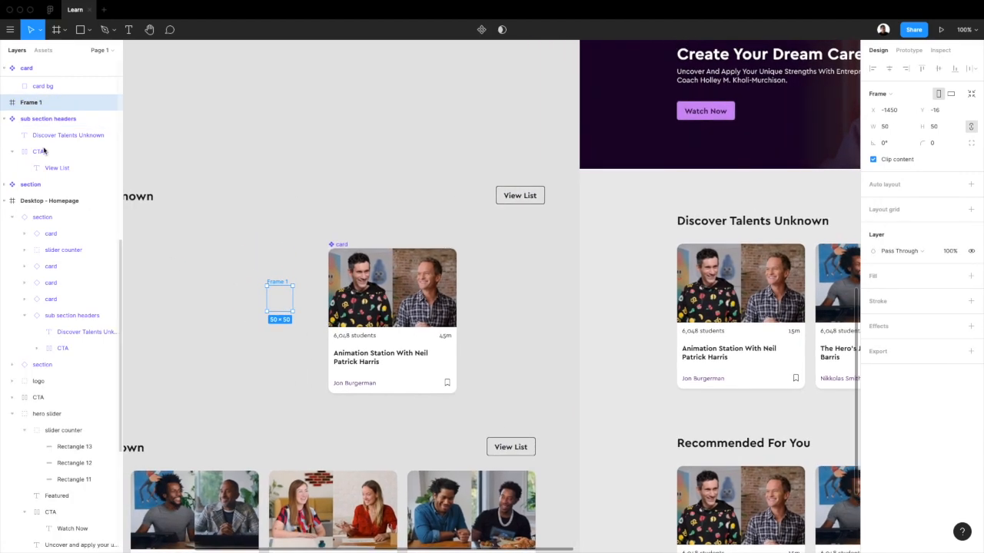
left_click_drag(29, 107, 29, 107)
double_click(29, 107)
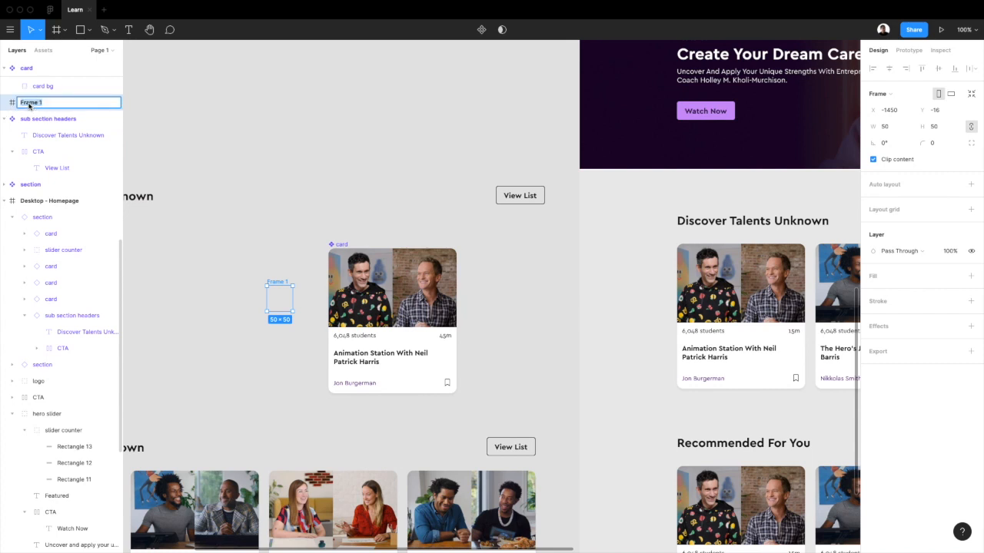
type("vid")
key("Return")
Step: Set the size of the video play icon frame to 56 × 56
left_click(258, 311)
key("super+plus")
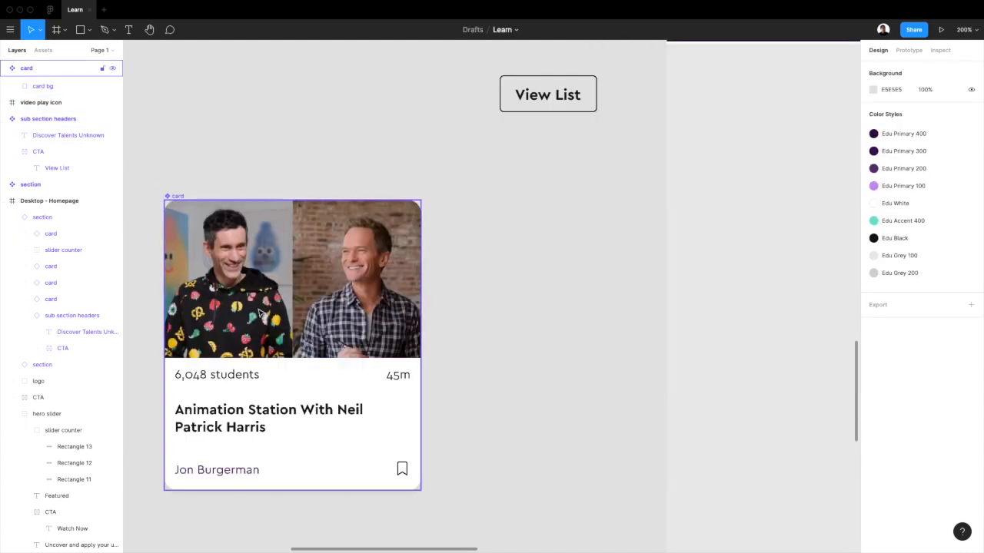
scroll(260, 312, "left", 3)
left_click(258, 270)
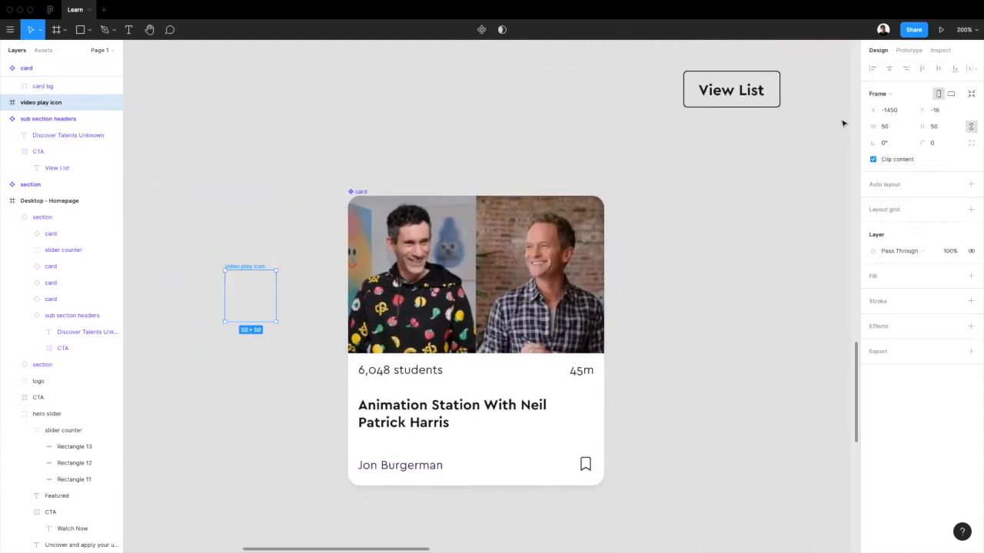
left_click(901, 128)
type("56")
key("Return")
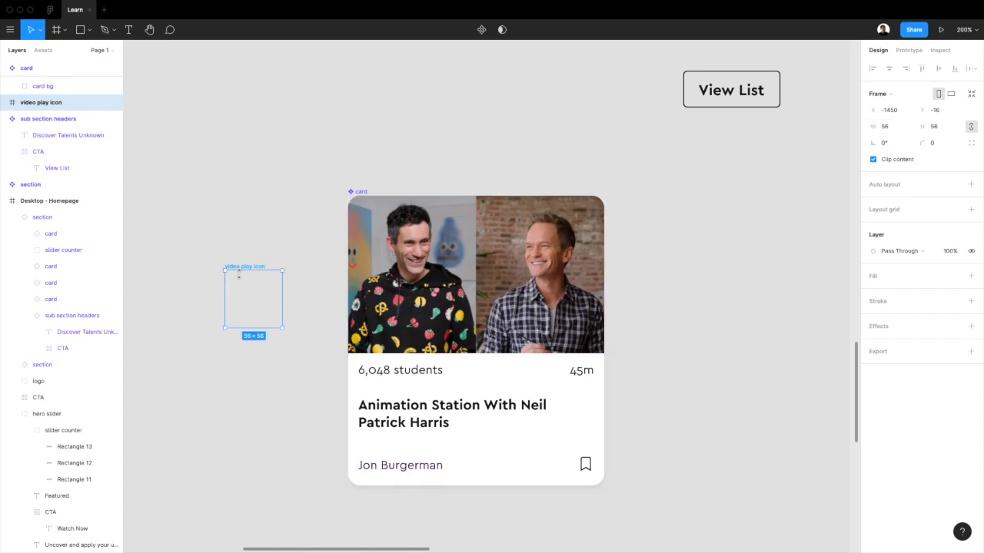
Step: Draw a circle about 51 in diameter inside the video play icon frame and centre it both ways
key("o")
left_click_drag(230, 271, 271, 325)
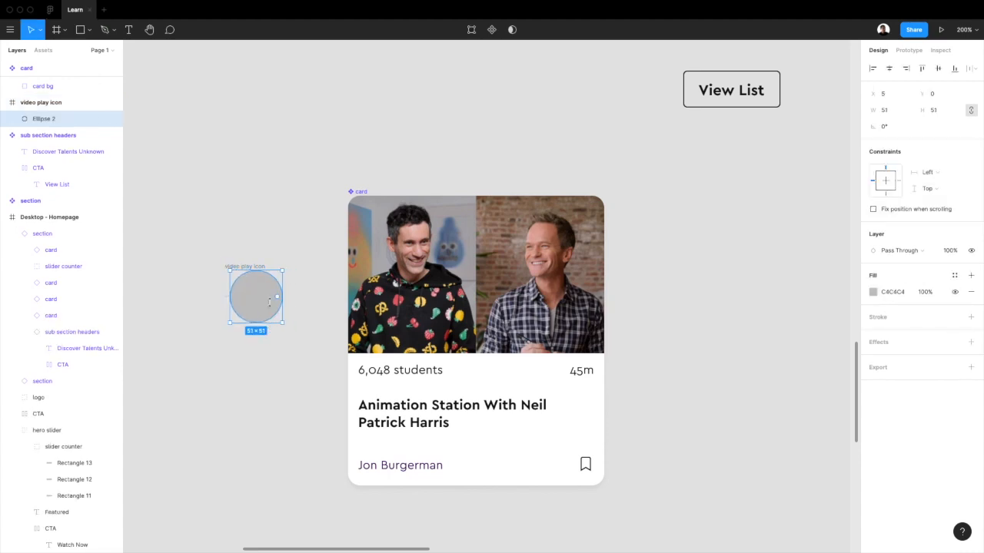
left_click(889, 69)
left_click(938, 69)
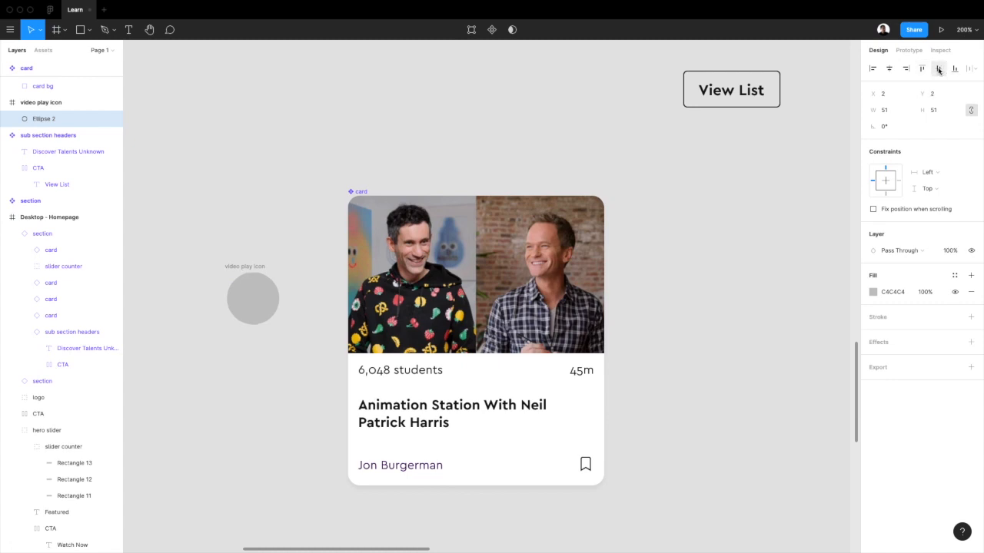
Step: Set the circle's size to 56 × 56 and align it so it fills the video play icon frame
left_click(240, 268)
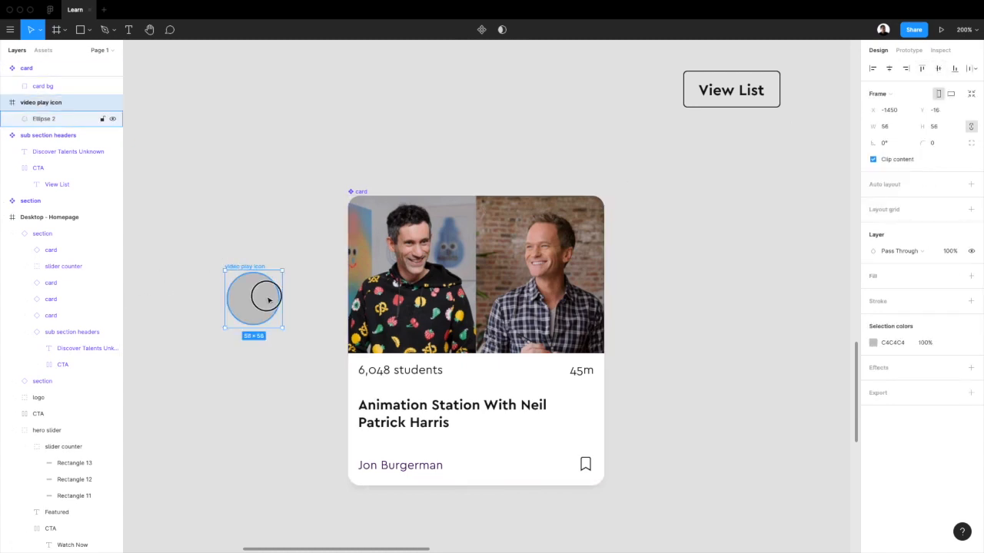
left_click(265, 293)
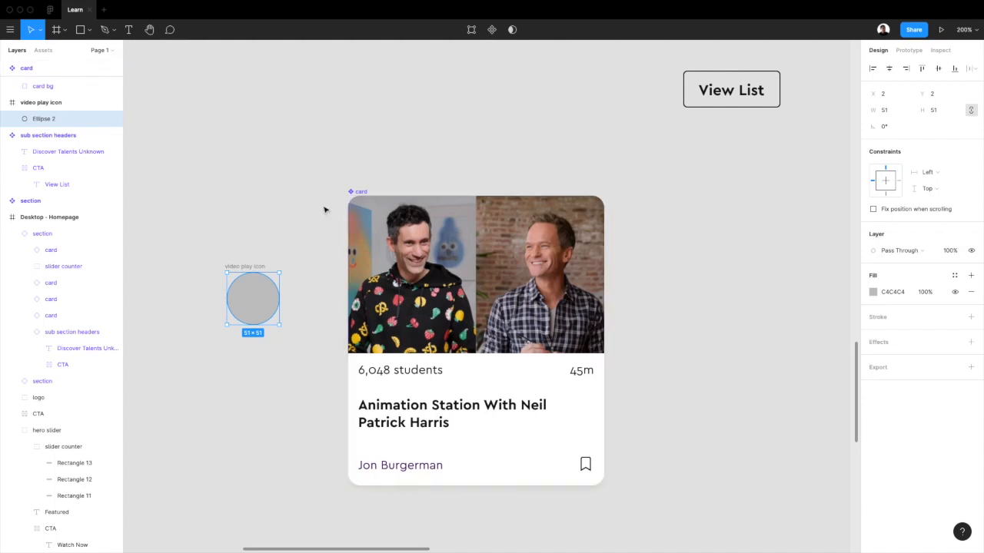
left_click(898, 113)
type("56")
key("Return")
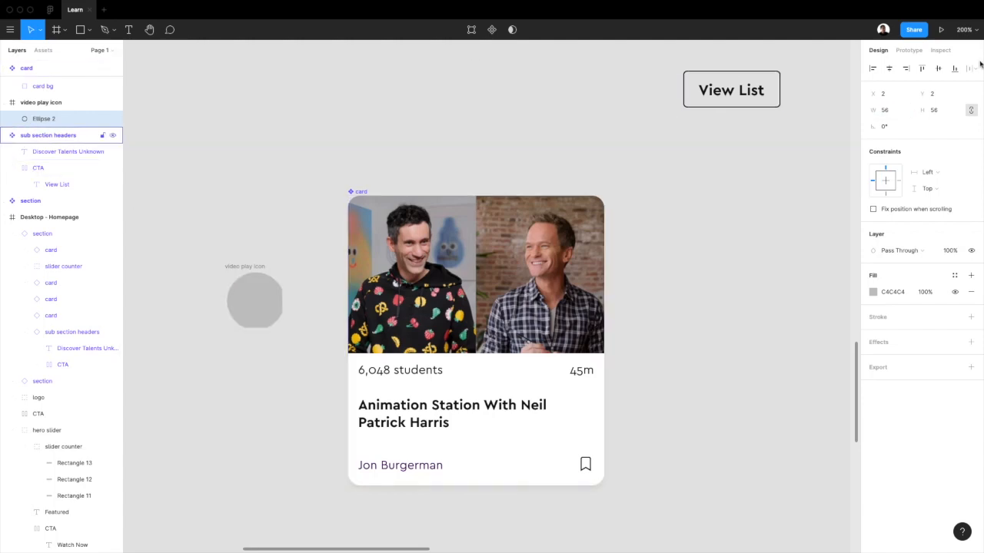
left_click(874, 69)
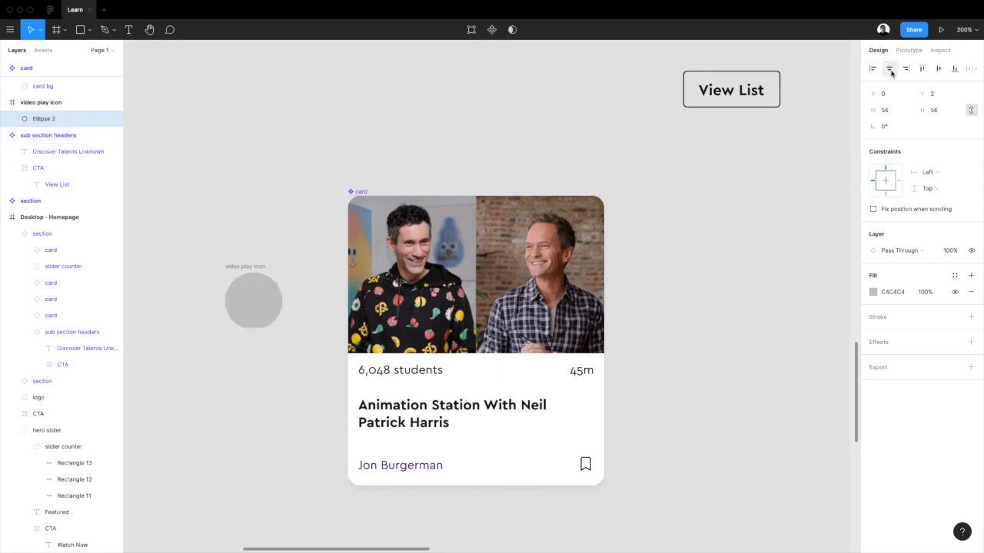
left_click(938, 70)
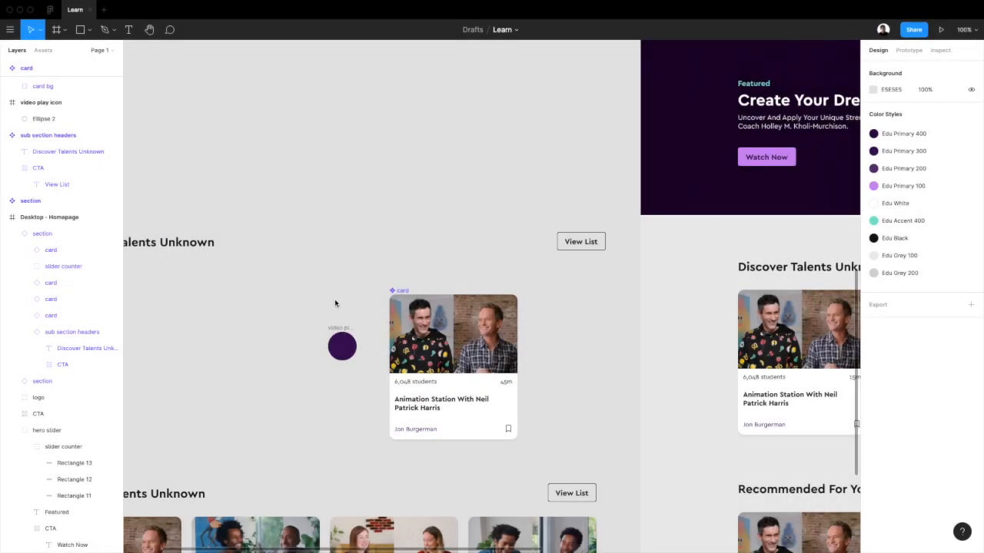
Step: Duplicate the main card component's image and place the copy on the empty canvas beside the video play icon frame
left_click_drag(340, 344, 323, 337)
left_click(445, 344)
left_click(266, 310)
scroll(261, 310, "left", 3)
key("super+v")
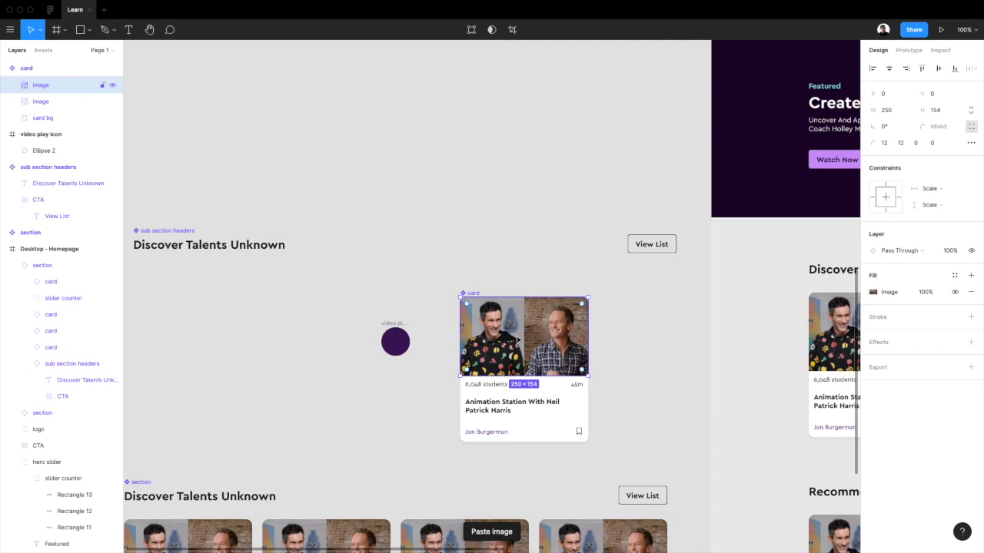
left_click_drag(458, 379, 308, 376)
scroll(308, 376, "right", 5)
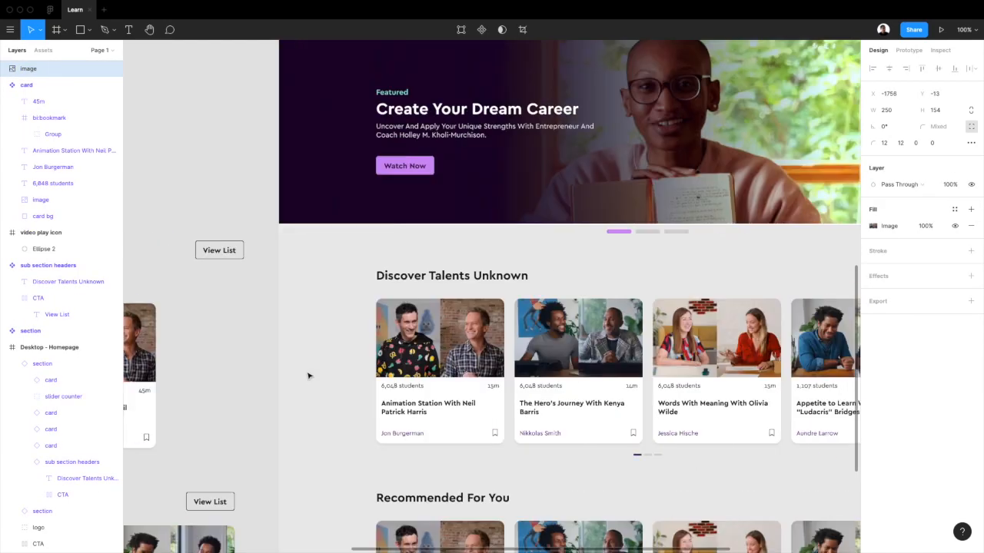
scroll(308, 376, "left", 6)
left_click_drag(308, 376, 292, 354)
scroll(354, 346, "left", 2)
scroll(354, 345, "up", 1)
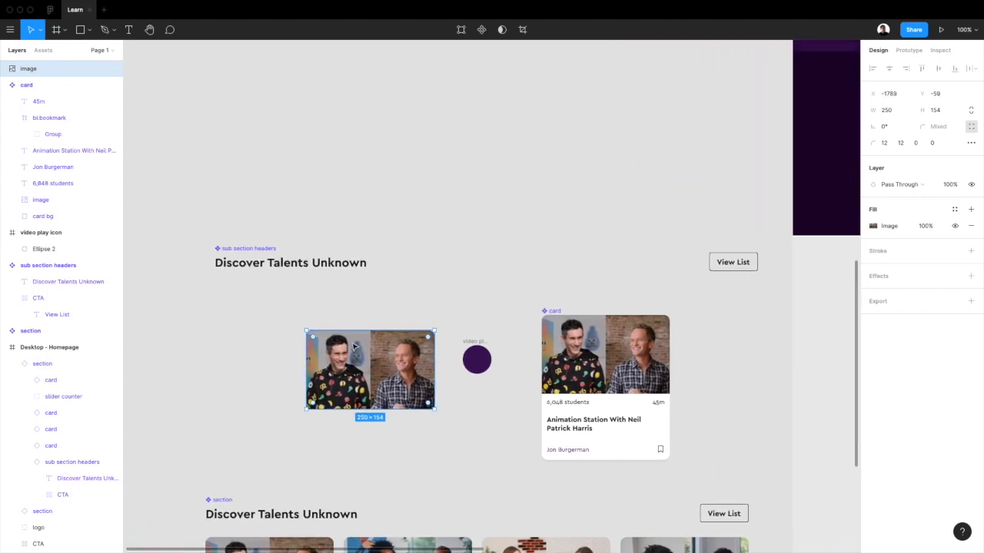
scroll(354, 346, "up", 5)
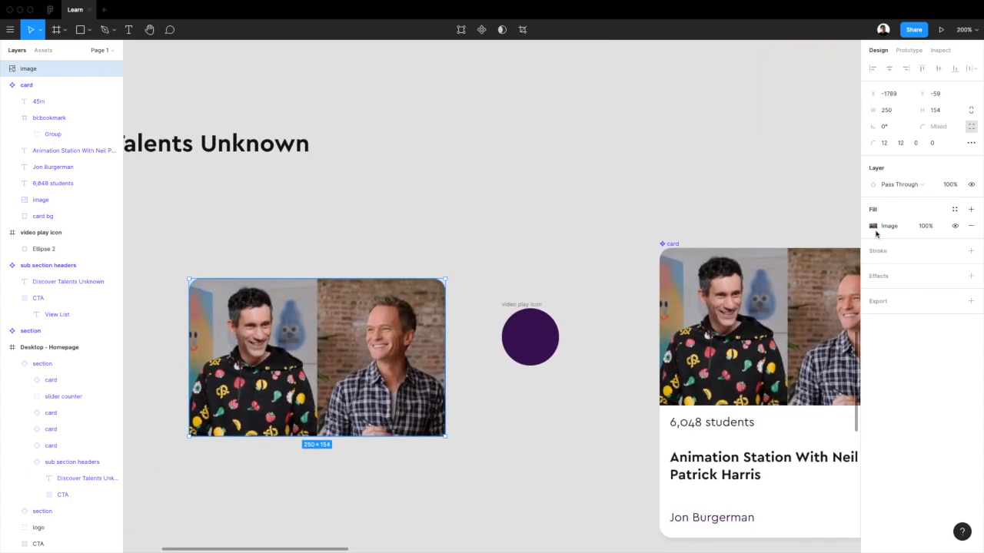
Step: Add a white-to-transparent linear gradient fill over the image copy and rename its layer "overlay"
left_click(971, 211)
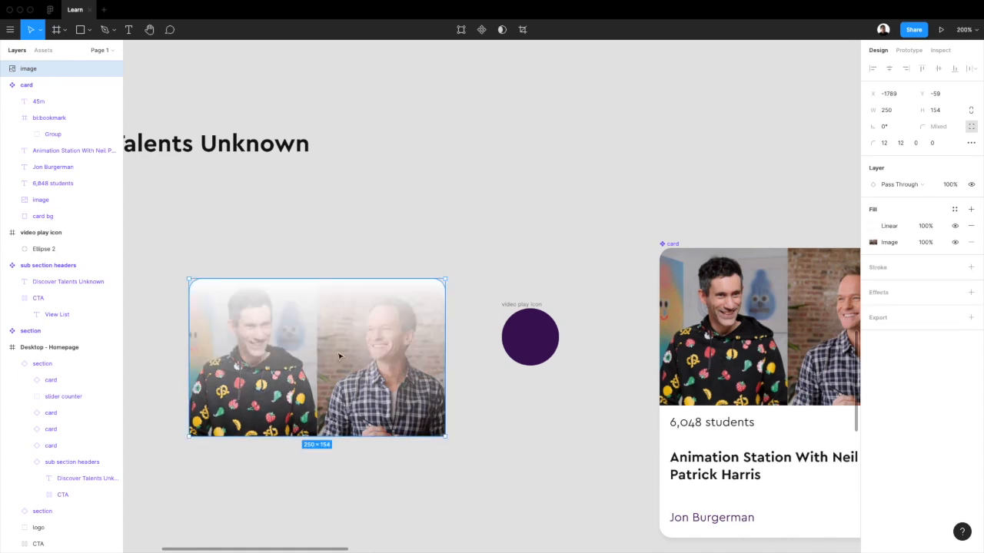
double_click(28, 70)
type("iv")
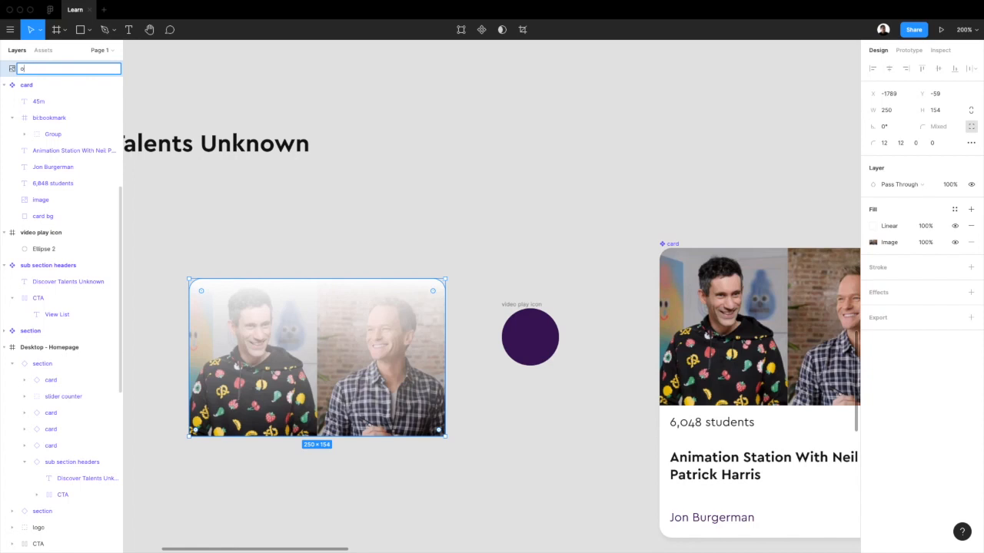
key("Return")
Step: Move the video play icon frame up a little and place a copy of its circle on the overlay image
left_click(536, 306)
left_click_drag(535, 306, 525, 259)
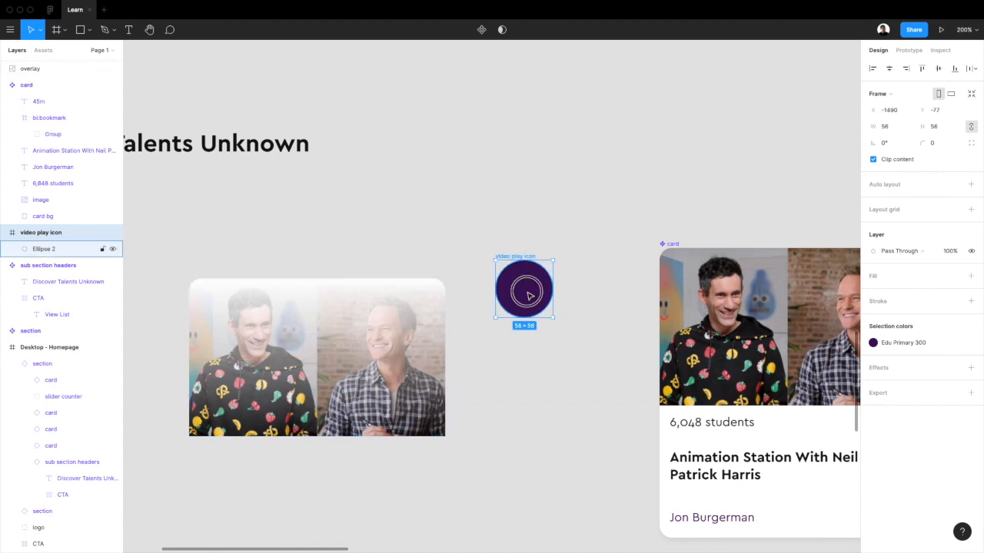
left_click(530, 296)
left_click(325, 351)
key("ctrl+v")
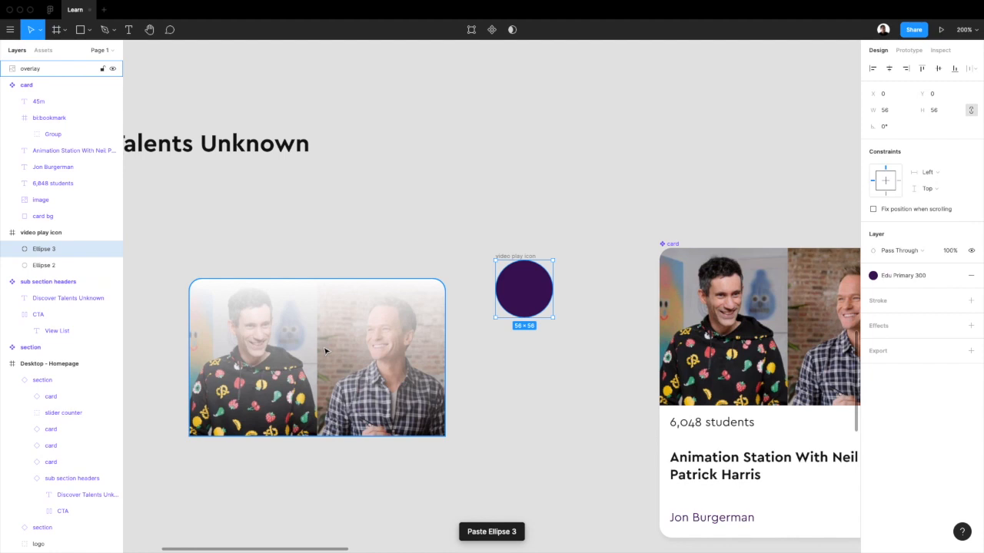
left_click_drag(523, 289, 343, 341)
Step: Draw a 250 × 154 frame that exactly encloses the overlay image and the copied circle
left_click(380, 301)
key("f")
left_click_drag(189, 279, 445, 436)
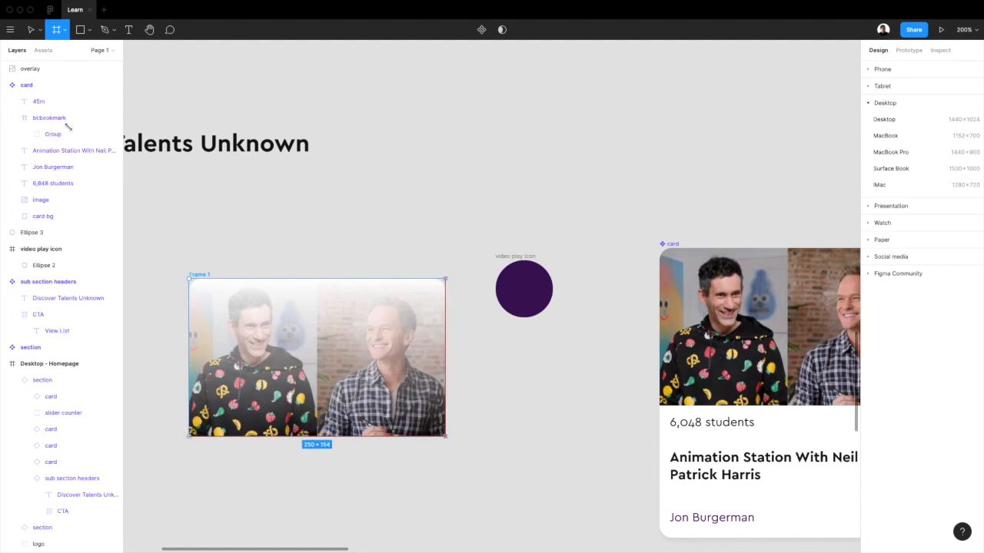
Step: Bring the circle in front of the overlay inside the new frame and centre it both ways
left_click(270, 308)
left_click(38, 103)
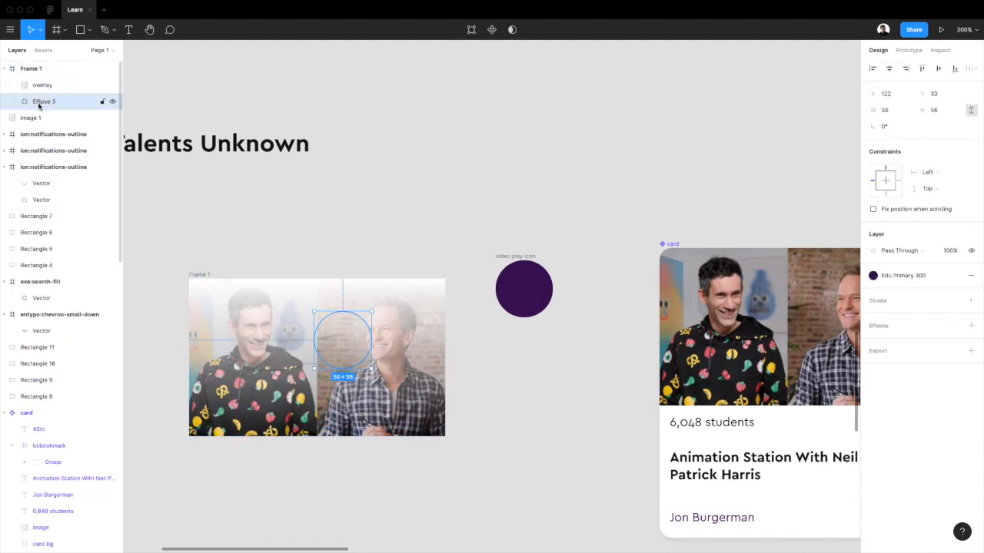
left_click_drag(45, 104, 41, 77)
left_click_drag(345, 354, 320, 372)
left_click_drag(320, 374, 320, 372)
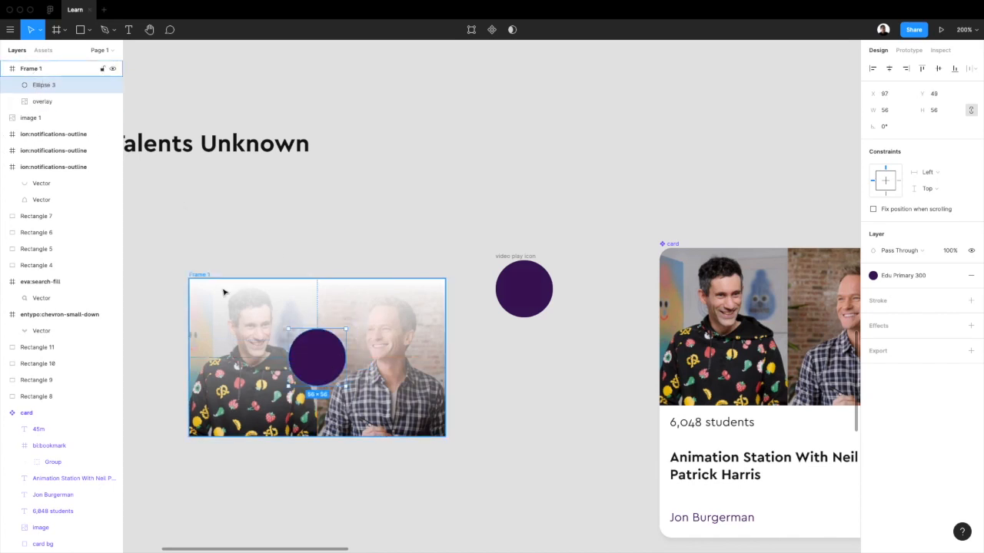
Step: Replace the overlay's image fill with a solid dark red fill, A82727, beneath the linear gradient
left_click(220, 292)
double_click(226, 310)
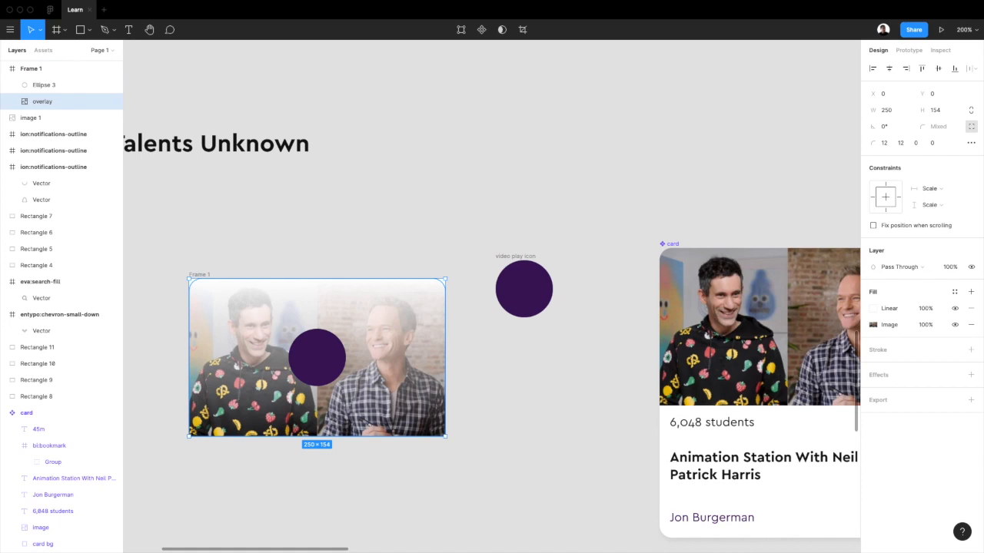
left_click(971, 326)
left_click(971, 291)
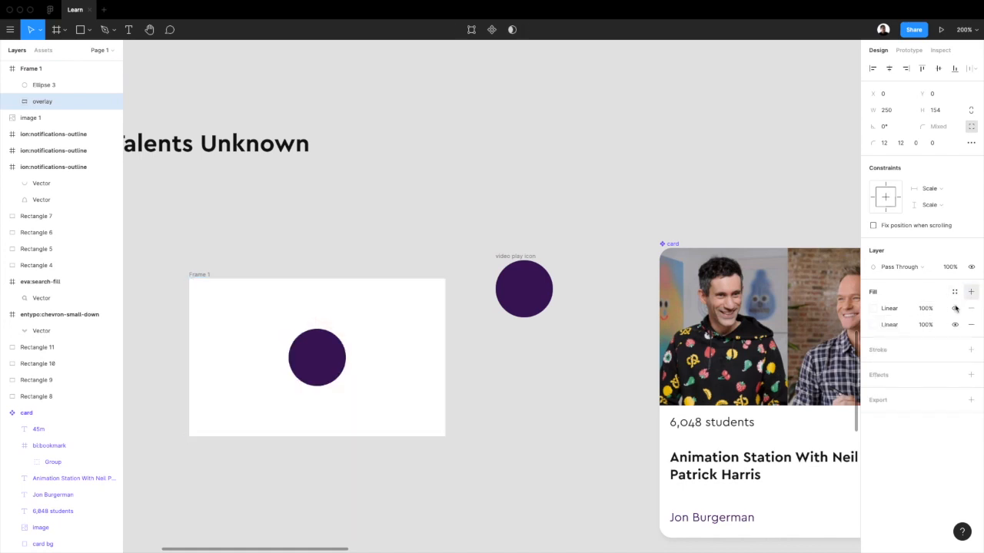
left_click(872, 324)
left_click(754, 249)
left_click(757, 236)
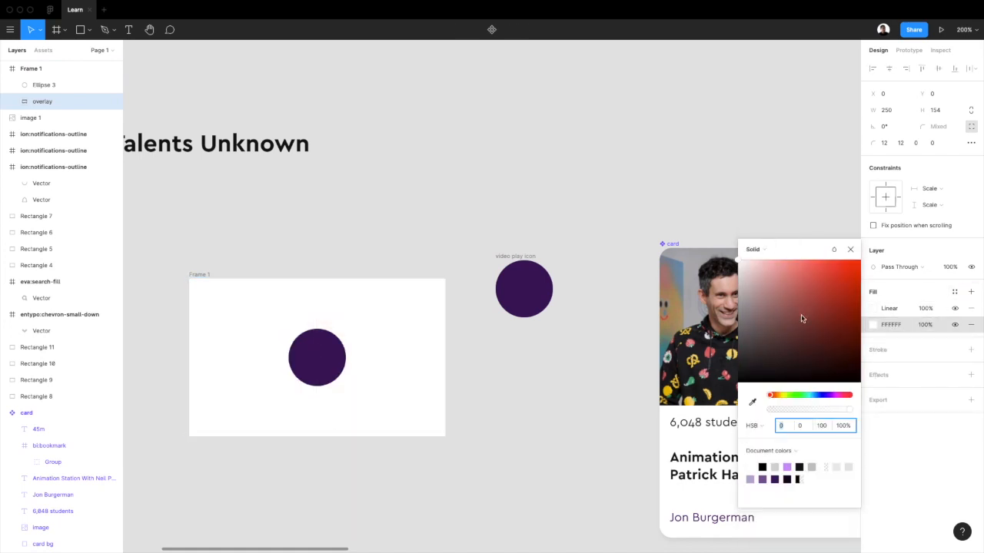
left_click_drag(819, 316, 846, 387)
left_click_drag(824, 318, 832, 300)
left_click(850, 249)
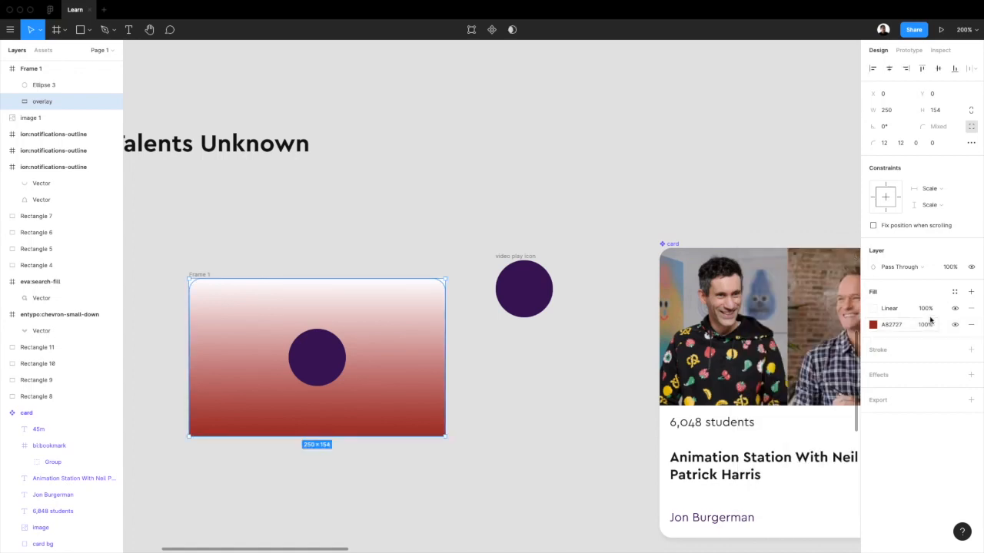
Step: Recolour both stops of the overlay's gradient black, fade the end stop to 0% opacity, and hide the red fill
left_click(872, 309)
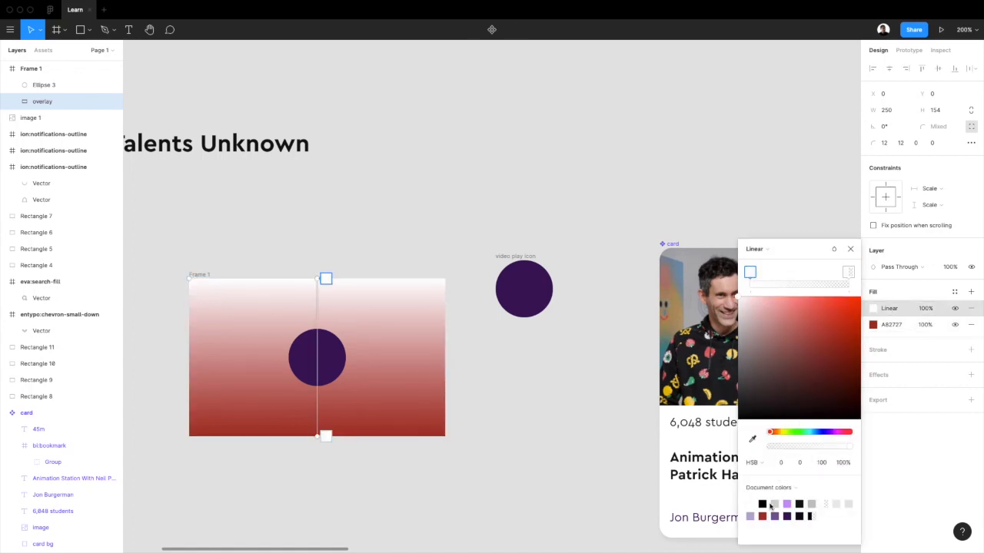
left_click(800, 503)
left_click(849, 272)
left_click(799, 503)
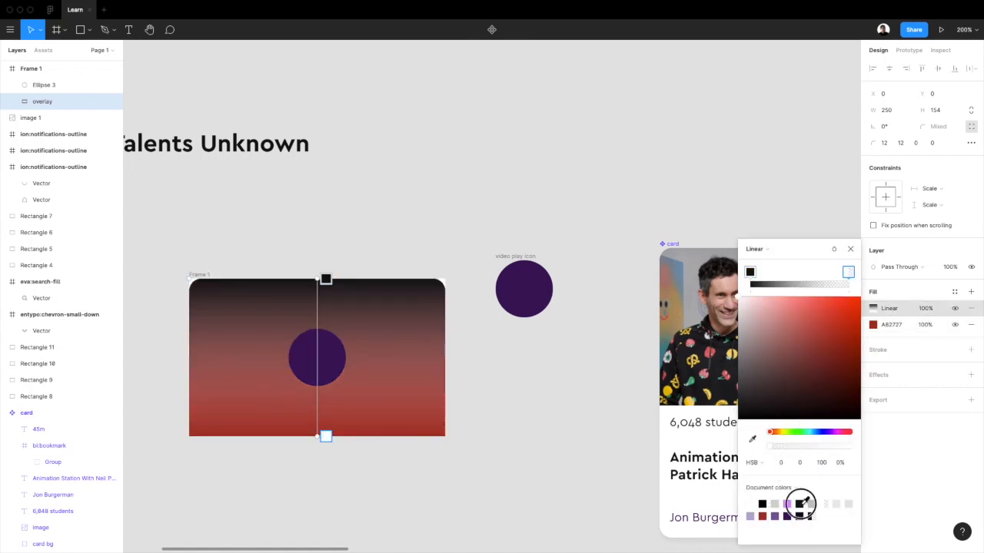
left_click_drag(849, 450, 746, 450)
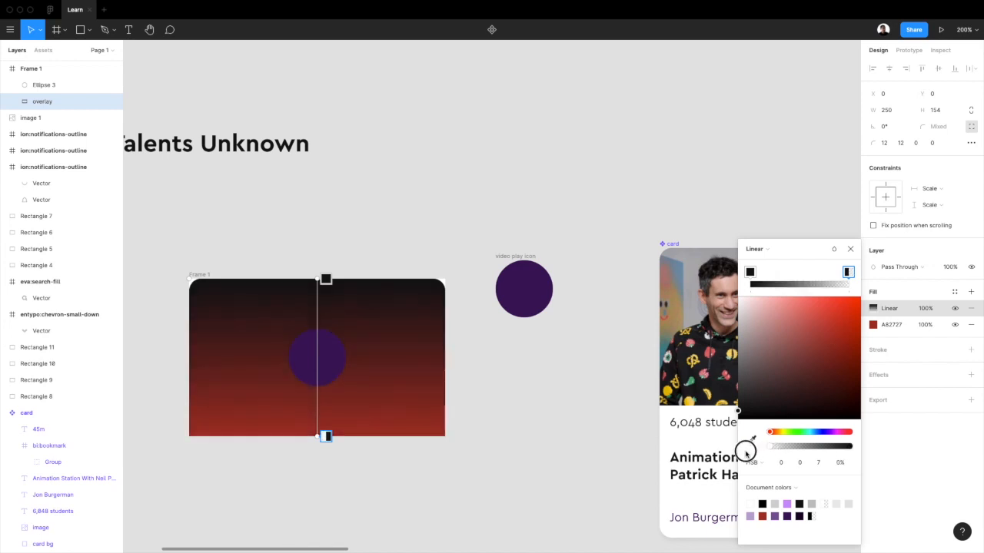
left_click(850, 249)
left_click(971, 325)
Step: Rename the frame holding the gradient and circle as "video play icon overlay"
scroll(592, 323, "left", 3)
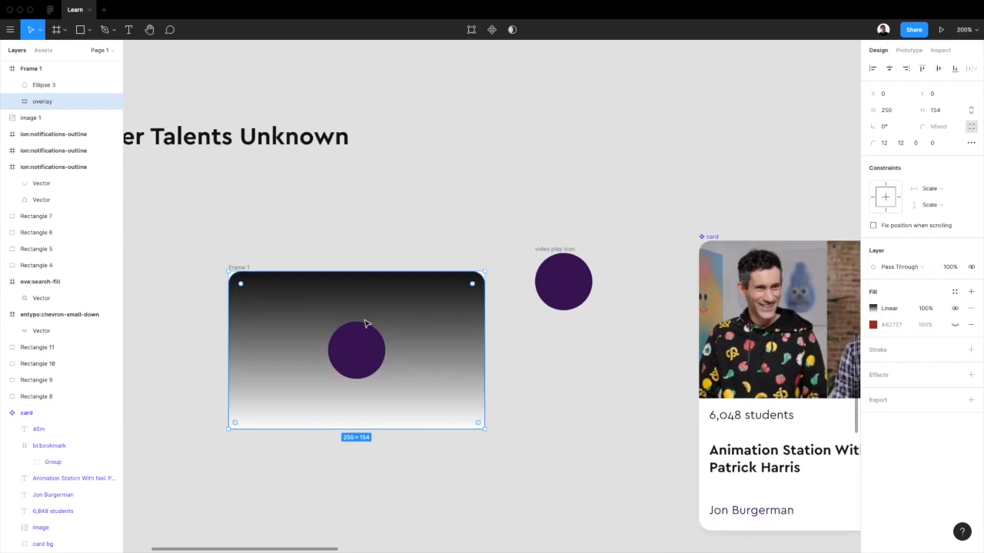
left_click(244, 267)
key("super+r")
type("video play icon overlay")
key("Return")
left_click(492, 295)
Step: Draw an 18 × 18 square inside the overlay's circle, rotate it -45°, and delete its left corner point
scroll(415, 284, "down", 2)
scroll(415, 284, "left", 1)
left_click(393, 315)
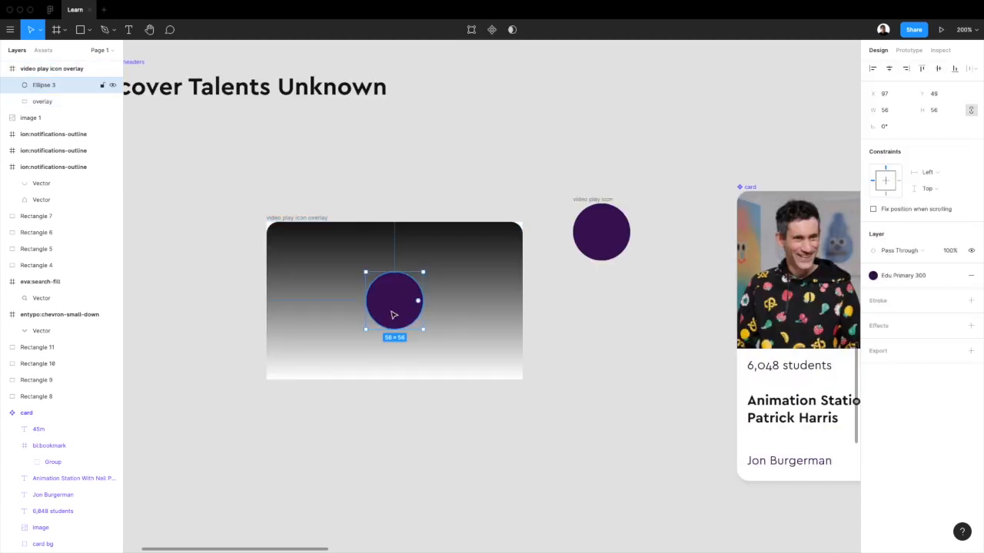
key("r")
mouse_move(384, 291)
left_mouse_down()
mouse_move(399, 310)
mouse_move(422, 297)
left_mouse_up()
double_click(398, 301)
left_click(382, 303)
key("BackSpace")
Step: Close the open side of the shape with the Pen tool to form a right-pointing triangle
key("super+equal")
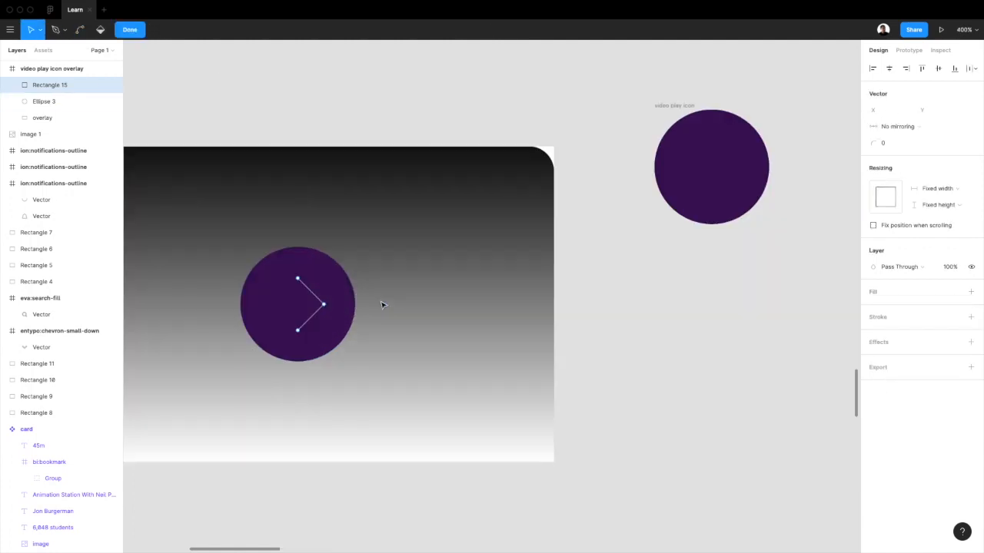
key("p")
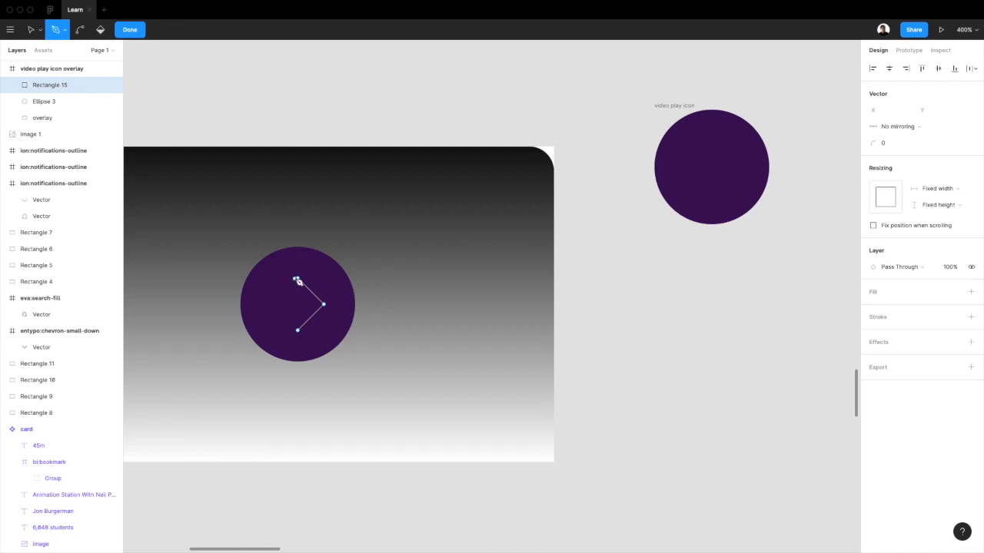
left_click(299, 279)
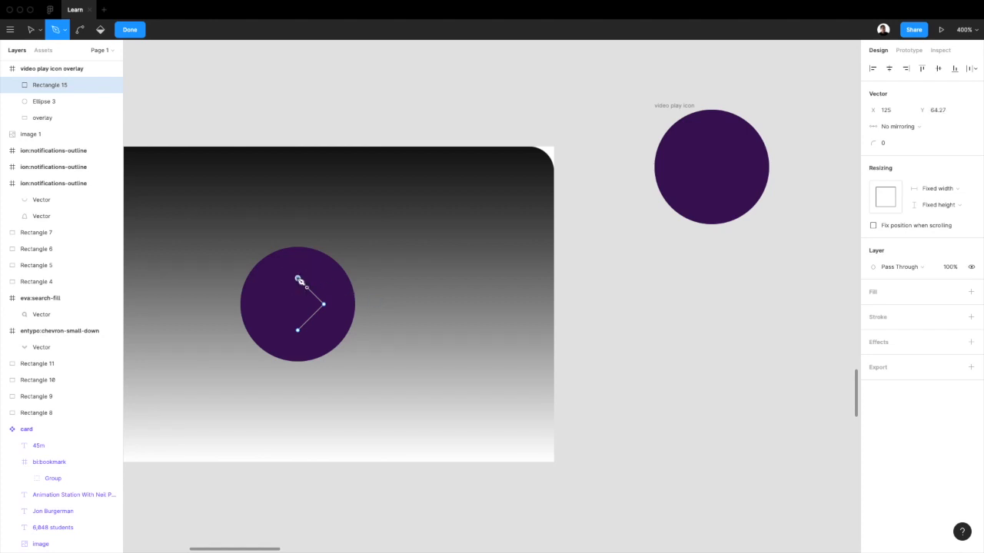
left_click(299, 330)
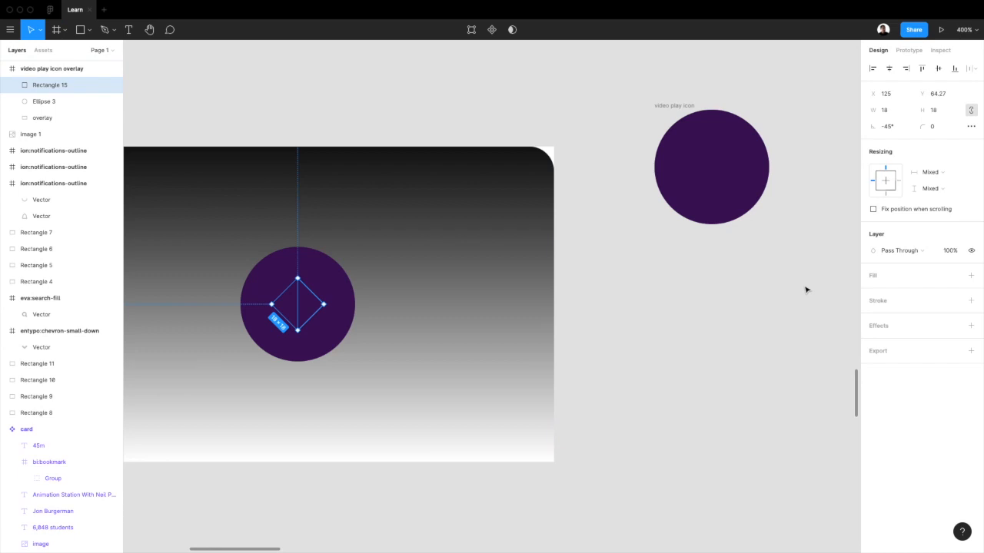
Step: Fill the play triangle with the Edu Accent 400 colour style and shift it left within the circle
left_click(955, 276)
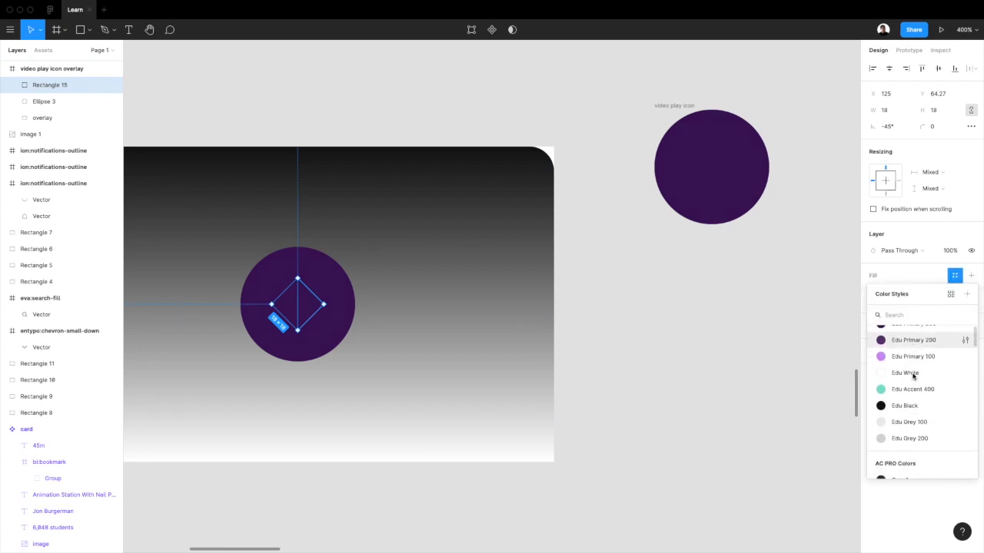
scroll(910, 380, "down", 1)
left_click(891, 381)
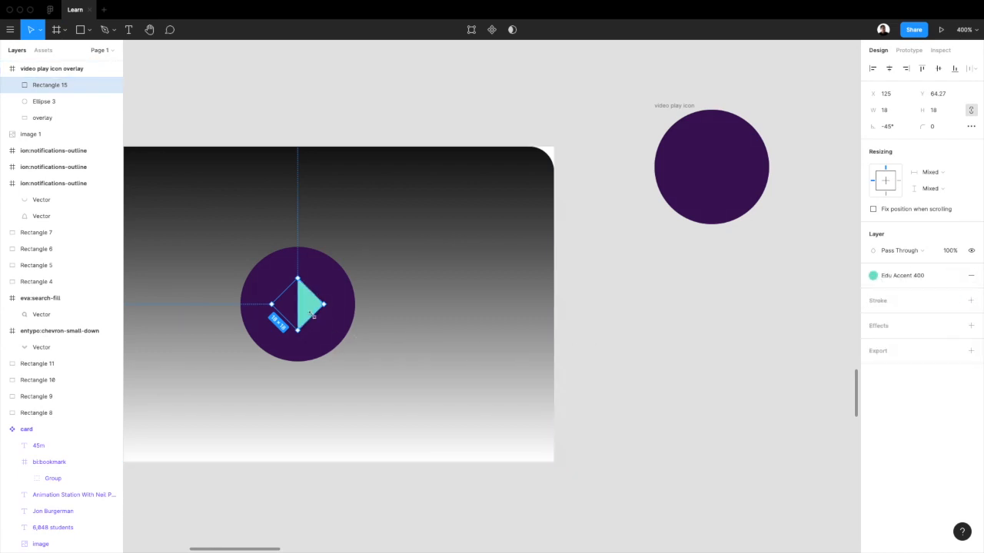
left_click_drag(313, 309, 303, 310)
Step: Hide the white fill of the video play icon overlay frame
left_click(623, 349)
left_click(379, 354)
key("shift+0")
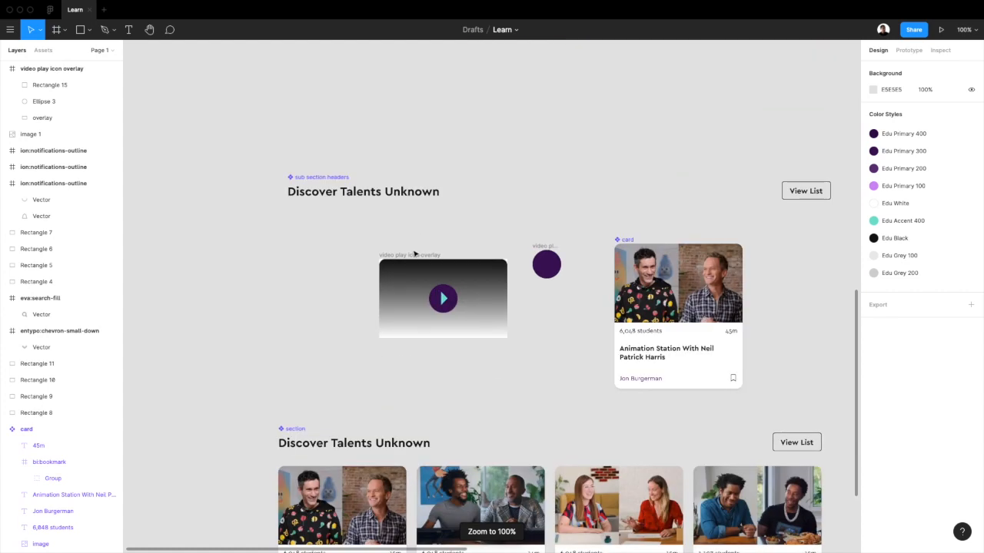
left_click(411, 254)
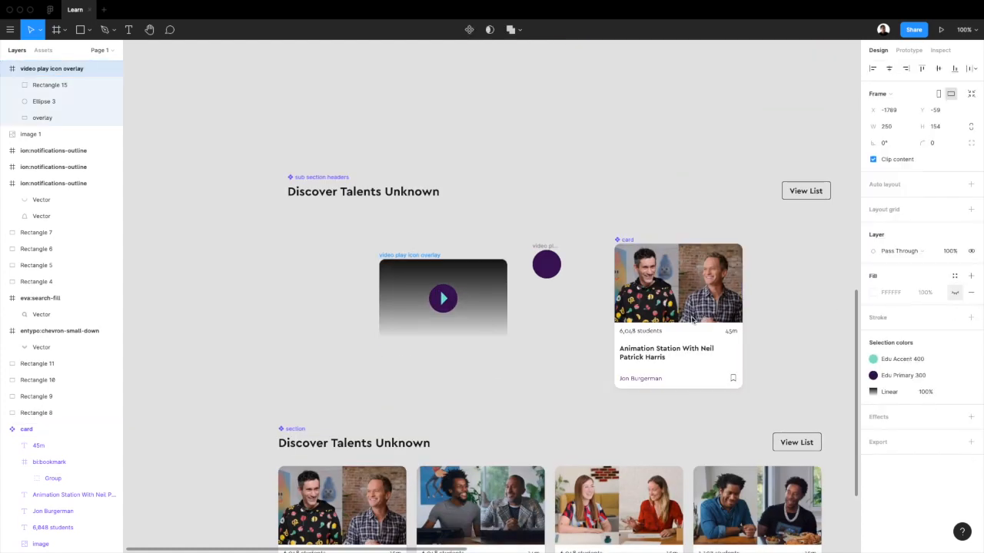
left_click(543, 346)
Step: Move the plain purple circle up beside the section heading and place a duplicate of the overlay frame to the left
scroll(542, 347, "right", 2)
scroll(543, 347, "up", 1)
left_click_drag(509, 266, 499, 209)
left_click_drag(392, 274, 234, 299)
Step: Set the gradient opacity to 10% in the overlay frame nearest the card, and move that frame closer to the card
double_click(368, 301)
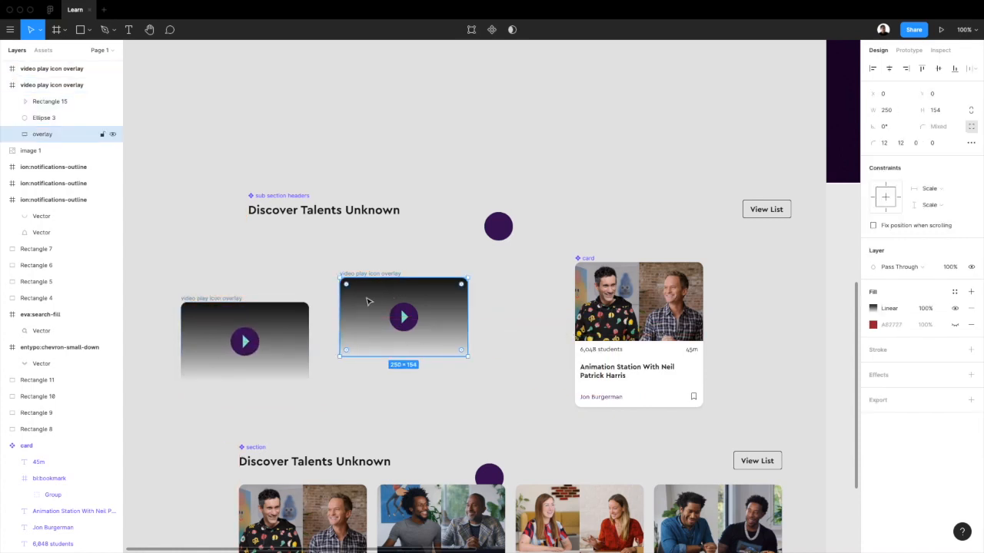
left_click(926, 308)
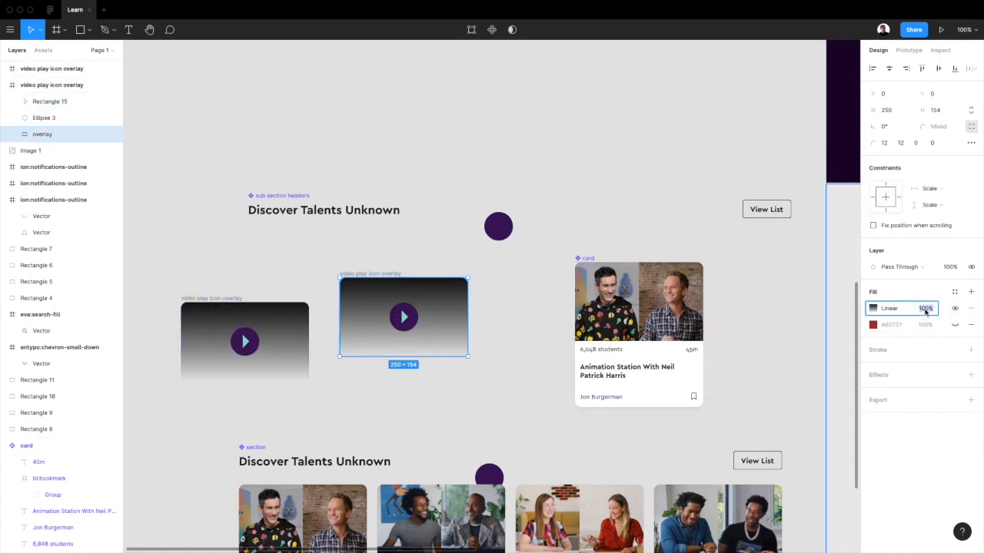
type("10")
key("Return")
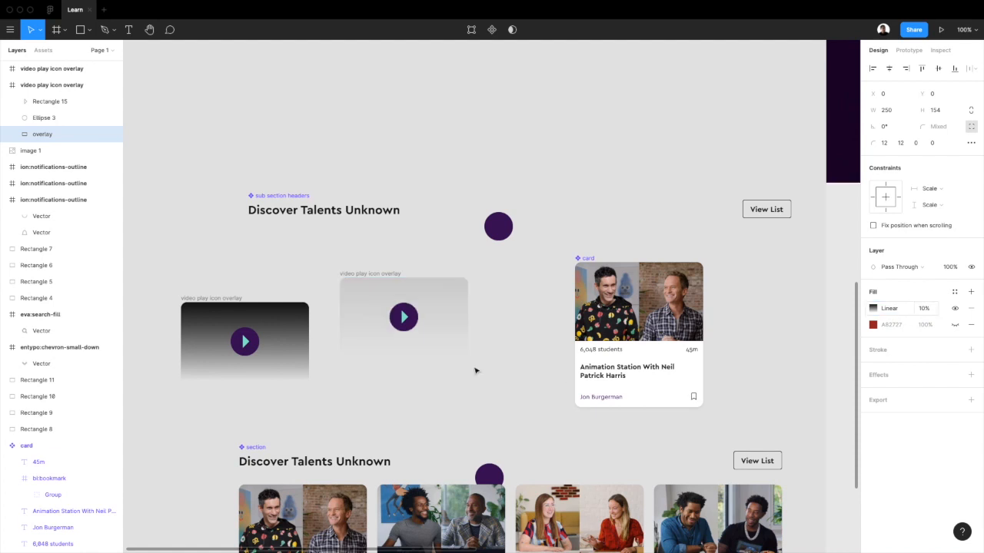
left_click(399, 275)
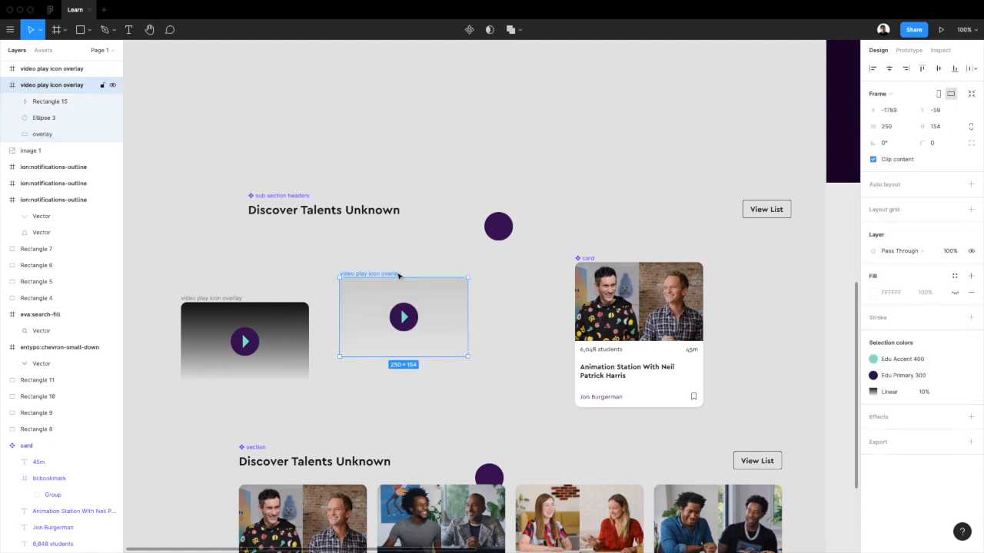
left_click_drag(389, 268, 434, 261)
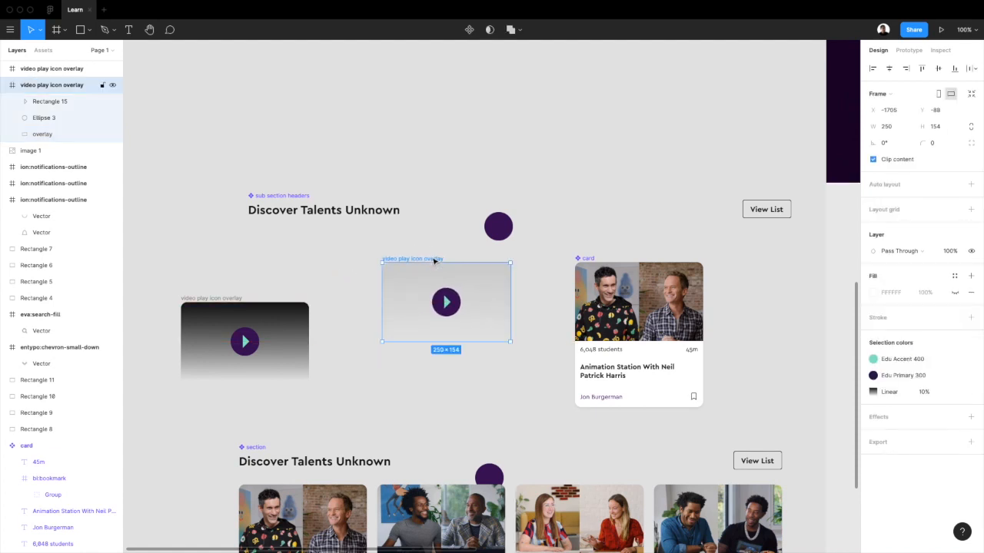
Step: Add a prototype interaction to the main card component and set its trigger to While hovering
left_click(587, 259)
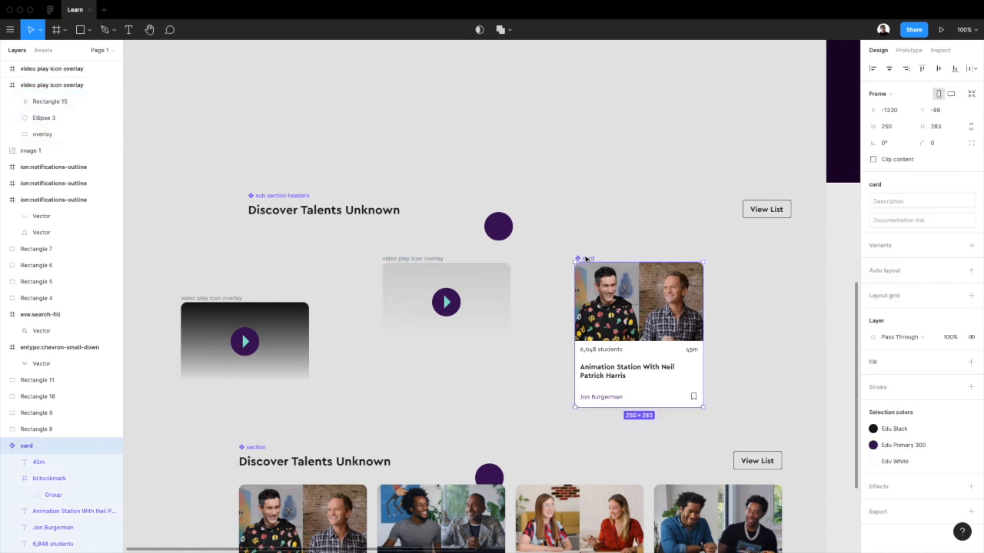
left_click(905, 51)
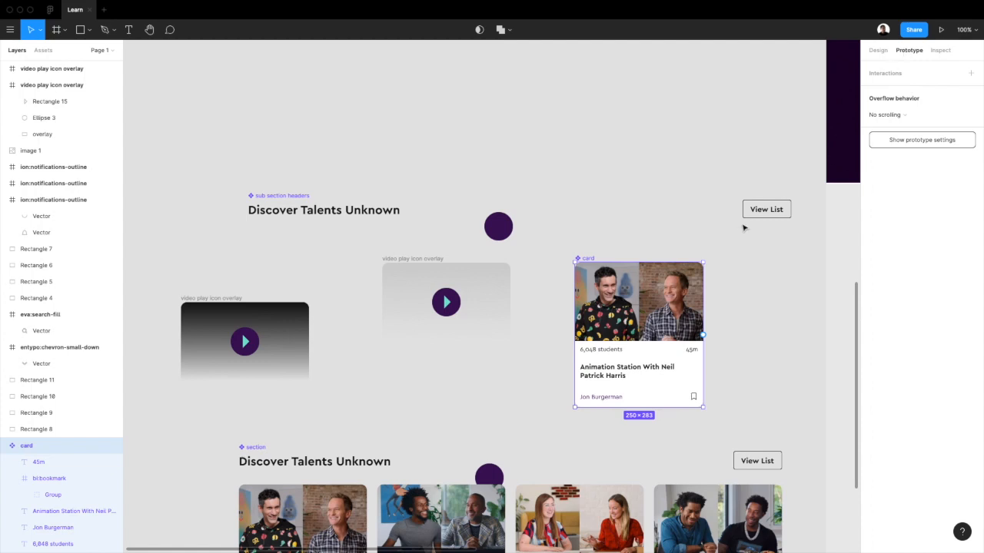
key("minus")
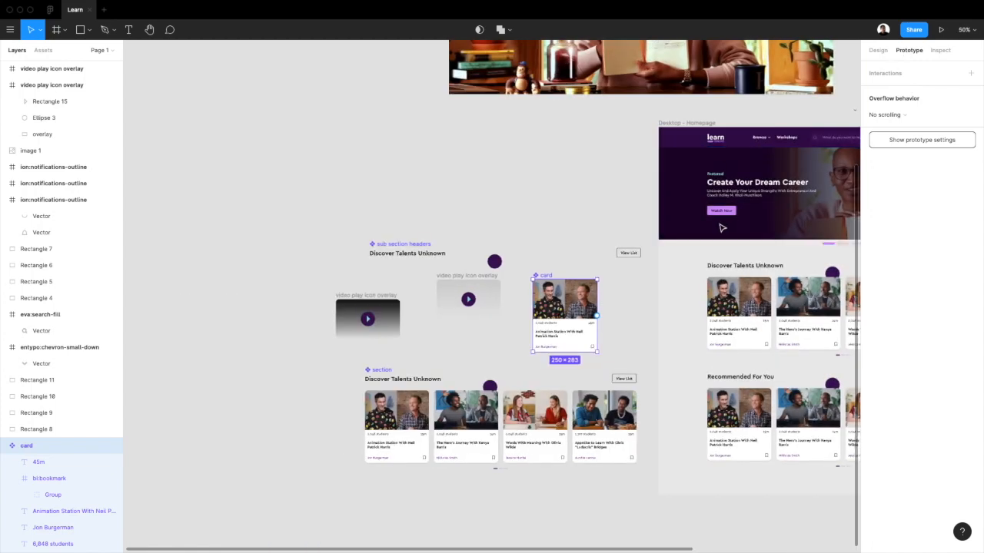
scroll(721, 227, "right", 2)
scroll(721, 228, "up", 1)
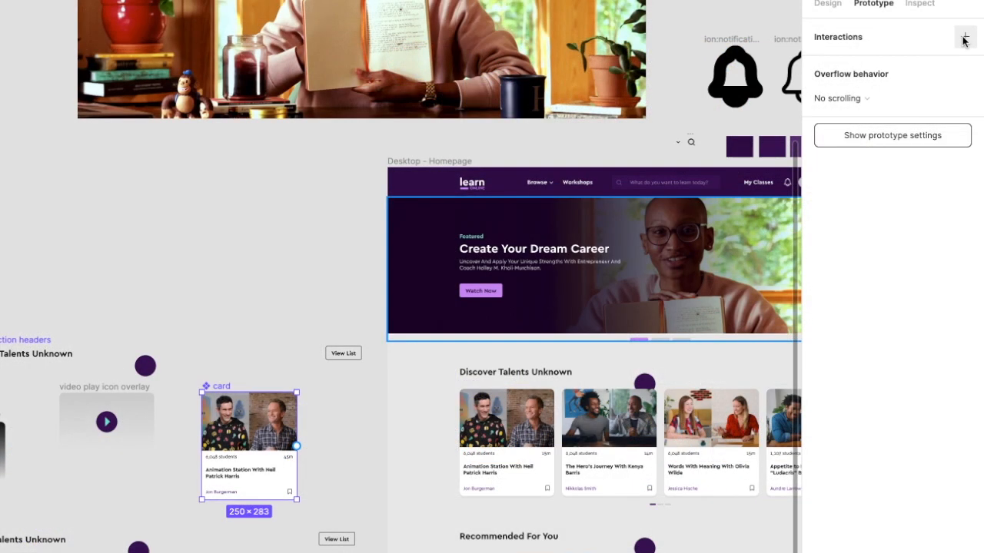
left_click(965, 40)
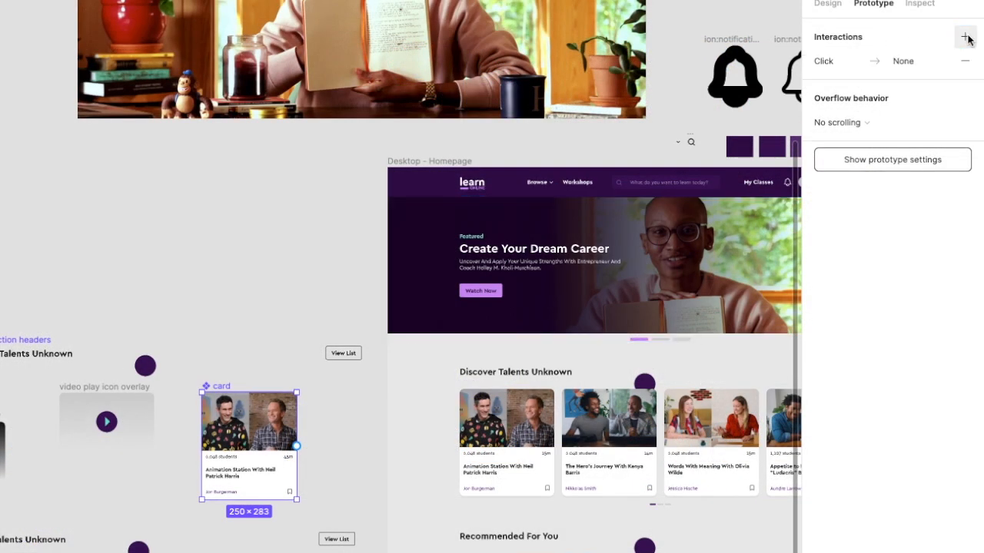
left_click(840, 61)
left_click(676, 98)
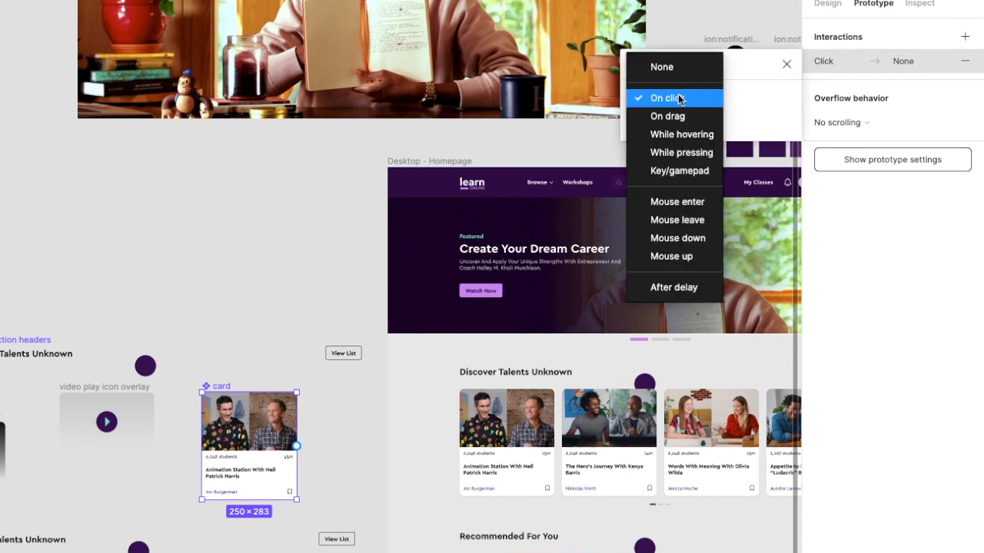
left_click(682, 135)
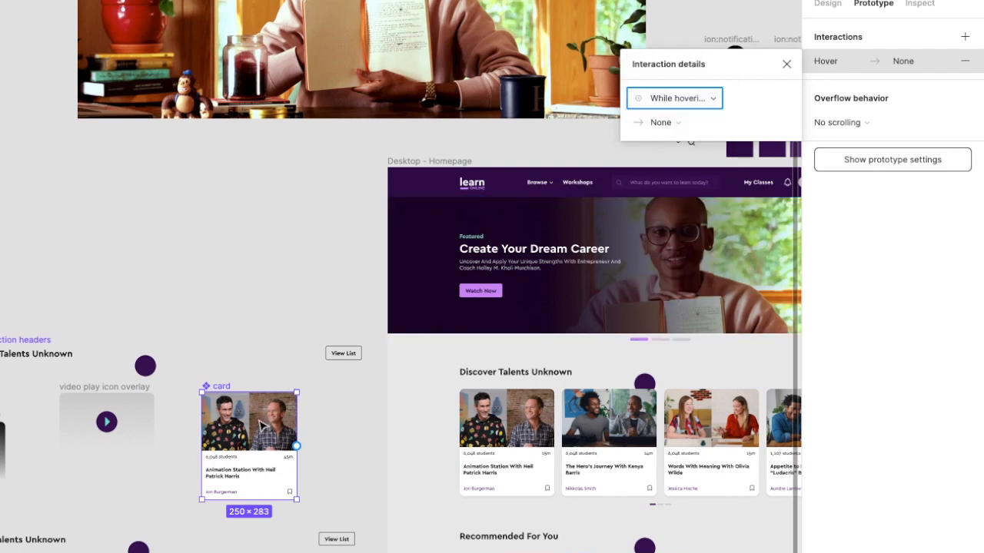
Step: Connect the card's hover interaction to the nearest video play icon overlay frame as Open overlay, positioned Top center with Instant animation
left_click_drag(297, 445, 107, 437)
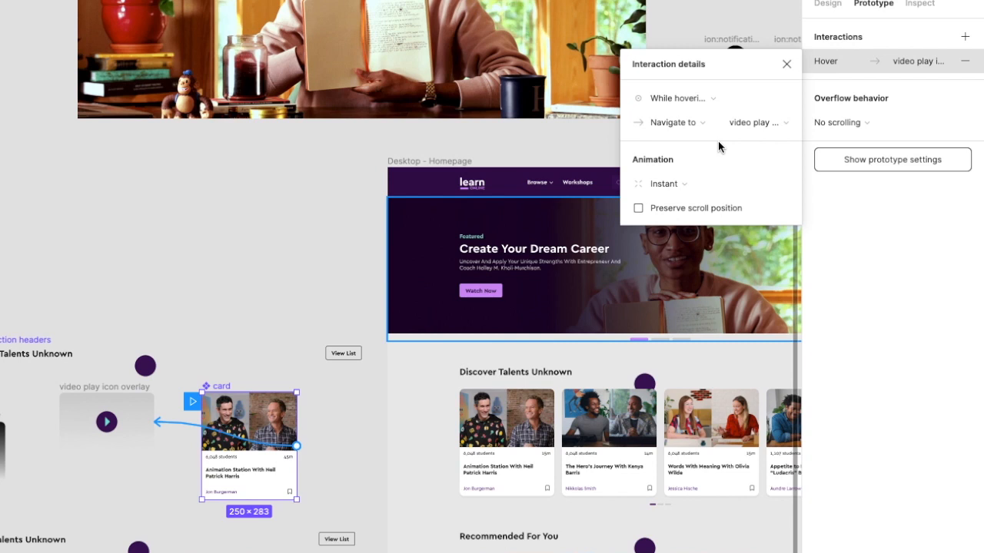
left_click(701, 122)
left_click(694, 140)
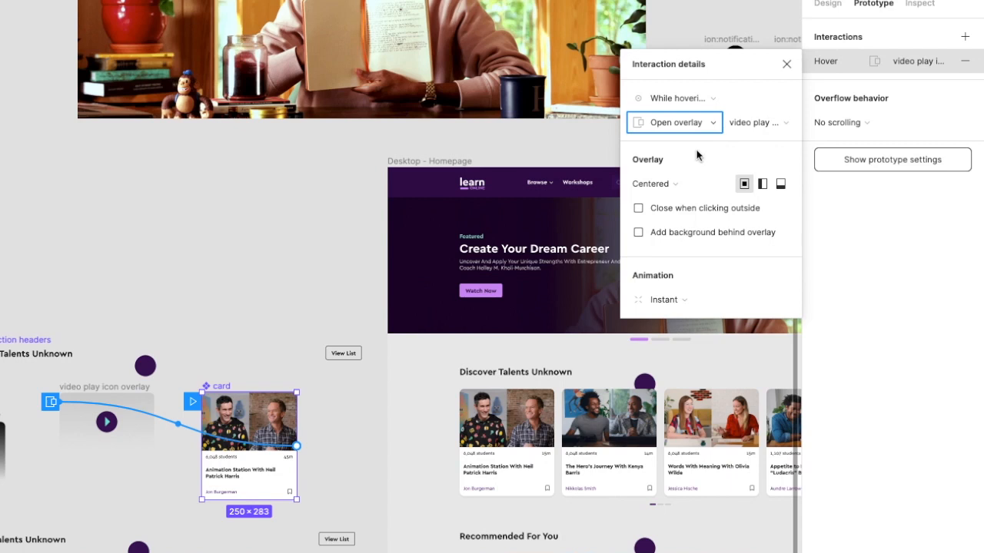
left_click(679, 188)
left_click(675, 220)
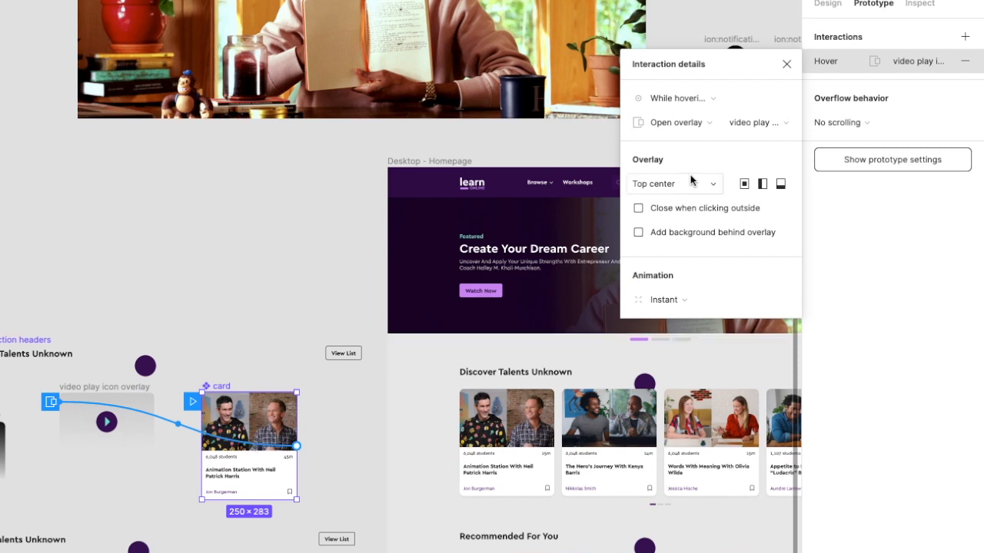
left_click(787, 65)
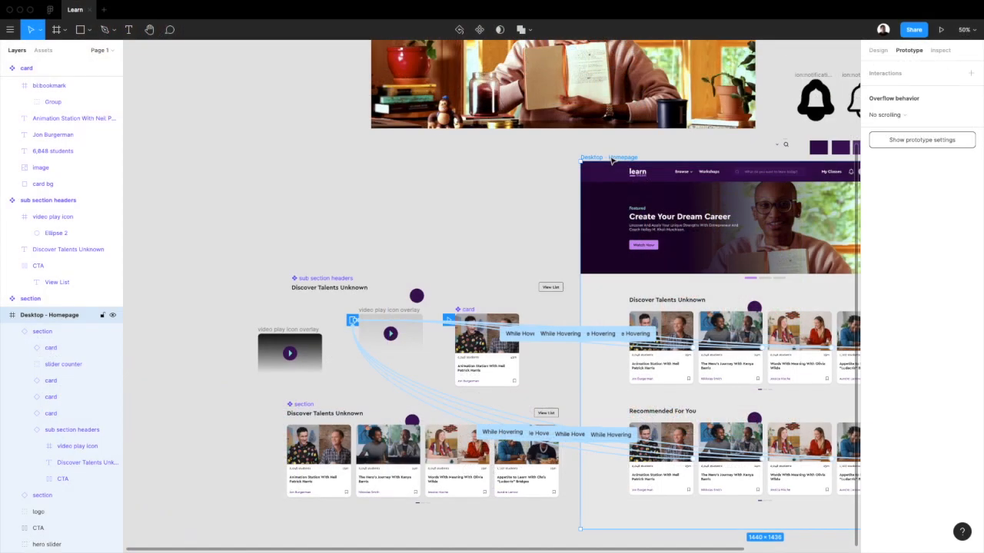
Step: Try to move the starting frame marker from the card to the homepage, and preview the card's hover overlay in the prototype
scroll(612, 159, "right", 2)
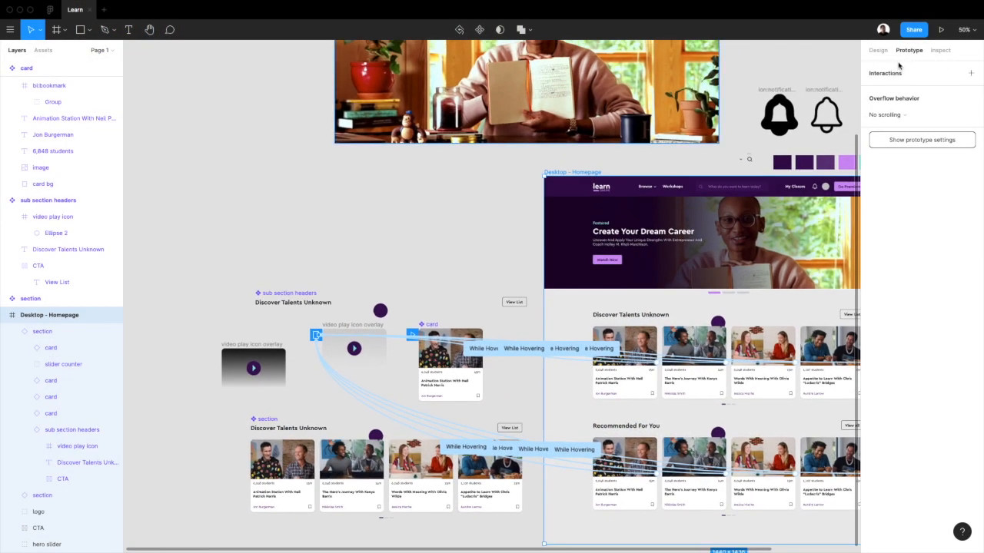
left_click_drag(412, 328, 517, 232)
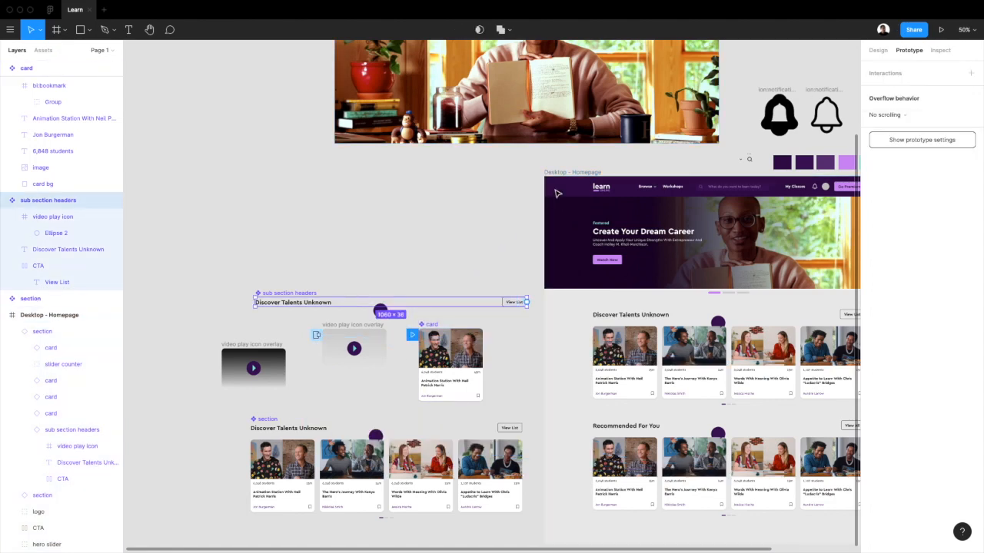
left_click(941, 29)
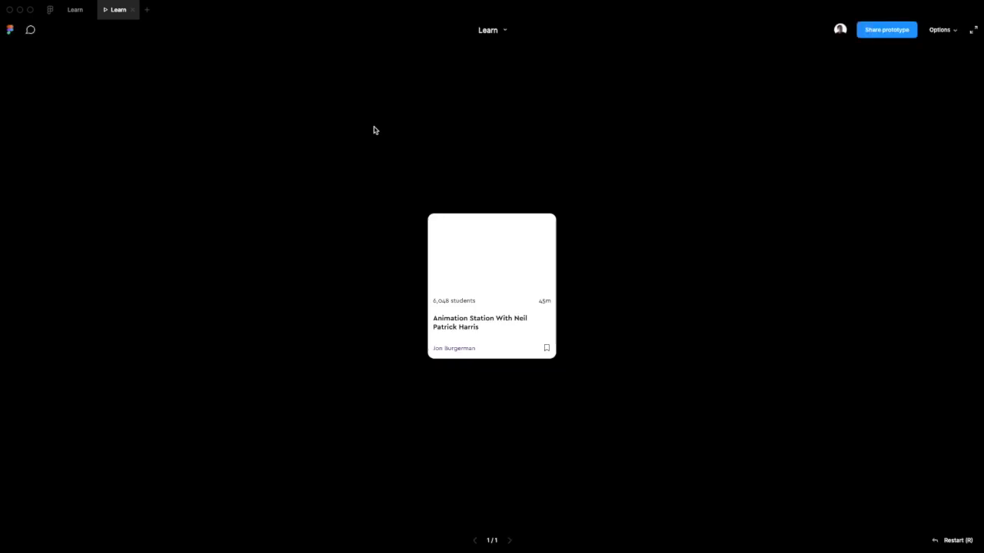
mouse_move(487, 282)
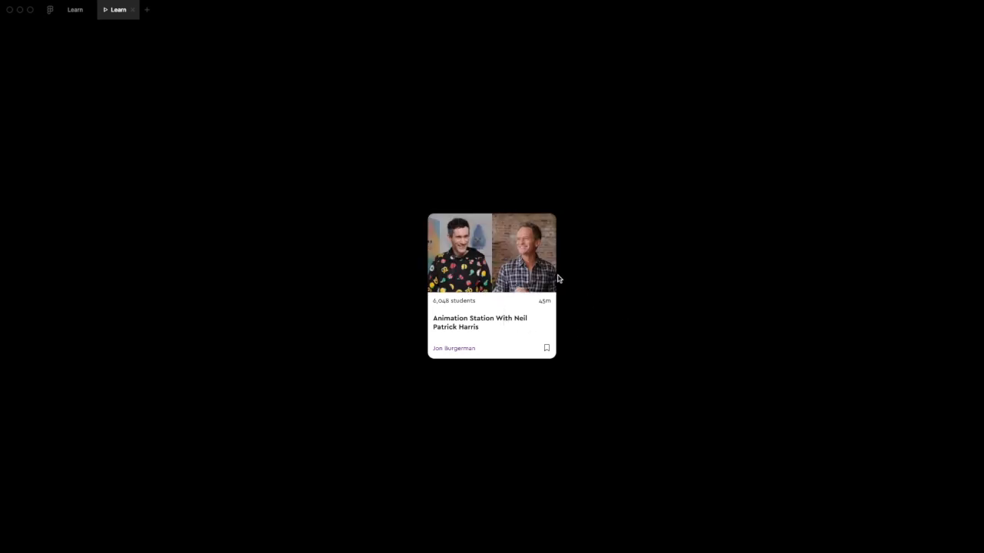
left_click(73, 9)
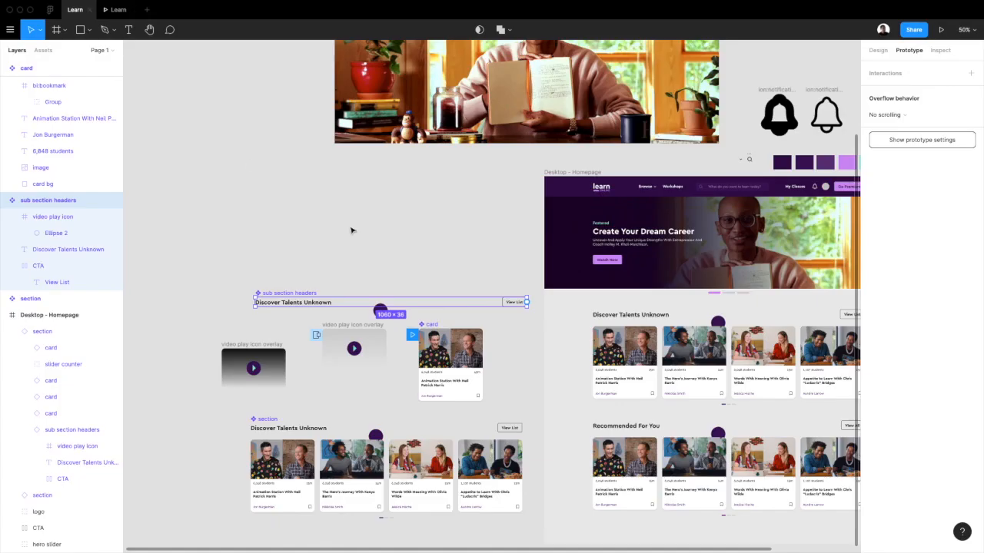
Step: Set the linear gradient opacity to 30% in the video play icon overlay frame nearest the main card
left_click(376, 340)
left_click(850, 92)
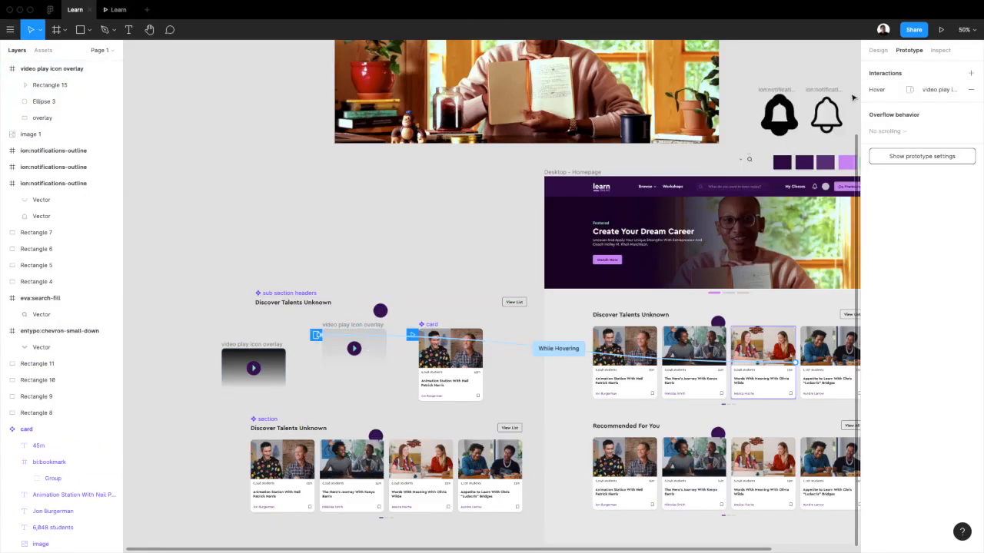
left_click(878, 50)
scroll(721, 260, "right", 2)
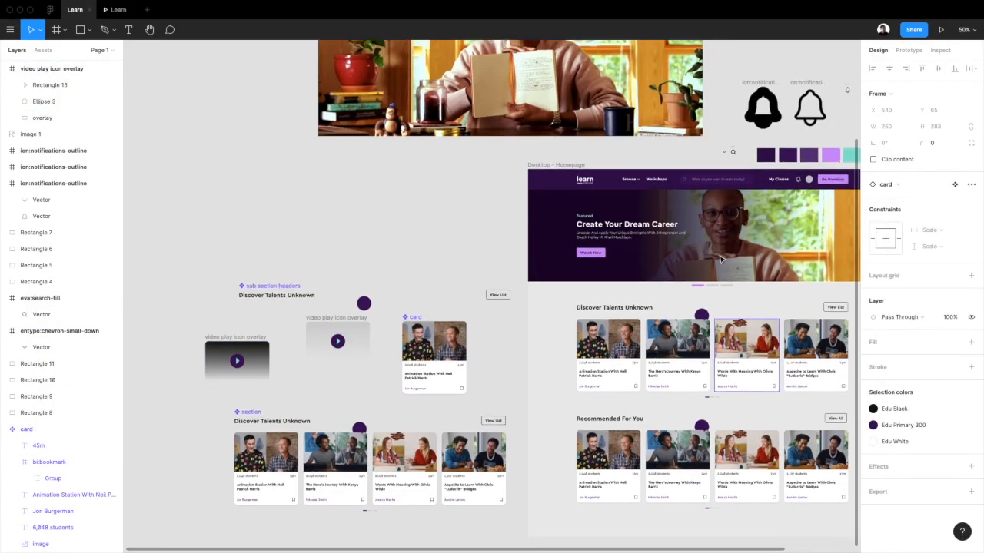
left_click(343, 349)
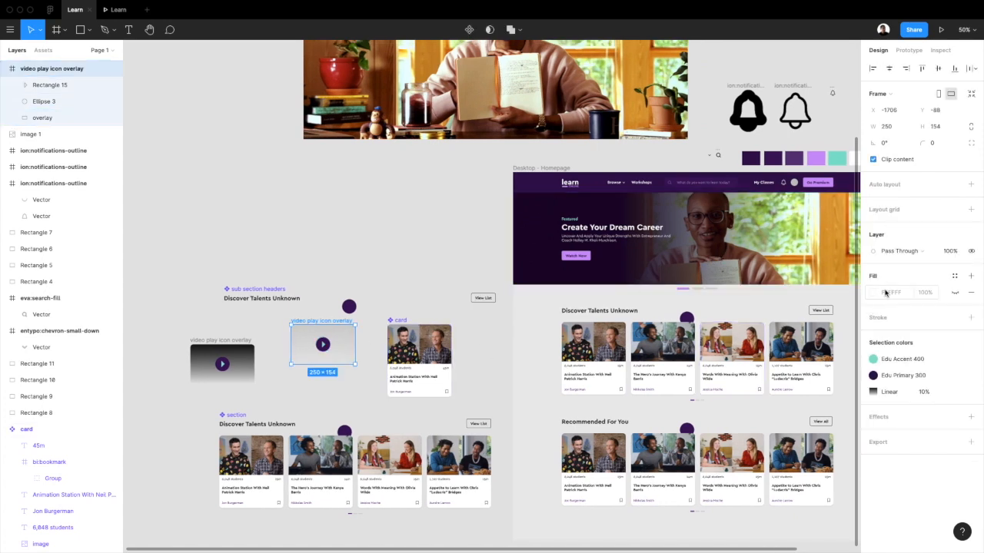
left_click(918, 391)
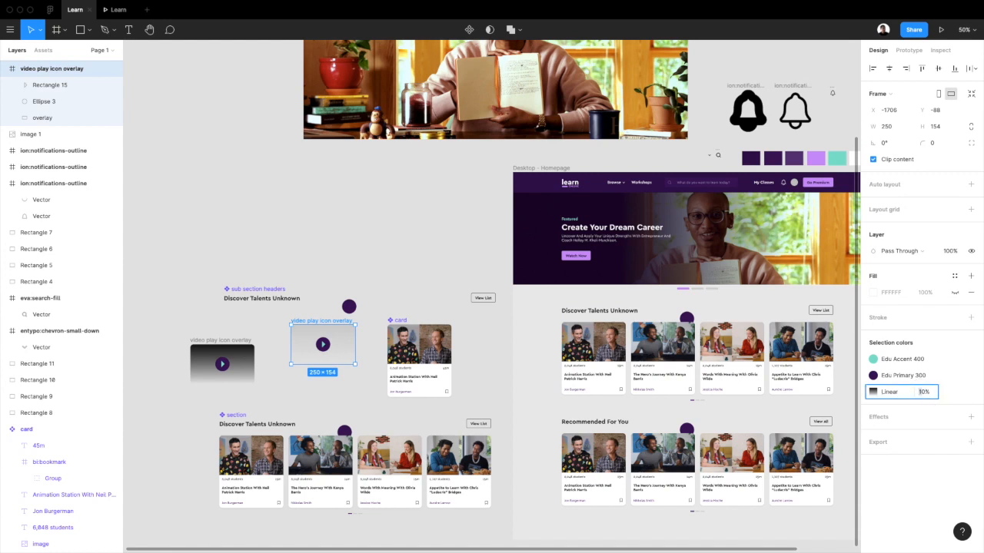
type("30")
key("Return")
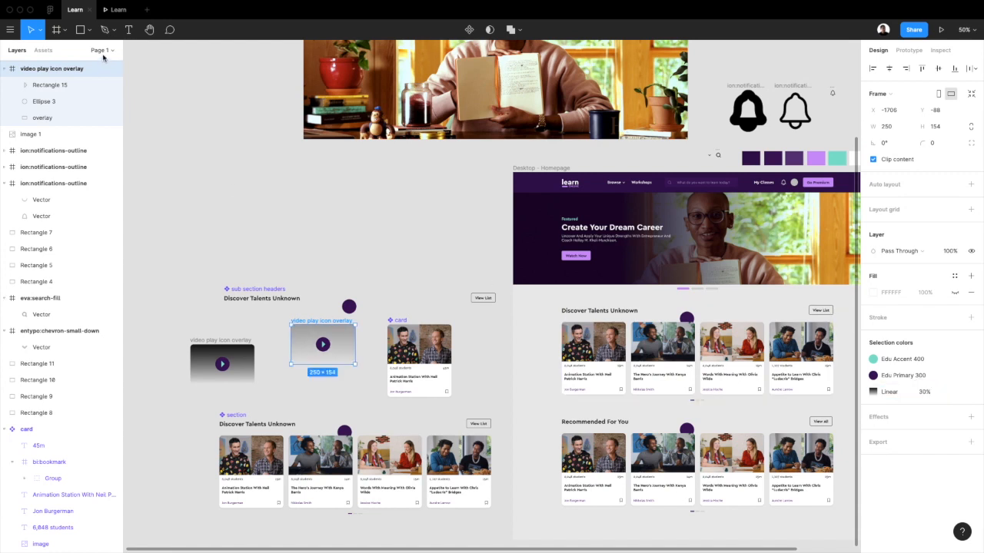
Step: Preview the card's hover overlay in the prototype to check the stronger gradient, and return to the design file
left_click(115, 10)
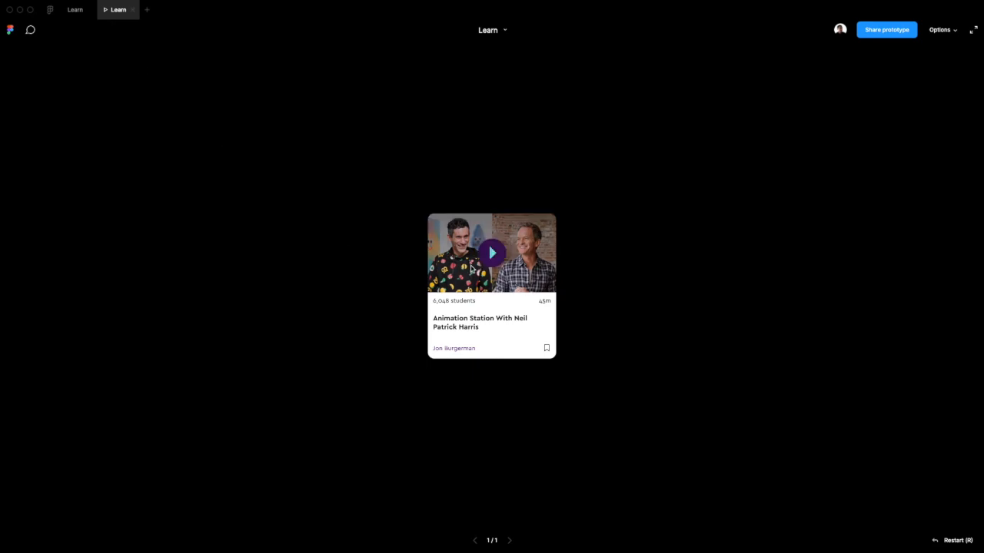
mouse_move(461, 273)
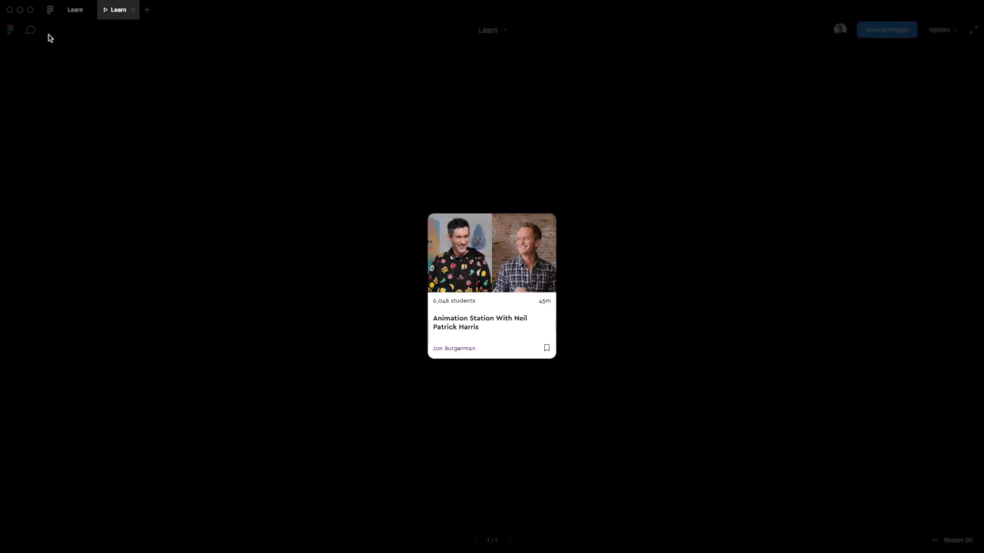
left_click(75, 11)
Step: Change the animation of the main card's hover overlay interaction to Dissolve
left_click(399, 326)
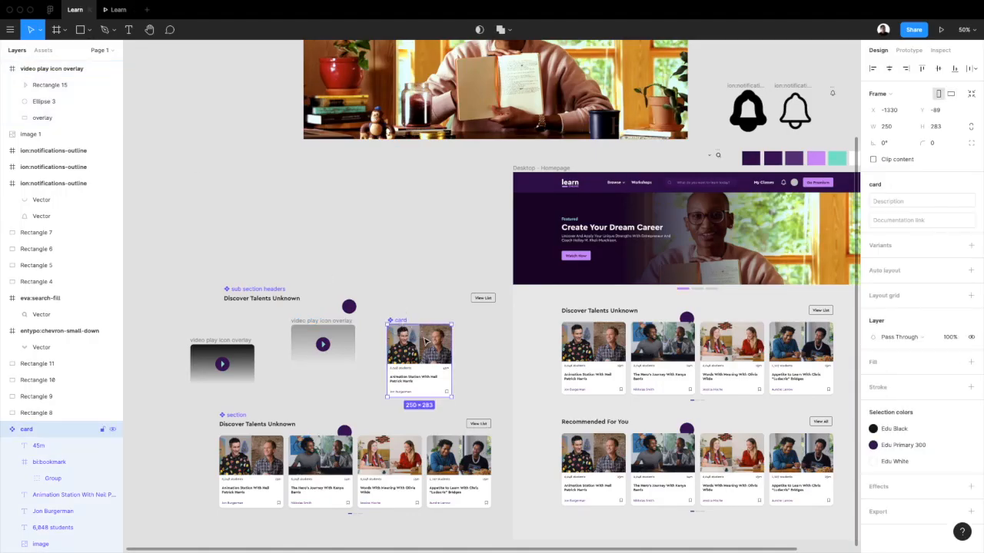
left_click(910, 51)
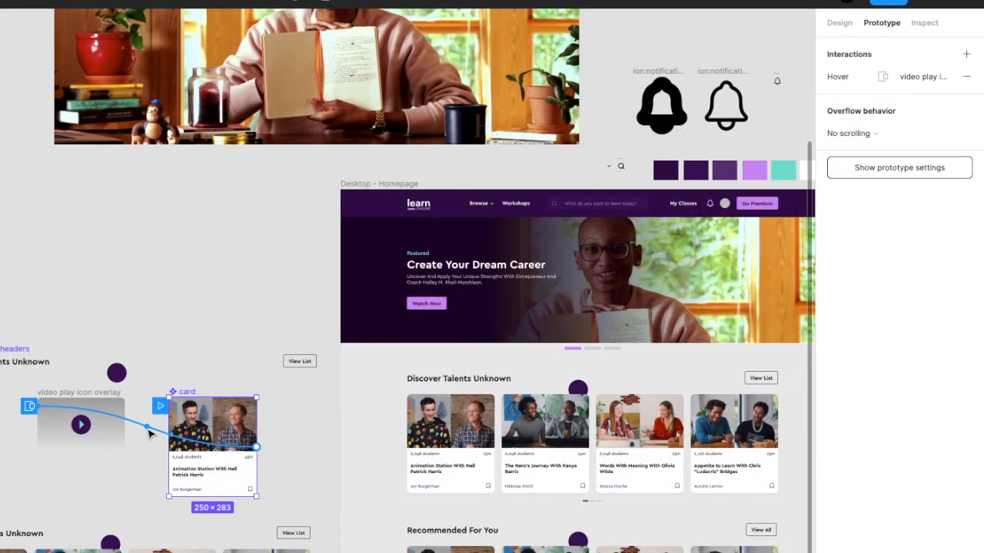
left_click(375, 351)
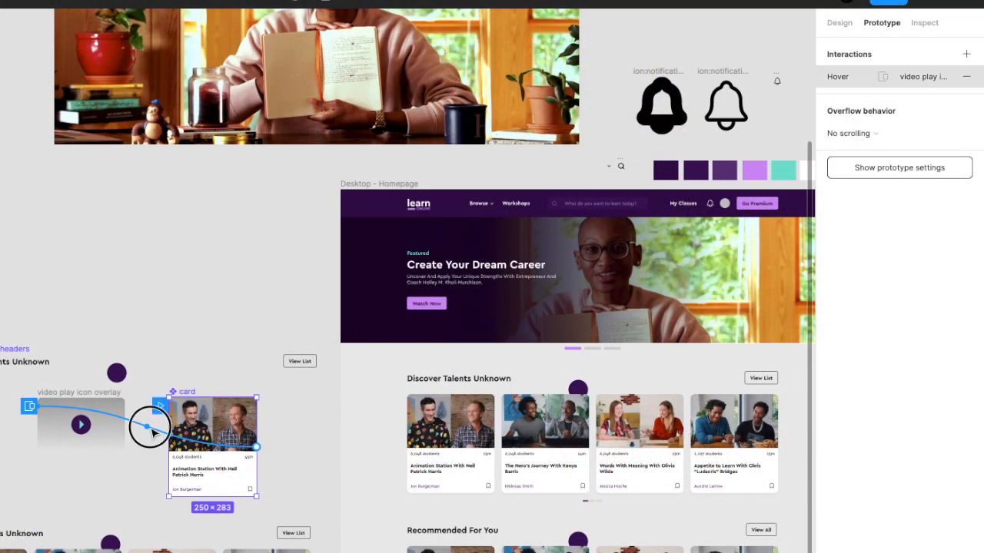
left_click(152, 431)
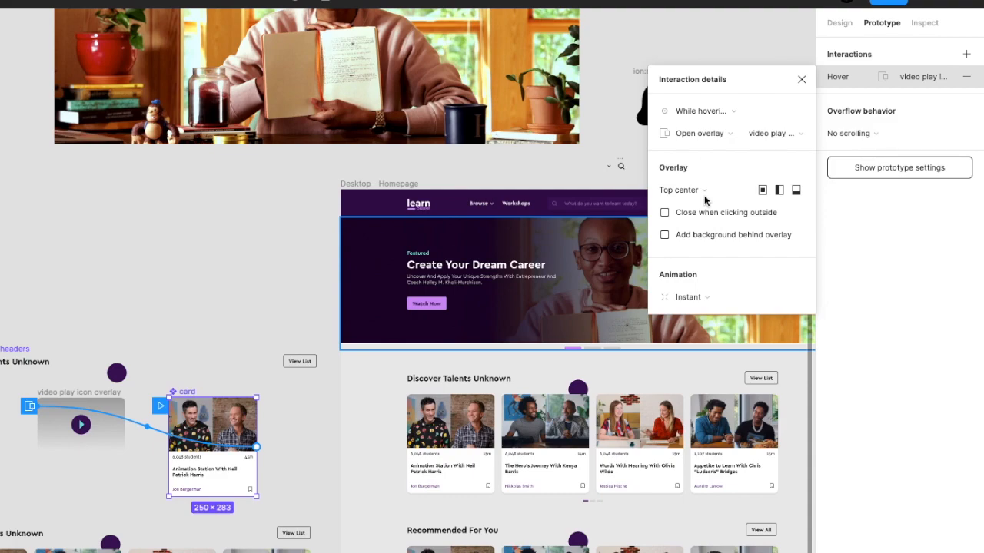
left_click(701, 297)
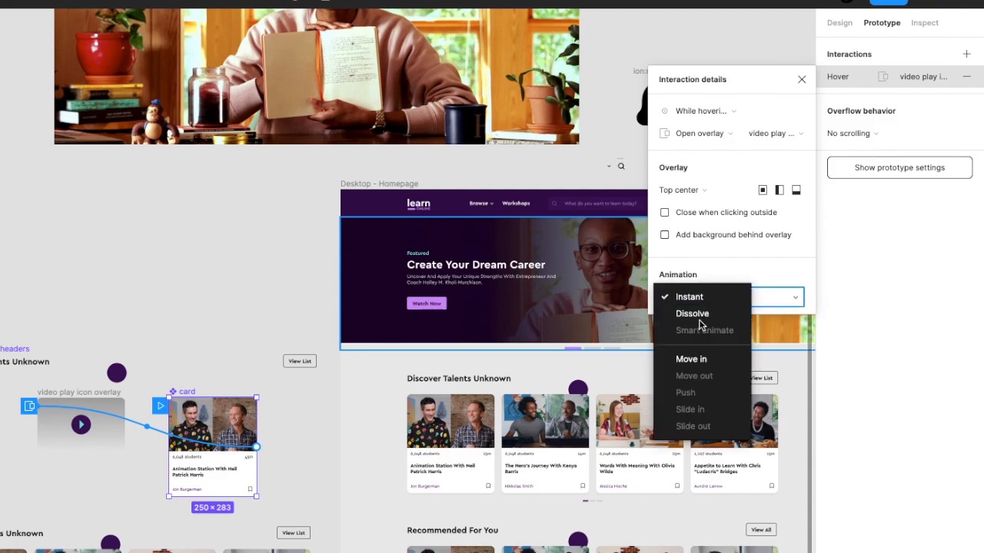
left_click(696, 314)
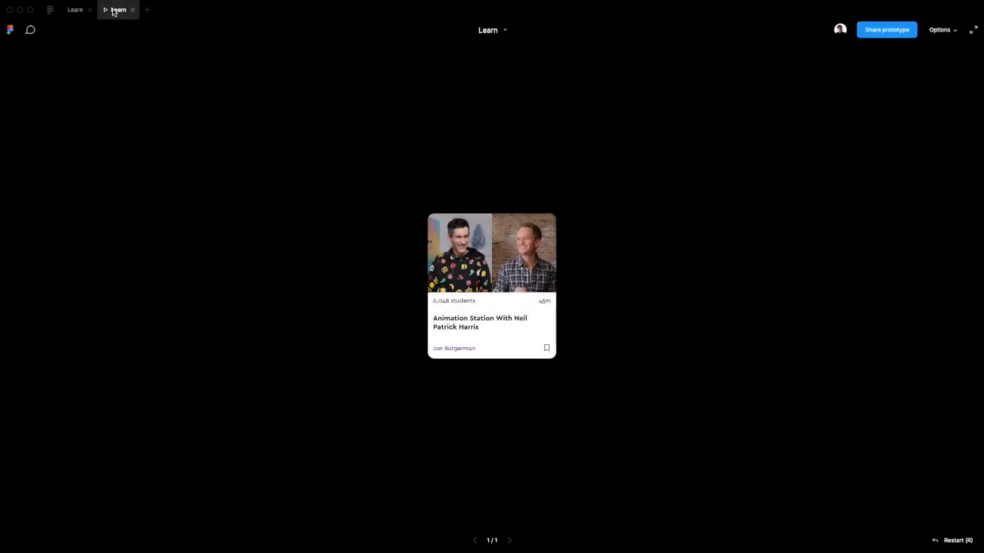
Step: Preview the dissolve effect on the card in the prototype, and close the interaction details back in the design file
mouse_move(447, 275)
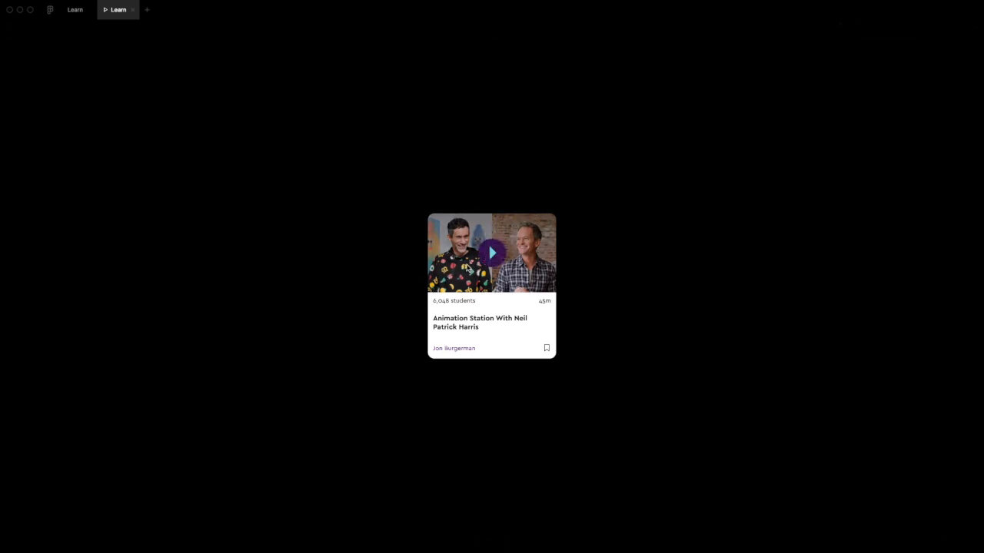
left_click(75, 10)
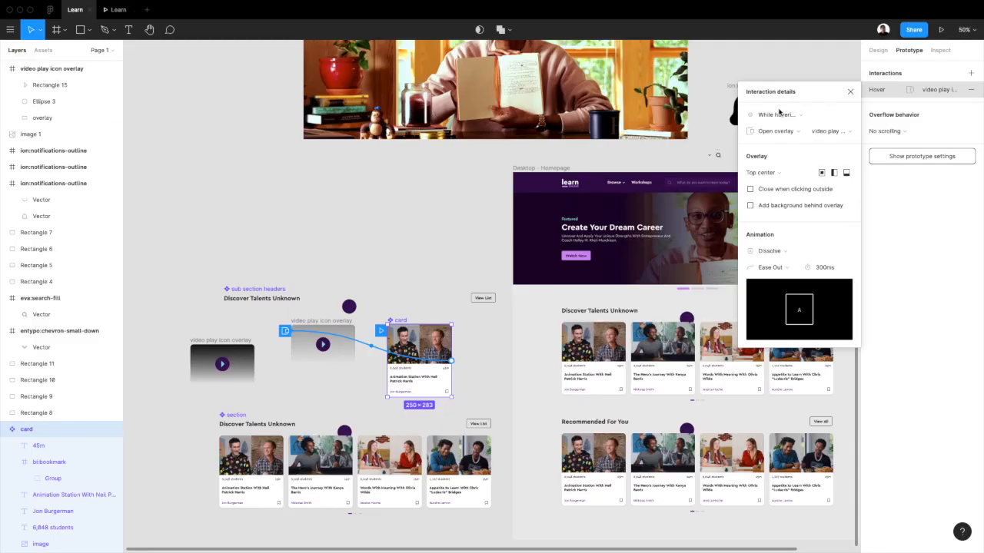
left_click(850, 92)
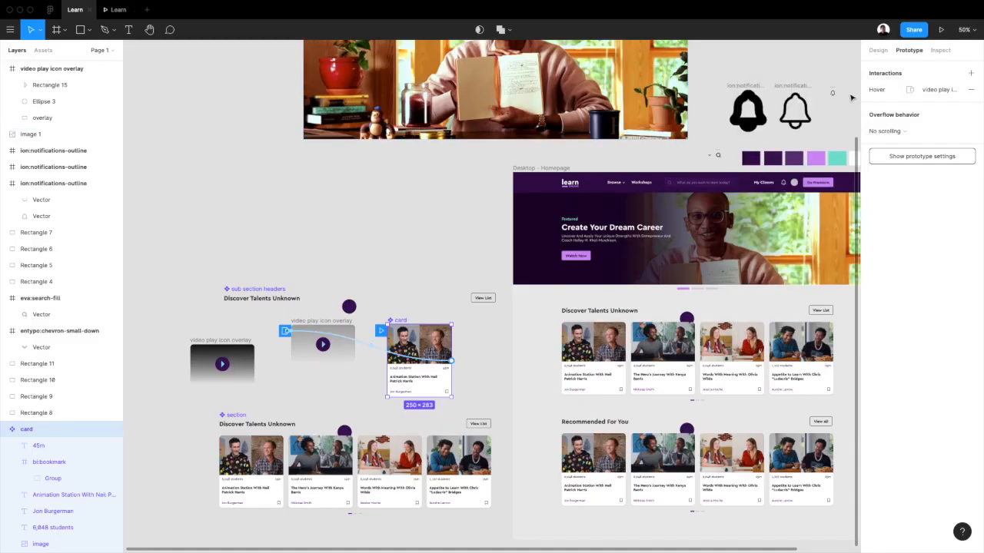
Step: Make Desktop - Homepage the prototype's starting frame, review the card's overlay interaction settings, and preview the hover effect on the homepage cards
left_click(563, 169)
scroll(563, 169, "right", 3)
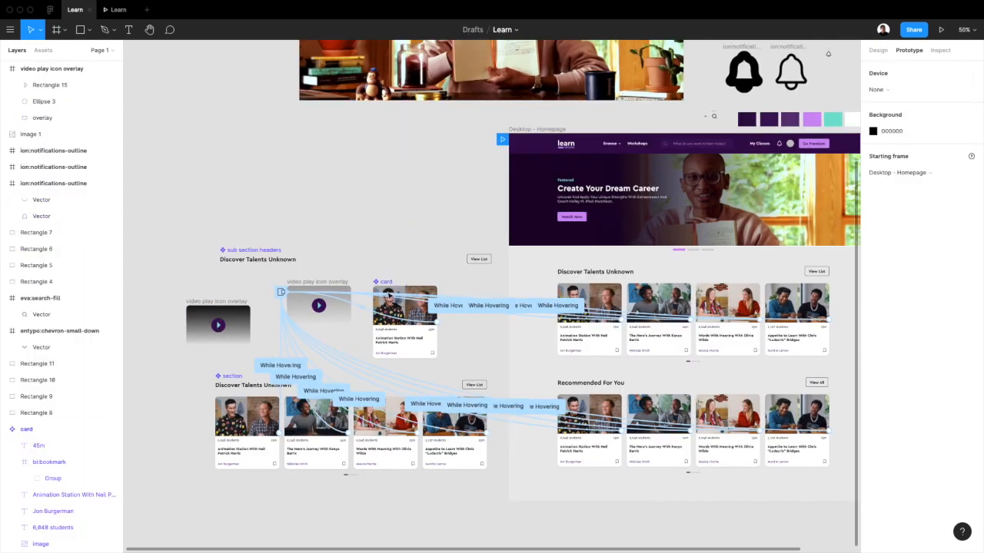
left_click(367, 312)
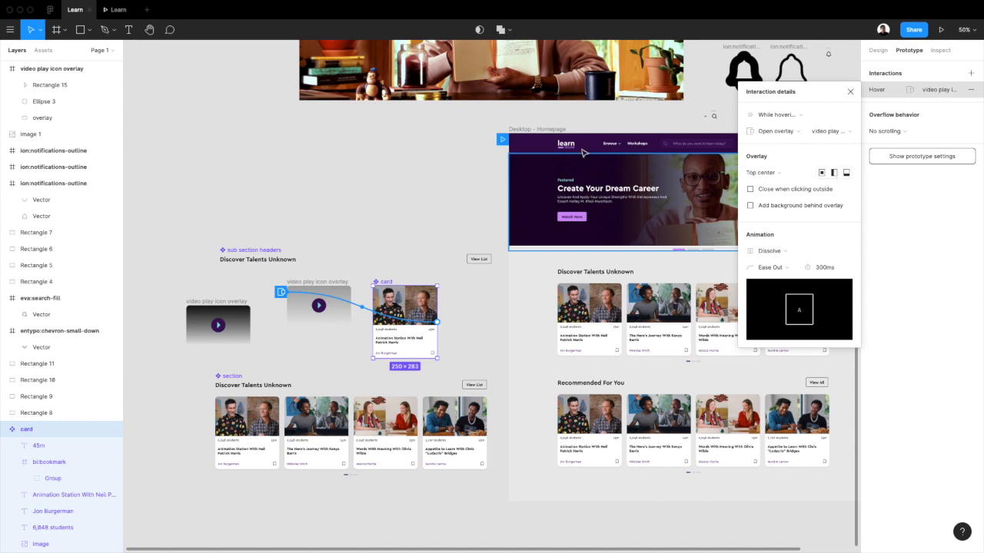
left_click(113, 9)
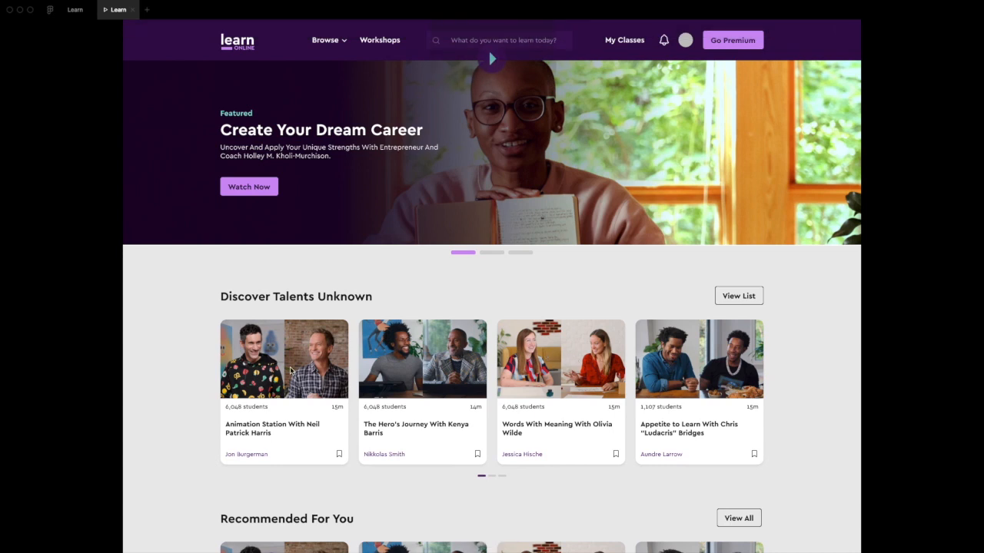
Step: Check the hover overlay's placement on the homepage in the prototype, and set the card interaction's overlay position to Manual in the design file
scroll(291, 370, "down", 2)
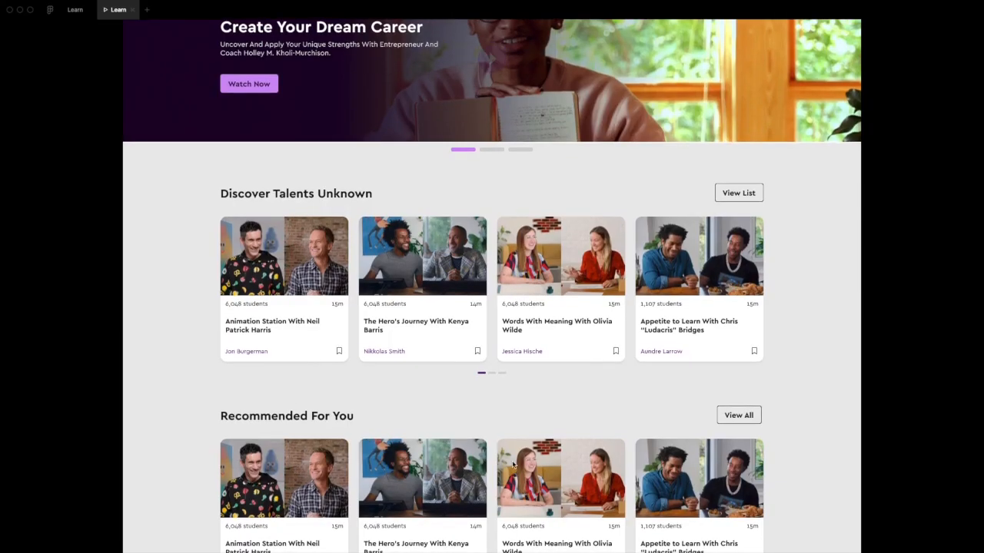
scroll(632, 429, "up", 2)
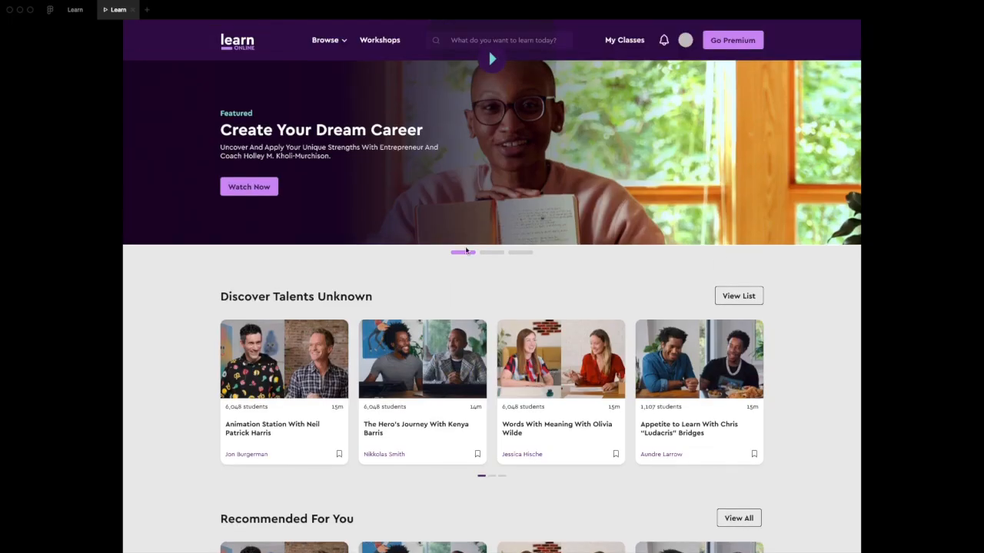
left_click(74, 10)
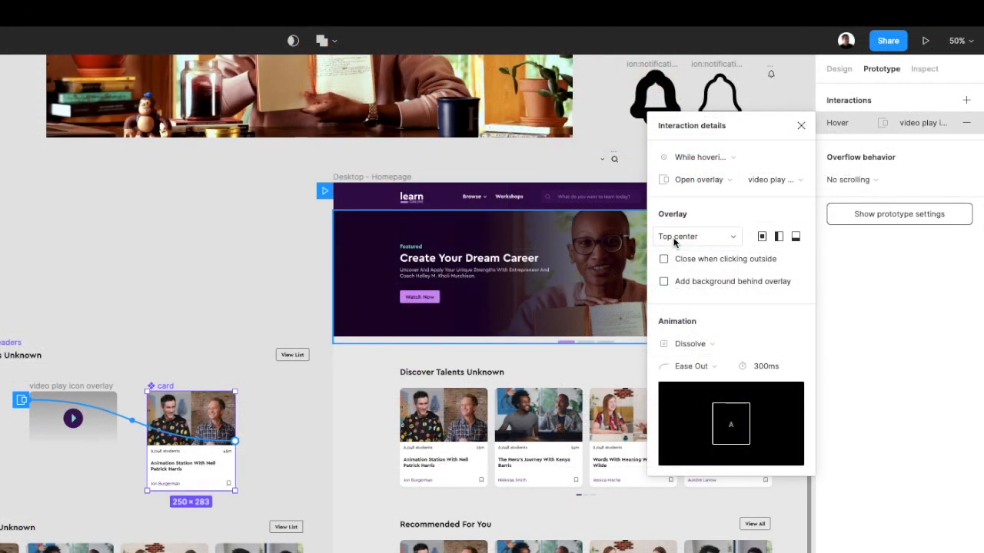
left_click(674, 240)
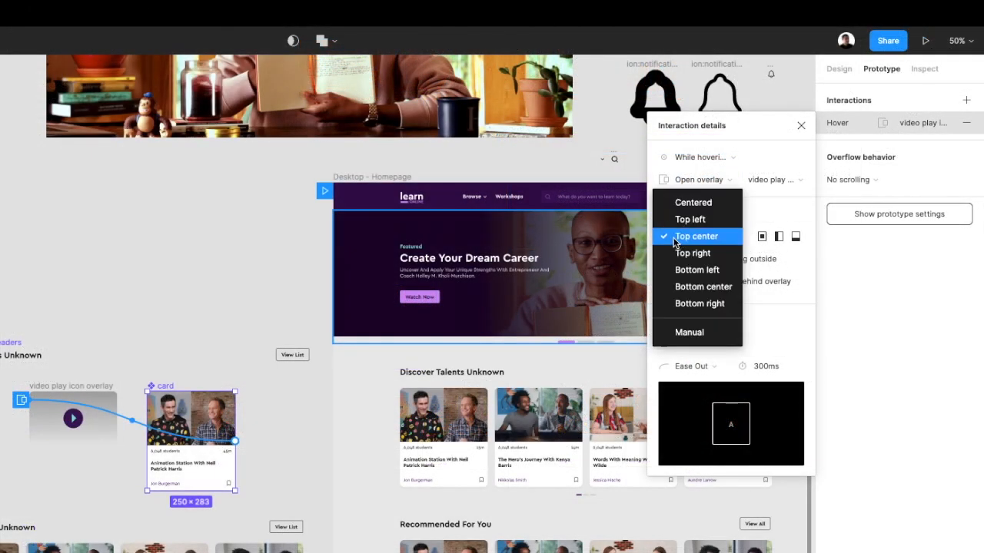
left_click(689, 330)
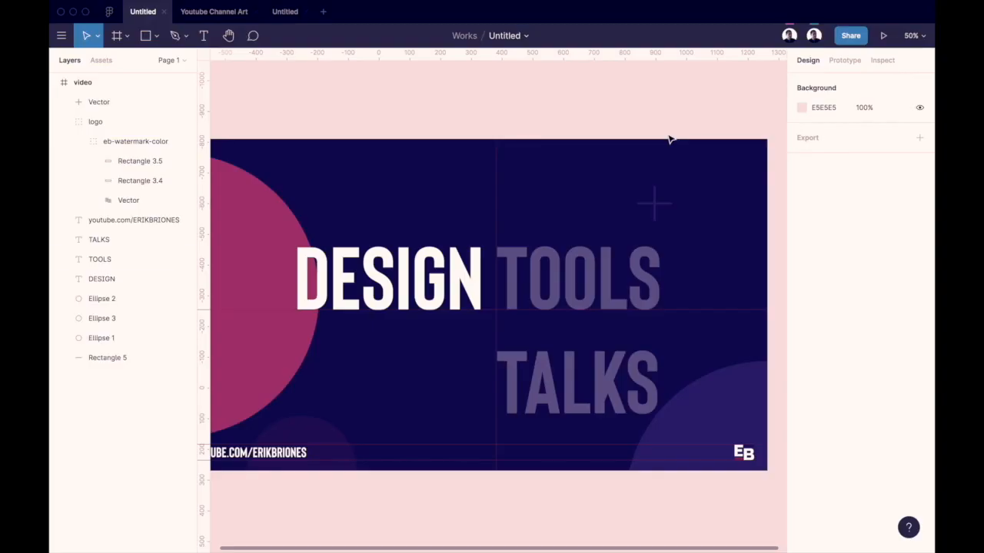
Step: Place a copy of the plus-shaped vector above the word DESIGN in the video frame, sized about 60 × 60 and rotated -90°
left_click(657, 203)
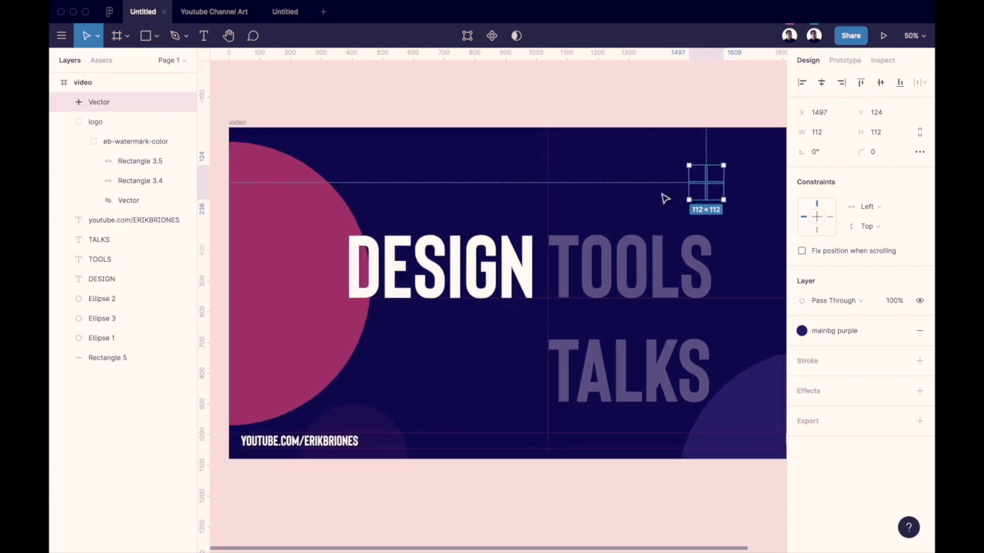
scroll(668, 185, "left", 1)
scroll(668, 184, "right", 1)
left_click(658, 86)
scroll(661, 96, "right", 1)
left_click_drag(674, 168, 444, 179)
left_click_drag(471, 196, 457, 204)
left_click_drag(444, 182, 445, 181)
Step: Add a light purple solid fill, 9B8ECF, to the smaller plus shape above DESIGN
left_click(900, 331)
left_click(801, 352)
left_click_drag(692, 283, 687, 276)
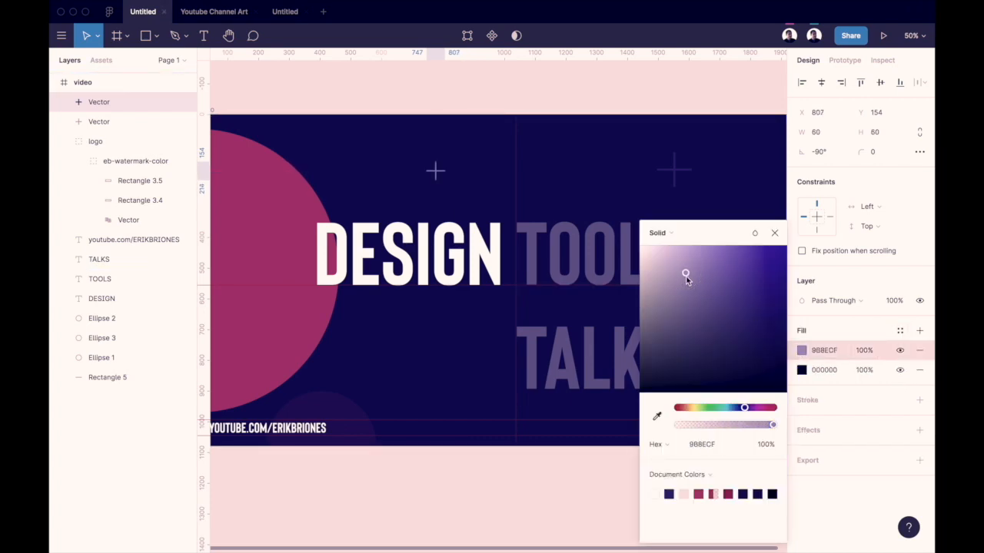